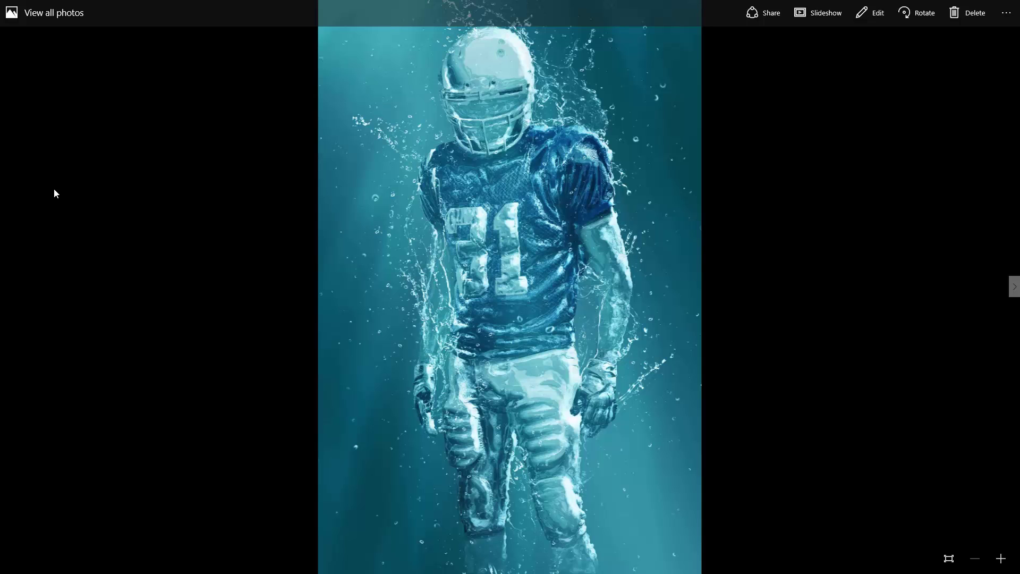
# Browse through the sample images of the water effect in the photo viewer.
pyautogui.press('Right')
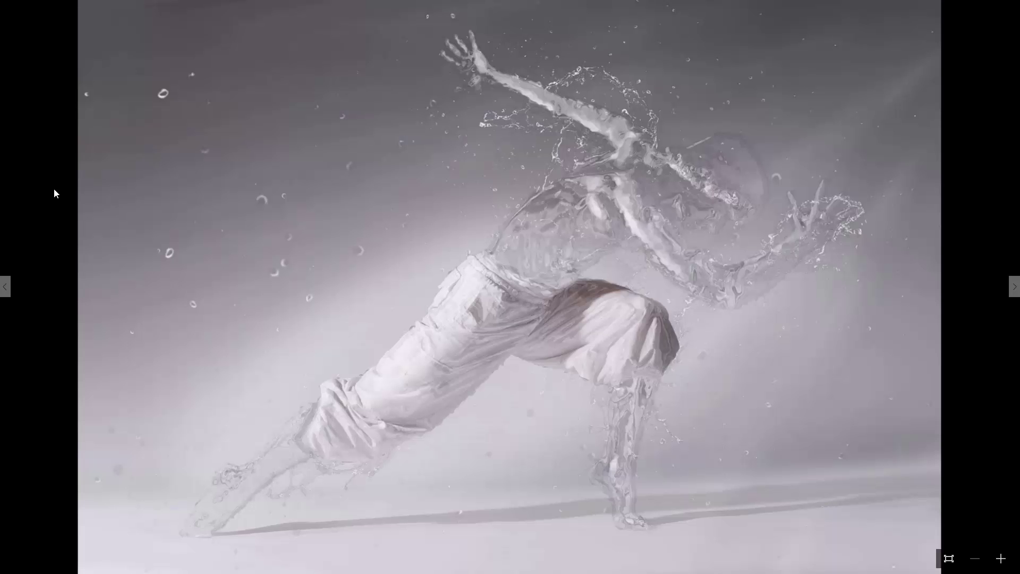
pyautogui.press('Right')
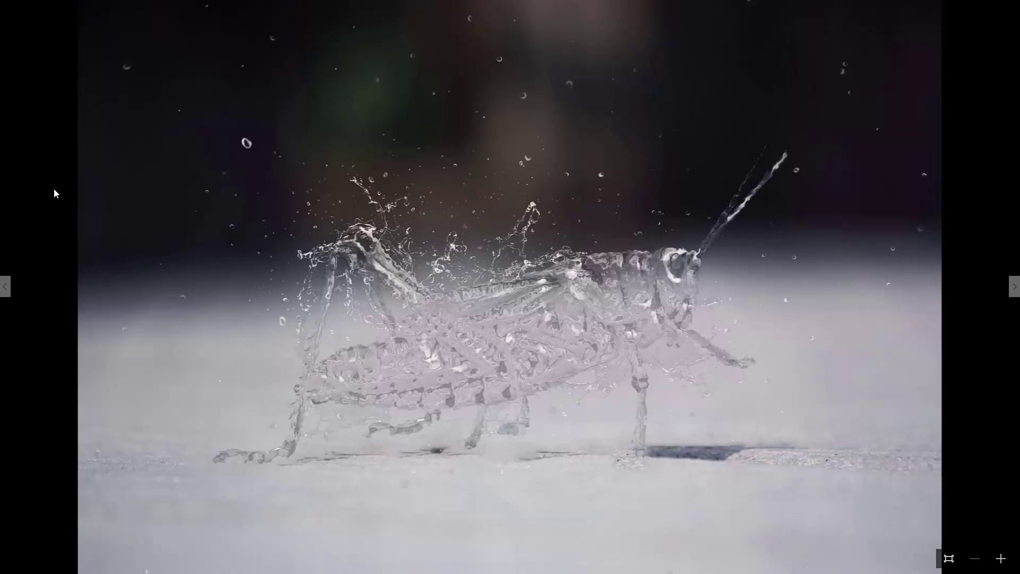
pyautogui.press('Left')
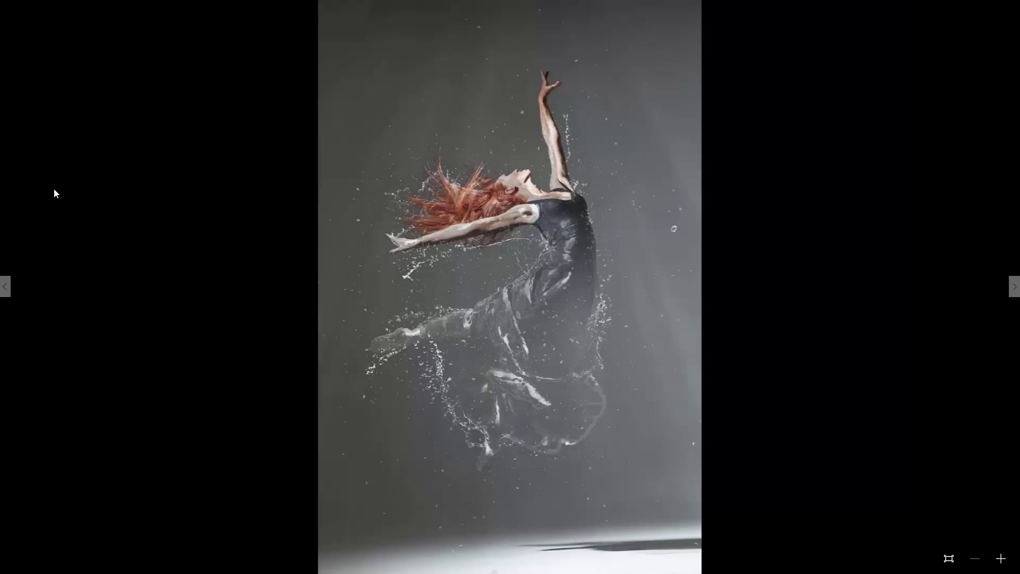
pyautogui.press('Right')
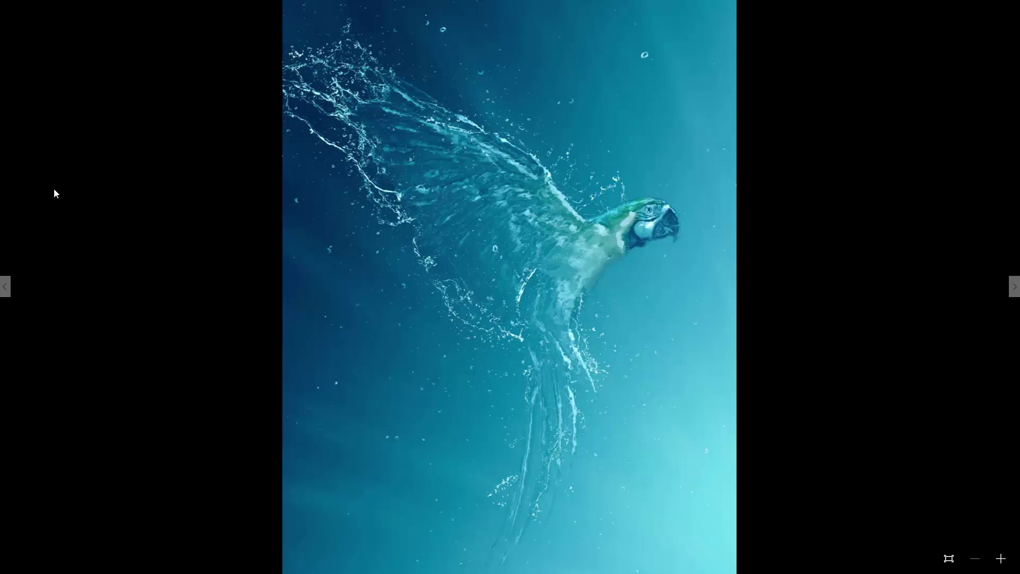
pyautogui.press('Right')
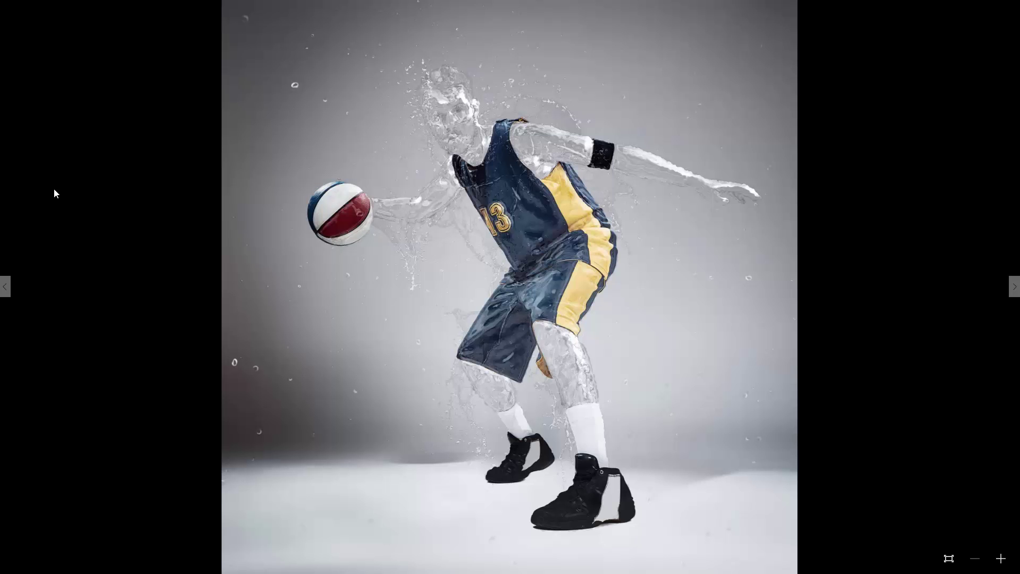
pyautogui.press('Right')
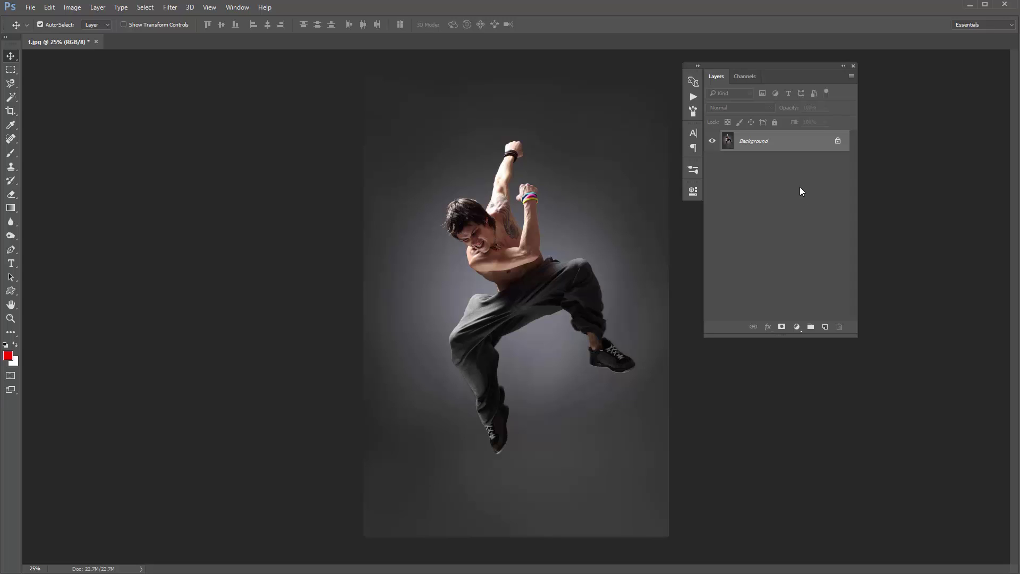
# Confirm the Layers panel options with default fill-layer masks and the "copy" suffix enabled, and dock the floating panel group at the workspace edge.
pyautogui.click(851, 77)
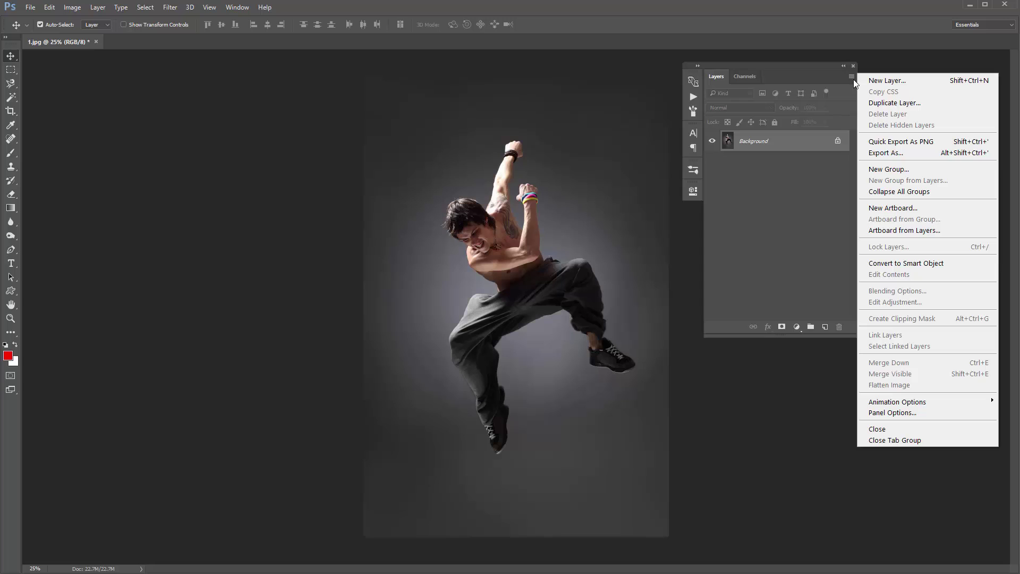
pyautogui.click(901, 413)
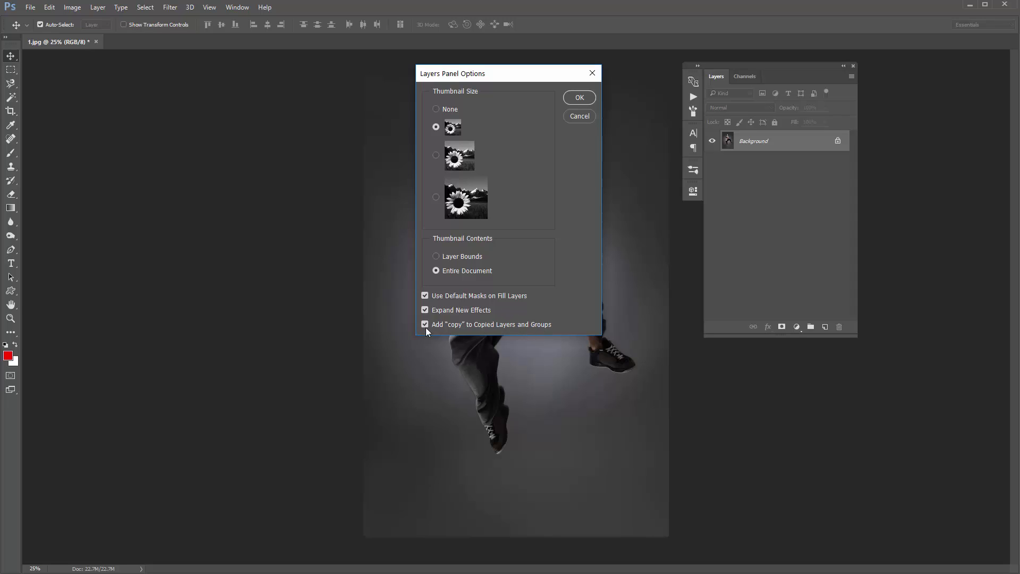
pyautogui.click(578, 99)
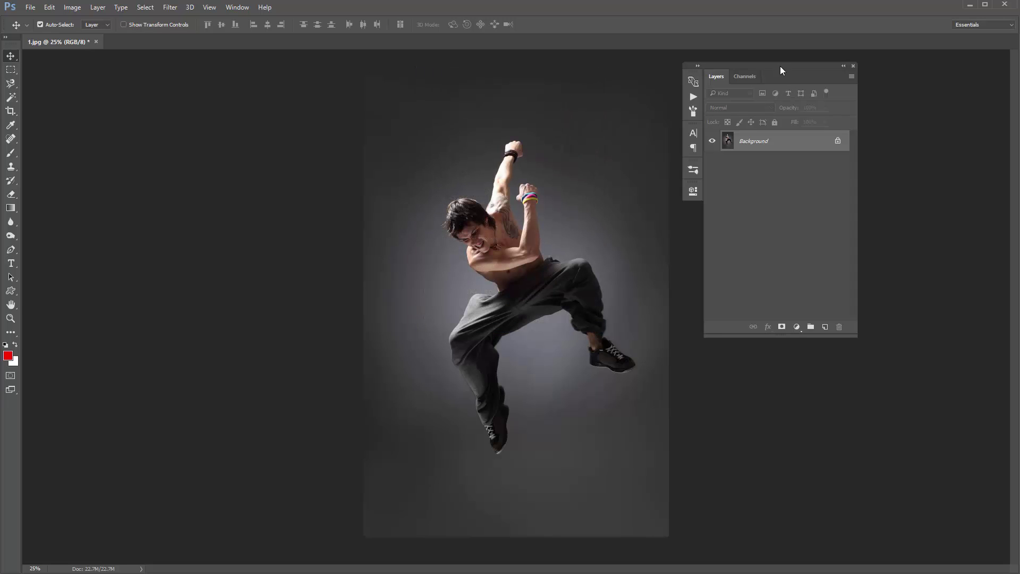
pyautogui.moveTo(780, 66); pyautogui.dragTo(1016, 129)
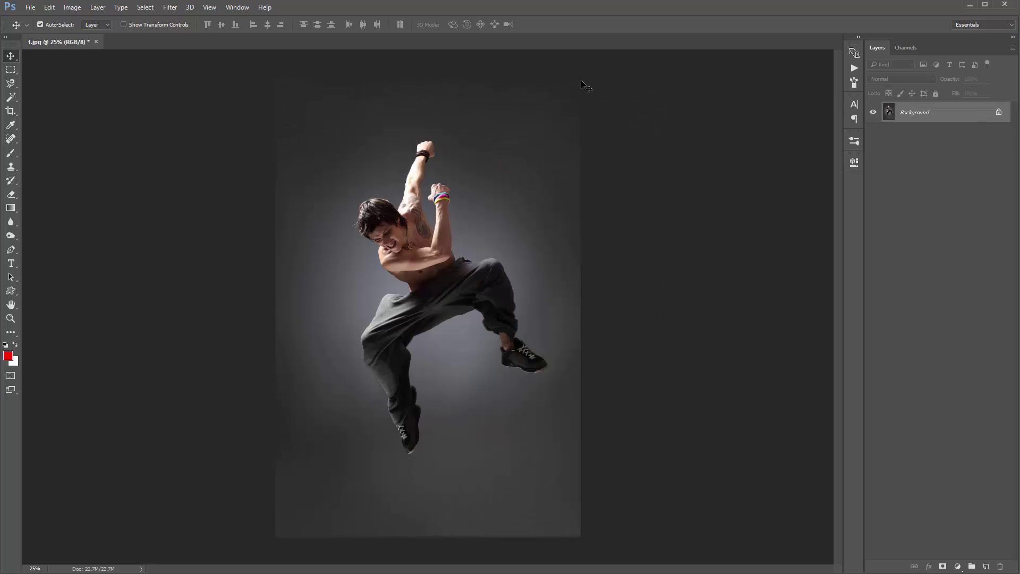
# Check the photo's colour mode and bit depth, and examine its pixel dimensions and resolution without resizing it.
pyautogui.click(72, 7)
pyautogui.moveTo(77, 23)
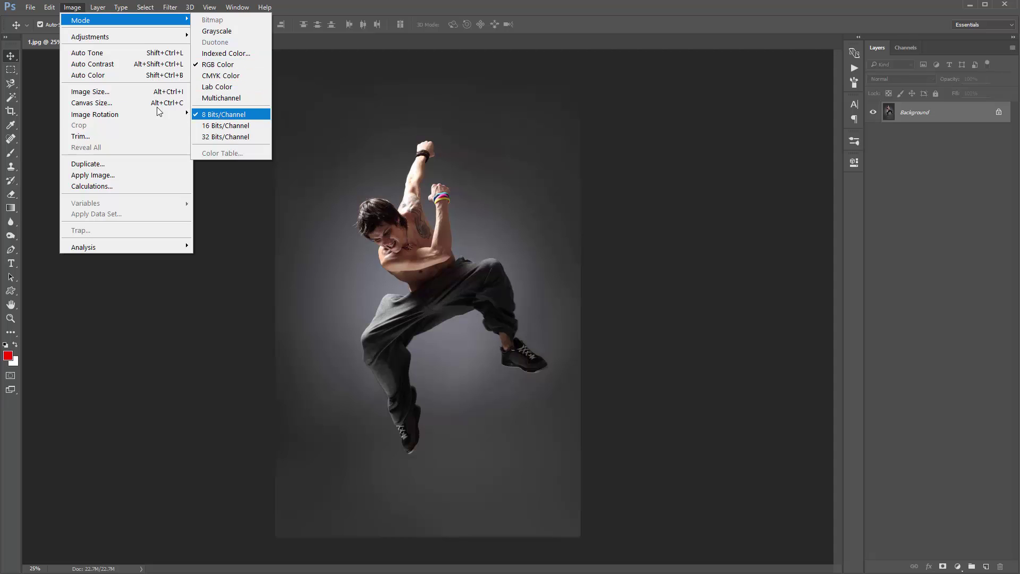
pyautogui.click(128, 93)
pyautogui.moveTo(211, 75); pyautogui.dragTo(249, 104)
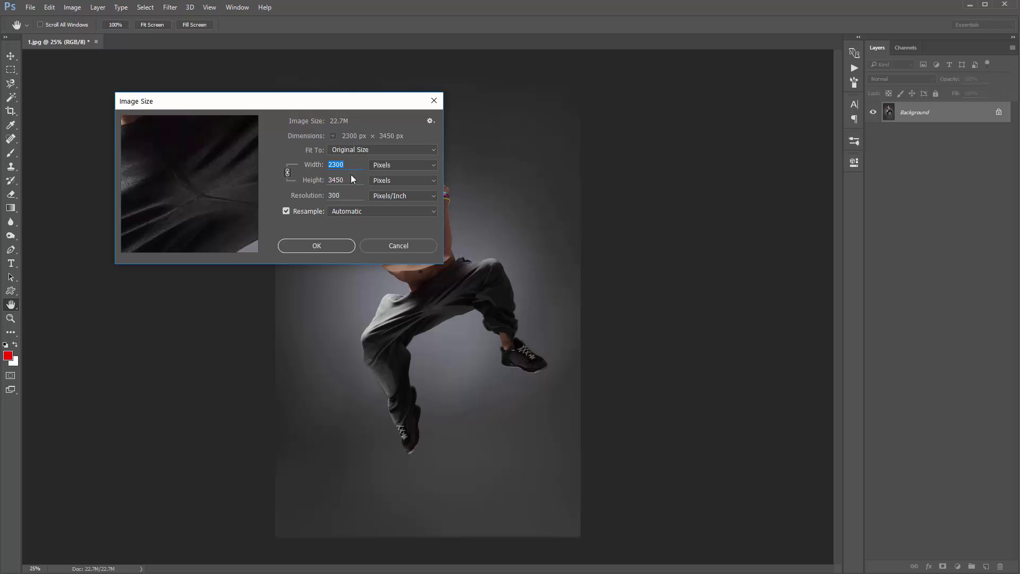
pyautogui.click(396, 246)
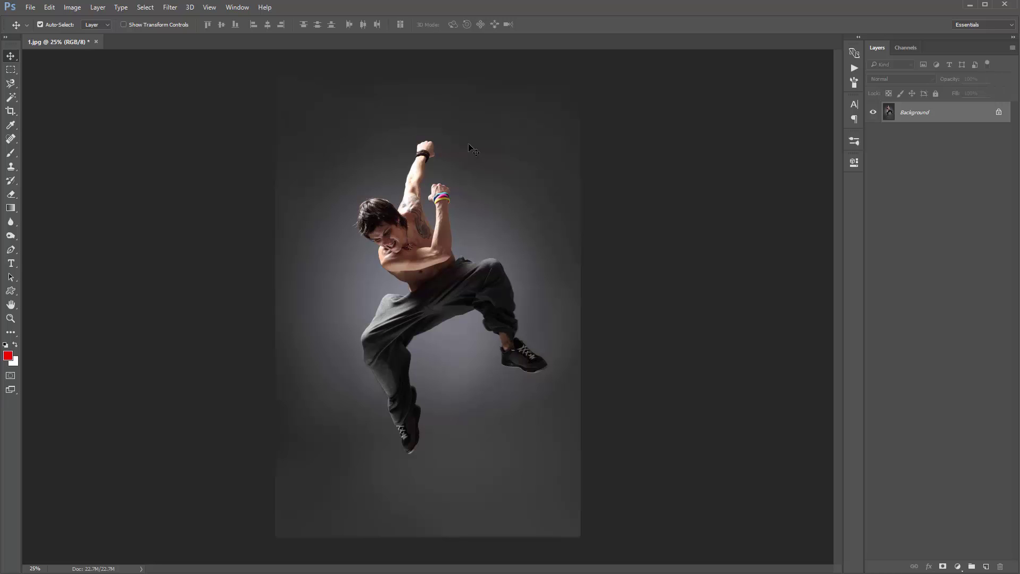
# Activate the Brush tool and replace its brush presets with the Water_Brushes.abr set.
pyautogui.press('b')
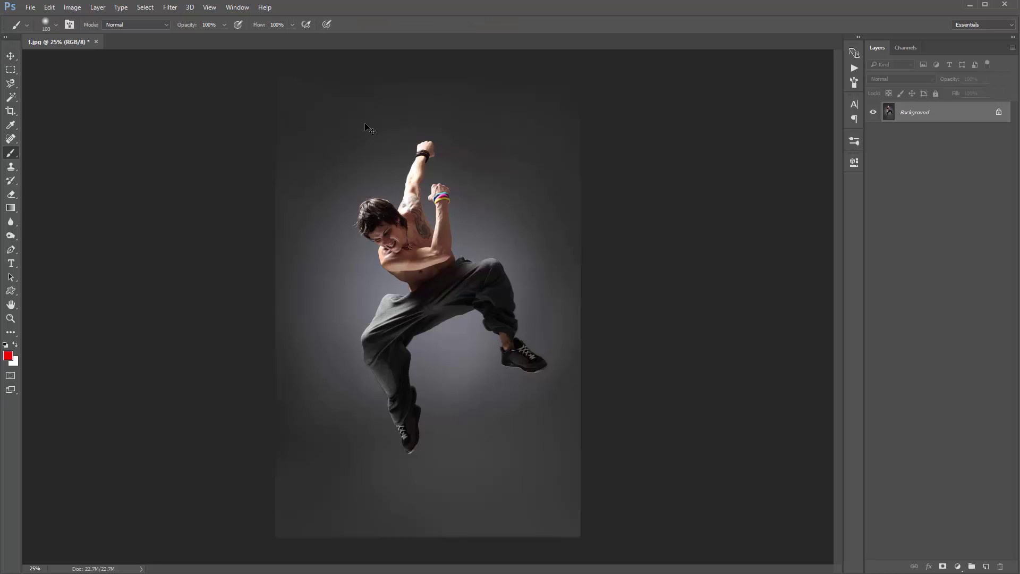
pyautogui.rightClick(12, 153)
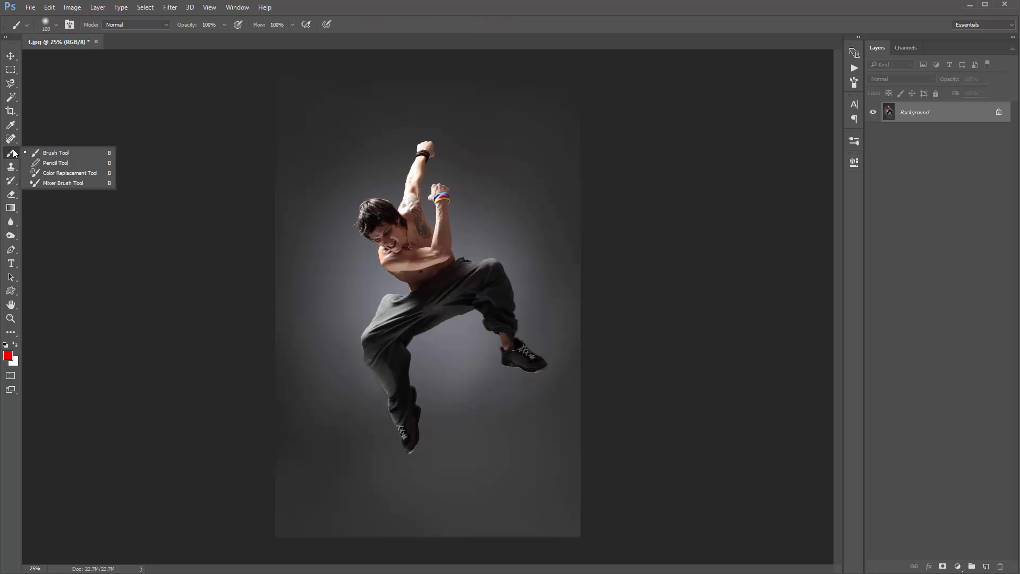
pyautogui.click(52, 154)
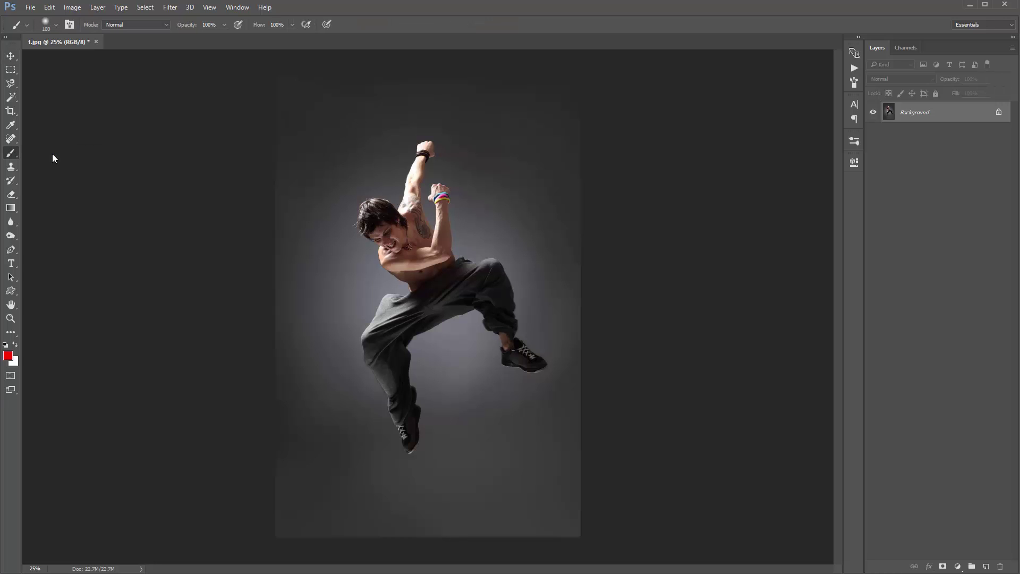
pyautogui.rightClick(313, 123)
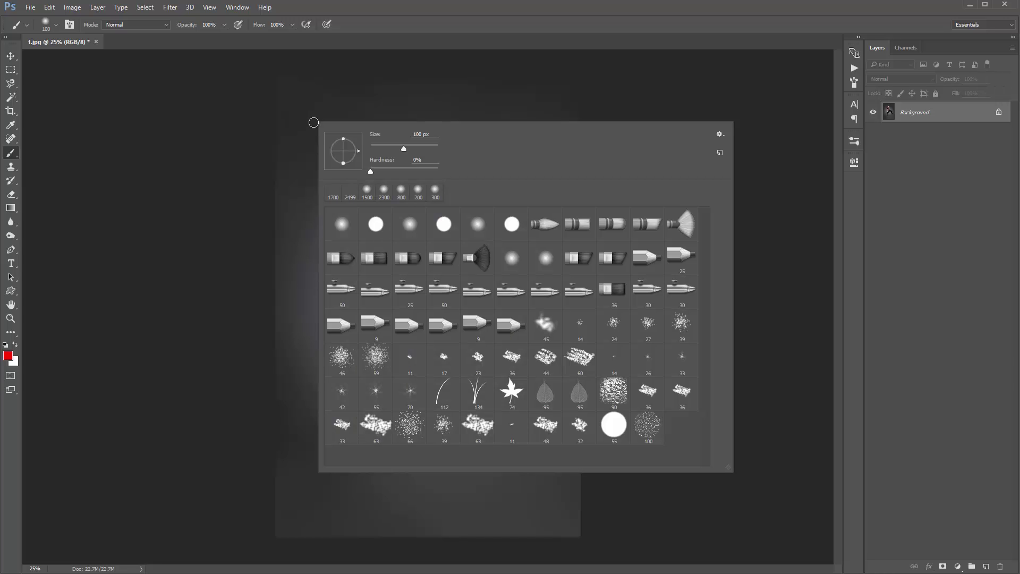
pyautogui.rightClick(280, 88)
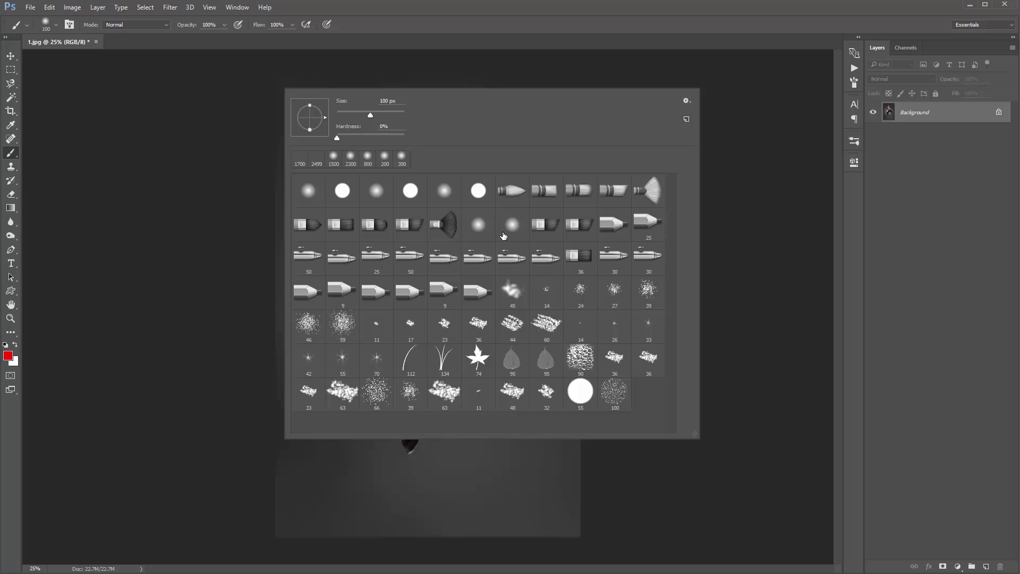
pyautogui.click(686, 102)
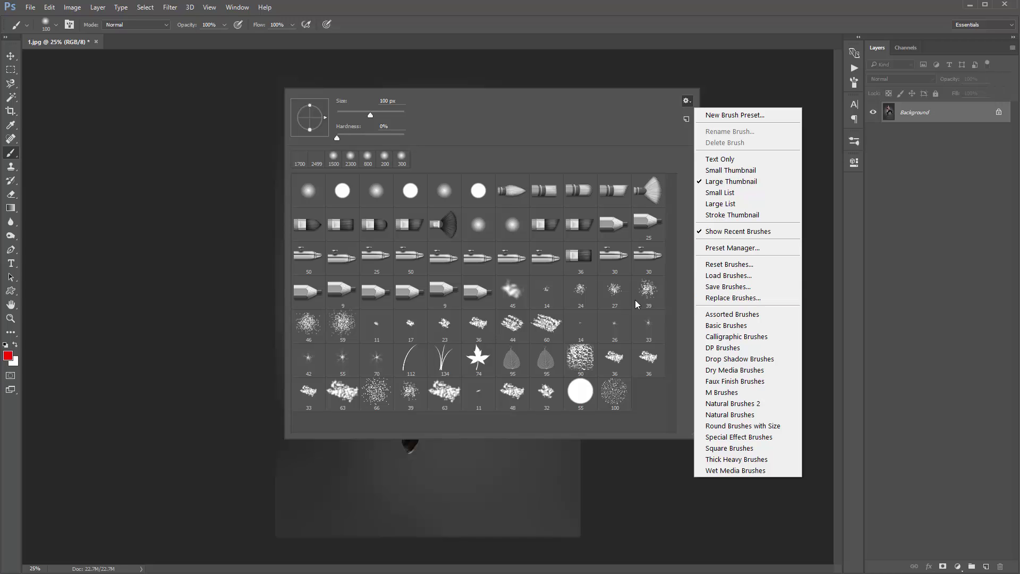
pyautogui.click(728, 298)
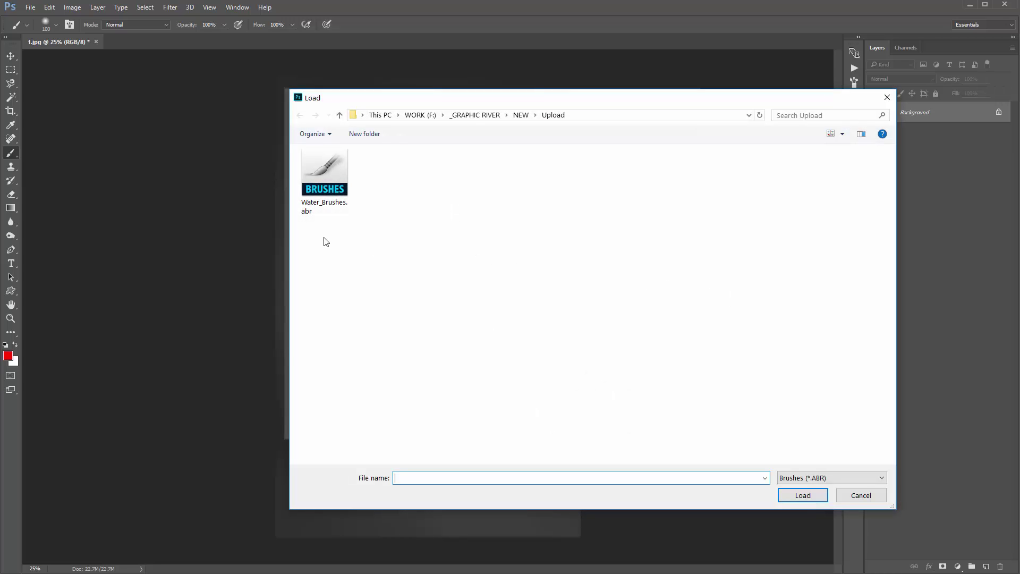
pyautogui.doubleClick(323, 184)
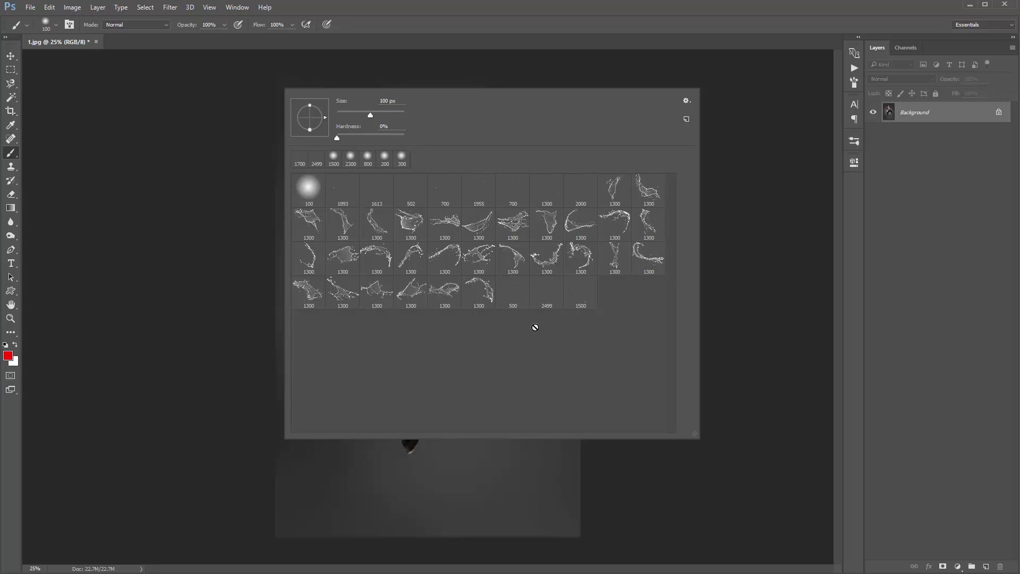
pyautogui.click(98, 149)
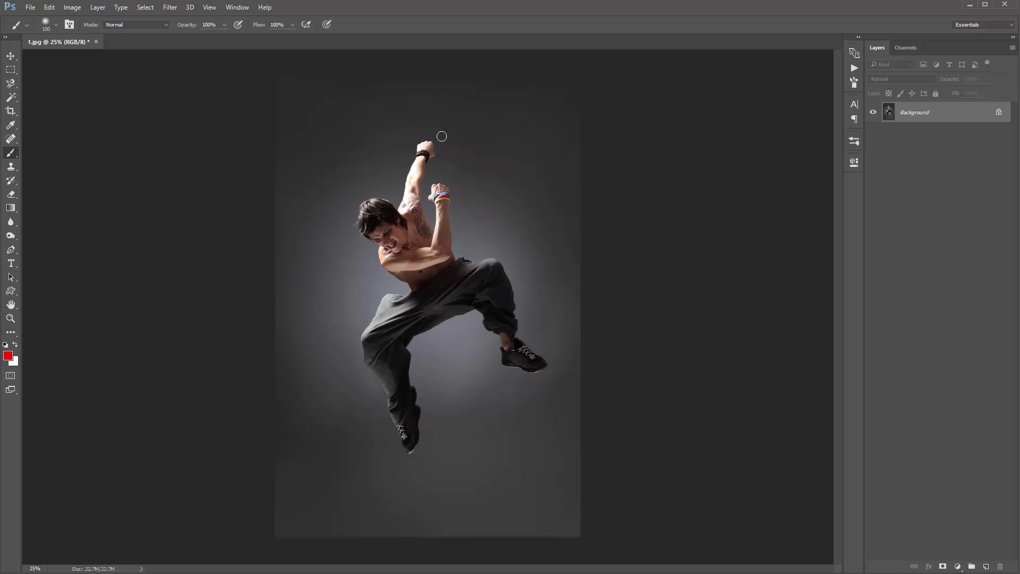
# Create a new layer named "brush" above the Background layer.
pyautogui.click(98, 7)
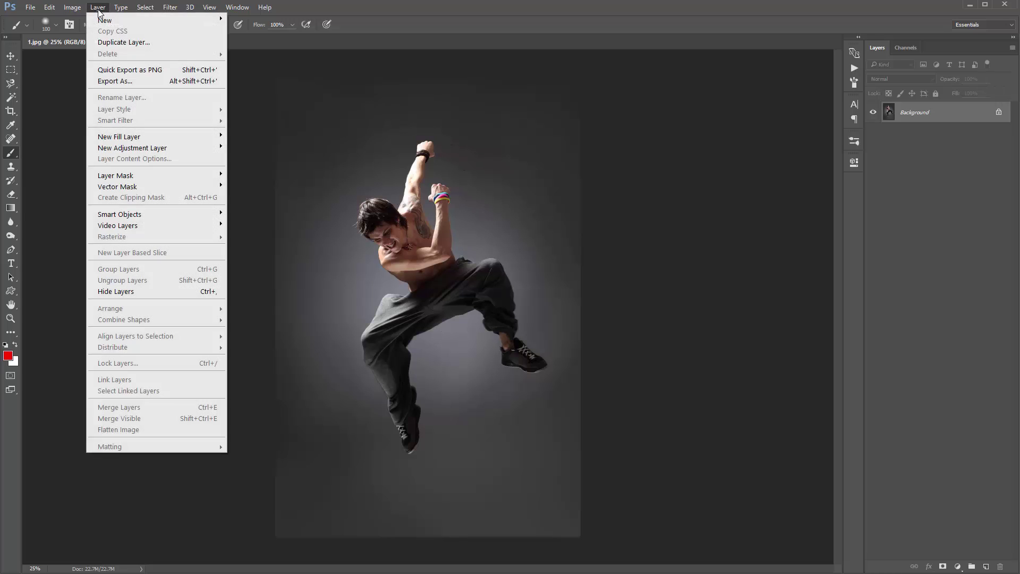
pyautogui.moveTo(101, 22)
pyautogui.click(249, 21)
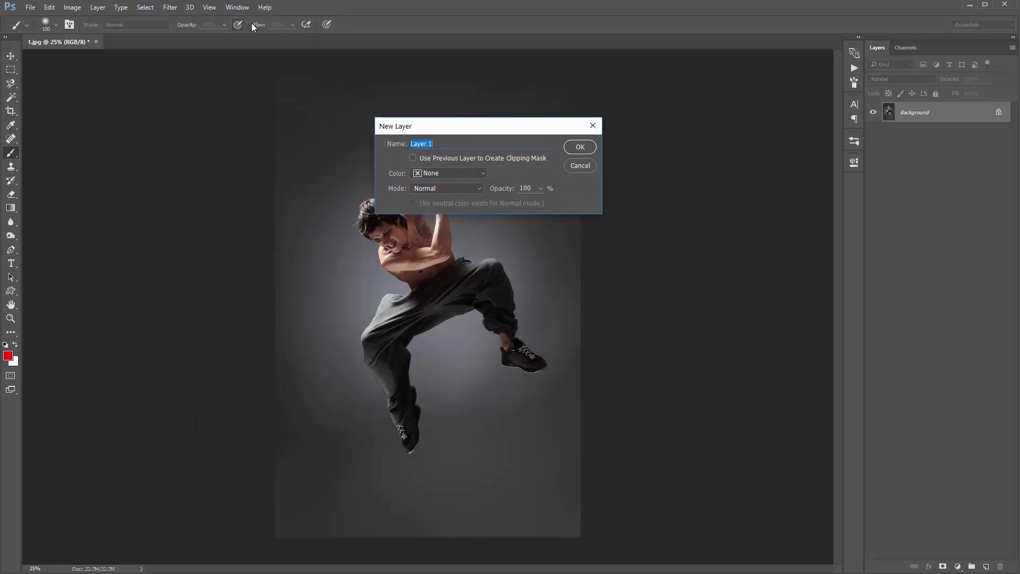
pyautogui.moveTo(470, 128); pyautogui.dragTo(505, 129)
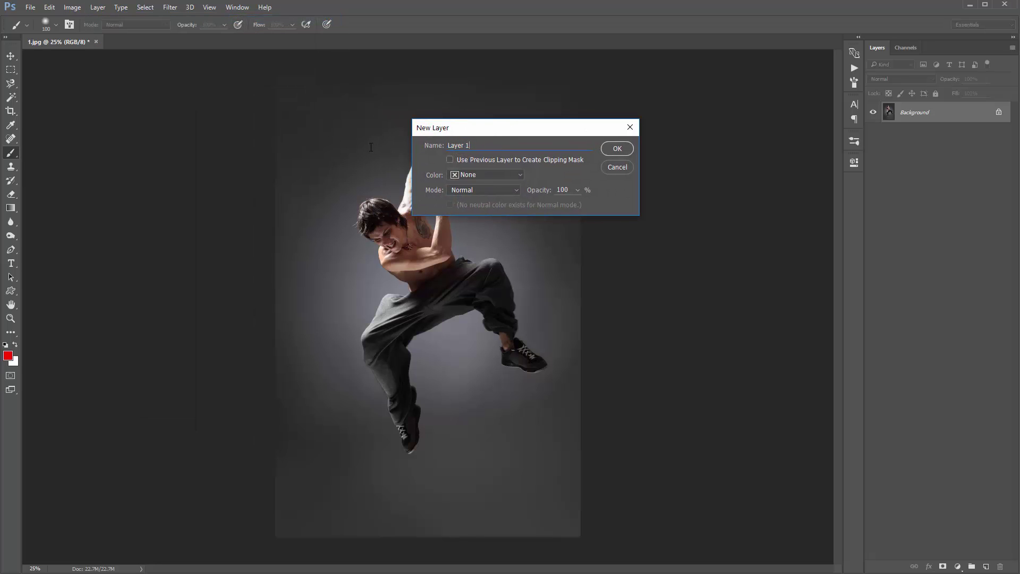
pyautogui.write('brush')
pyautogui.click(616, 149)
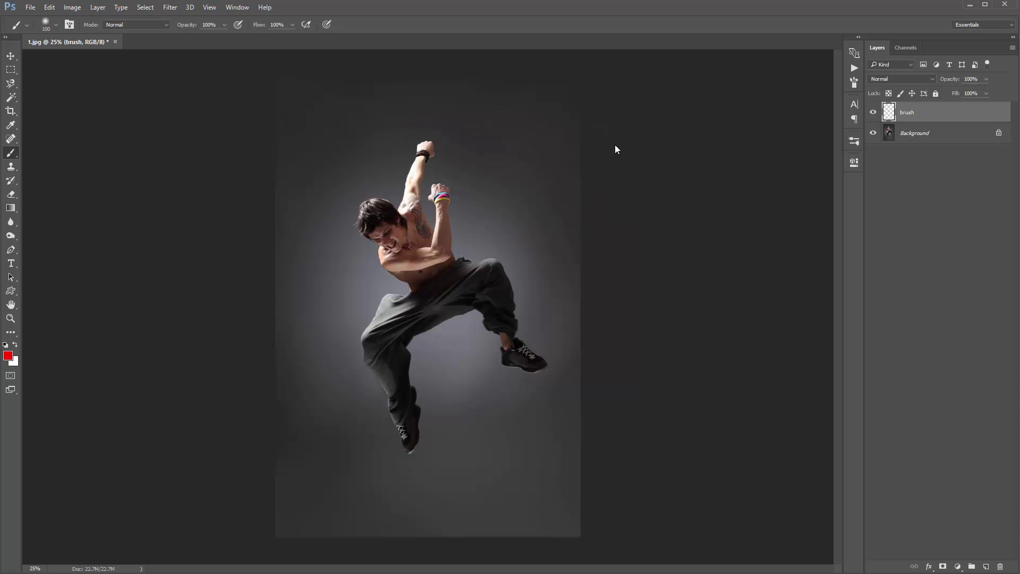
# On the Background layer, select the outer backdrop around the dancer with the Magic Wand at tolerance 20.
pyautogui.click(909, 135)
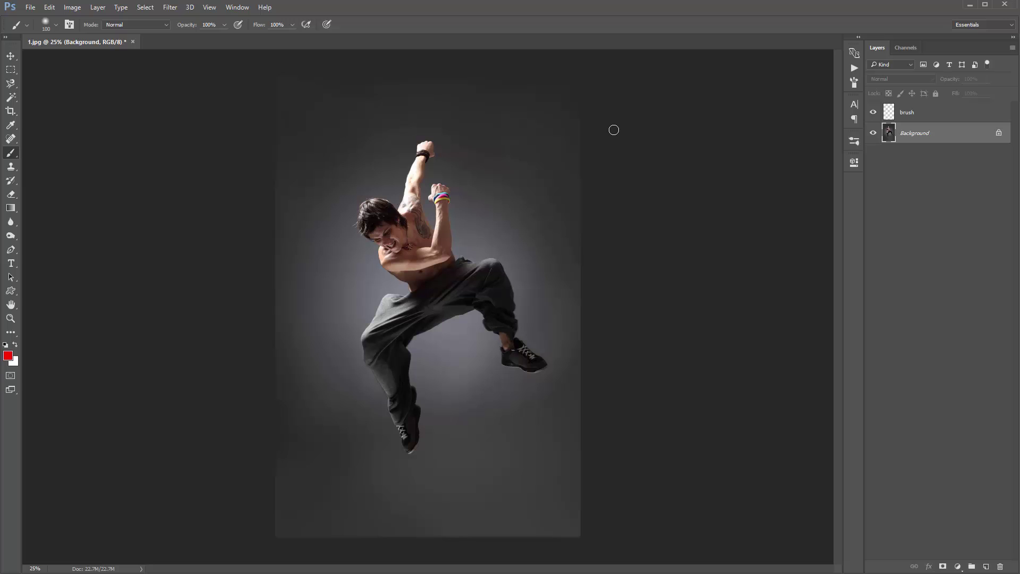
pyautogui.press('z')
pyautogui.click(405, 240)
pyautogui.moveTo(497, 228); pyautogui.dragTo(481, 227)
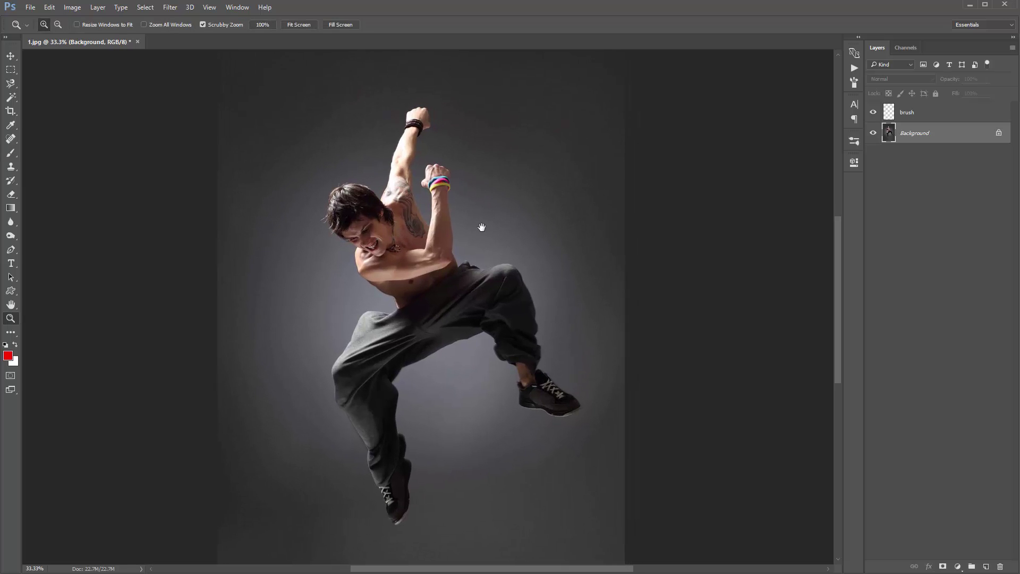
pyautogui.press('v')
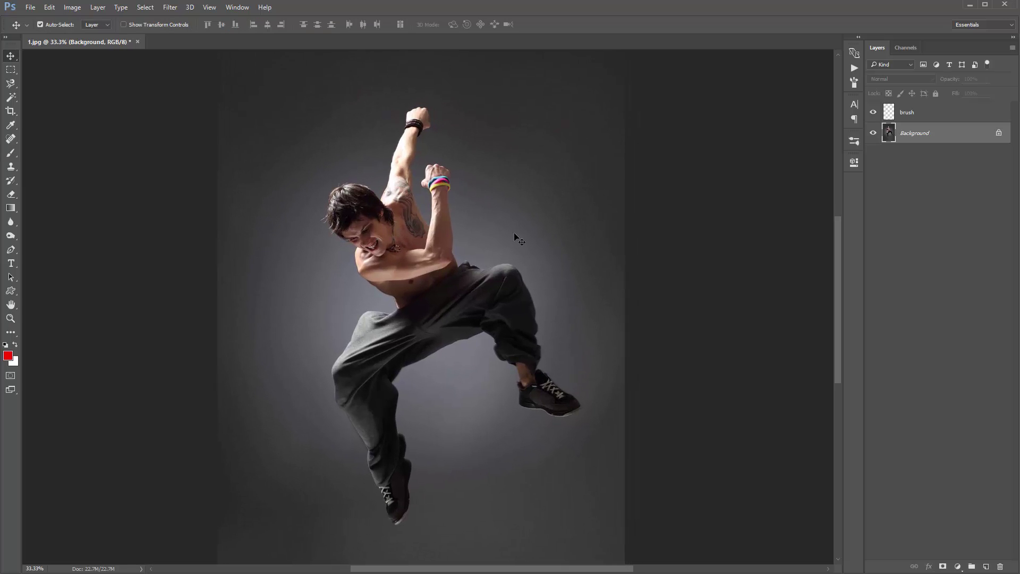
pyautogui.press('w')
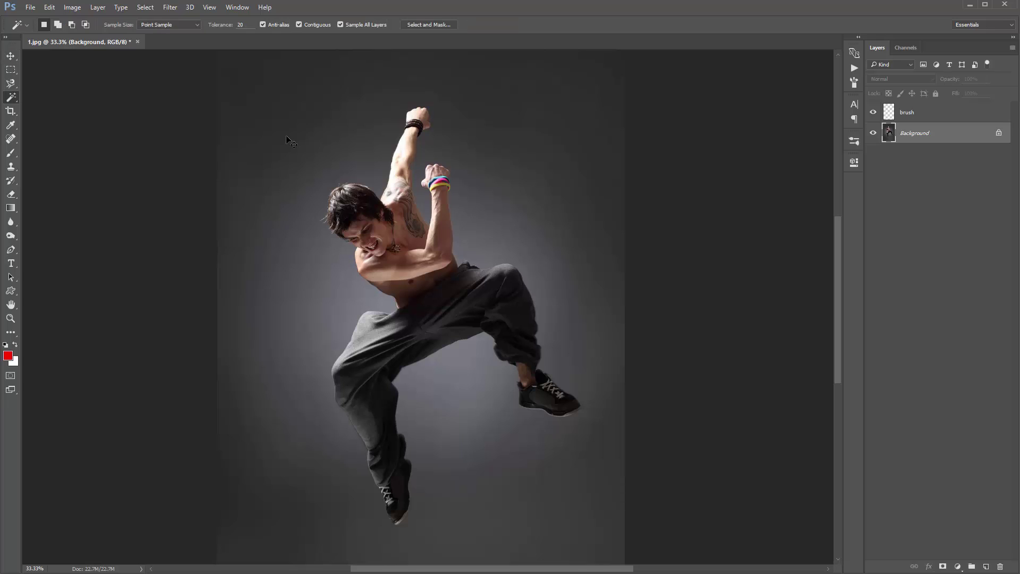
pyautogui.rightClick(12, 99)
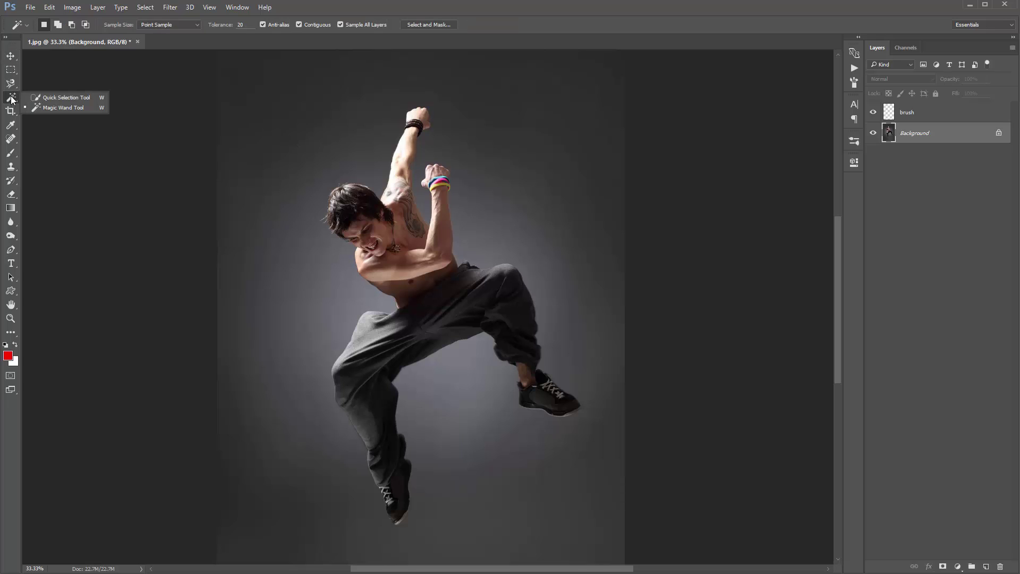
pyautogui.click(62, 109)
pyautogui.click(358, 131)
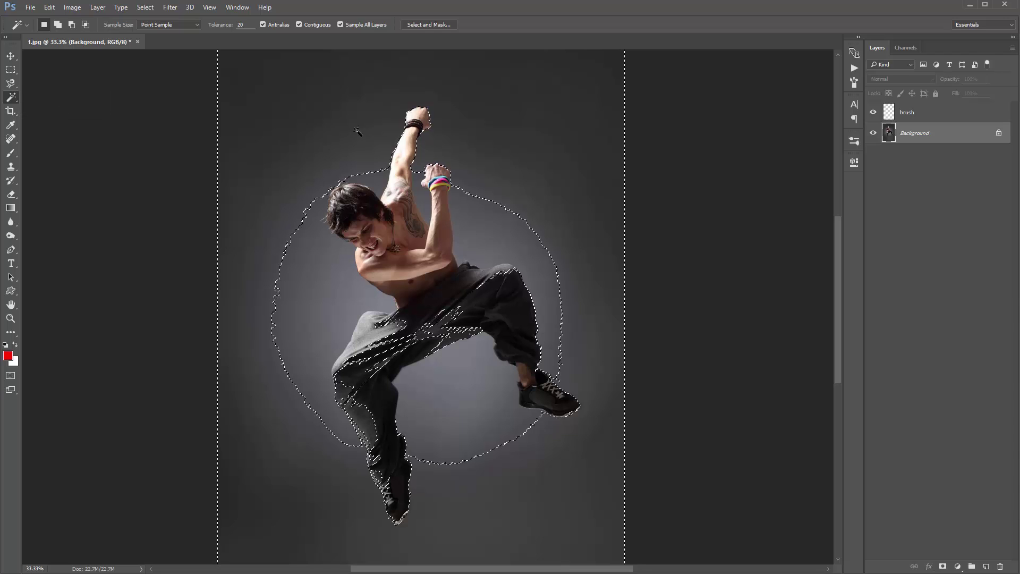
# Add the remaining glowing backdrop areas beside the dancer, between the legs and above the hip to the selection.
pyautogui.keyDown('shift'); pyautogui.click(302, 250); pyautogui.keyUp('shift')
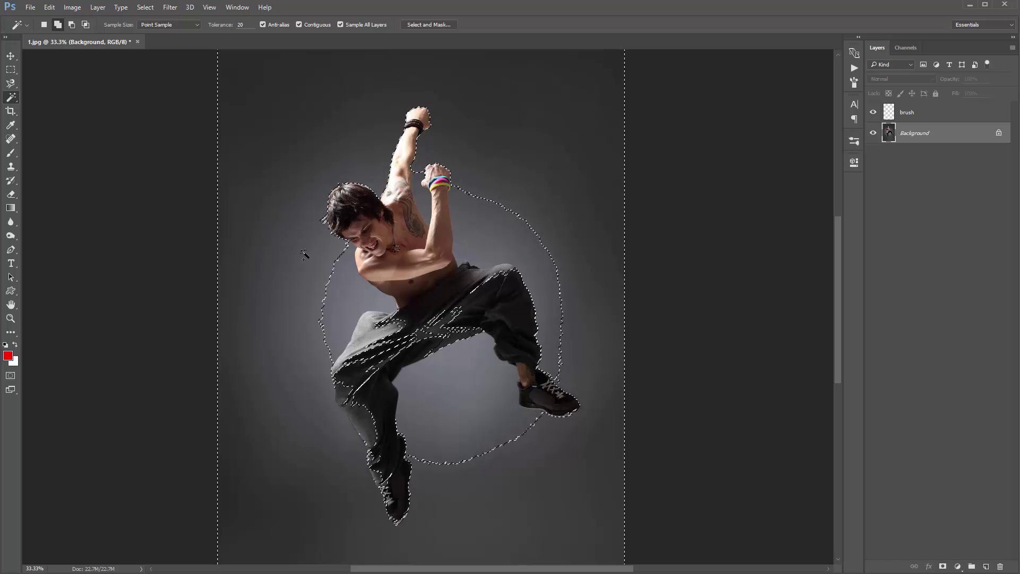
pyautogui.keyDown('shift'); pyautogui.click(341, 293); pyautogui.keyUp('shift')
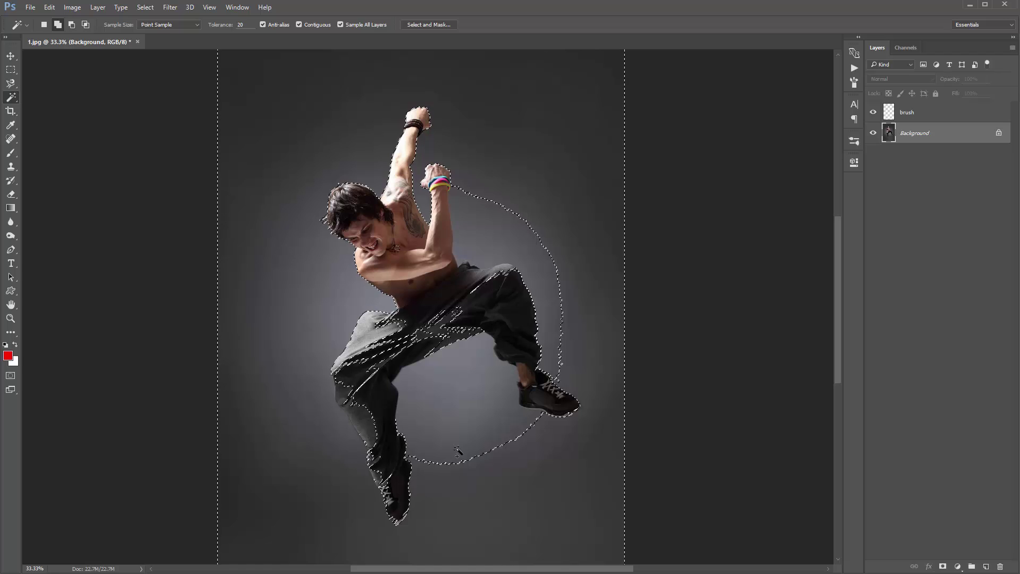
pyautogui.keyDown('shift'); pyautogui.click(457, 415); pyautogui.keyUp('shift')
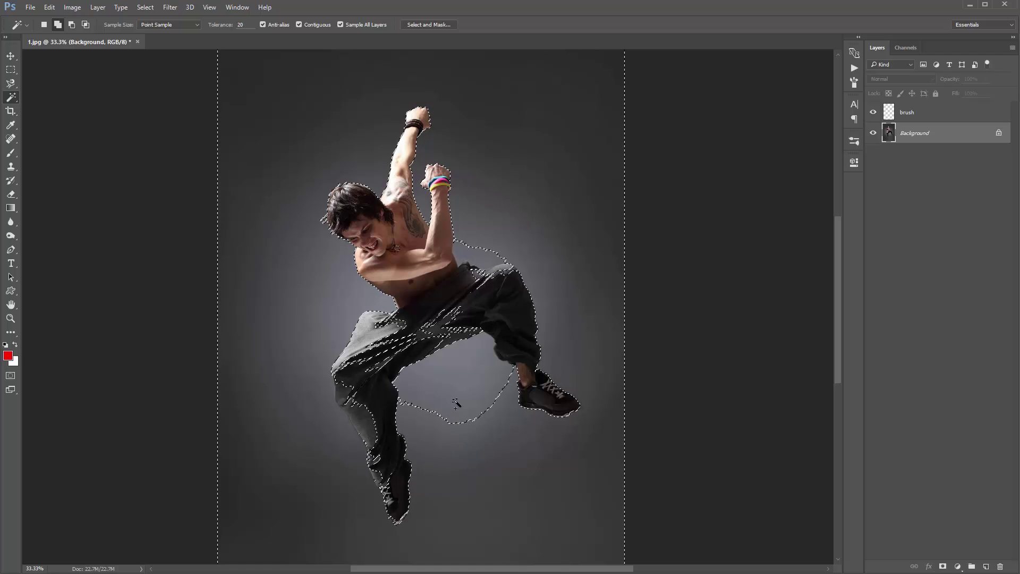
pyautogui.keyDown('shift'); pyautogui.click(474, 256); pyautogui.keyUp('shift')
pyautogui.scroll(-1, 474, 256)
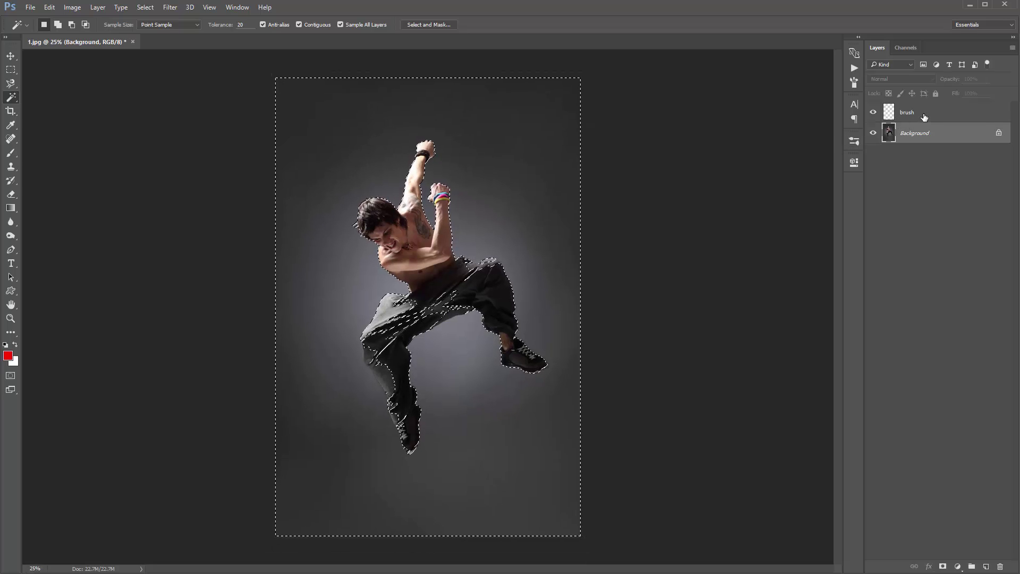
# Make the "brush" layer active and set the foreground colour to a bright magenta.
pyautogui.click(924, 118)
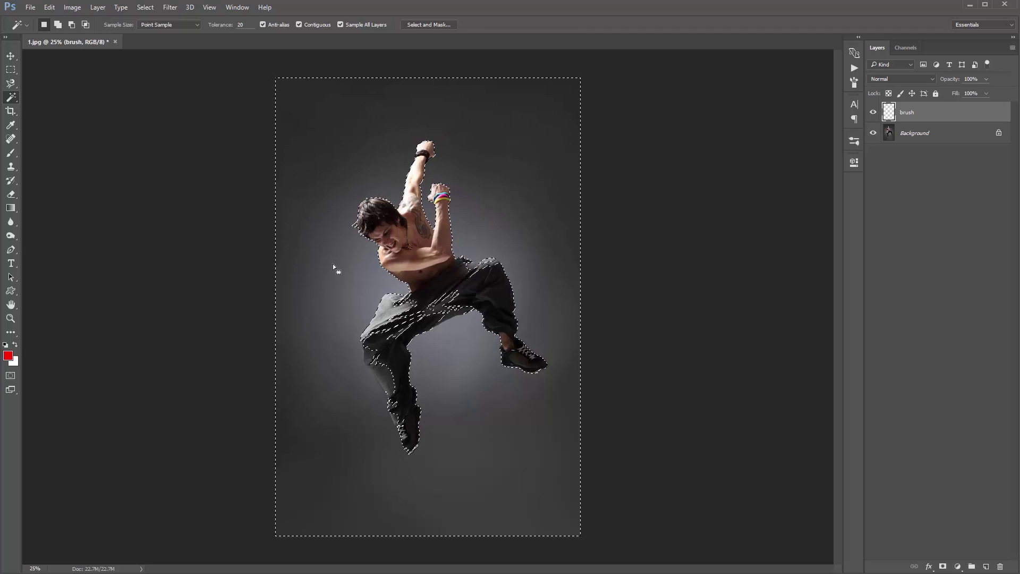
pyautogui.click(8, 356)
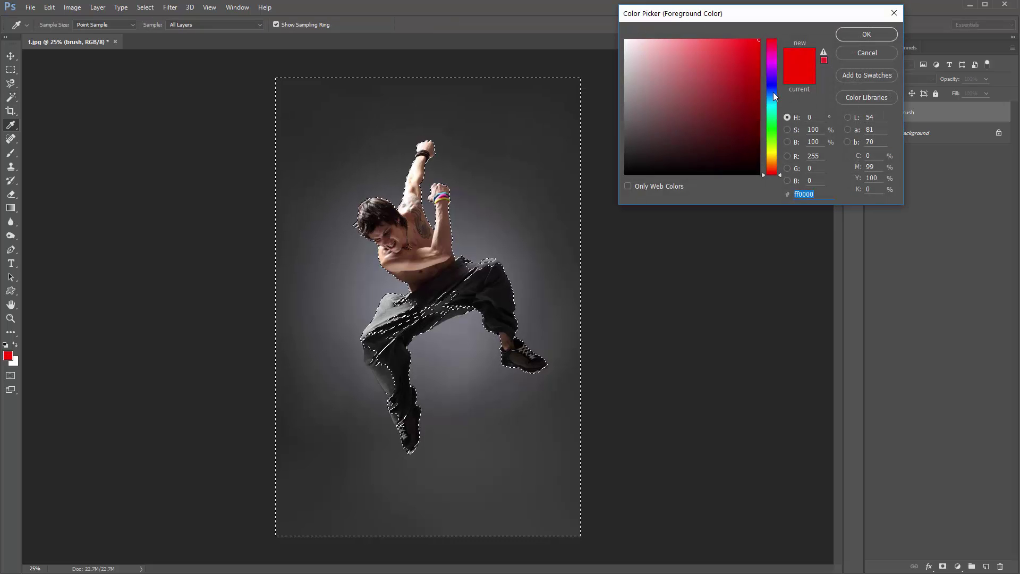
pyautogui.moveTo(773, 92); pyautogui.dragTo(772, 64)
pyautogui.press('Return')
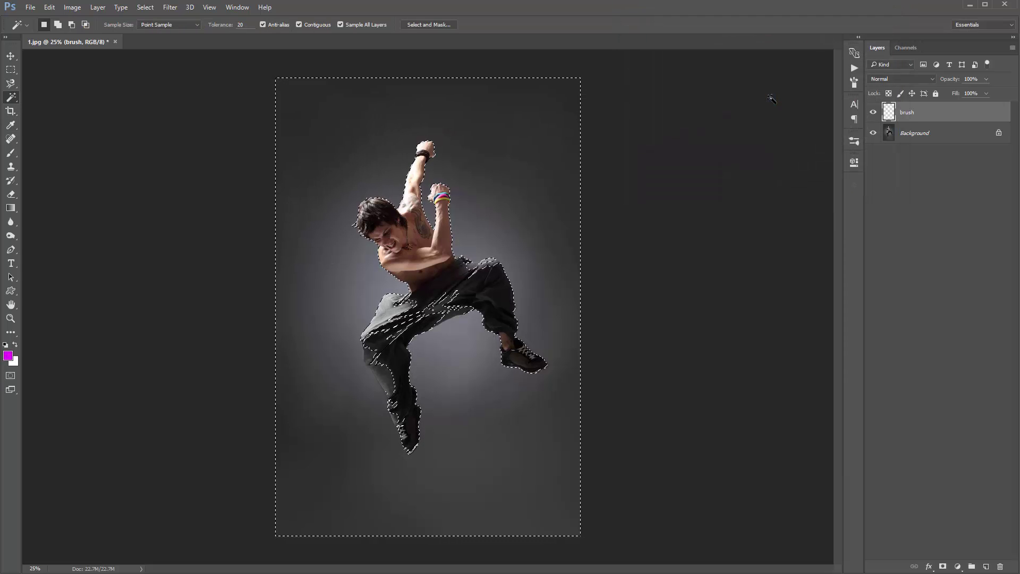
# Invert the backdrop selection, fill the dancer's shape with magenta on the "brush" layer, and deselect.
pyautogui.hotkey('alt', 'BackSpace')
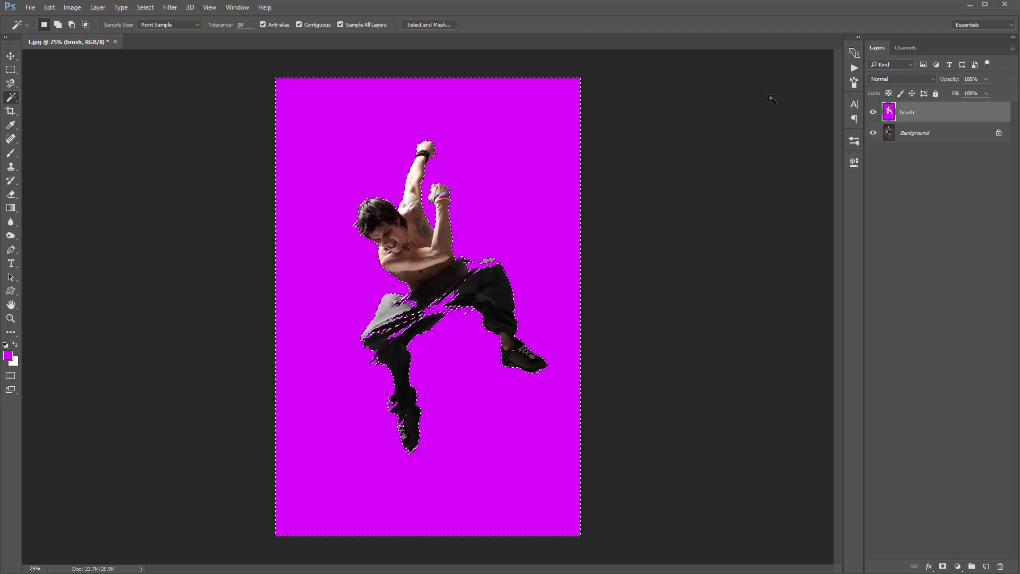
pyautogui.hotkey('ctrl', 'z')
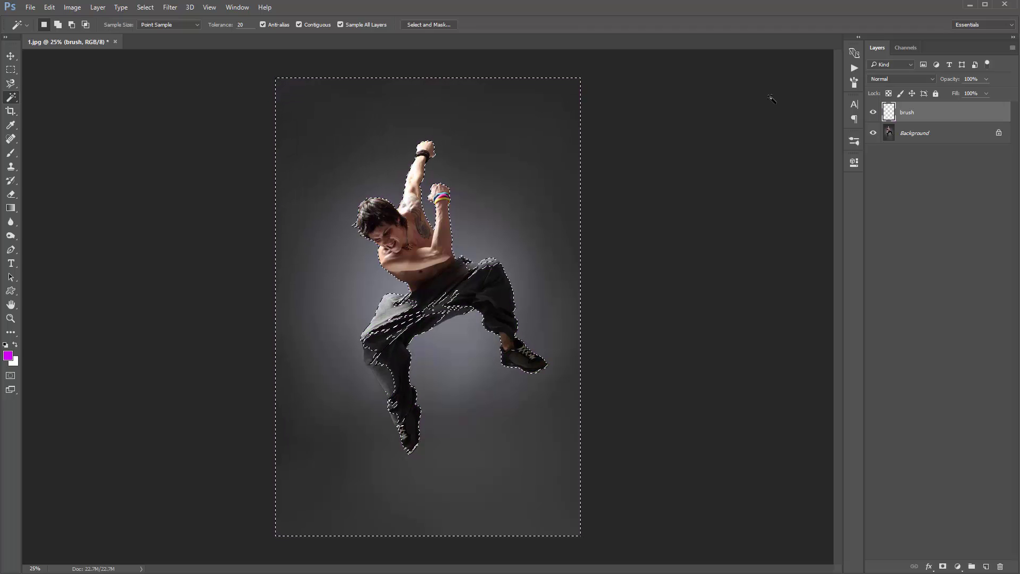
pyautogui.hotkey('ctrl', 'shift', 'i')
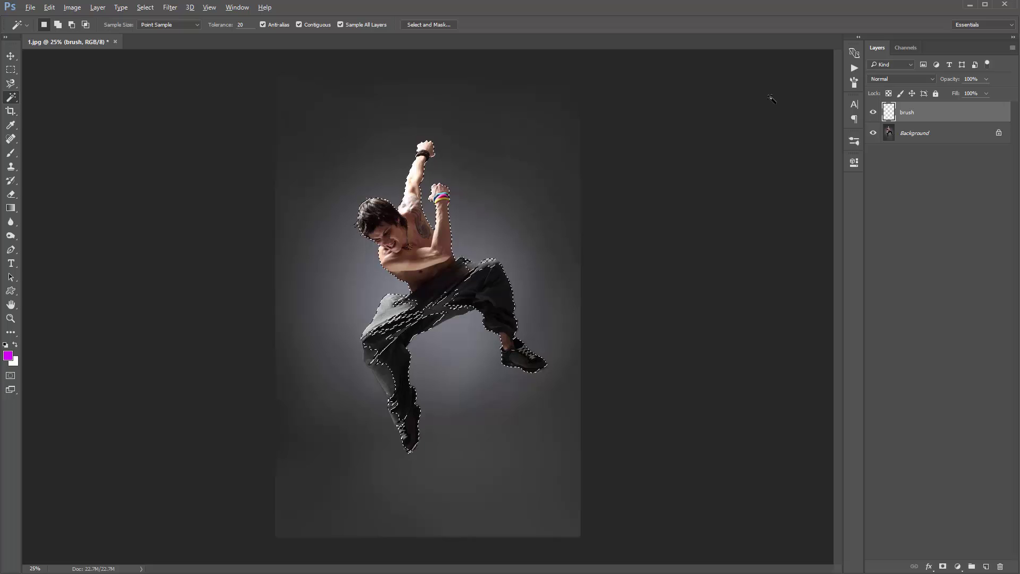
pyautogui.hotkey('alt', 'BackSpace')
pyautogui.hotkey('ctrl', 'd')
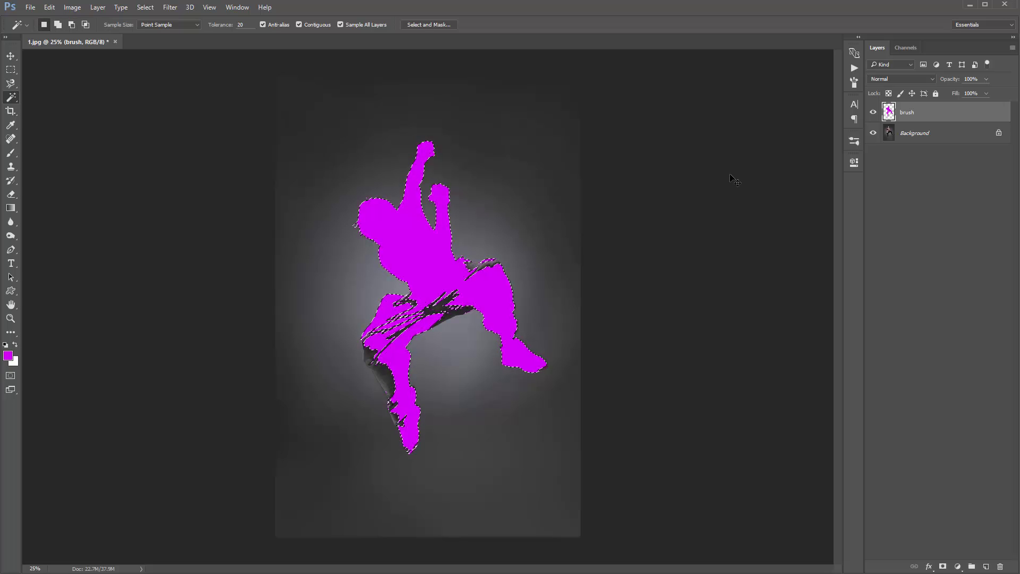
# Outline the patchy trousers and lower leg with the Magnetic Lasso, fill the gaps with magenta, and deselect.
pyautogui.press('z')
pyautogui.click(411, 309)
pyautogui.click(412, 309)
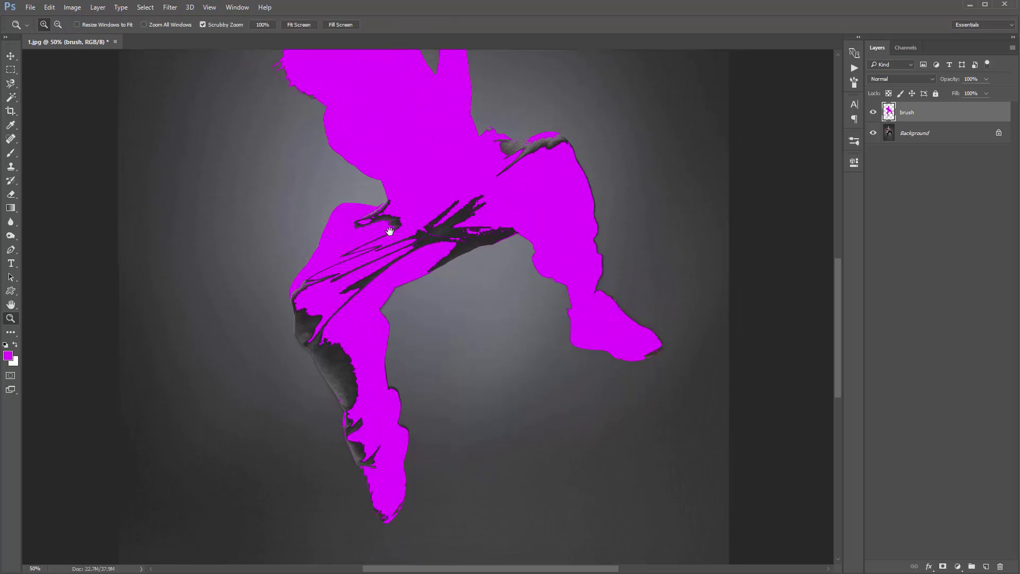
pyautogui.scroll(-2, 358, 234)
pyautogui.click(359, 256)
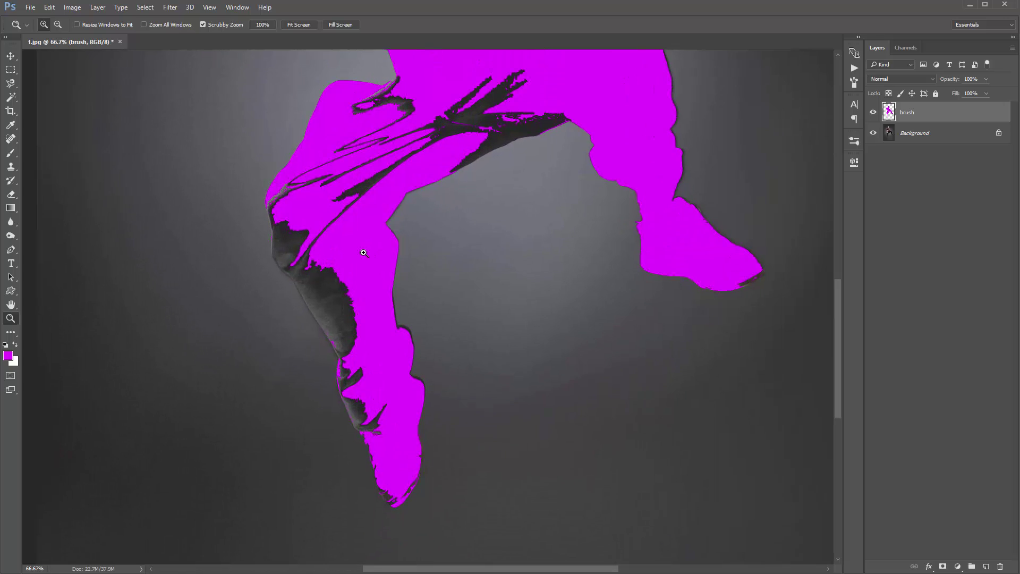
pyautogui.scroll(1, 346, 262)
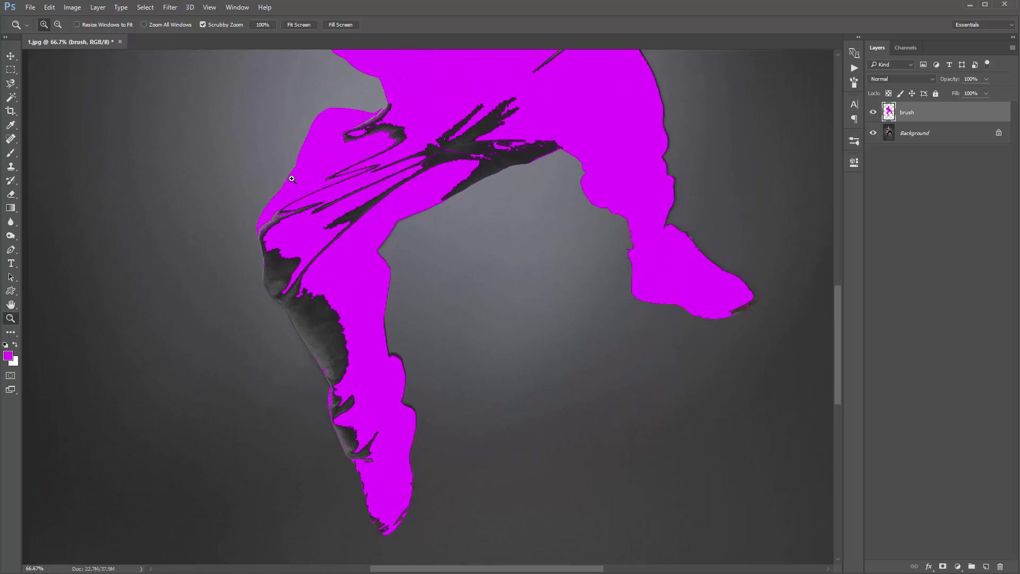
pyautogui.press('l')
pyautogui.click(10, 84)
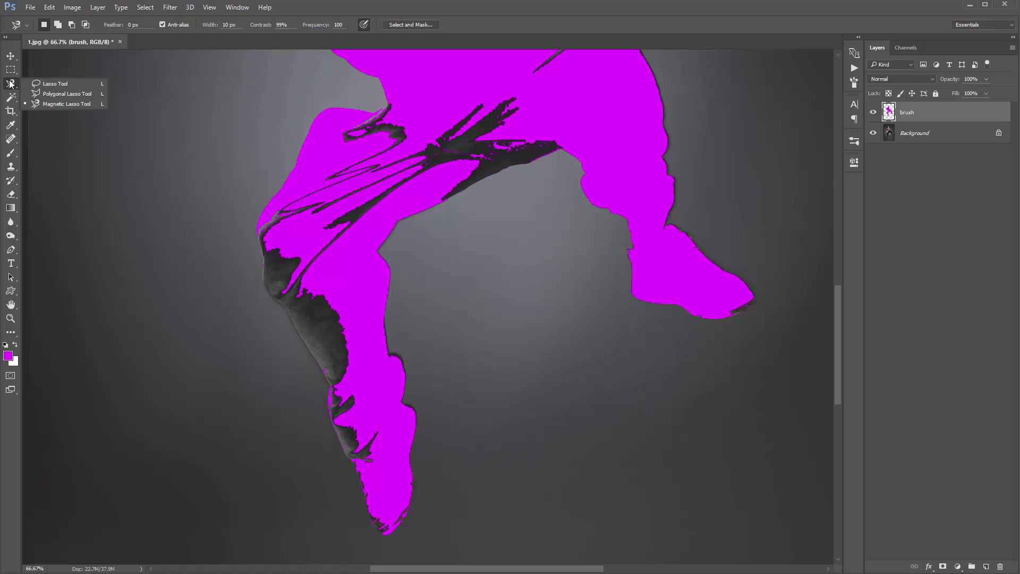
pyautogui.click(58, 85)
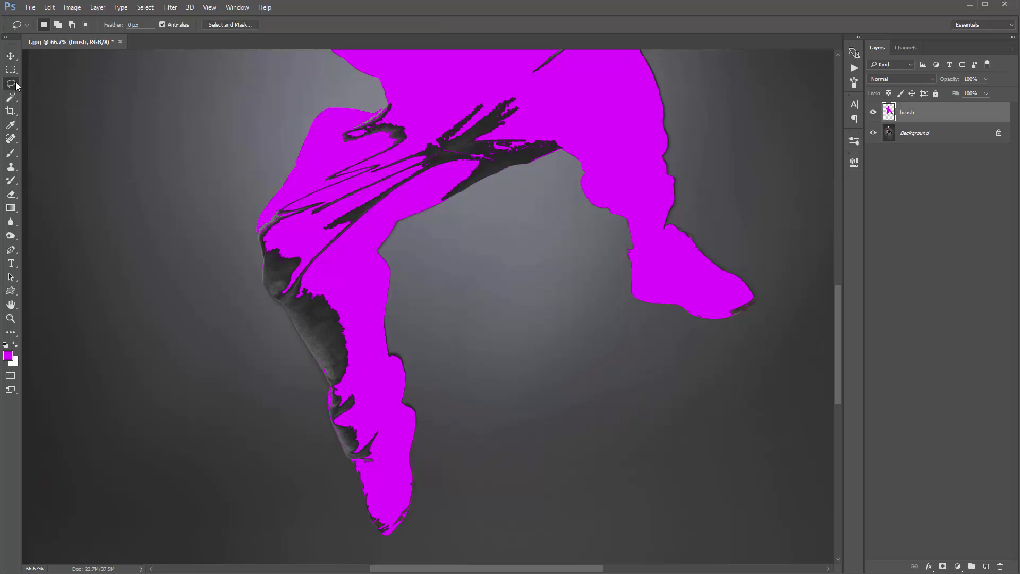
pyautogui.click(10, 85)
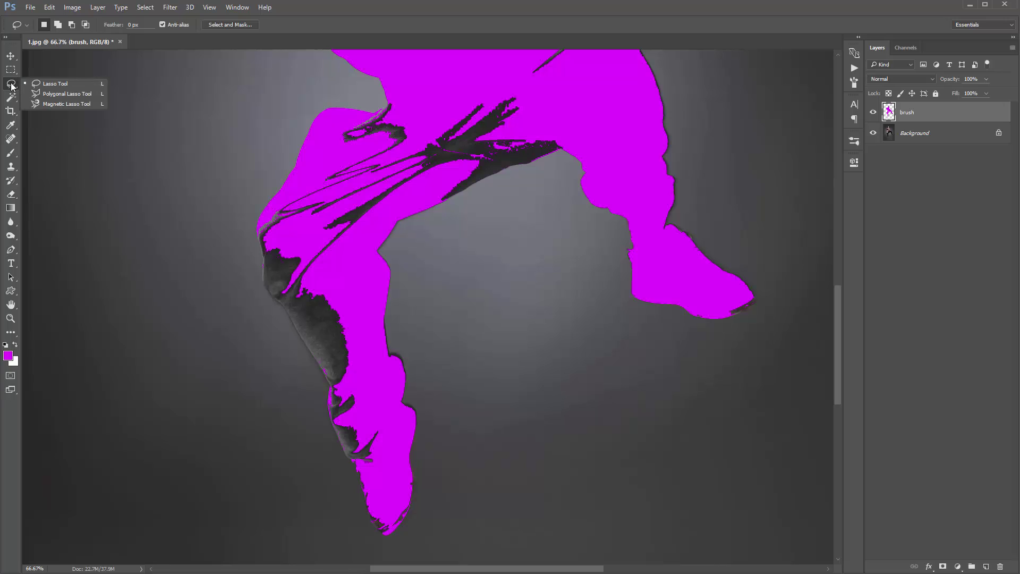
pyautogui.click(67, 104)
pyautogui.scroll(-2, 275, 214)
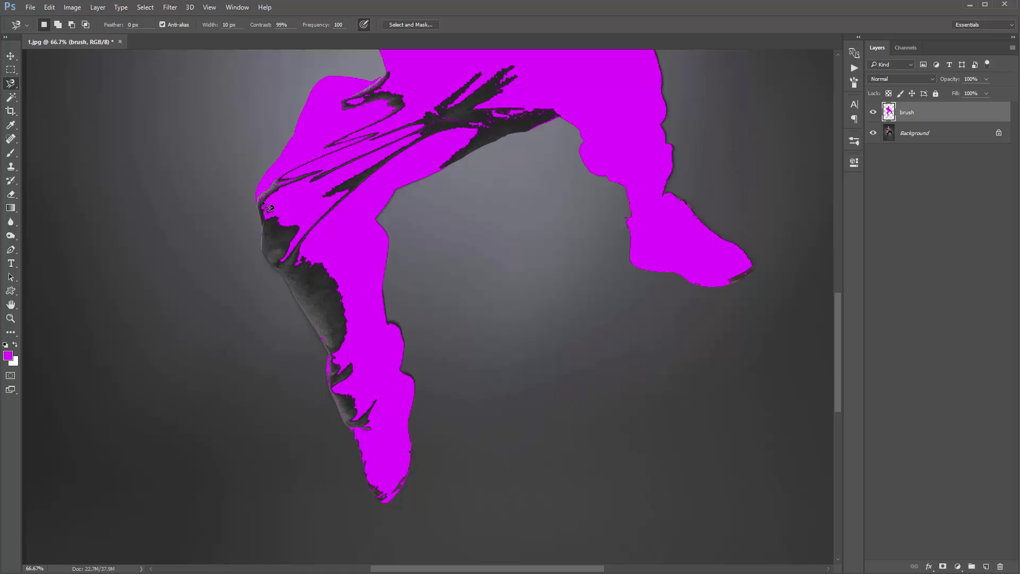
pyautogui.click(258, 202)
pyautogui.moveTo(281, 277)
pyautogui.mouseDown()
pyautogui.moveTo(316, 340)
pyautogui.moveTo(373, 494)
pyautogui.moveTo(387, 504)
pyautogui.moveTo(406, 481)
pyautogui.moveTo(404, 447)
pyautogui.moveTo(357, 240)
pyautogui.moveTo(360, 288)
pyautogui.moveTo(416, 221)
pyautogui.moveTo(547, 175)
pyautogui.moveTo(575, 145)
pyautogui.moveTo(520, 105)
pyautogui.moveTo(483, 94)
pyautogui.moveTo(424, 103)
pyautogui.moveTo(340, 147)
pyautogui.moveTo(312, 194)
pyautogui.moveTo(268, 256)
pyautogui.mouseUp()
pyautogui.scroll(2, 362, 245)
pyautogui.click(267, 256)
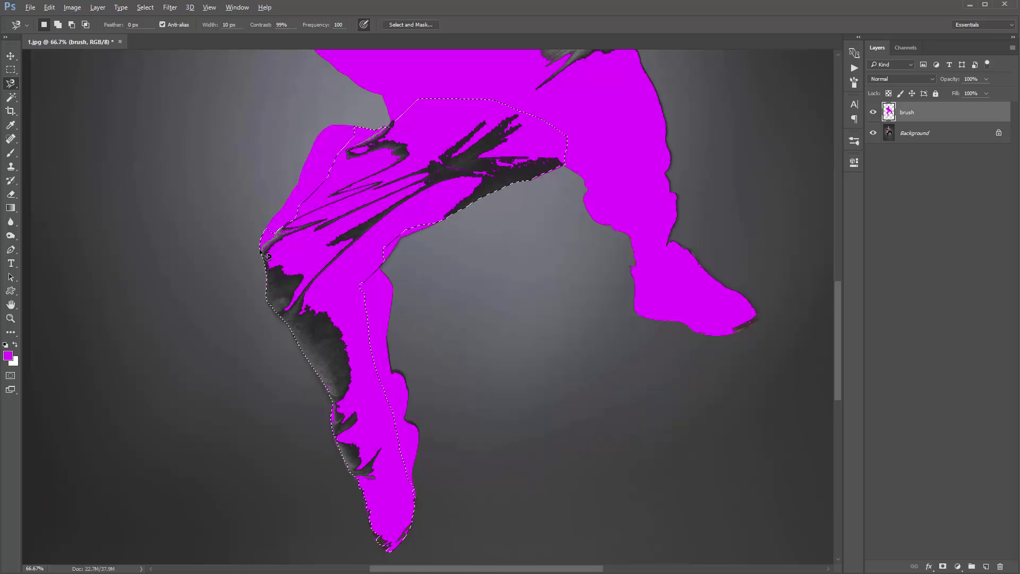
pyautogui.hotkey('alt', 'BackSpace')
pyautogui.hotkey('ctrl', 'd')
# Outline the unfilled patch between the hip and raised knee with the Magnetic Lasso and fill it with magenta.
pyautogui.moveTo(479, 245)
pyautogui.mouseDown()
pyautogui.moveTo(419, 387)
pyautogui.moveTo(376, 337)
pyautogui.mouseUp()
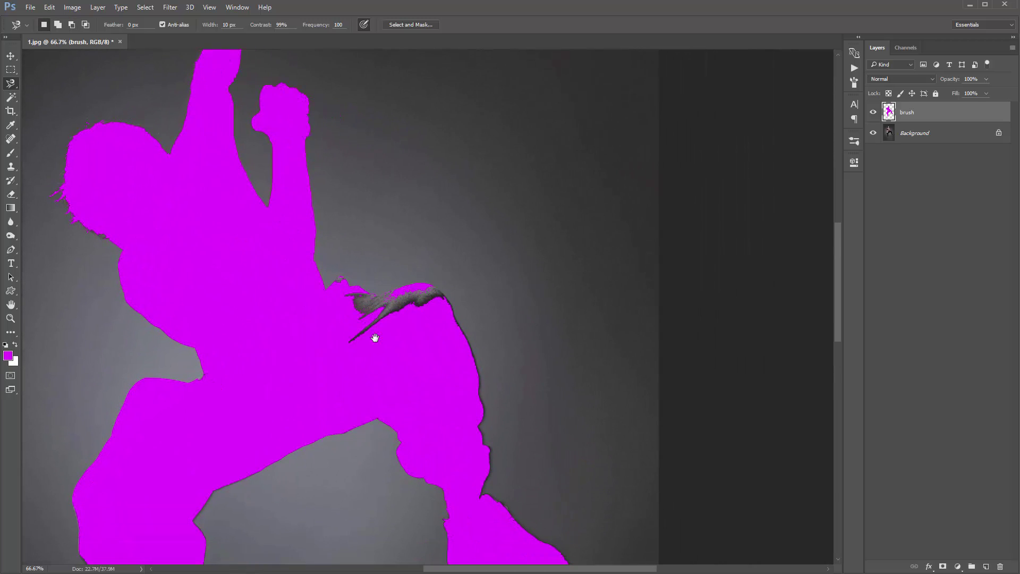
pyautogui.click(337, 280)
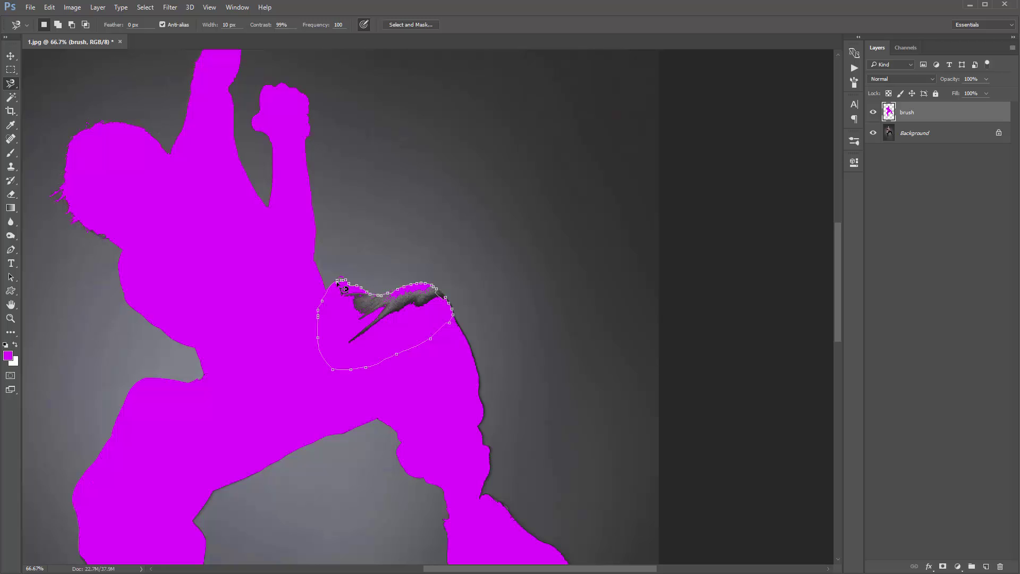
pyautogui.click(340, 285)
# Trace the missed outer edge of the raised knee with the Magnetic Lasso and fill it with magenta.
pyautogui.press('z')
pyautogui.moveTo(447, 296); pyautogui.dragTo(522, 287)
pyautogui.moveTo(522, 286); pyautogui.dragTo(497, 243)
pyautogui.press('l')
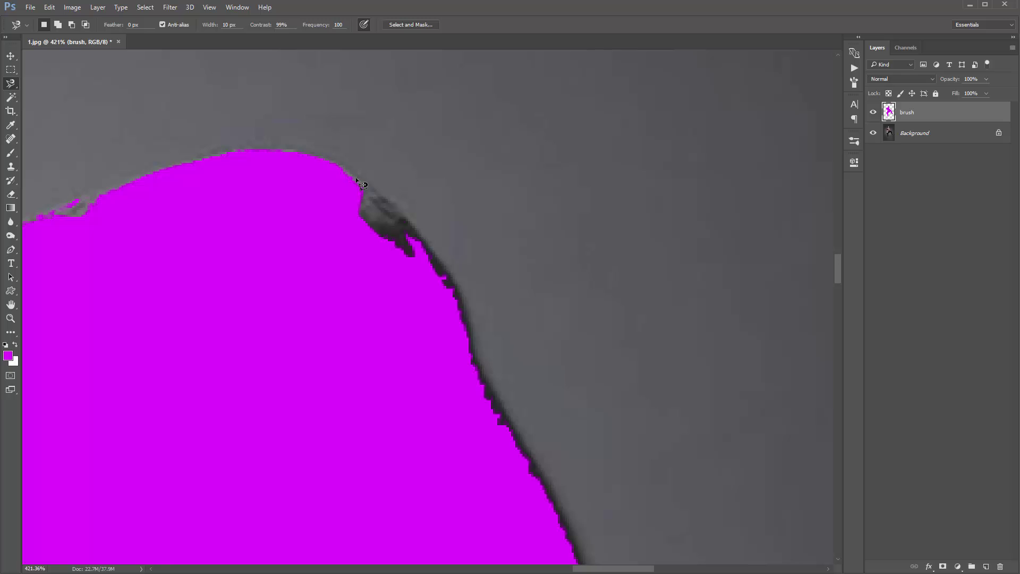
pyautogui.click(357, 180)
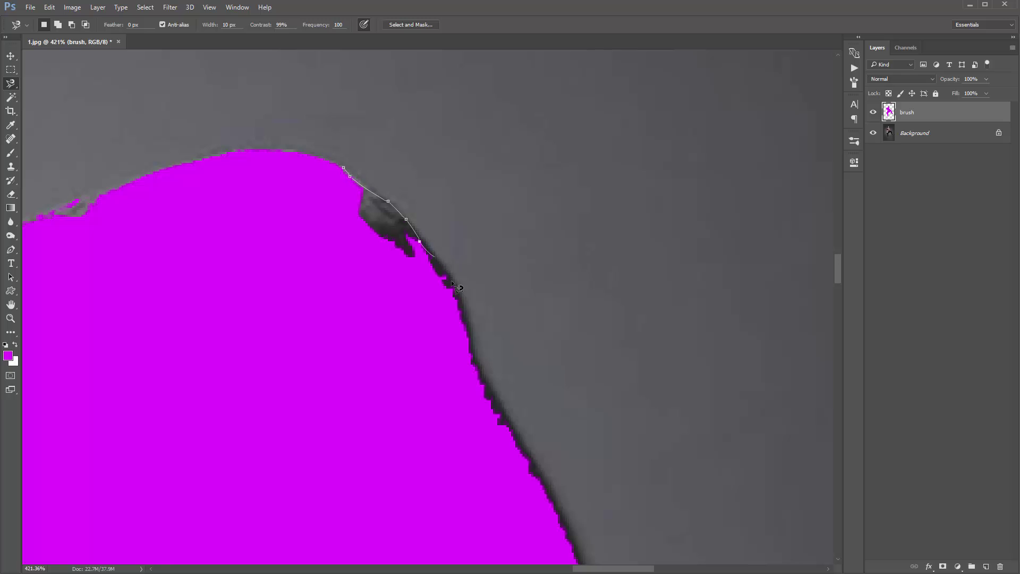
pyautogui.click(346, 178)
pyautogui.press('v')
pyautogui.hotkey('ctrl', '0')
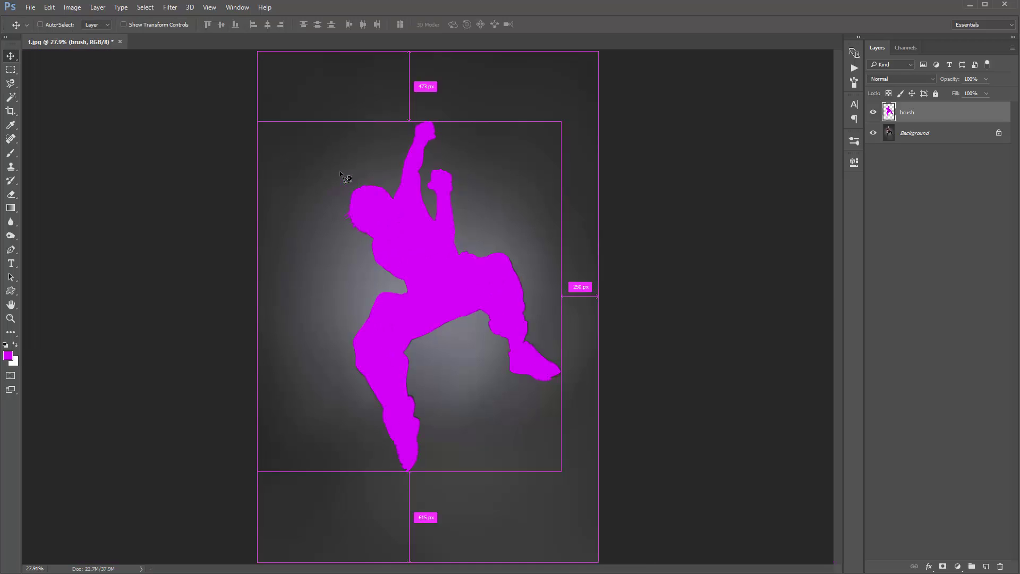
# Fill the missed toe edge of the raised leg's shoe with magenta, and check the silhouette by hiding and showing the "brush" layer.
pyautogui.press('z')
pyautogui.moveTo(542, 372); pyautogui.dragTo(662, 351)
pyautogui.moveTo(662, 351); pyautogui.dragTo(562, 322)
pyautogui.press('l')
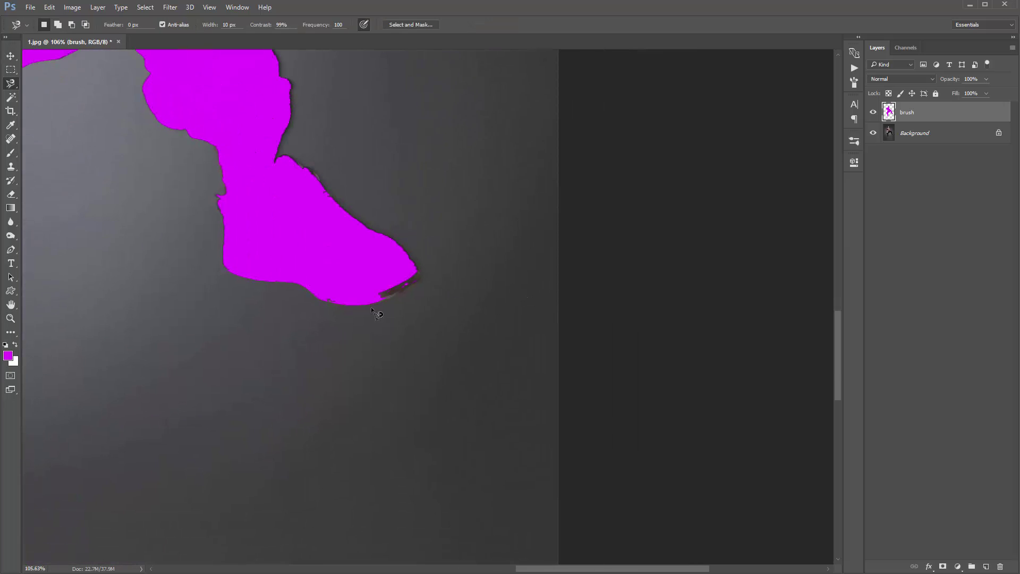
pyautogui.click(385, 301)
pyautogui.click(384, 301)
pyautogui.hotkey('ctrl', '0')
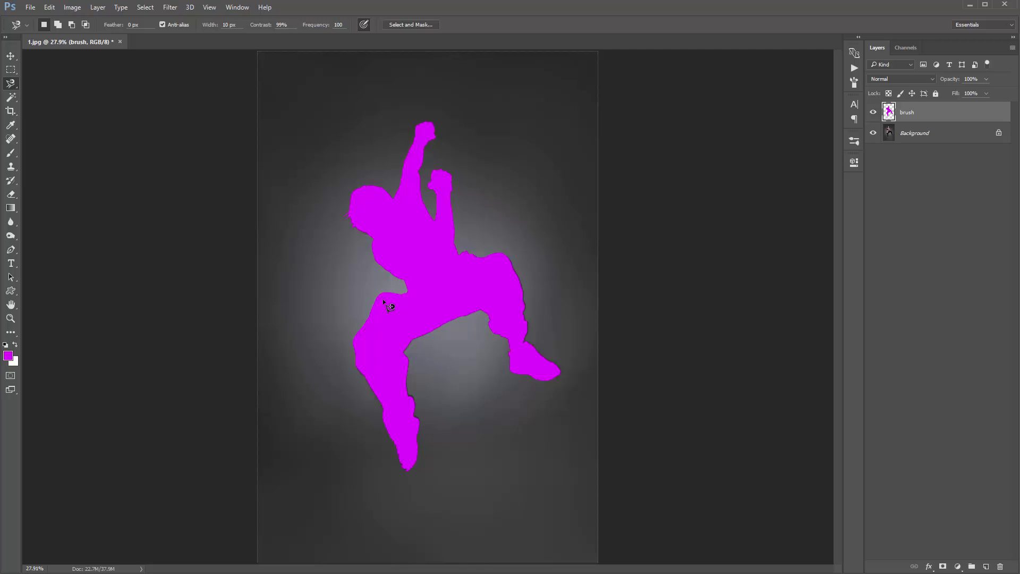
pyautogui.hotkey('ctrl', '-')
pyautogui.press('v')
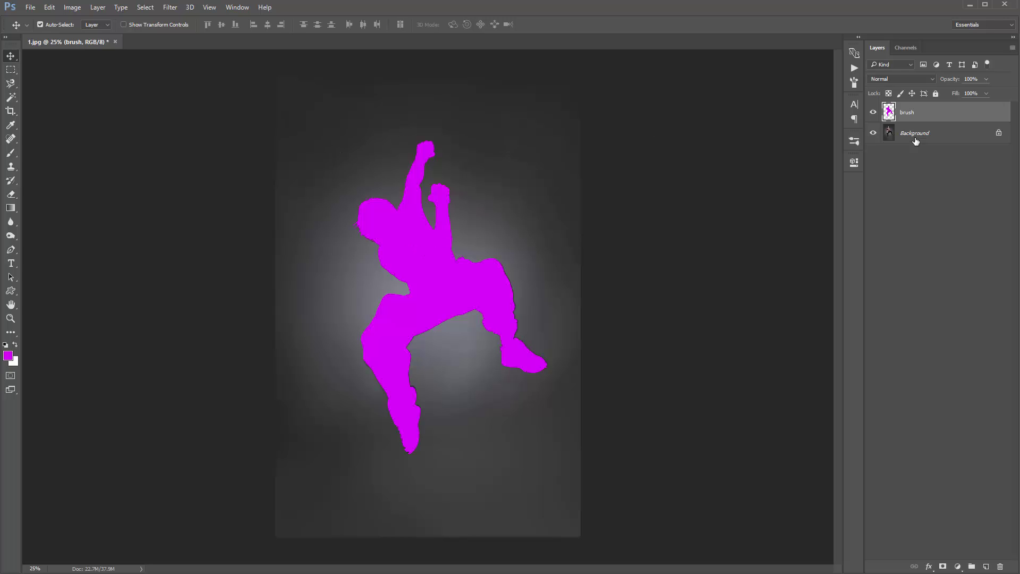
pyautogui.click(873, 112)
pyautogui.click(874, 112)
# Choose the soft round 100 px brush with 0% hardness for the Brush tool, and return to the Move tool.
pyautogui.press('b')
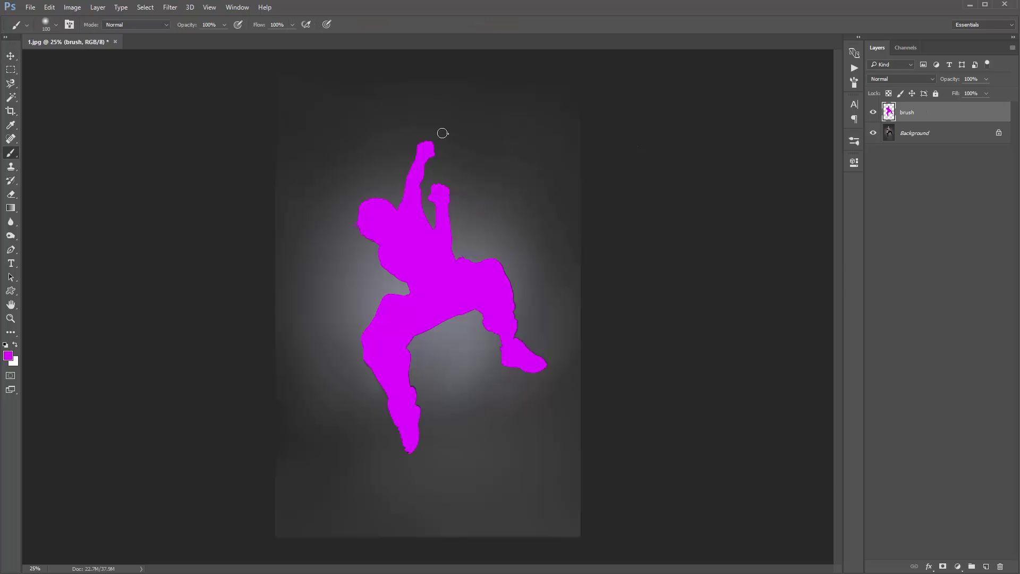
pyautogui.rightClick(442, 133)
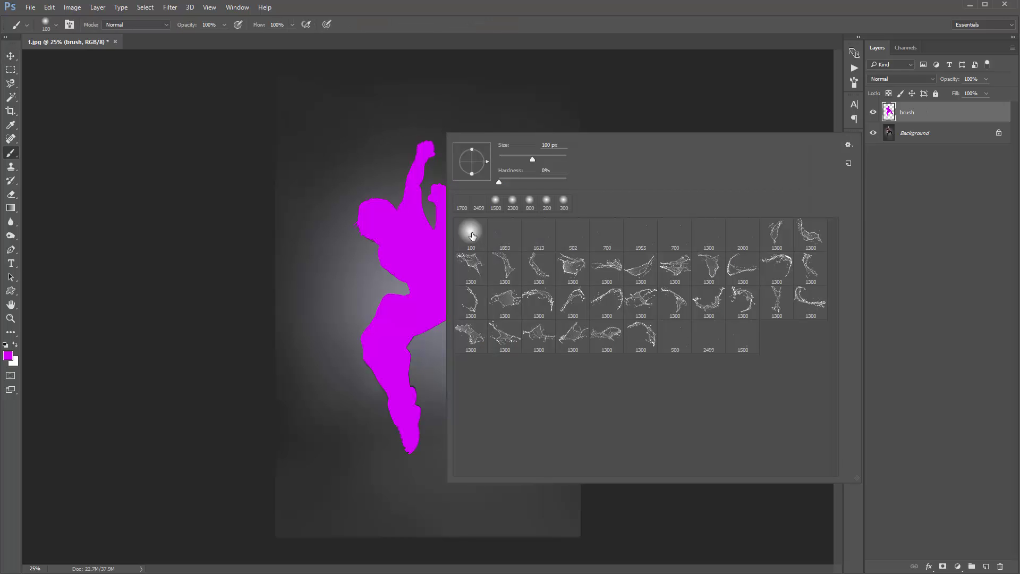
pyautogui.doubleClick(471, 235)
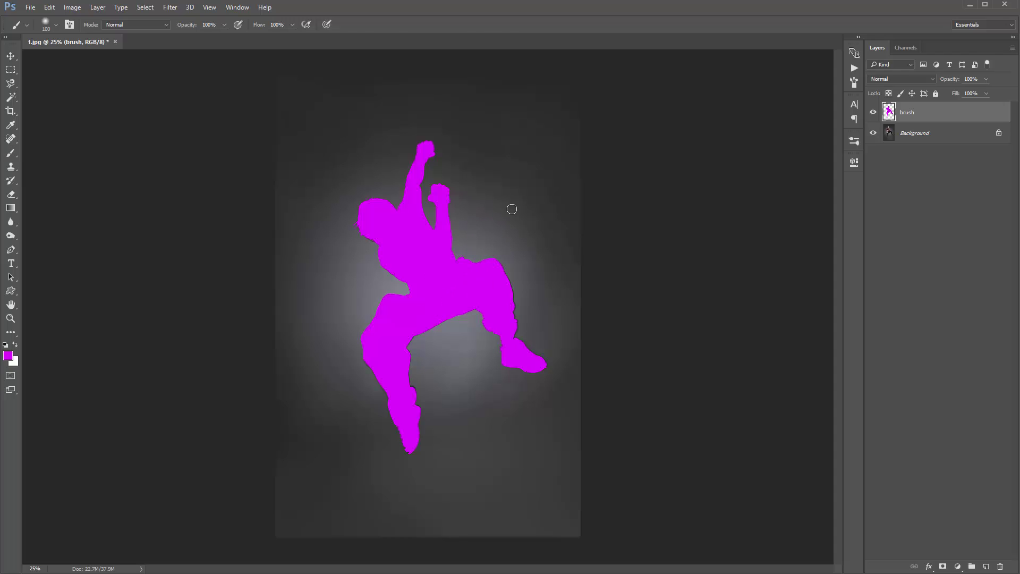
pyautogui.press('v')
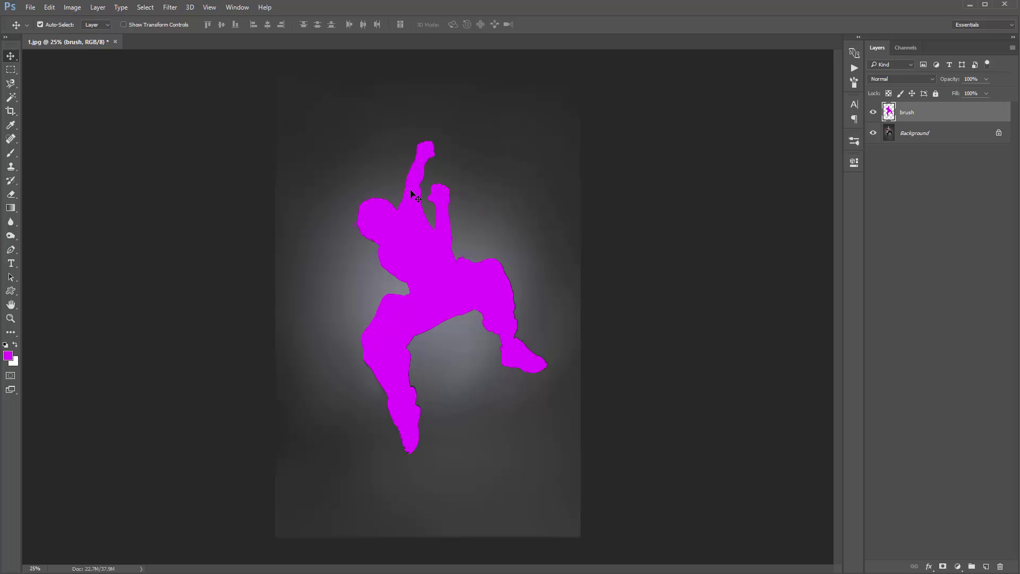
# Show the Actions panel and enlarge it in height and width to make room for a longer action list.
pyautogui.click(237, 8)
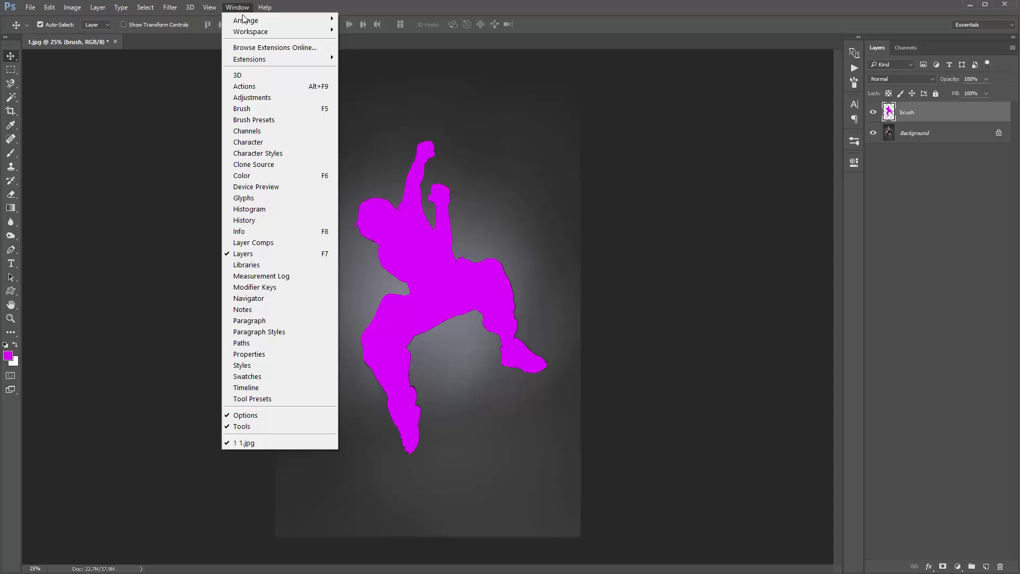
pyautogui.click(241, 87)
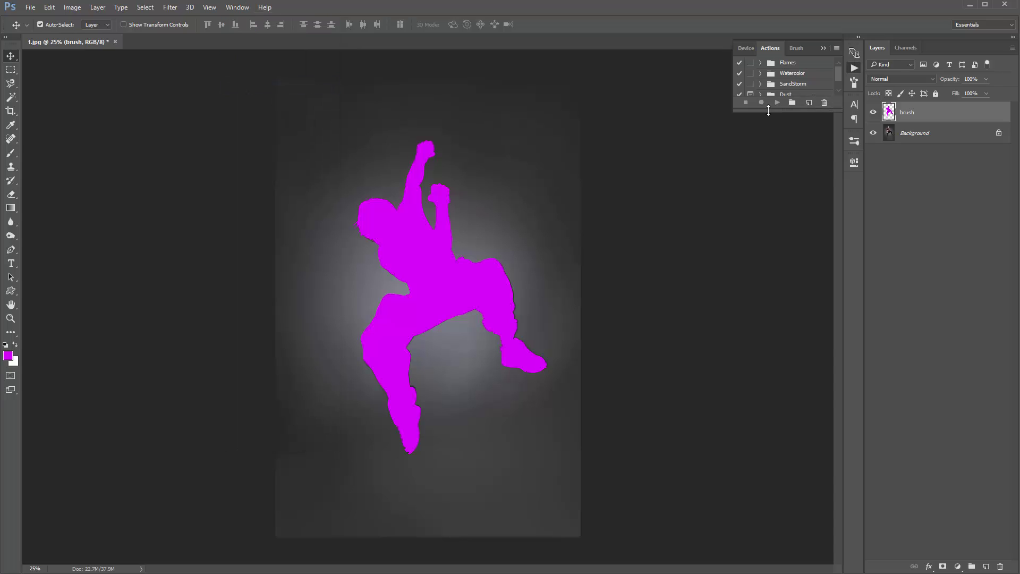
pyautogui.moveTo(749, 110); pyautogui.dragTo(731, 194)
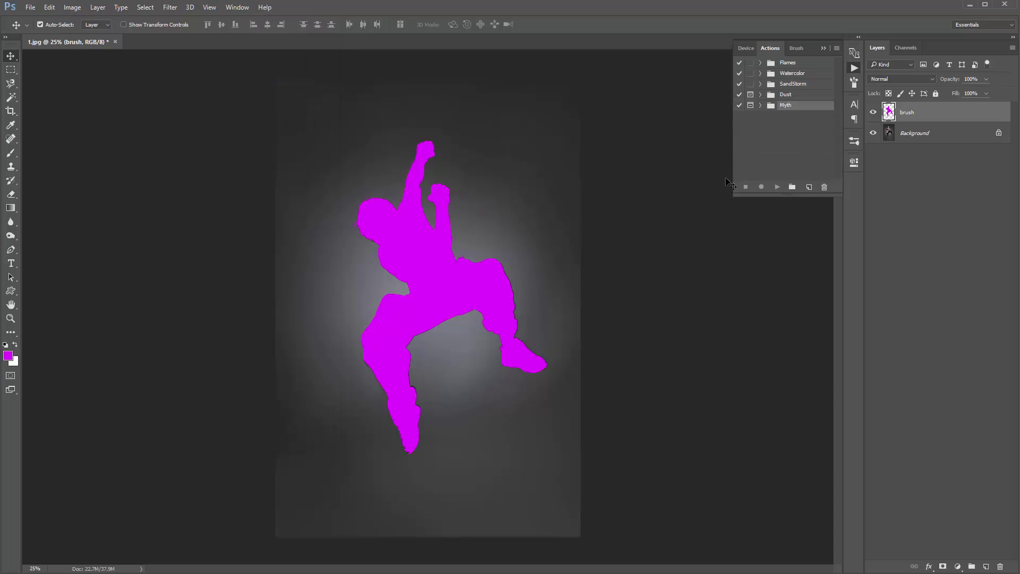
pyautogui.moveTo(732, 155); pyautogui.dragTo(707, 155)
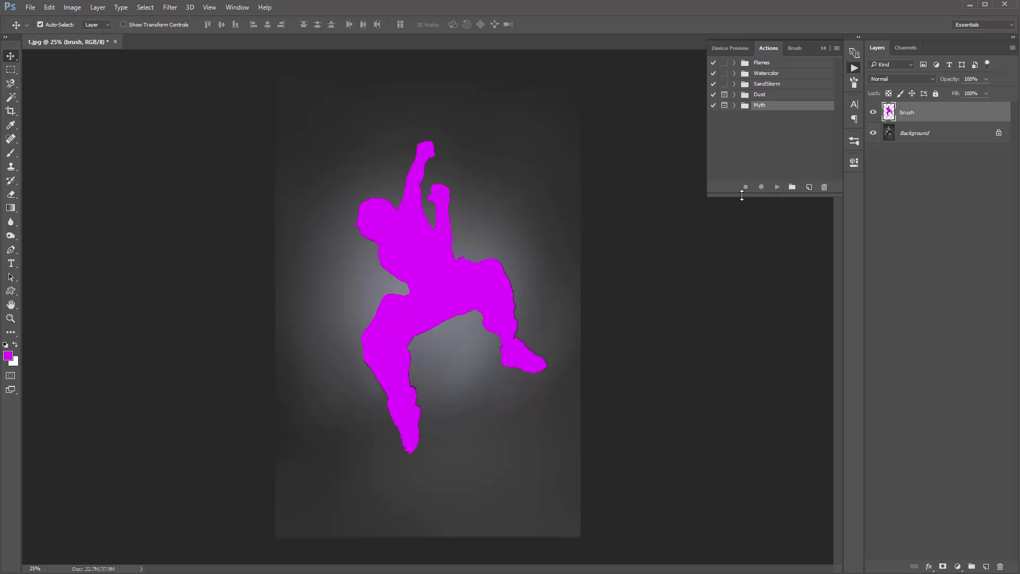
pyautogui.moveTo(742, 196); pyautogui.dragTo(734, 241)
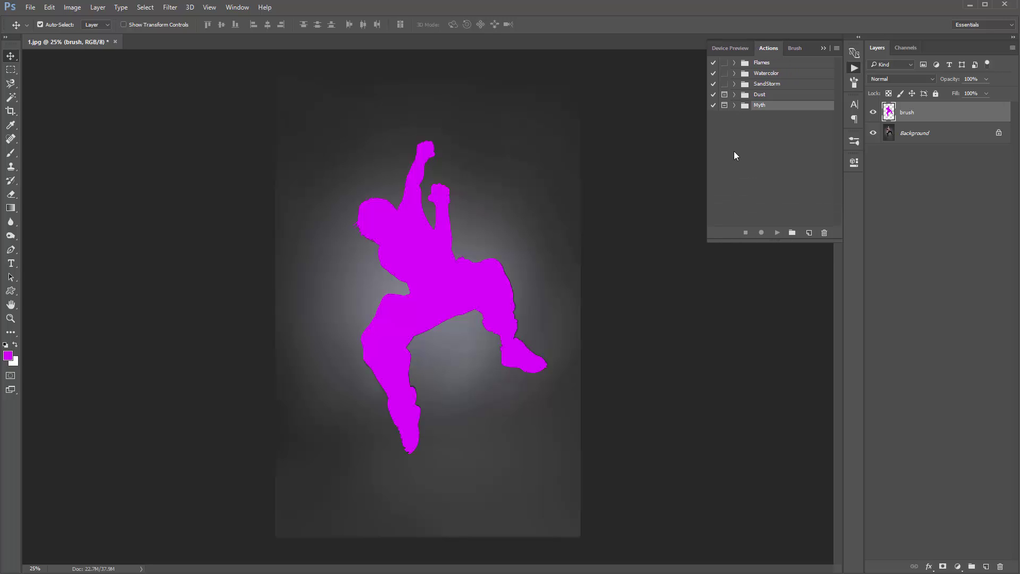
# Load the action file "Water - by Sevenstyles.atn" from the Water folder on the Desktop.
pyautogui.click(837, 49)
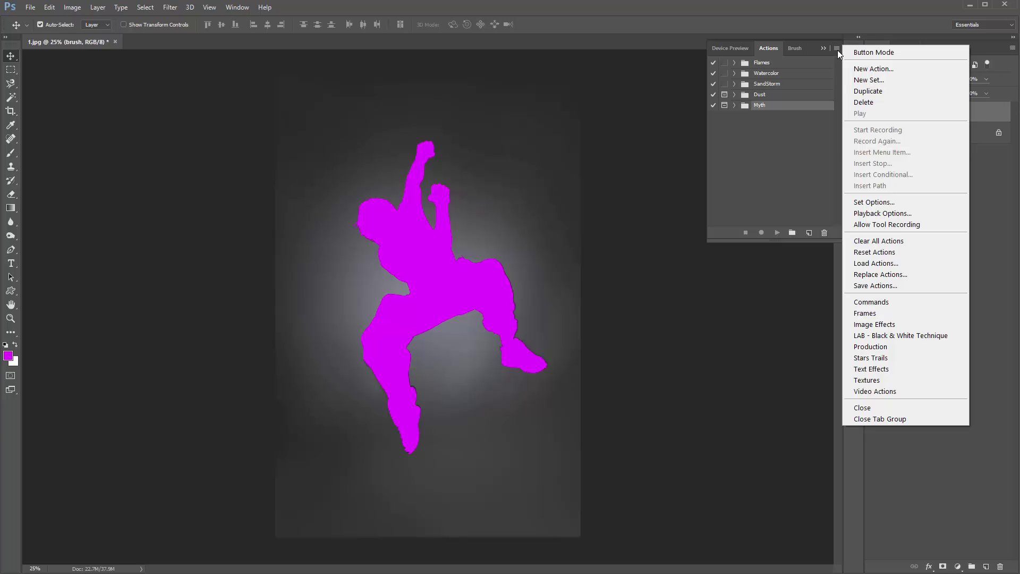
pyautogui.click(862, 262)
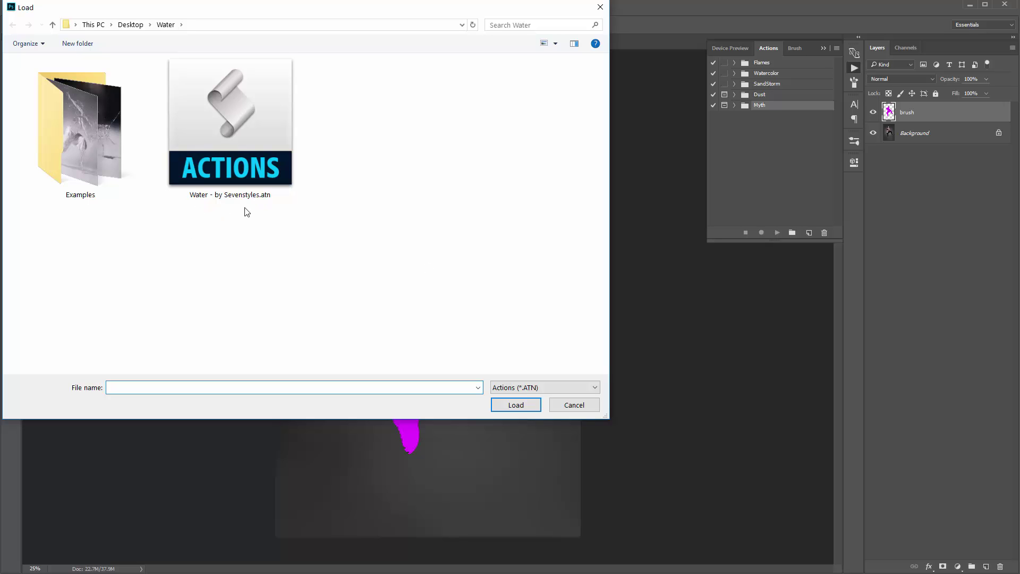
pyautogui.doubleClick(269, 138)
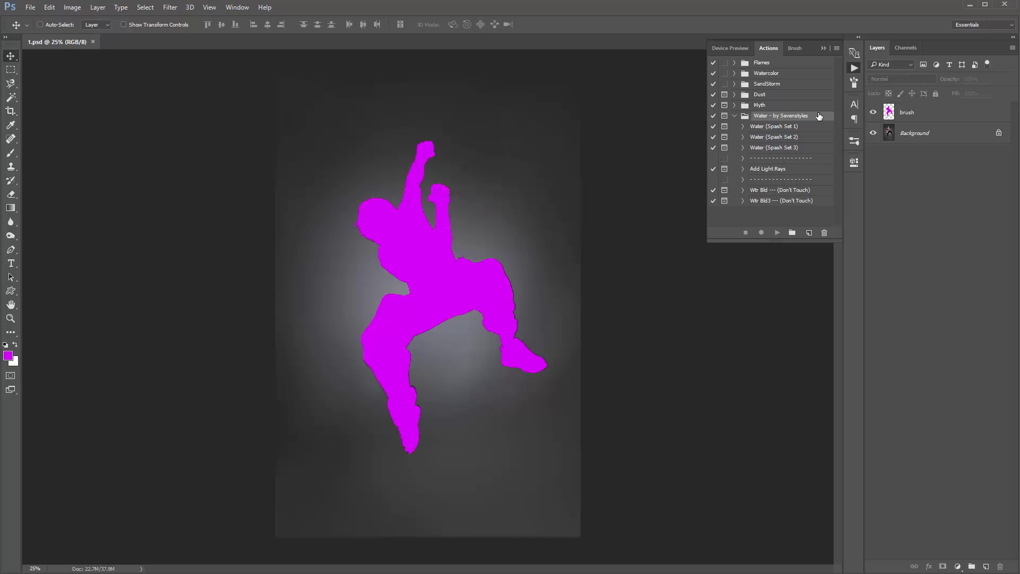
# Examine the contents of the "Water - by Sevenstyles" set, including the two "Don't Touch" helper actions and Add Light Rays.
pyautogui.click(736, 117)
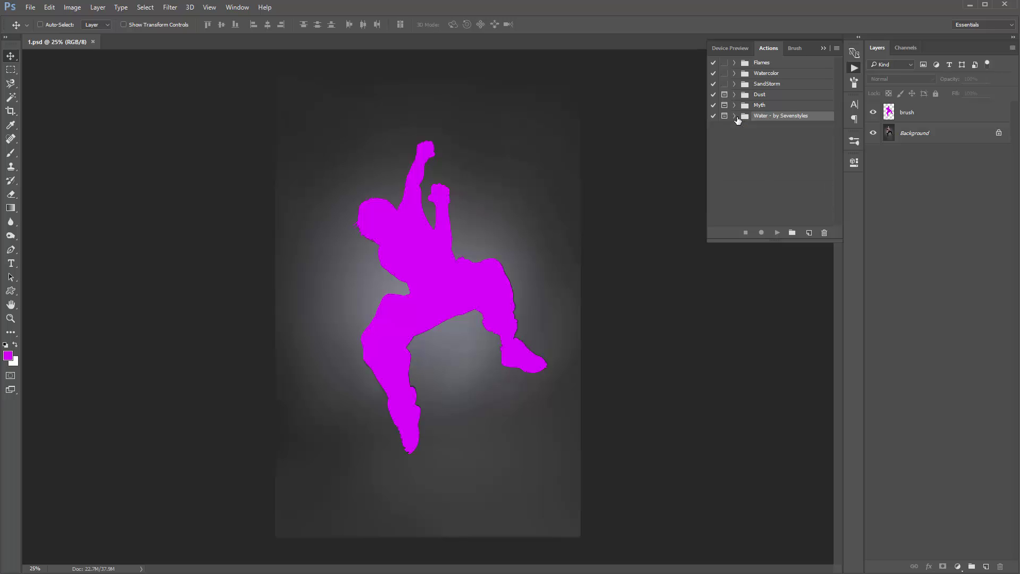
pyautogui.click(736, 117)
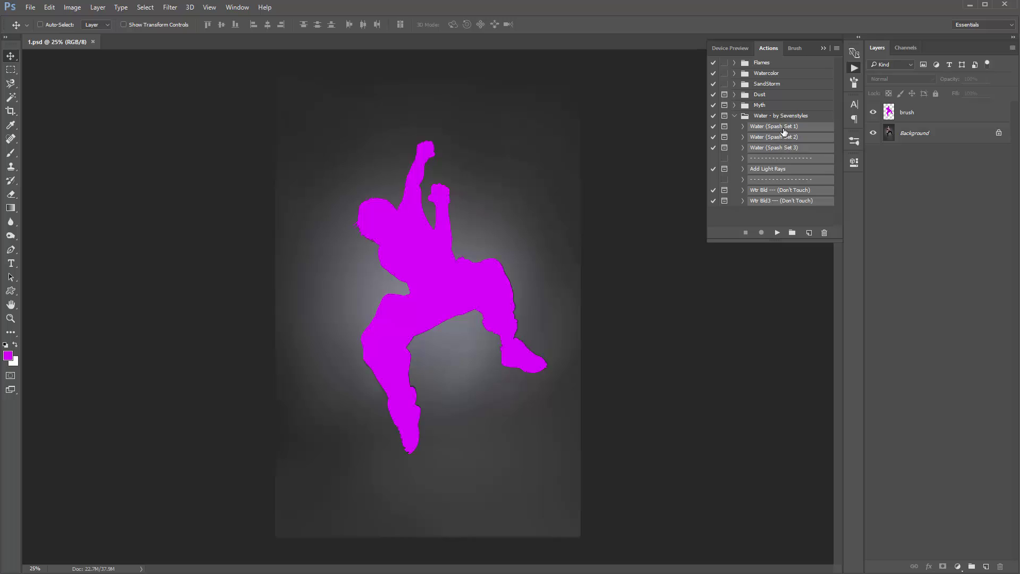
pyautogui.click(775, 191)
pyautogui.keyDown('shift'); pyautogui.click(774, 201); pyautogui.keyUp('shift')
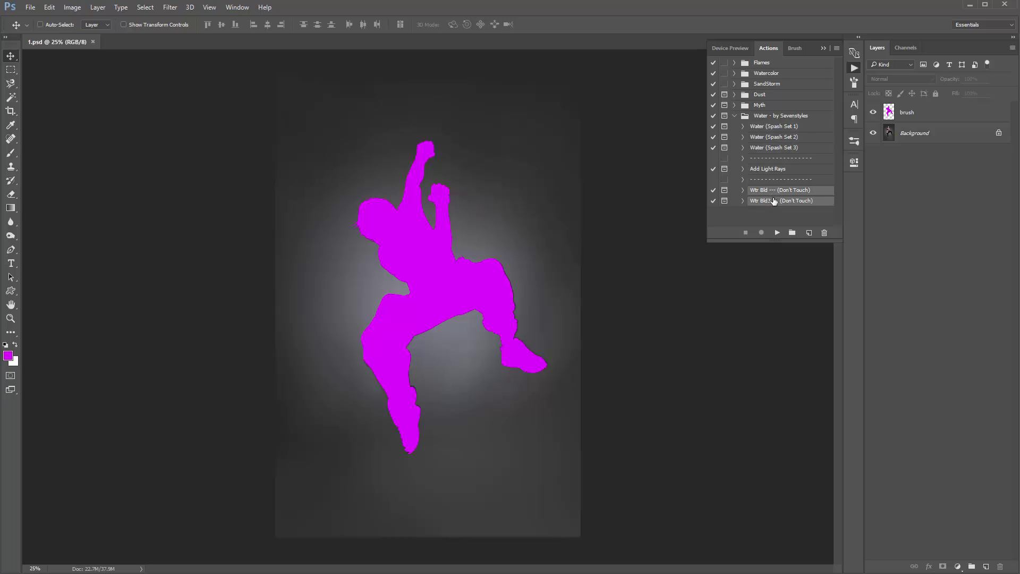
pyautogui.click(787, 169)
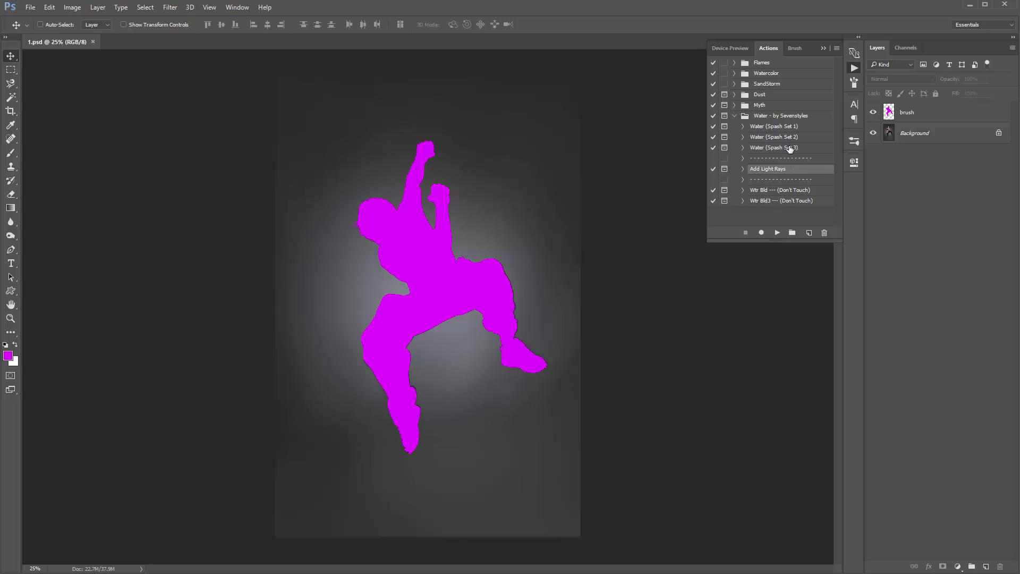
# Look over the three main actions, Water (Splash Set 1), (Splash Set 2) and (Splash Set 3).
pyautogui.click(789, 127)
pyautogui.keyDown('shift'); pyautogui.click(801, 149); pyautogui.keyUp('shift')
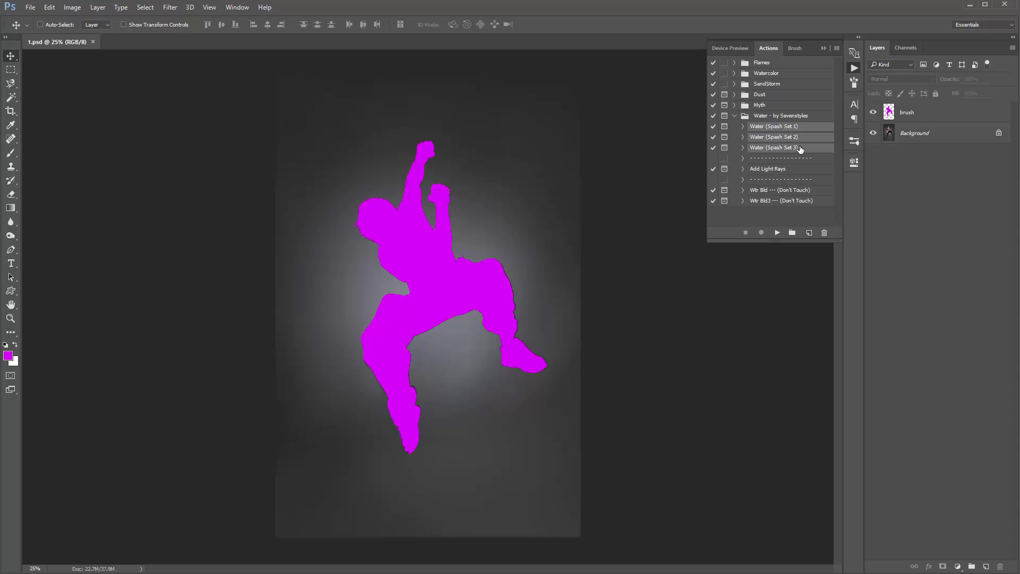
pyautogui.click(804, 128)
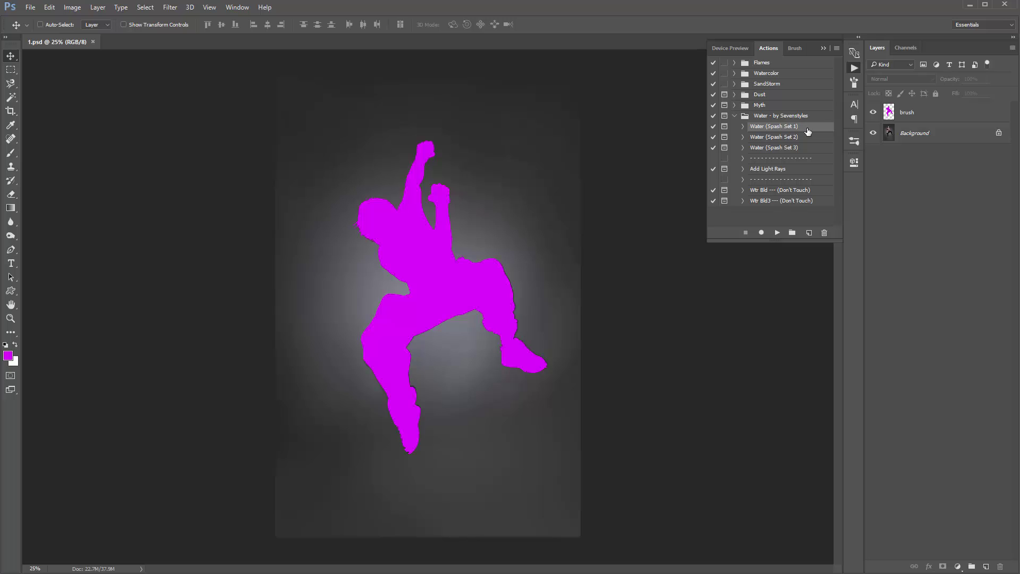
pyautogui.click(803, 135)
pyautogui.click(802, 146)
pyautogui.click(803, 129)
pyautogui.click(792, 137)
pyautogui.click(797, 150)
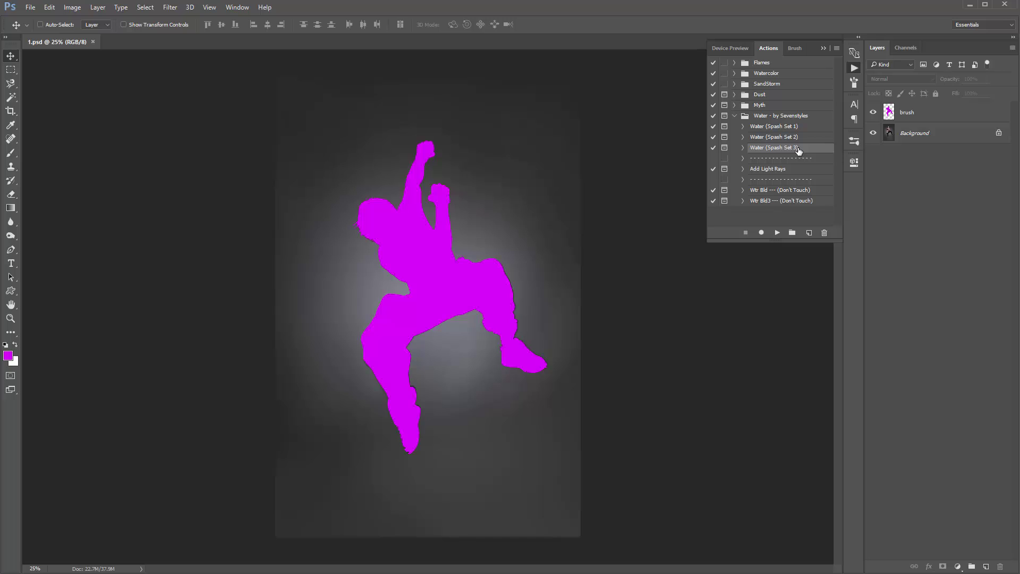
# Play the Water (Splash Set 1) action with the "brush" layer selected.
pyautogui.click(793, 129)
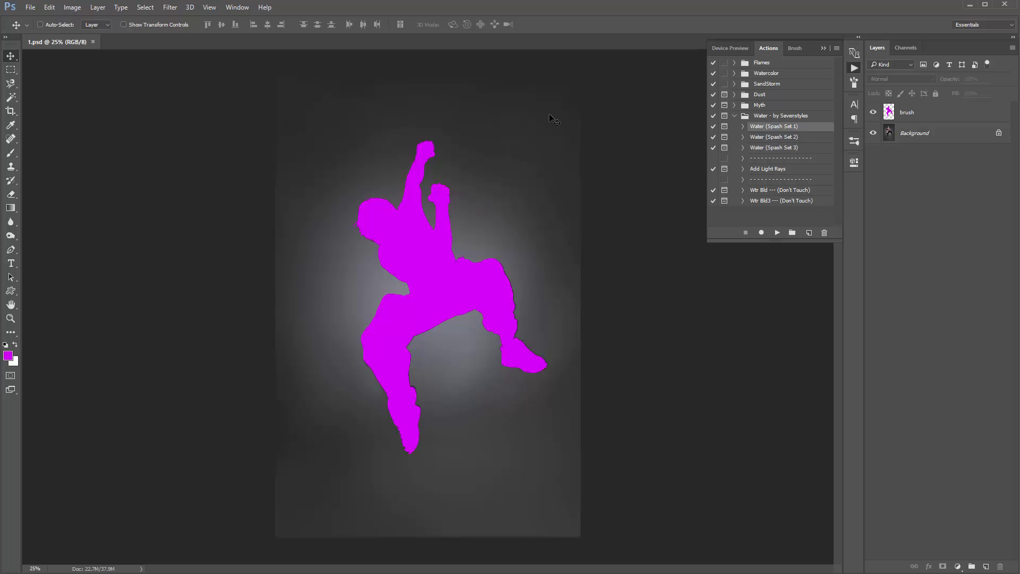
pyautogui.press('b')
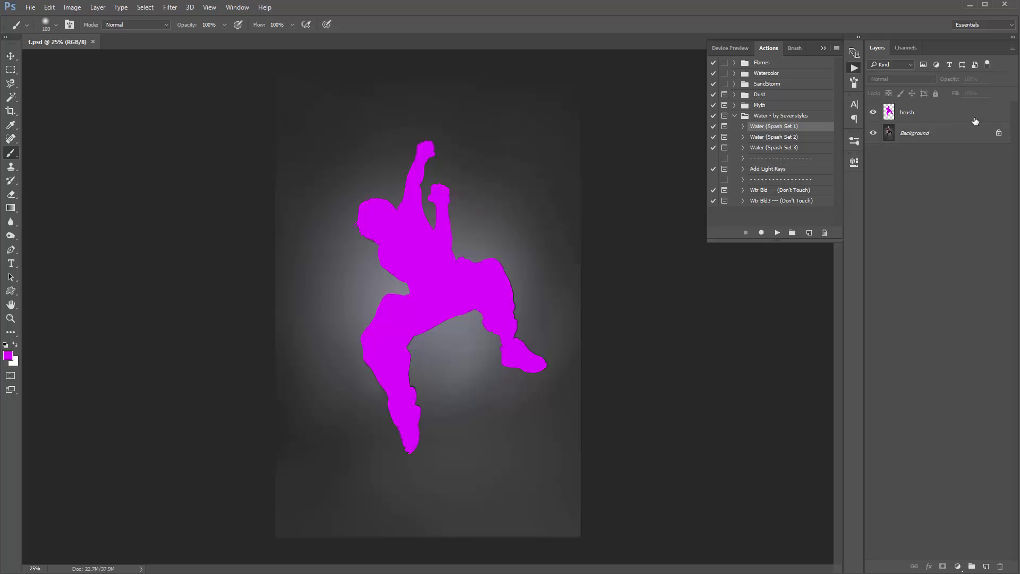
pyautogui.click(947, 118)
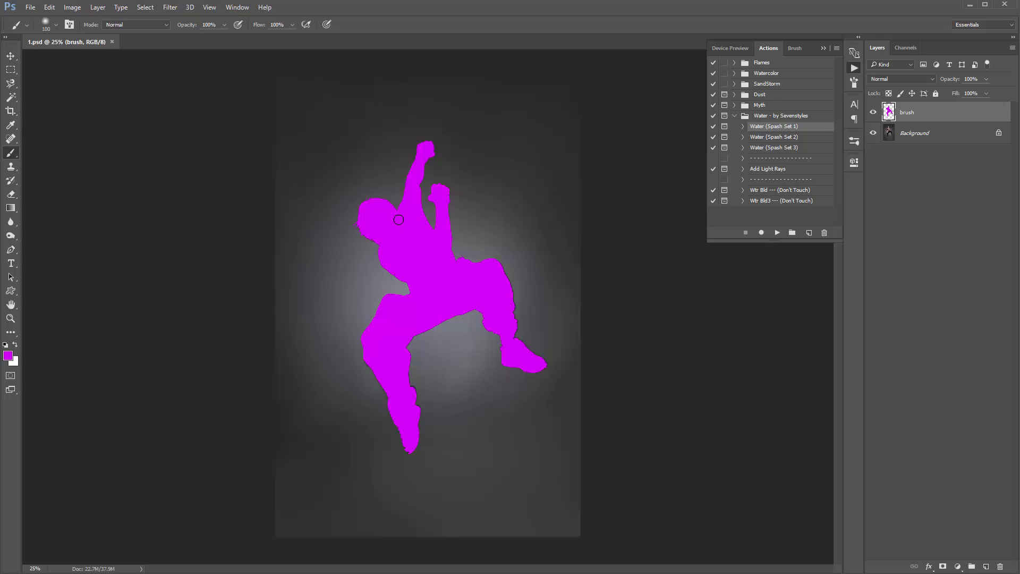
pyautogui.press('v')
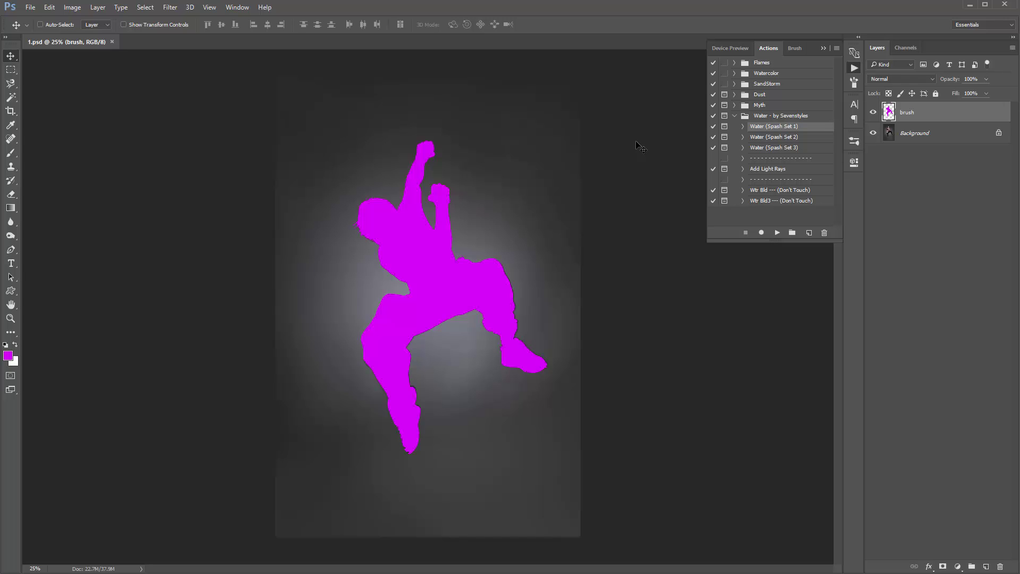
pyautogui.click(777, 232)
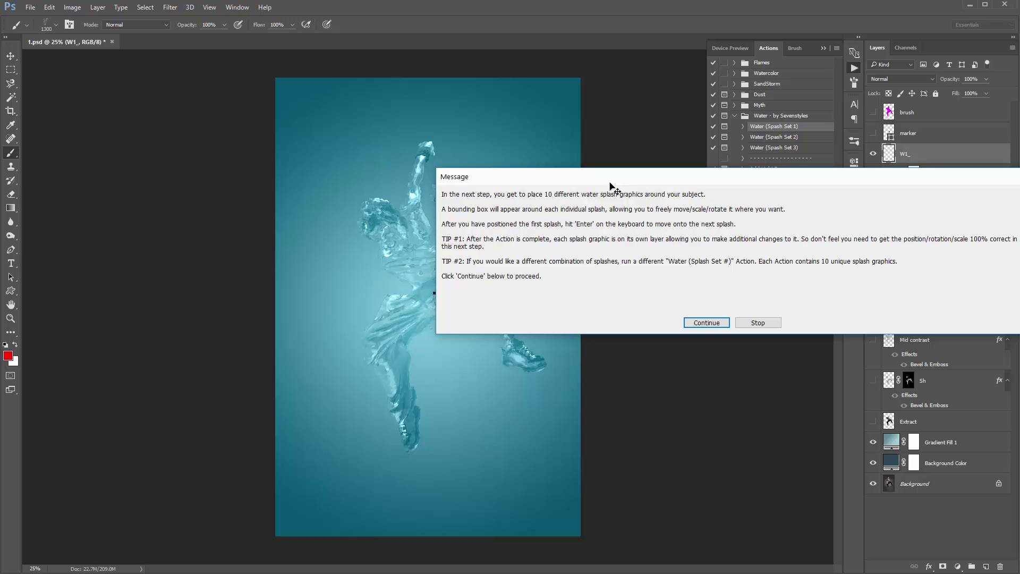
# Move the splash instruction message off the artwork, read it, and continue to the splash placement.
pyautogui.moveTo(610, 183); pyautogui.dragTo(333, 105)
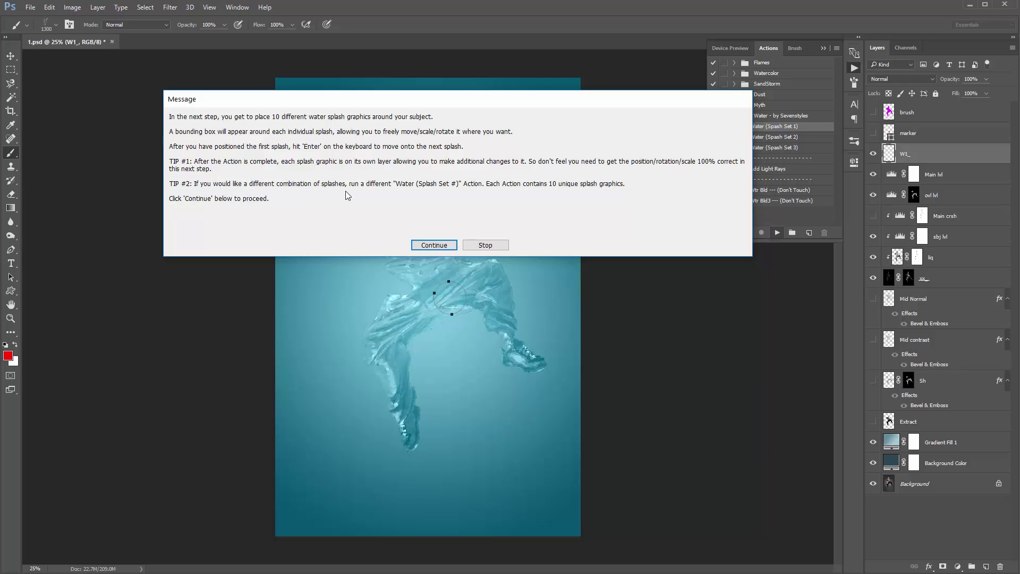
pyautogui.moveTo(450, 101); pyautogui.dragTo(368, 95)
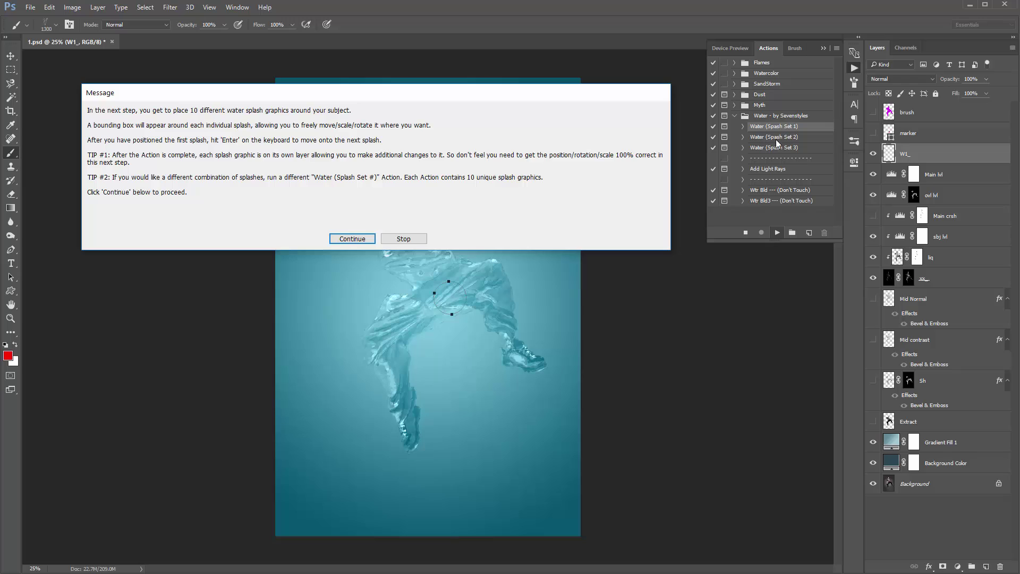
pyautogui.moveTo(300, 100); pyautogui.dragTo(327, 85)
pyautogui.click(391, 232)
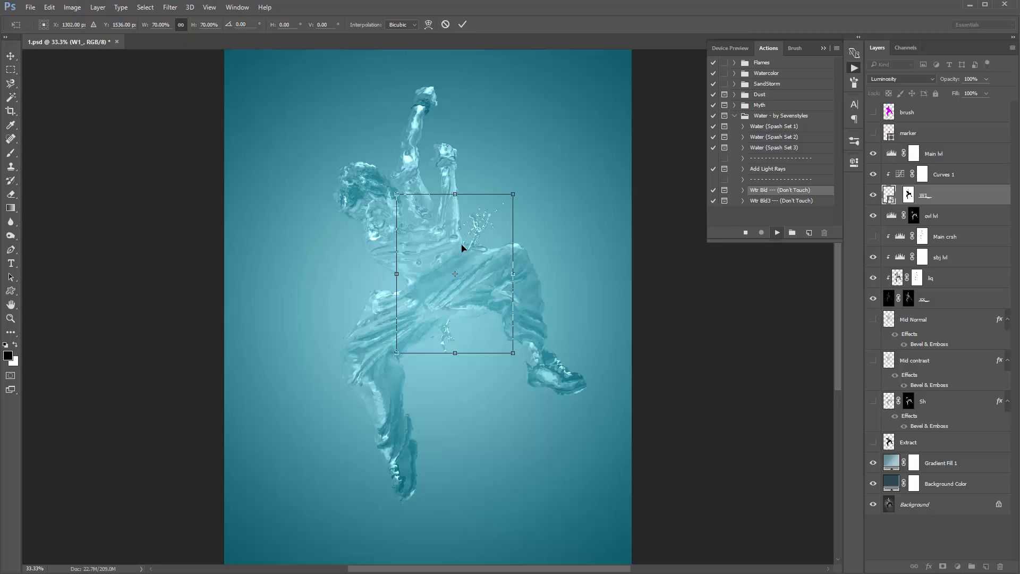
# Place the first water splash above the hip beside the bent forearm, scaled to about 40% and rotated about -8°.
pyautogui.moveTo(462, 248); pyautogui.dragTo(520, 187)
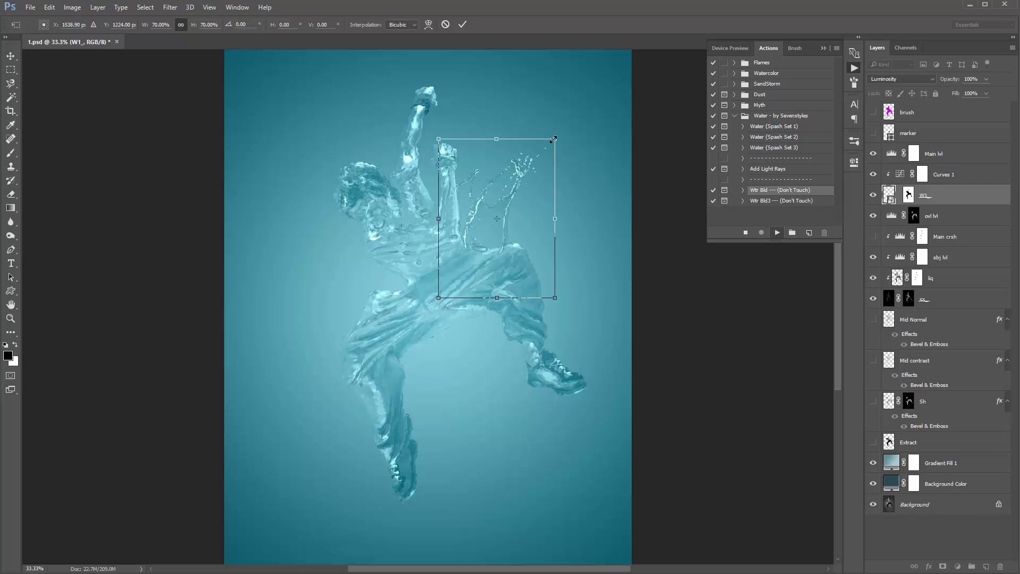
pyautogui.moveTo(555, 136); pyautogui.dragTo(515, 148)
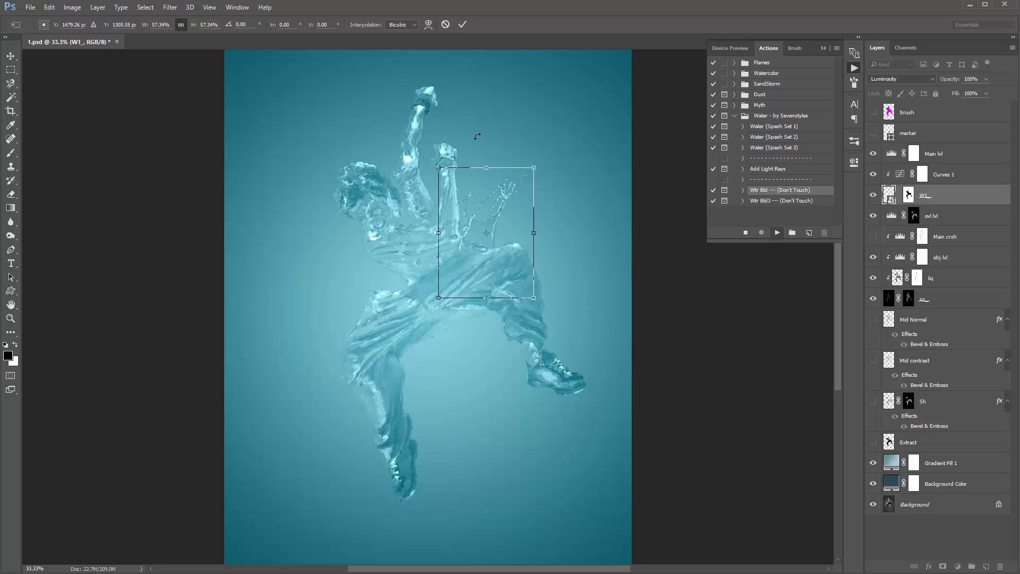
pyautogui.moveTo(547, 144); pyautogui.dragTo(502, 188)
pyautogui.moveTo(488, 224); pyautogui.dragTo(470, 205)
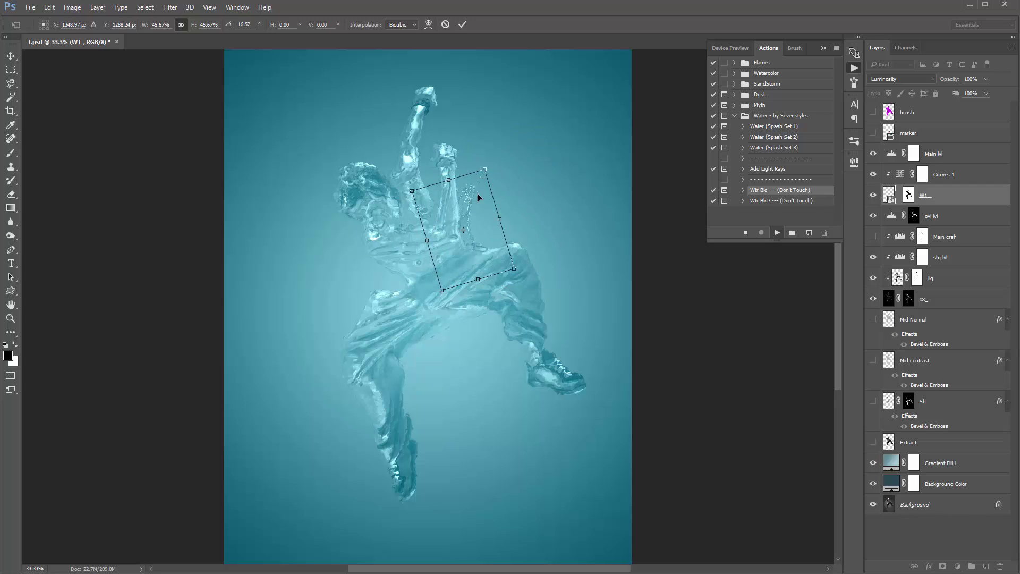
pyautogui.moveTo(485, 168)
pyautogui.mouseDown()
pyautogui.moveTo(509, 184)
pyautogui.moveTo(490, 192)
pyautogui.moveTo(493, 165)
pyautogui.mouseUp()
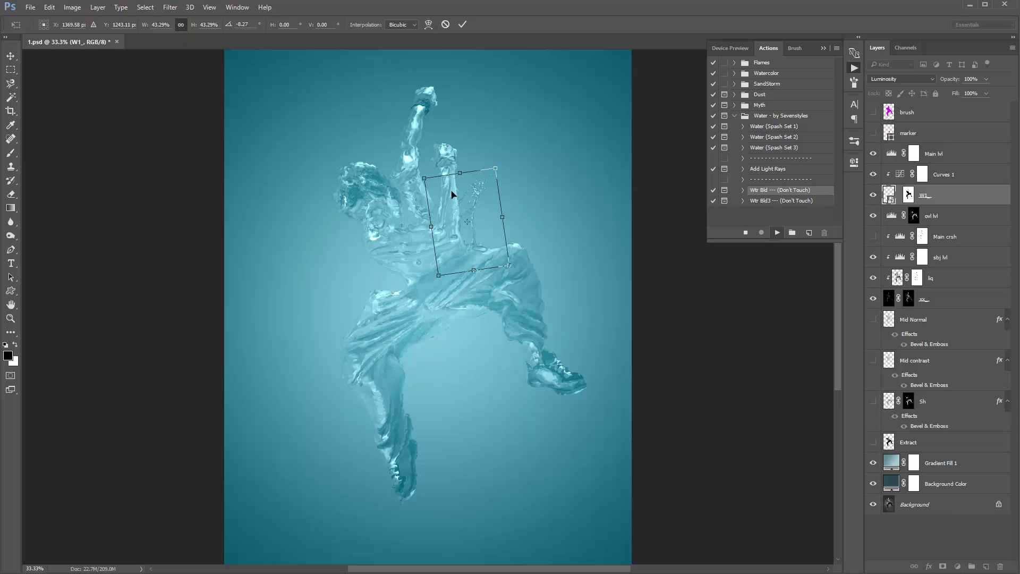
pyautogui.moveTo(498, 169); pyautogui.dragTo(488, 188)
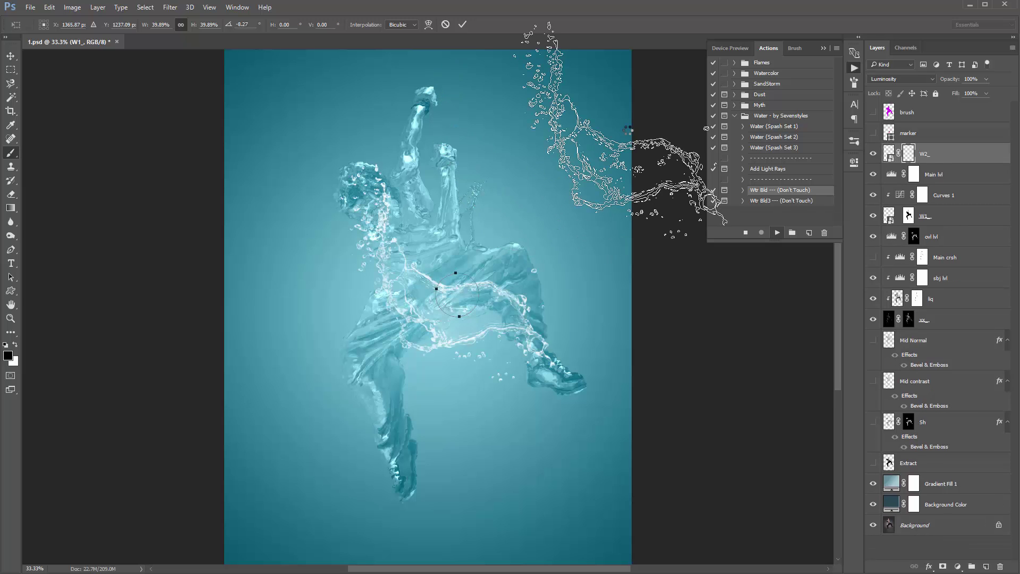
# Place the second water splash over the raised knee, scaled to about 46% and rotated about 158°.
pyautogui.moveTo(524, 196); pyautogui.dragTo(500, 256)
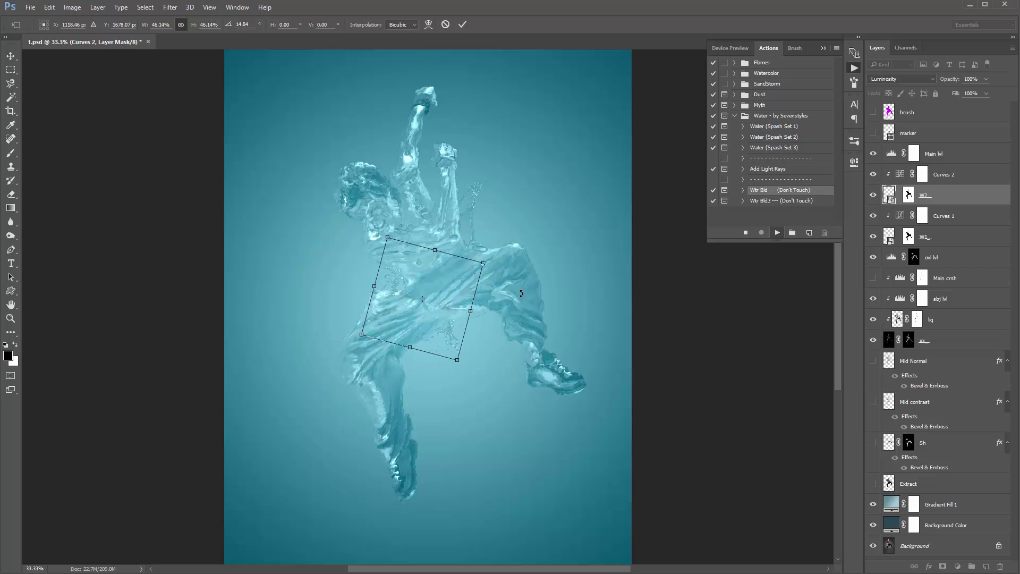
pyautogui.moveTo(425, 295); pyautogui.dragTo(508, 248)
pyautogui.moveTo(532, 191); pyautogui.dragTo(542, 264)
pyautogui.press('Return')
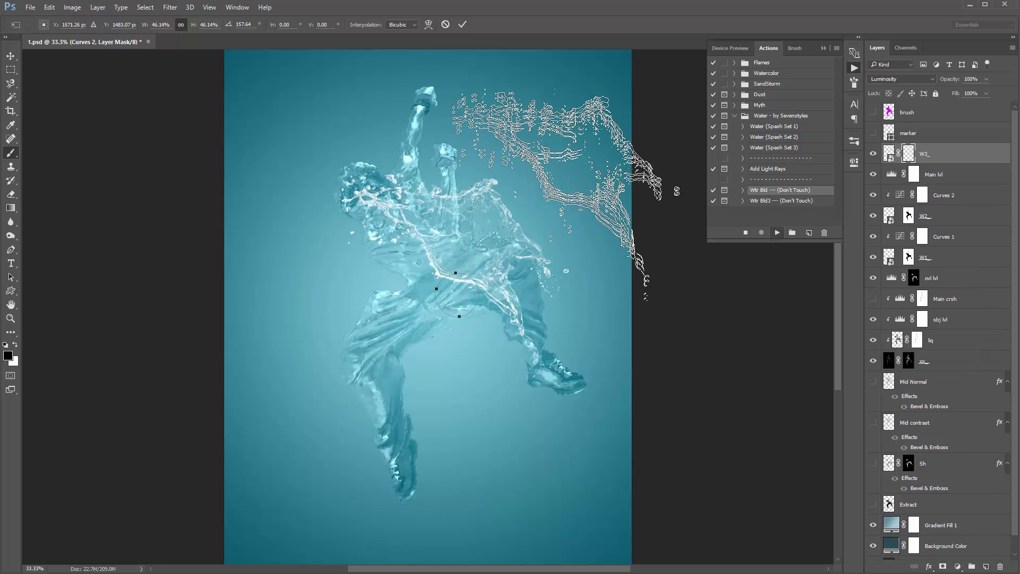
# Place the third water splash under the raised thigh, scaled to about 39% and rotated about -168°.
pyautogui.moveTo(538, 198); pyautogui.dragTo(486, 302)
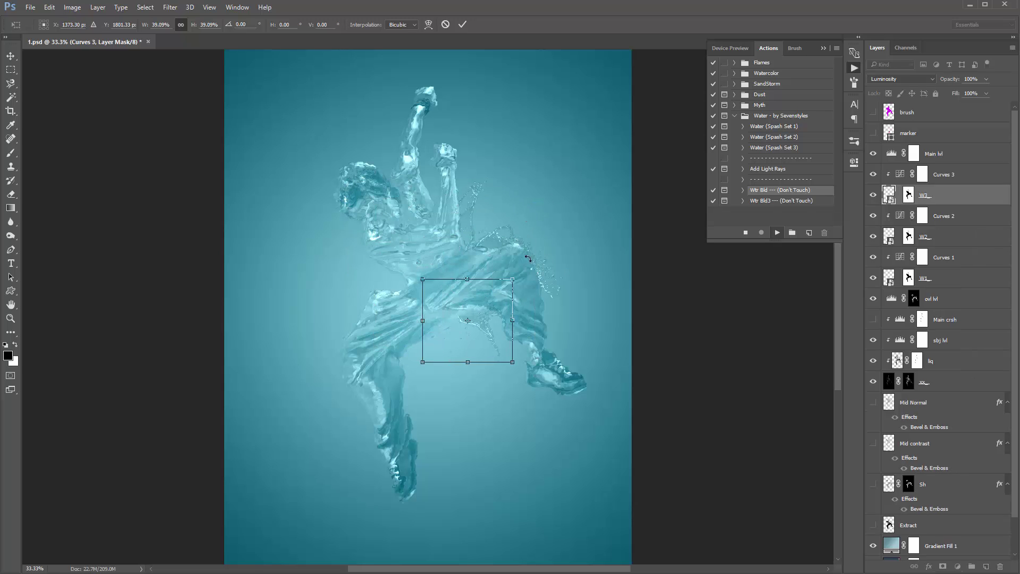
pyautogui.moveTo(527, 258); pyautogui.dragTo(458, 342)
pyautogui.moveTo(484, 333); pyautogui.dragTo(485, 312)
pyautogui.moveTo(529, 281); pyautogui.dragTo(526, 321)
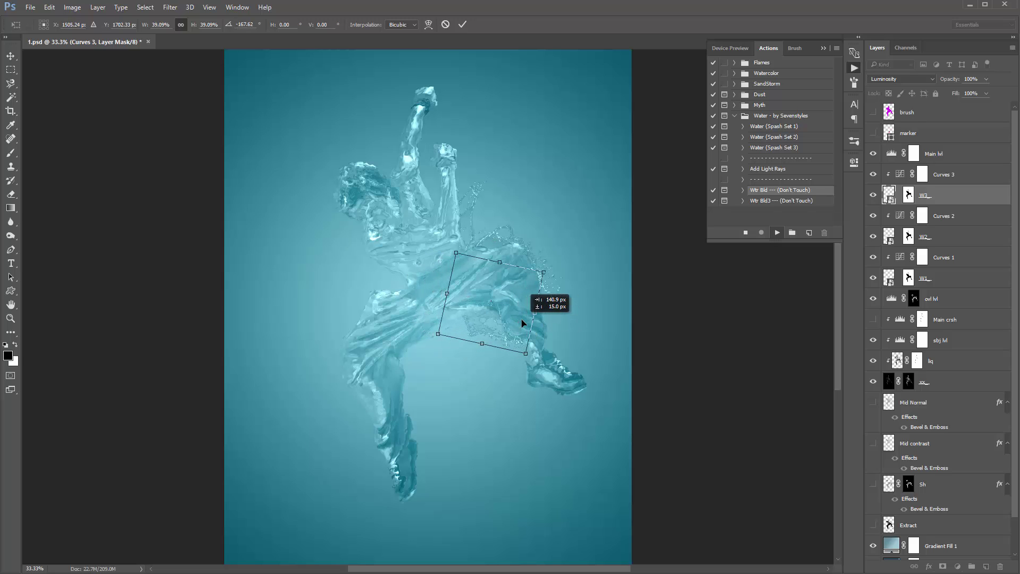
pyautogui.press('Return')
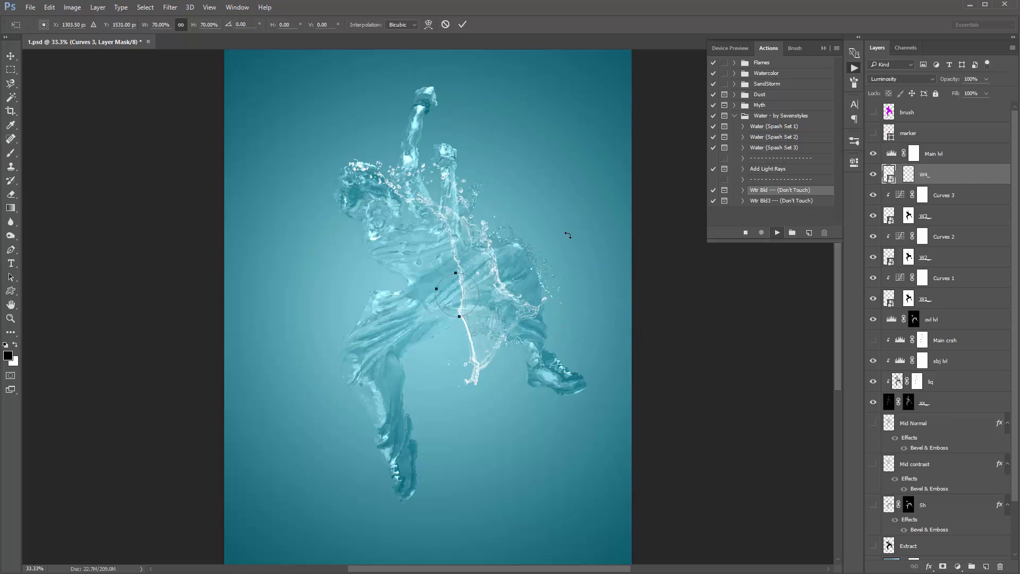
# Place the fourth water splash along the outside of the lower thigh and knee, at 70% scale and rotated about -112°.
pyautogui.moveTo(544, 223); pyautogui.dragTo(368, 248)
pyautogui.moveTo(424, 273)
pyautogui.mouseDown()
pyautogui.moveTo(366, 287)
pyautogui.moveTo(445, 289)
pyautogui.moveTo(413, 292)
pyautogui.moveTo(422, 287)
pyautogui.mouseUp()
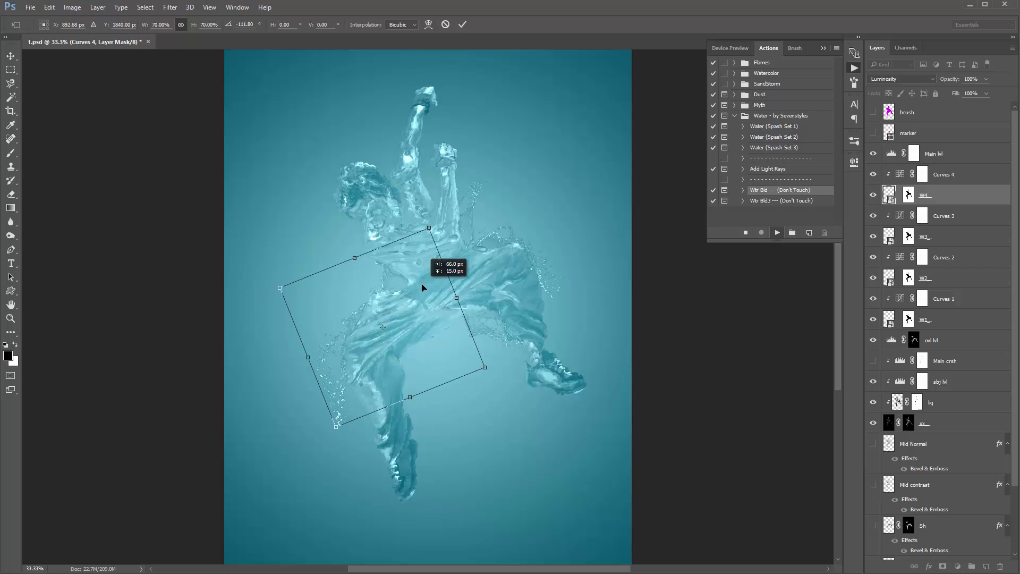
pyautogui.press('Return')
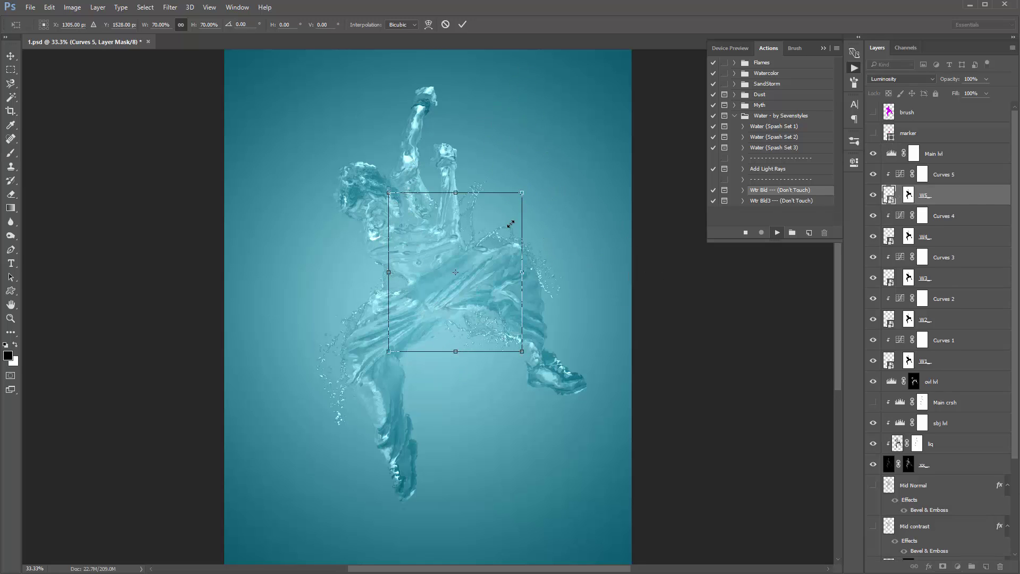
# Place the fifth water splash along the hanging lower leg and foot, scaled to about 59% and rotated about 21°.
pyautogui.moveTo(522, 193); pyautogui.dragTo(508, 226)
pyautogui.moveTo(513, 210); pyautogui.dragTo(540, 251)
pyautogui.moveTo(468, 255); pyautogui.dragTo(413, 426)
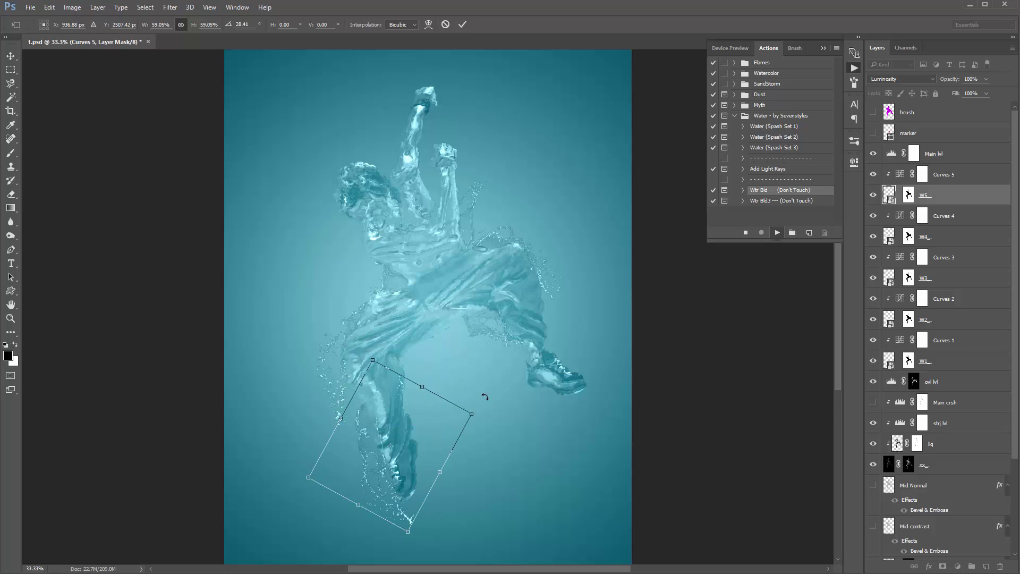
pyautogui.moveTo(485, 396); pyautogui.dragTo(478, 385)
pyautogui.moveTo(422, 400); pyautogui.dragTo(426, 381)
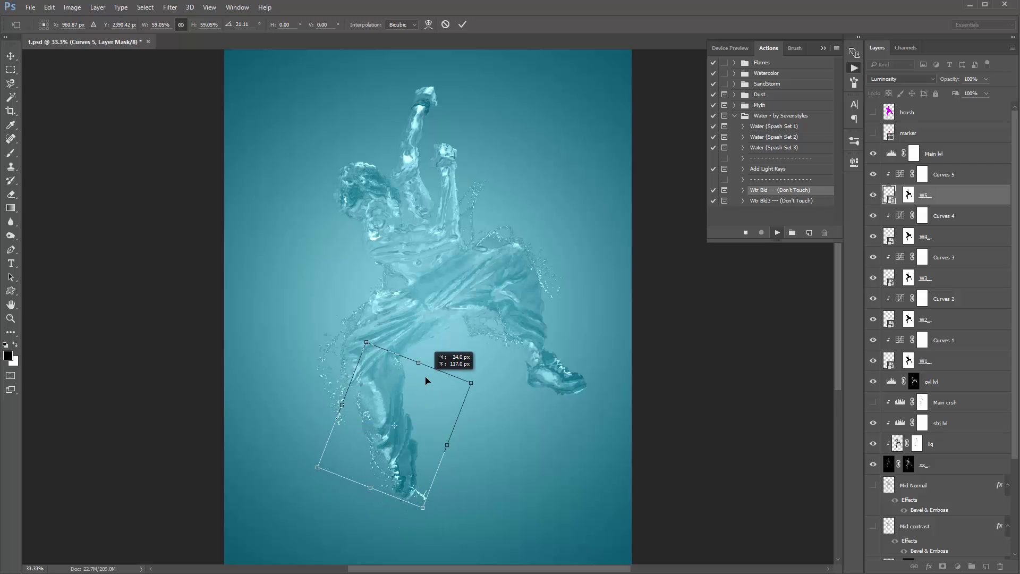
pyautogui.press('Return')
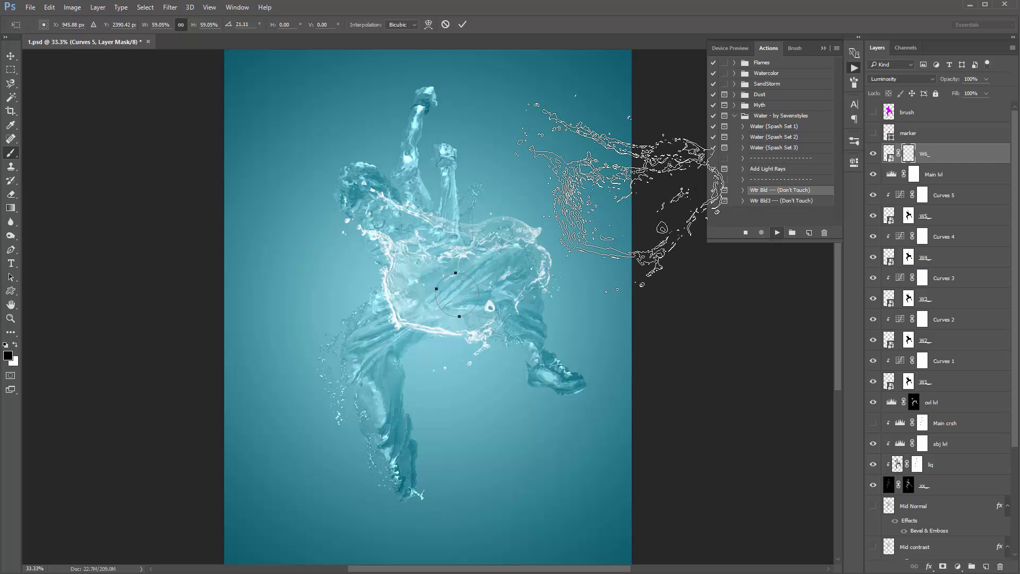
# Place the sixth water splash over the hips, scaled to about 36%.
pyautogui.moveTo(489, 235); pyautogui.dragTo(453, 223)
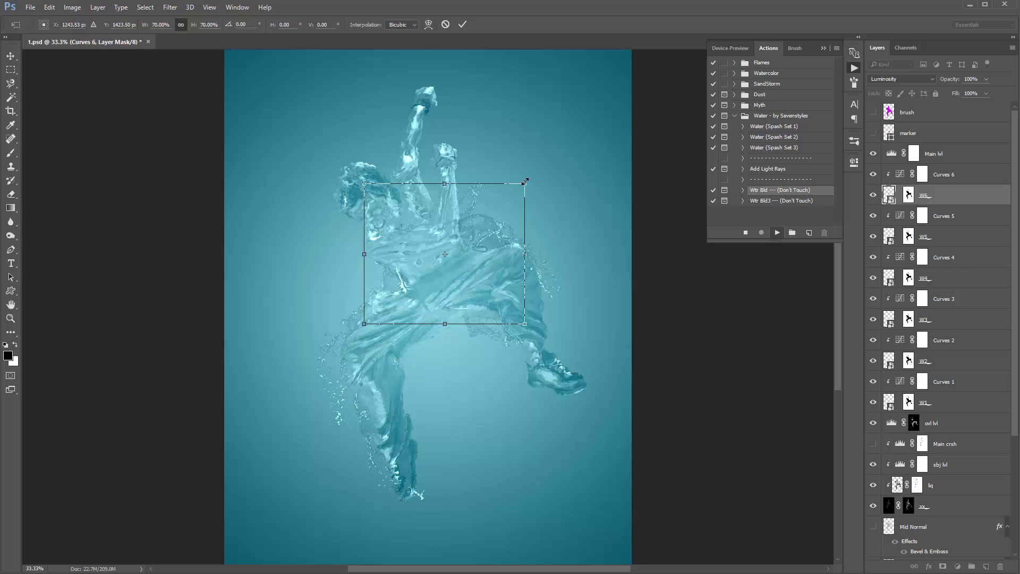
pyautogui.moveTo(525, 182); pyautogui.dragTo(428, 226)
pyautogui.moveTo(421, 276); pyautogui.dragTo(470, 268)
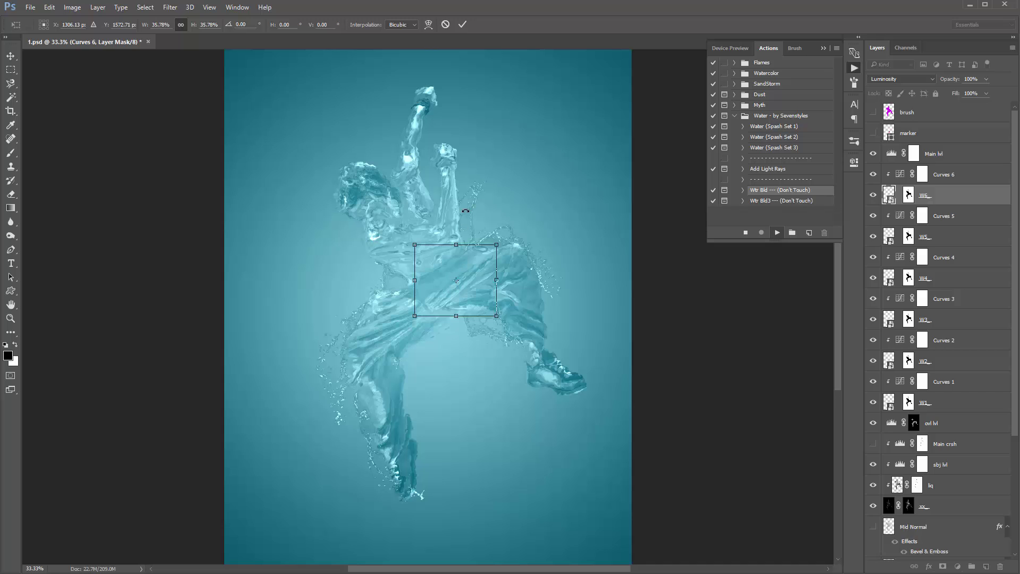
pyautogui.press('Return')
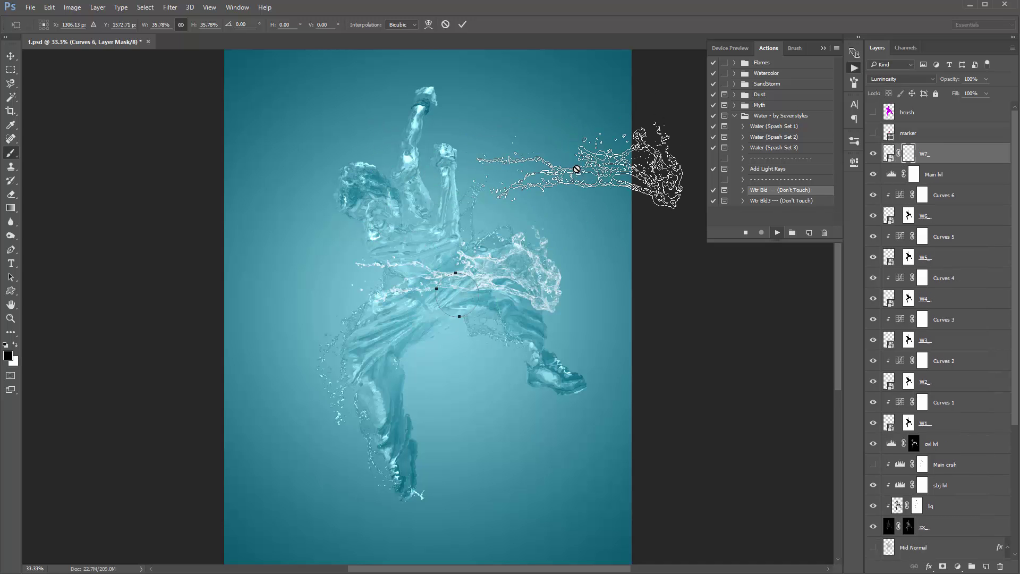
# Place the seventh splash over the raised arms, rotated about 102°, and the eighth across the hips, rotated about 19°, both at 70% scale.
pyautogui.moveTo(587, 295)
pyautogui.mouseDown()
pyautogui.moveTo(490, 319)
pyautogui.moveTo(446, 195)
pyautogui.moveTo(428, 208)
pyautogui.moveTo(421, 195)
pyautogui.moveTo(429, 183)
pyautogui.mouseUp()
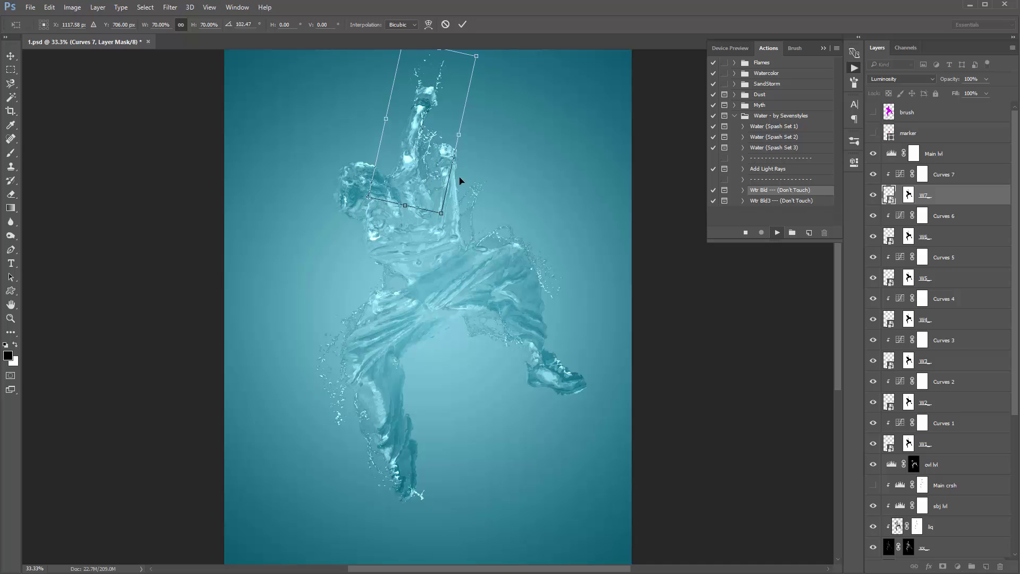
pyautogui.press('Return')
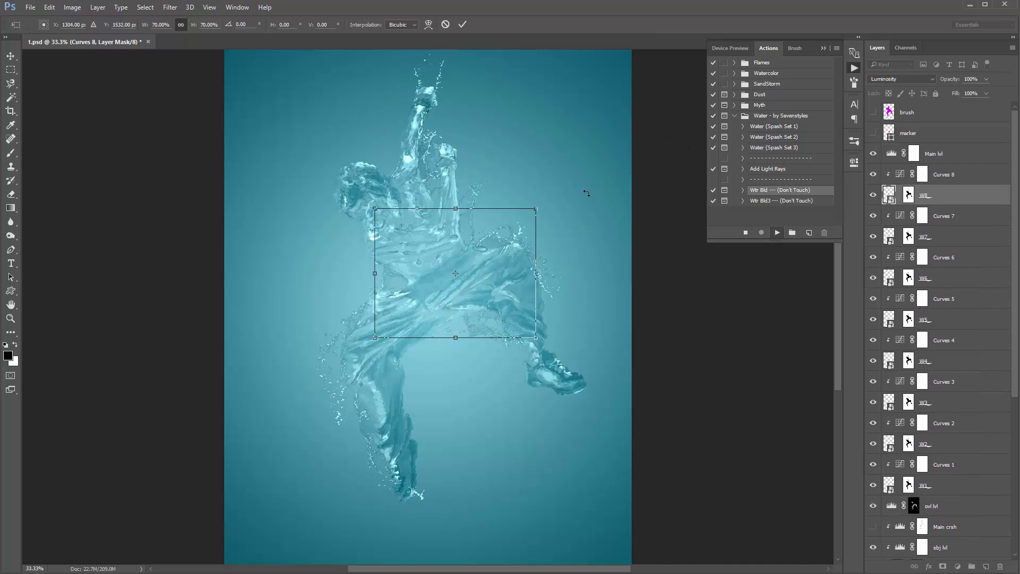
pyautogui.moveTo(488, 259); pyautogui.dragTo(482, 286)
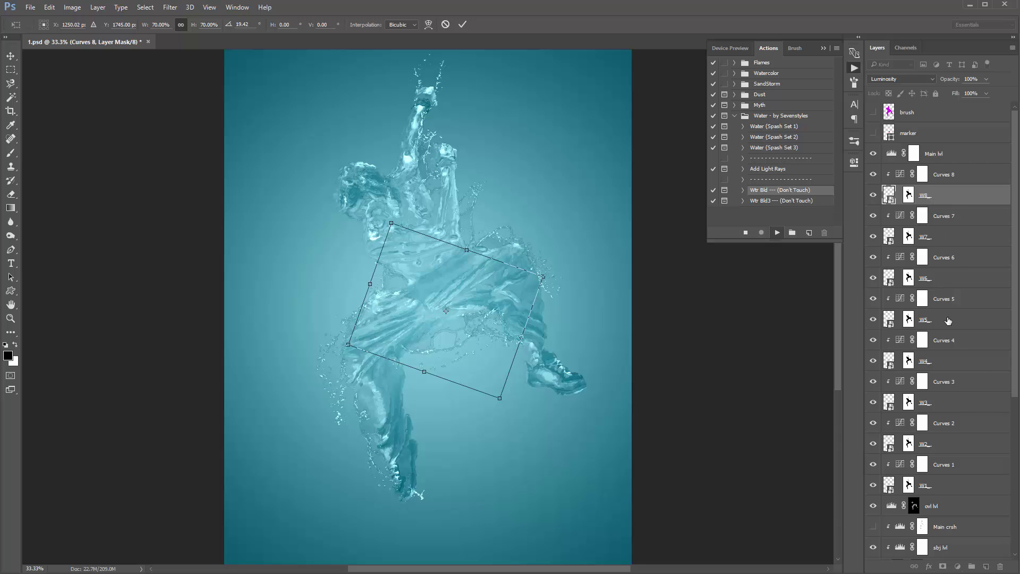
pyautogui.press('Return')
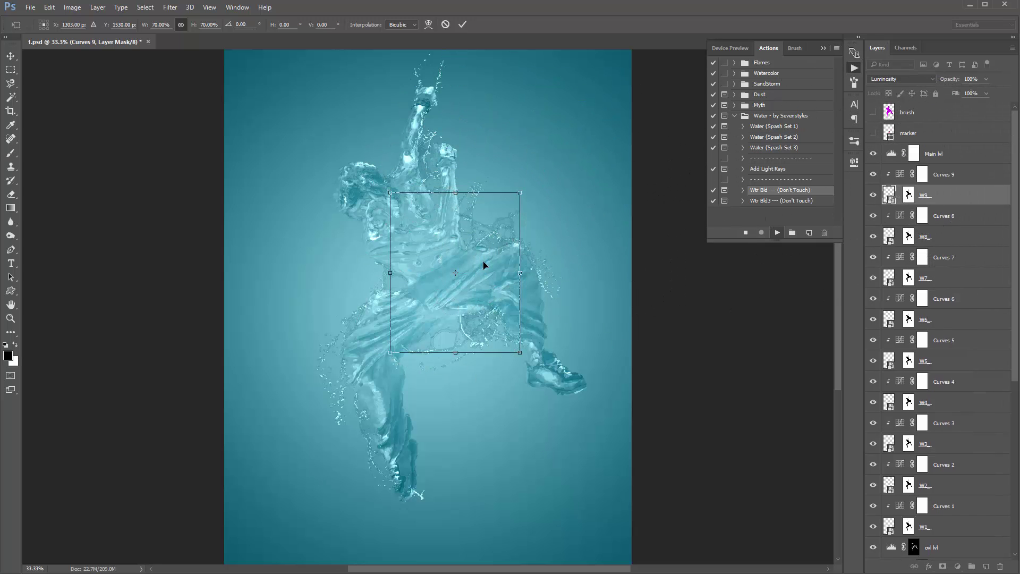
# Place the ninth water splash around the hanging leg's knee and shin, scaled to about 54% and rotated about 29°.
pyautogui.moveTo(483, 264); pyautogui.dragTo(405, 247)
pyautogui.moveTo(440, 175); pyautogui.dragTo(410, 212)
pyautogui.moveTo(418, 206); pyautogui.dragTo(441, 242)
pyautogui.moveTo(394, 264); pyautogui.dragTo(424, 369)
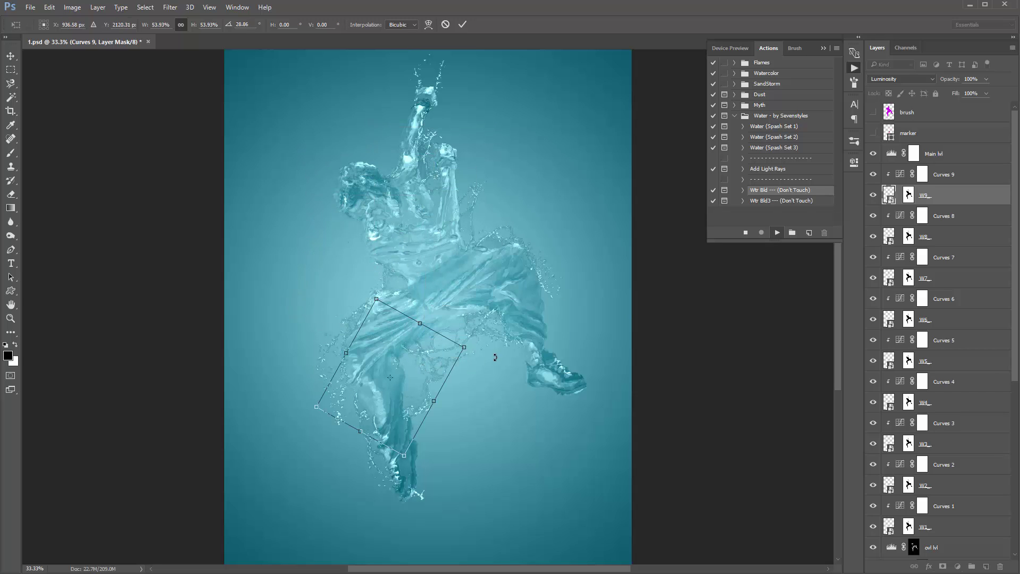
pyautogui.press('Return')
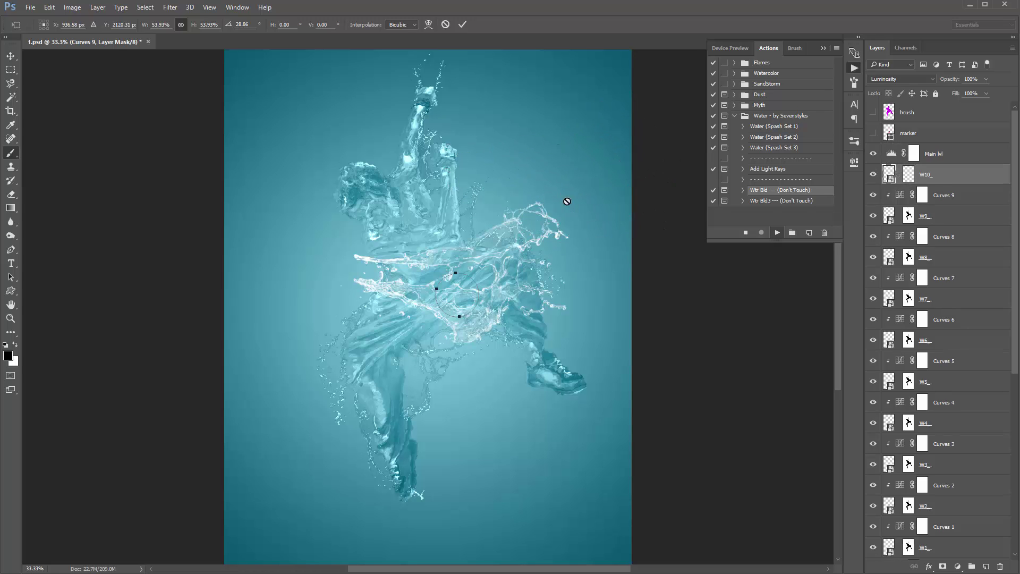
# Place the tenth water splash around the head, at 70% scale and rotated about -117°.
pyautogui.moveTo(577, 229); pyautogui.dragTo(362, 183)
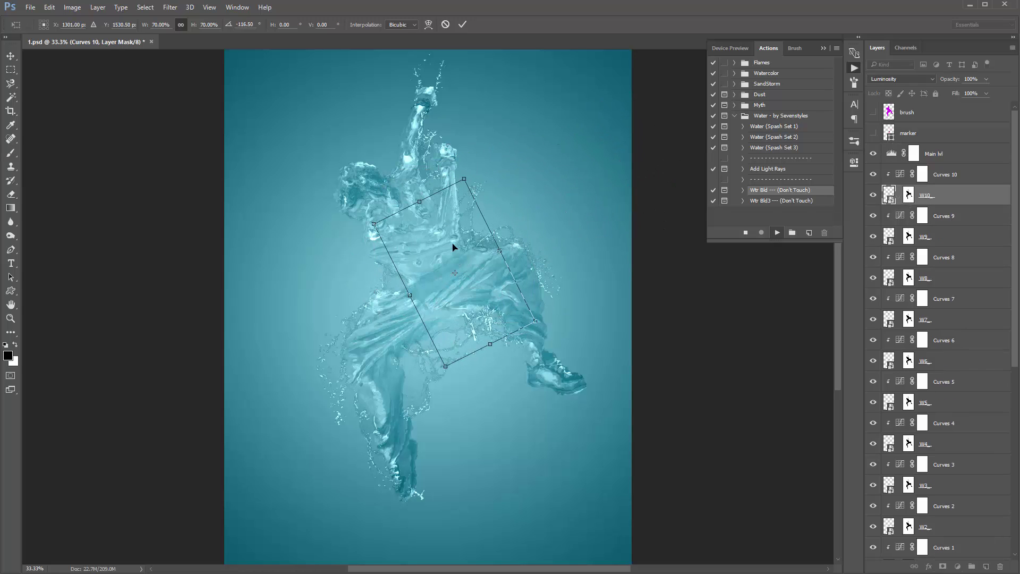
pyautogui.moveTo(456, 244); pyautogui.dragTo(389, 188)
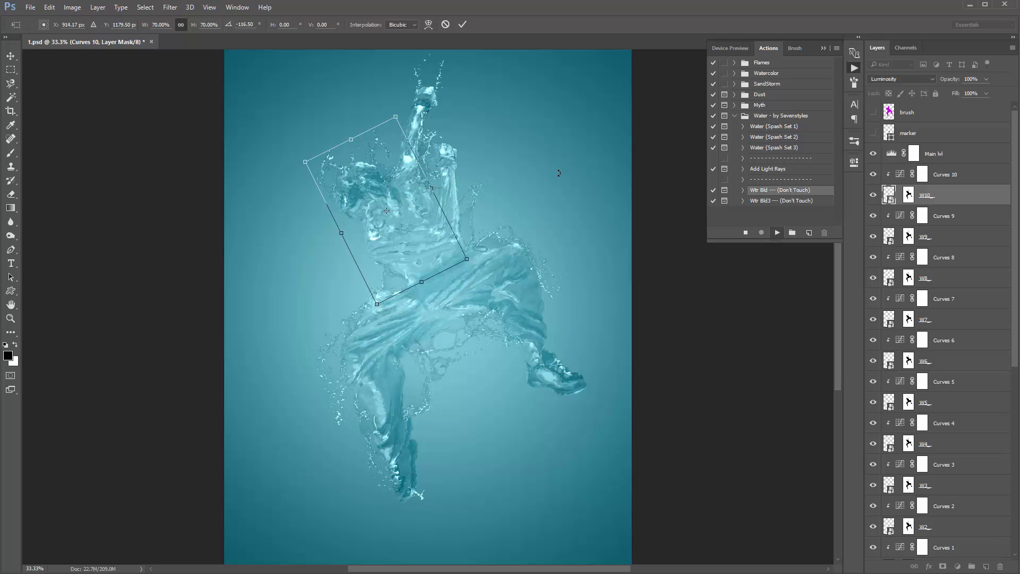
pyautogui.press('Return')
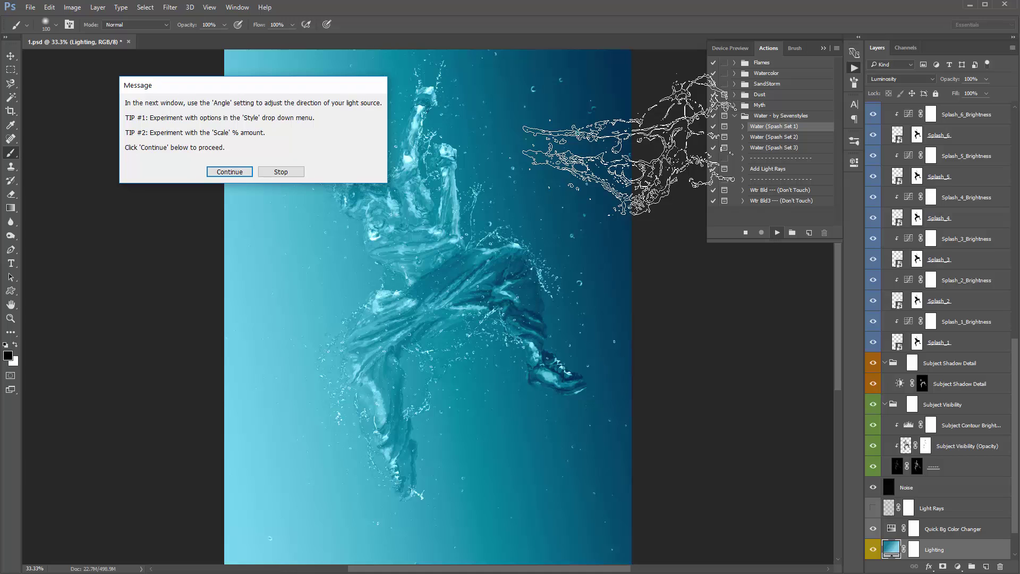
# Move the light direction message off the figure and continue to the Lighting layer's gradient settings.
pyautogui.moveTo(246, 89); pyautogui.dragTo(593, 101)
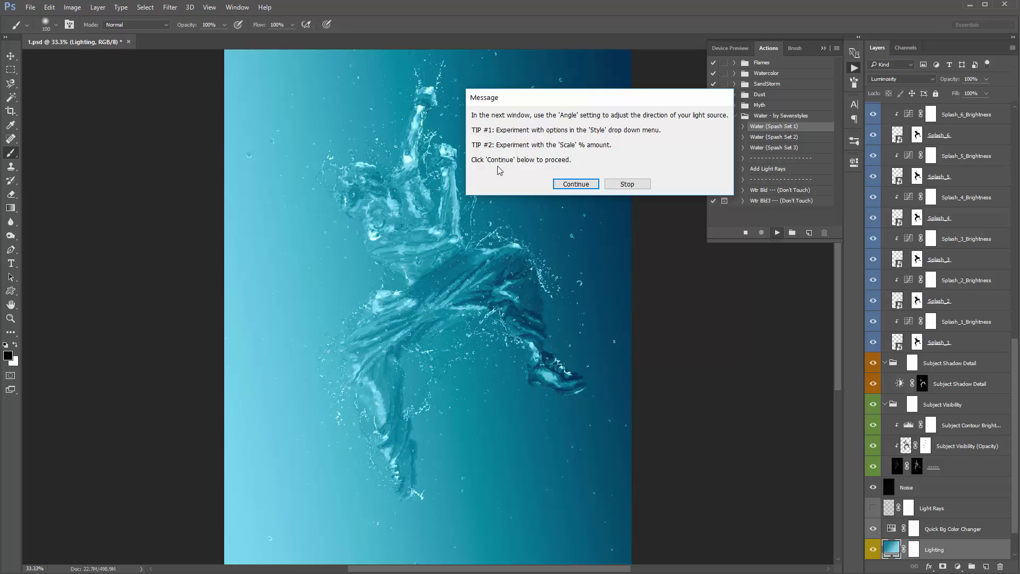
pyautogui.moveTo(573, 101); pyautogui.dragTo(668, 86)
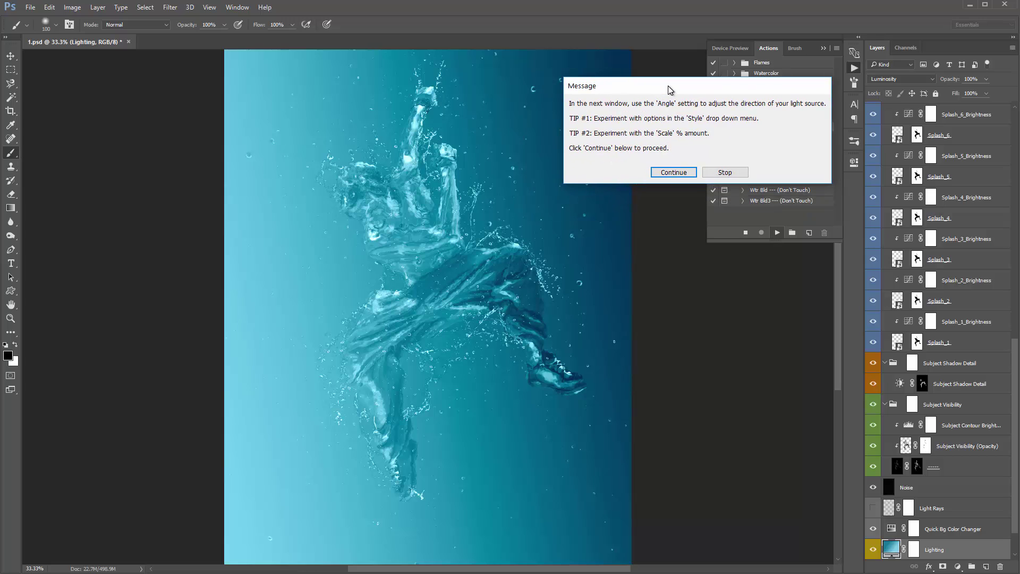
pyautogui.click(669, 172)
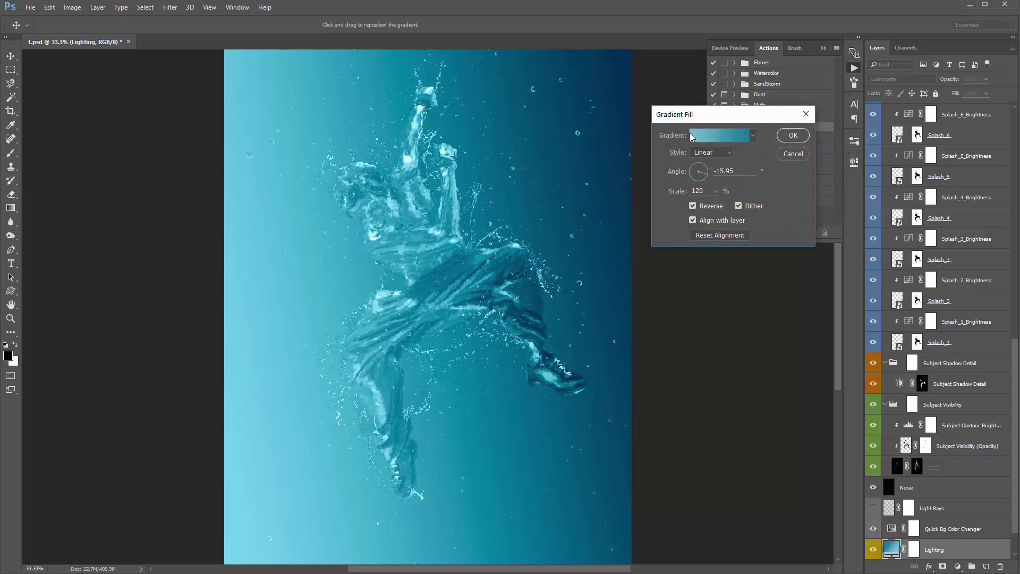
# Move the Gradient Fill dialog aside and set the lighting gradient's angle to -135°.
pyautogui.moveTo(707, 117); pyautogui.dragTo(662, 113)
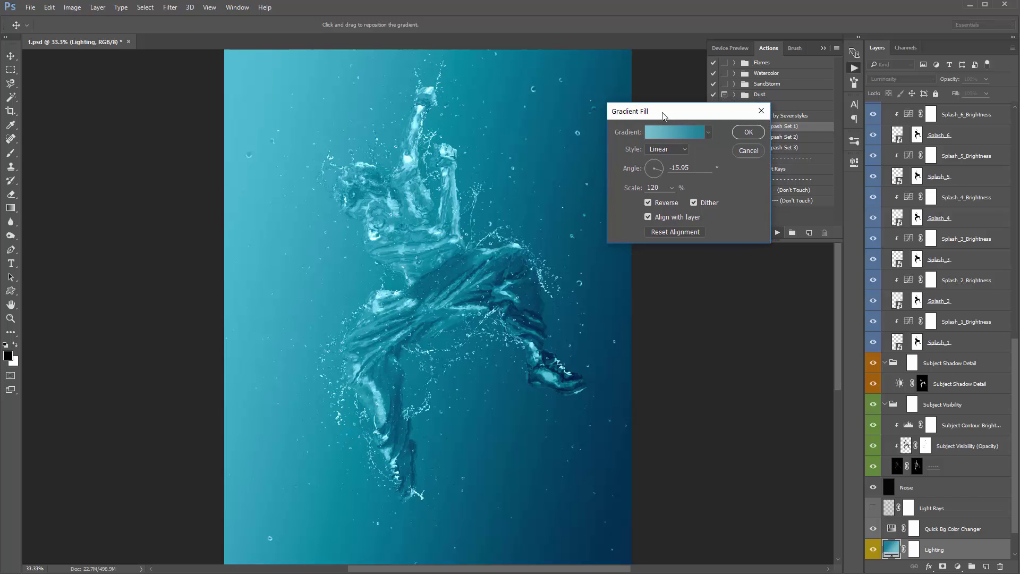
pyautogui.moveTo(659, 176)
pyautogui.mouseDown()
pyautogui.moveTo(646, 171)
pyautogui.moveTo(656, 165)
pyautogui.moveTo(656, 178)
pyautogui.moveTo(648, 174)
pyautogui.mouseUp()
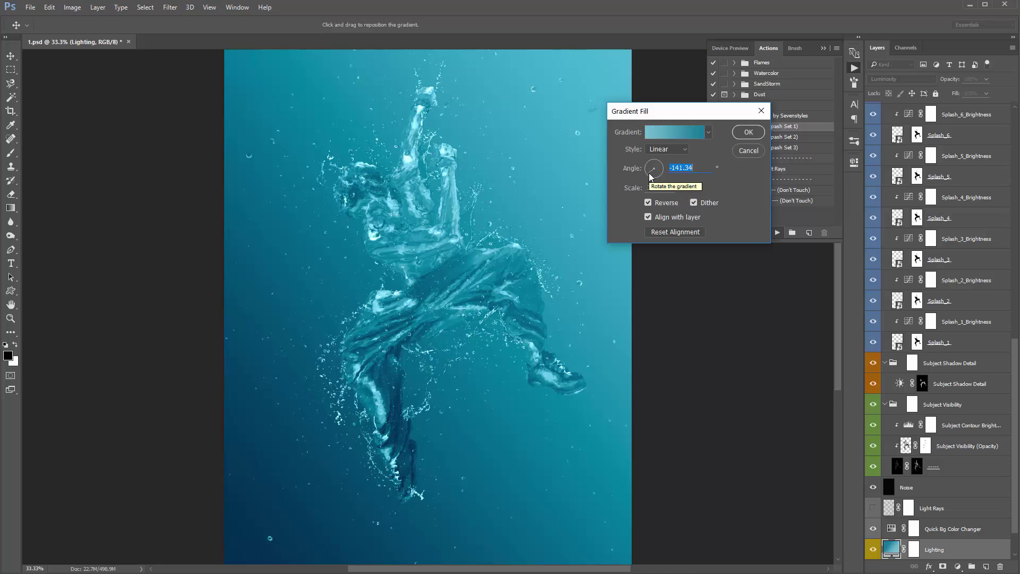
pyautogui.moveTo(649, 173); pyautogui.dragTo(649, 173)
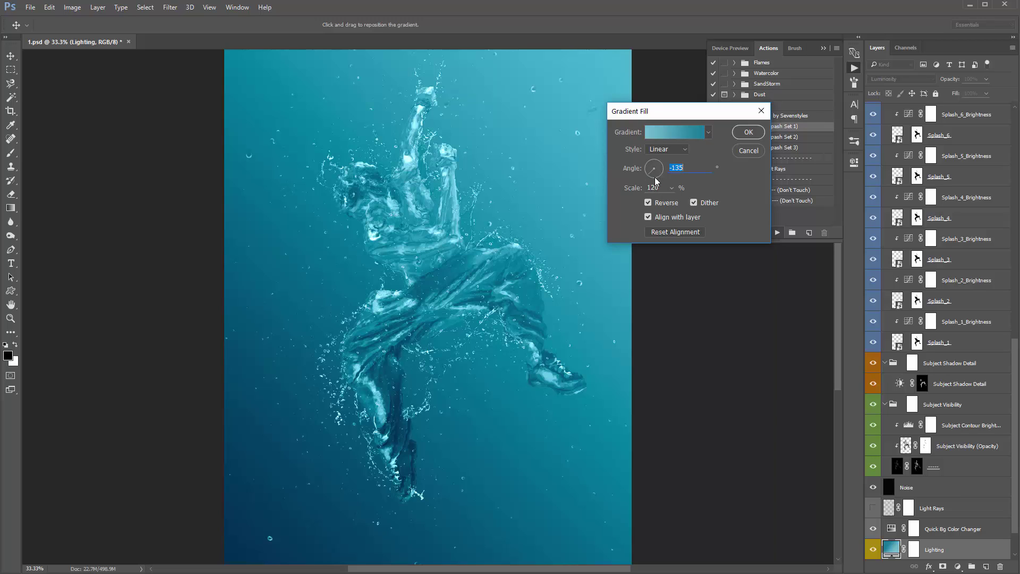
# Try lighting gradient scales between 56% and 144%, and set the scale back to 120%.
pyautogui.click(672, 187)
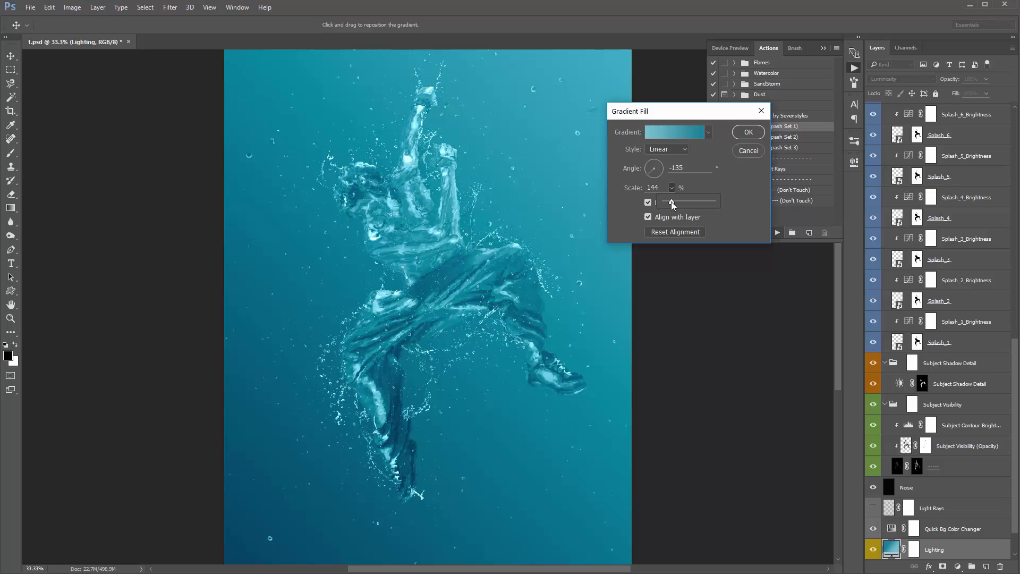
pyautogui.moveTo(668, 202); pyautogui.dragTo(667, 202)
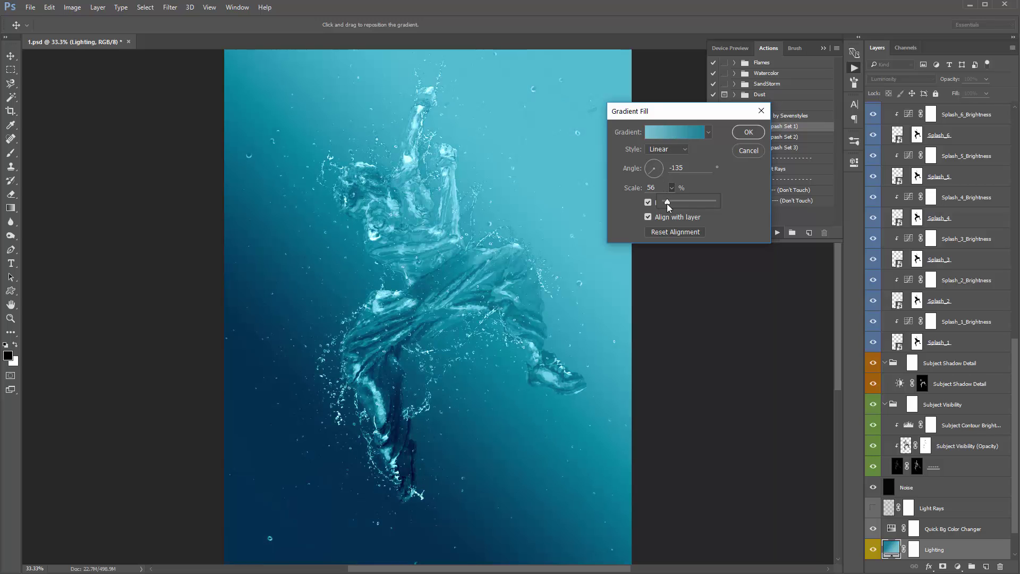
pyautogui.moveTo(667, 202); pyautogui.dragTo(667, 203)
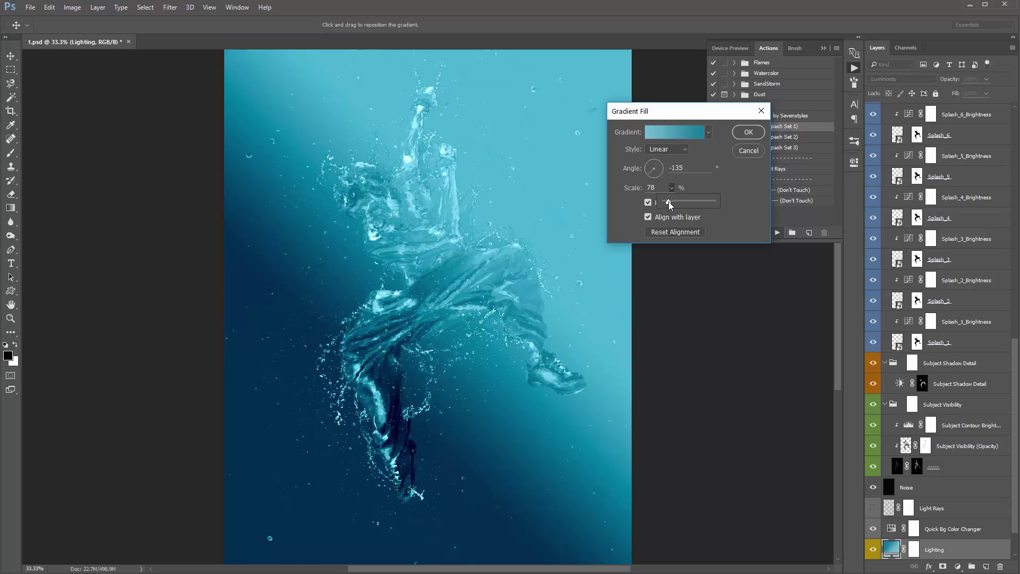
pyautogui.moveTo(661, 188); pyautogui.dragTo(630, 188)
pyautogui.write('120')
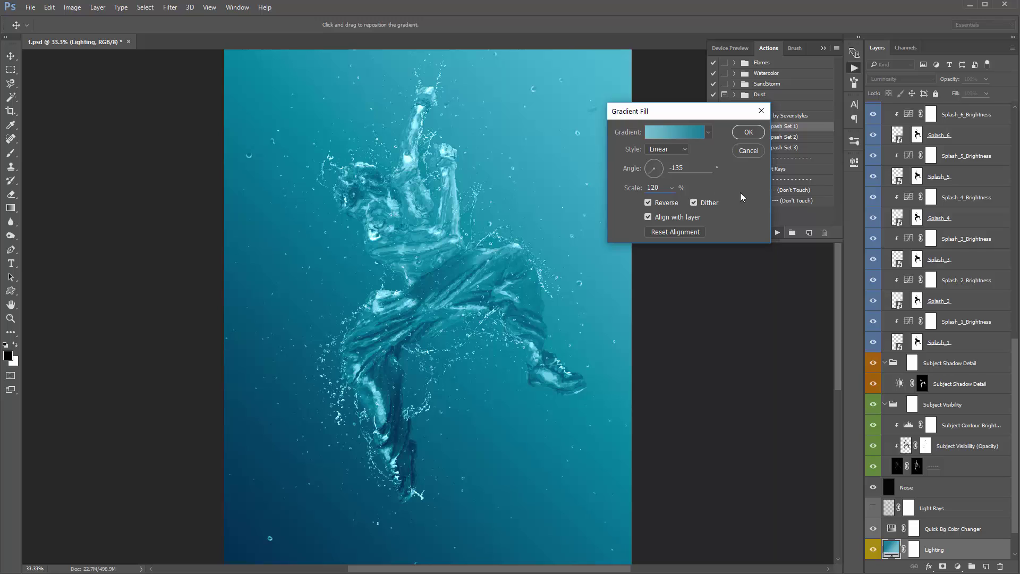
# Switch the lighting gradient's style to Radial and set its angle to -38.66°.
pyautogui.click(668, 150)
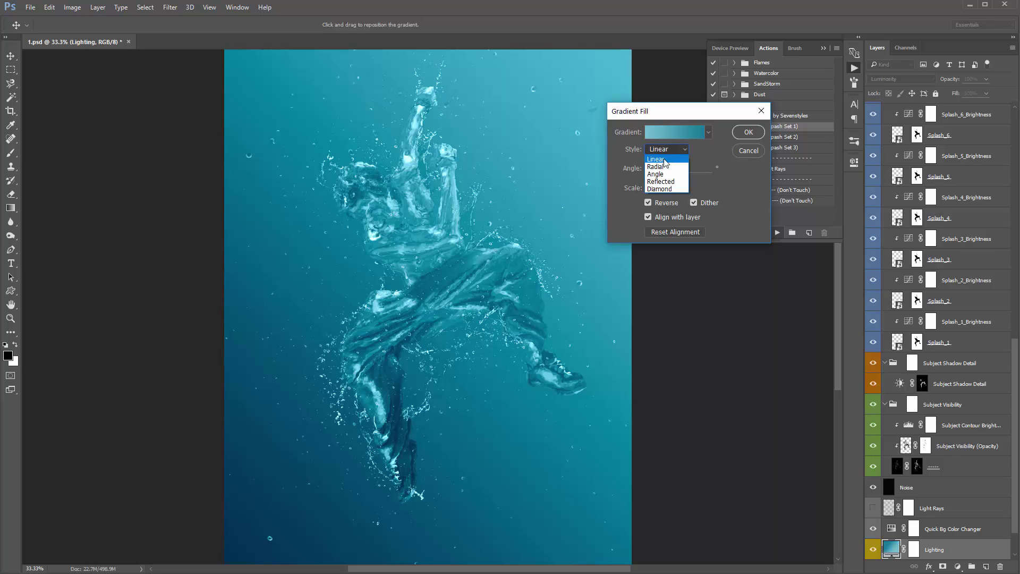
pyautogui.click(672, 167)
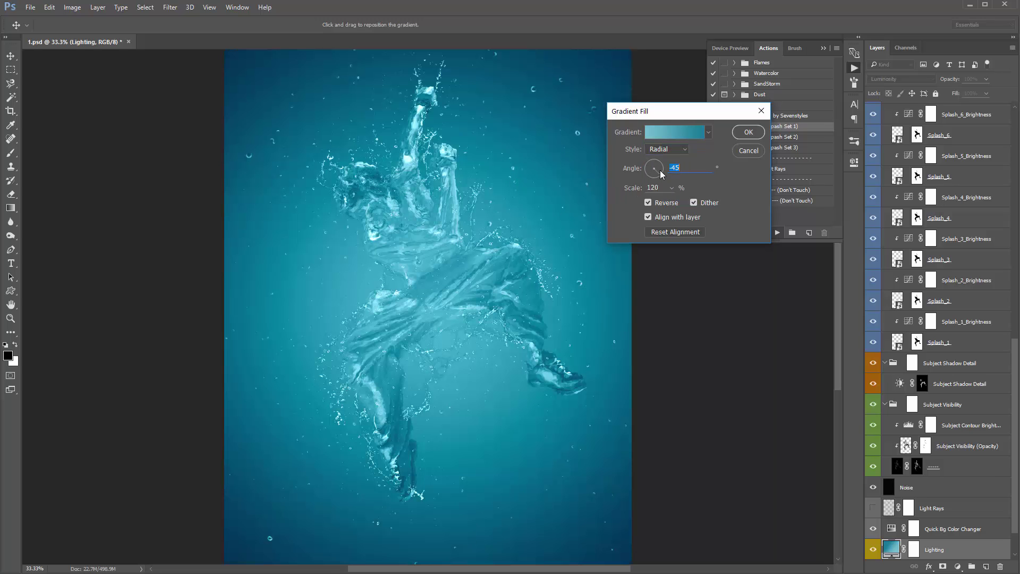
pyautogui.click(660, 168)
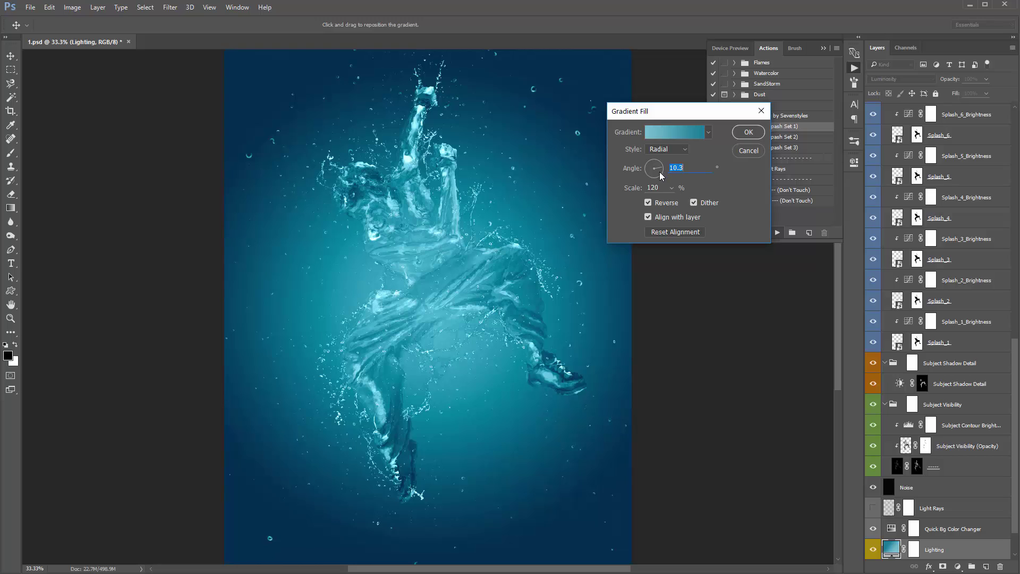
pyautogui.click(659, 174)
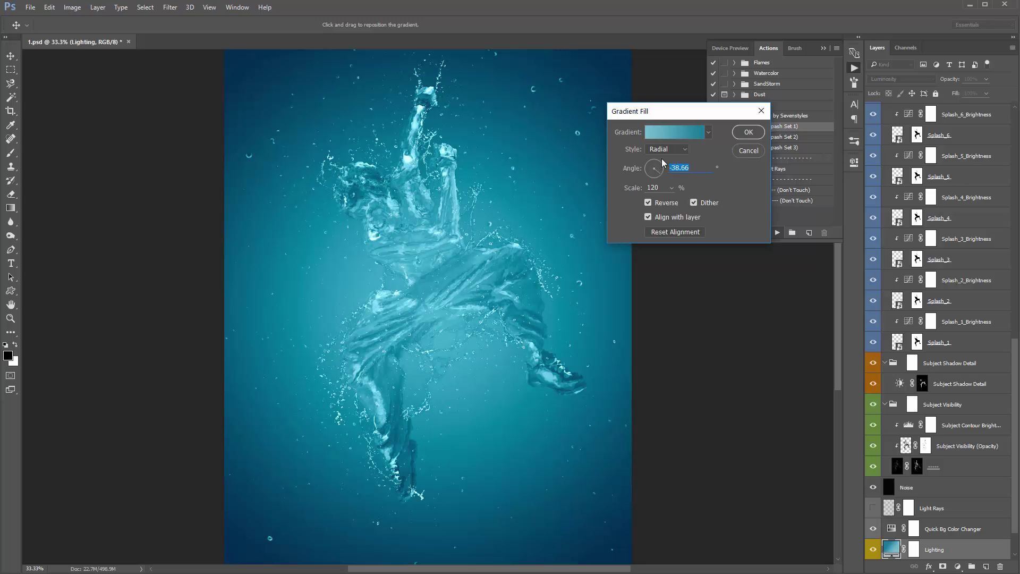
# Try the Reflected style on the lighting gradient with a scale of 78%.
pyautogui.click(667, 149)
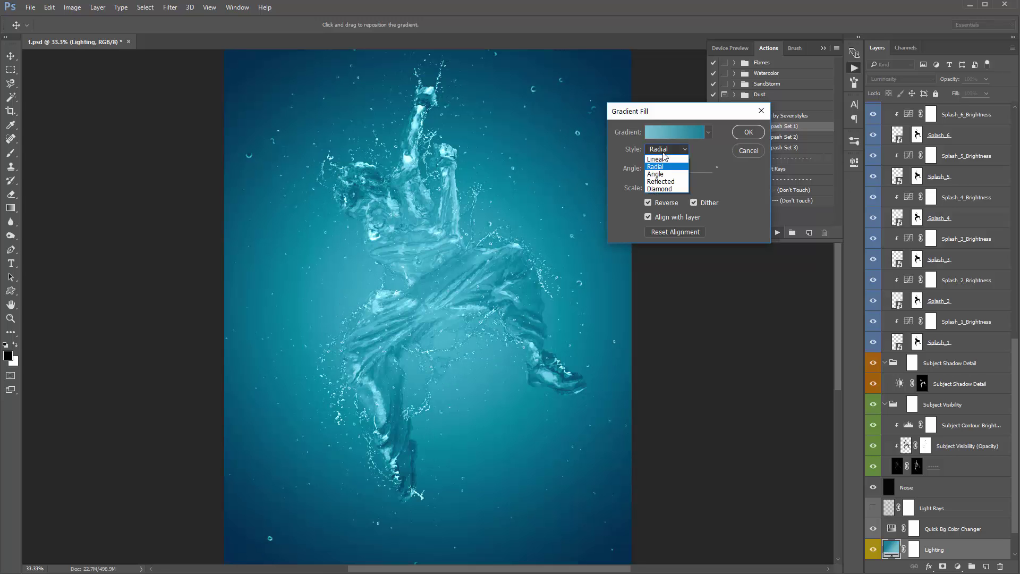
pyautogui.click(673, 182)
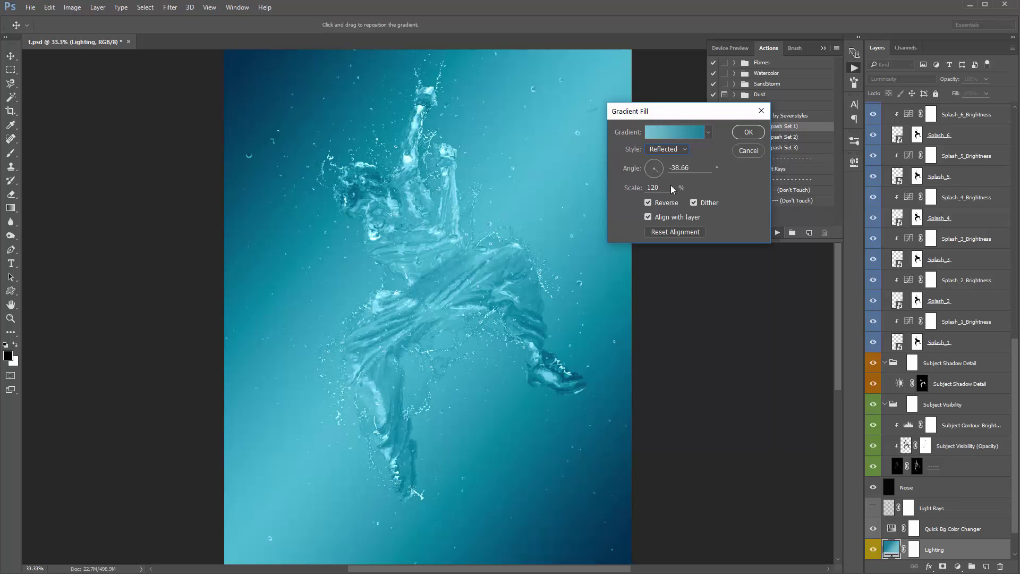
pyautogui.click(672, 187)
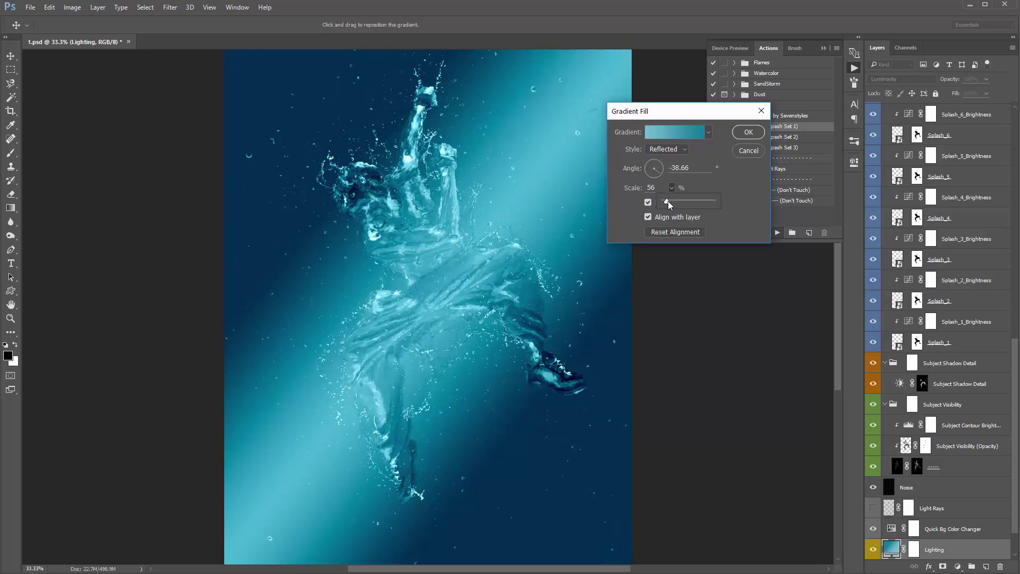
pyautogui.click(668, 201)
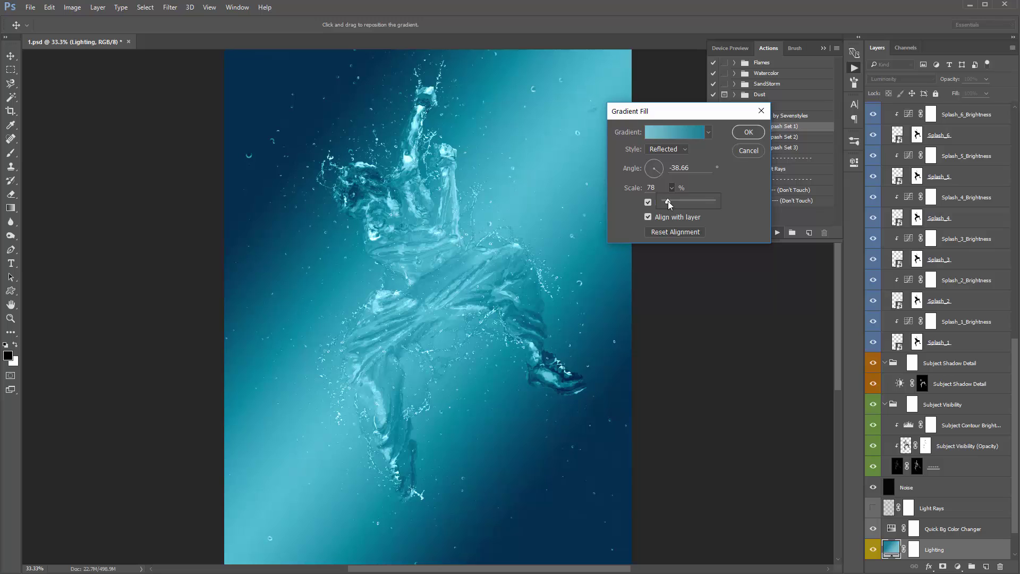
# Try the darker color #69a9ba on the lighting gradient's color stop at location 100%.
pyautogui.click(668, 132)
pyautogui.moveTo(753, 134); pyautogui.dragTo(632, 84)
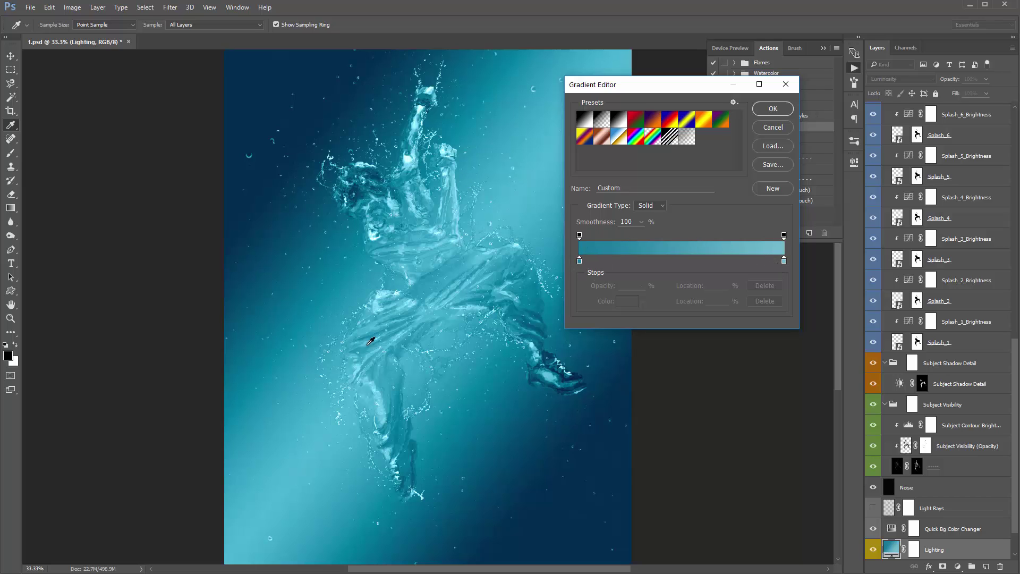
pyautogui.doubleClick(784, 261)
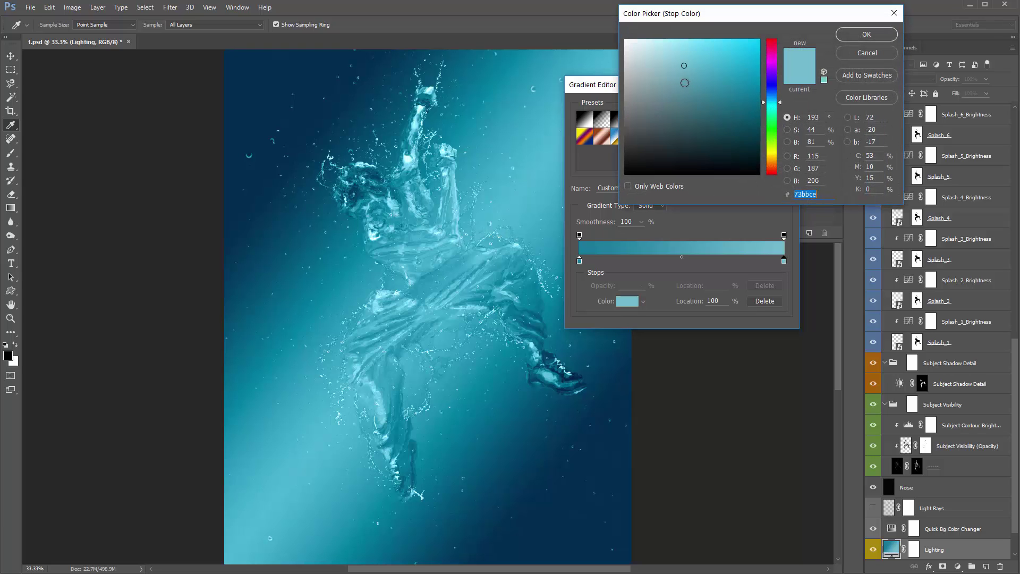
pyautogui.click(684, 81)
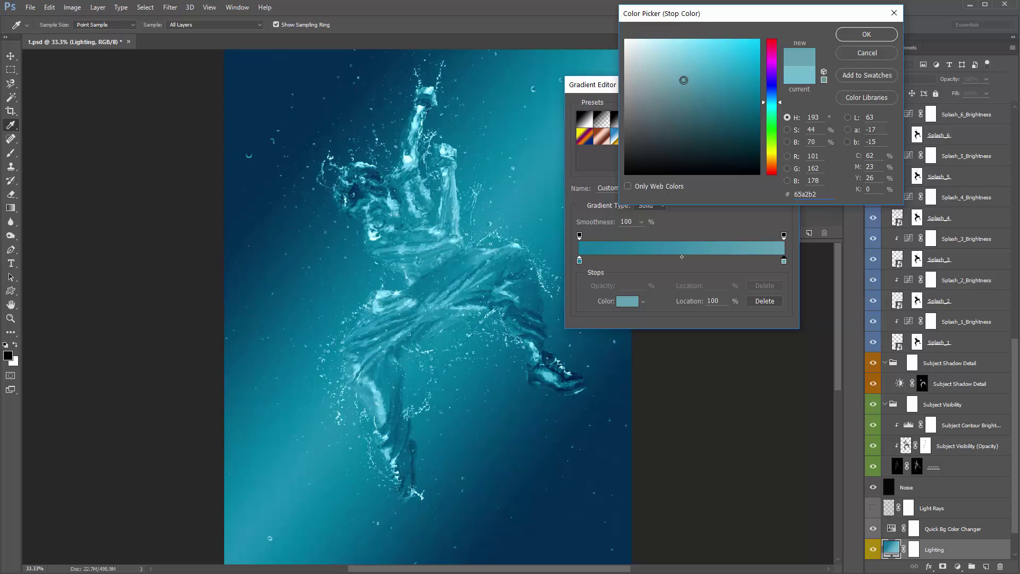
pyautogui.moveTo(684, 80); pyautogui.dragTo(684, 76)
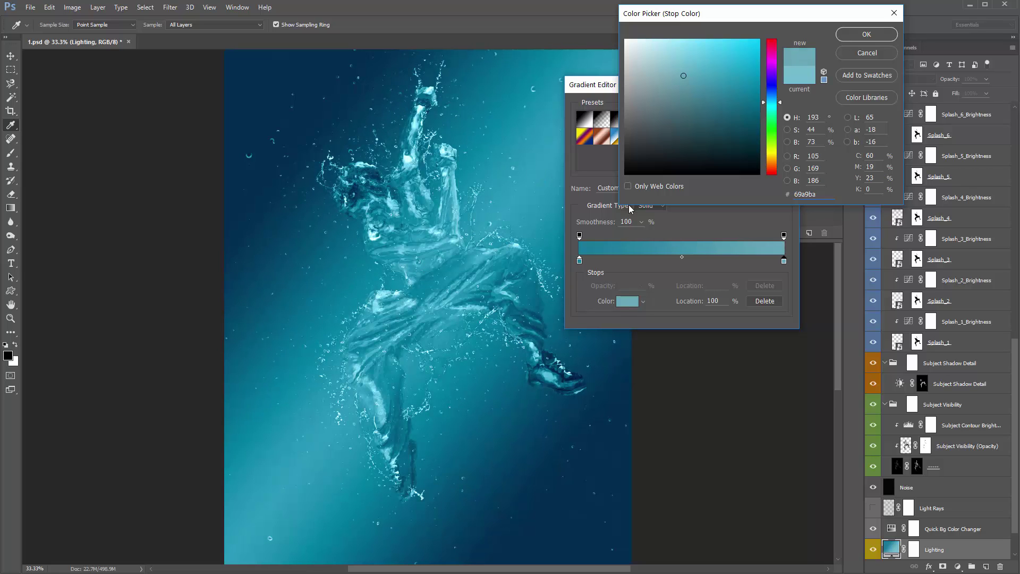
pyautogui.click(862, 55)
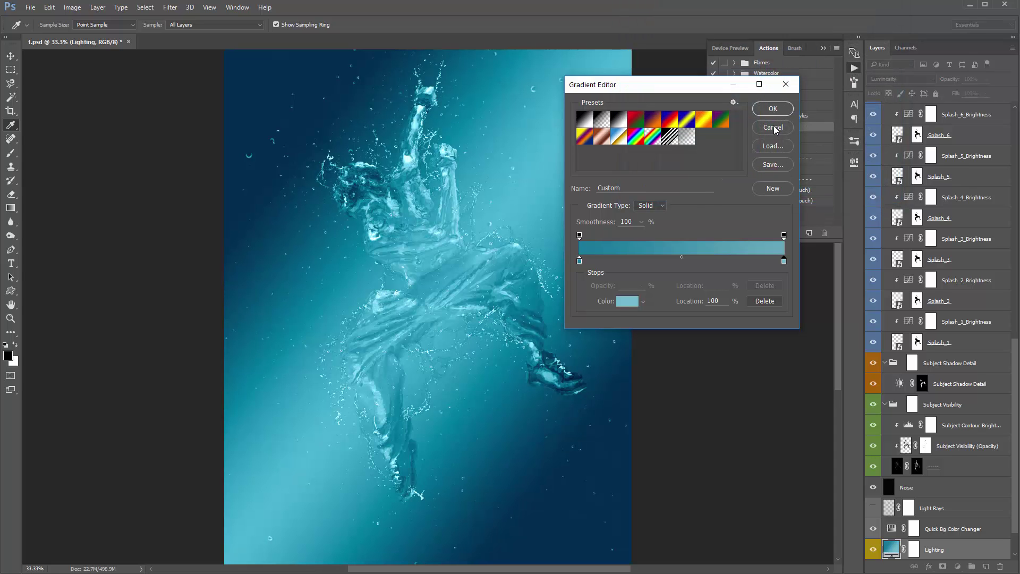
pyautogui.click(773, 127)
# Set the lighting gradient's style to Linear and its scale to 120%, and accept the gradient fill.
pyautogui.click(668, 149)
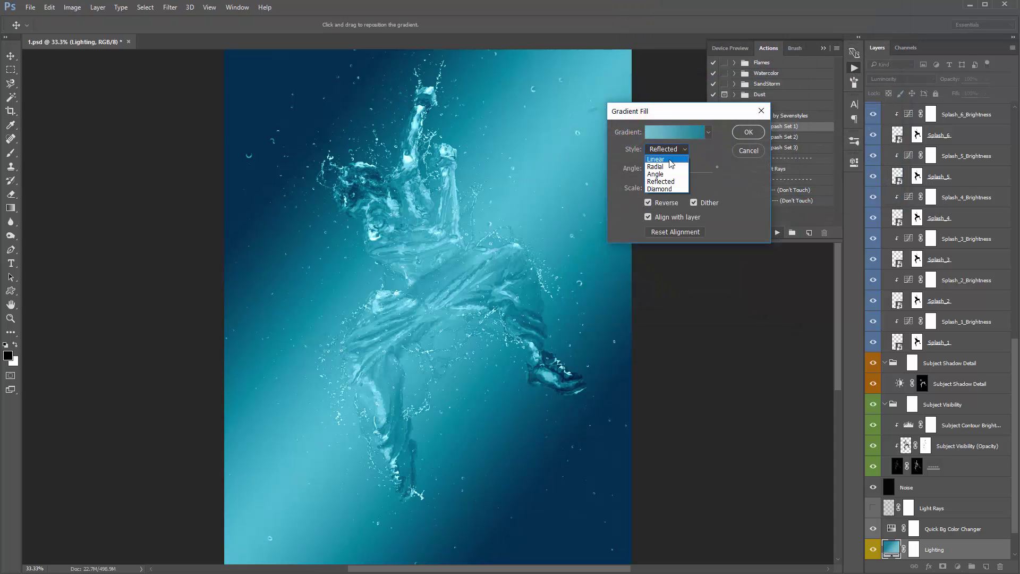
pyautogui.click(671, 161)
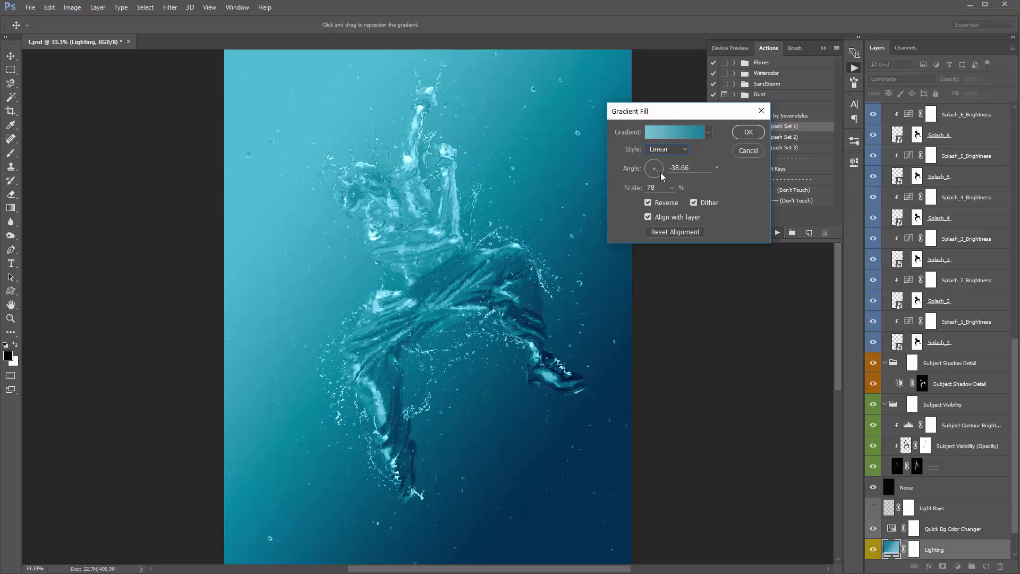
pyautogui.doubleClick(652, 187)
pyautogui.write('120')
pyautogui.moveTo(707, 115); pyautogui.dragTo(709, 98)
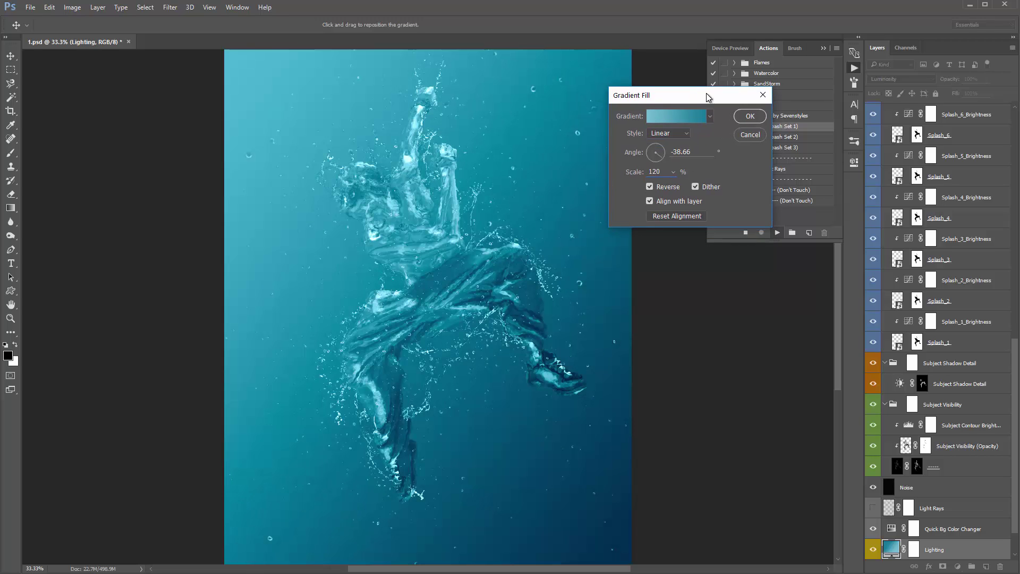
pyautogui.click(750, 116)
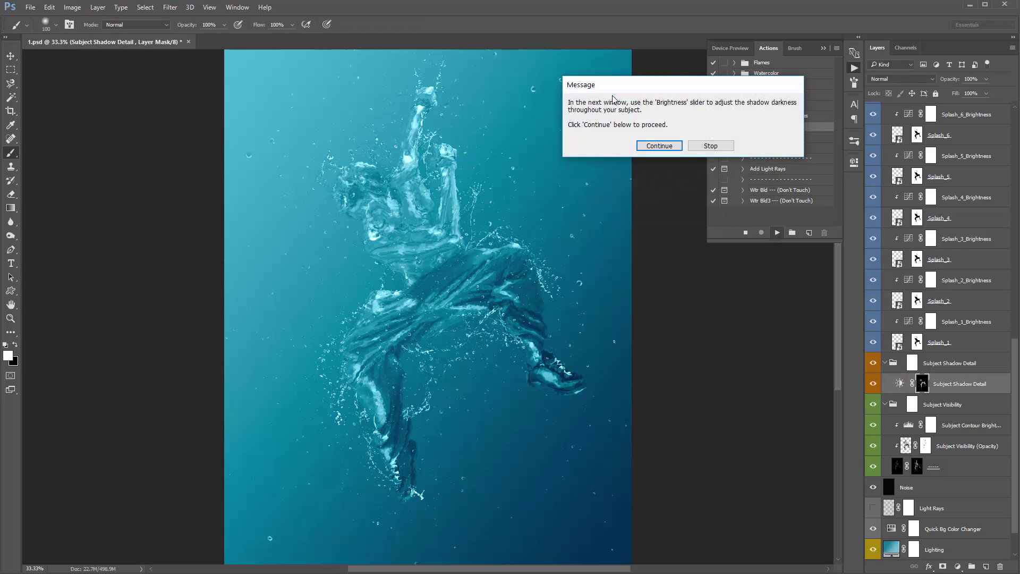
# Move the shadow darkness message aside and continue to the Brightness/Contrast settings of the Subject Shadow Detail layer.
pyautogui.moveTo(627, 90); pyautogui.dragTo(569, 84)
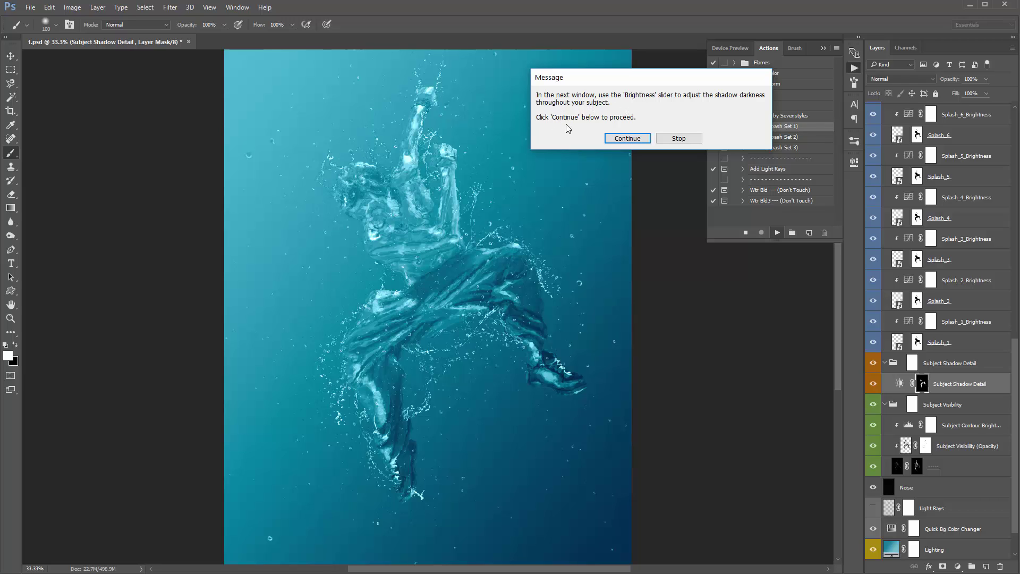
pyautogui.click(628, 138)
pyautogui.moveTo(578, 100); pyautogui.dragTo(591, 100)
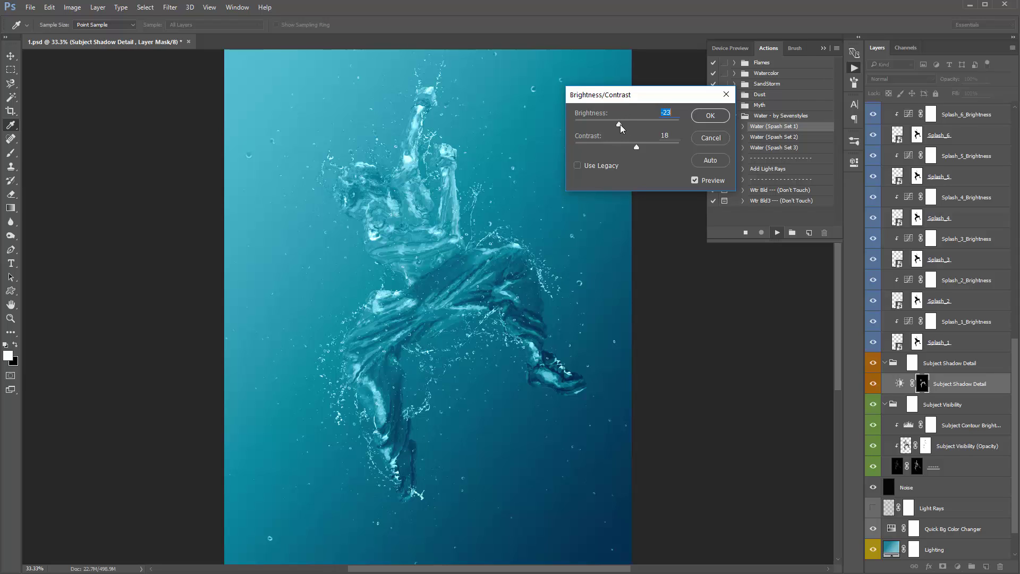
# Adjust the Subject Shadow Detail brightness, trying values such as -32 and -3, and accept the shadow darkness.
pyautogui.moveTo(621, 124); pyautogui.dragTo(607, 123)
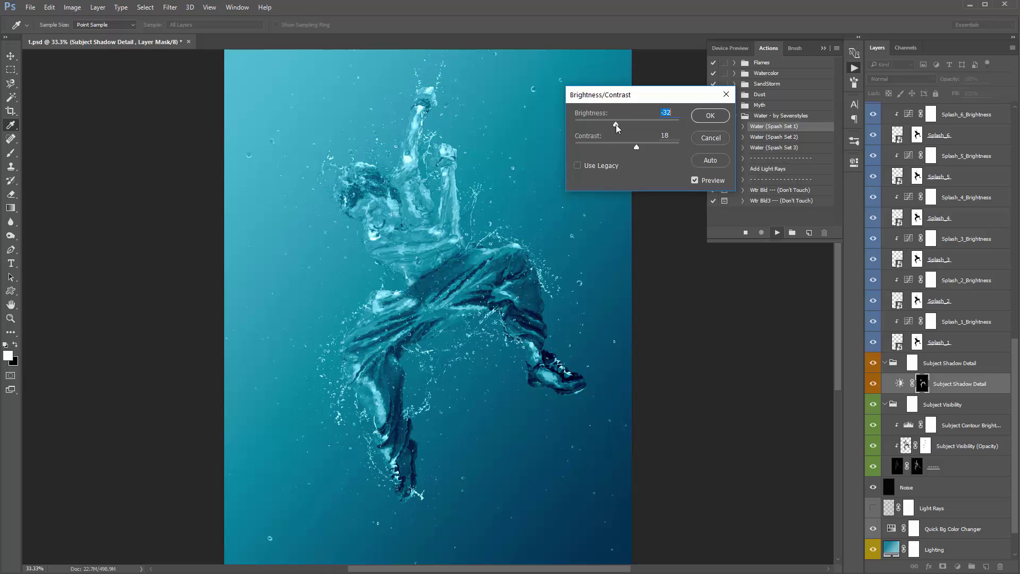
pyautogui.moveTo(616, 125); pyautogui.dragTo(612, 126)
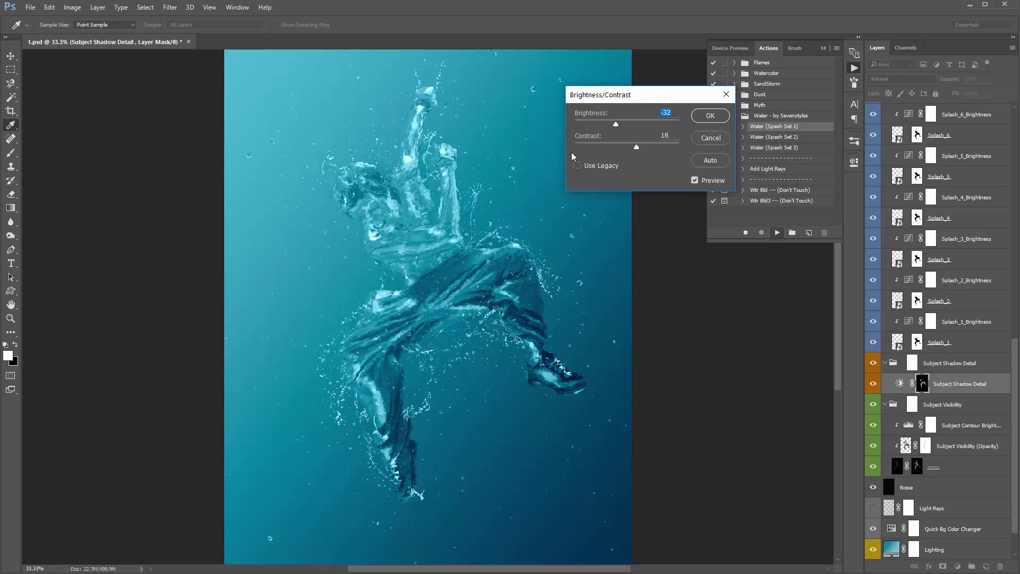
pyautogui.moveTo(617, 123); pyautogui.dragTo(626, 123)
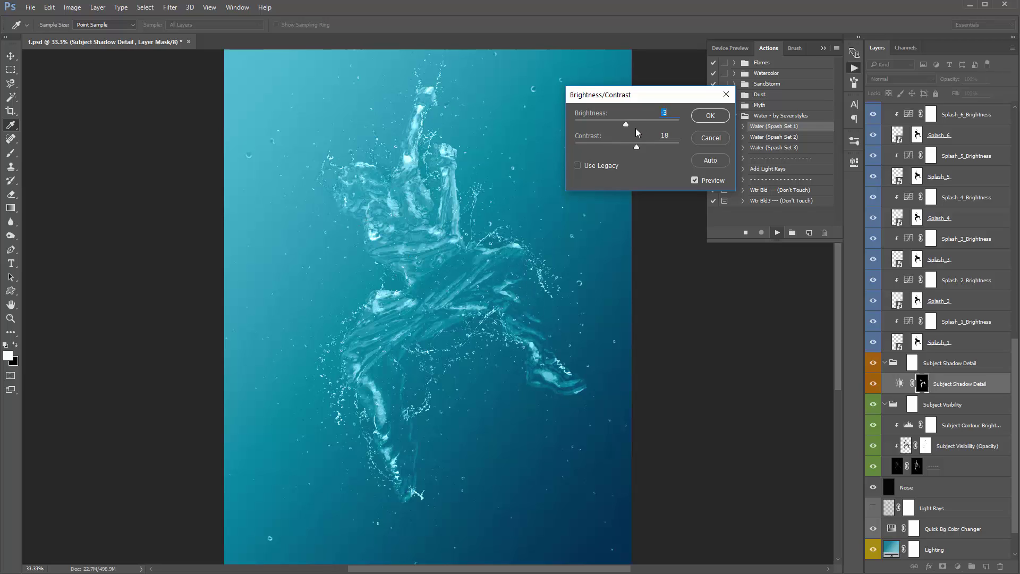
pyautogui.moveTo(626, 122); pyautogui.dragTo(630, 126)
pyautogui.moveTo(631, 126); pyautogui.dragTo(627, 125)
pyautogui.click(703, 115)
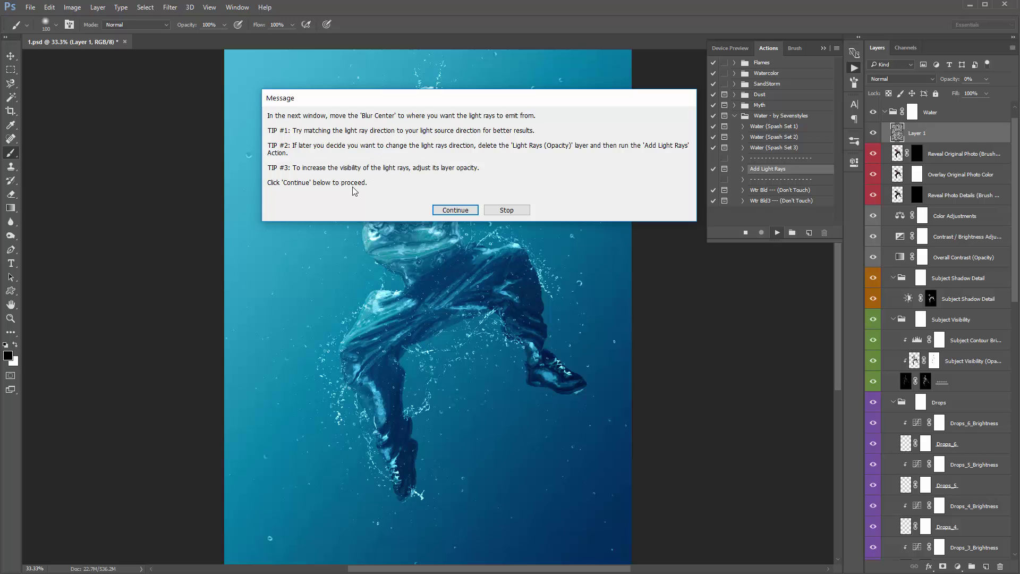
# Continue to the light rays' Radial Blur, place its Blur Center in the image's upper-left corner, and apply the Zoom blur at amount 100.
pyautogui.click(452, 210)
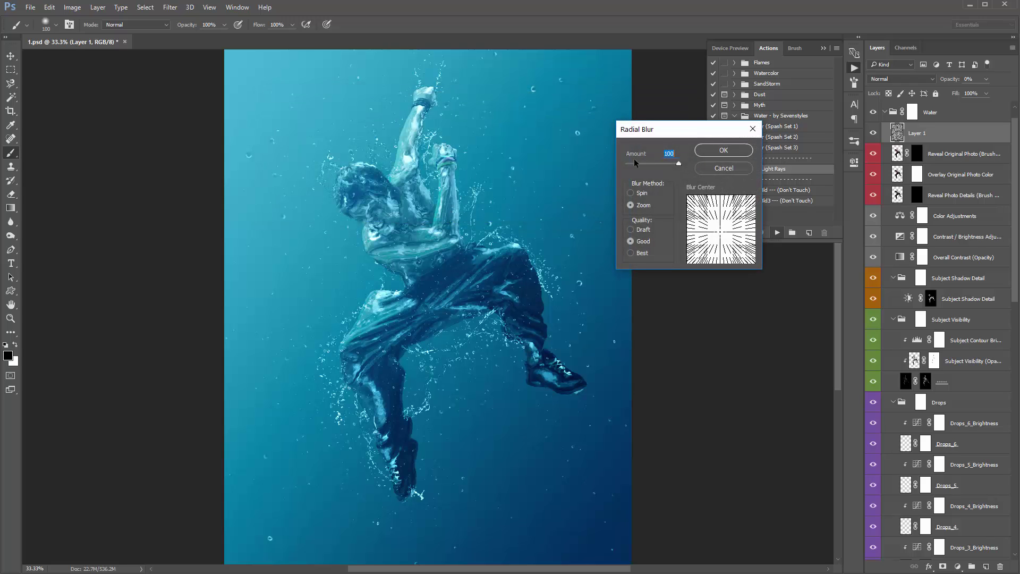
pyautogui.moveTo(691, 137); pyautogui.dragTo(667, 119)
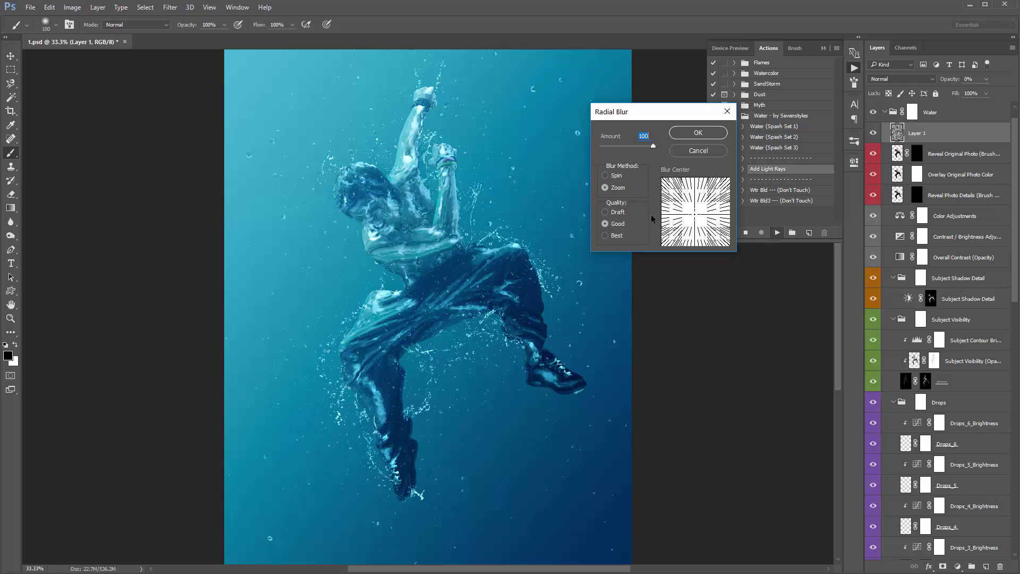
pyautogui.moveTo(694, 213); pyautogui.dragTo(696, 217)
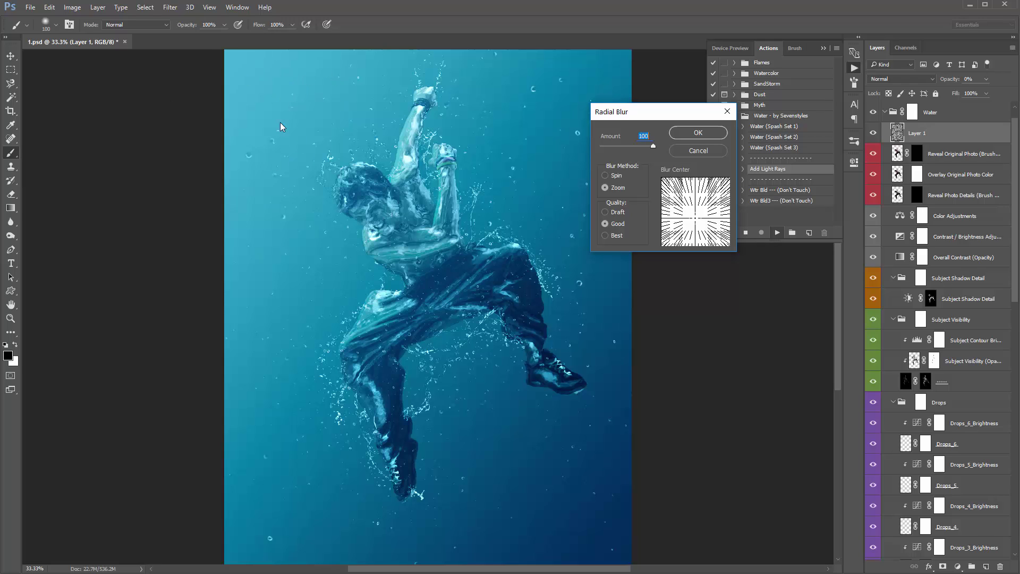
pyautogui.moveTo(698, 221); pyautogui.dragTo(658, 179)
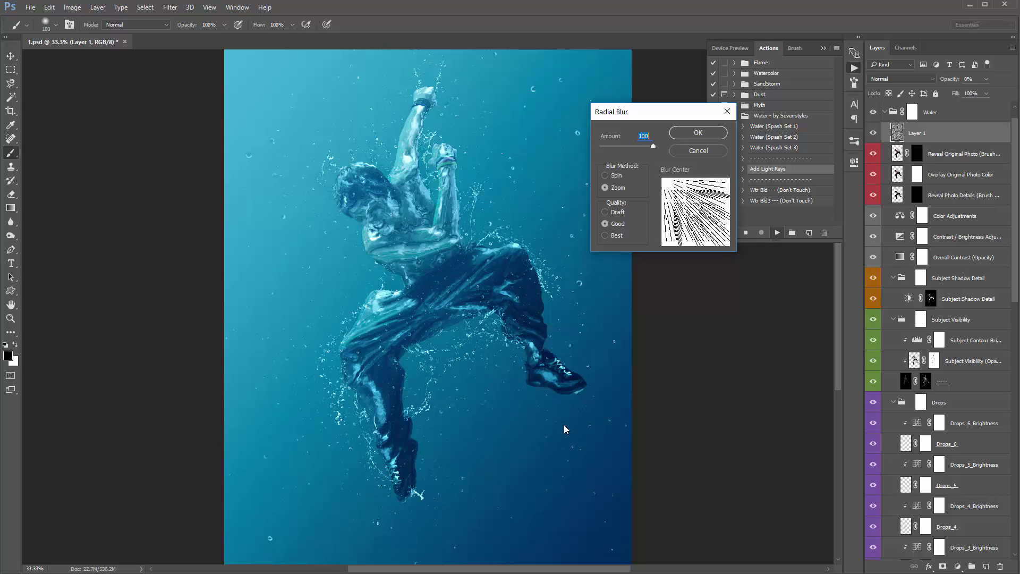
pyautogui.click(724, 243)
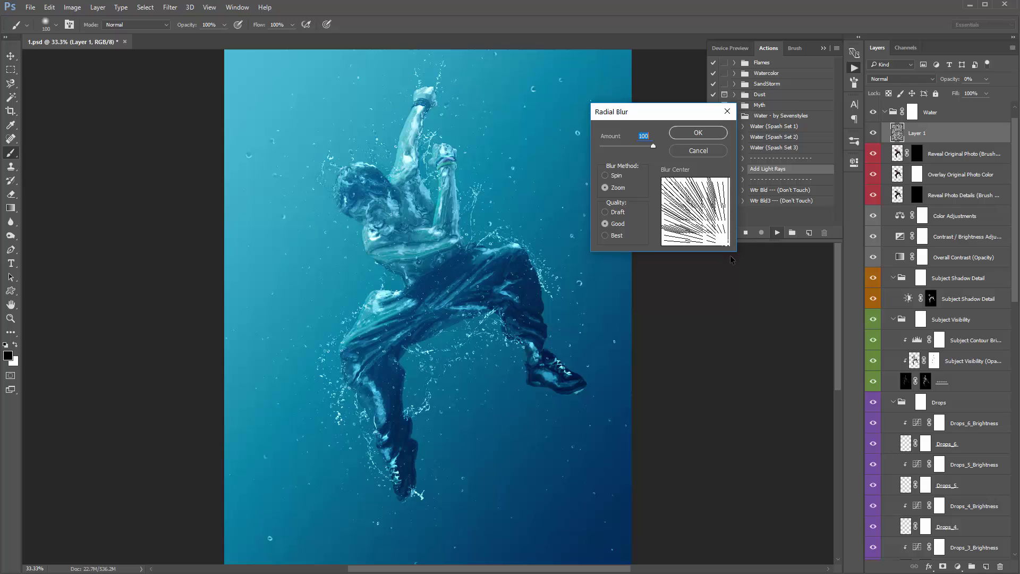
pyautogui.moveTo(724, 245); pyautogui.dragTo(660, 179)
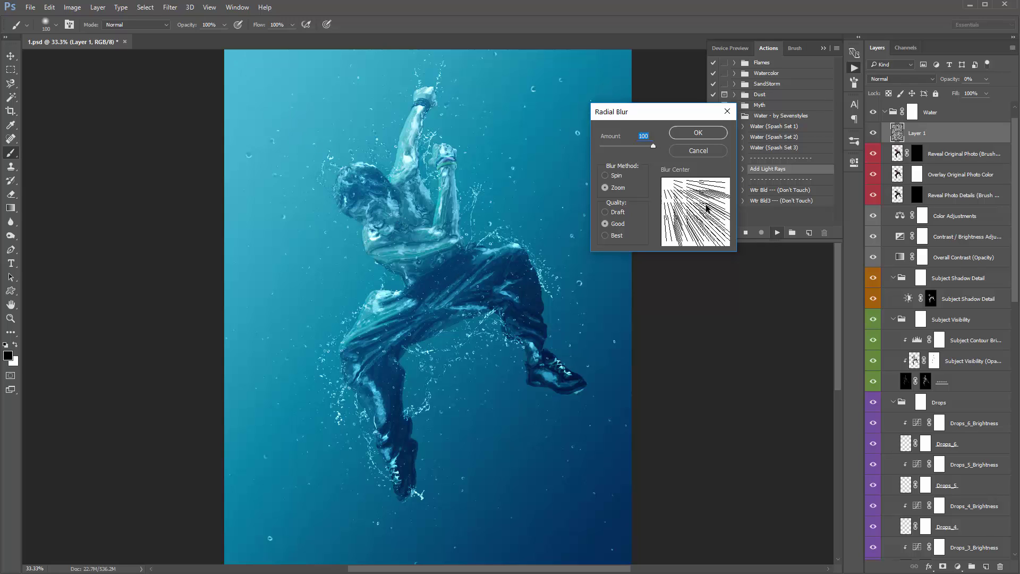
pyautogui.click(698, 133)
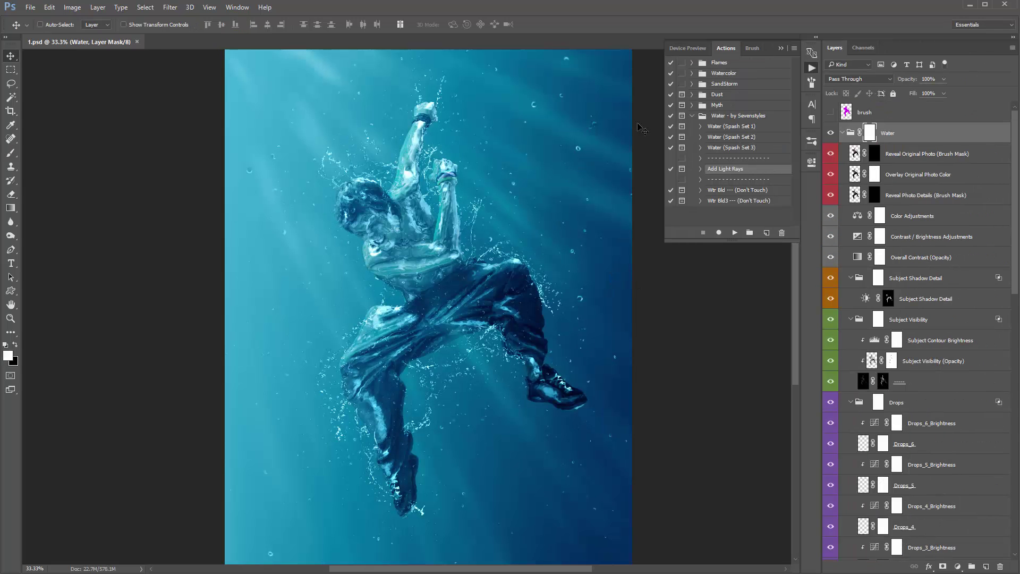
# Hide the list of actions and widen the layer list to inspect the finished effect's layers.
pyautogui.click(780, 48)
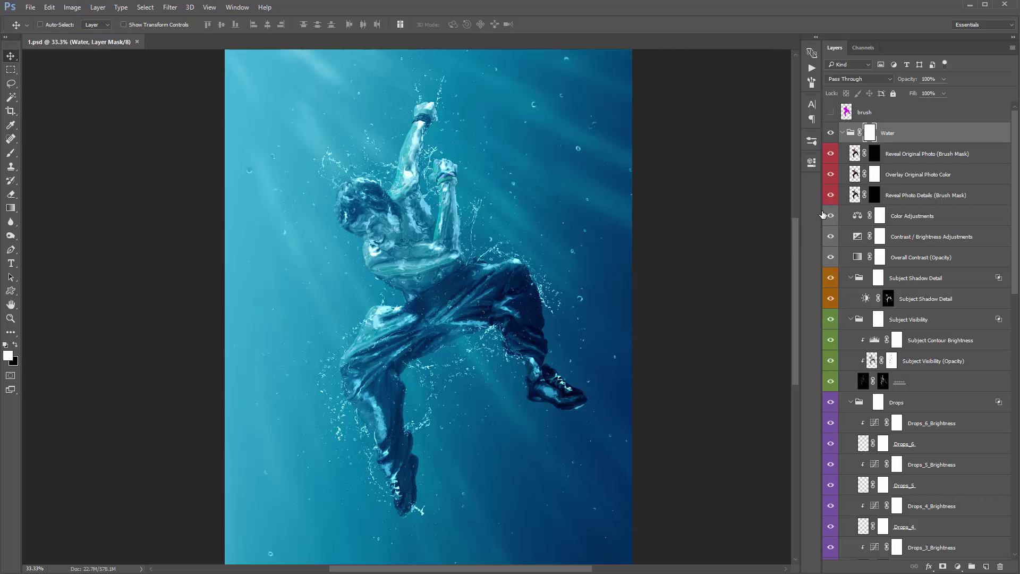
pyautogui.moveTo(823, 213); pyautogui.dragTo(814, 209)
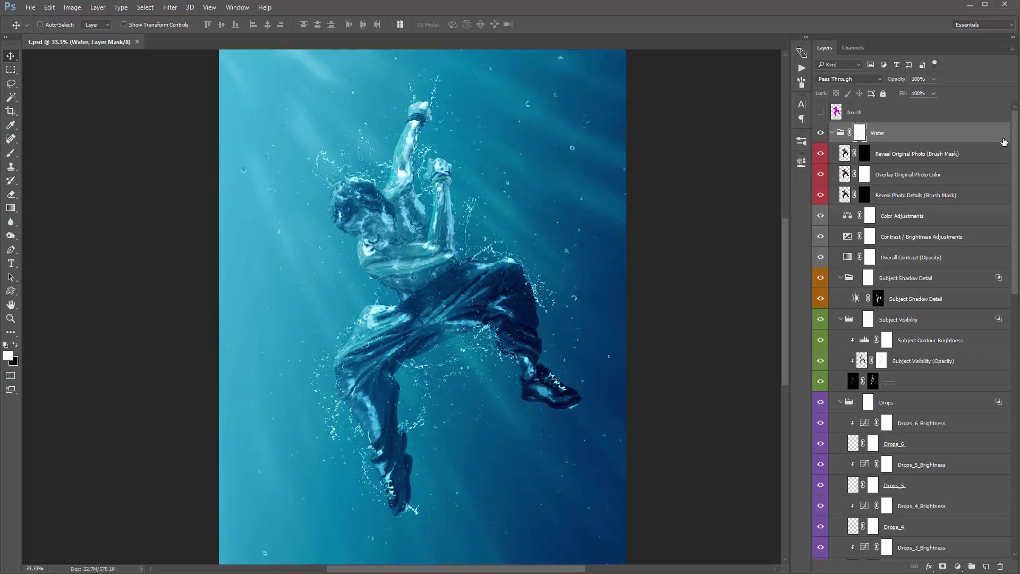
pyautogui.moveTo(1015, 134)
pyautogui.mouseDown()
pyautogui.moveTo(1015, 372)
pyautogui.moveTo(1016, 118)
pyautogui.mouseUp()
# Collapse the Water group together with the groups nested in it, and select the Water group.
pyautogui.click(833, 133)
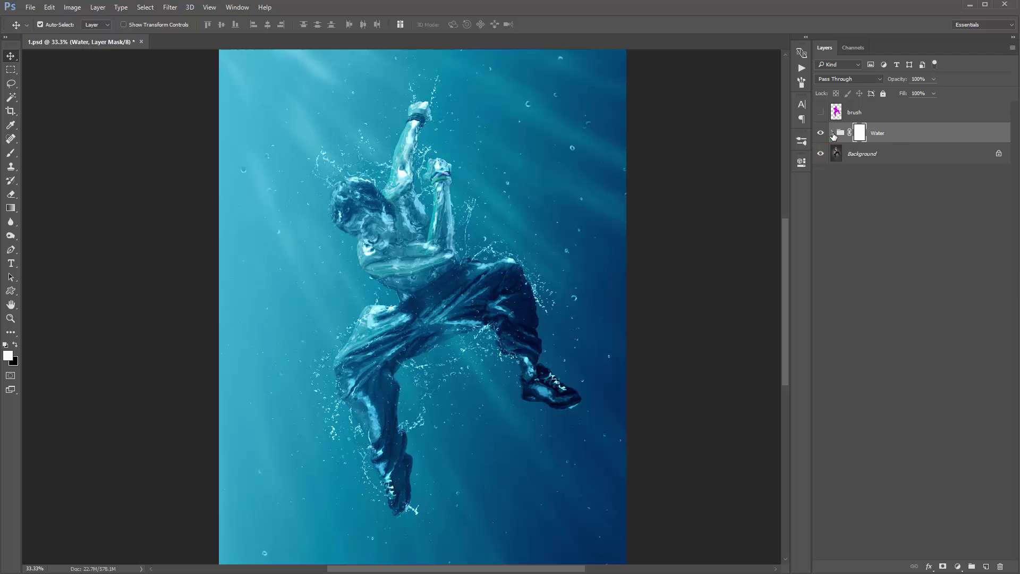
pyautogui.click(833, 134)
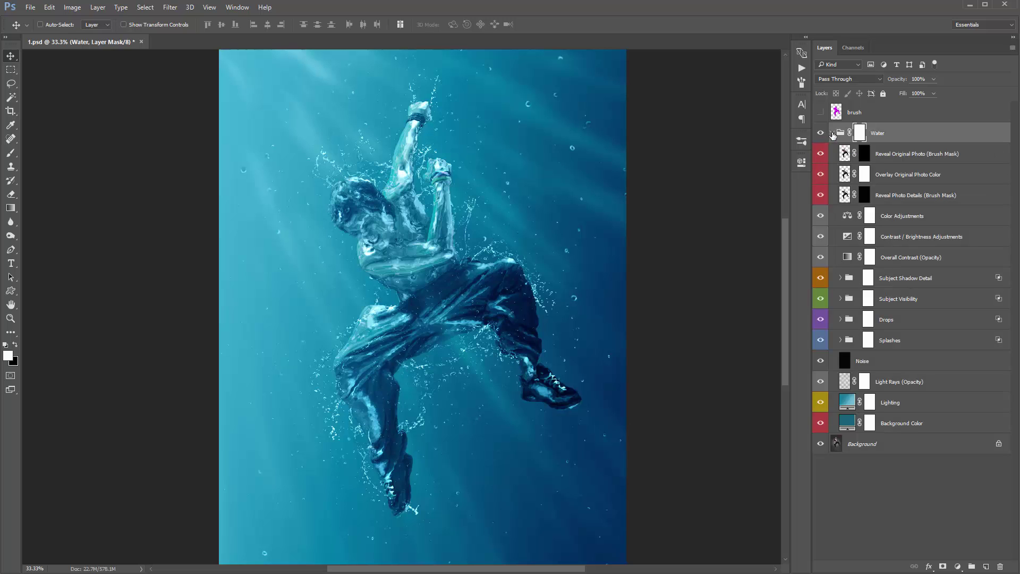
pyautogui.click(832, 133)
pyautogui.click(930, 137)
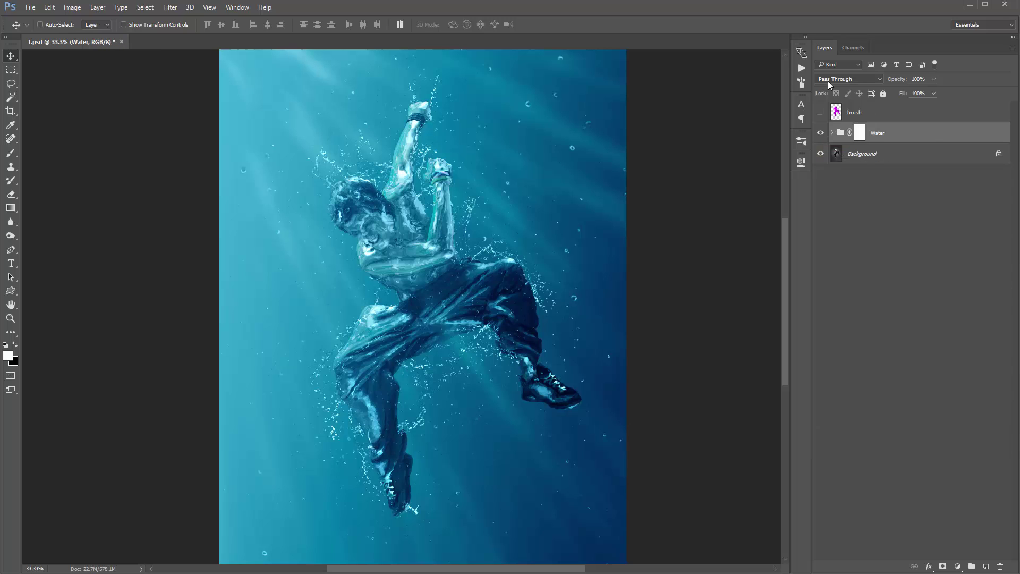
# Try preparing a rerun with Water (Splash Set 2) by deleting the Water group and showing and selecting the brush layer.
pyautogui.click(802, 67)
pyautogui.click(724, 137)
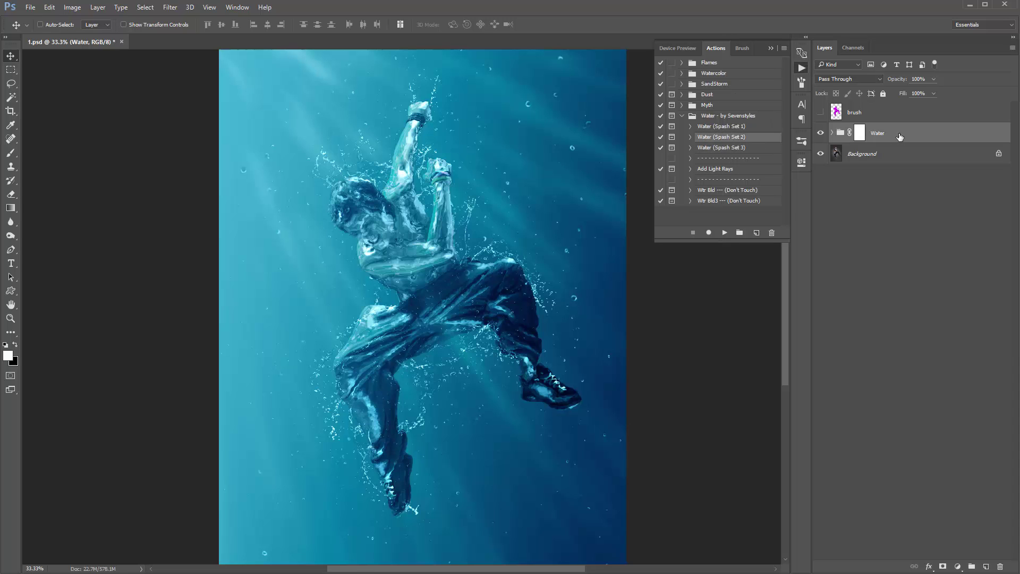
pyautogui.press('Delete')
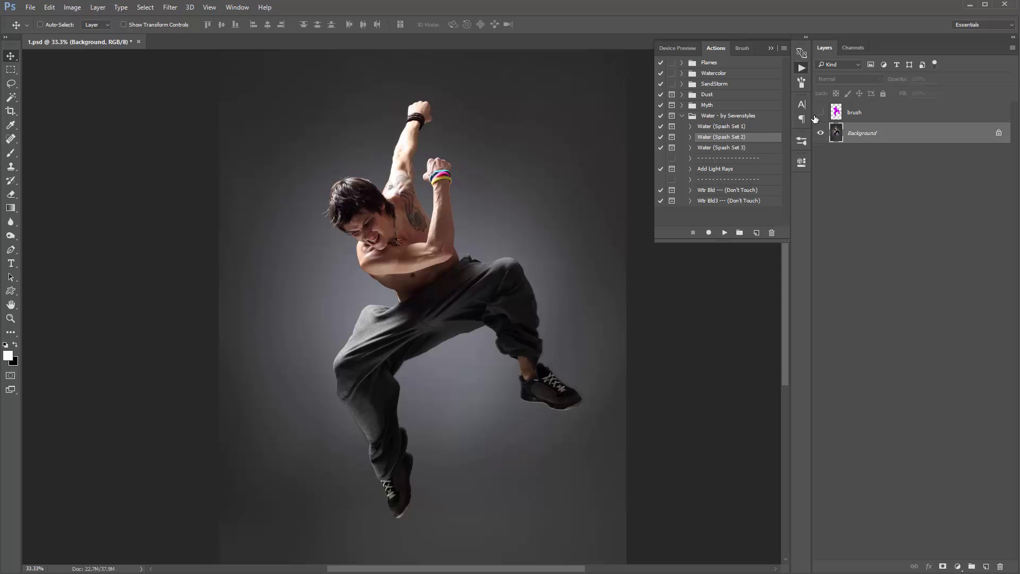
pyautogui.click(820, 112)
pyautogui.click(832, 118)
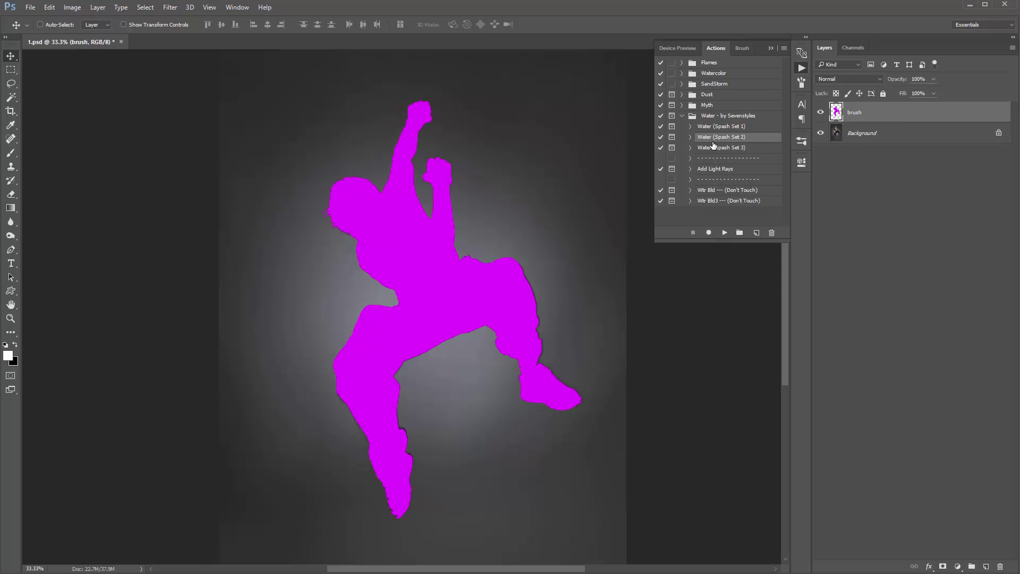
# Restore the deleted Water group and hide the brush layer.
pyautogui.click(772, 48)
pyautogui.click(851, 117)
pyautogui.click(821, 112)
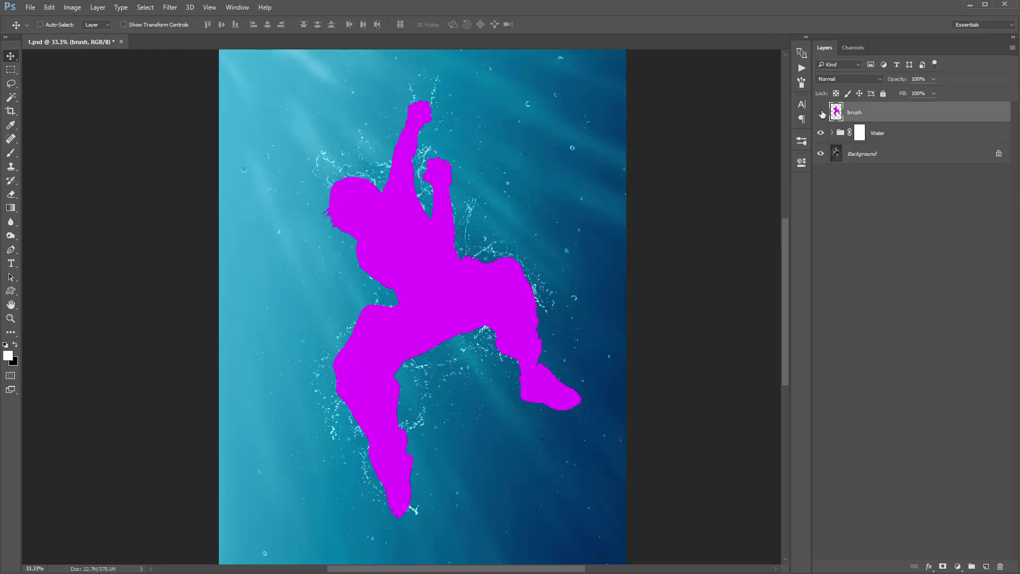
# Expand the Water group and select the Reveal Original Photo (Brush Mask) layer.
pyautogui.click(833, 133)
pyautogui.click(897, 154)
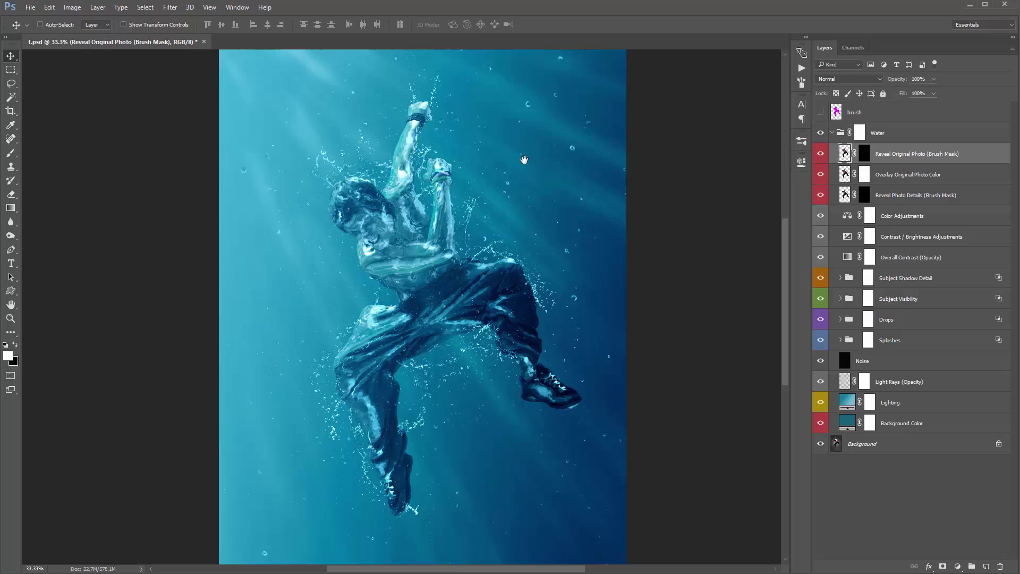
pyautogui.moveTo(519, 160); pyautogui.dragTo(536, 155)
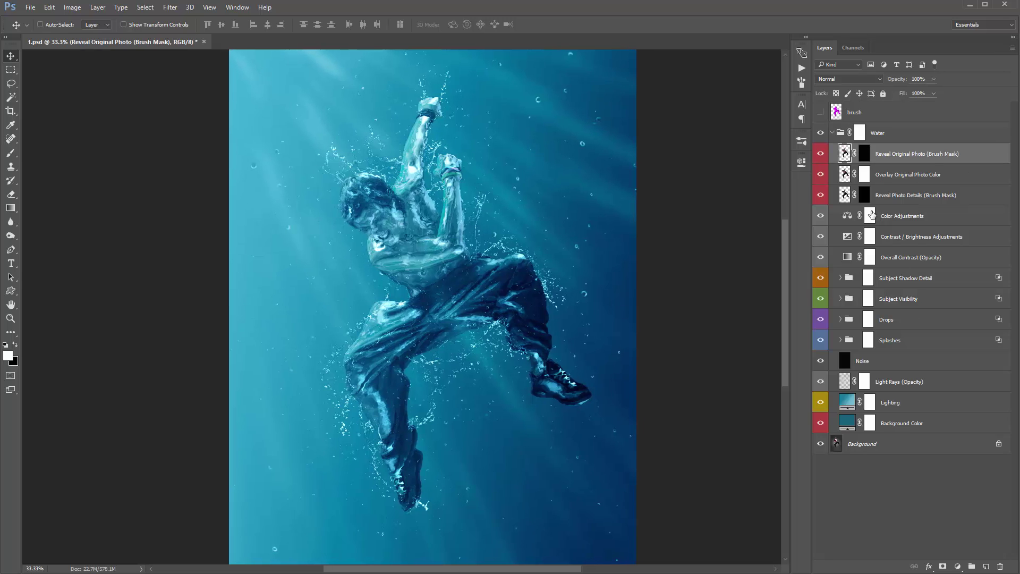
# Select the Overlay Original Photo Color layer and toggle its visibility off and on to compare the figure with and without it.
pyautogui.click(968, 177)
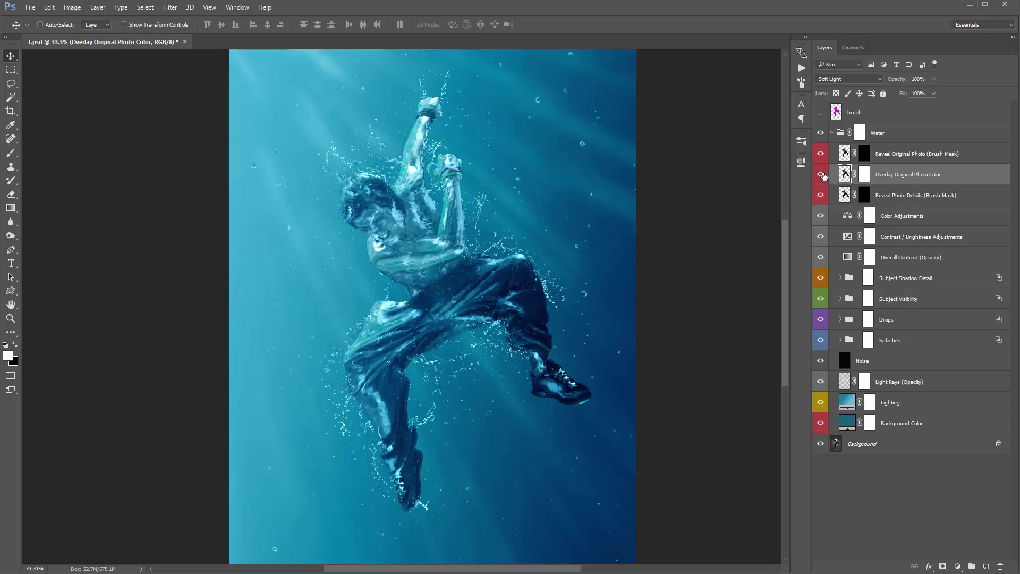
pyautogui.click(822, 174)
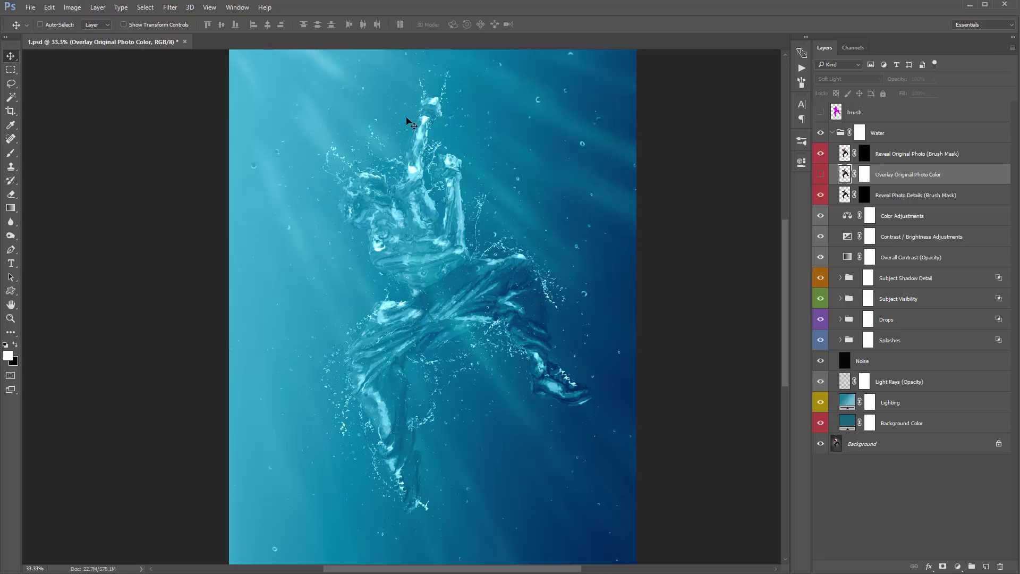
pyautogui.click(822, 174)
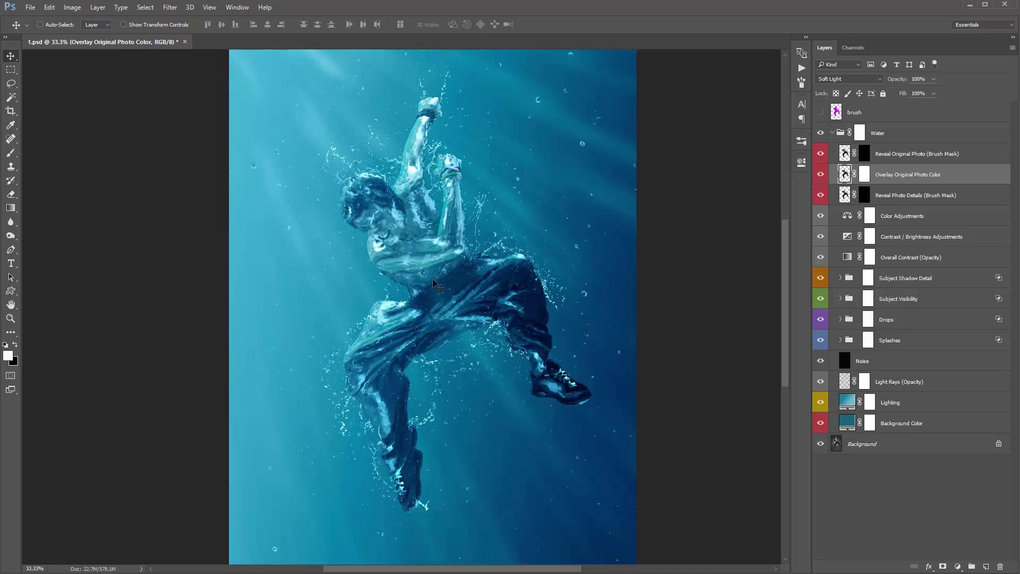
pyautogui.moveTo(529, 220); pyautogui.dragTo(531, 227)
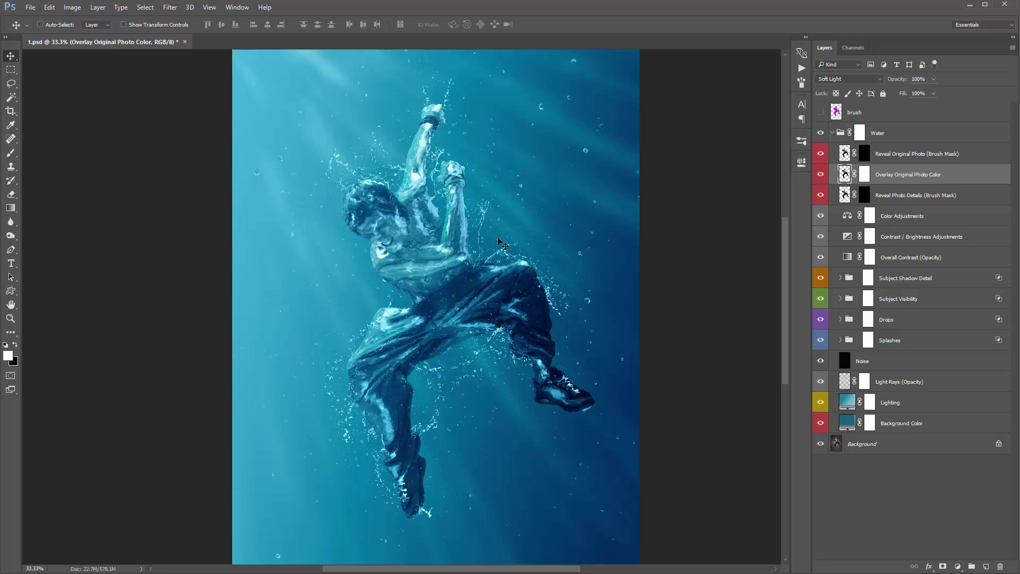
# Select the Overlay Original Photo Color layer's mask, inverting it and inverting it back to compare the effect.
pyautogui.click(865, 175)
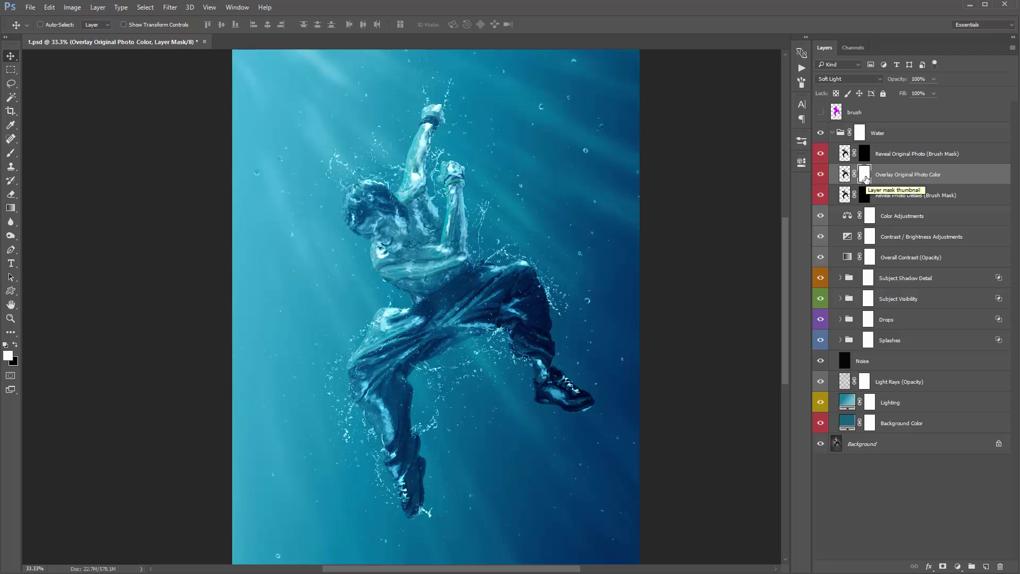
pyautogui.click(849, 175)
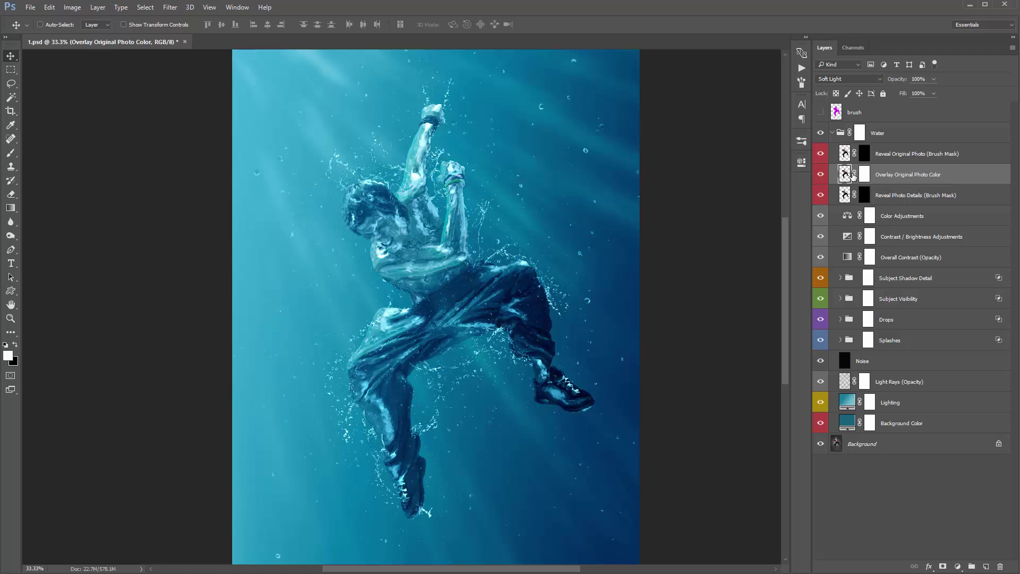
pyautogui.click(868, 175)
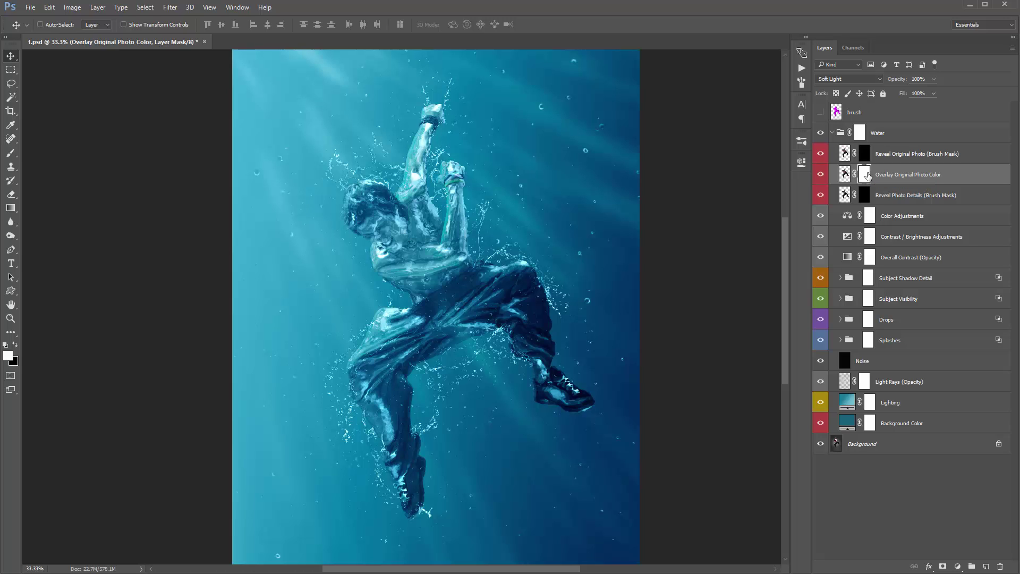
pyautogui.hotkey('ctrl', 'i')
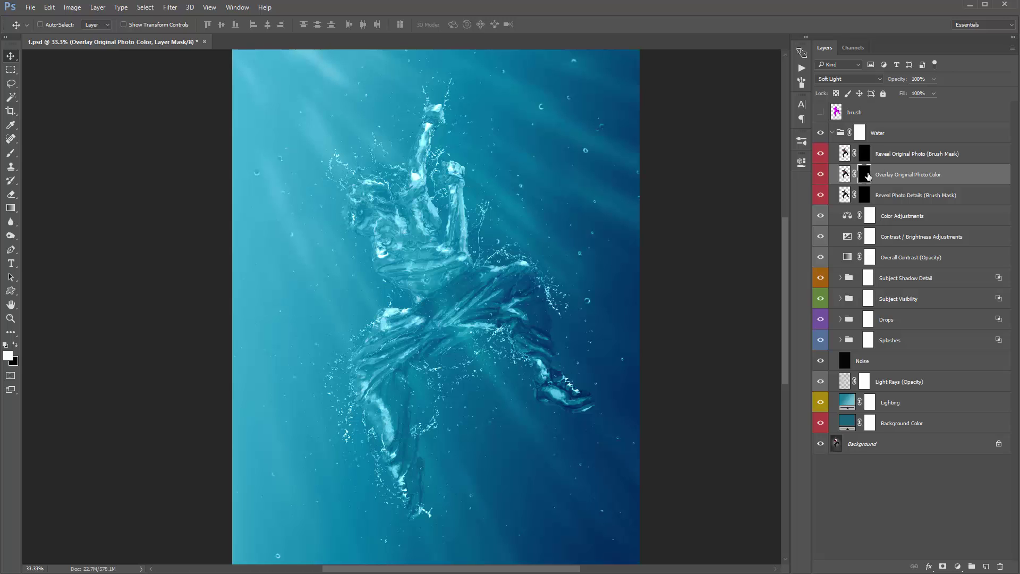
pyautogui.hotkey('ctrl', 'i')
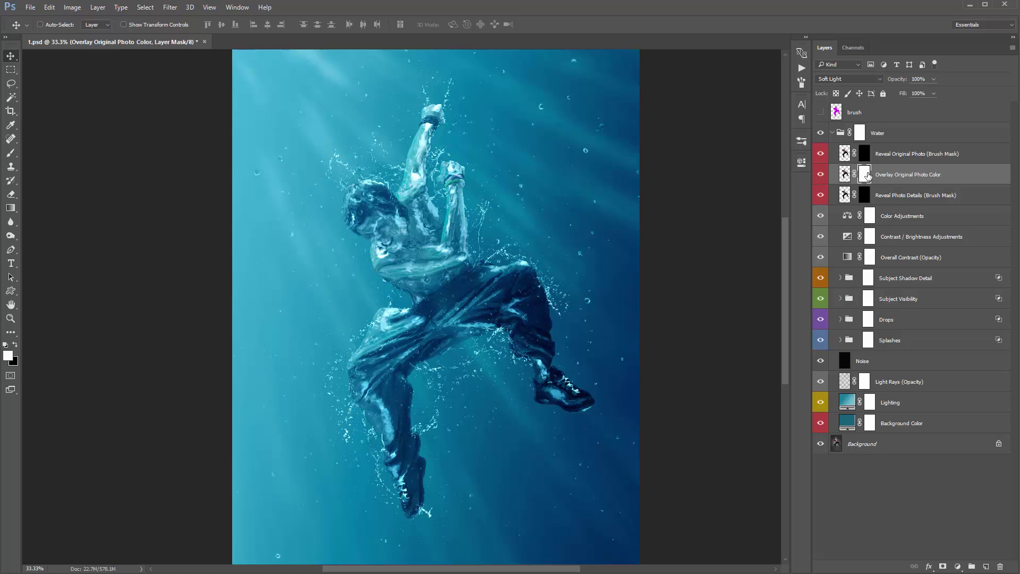
# Paint black on the Overlay Original Photo Color mask over the dancer's head with an enlarged soft round brush.
pyautogui.press('b')
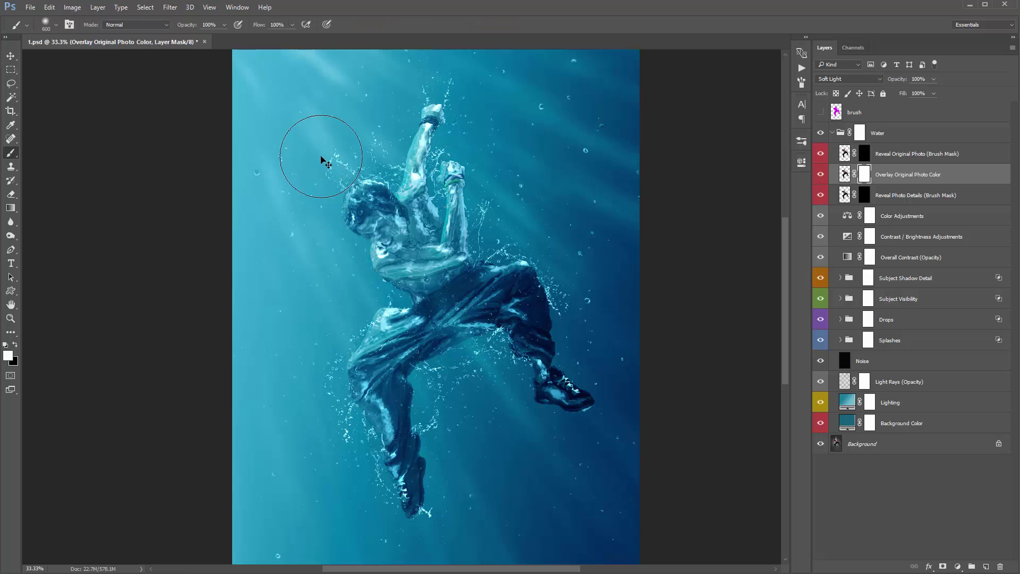
pyautogui.rightClick(309, 144)
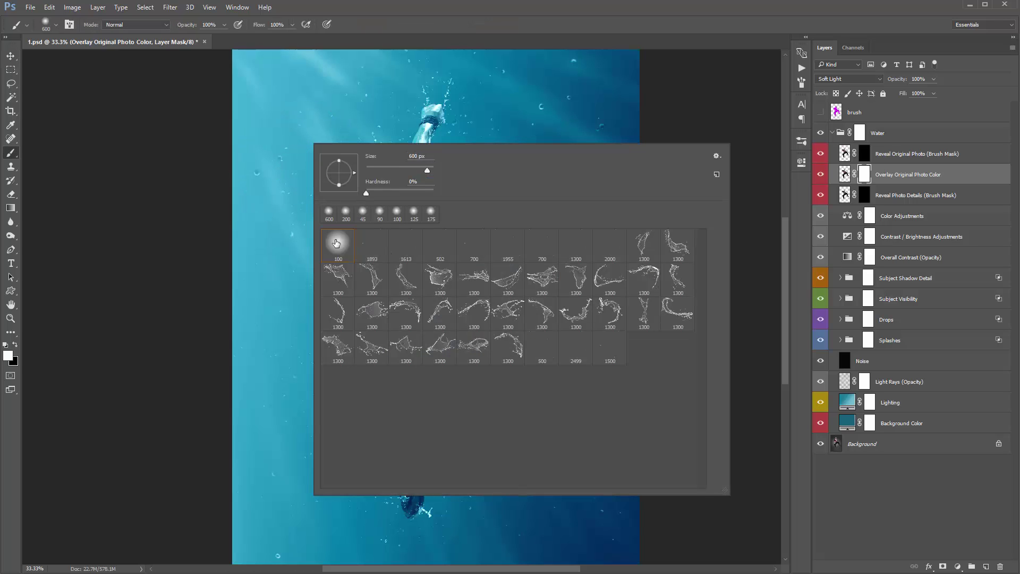
pyautogui.doubleClick(336, 246)
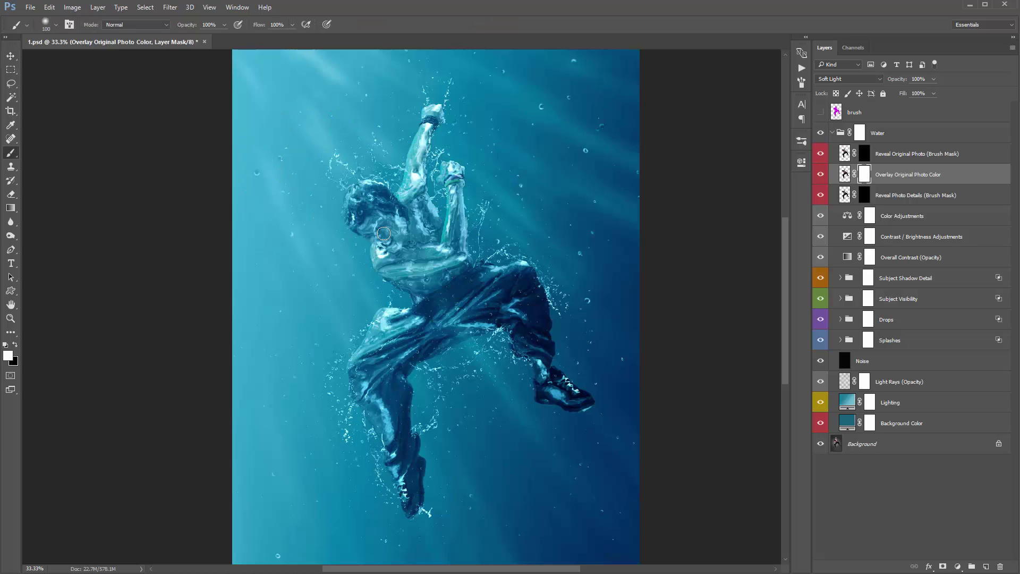
pyautogui.press(']')
pyautogui.press(']')
pyautogui.press('x')
pyautogui.press('x')
pyautogui.press('x')
pyautogui.press('x')
pyautogui.press('x')
pyautogui.press(']')
pyautogui.moveTo(351, 209)
pyautogui.mouseDown()
pyautogui.moveTo(389, 197)
pyautogui.moveTo(368, 235)
pyautogui.moveTo(397, 214)
pyautogui.mouseUp()
# Continue masking out the overlay color in black over the dancer's torso and arms, using progressively smaller brush sizes.
pyautogui.press('[')
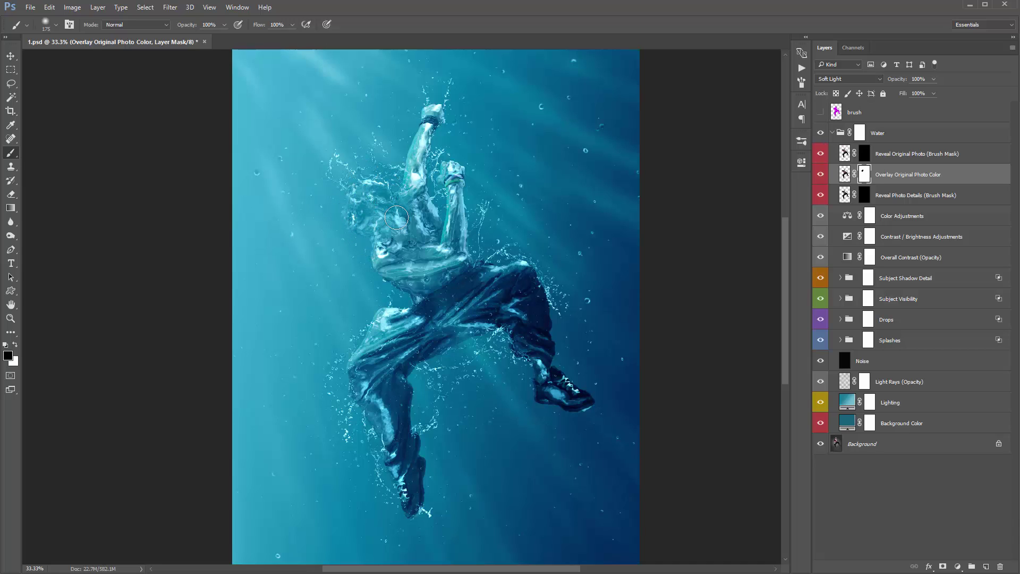
pyautogui.press('[')
pyautogui.moveTo(378, 252)
pyautogui.mouseDown()
pyautogui.moveTo(416, 277)
pyautogui.moveTo(425, 265)
pyautogui.moveTo(407, 285)
pyautogui.moveTo(448, 249)
pyautogui.moveTo(415, 291)
pyautogui.moveTo(476, 242)
pyautogui.moveTo(500, 176)
pyautogui.moveTo(397, 179)
pyautogui.moveTo(367, 147)
pyautogui.moveTo(416, 172)
pyautogui.moveTo(397, 203)
pyautogui.moveTo(429, 154)
pyautogui.moveTo(388, 206)
pyautogui.moveTo(348, 230)
pyautogui.moveTo(444, 220)
pyautogui.mouseUp()
pyautogui.press('[')
pyautogui.press('[')
pyautogui.press('[')
pyautogui.press('[')
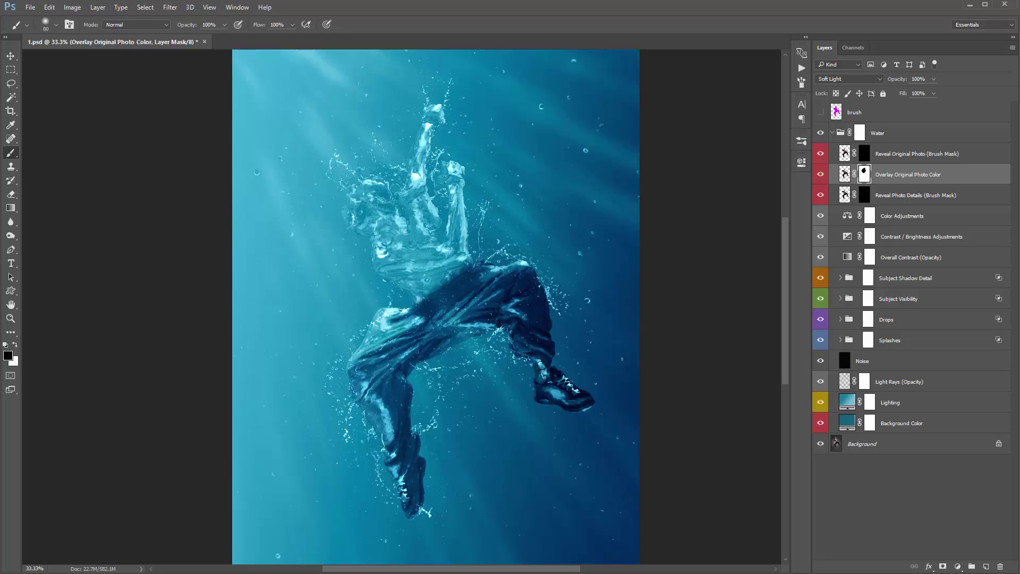
pyautogui.moveTo(536, 366); pyautogui.dragTo(541, 372)
# Toggle the masked Overlay Original Photo Color layer off and on to compare the painted upper body with the legs.
pyautogui.press('v')
pyautogui.click(822, 174)
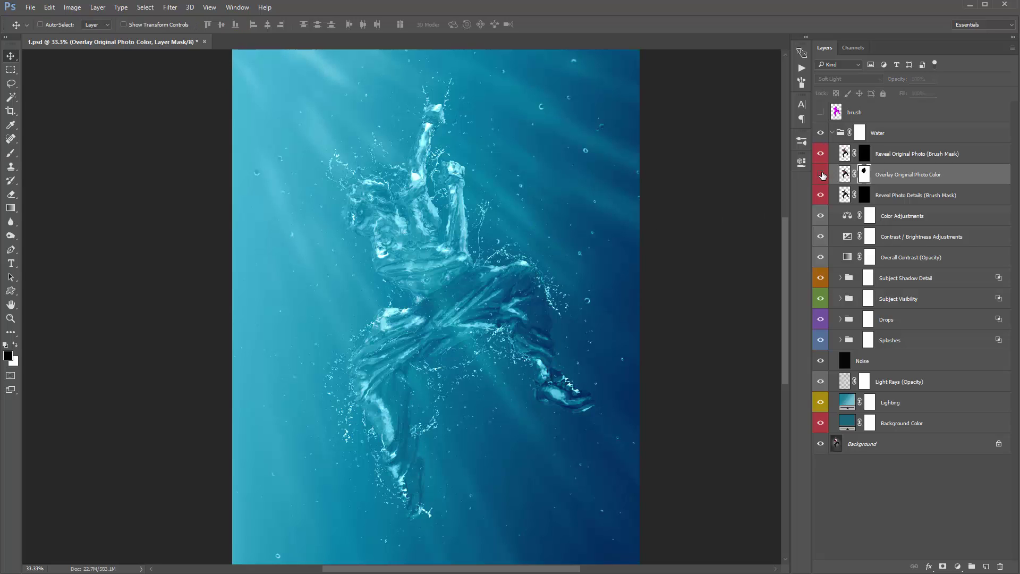
pyautogui.click(822, 174)
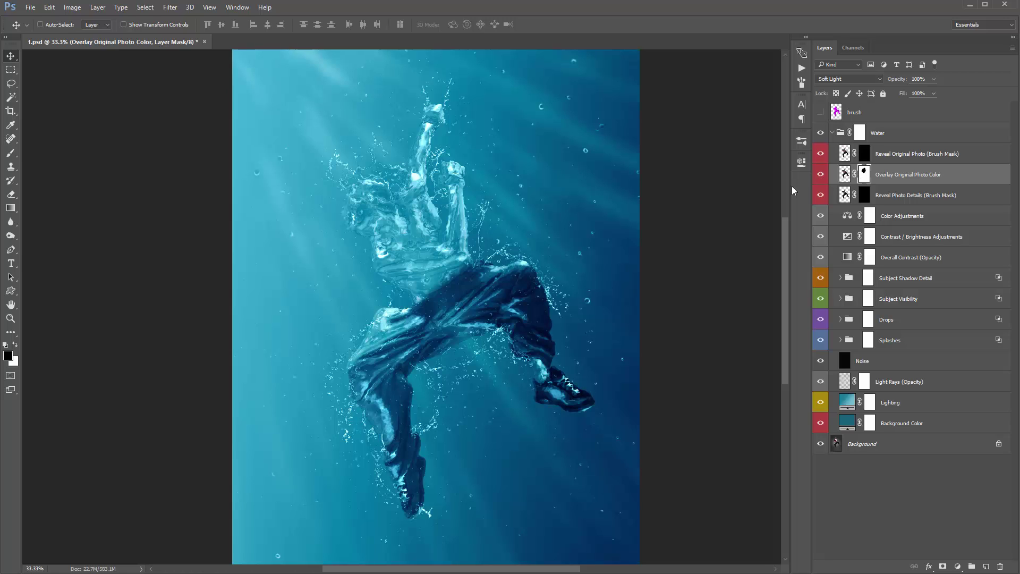
pyautogui.press('b')
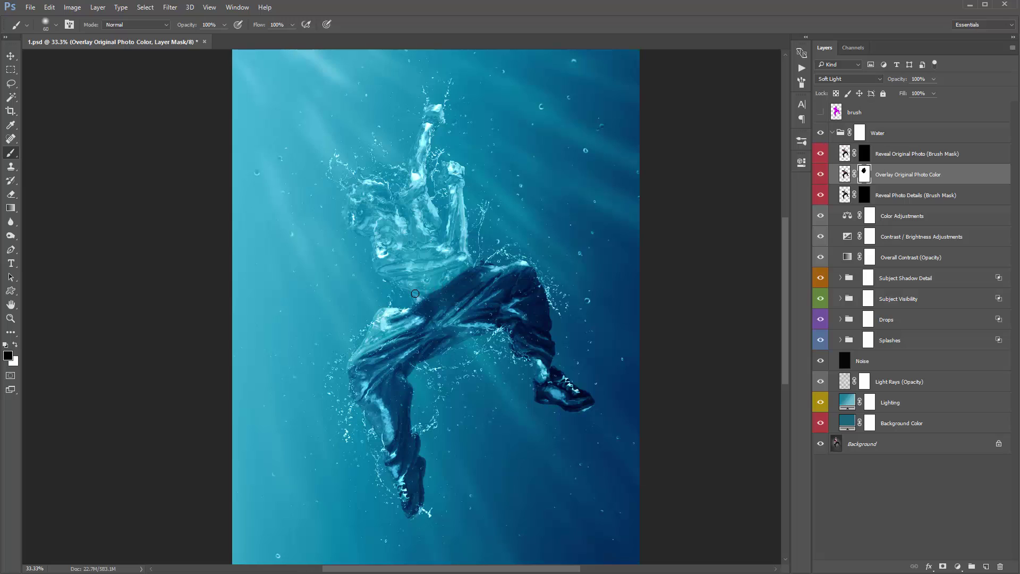
pyautogui.press('v')
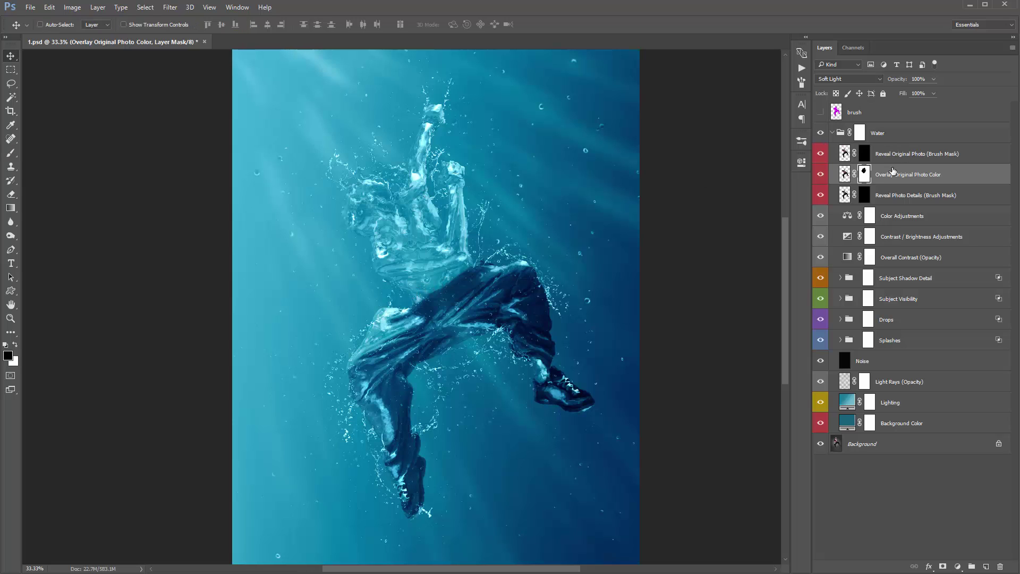
# Select the Reveal Original Photo (Brush Mask) layer's mask, disabling and re-enabling it to preview the unaltered dancer.
pyautogui.press('x')
pyautogui.click(896, 155)
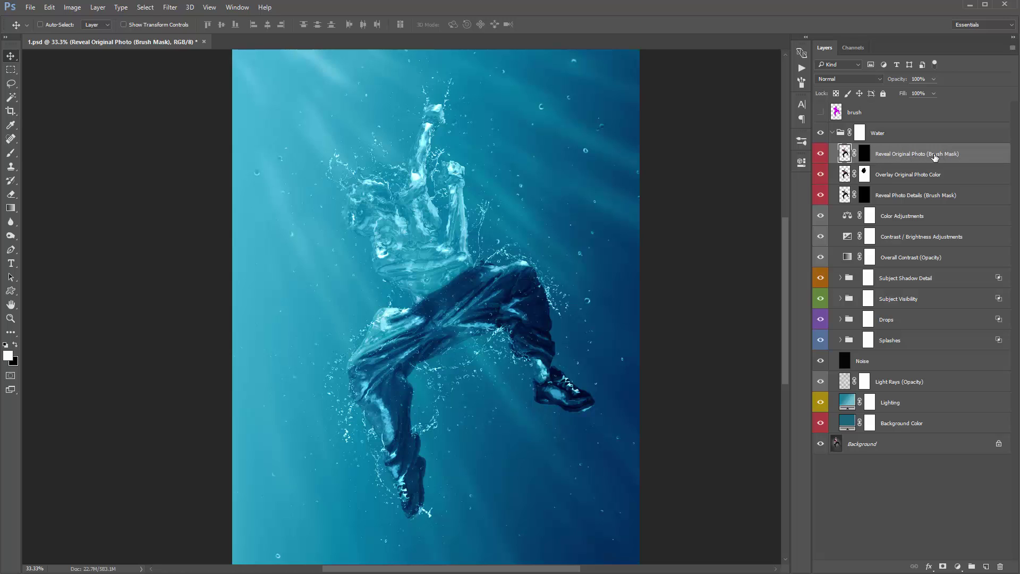
pyautogui.click(864, 159)
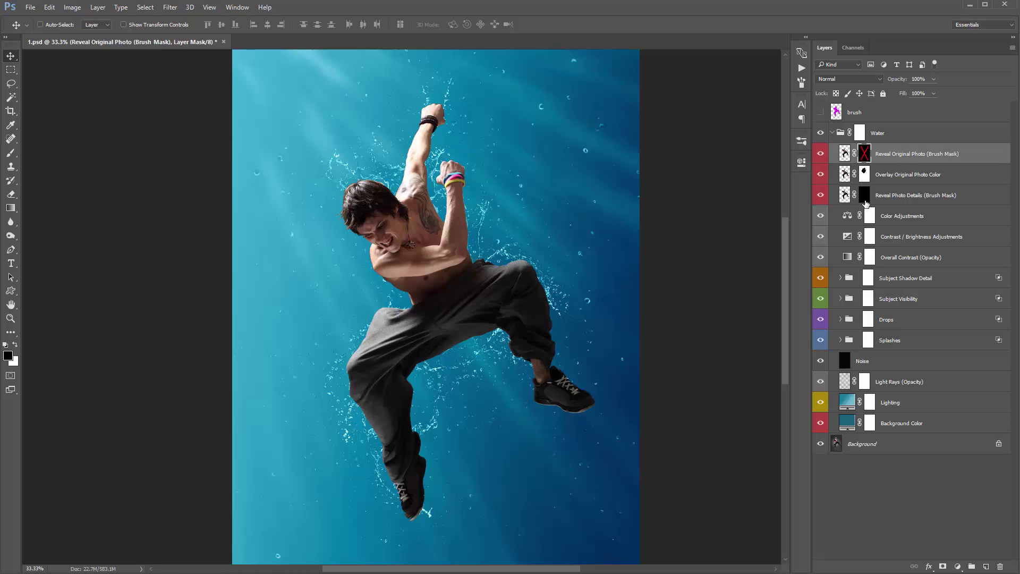
pyautogui.keyDown('shift'); pyautogui.click(865, 157); pyautogui.keyUp('shift')
# Try painting white on the Reveal Original Photo mask over the dancer's head, chest and trousers with a 400 px brush, and undo the stroke.
pyautogui.press('b')
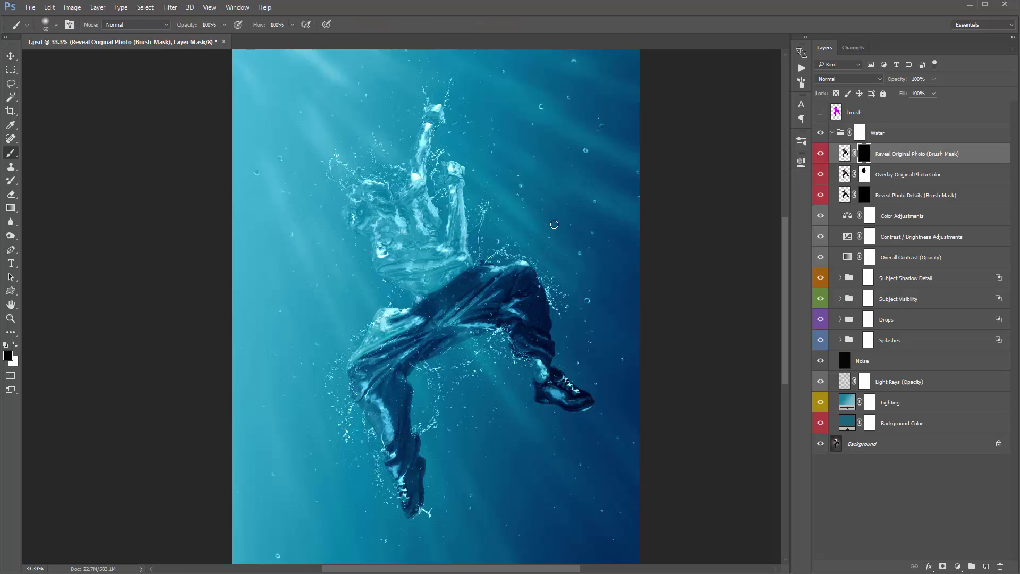
pyautogui.press('x')
pyautogui.press(']')
pyautogui.press(']')
pyautogui.press(']')
pyautogui.press(']')
pyautogui.press(']')
pyautogui.press(']')
pyautogui.press(']')
pyautogui.press(']')
pyautogui.press(']')
pyautogui.moveTo(359, 218)
pyautogui.mouseDown()
pyautogui.moveTo(382, 222)
pyautogui.moveTo(376, 252)
pyautogui.moveTo(418, 259)
pyautogui.moveTo(392, 270)
pyautogui.moveTo(421, 259)
pyautogui.moveTo(544, 353)
pyautogui.moveTo(427, 346)
pyautogui.mouseUp()
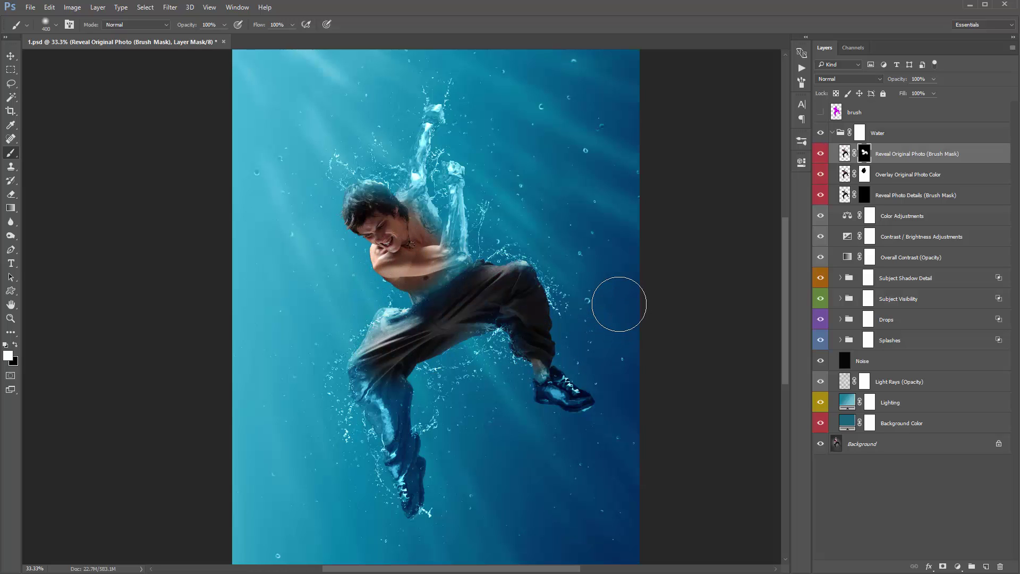
pyautogui.hotkey('ctrl', 'z')
# Switch the Reveal Original Photo mask off and on again to compare the photo with the water figure.
pyautogui.keyDown('shift'); pyautogui.click(864, 153); pyautogui.keyUp('shift')
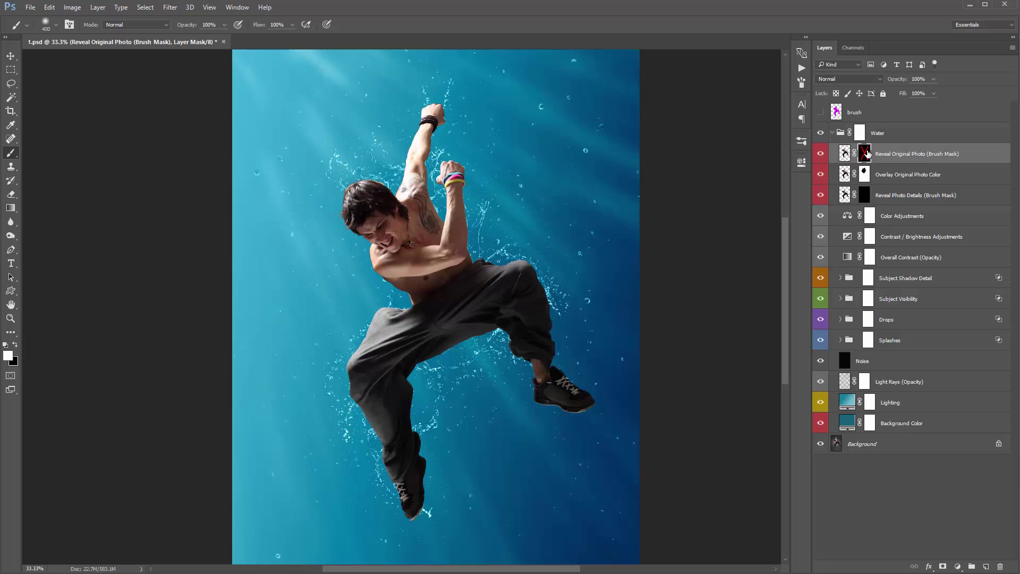
pyautogui.keyDown('shift'); pyautogui.click(865, 154); pyautogui.keyUp('shift')
pyautogui.press('v')
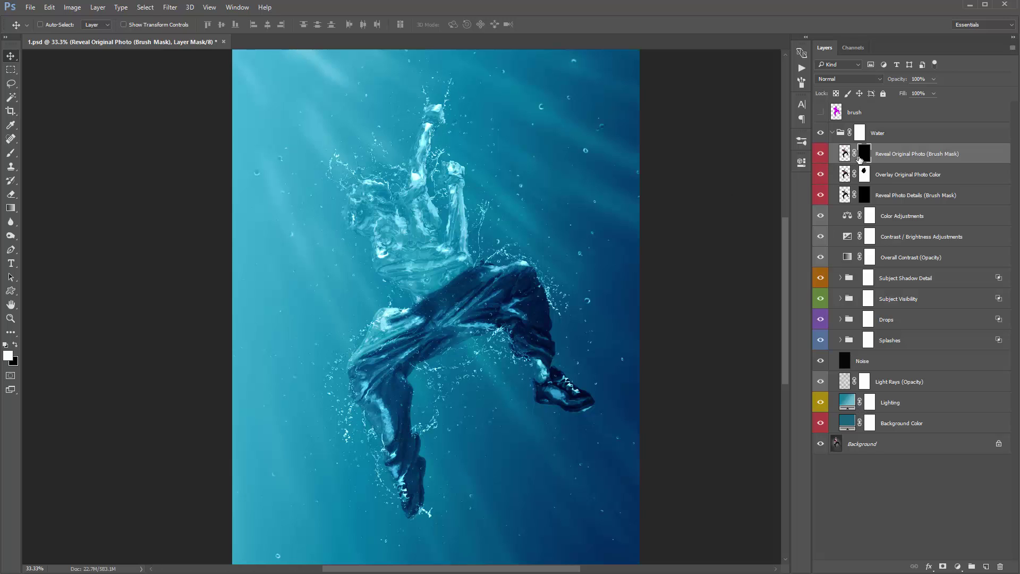
pyautogui.keyDown('shift'); pyautogui.click(863, 156); pyautogui.keyUp('shift')
# Hide the Overlay Original Photo Color layer.
pyautogui.click(887, 179)
pyautogui.click(898, 200)
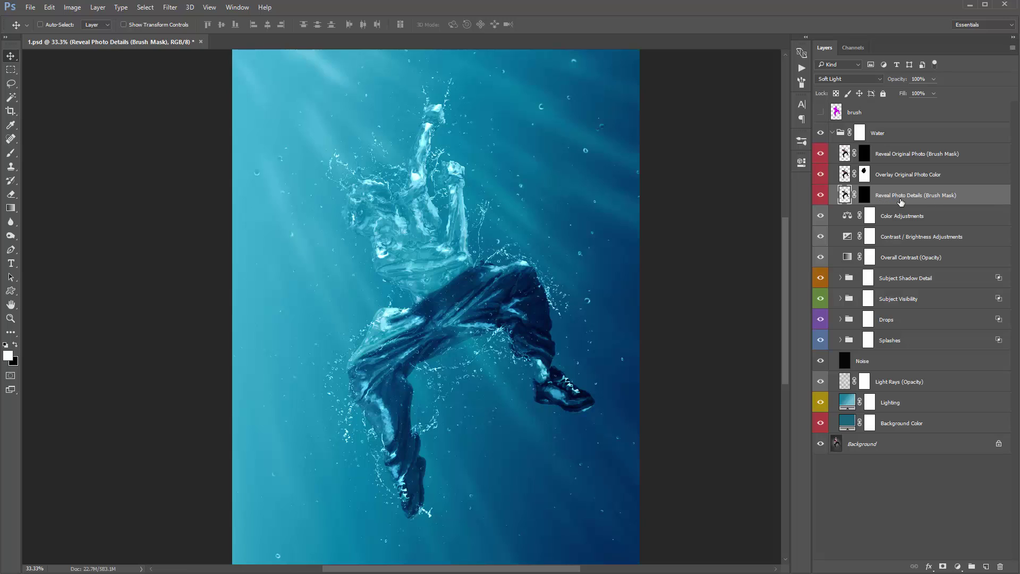
pyautogui.click(911, 181)
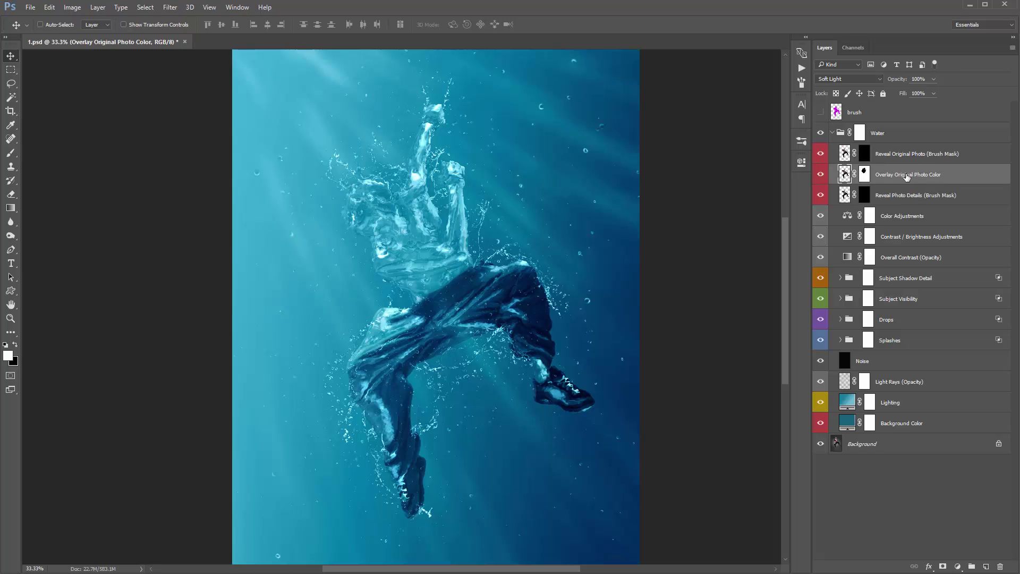
pyautogui.click(821, 174)
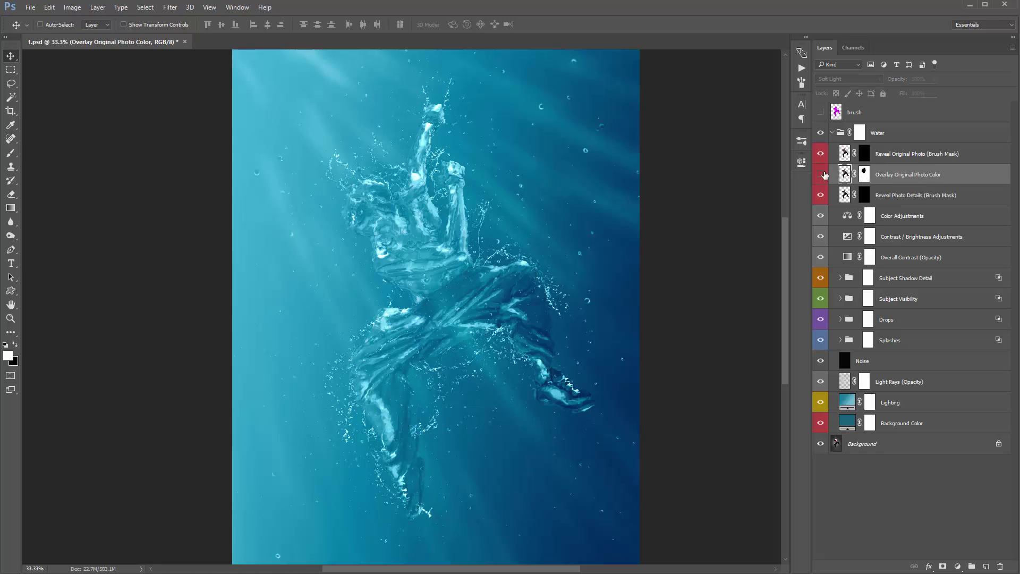
# Paint white on the Reveal Photo Details (Brush Mask) mask over the dancer's head, torso and trousers with the 400 px brush.
pyautogui.click(866, 196)
pyautogui.press('b')
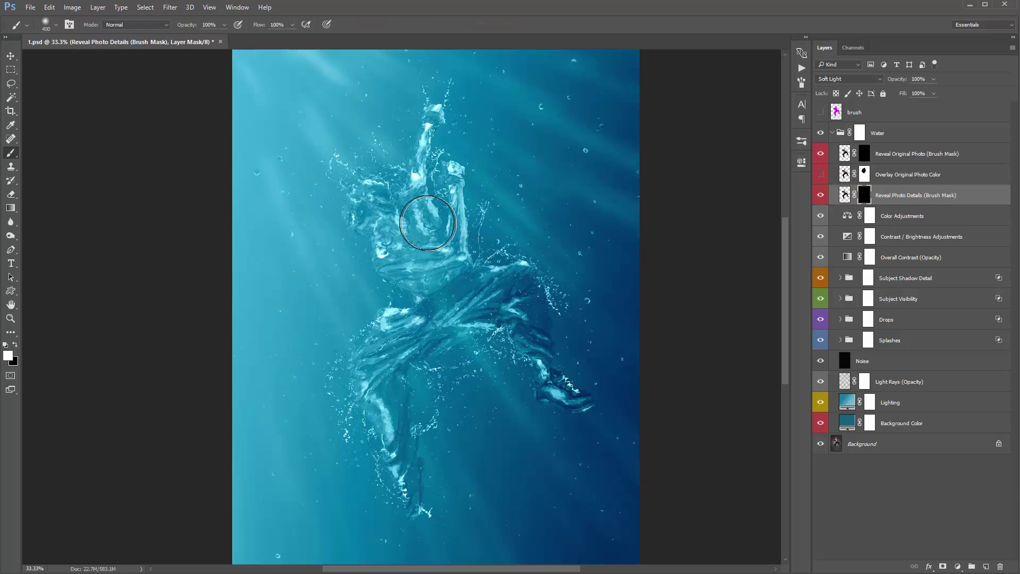
pyautogui.moveTo(377, 230)
pyautogui.mouseDown()
pyautogui.moveTo(389, 258)
pyautogui.moveTo(416, 278)
pyautogui.moveTo(374, 213)
pyautogui.mouseUp()
pyautogui.moveTo(367, 332)
pyautogui.mouseDown()
pyautogui.moveTo(367, 354)
pyautogui.moveTo(487, 329)
pyautogui.moveTo(484, 307)
pyautogui.moveTo(492, 329)
pyautogui.moveTo(434, 336)
pyautogui.moveTo(431, 348)
pyautogui.moveTo(385, 338)
pyautogui.moveTo(337, 375)
pyautogui.mouseUp()
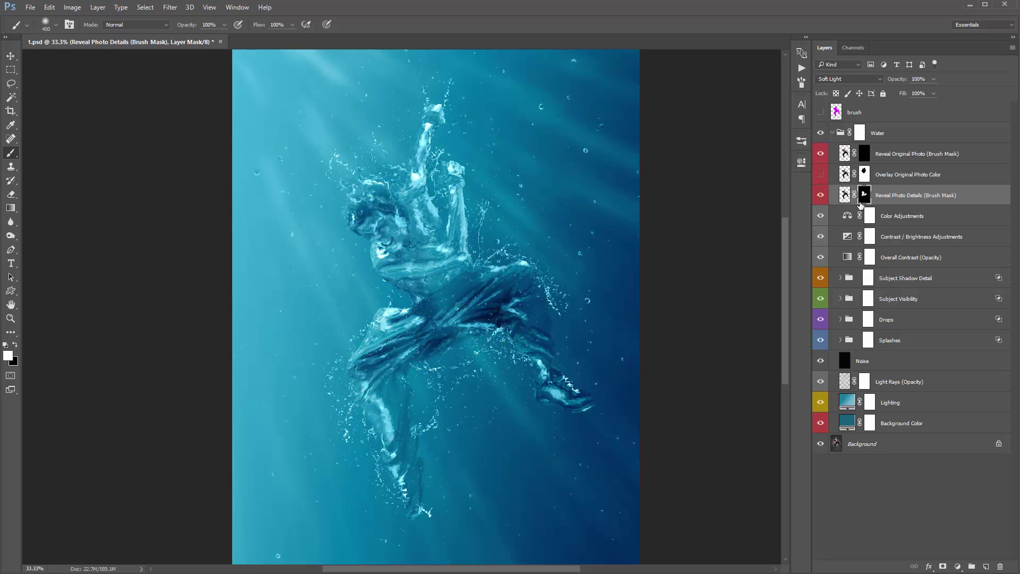
# Alternate the visibility of the Reveal Photo Details and Overlay Original Photo Color layers to compare their effects.
pyautogui.click(821, 195)
pyautogui.click(821, 175)
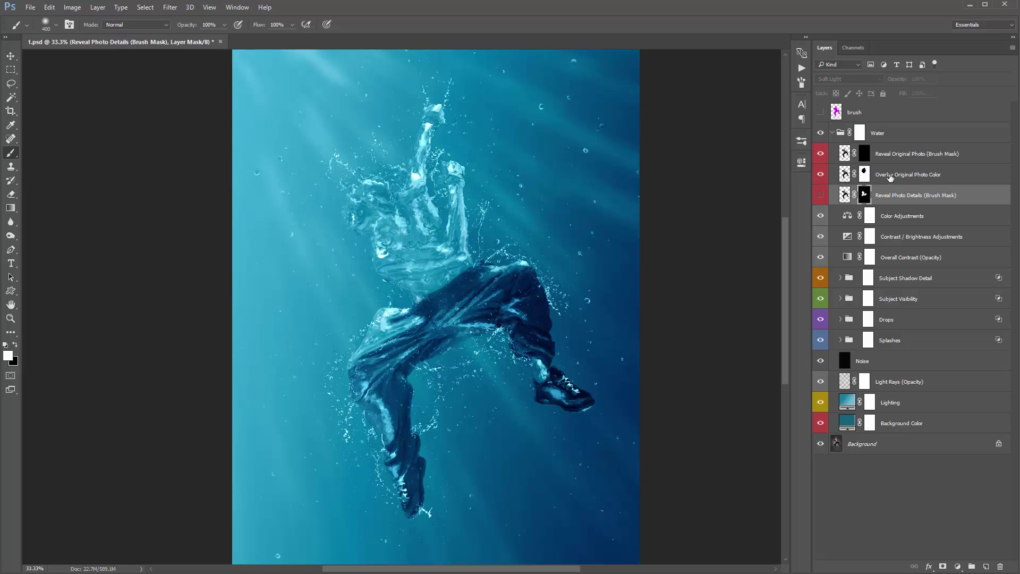
pyautogui.click(821, 175)
pyautogui.click(820, 195)
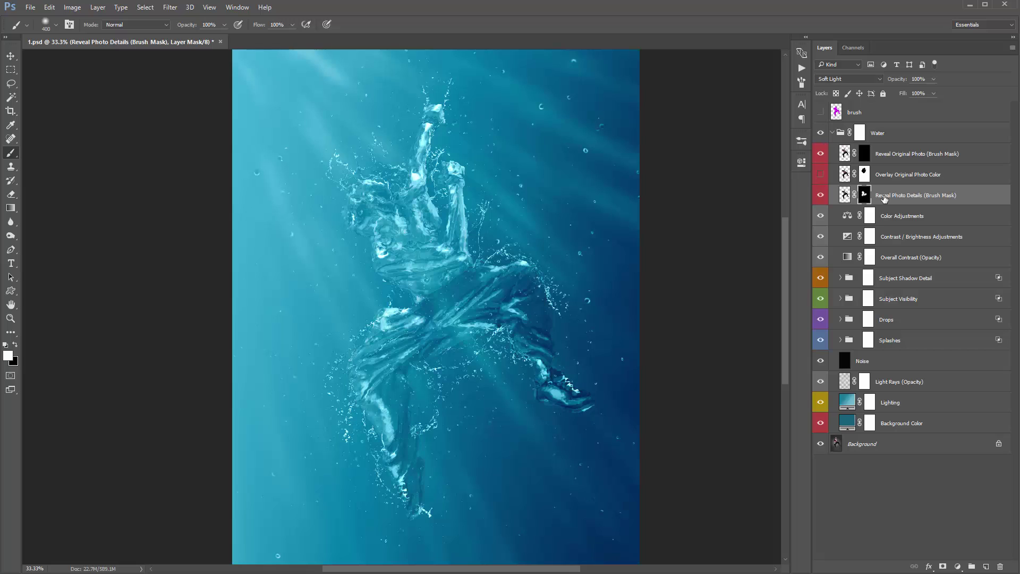
# Apply white over the dancer's face on the Reveal Photo Details mask with a 600 px brush, undoing a dab made on the layer itself.
pyautogui.click(886, 197)
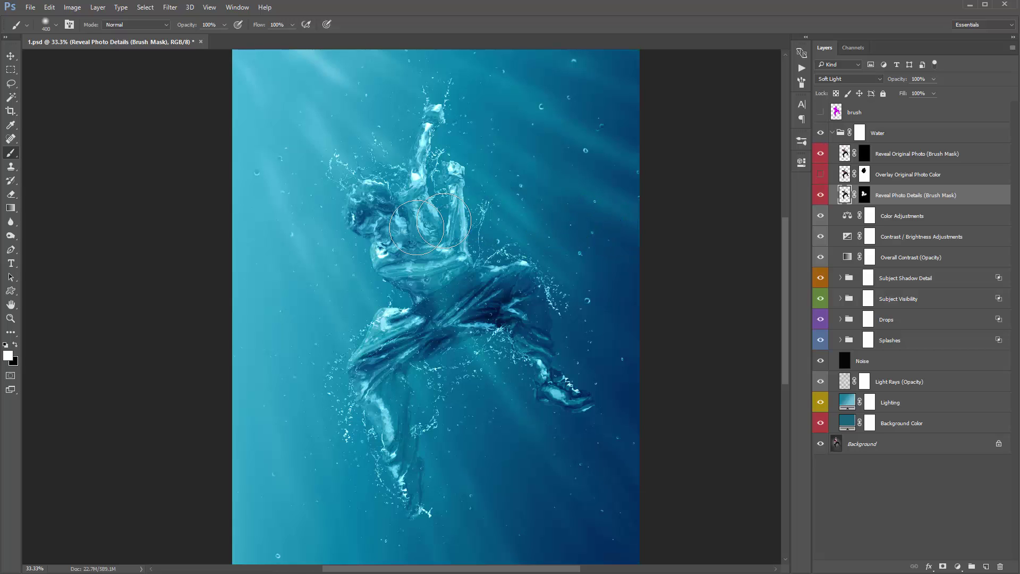
pyautogui.press(']')
pyautogui.click(376, 240)
pyautogui.hotkey('ctrl', 'z')
pyautogui.hotkey('ctrl', '\\')
pyautogui.click(378, 245)
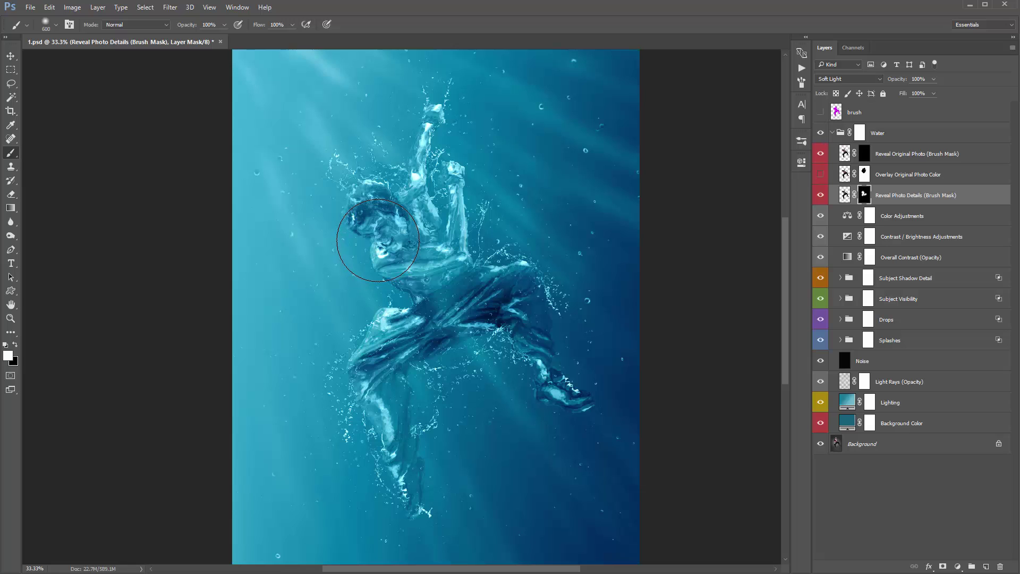
# Paint black over the dancer's torso and trousers on the Reveal Photo Details mask, leaving only the head revealed.
pyautogui.press('x')
pyautogui.moveTo(350, 355)
pyautogui.mouseDown()
pyautogui.moveTo(420, 350)
pyautogui.moveTo(603, 282)
pyautogui.moveTo(542, 286)
pyautogui.moveTo(534, 330)
pyautogui.moveTo(548, 394)
pyautogui.moveTo(513, 387)
pyautogui.moveTo(521, 327)
pyautogui.moveTo(390, 330)
pyautogui.mouseUp()
pyautogui.press('v')
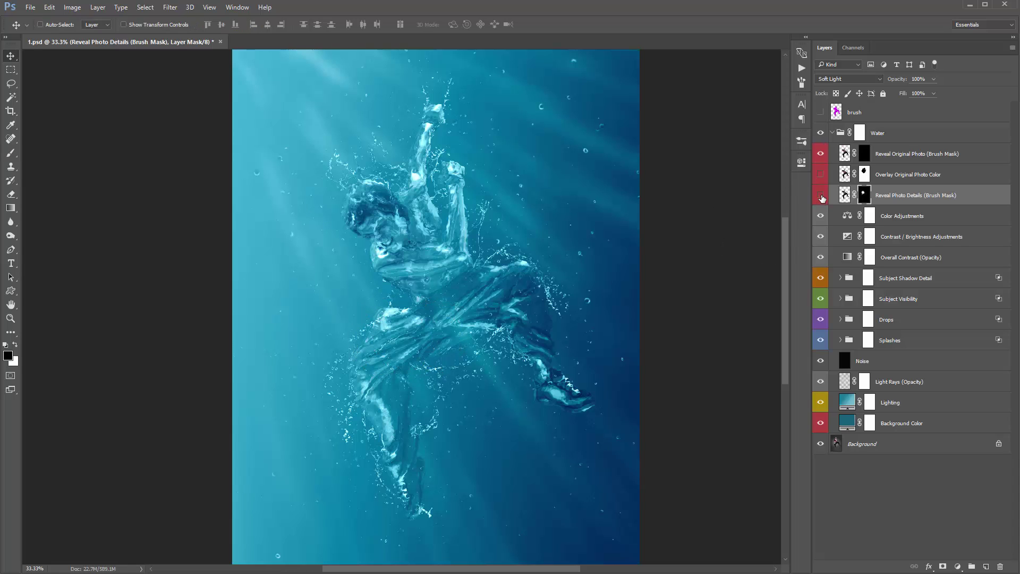
# Toggle the visibility of the Reveal Photo Details layer to compare its effect on the dancer's head.
pyautogui.click(821, 197)
pyautogui.click(822, 197)
pyautogui.click(822, 196)
pyautogui.click(822, 197)
# Turn the Overlay Original Photo Color layer's visibility back on, comparing the image with and without it.
pyautogui.click(820, 174)
pyautogui.click(821, 175)
pyautogui.click(820, 174)
pyautogui.click(845, 174)
pyautogui.click(820, 174)
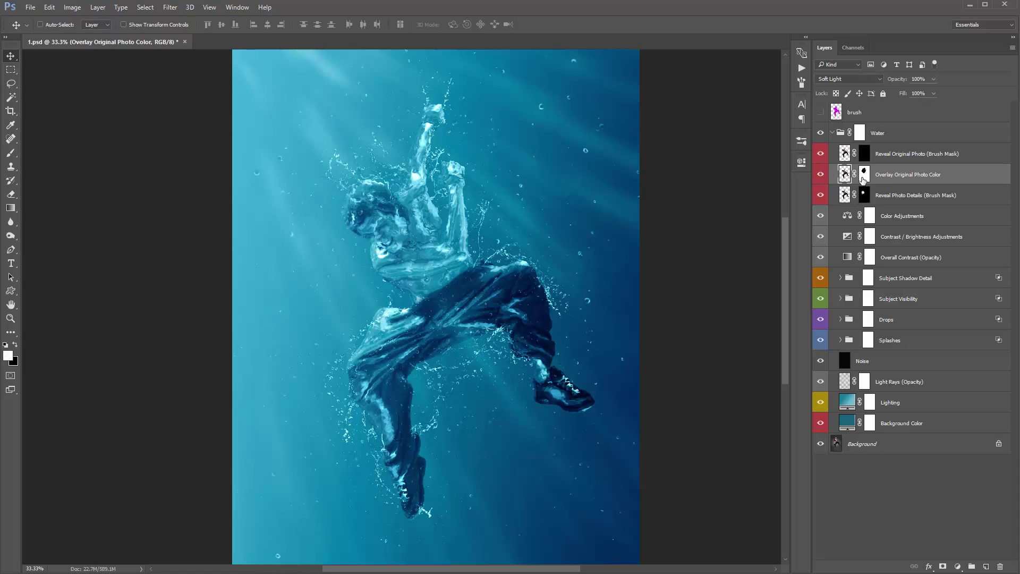
# Lower the Reveal Photo Details (Brush Mask) layer's opacity to 63%.
pyautogui.click(898, 195)
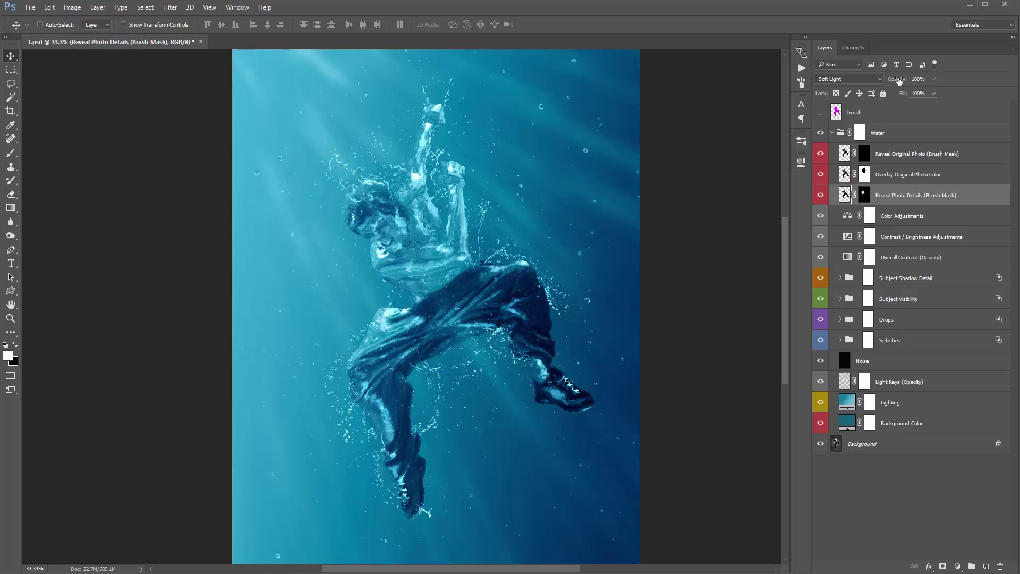
pyautogui.moveTo(901, 80); pyautogui.dragTo(678, 87)
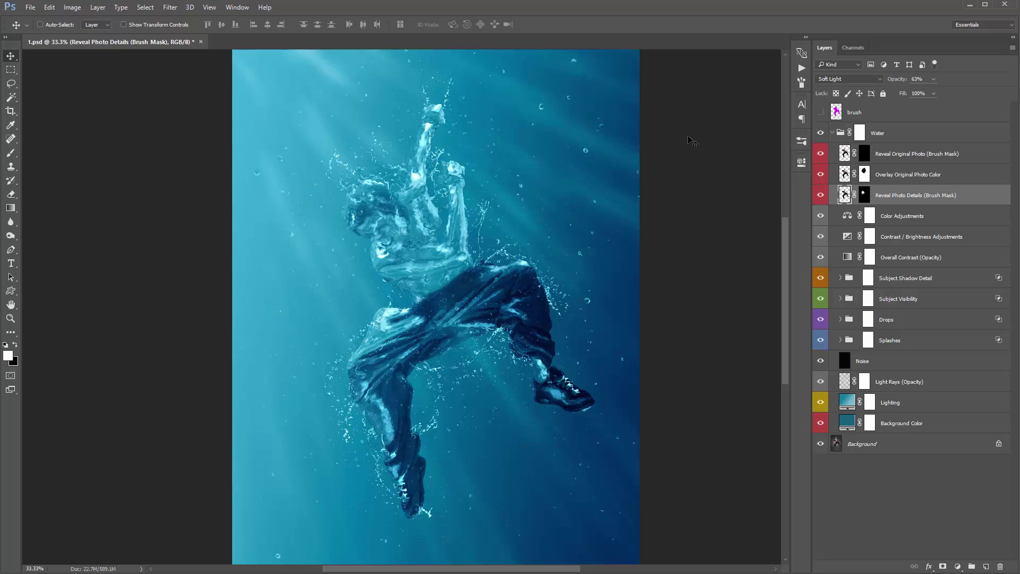
# Examine the Color Balance settings of the Color Adjustments layer, including the midtone Cyan–Red balance and the available tone ranges.
pyautogui.click(875, 219)
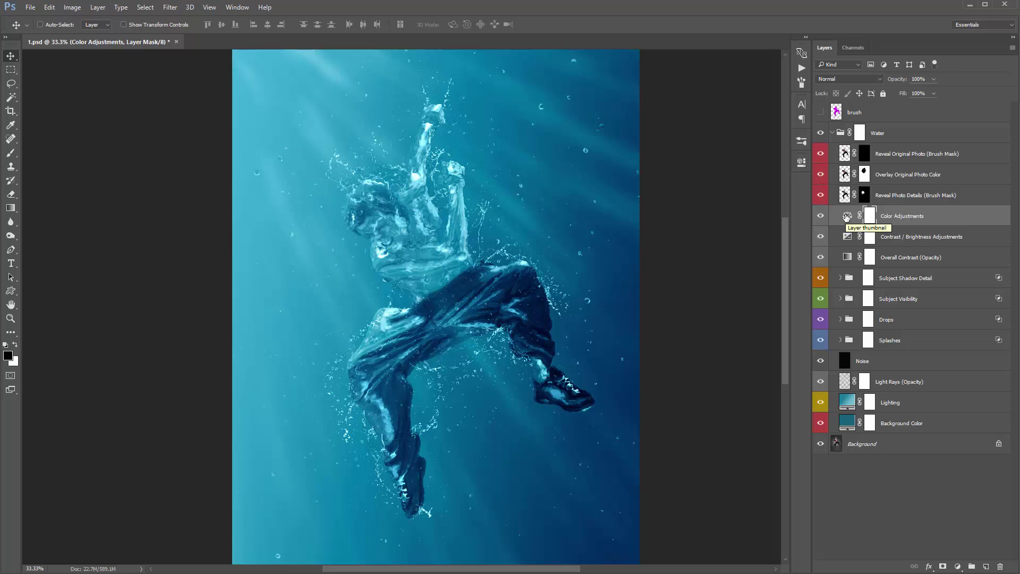
pyautogui.doubleClick(847, 217)
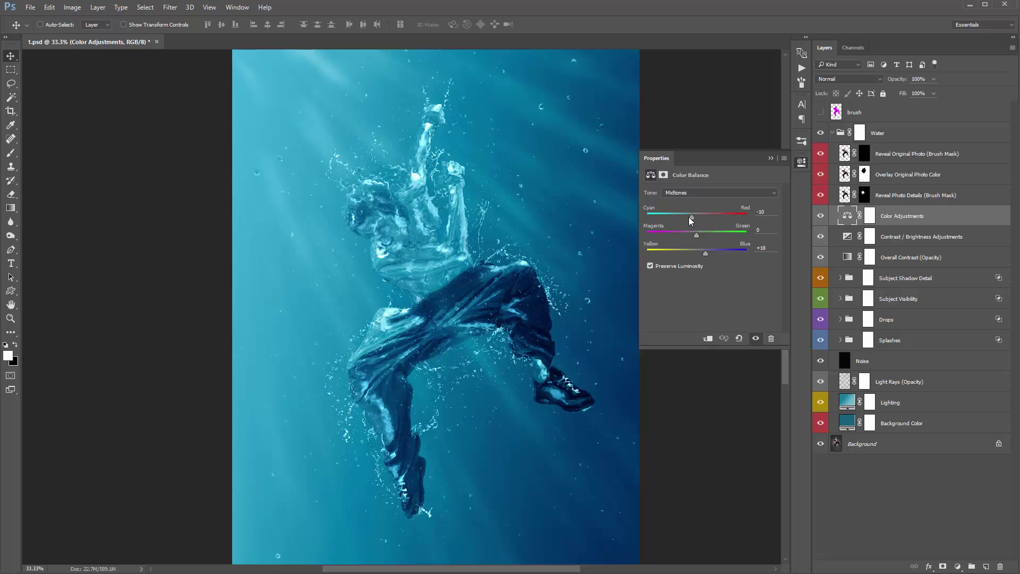
pyautogui.moveTo(687, 217)
pyautogui.mouseDown()
pyautogui.moveTo(713, 220)
pyautogui.moveTo(696, 219)
pyautogui.mouseUp()
pyautogui.click(691, 193)
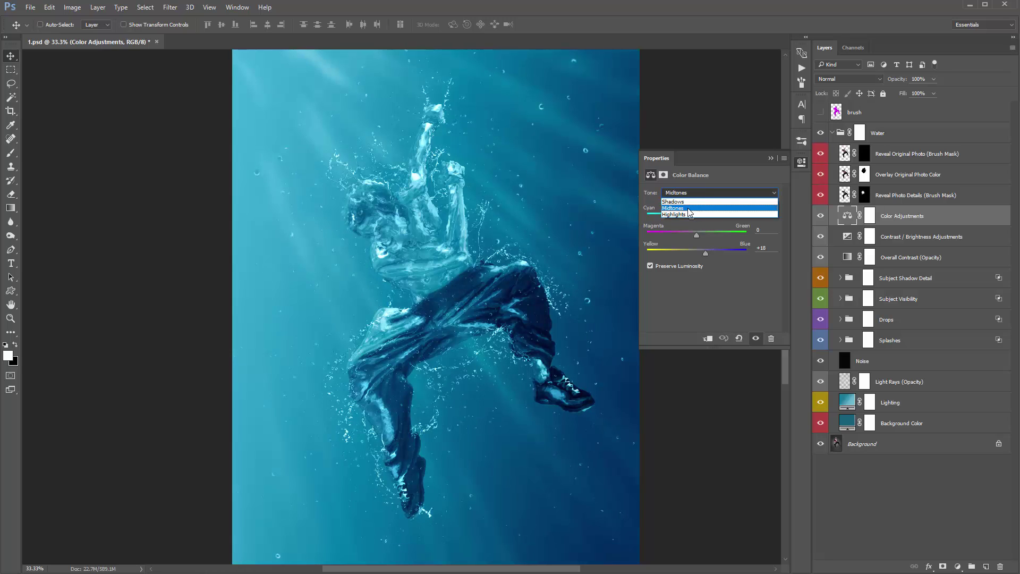
pyautogui.click(703, 182)
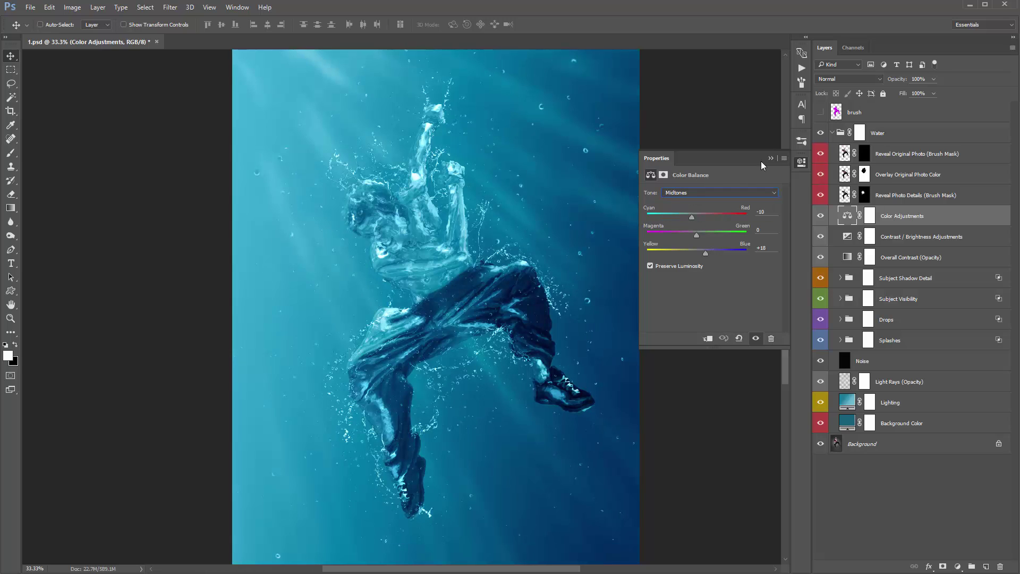
pyautogui.click(773, 157)
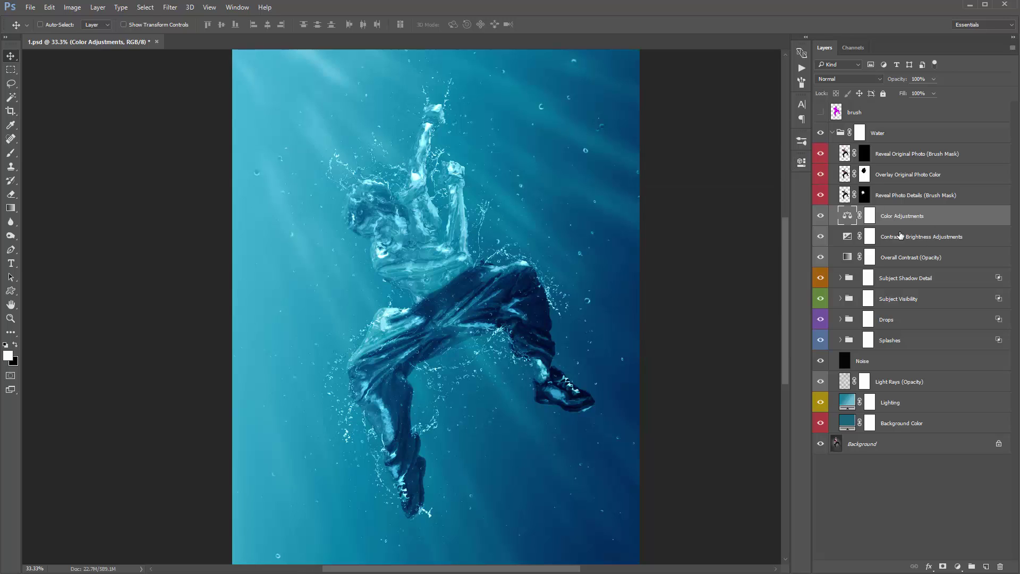
# Compare the image with and without the Contrast / Brightness Adjustments layer and inspect its Exposure settings.
pyautogui.click(903, 238)
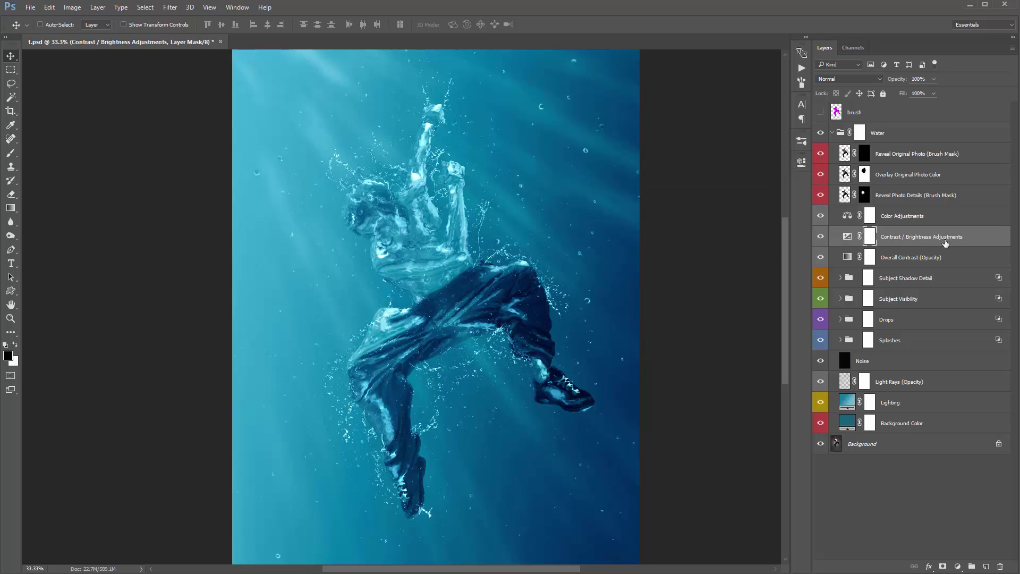
pyautogui.click(820, 237)
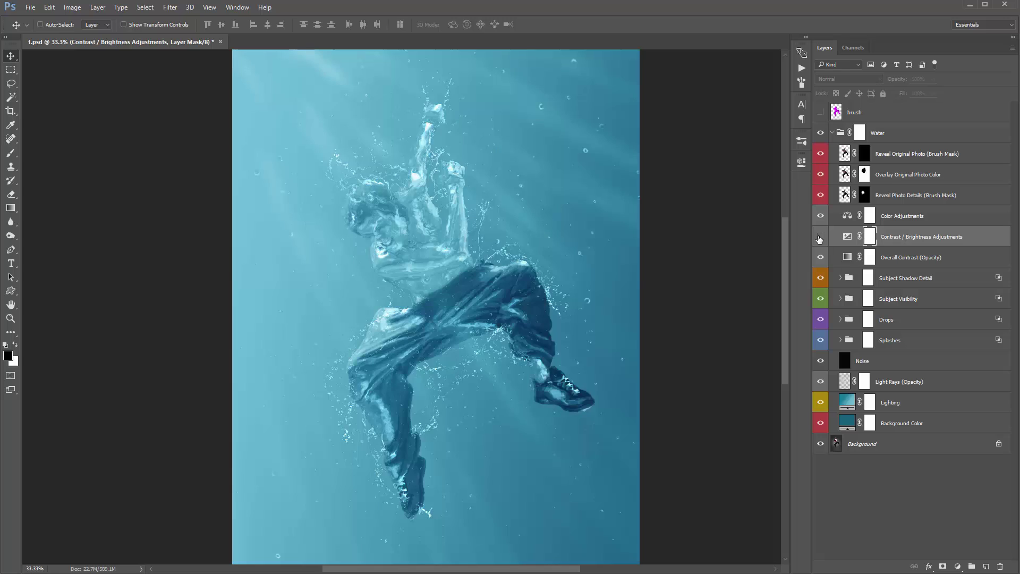
pyautogui.click(820, 237)
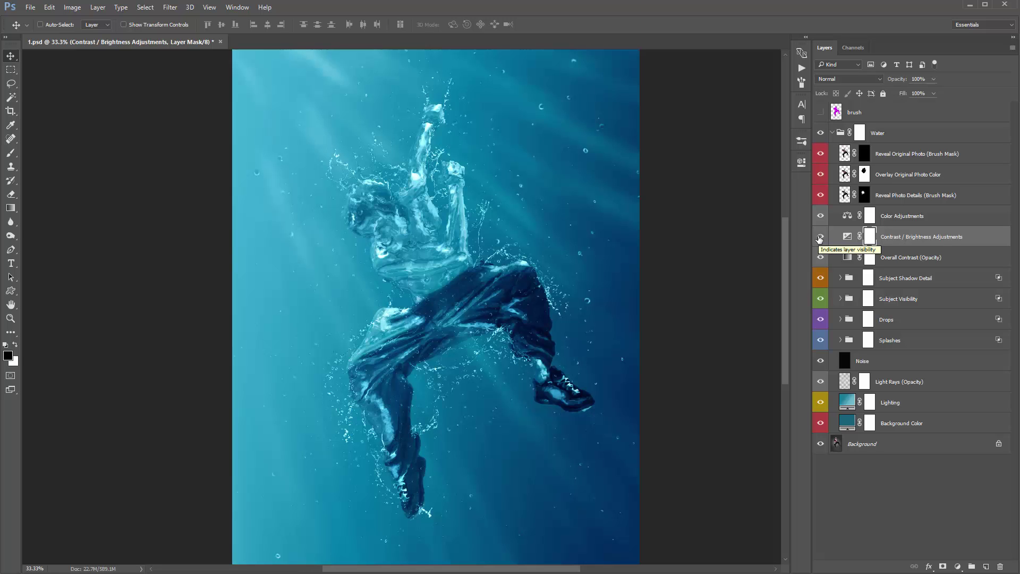
pyautogui.click(821, 237)
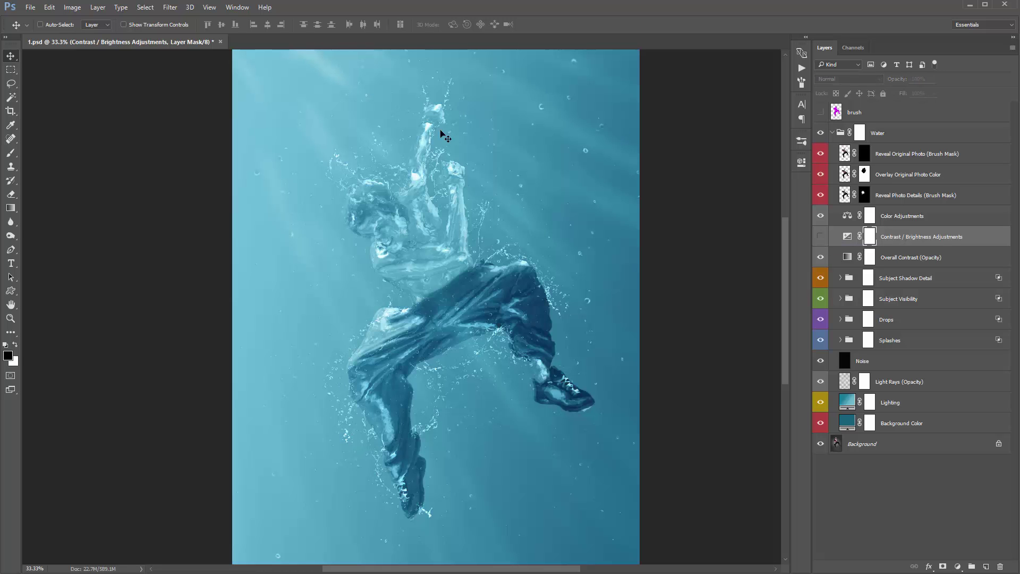
pyautogui.click(821, 237)
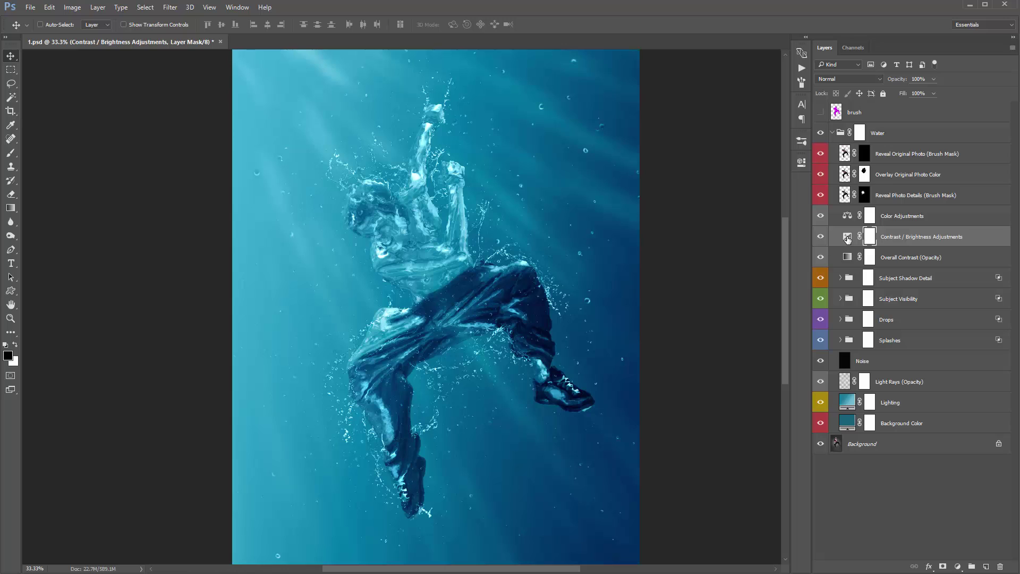
pyautogui.doubleClick(848, 237)
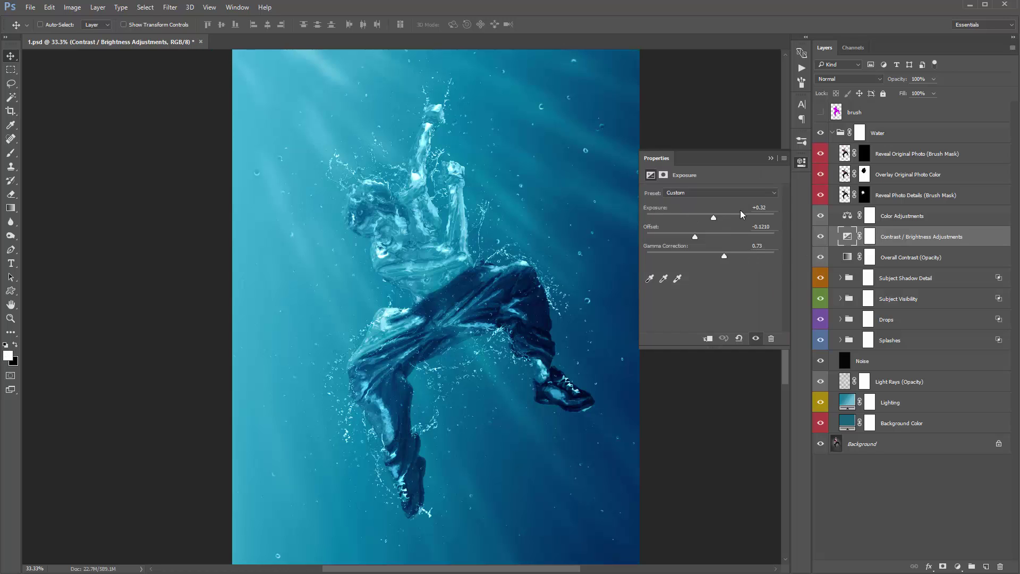
pyautogui.click(771, 159)
# Try the Overall Contrast (Opacity) layer at 71% opacity, and restore it to 30%.
pyautogui.click(869, 259)
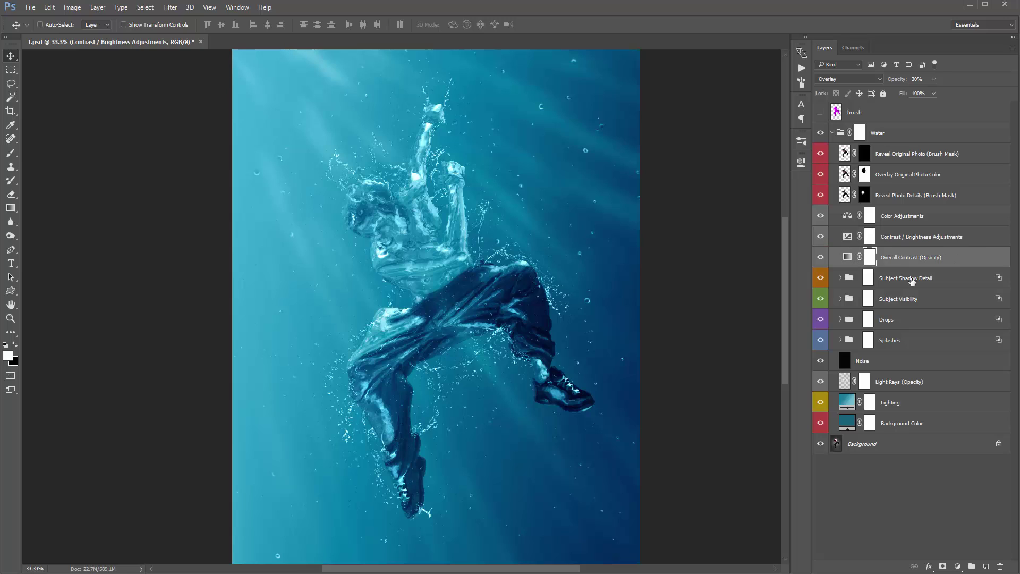
pyautogui.click(903, 237)
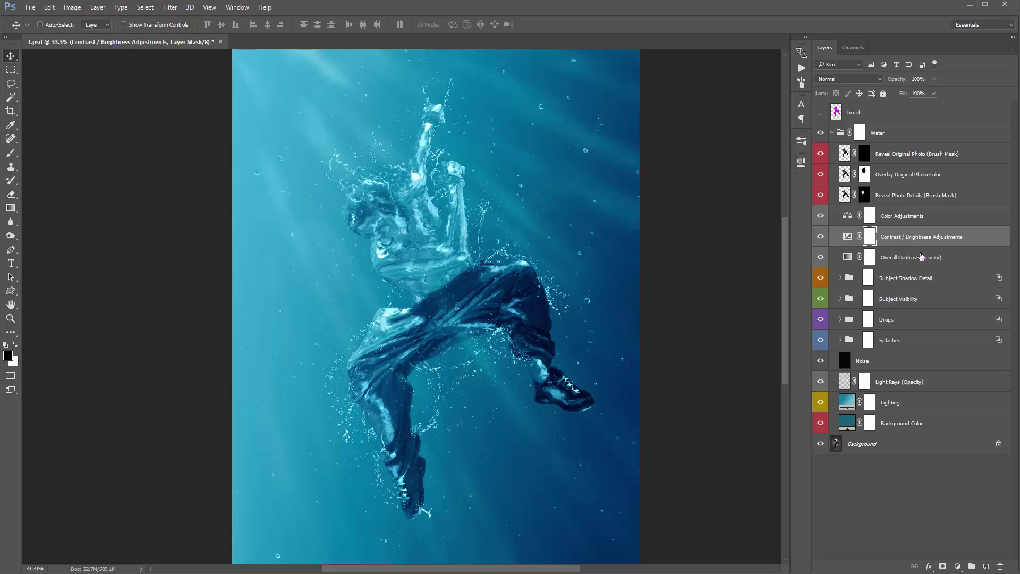
pyautogui.click(893, 263)
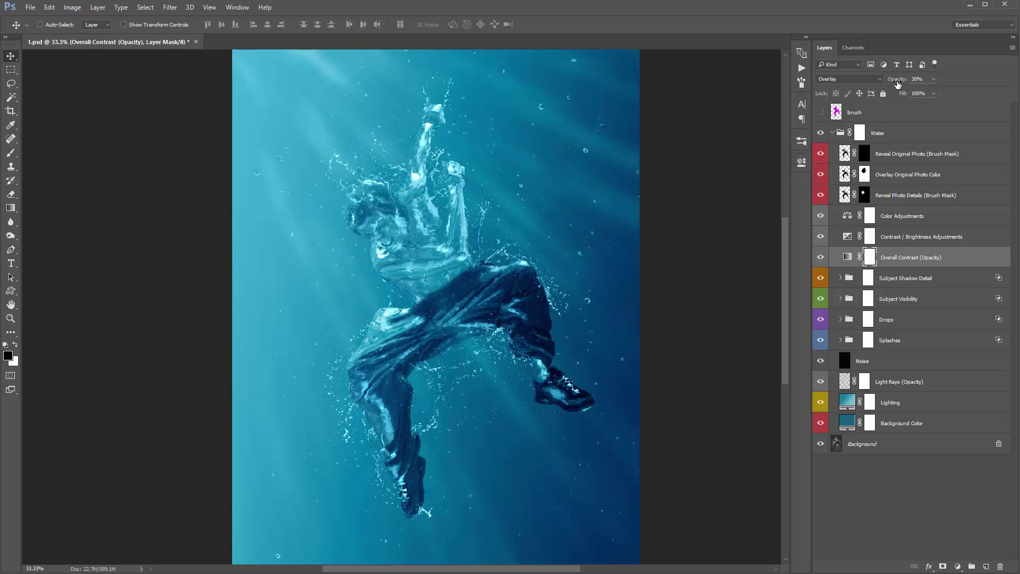
pyautogui.moveTo(899, 84); pyautogui.dragTo(173, 122)
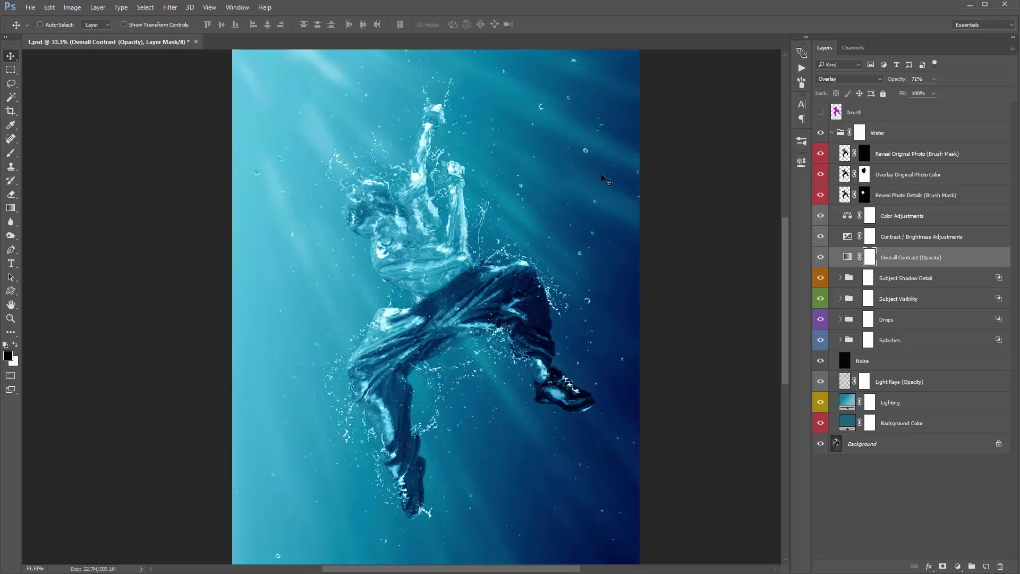
pyautogui.press('3')
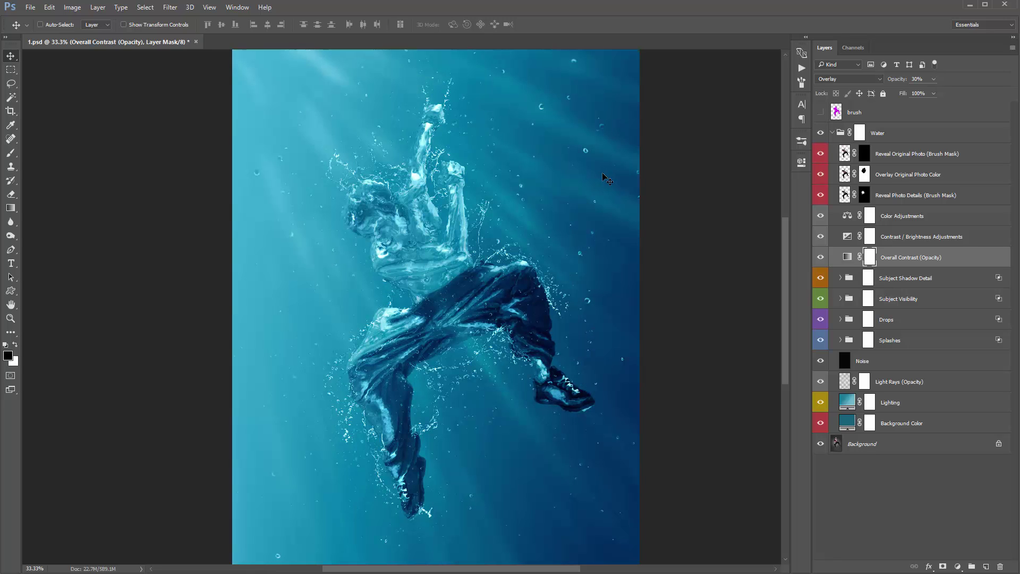
# Select the Subject Shadow Detail group and hide the Reveal Photo Details and Overlay Original Photo Color layers.
pyautogui.hotkey('ctrl', '-')
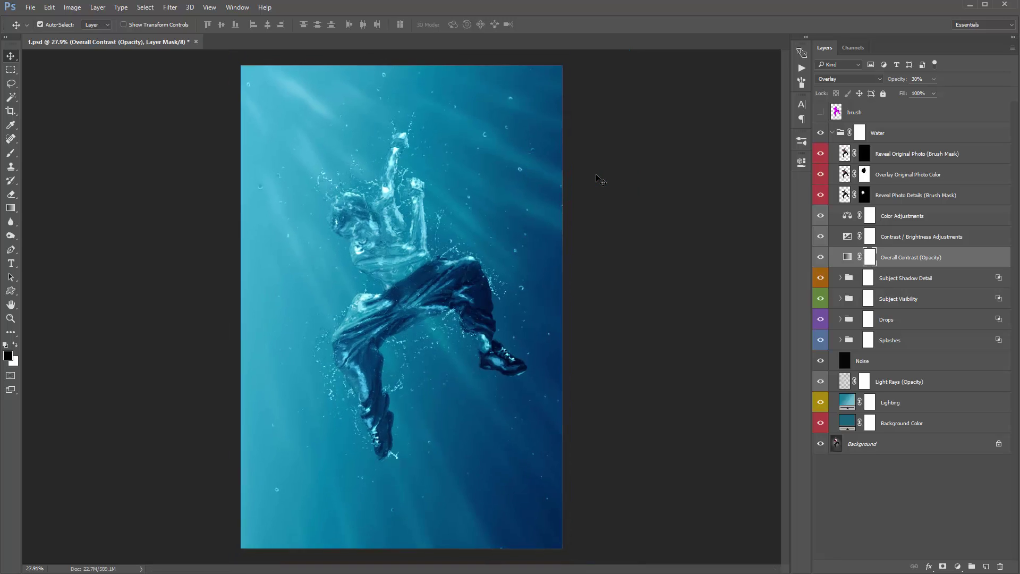
pyautogui.click(933, 283)
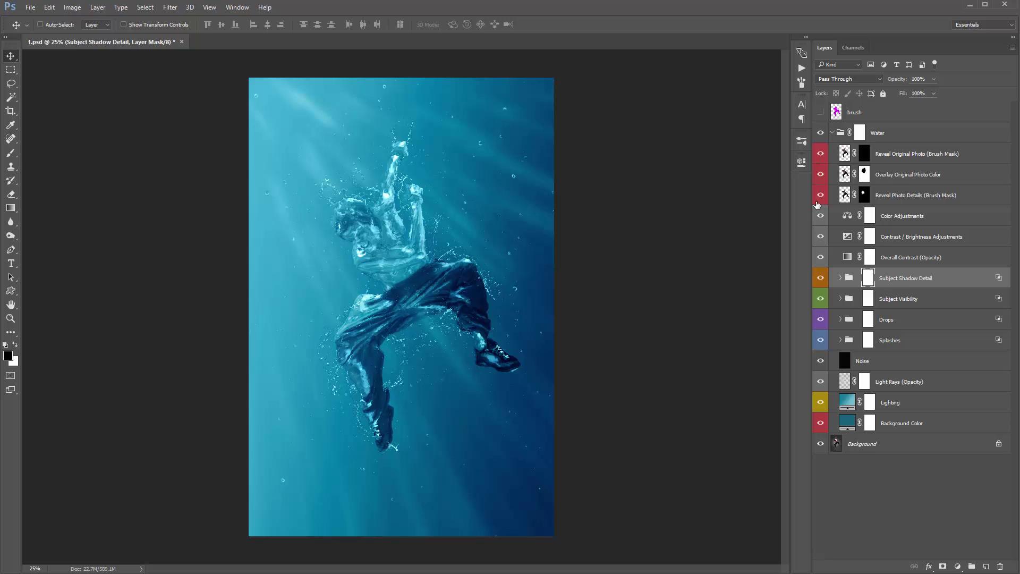
pyautogui.moveTo(819, 198); pyautogui.dragTo(819, 180)
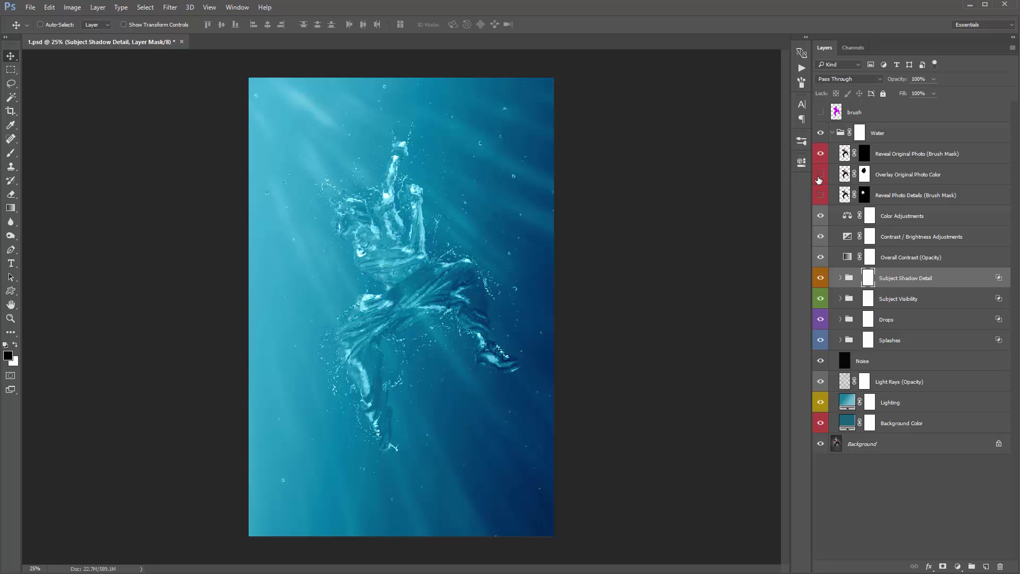
# Expand the Subject Shadow Detail group and set its Brightness/Contrast adjustment layer's brightness to -40.
pyautogui.click(838, 280)
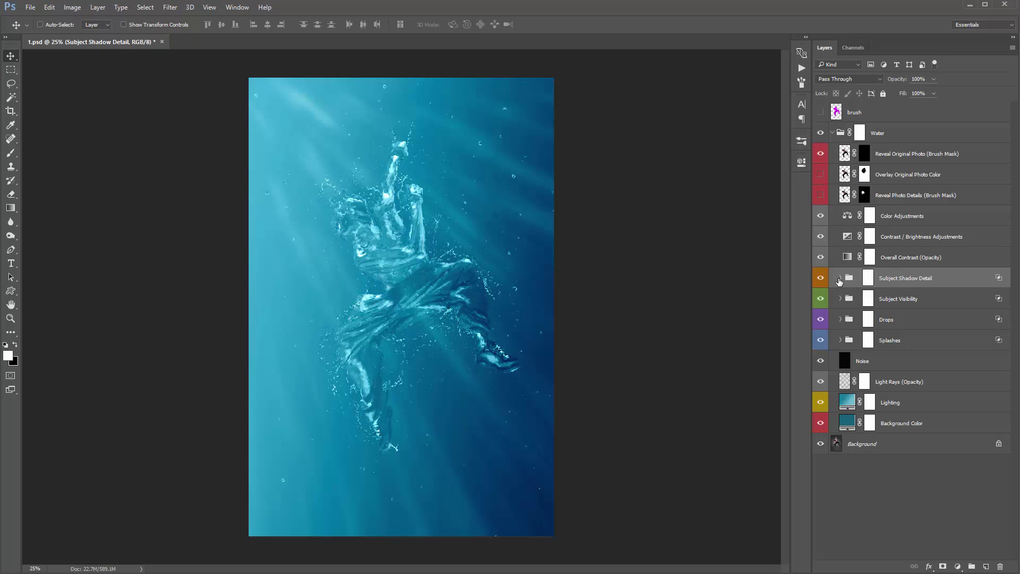
pyautogui.click(840, 280)
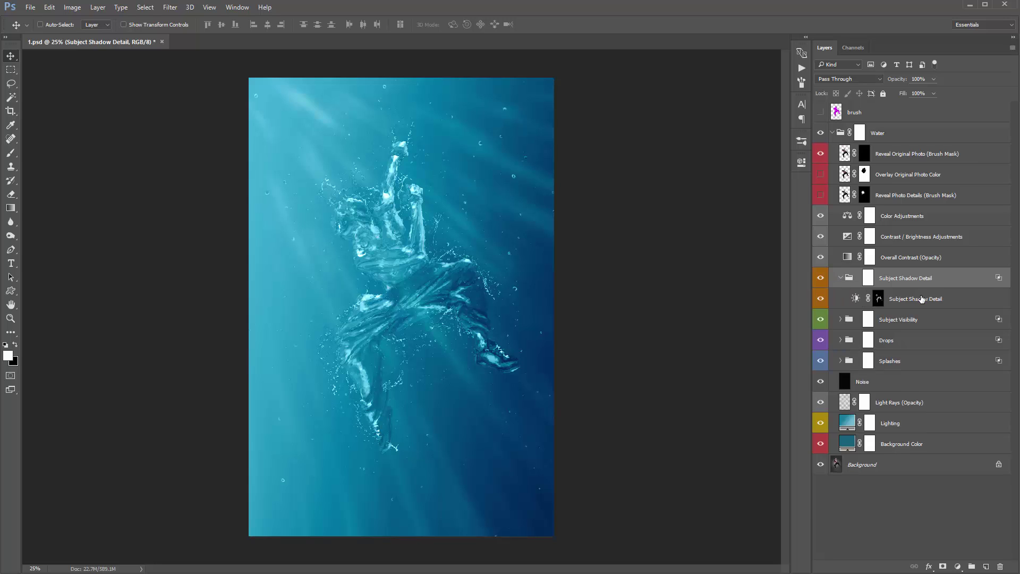
pyautogui.click(869, 299)
pyautogui.doubleClick(856, 300)
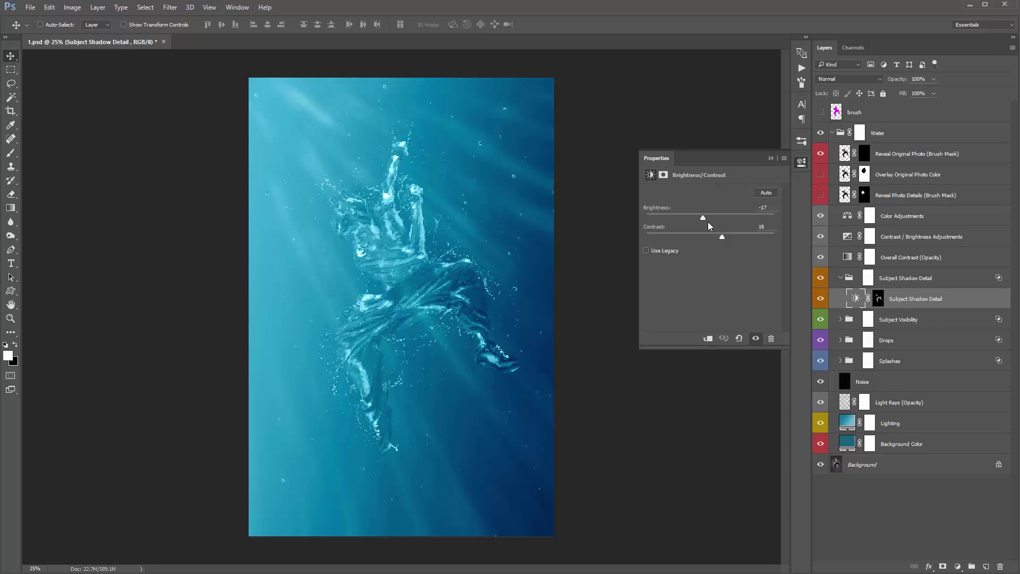
pyautogui.moveTo(703, 219)
pyautogui.mouseDown()
pyautogui.moveTo(712, 219)
pyautogui.moveTo(703, 222)
pyautogui.mouseUp()
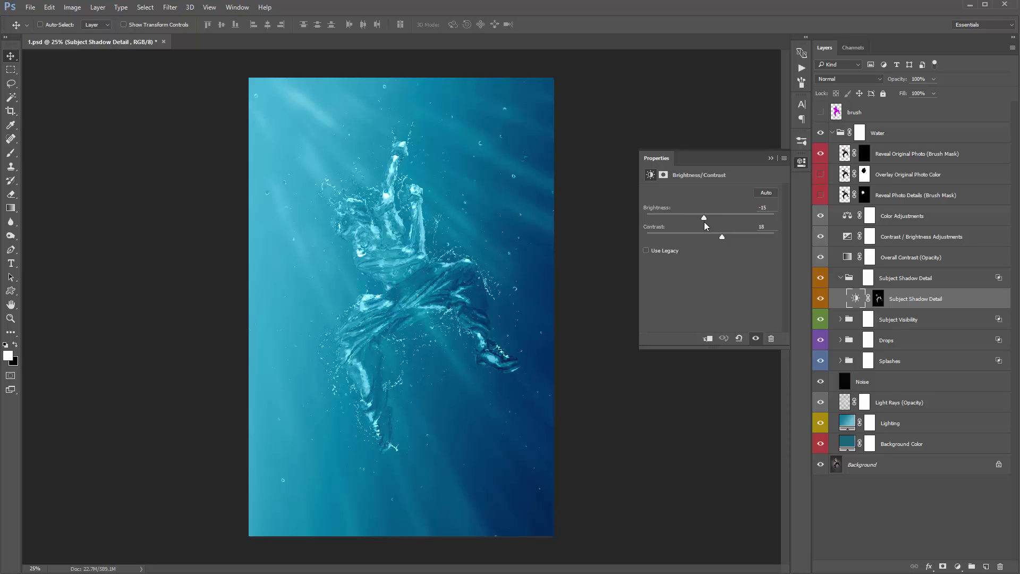
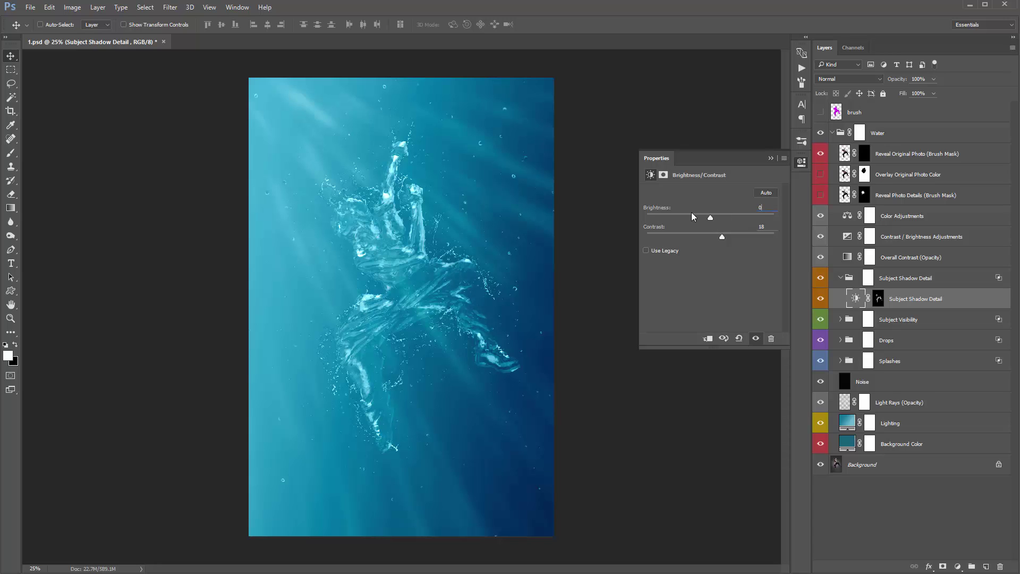
pyautogui.moveTo(711, 218); pyautogui.dragTo(702, 218)
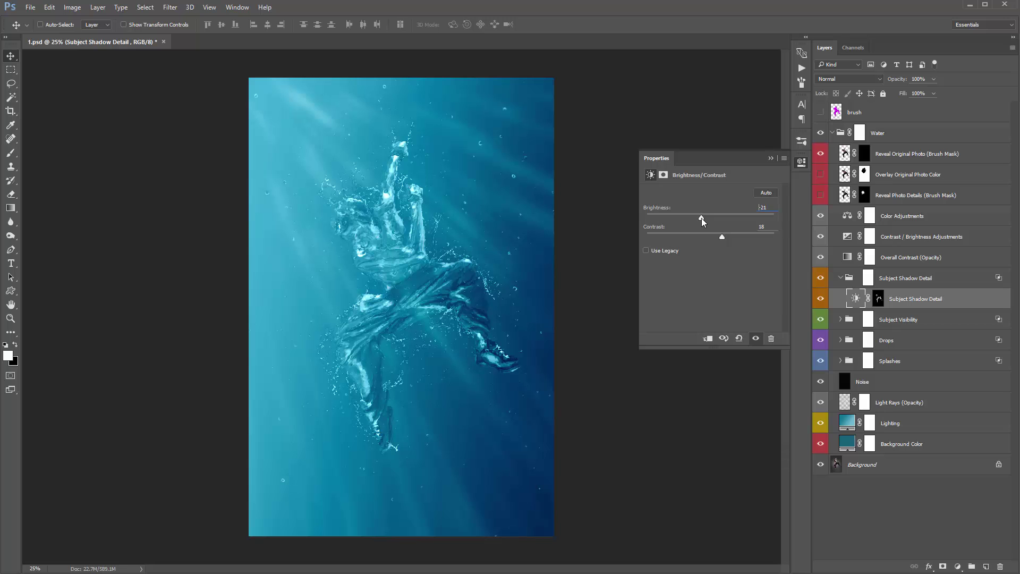
pyautogui.click(770, 158)
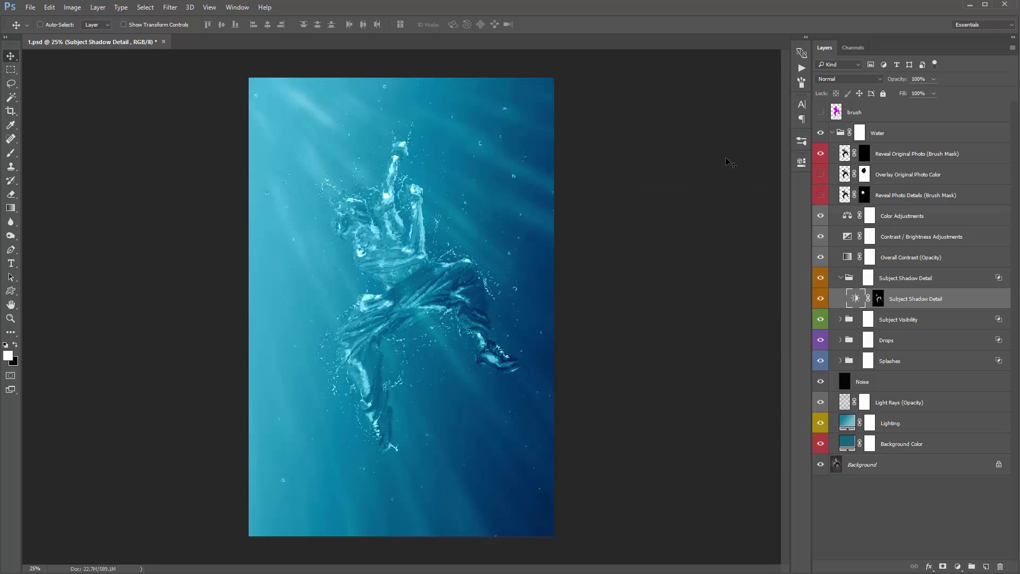
pyautogui.hotkey('ctrl', '+')
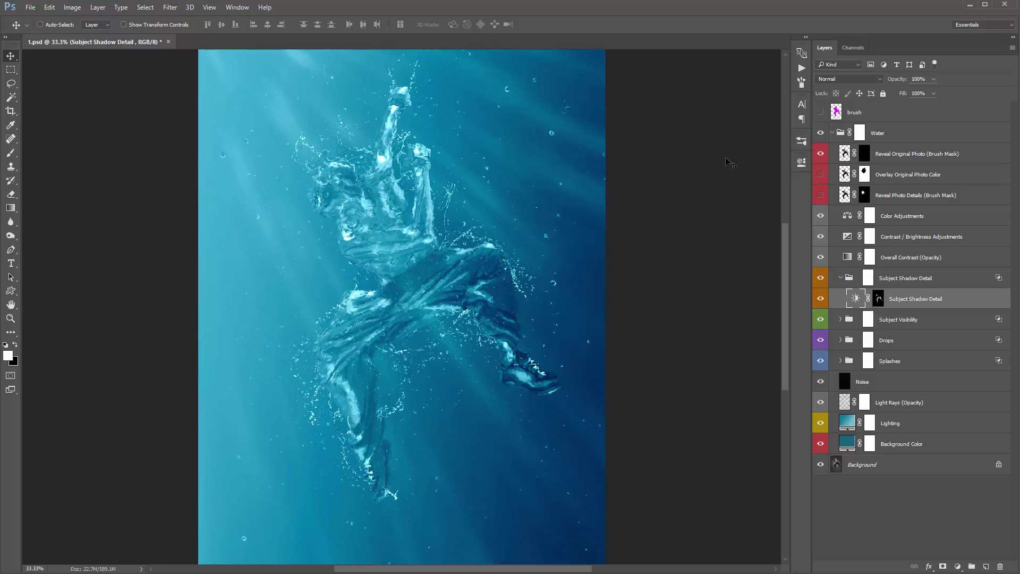
pyautogui.doubleClick(855, 298)
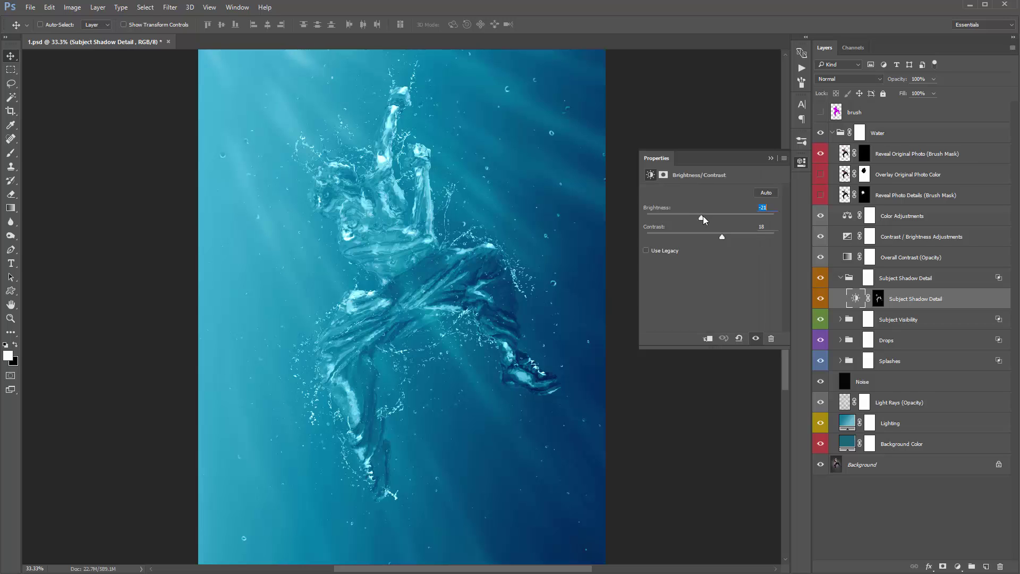
pyautogui.moveTo(697, 220); pyautogui.dragTo(694, 216)
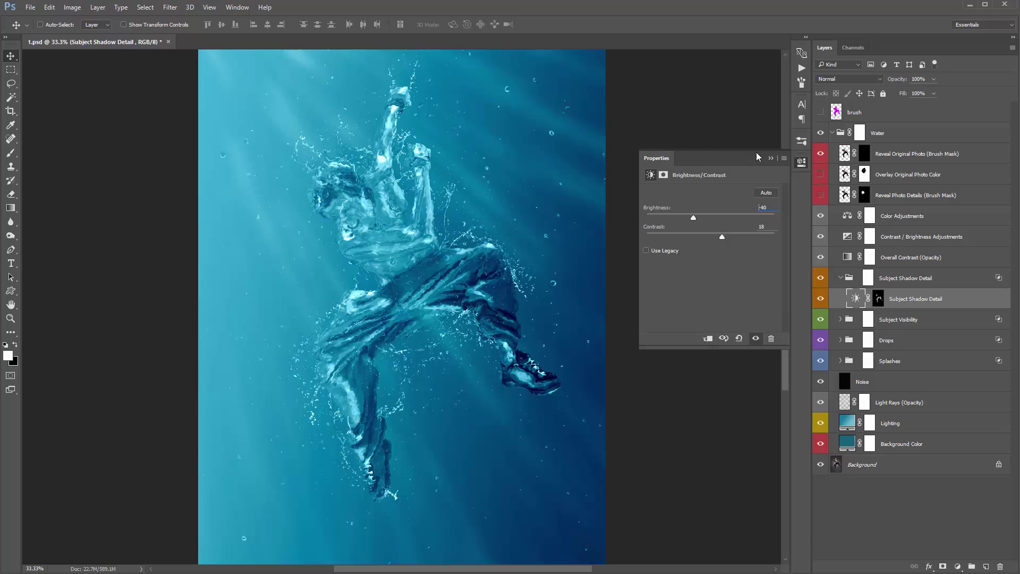
pyautogui.click(771, 157)
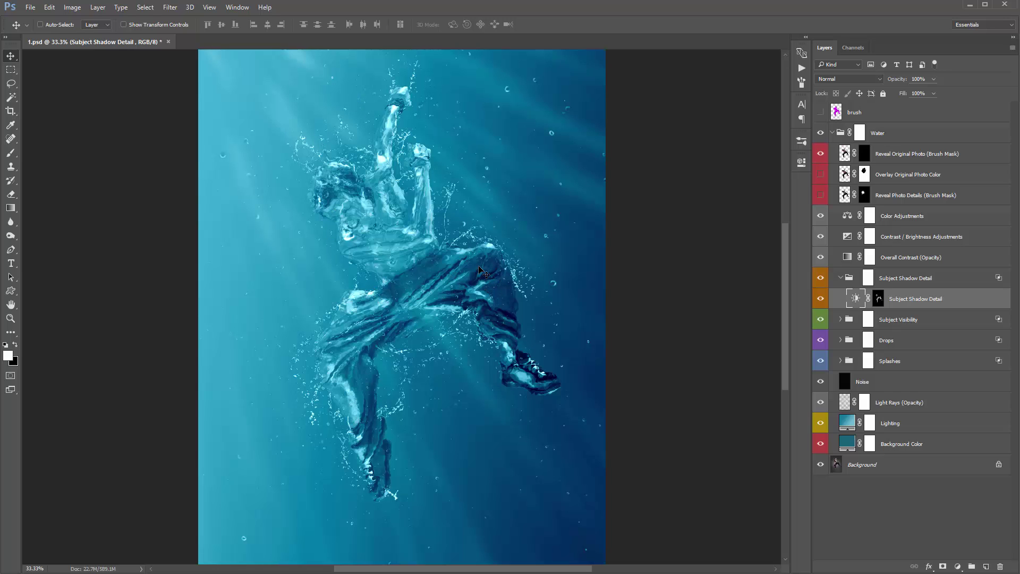
# Inspect the layer mask of the Subject Shadow Detail adjustment layer on its own, and return to the image view.
pyautogui.click(878, 300)
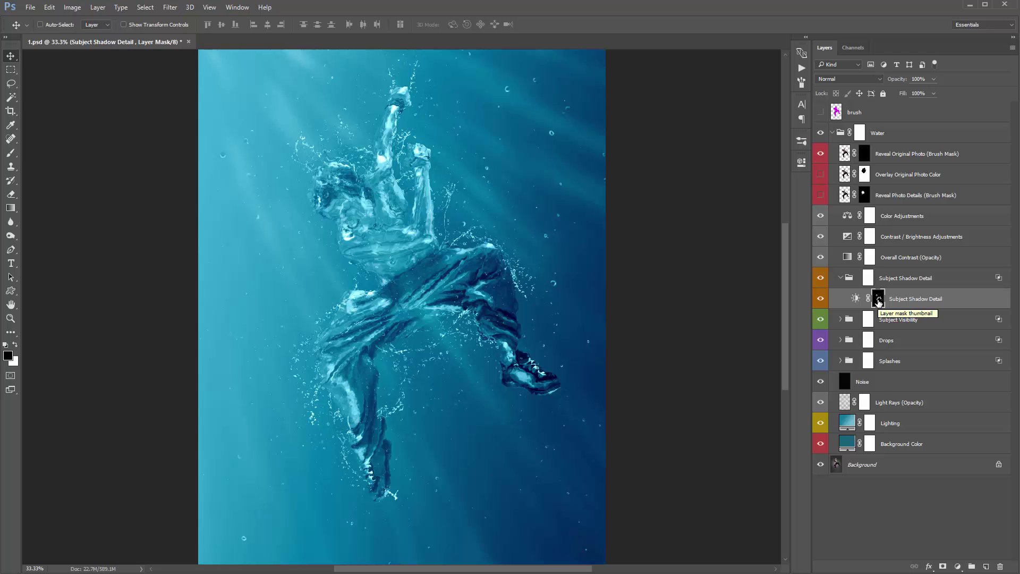
pyautogui.keyDown('alt'); pyautogui.click(878, 300); pyautogui.keyUp('alt')
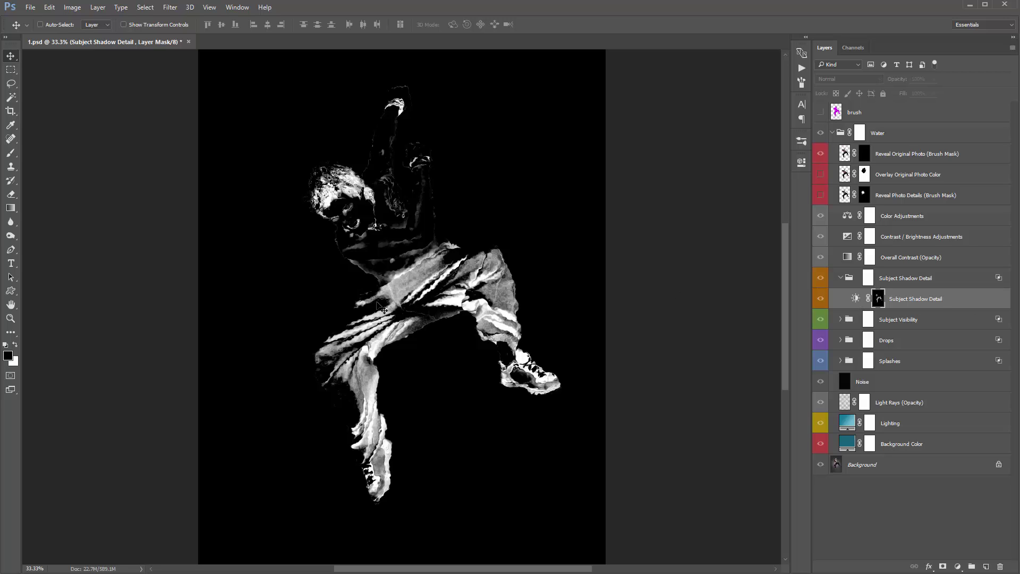
pyautogui.keyDown('alt'); pyautogui.click(879, 299); pyautogui.keyUp('alt')
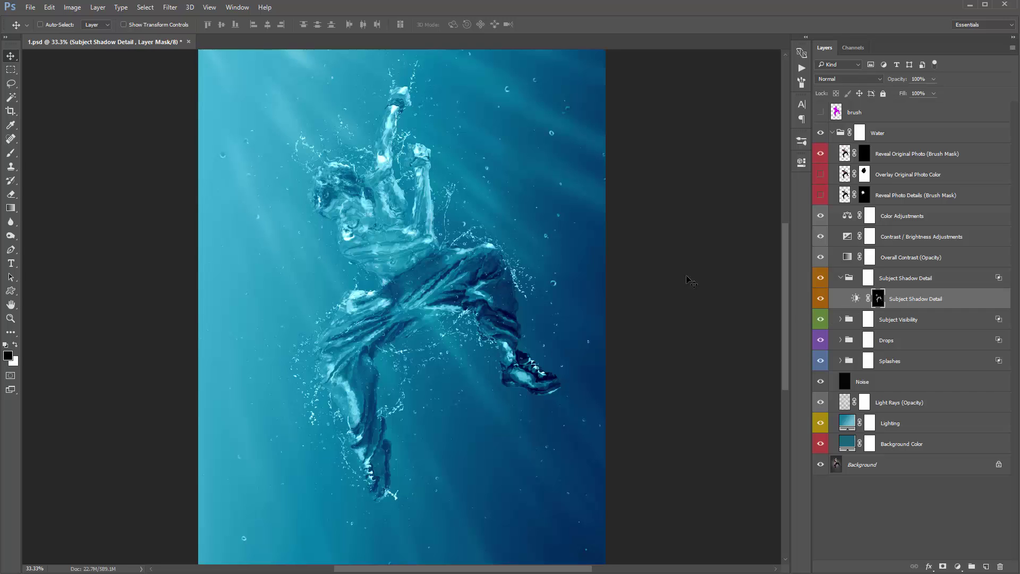
# Try painting black over the trousers on the Subject Shadow Detail adjustment layer's mask, check the mask, and undo the painting.
pyautogui.press('b')
pyautogui.moveTo(502, 275)
pyautogui.mouseDown()
pyautogui.moveTo(381, 286)
pyautogui.moveTo(542, 291)
pyautogui.moveTo(387, 333)
pyautogui.moveTo(509, 350)
pyautogui.moveTo(578, 393)
pyautogui.mouseUp()
pyautogui.keyDown('alt'); pyautogui.click(879, 299); pyautogui.keyUp('alt')
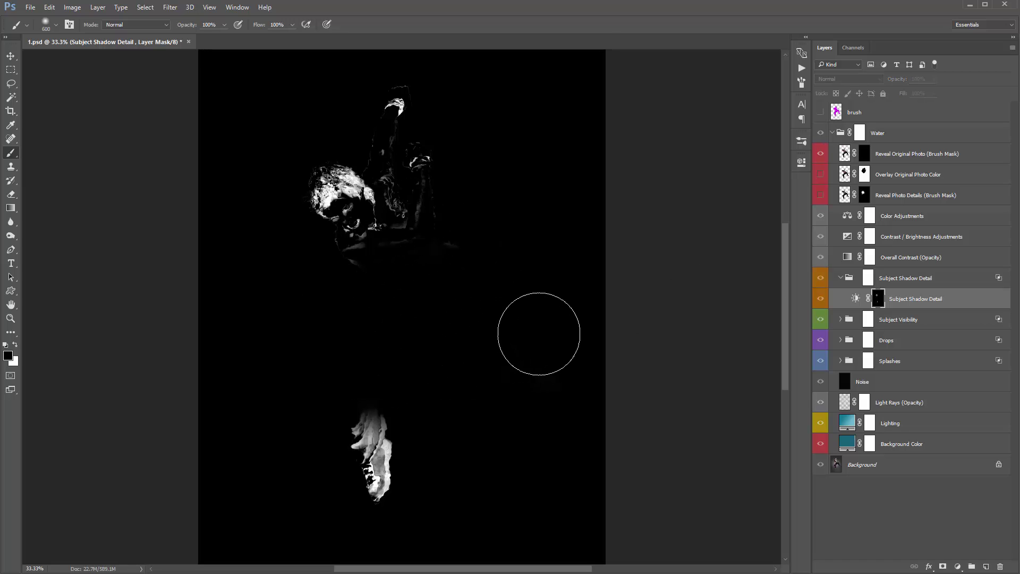
pyautogui.press('v')
pyautogui.click(857, 298)
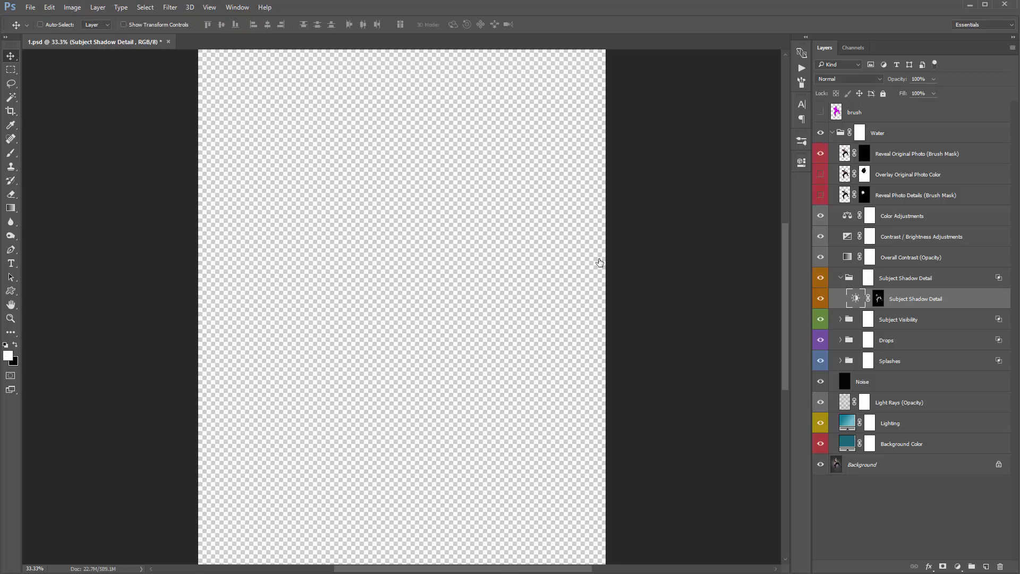
# Paint black over the dancer's trousers and legs on the Subject Shadow Detail group's mask with a soft 300 px brush.
pyautogui.click(868, 280)
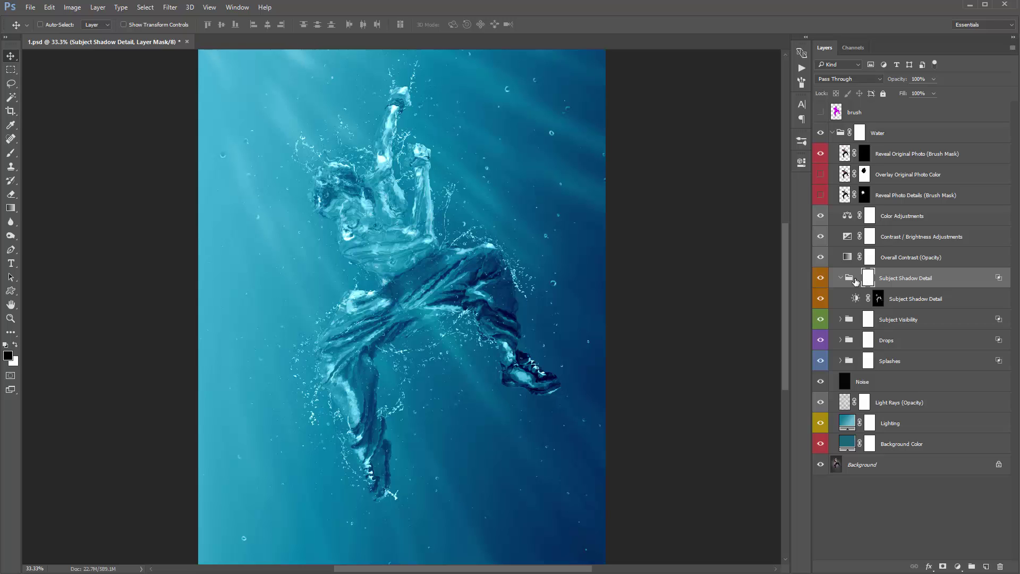
pyautogui.press('b')
pyautogui.press('[')
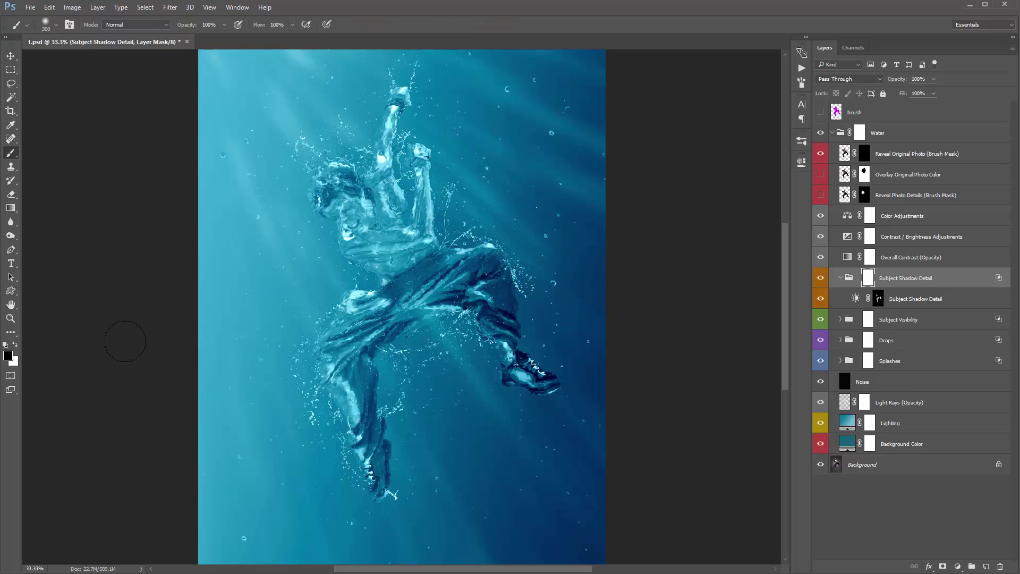
pyautogui.moveTo(486, 287)
pyautogui.mouseDown()
pyautogui.moveTo(633, 301)
pyautogui.moveTo(467, 381)
pyautogui.moveTo(458, 462)
pyautogui.moveTo(360, 360)
pyautogui.moveTo(449, 269)
pyautogui.moveTo(384, 302)
pyautogui.moveTo(471, 270)
pyautogui.moveTo(383, 305)
pyautogui.mouseUp()
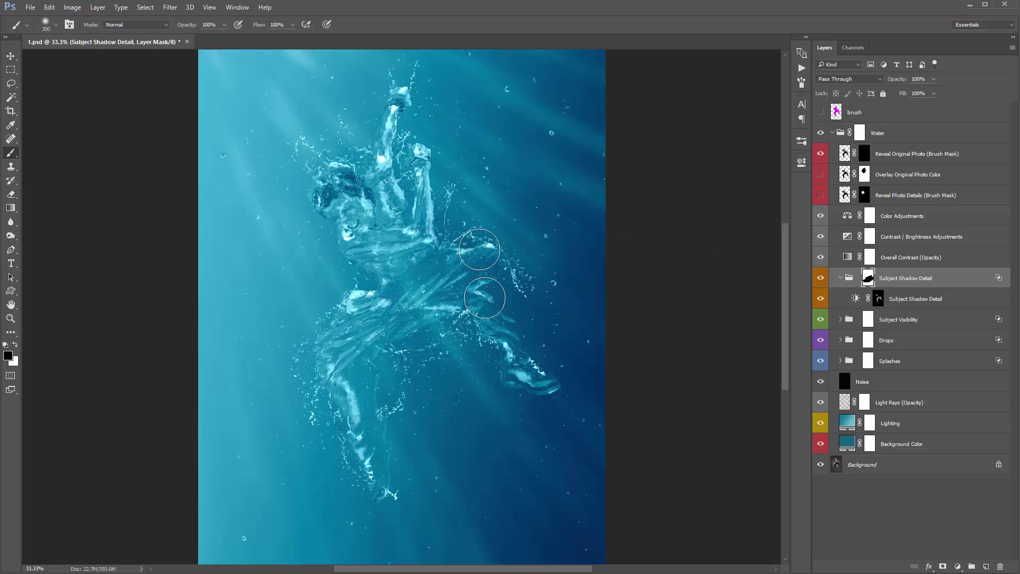
pyautogui.press('v')
# Try different brightness values, such as -45, on the Subject Shadow Detail Brightness/Contrast layer.
pyautogui.doubleClick(856, 298)
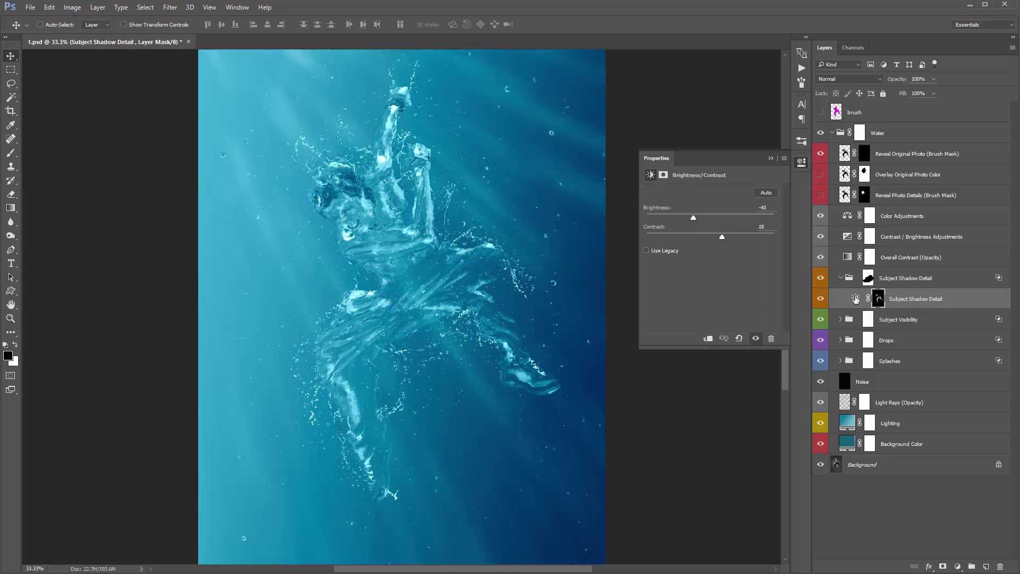
pyautogui.moveTo(695, 220); pyautogui.dragTo(737, 225)
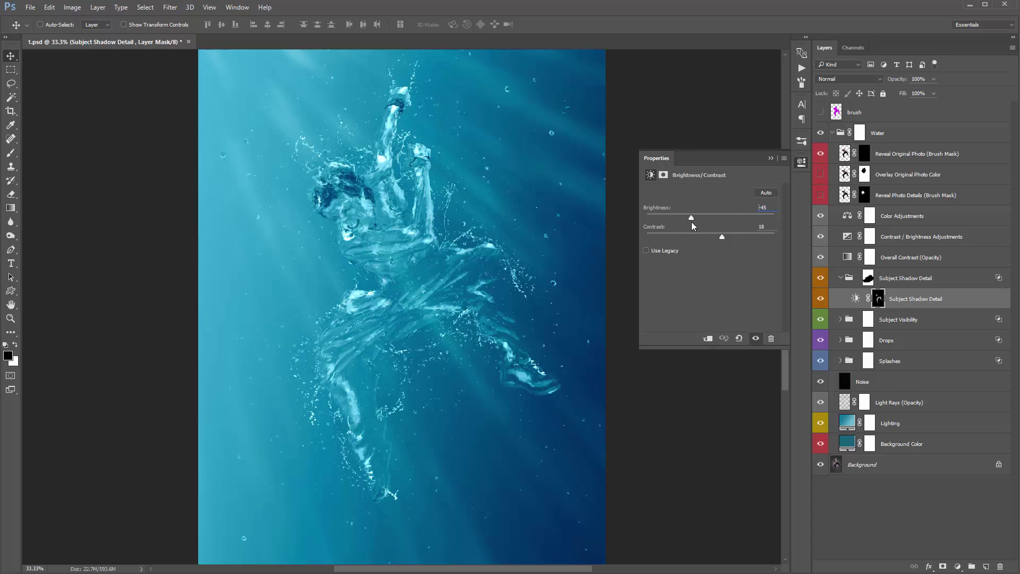
pyautogui.moveTo(692, 223); pyautogui.dragTo(694, 223)
pyautogui.click(770, 158)
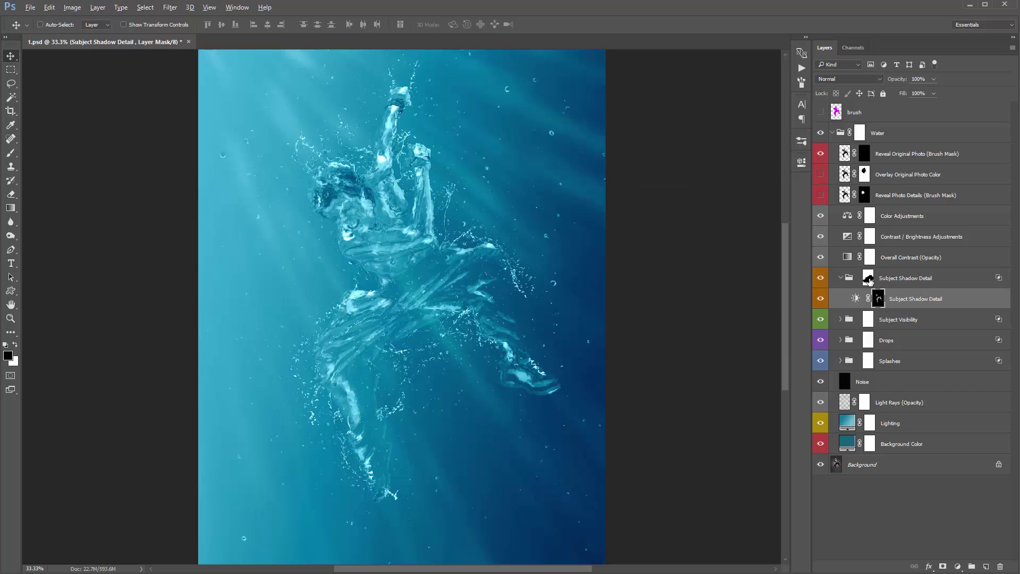
# Check the Subject Shadow Detail group's mask, and set its Brightness/Contrast layer's brightness to about -5.
pyautogui.keyDown('alt'); pyautogui.click(869, 281); pyautogui.keyUp('alt')
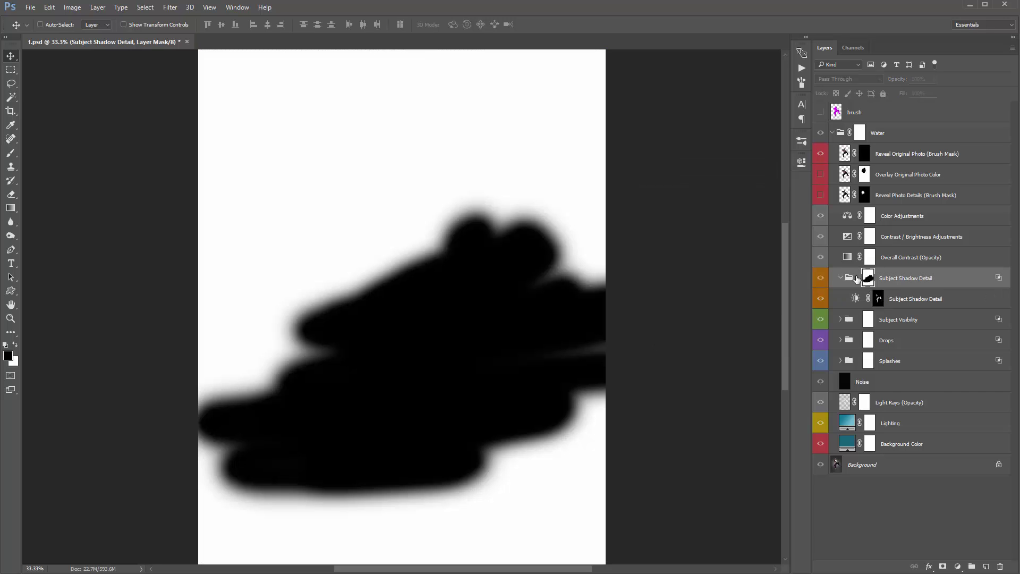
pyautogui.click(850, 279)
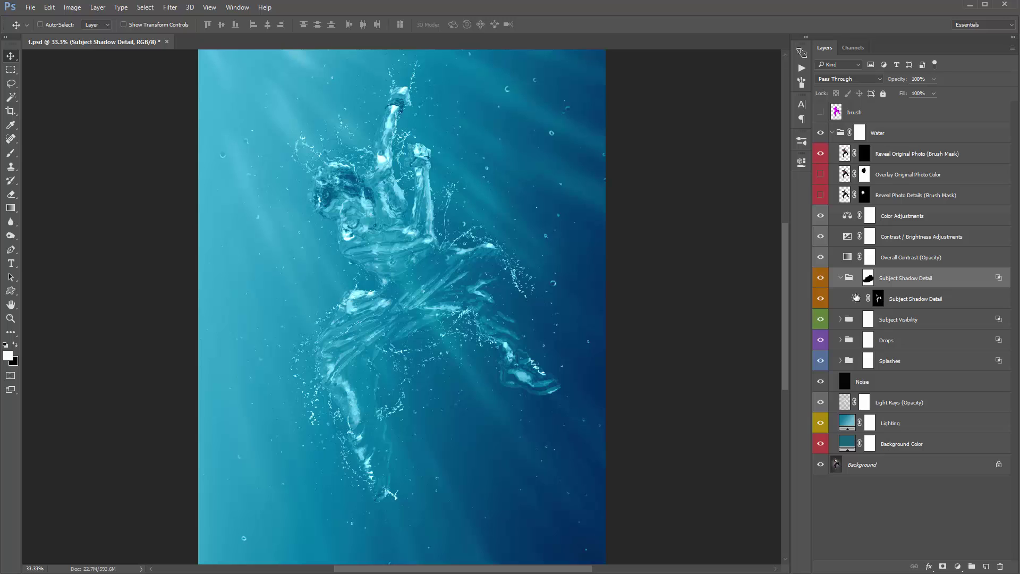
pyautogui.doubleClick(856, 298)
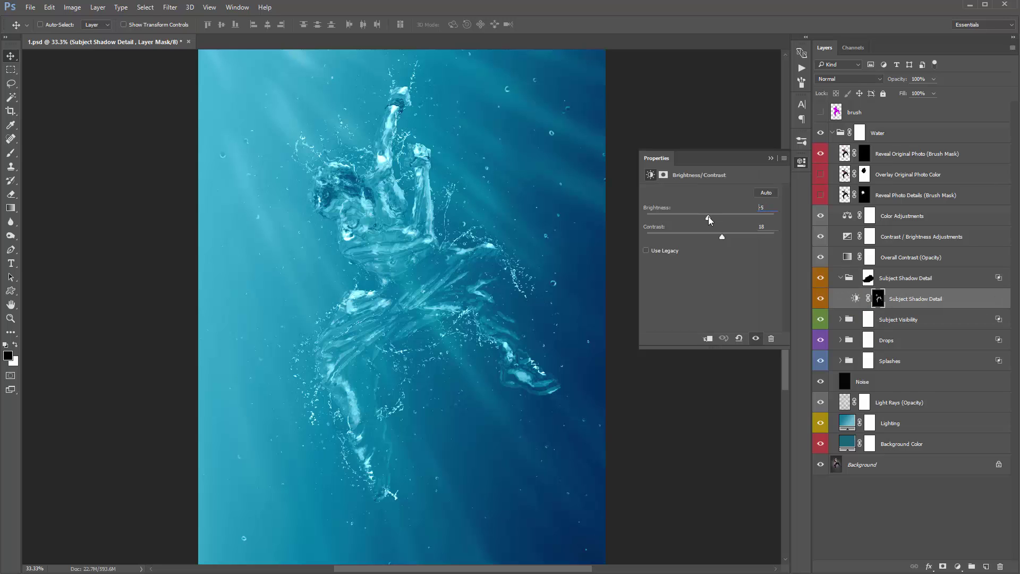
pyautogui.moveTo(709, 216); pyautogui.dragTo(710, 217)
pyautogui.click(771, 158)
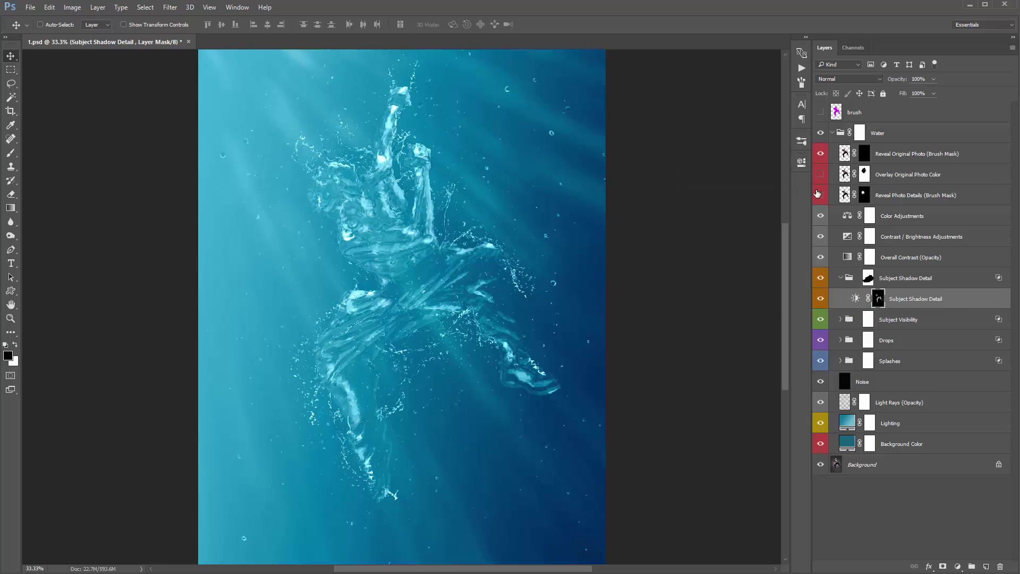
# Show the Overlay Original Photo Color and Reveal Photo Details layers again, and collapse the Subject Shadow Detail group.
pyautogui.moveTo(821, 174); pyautogui.dragTo(820, 195)
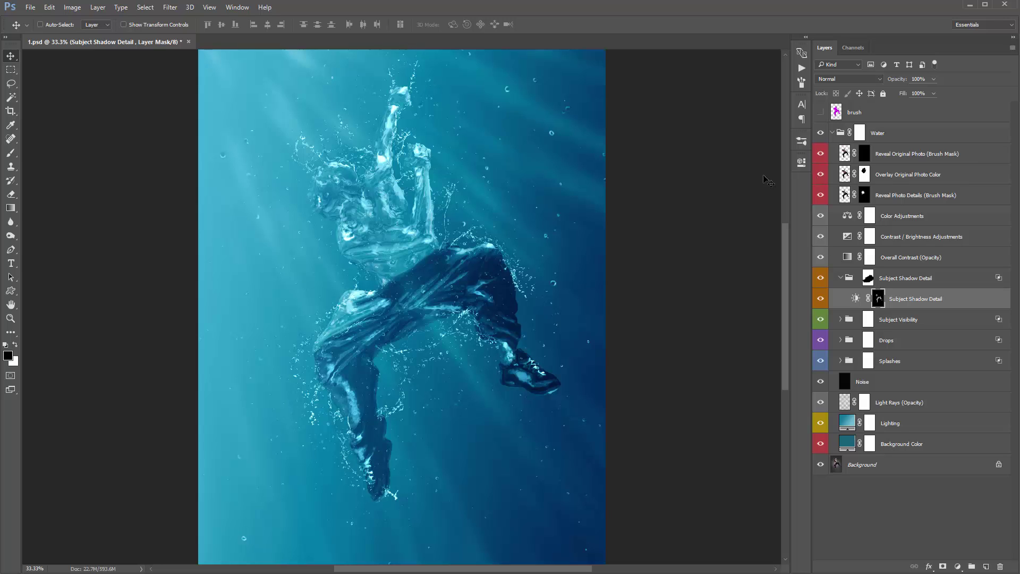
pyautogui.click(895, 278)
pyautogui.click(840, 277)
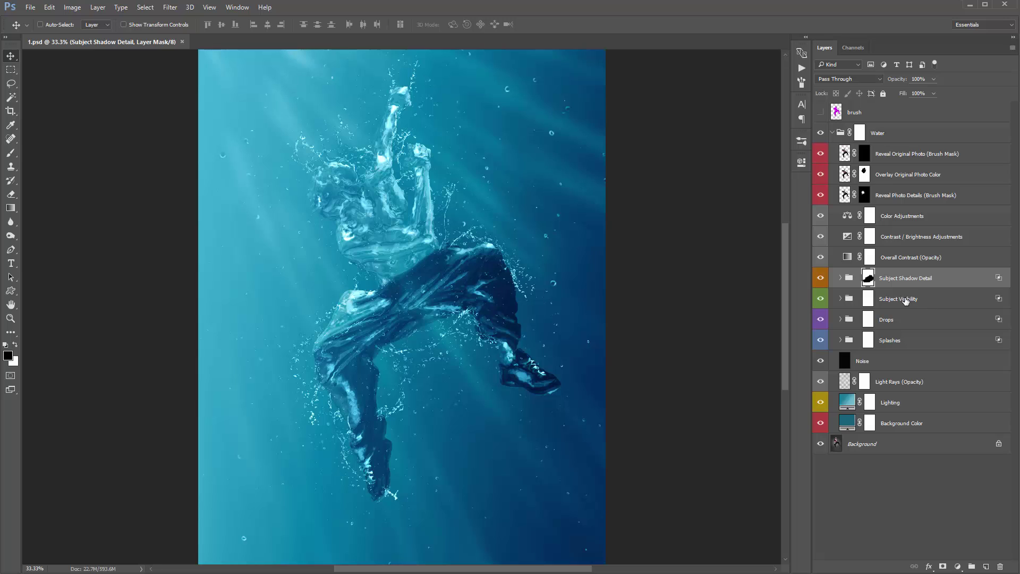
# Compare the image with and without the Subject Visibility group while the Overlay Original Photo Color and Reveal Photo Details layers are temporarily hidden.
pyautogui.click(905, 299)
pyautogui.click(821, 301)
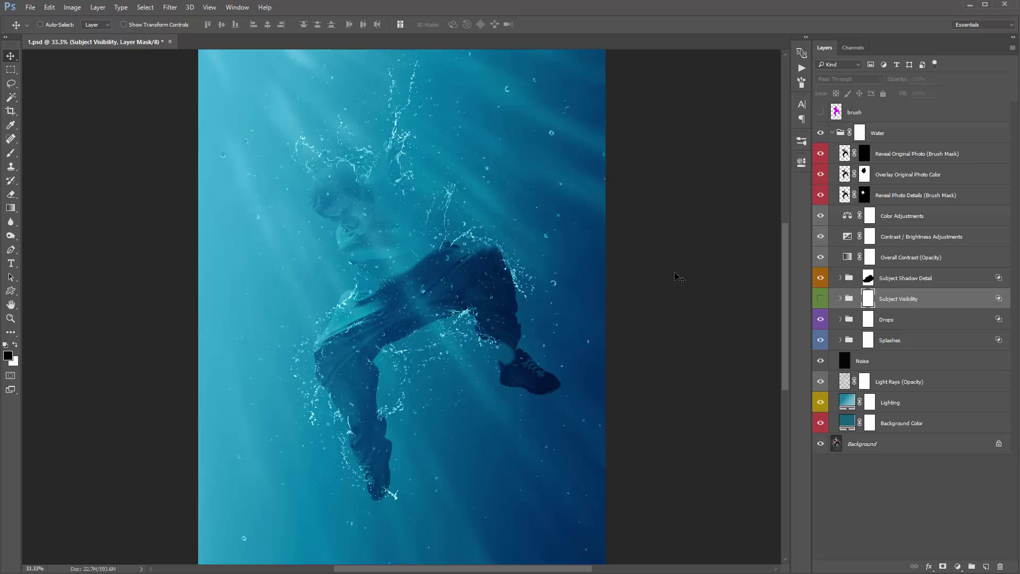
pyautogui.moveTo(821, 196); pyautogui.dragTo(821, 181)
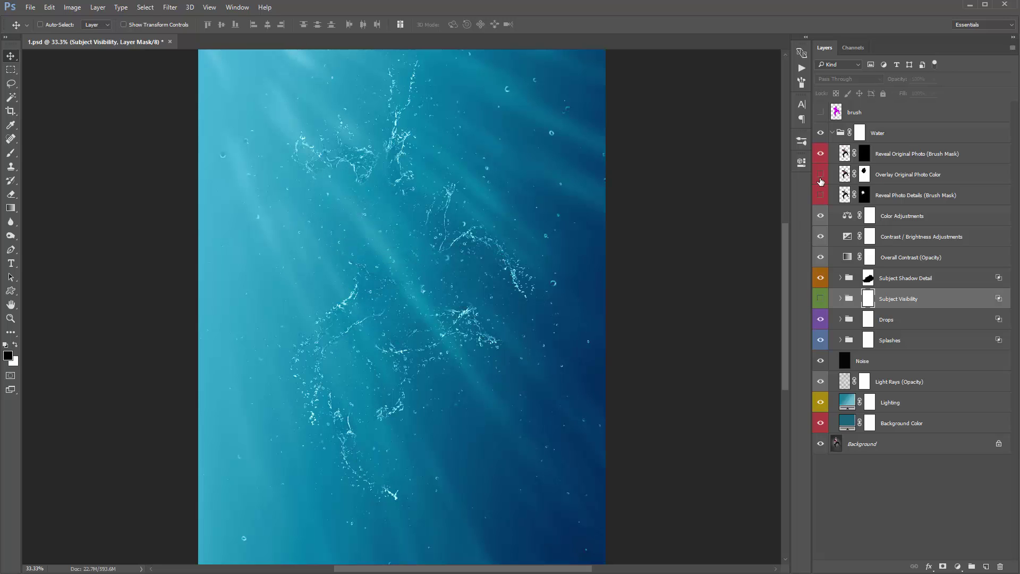
pyautogui.click(820, 300)
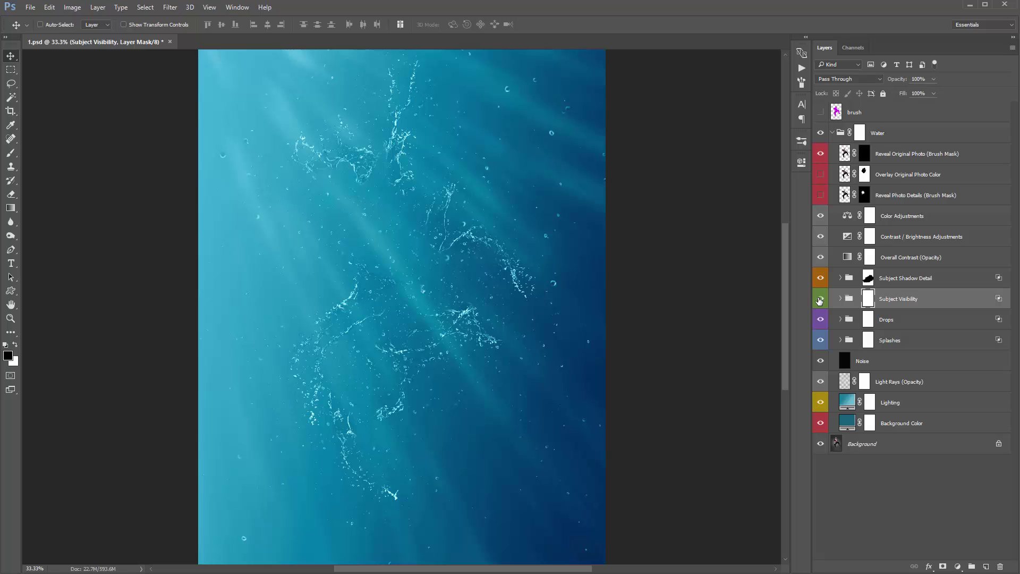
pyautogui.click(820, 301)
pyautogui.click(820, 301)
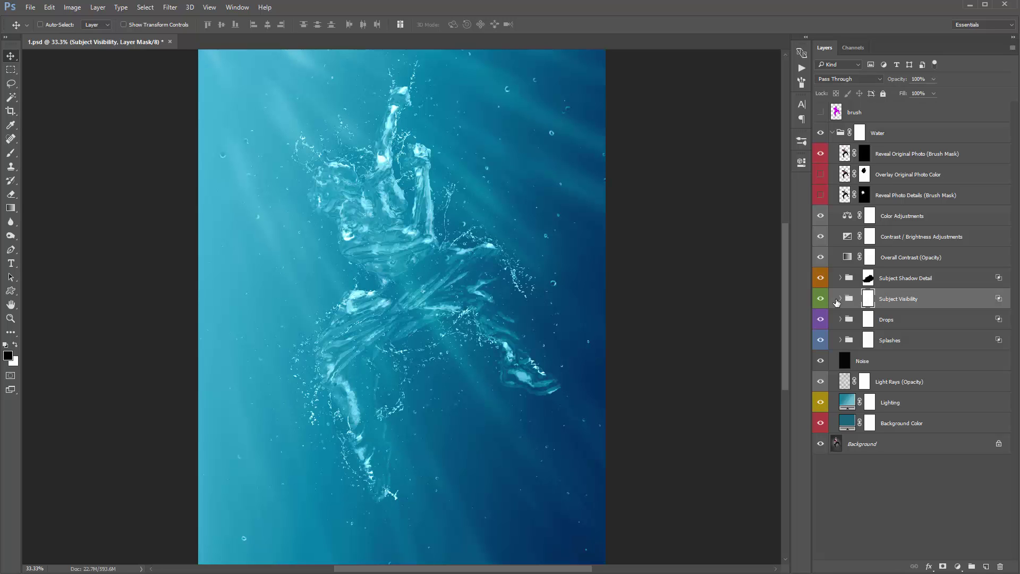
pyautogui.click(821, 301)
pyautogui.click(821, 301)
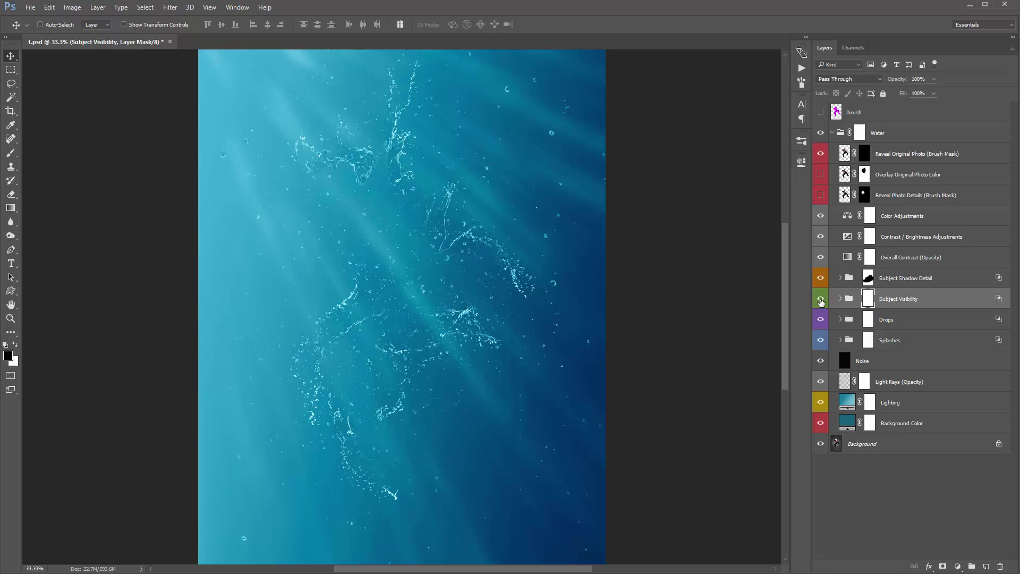
pyautogui.click(820, 195)
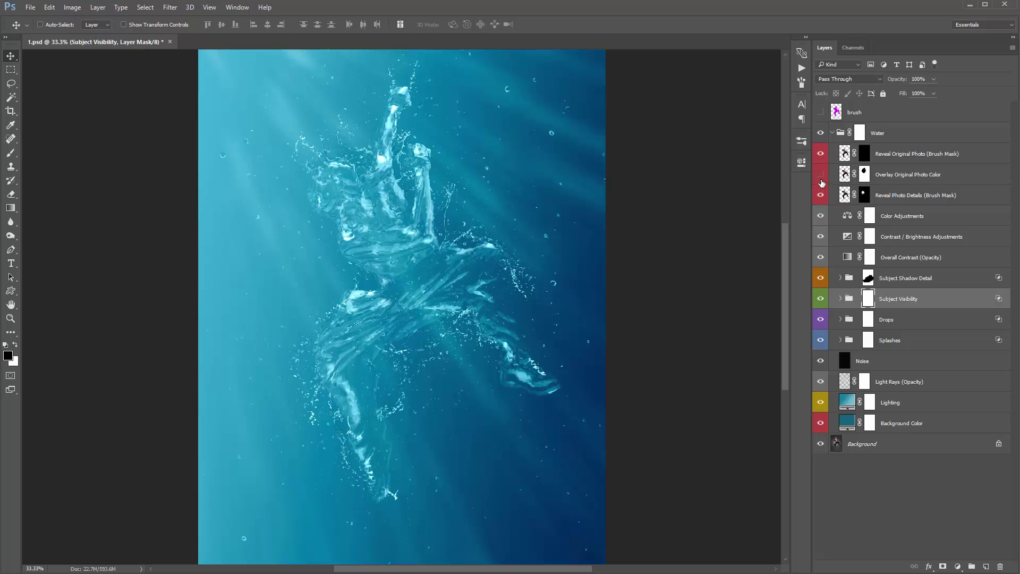
pyautogui.click(820, 174)
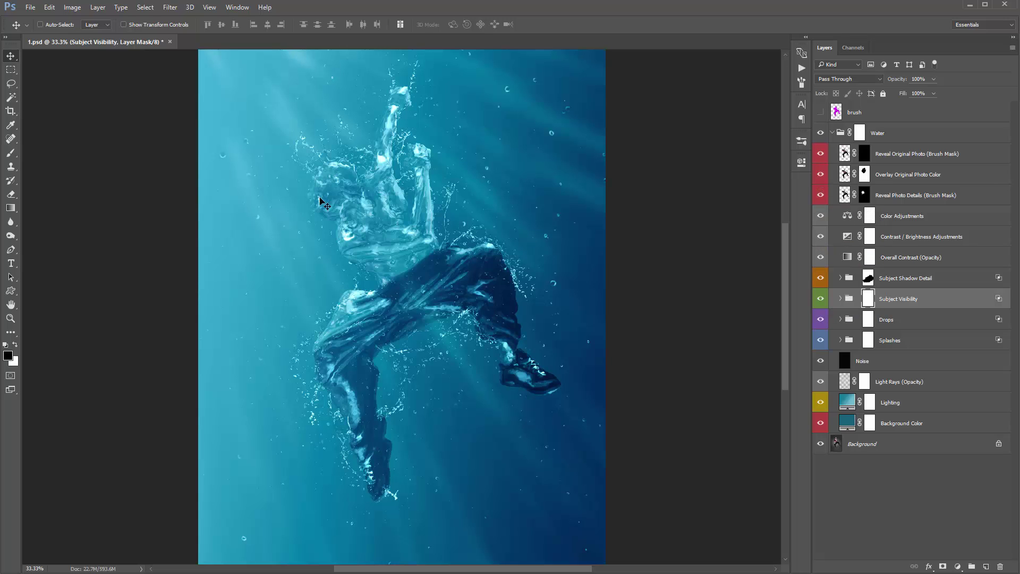
# Expand the Subject Visibility group and select the Subject Contour Brightness layer's mask.
pyautogui.click(903, 301)
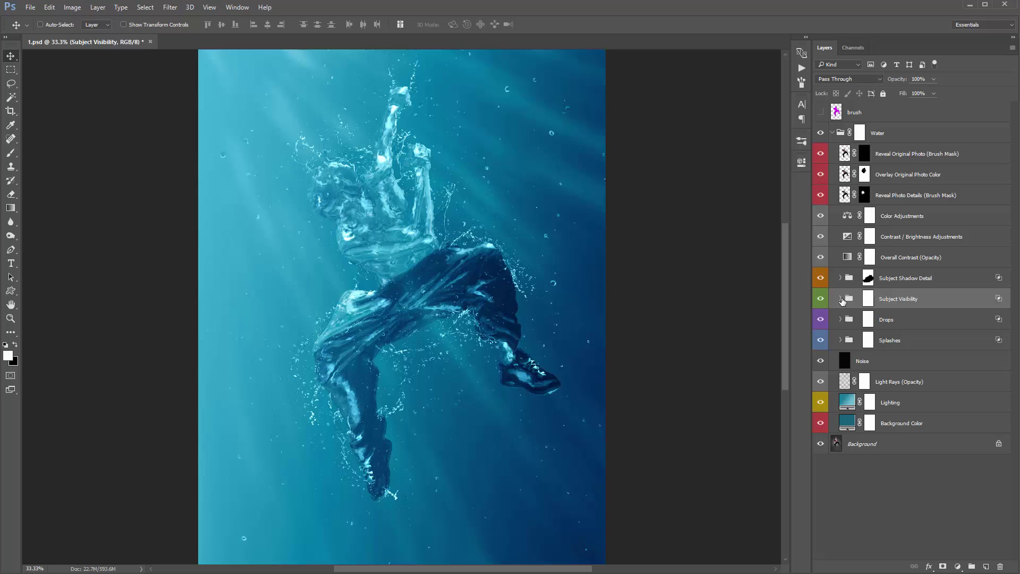
pyautogui.click(840, 299)
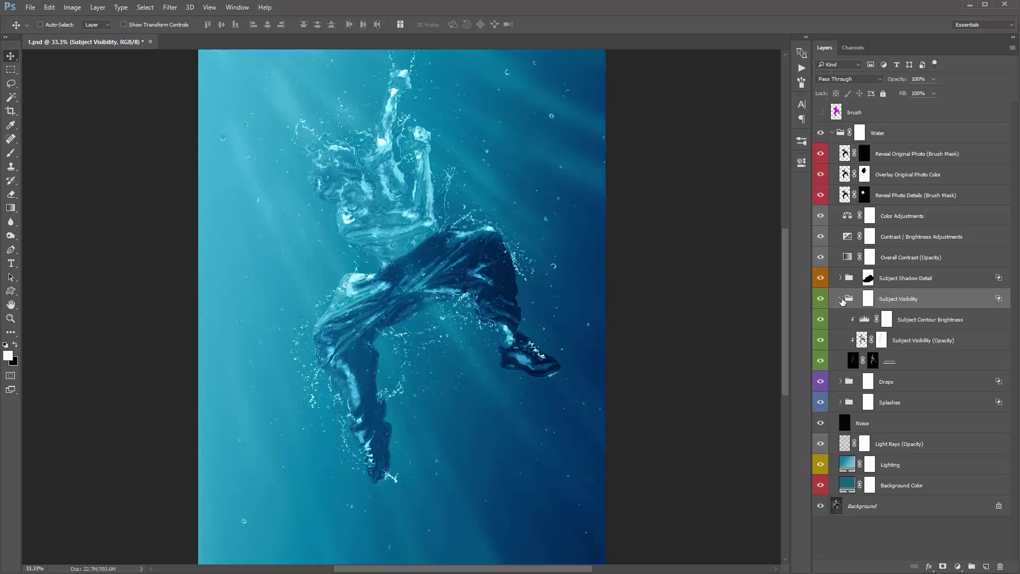
pyautogui.moveTo(604, 265); pyautogui.dragTo(608, 266)
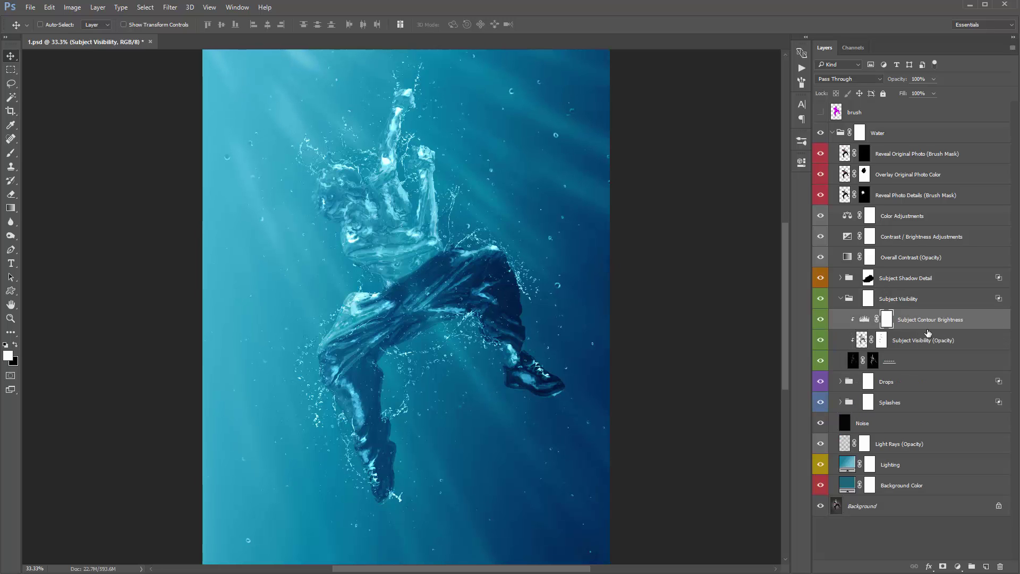
pyautogui.click(887, 320)
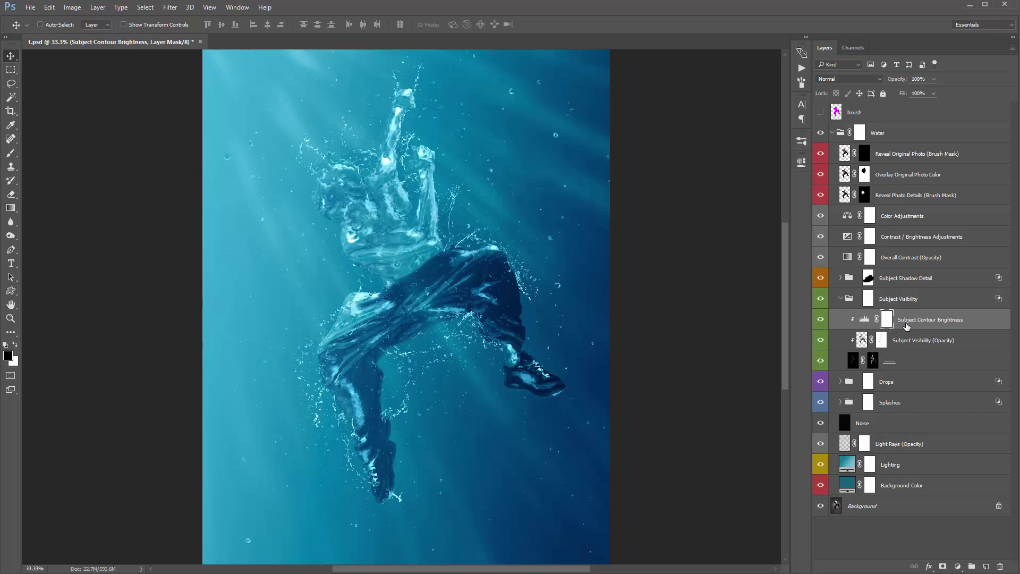
# Set the Subject Contour Brightness Levels' white input to 191, adjust the black output level, and select the layer's mask.
pyautogui.doubleClick(864, 321)
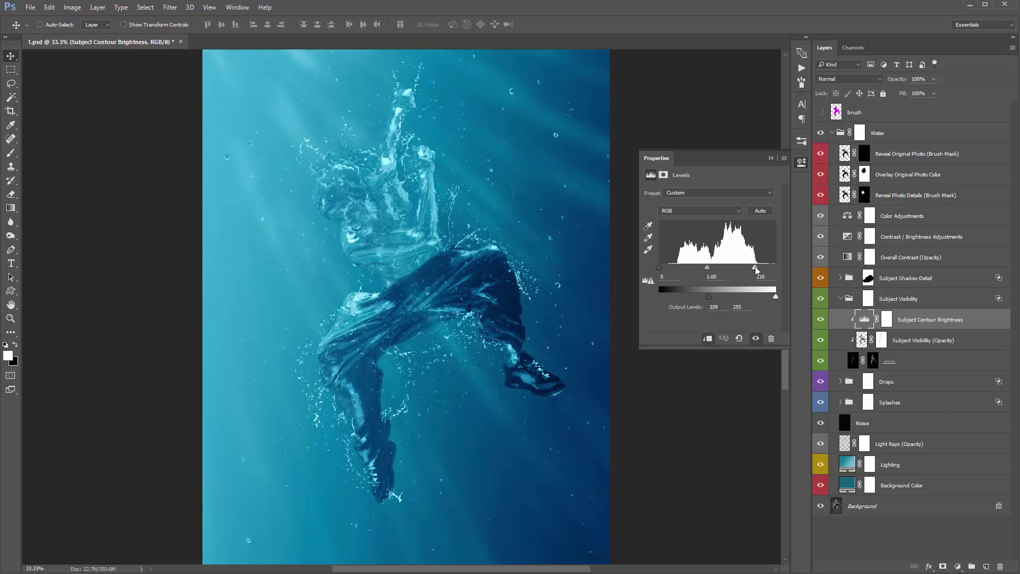
pyautogui.moveTo(755, 266); pyautogui.dragTo(732, 264)
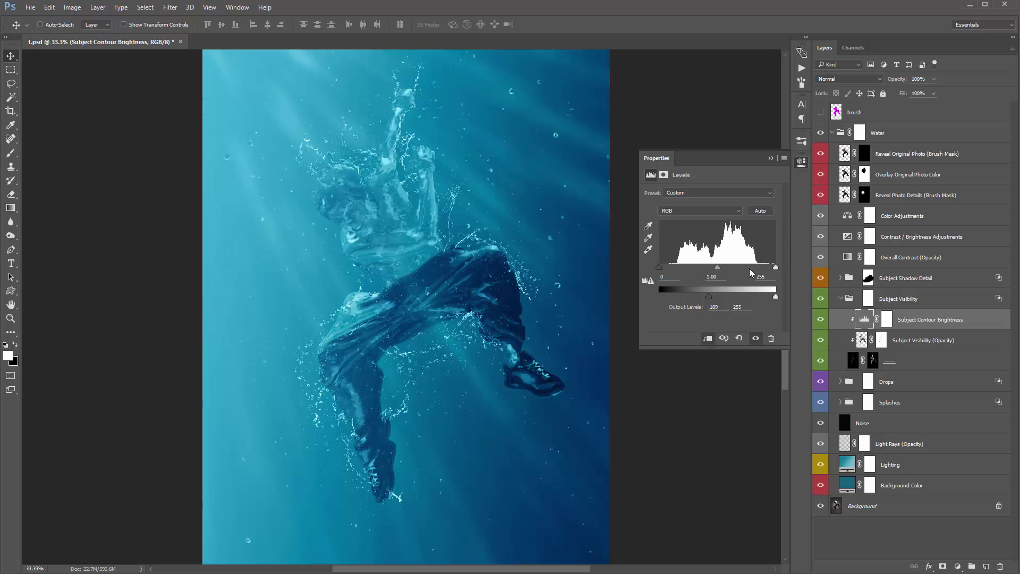
pyautogui.moveTo(738, 267); pyautogui.dragTo(745, 267)
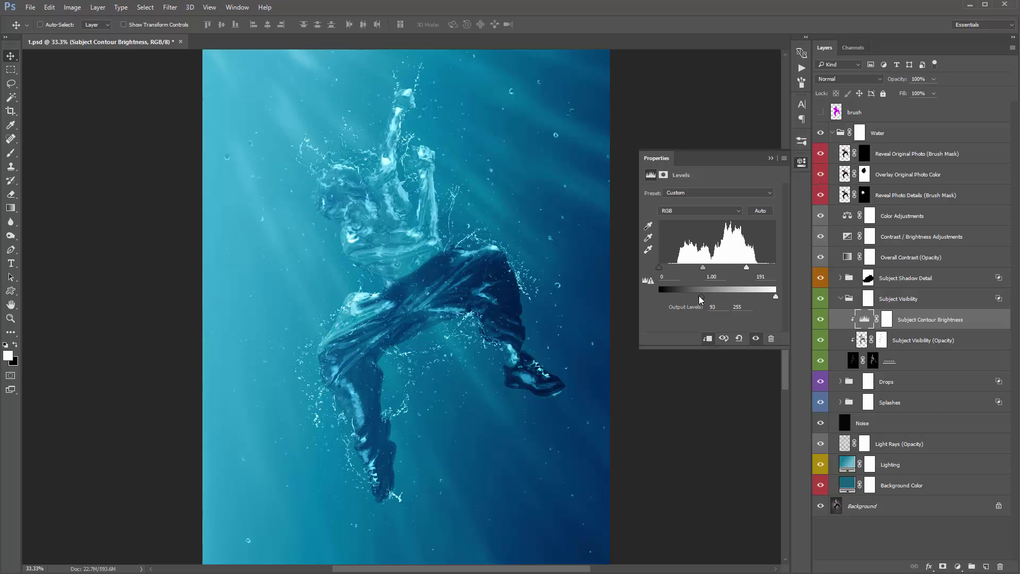
pyautogui.moveTo(700, 296)
pyautogui.mouseDown()
pyautogui.moveTo(663, 296)
pyautogui.moveTo(715, 299)
pyautogui.mouseUp()
pyautogui.click(768, 158)
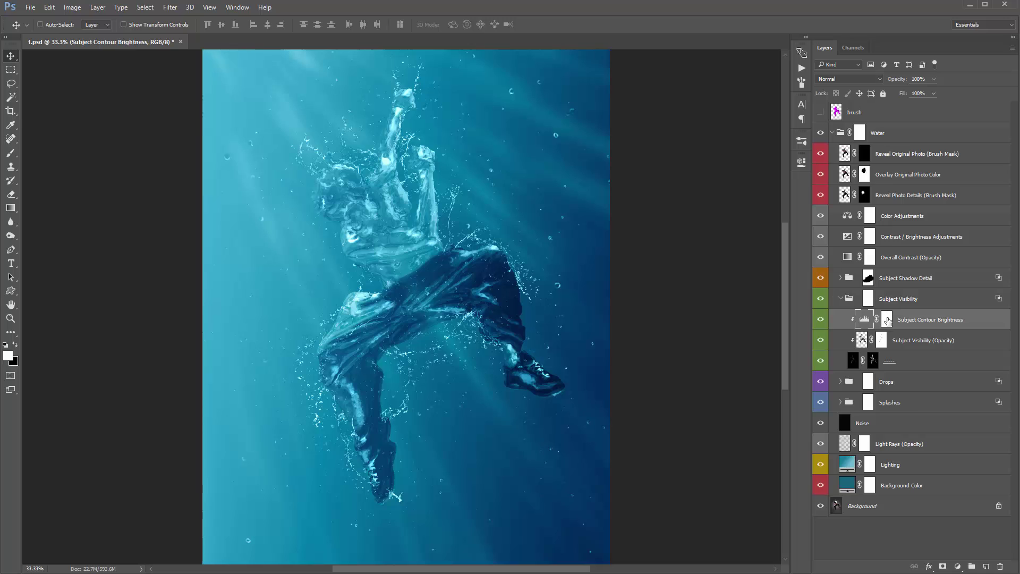
pyautogui.click(885, 321)
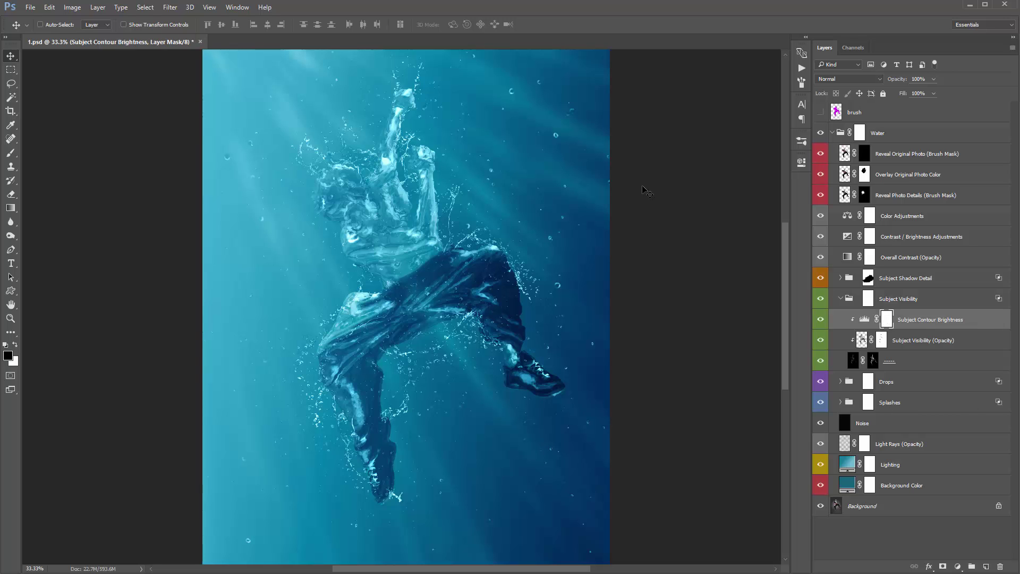
# Try other opacities on the Subject Visibility (Opacity) layer, reset it to 50%, and lower it to 40%.
pyautogui.click(919, 342)
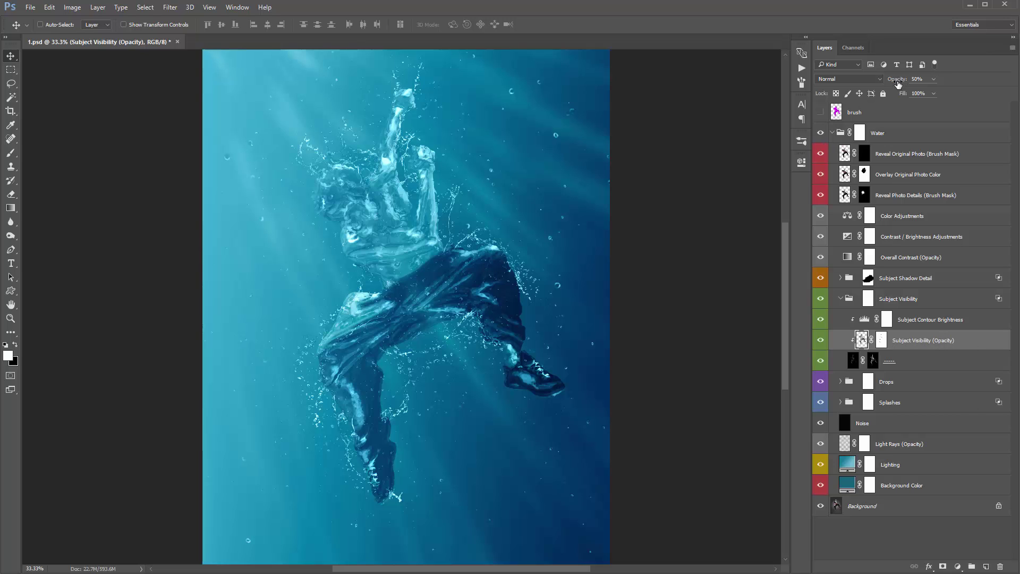
pyautogui.moveTo(897, 83); pyautogui.dragTo(263, 116)
pyautogui.press('5')
pyautogui.moveTo(901, 80); pyautogui.dragTo(895, 80)
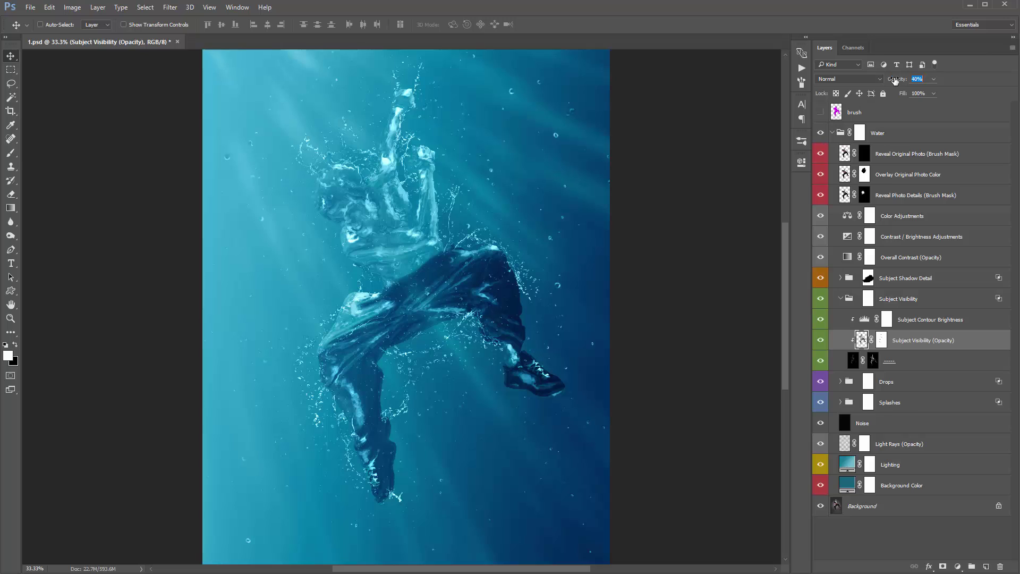
# Change the Subject Visibility (Opacity) layer's opacity again, and select the dash-named luminosity layer at the base of the Subject Visibility group.
pyautogui.press('7')
pyautogui.click(933, 362)
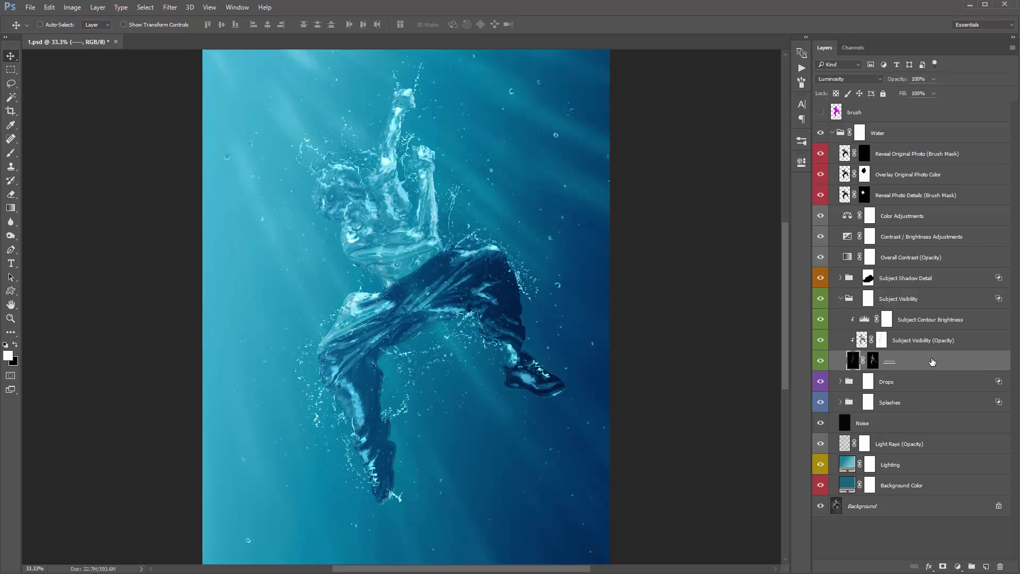
pyautogui.doubleClick(898, 362)
pyautogui.click(943, 364)
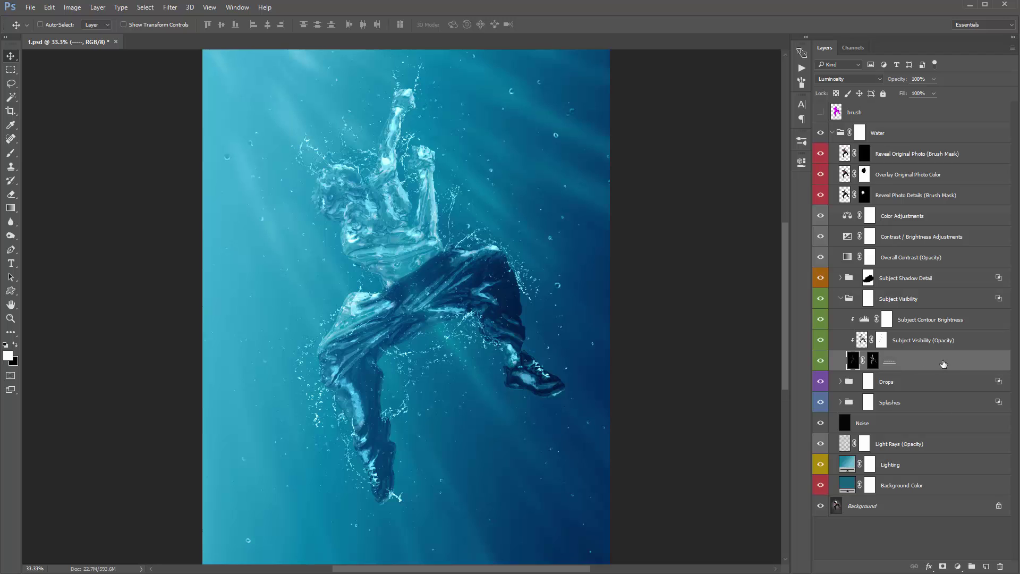
pyautogui.doubleClick(895, 363)
pyautogui.click(931, 362)
# Collapse the Subject Visibility group, and compare the image with the Drops group hidden and shown.
pyautogui.click(849, 301)
pyautogui.click(840, 299)
pyautogui.click(890, 319)
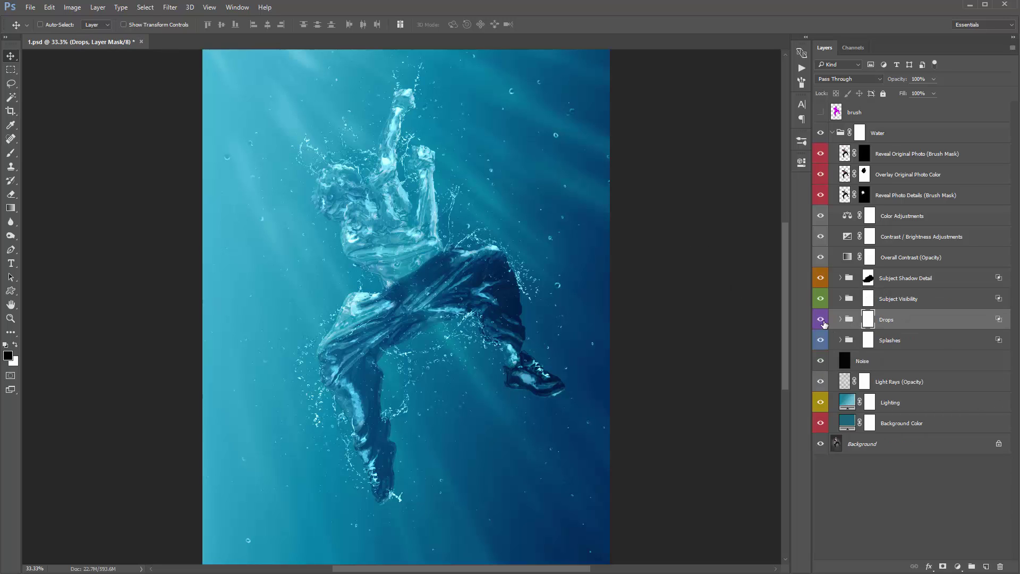
pyautogui.click(823, 321)
pyautogui.click(822, 321)
pyautogui.click(823, 321)
pyautogui.click(823, 322)
pyautogui.click(882, 323)
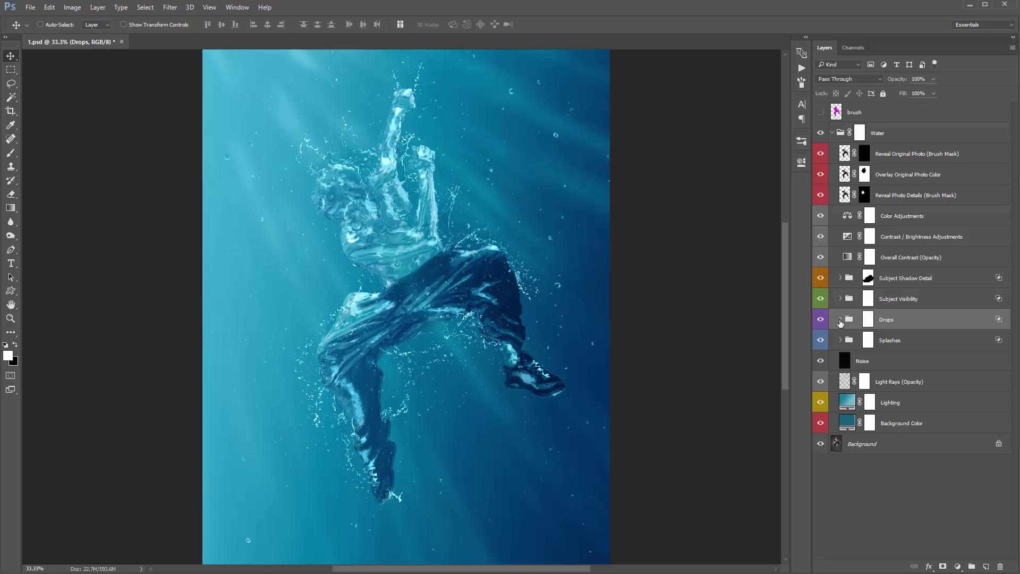
# Expand the Drops group, select the Drops_6 layer, and shift its drops slightly to the left.
pyautogui.click(840, 320)
pyautogui.scroll(-3, 857, 315)
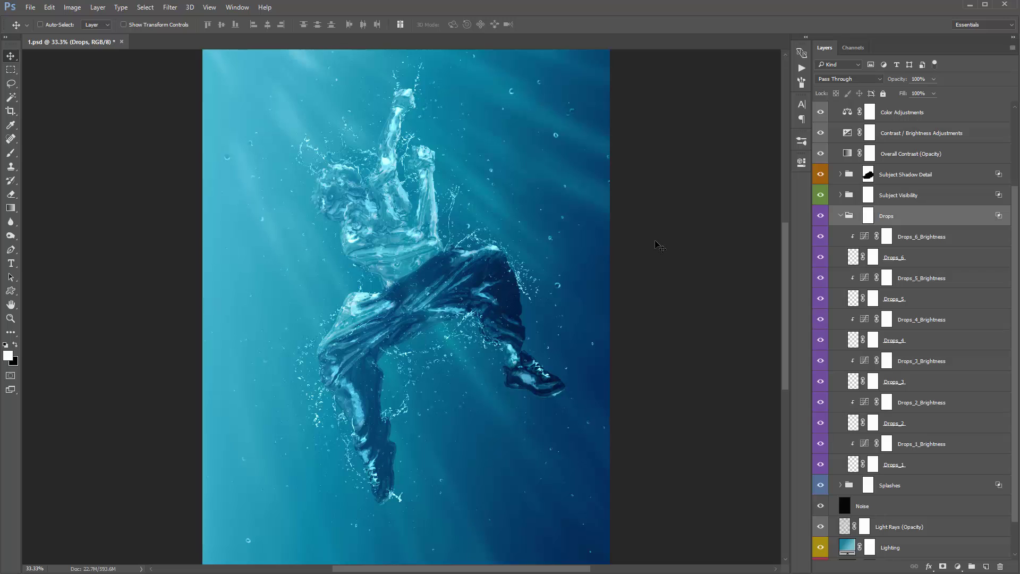
pyautogui.moveTo(647, 234); pyautogui.dragTo(649, 242)
pyautogui.click(907, 260)
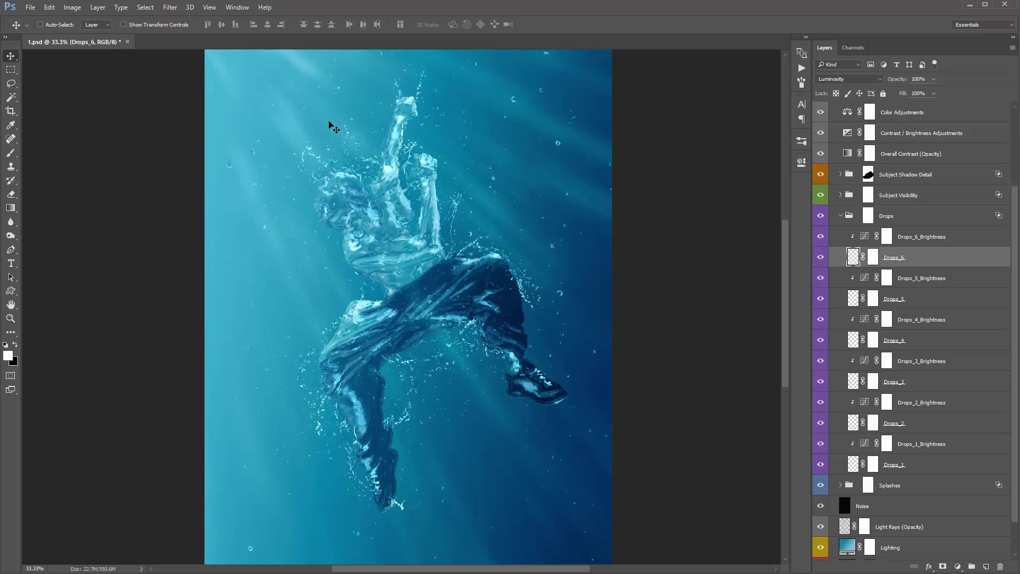
pyautogui.moveTo(549, 240); pyautogui.dragTo(525, 237)
# Try shifting the Drops_5 layer's drops to the left and undo the move.
pyautogui.click(856, 297)
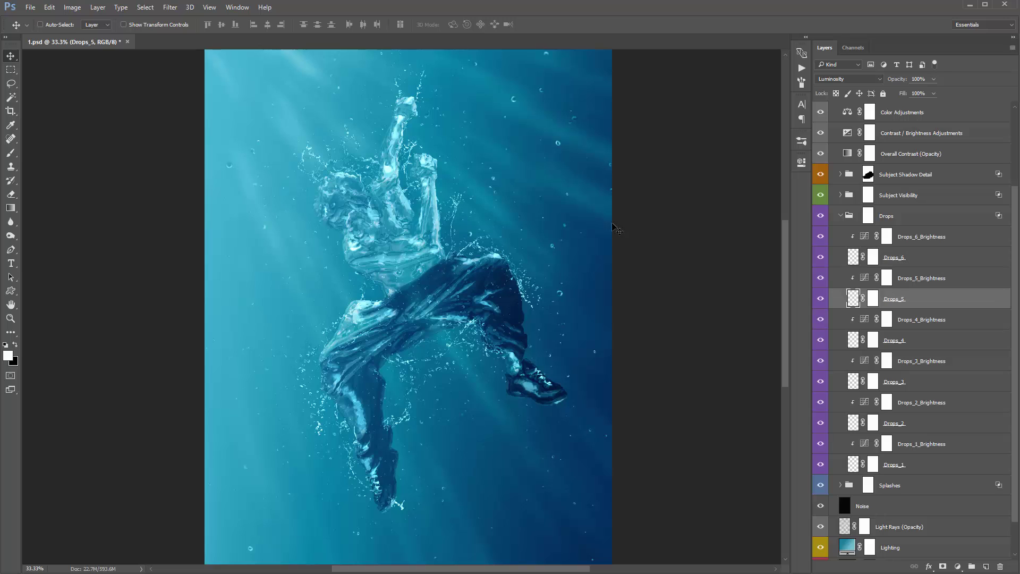
pyautogui.moveTo(482, 201); pyautogui.dragTo(415, 189)
pyautogui.hotkey('ctrl', 'z')
# Try reshaping the Drops_5_Brightness curve, undo the first change, and readjust its midtone and shadow points.
pyautogui.click(888, 279)
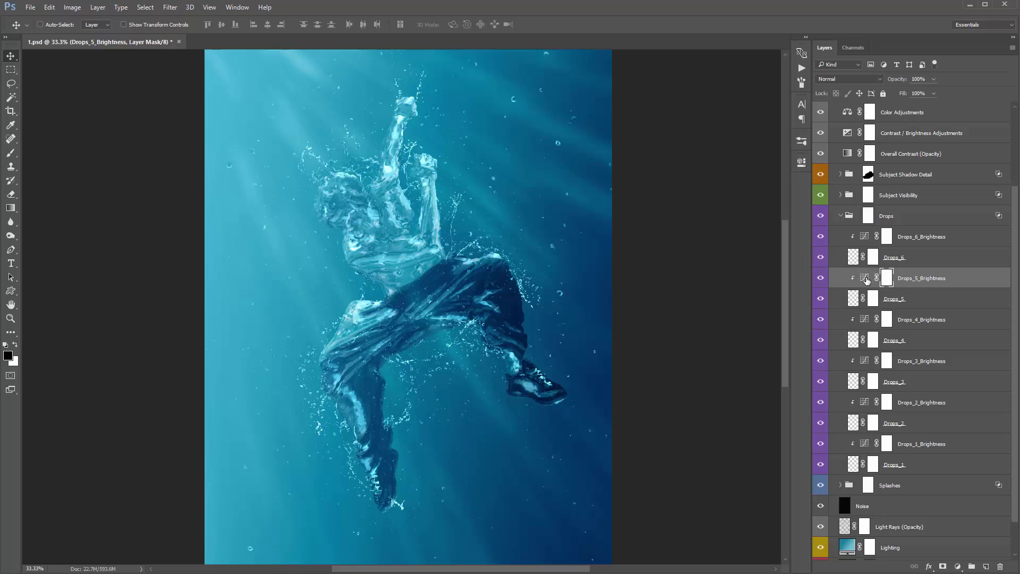
pyautogui.doubleClick(865, 278)
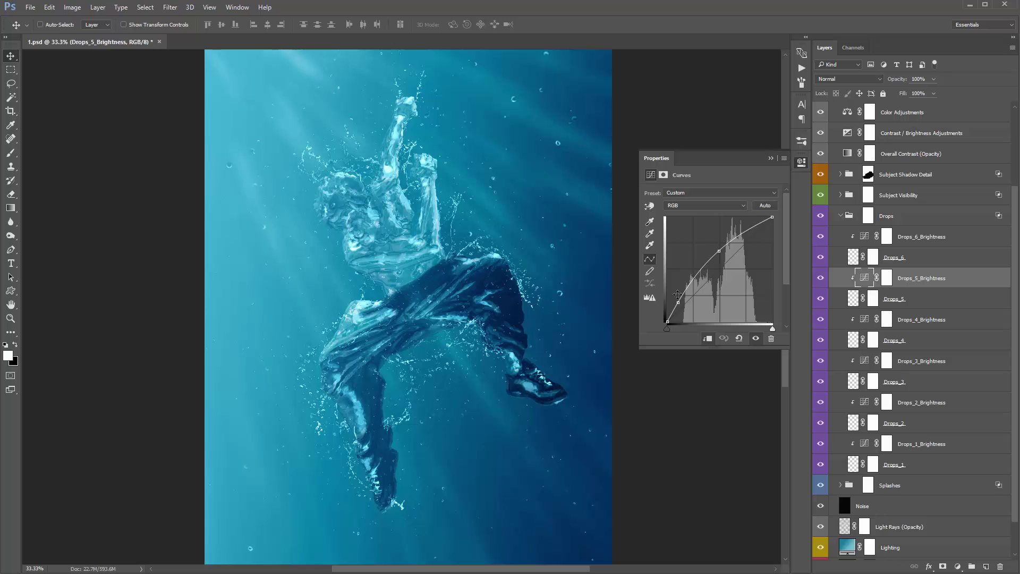
pyautogui.moveTo(677, 295); pyautogui.dragTo(760, 308)
pyautogui.hotkey('ctrl', 'z')
pyautogui.moveTo(716, 246)
pyautogui.mouseDown()
pyautogui.moveTo(715, 231)
pyautogui.moveTo(724, 283)
pyautogui.moveTo(711, 228)
pyautogui.moveTo(718, 254)
pyautogui.moveTo(716, 245)
pyautogui.mouseUp()
pyautogui.moveTo(693, 289); pyautogui.dragTo(683, 281)
pyautogui.click(802, 162)
# Check the curve of the Drops_4_Brightness layer and select the Drops_3_Brightness layer.
pyautogui.click(902, 322)
pyautogui.doubleClick(867, 321)
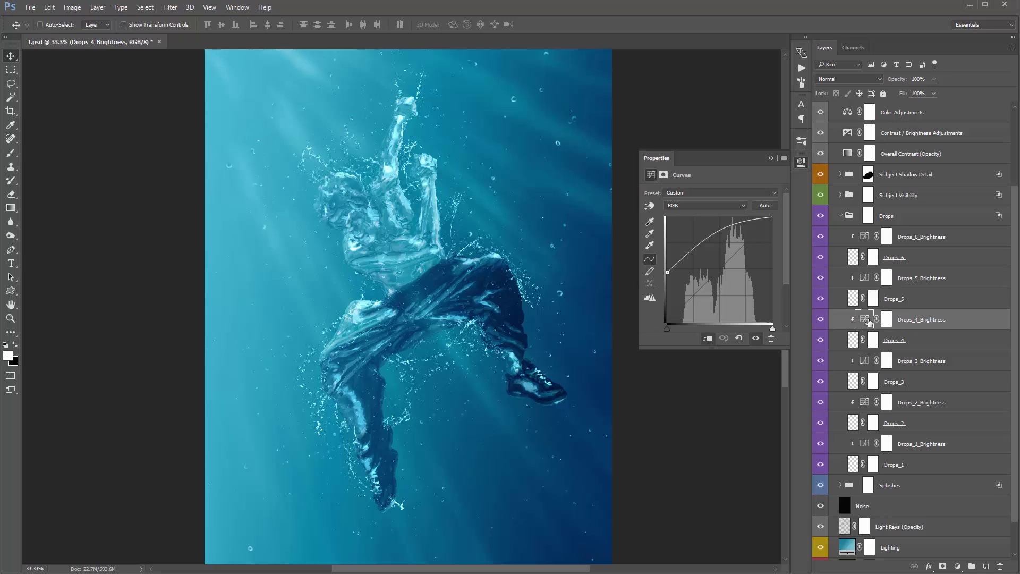
pyautogui.click(868, 362)
pyautogui.click(772, 158)
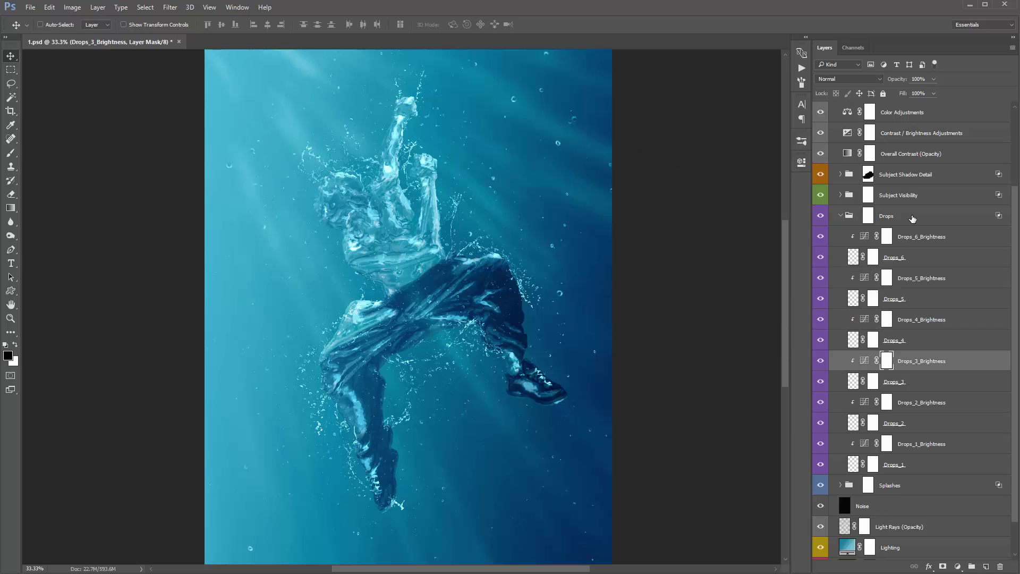
# Collapse the Drops group and duplicate it to strengthen the drops in the image.
pyautogui.click(882, 215)
pyautogui.click(841, 216)
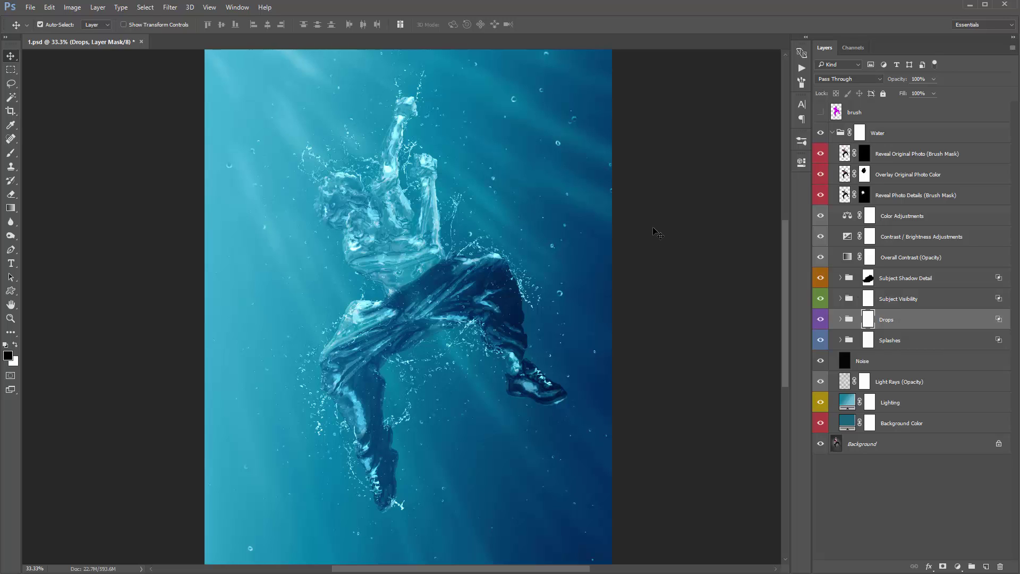
pyautogui.hotkey('ctrl', 'j')
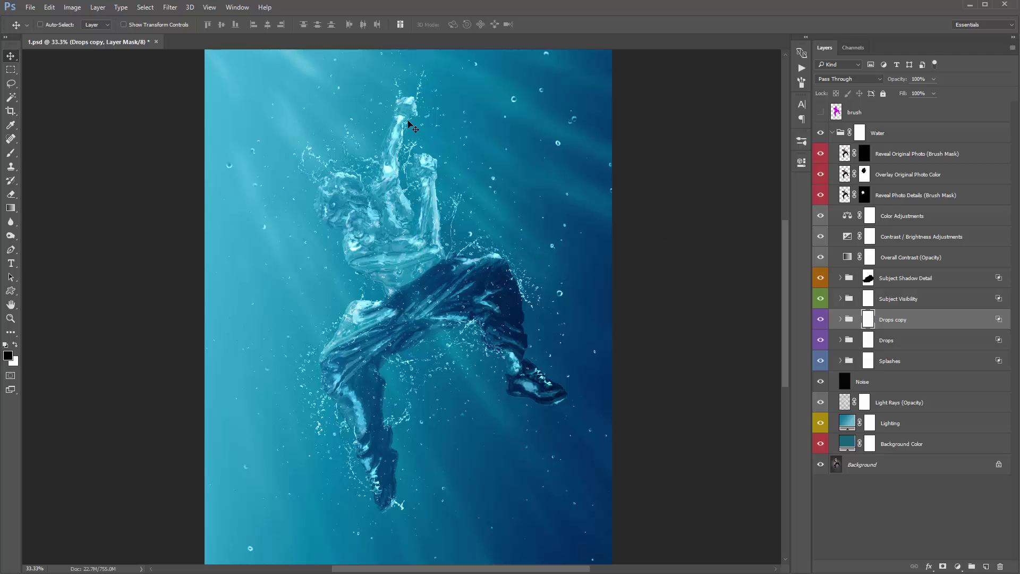
# Compare the image with and without the duplicated Drops group by undoing and redoing the duplication.
pyautogui.hotkey('ctrl', 'z')
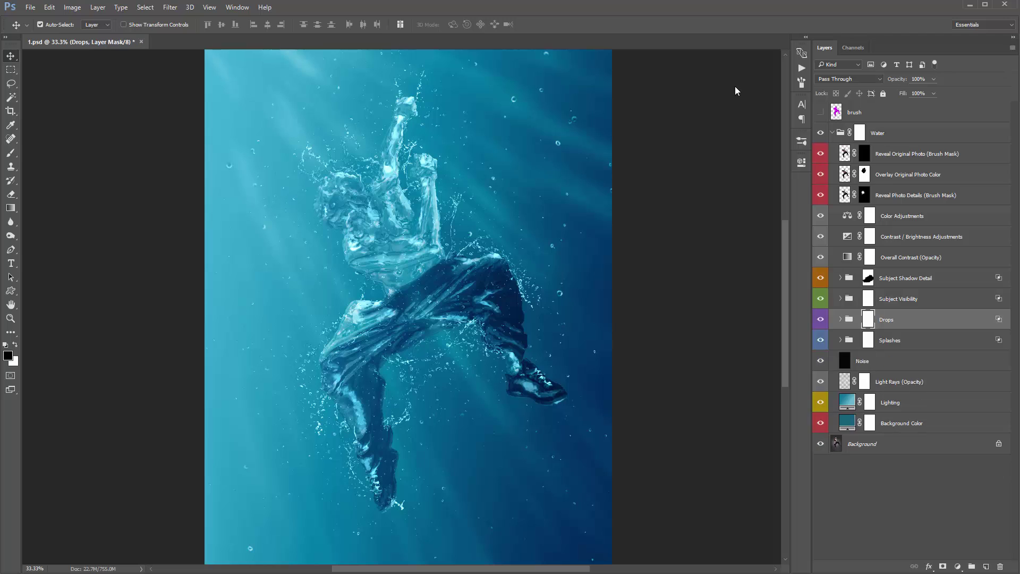
pyautogui.hotkey('ctrl', 'z')
pyautogui.hotkey('ctrl', 'z')
pyautogui.hotkey('ctrl', 'z')
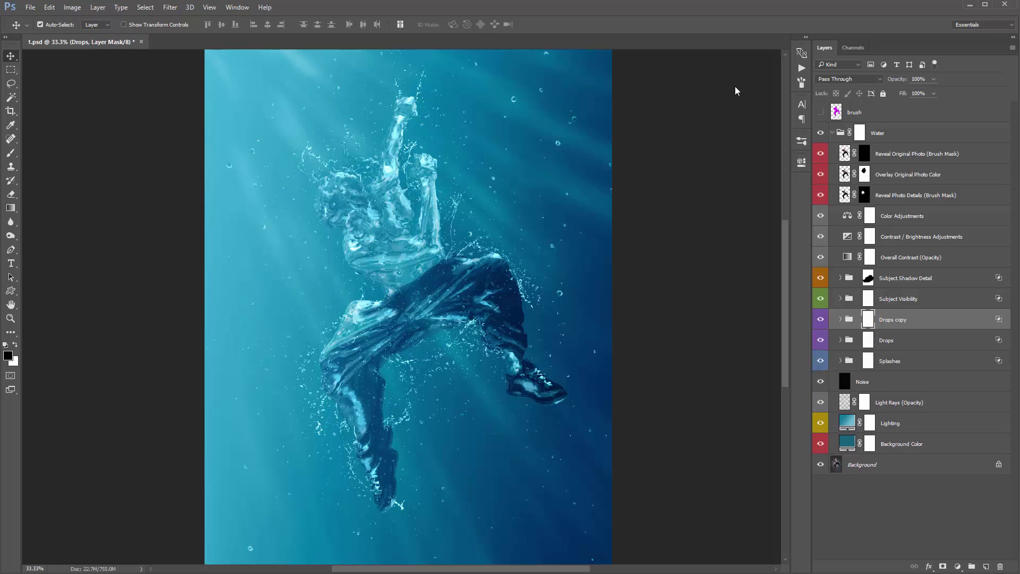
pyautogui.hotkey('ctrl', 'z')
pyautogui.hotkey('ctrl', 'z')
# Rotate the Drops_6 layer inside the Drops copy group by about -54 degrees.
pyautogui.click(840, 319)
pyautogui.click(920, 344)
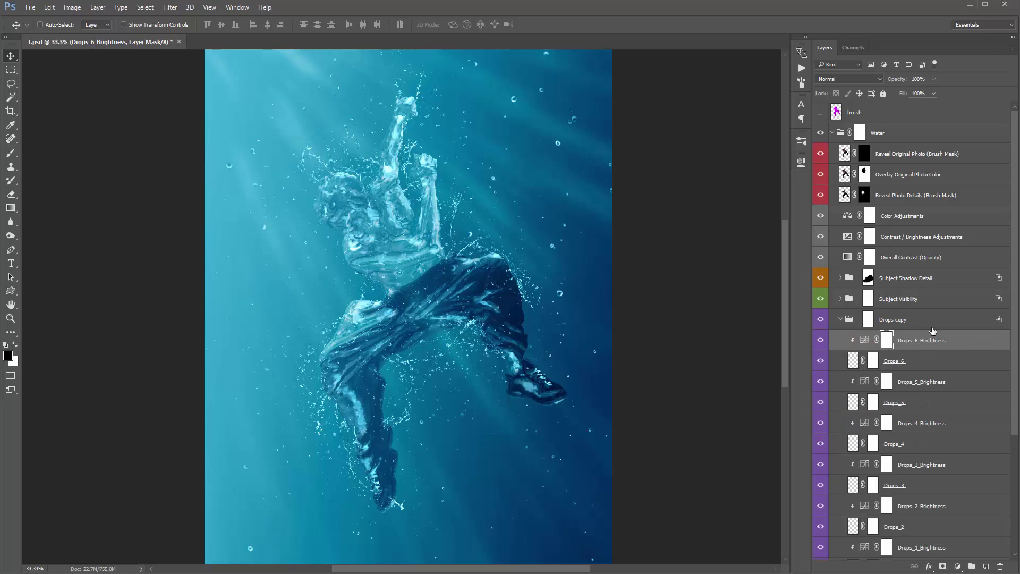
pyautogui.click(898, 361)
pyautogui.hotkey('ctrl', '-')
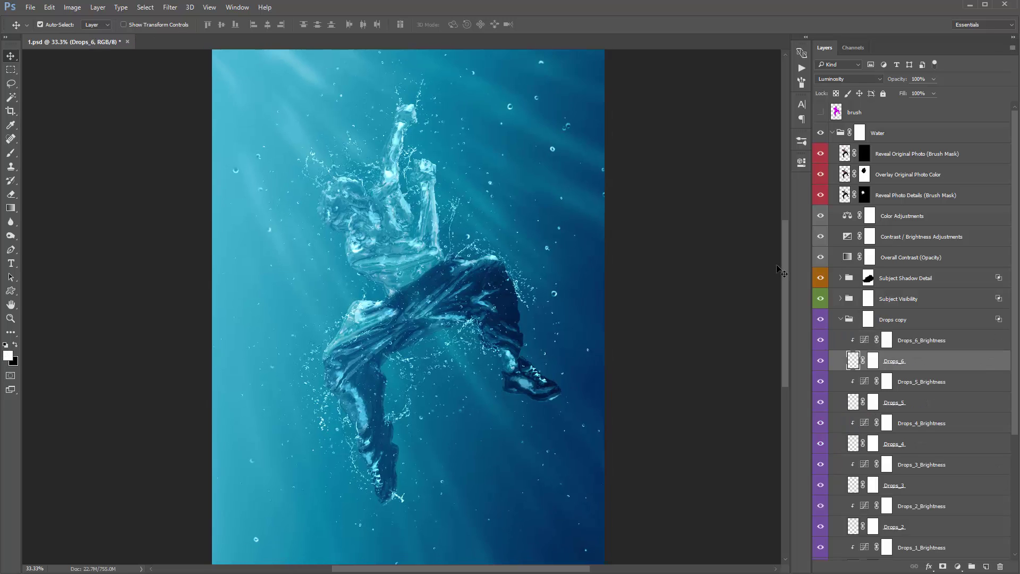
pyautogui.hotkey('ctrl', '-')
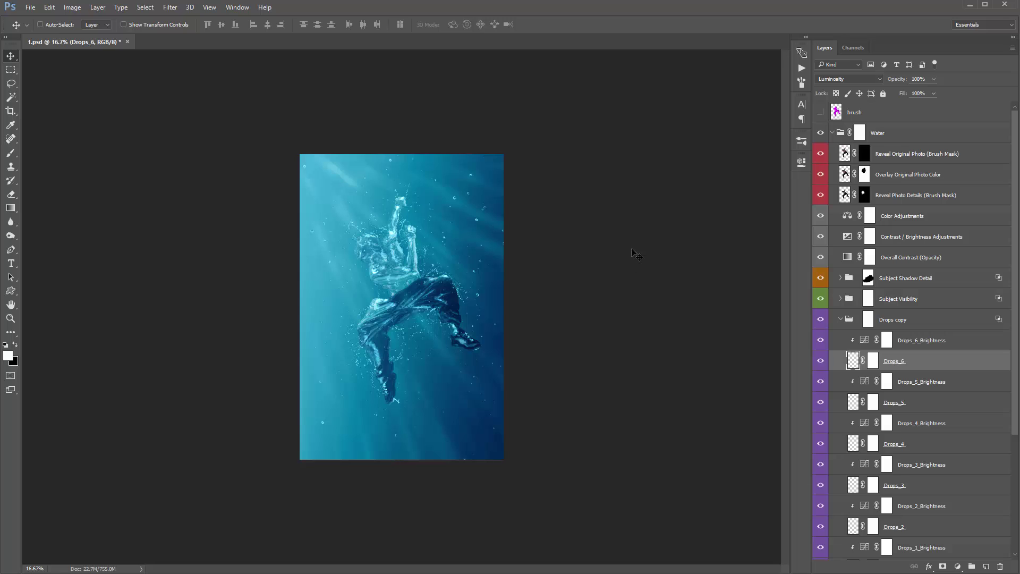
pyautogui.hotkey('ctrl', 't')
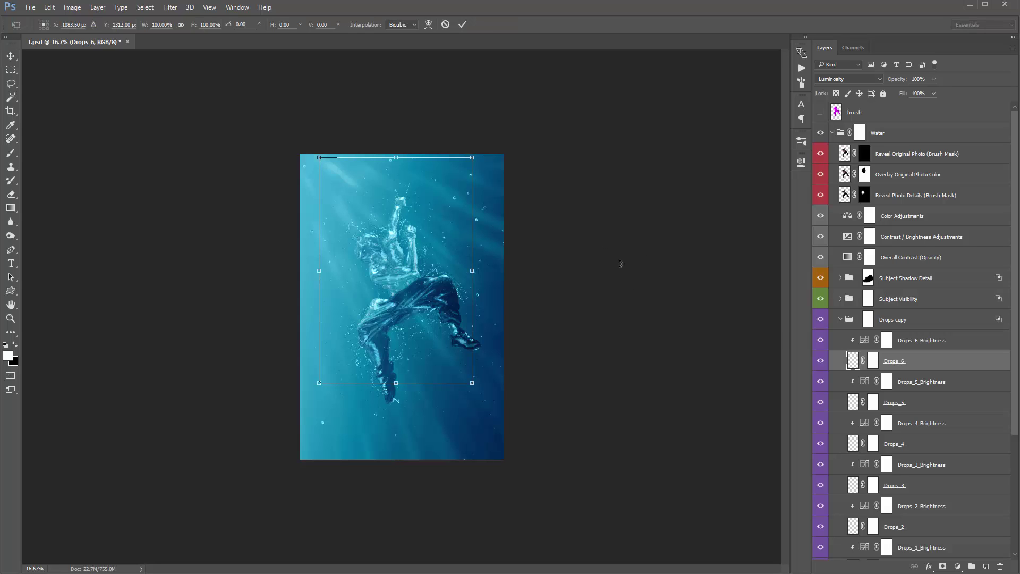
pyautogui.moveTo(621, 264); pyautogui.dragTo(502, 125)
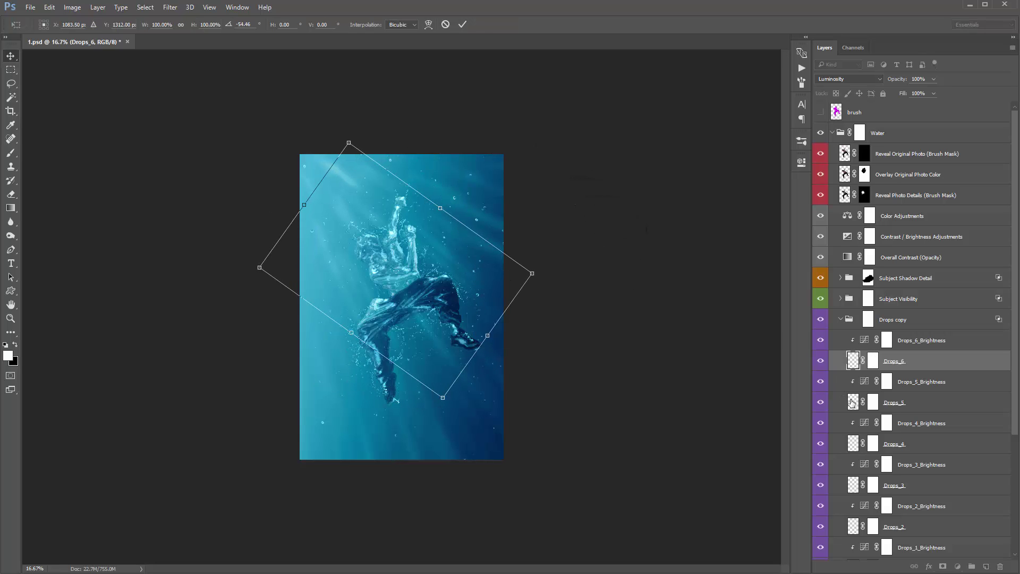
# Rotate the Drops_5 layer inside the Drops copy group counterclockwise with Free Transform.
pyautogui.click(852, 402)
pyautogui.hotkey('ctrl', 't')
pyautogui.moveTo(563, 170); pyautogui.dragTo(374, 93)
pyautogui.press('Return')
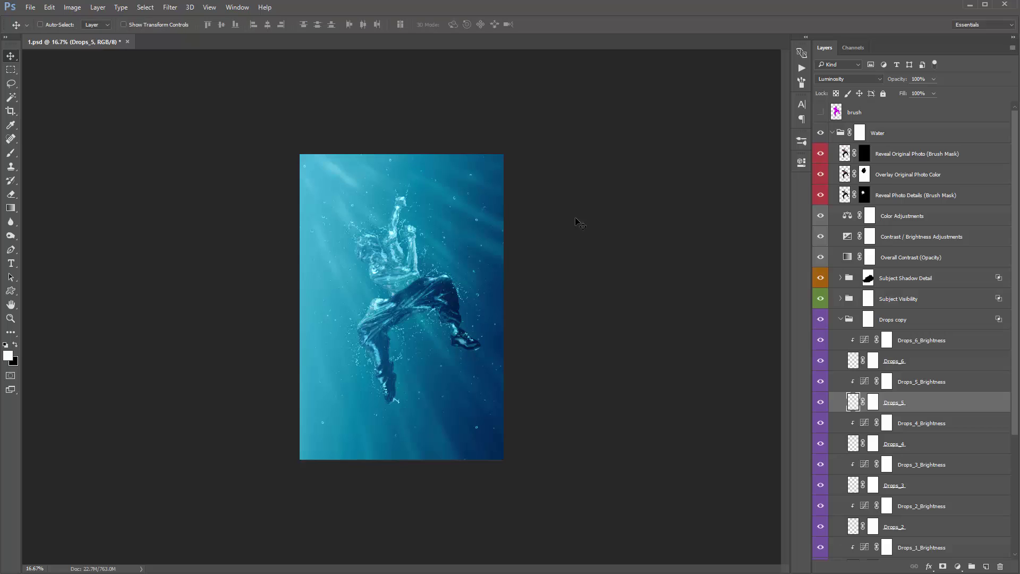
# Collapse the Drops copy group and delete it.
pyautogui.click(839, 322)
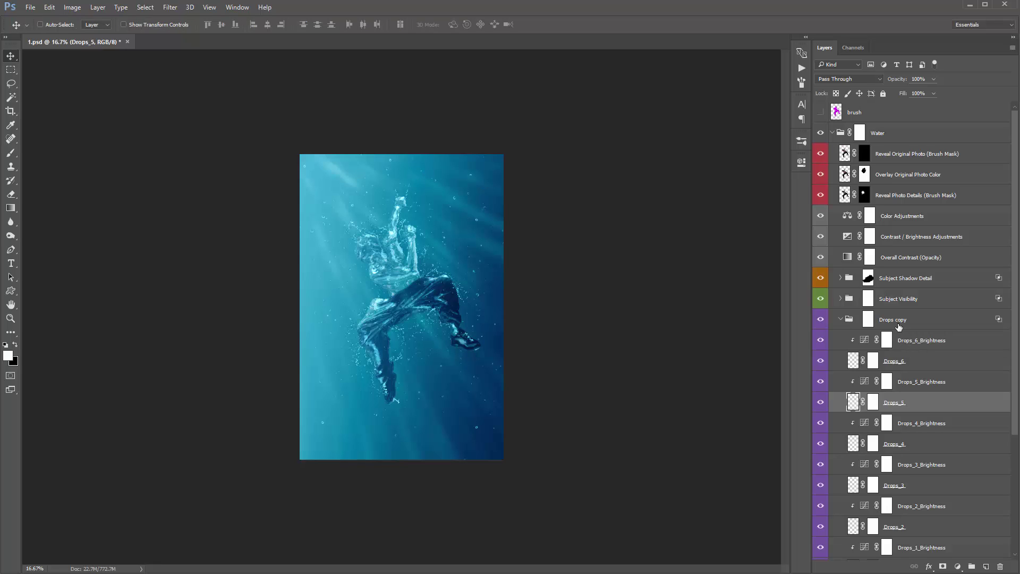
pyautogui.click(840, 320)
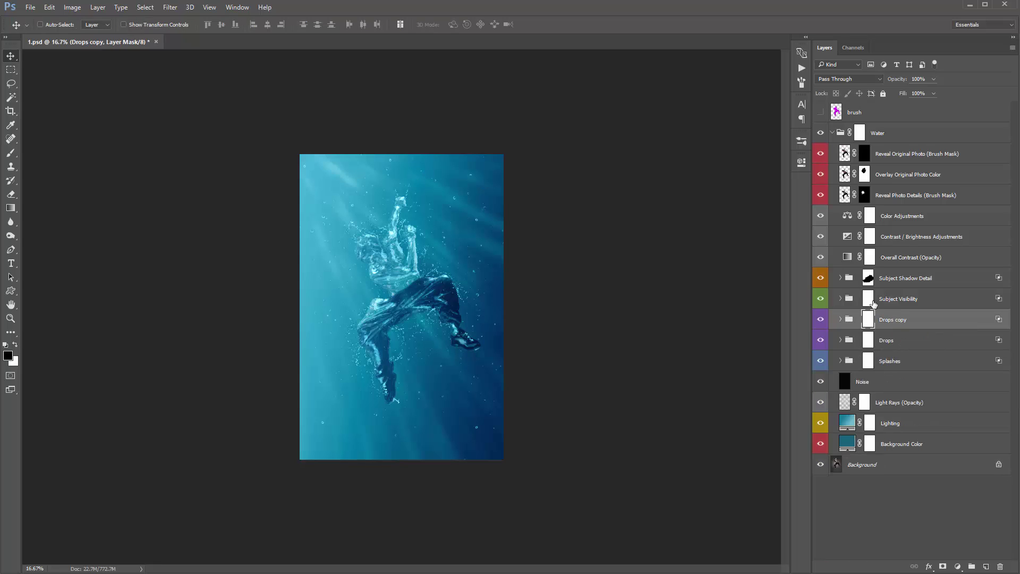
pyautogui.press('Delete')
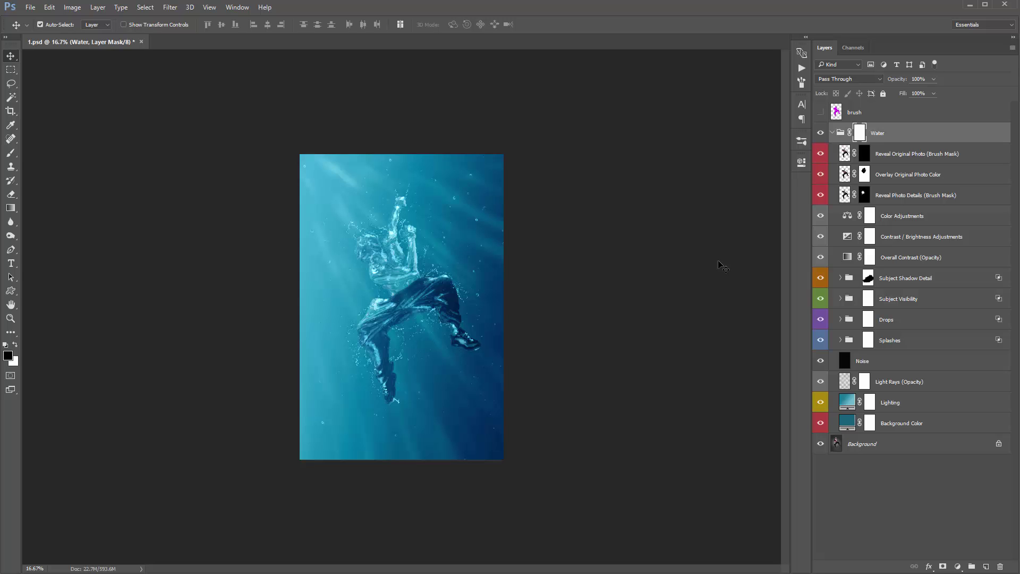
pyautogui.hotkey('ctrl', '0')
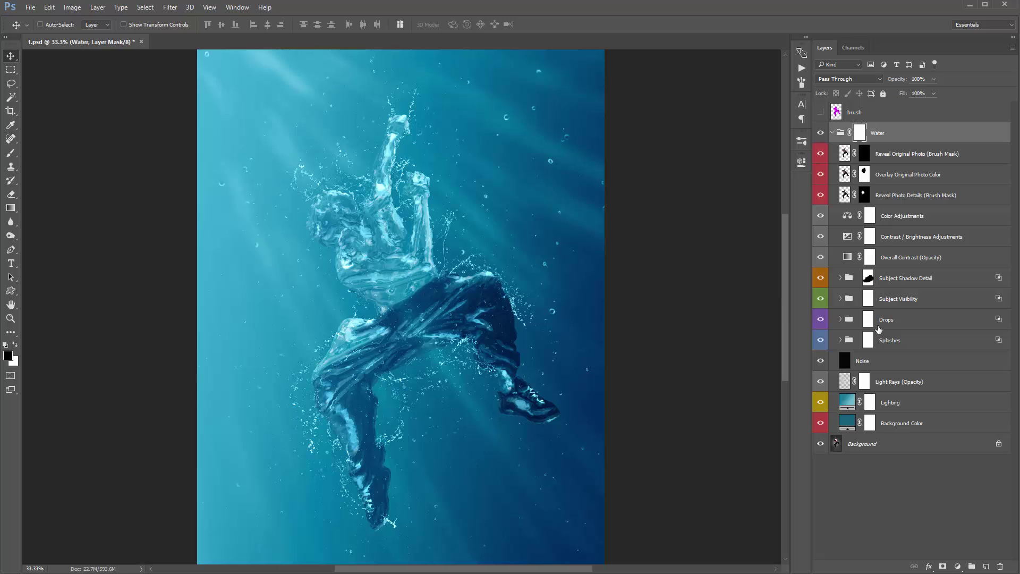
# Target the Drops group's layer mask with the Brush tool and reduce the brush size.
pyautogui.click(867, 322)
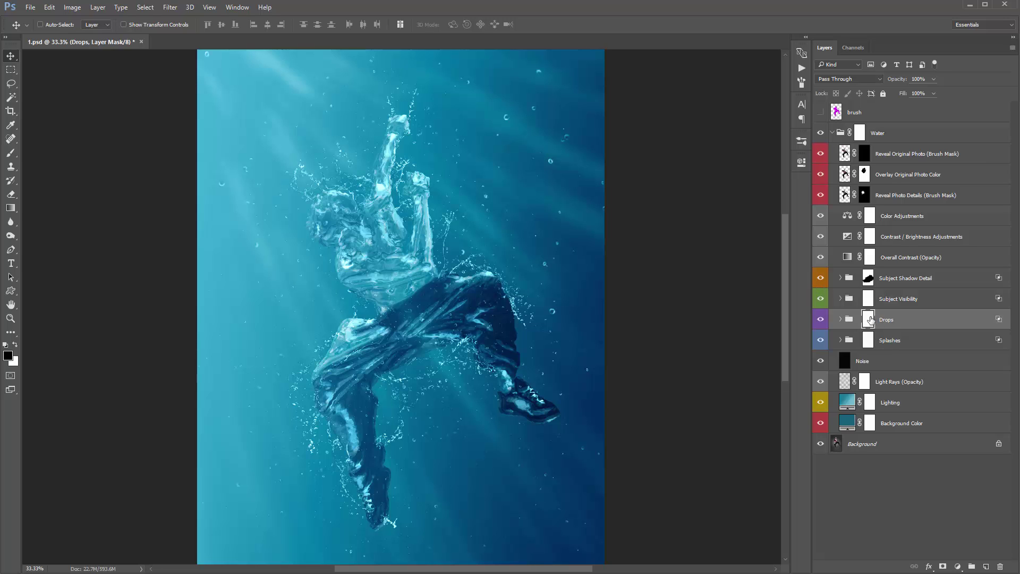
pyautogui.press('b')
pyautogui.press('[')
pyautogui.press('[')
pyautogui.press('[')
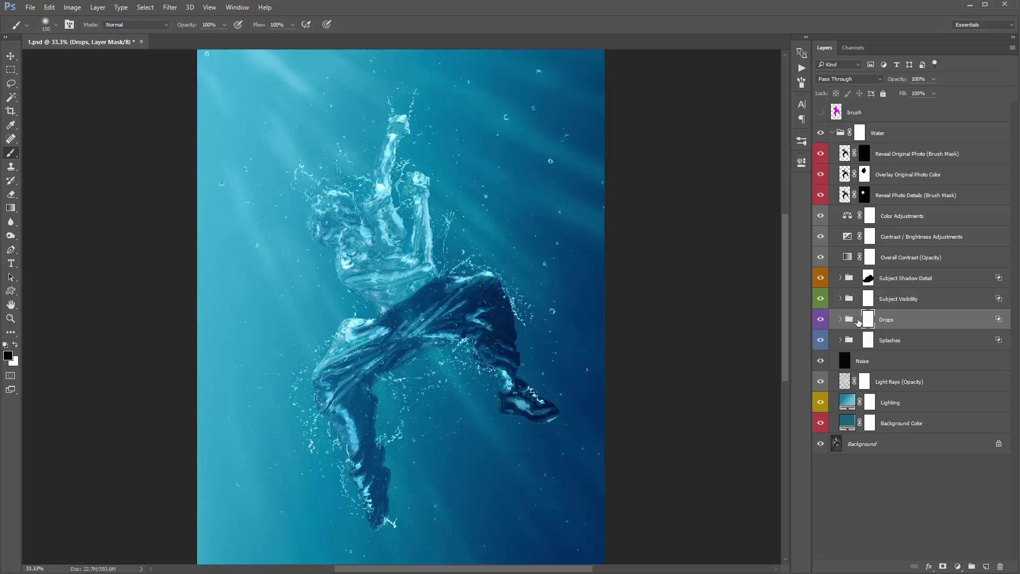
pyautogui.press('[')
pyautogui.press('[')
pyautogui.press('[')
pyautogui.press('v')
# Examine the individual layers in the Drops group, checking the Drops_5 layer and its mask.
pyautogui.click(840, 319)
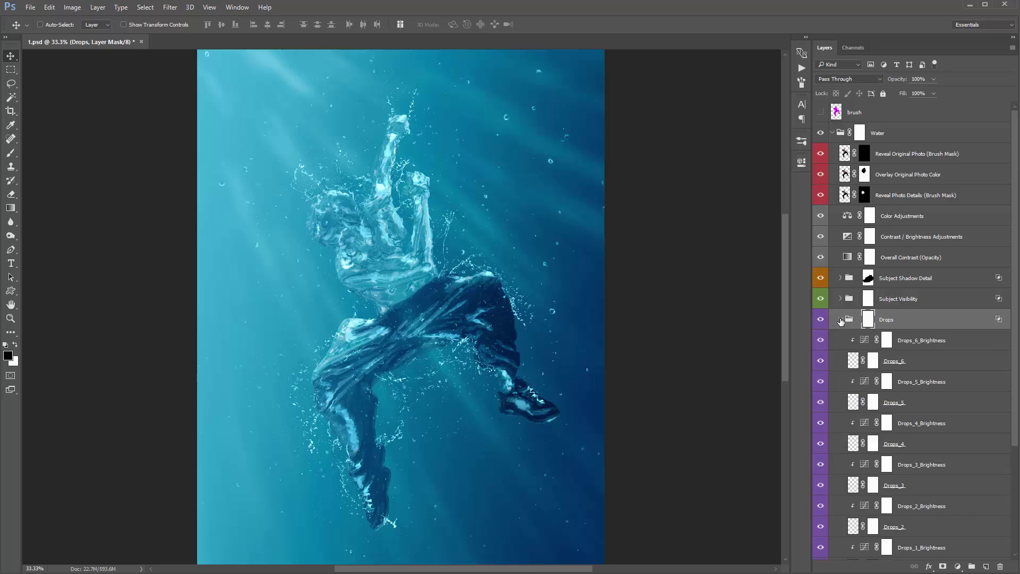
pyautogui.scroll(-2, 830, 313)
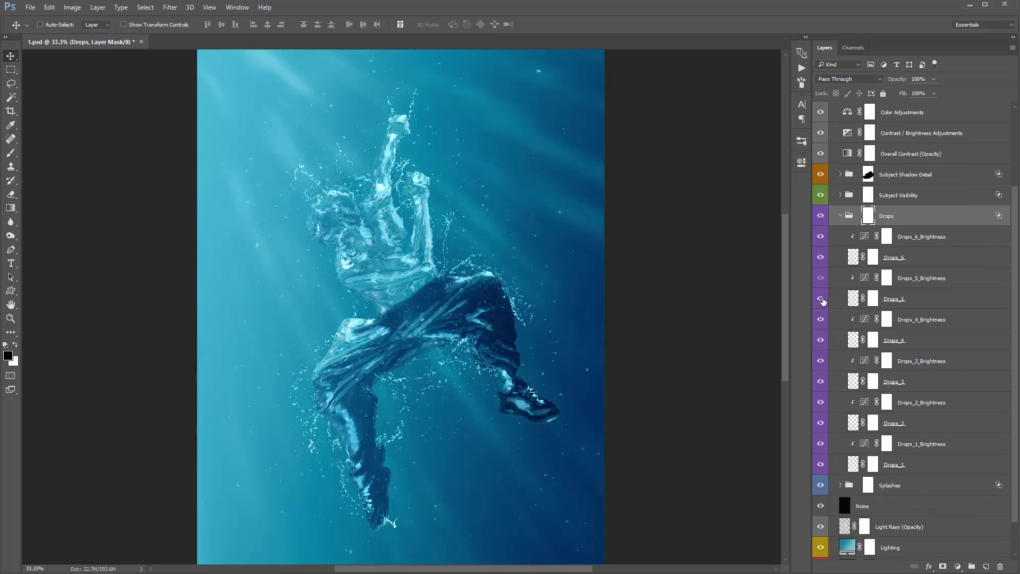
pyautogui.click(873, 300)
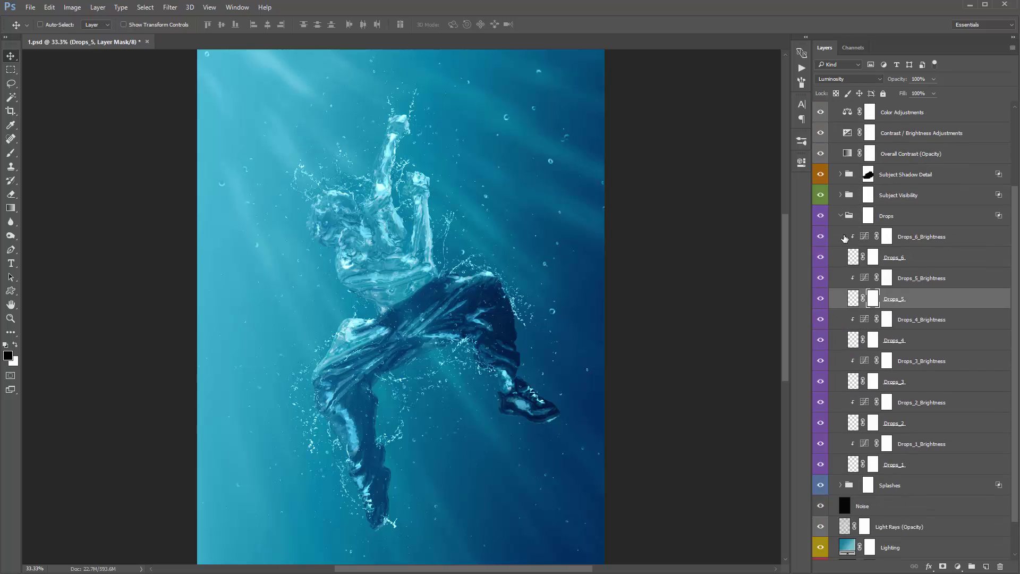
pyautogui.click(841, 216)
# Select the Splashes group and switch its visibility off and on to compare the effect.
pyautogui.click(897, 344)
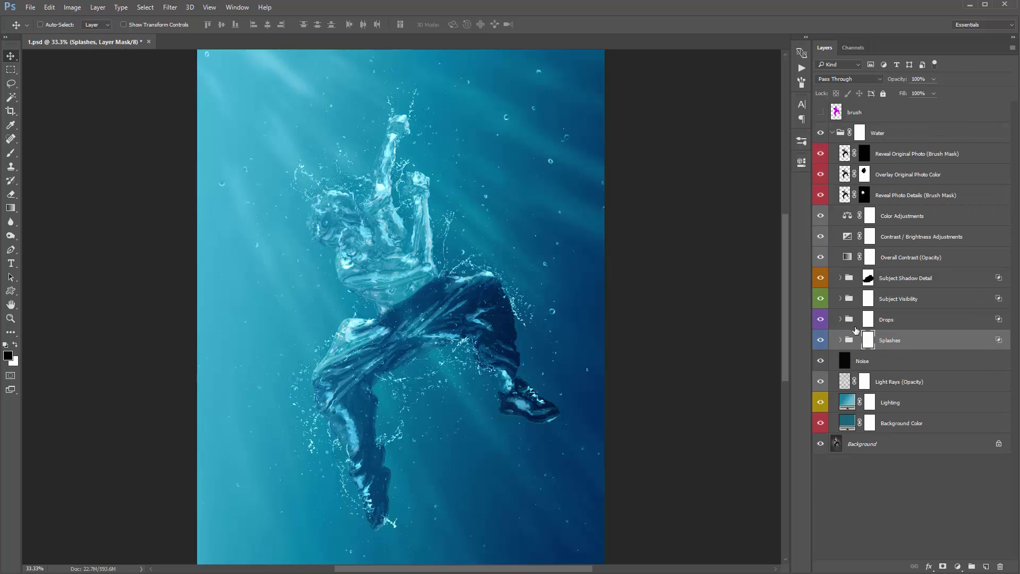
pyautogui.moveTo(571, 227); pyautogui.dragTo(574, 207)
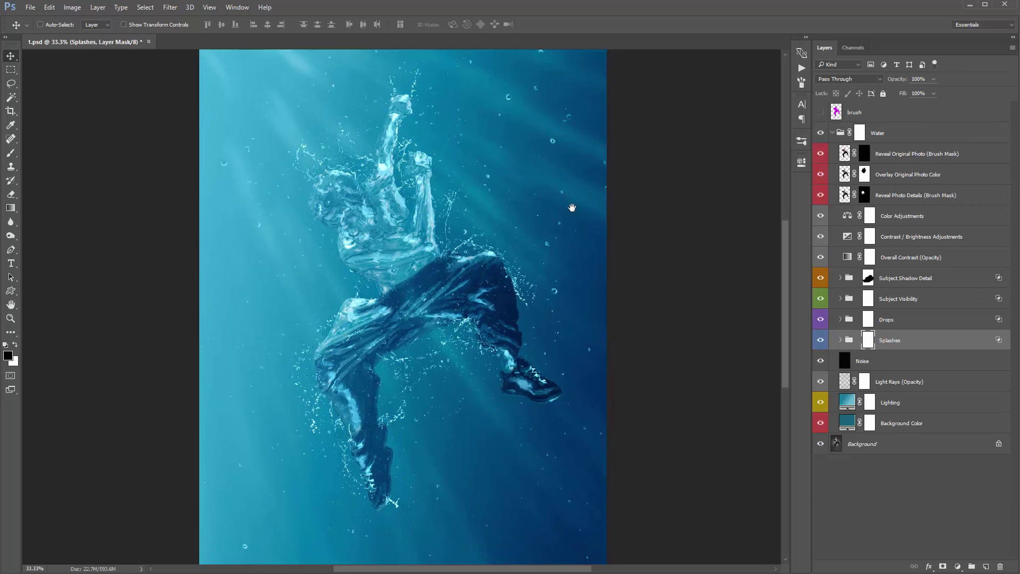
pyautogui.click(819, 342)
pyautogui.click(819, 342)
pyautogui.click(819, 342)
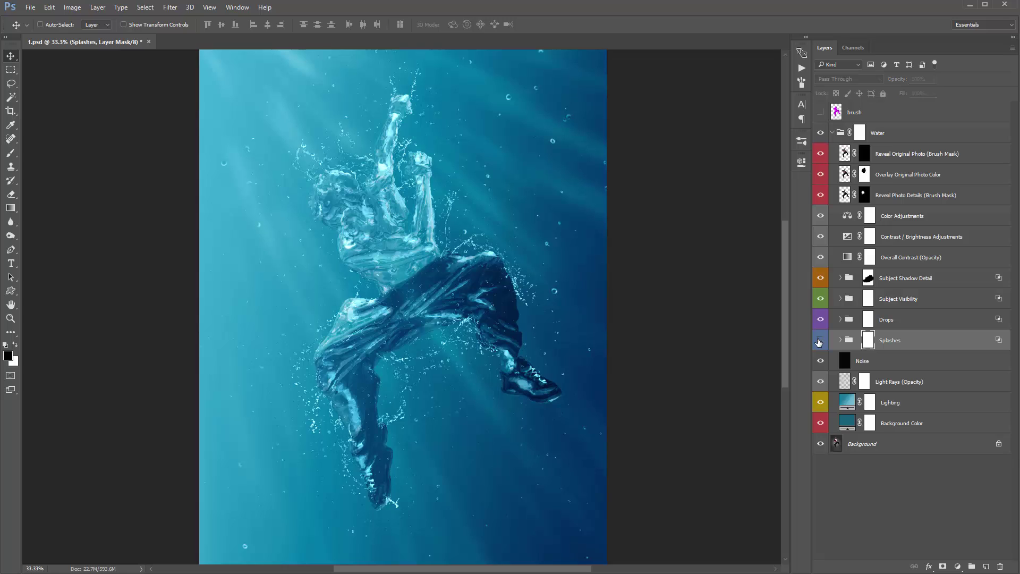
pyautogui.click(820, 341)
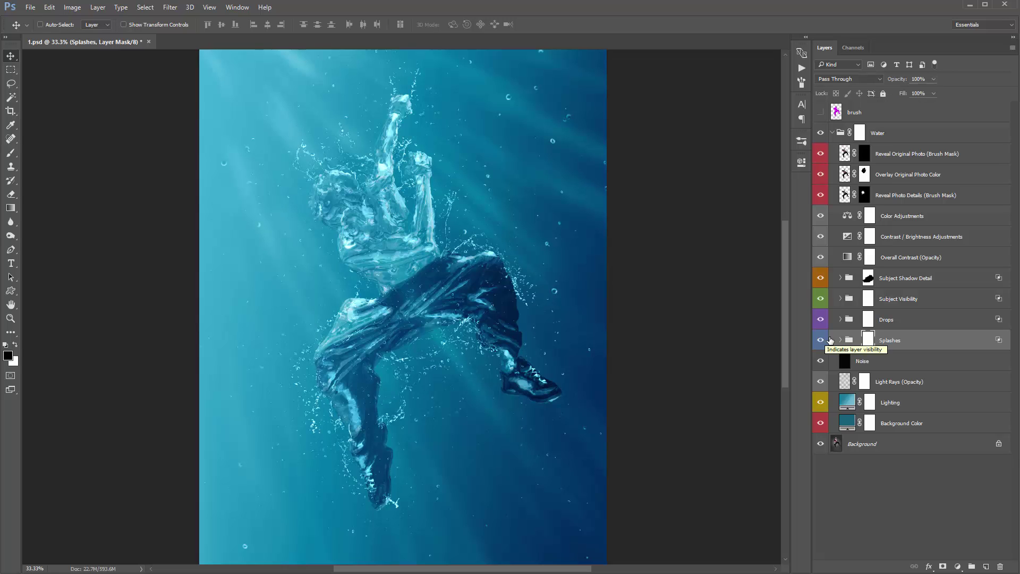
# Expand the Splashes group and select all ten splash layers, from Splash_10 down to Splash_1.
pyautogui.click(839, 342)
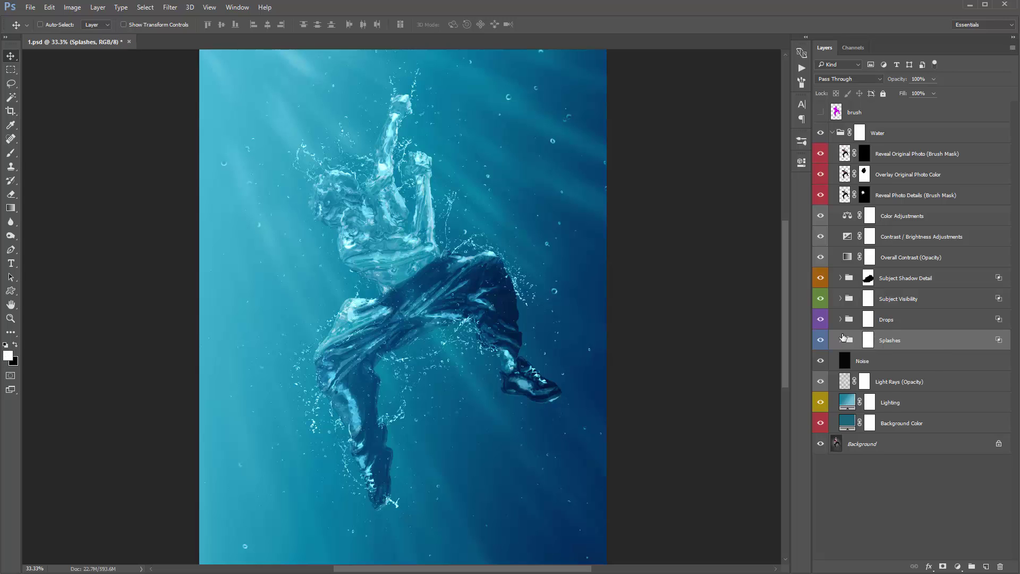
pyautogui.click(841, 339)
pyautogui.scroll(-5, 850, 319)
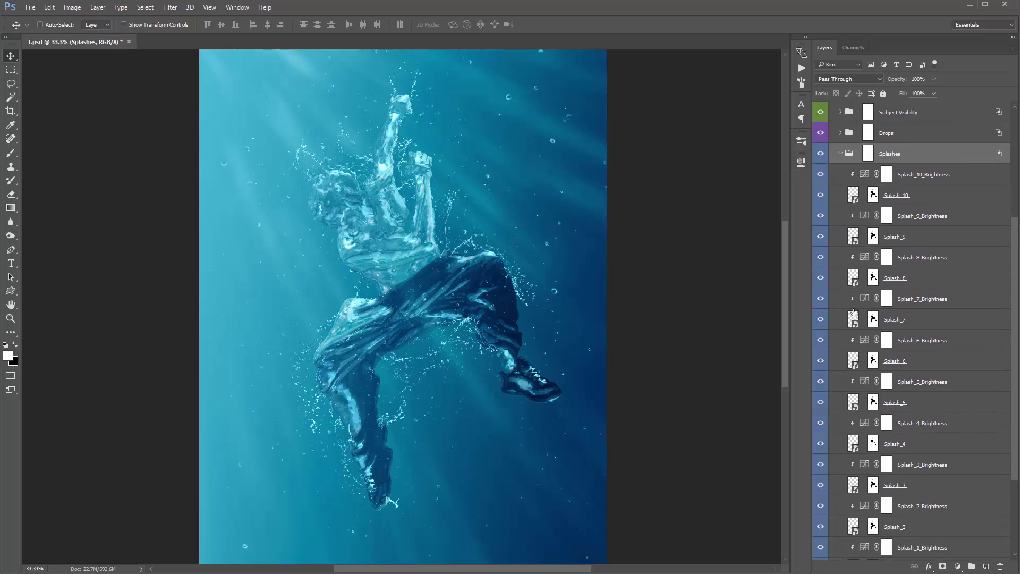
pyautogui.click(912, 192)
pyautogui.keyDown('ctrl'); pyautogui.click(912, 237); pyautogui.keyUp('ctrl')
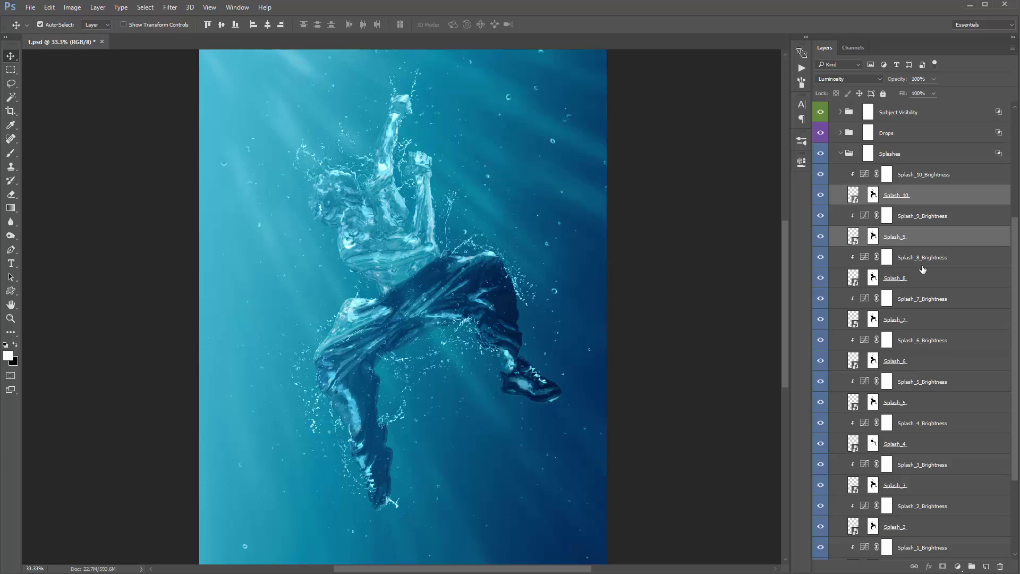
pyautogui.keyDown('ctrl'); pyautogui.click(923, 277); pyautogui.keyUp('ctrl')
pyautogui.keyDown('ctrl'); pyautogui.click(919, 319); pyautogui.keyUp('ctrl')
pyautogui.keyDown('ctrl'); pyautogui.click(922, 361); pyautogui.keyUp('ctrl')
pyautogui.keyDown('ctrl'); pyautogui.click(925, 402); pyautogui.keyUp('ctrl')
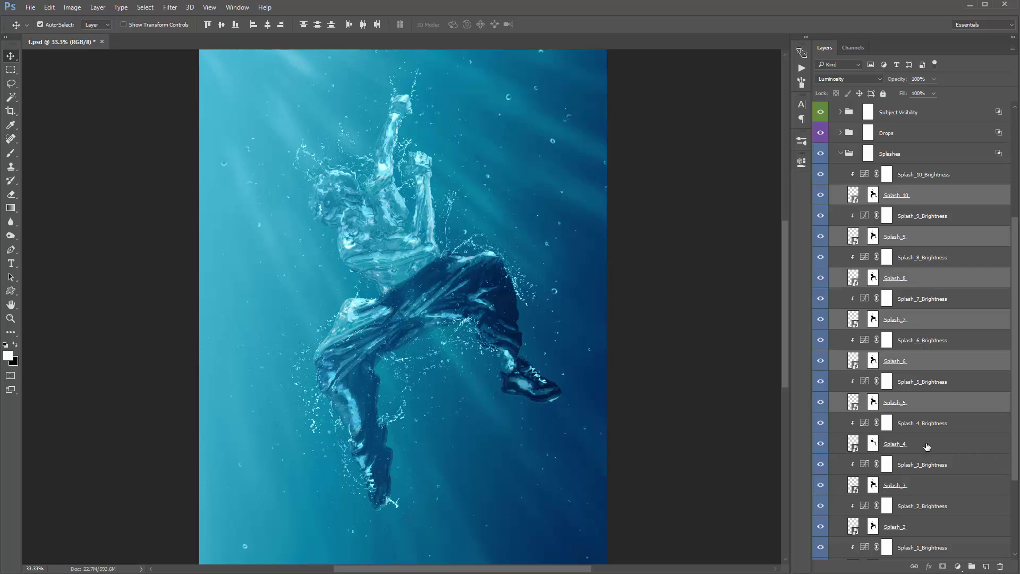
pyautogui.keyDown('ctrl'); pyautogui.click(927, 445); pyautogui.keyUp('ctrl')
pyautogui.keyDown('ctrl'); pyautogui.click(930, 485); pyautogui.keyUp('ctrl')
pyautogui.keyDown('ctrl'); pyautogui.click(928, 527); pyautogui.keyUp('ctrl')
pyautogui.scroll(-3, 928, 524)
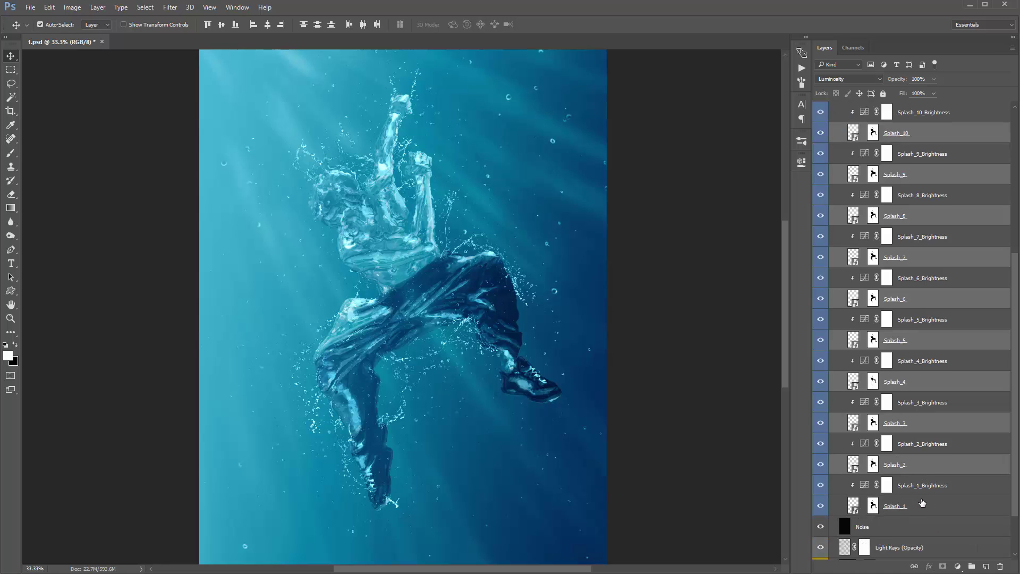
pyautogui.keyDown('ctrl'); pyautogui.click(922, 503); pyautogui.keyUp('ctrl')
pyautogui.scroll(4, 922, 503)
# Select the Splash_10 layer and switch its visibility off and on to locate its splash.
pyautogui.click(919, 197)
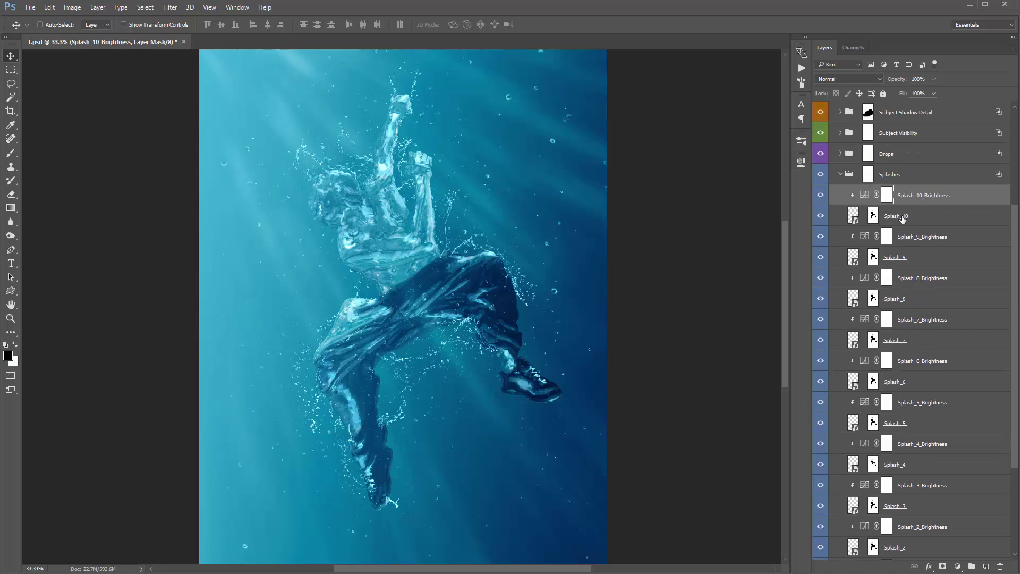
pyautogui.click(903, 219)
pyautogui.click(820, 217)
pyautogui.click(821, 217)
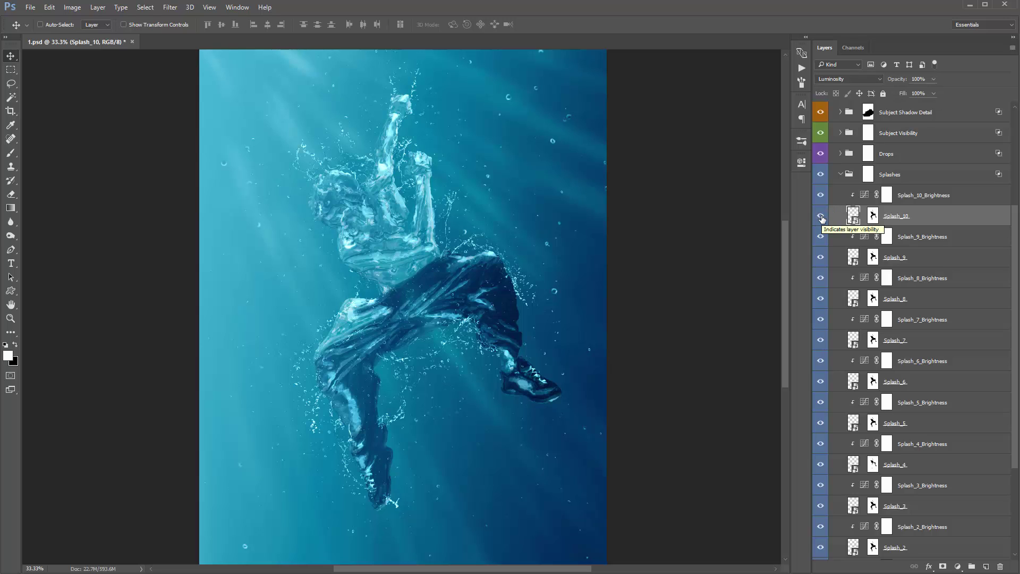
pyautogui.click(821, 216)
pyautogui.click(821, 215)
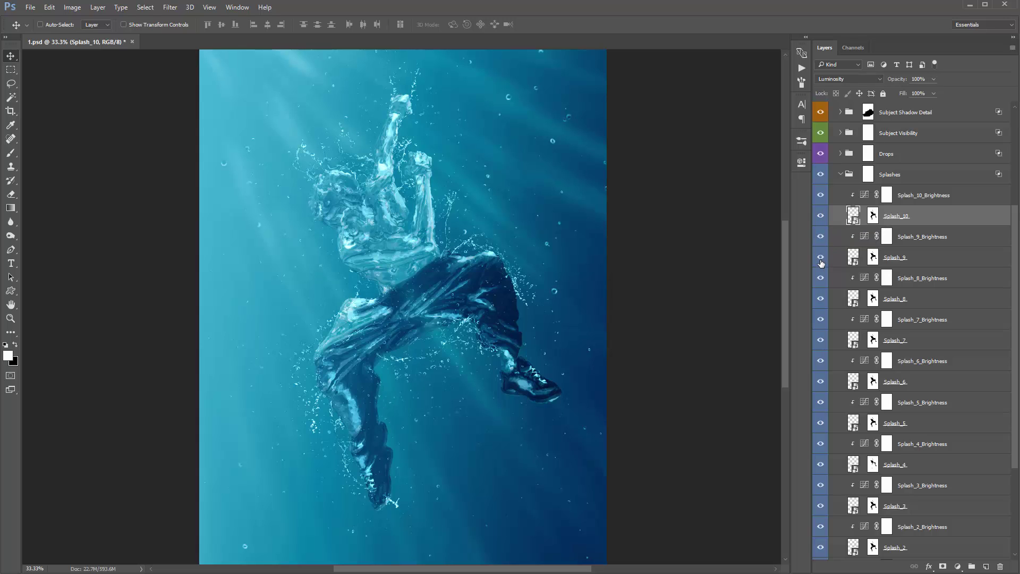
pyautogui.click(821, 216)
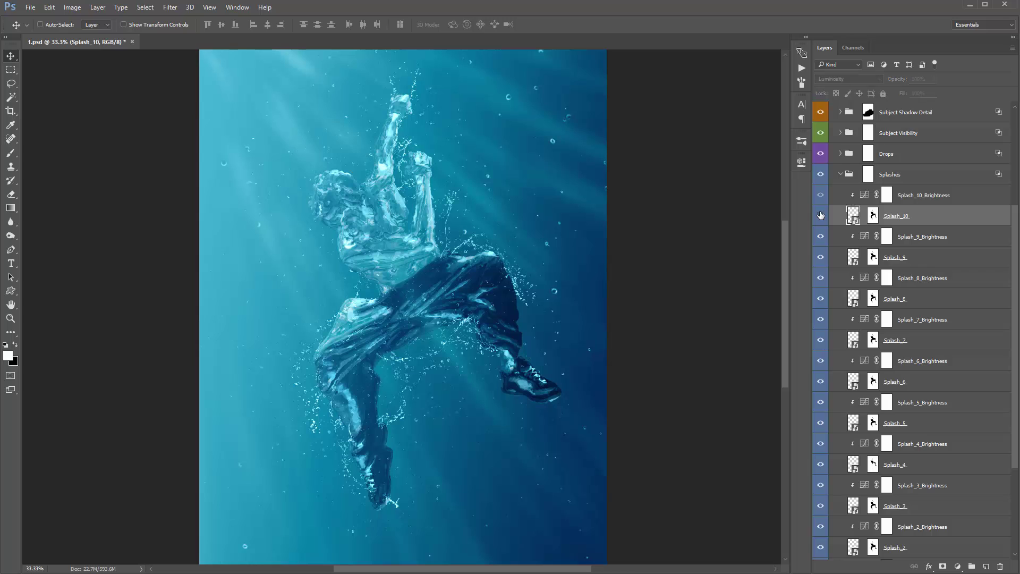
pyautogui.click(822, 216)
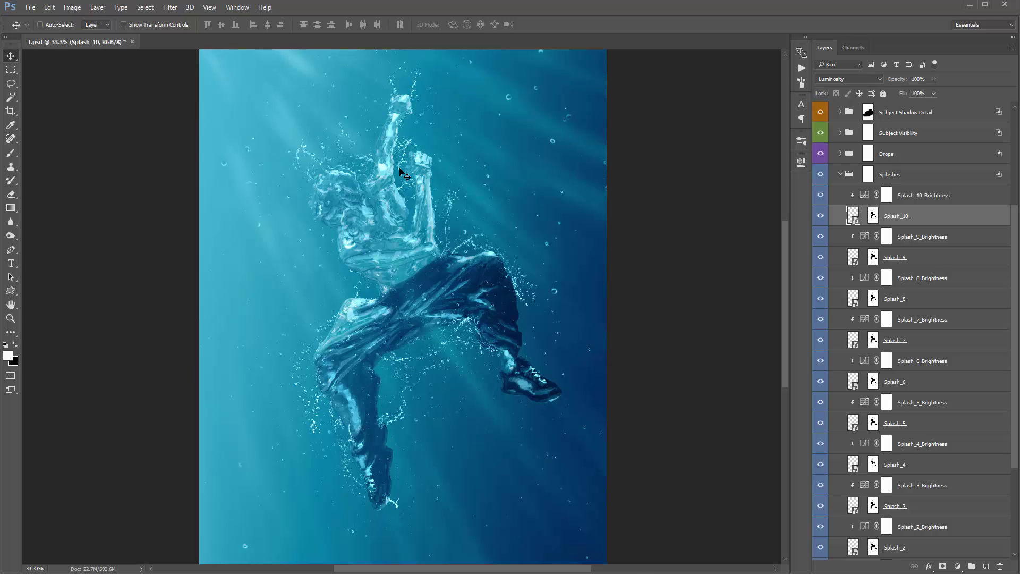
# Try moving the Splash_10 splash from the head down beside the torso and scaling it smaller.
pyautogui.moveTo(401, 171); pyautogui.dragTo(264, 239)
pyautogui.hotkey('ctrl', 't')
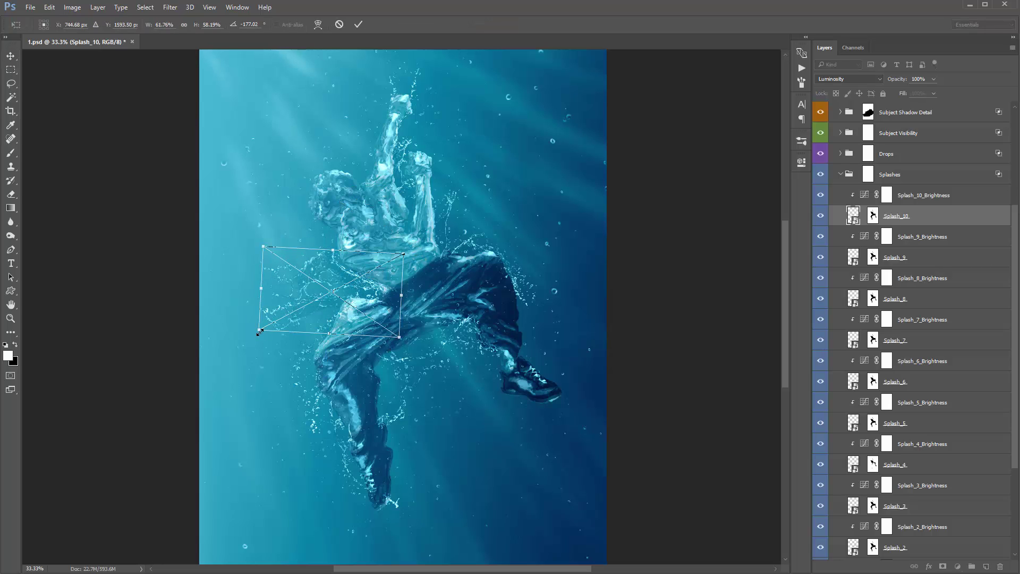
pyautogui.moveTo(259, 332); pyautogui.dragTo(289, 316)
pyautogui.press('Return')
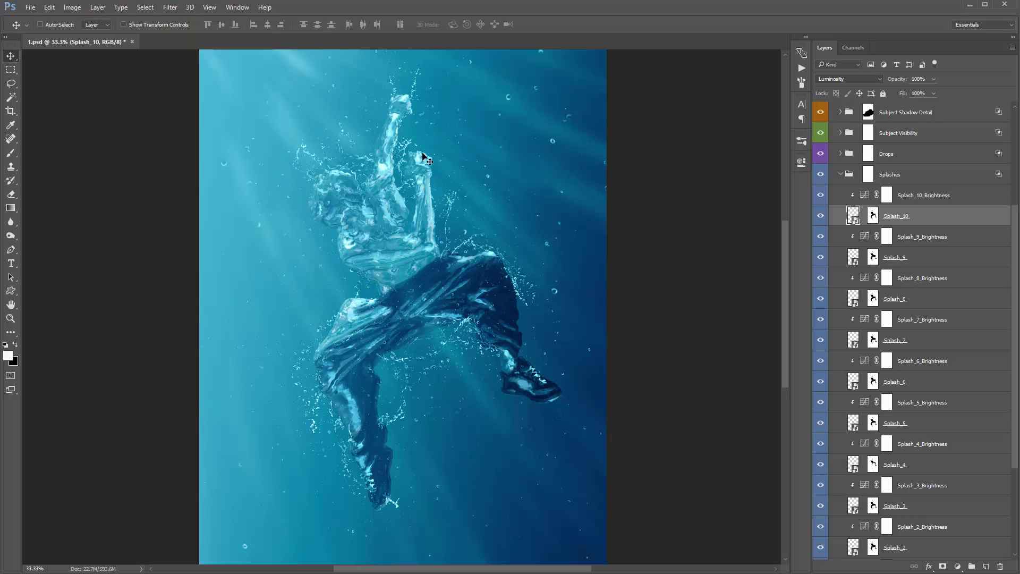
pyautogui.moveTo(419, 154); pyautogui.dragTo(420, 159)
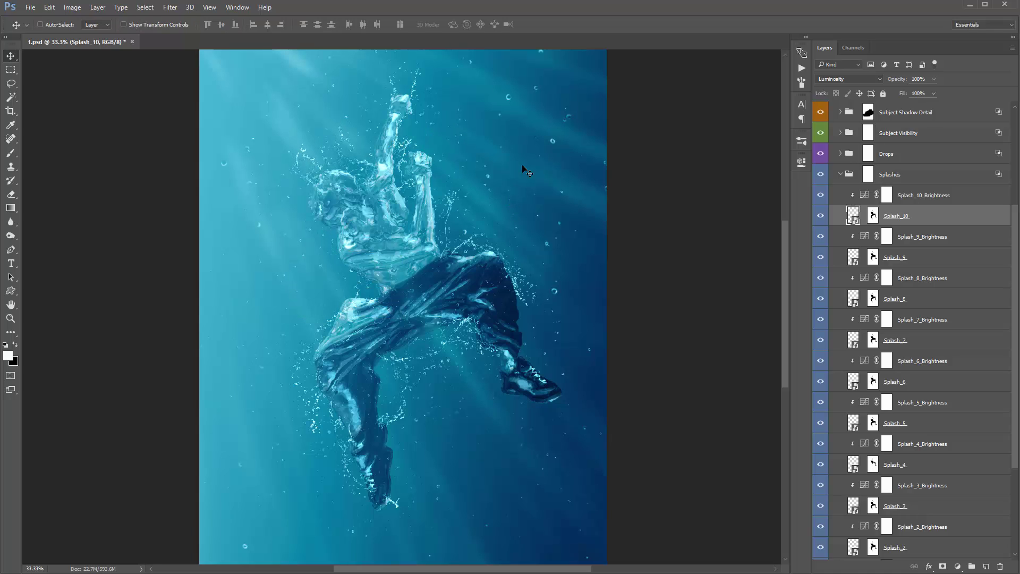
# Try darkening the Splash_10 splash by lowering the midpoint and shadow end of the Splash_10_Brightness curve.
pyautogui.click(869, 199)
pyautogui.doubleClick(870, 200)
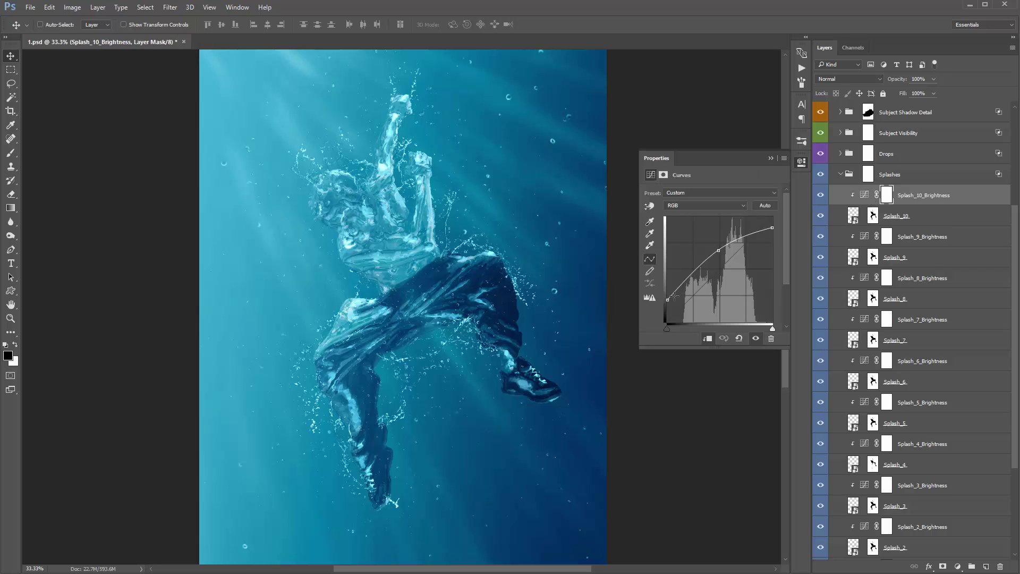
pyautogui.moveTo(719, 253); pyautogui.dragTo(719, 250)
pyautogui.moveTo(671, 301); pyautogui.dragTo(663, 320)
pyautogui.moveTo(719, 251); pyautogui.dragTo(719, 271)
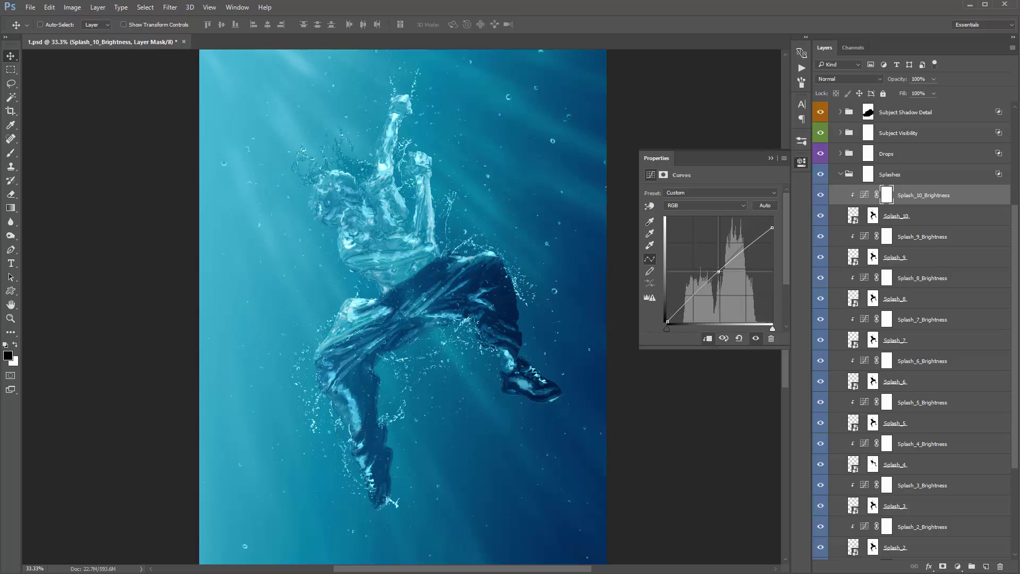
# Undo the curve changes on Splash_10_Brightness and close the adjustment's settings.
pyautogui.hotkey('ctrl', 'alt', 'z')
pyautogui.hotkey('ctrl', 'alt', 'z')
pyautogui.hotkey('ctrl', 'alt', 'z')
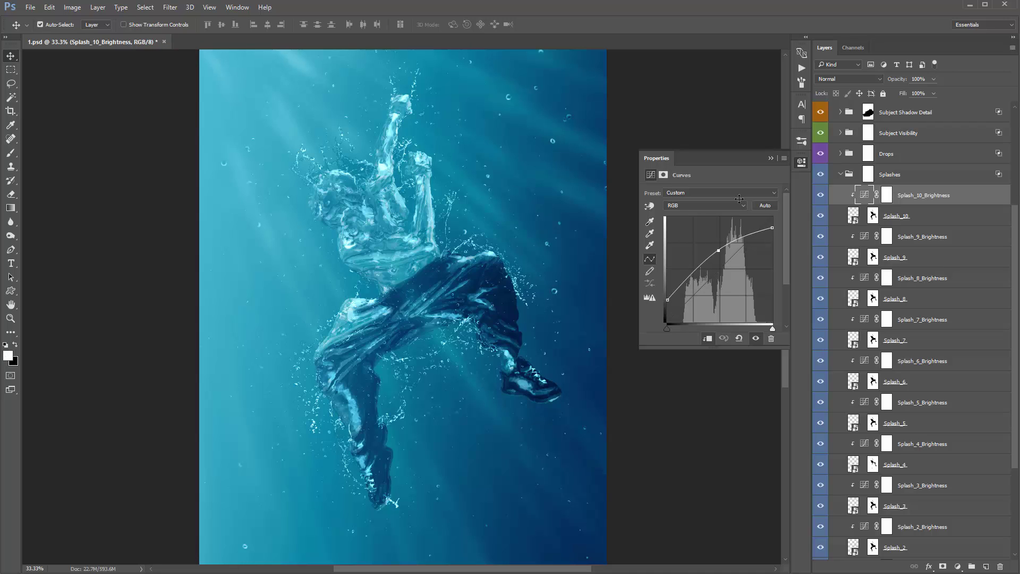
pyautogui.click(771, 158)
pyautogui.hotkey('shift', 'alt', 'y')
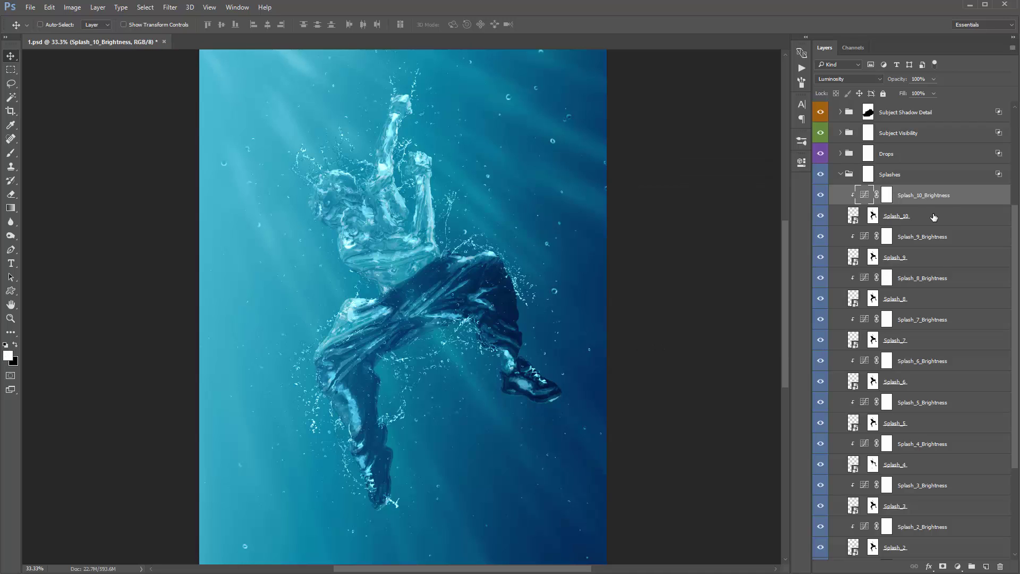
# Inspect the Splash_10 layer mask on its own and return to the layer's image.
pyautogui.click(934, 217)
pyautogui.click(898, 259)
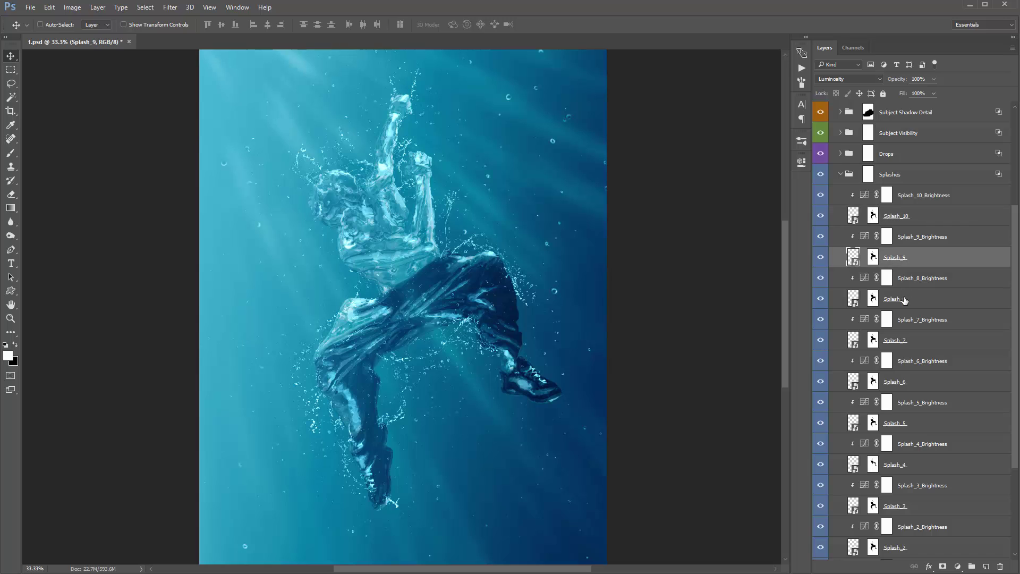
pyautogui.click(904, 300)
pyautogui.click(907, 254)
pyautogui.click(873, 217)
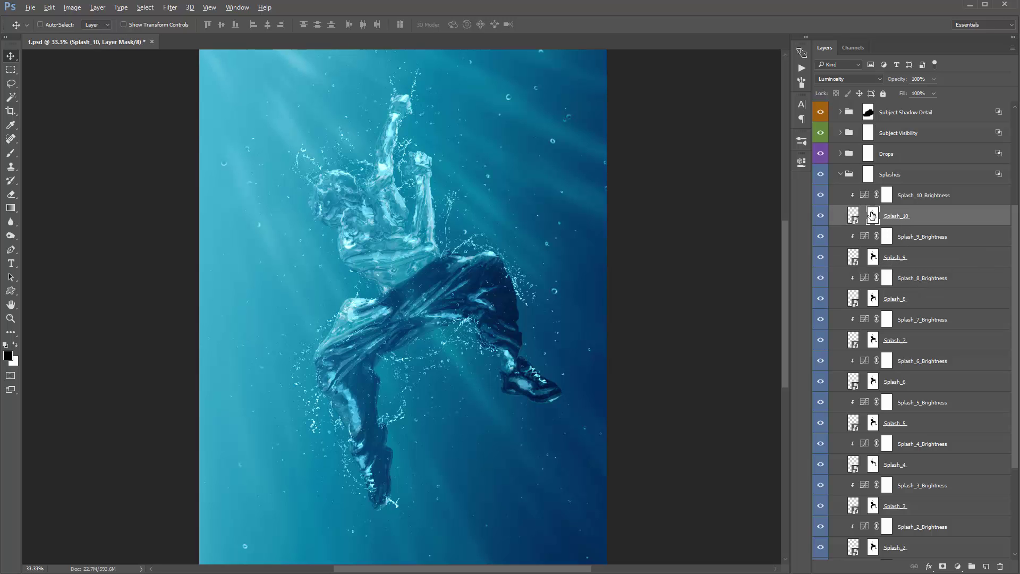
pyautogui.keyDown('alt'); pyautogui.click(872, 214); pyautogui.keyUp('alt')
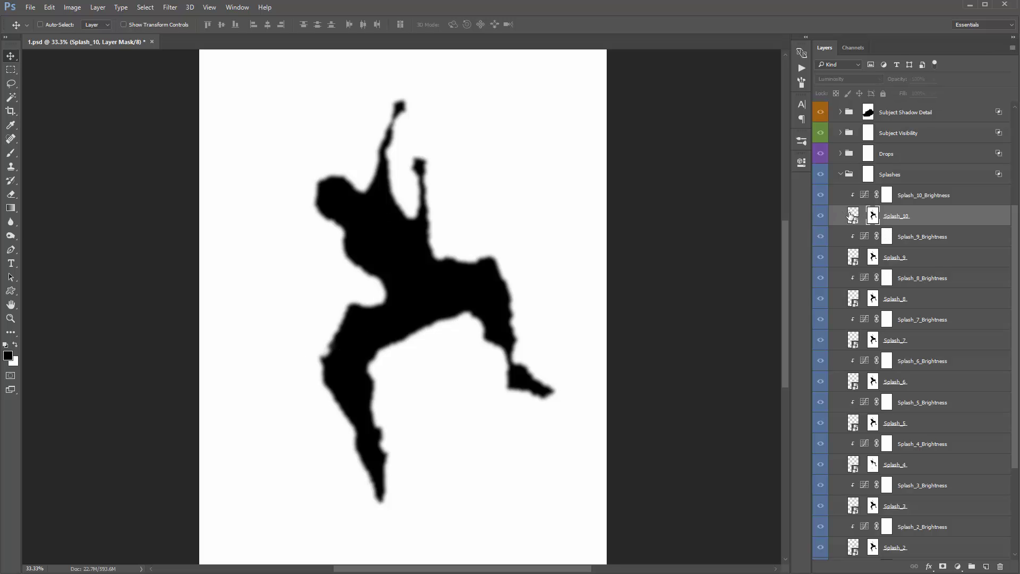
pyautogui.click(850, 215)
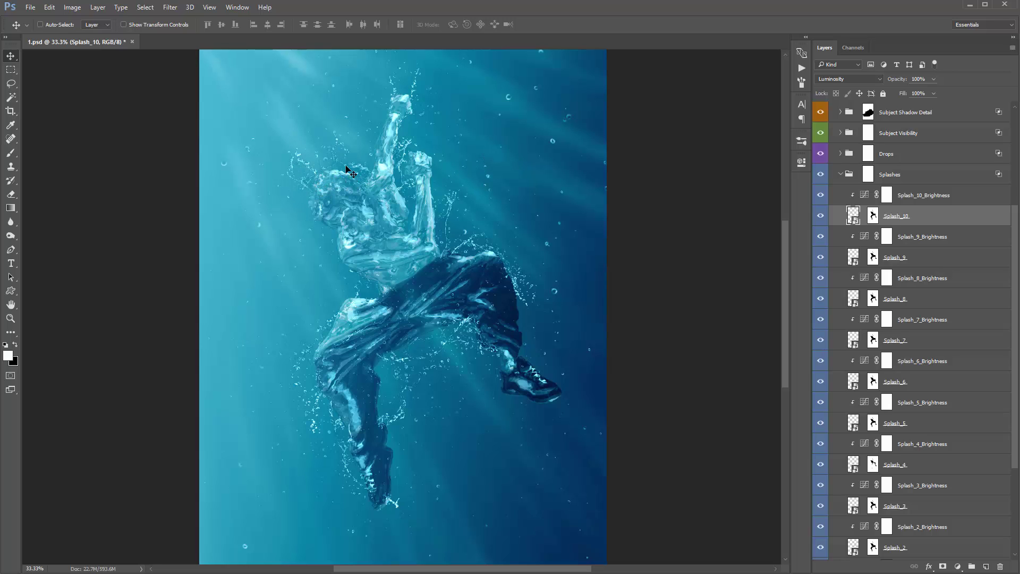
# Try shifting the Splash_10 splash slightly toward the raised arm and readying a larger brush on its layer mask.
pyautogui.moveTo(343, 159); pyautogui.dragTo(365, 166)
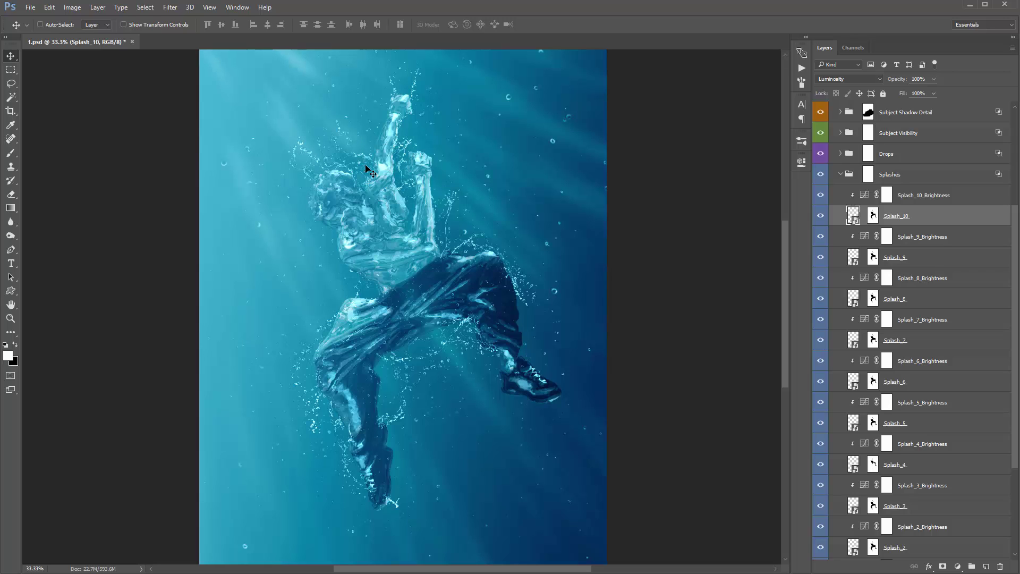
pyautogui.click(873, 216)
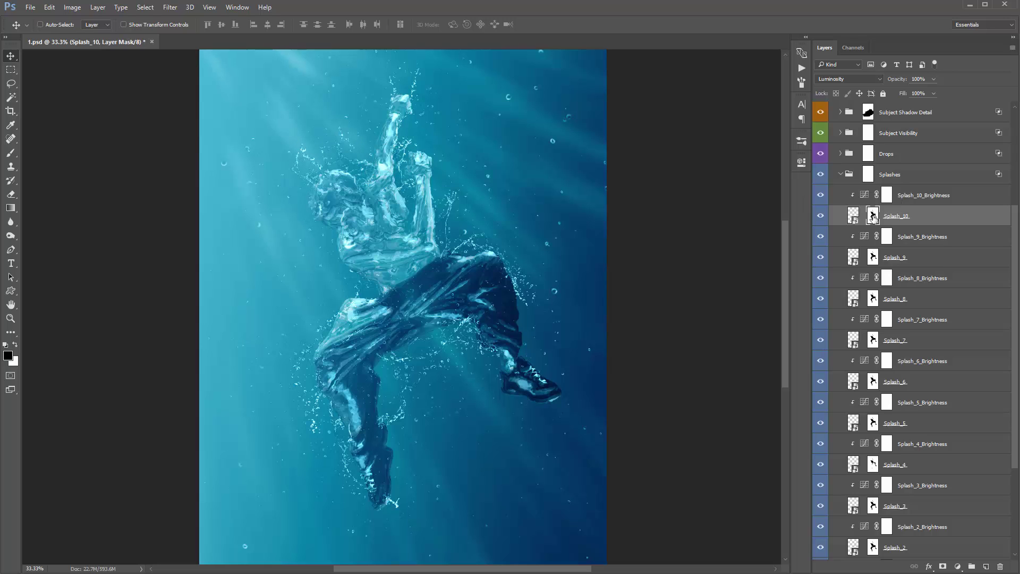
pyautogui.press('b')
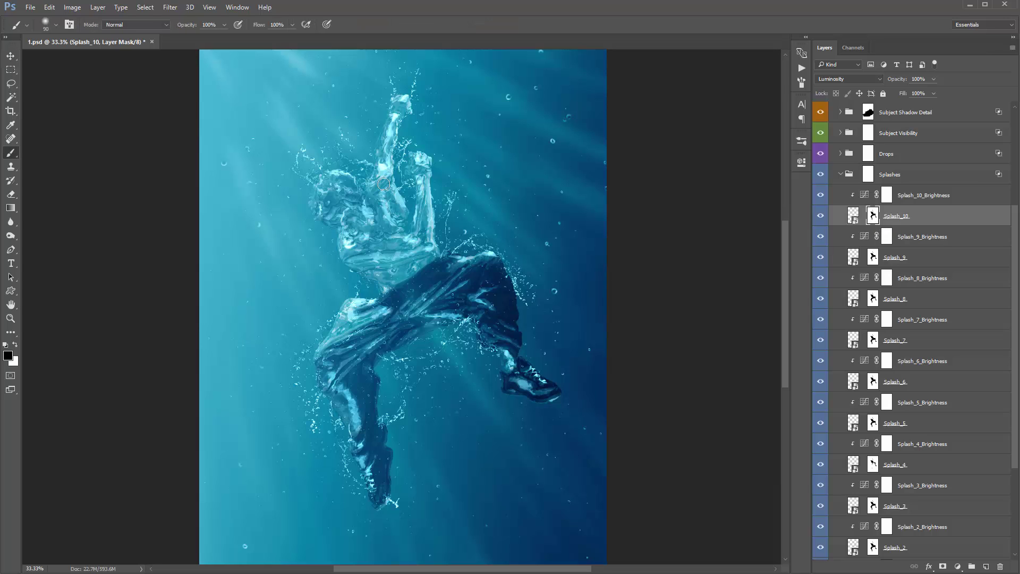
pyautogui.press(']')
pyautogui.press(']')
pyautogui.press('x')
pyautogui.hotkey('ctrl', '2')
pyautogui.press('v')
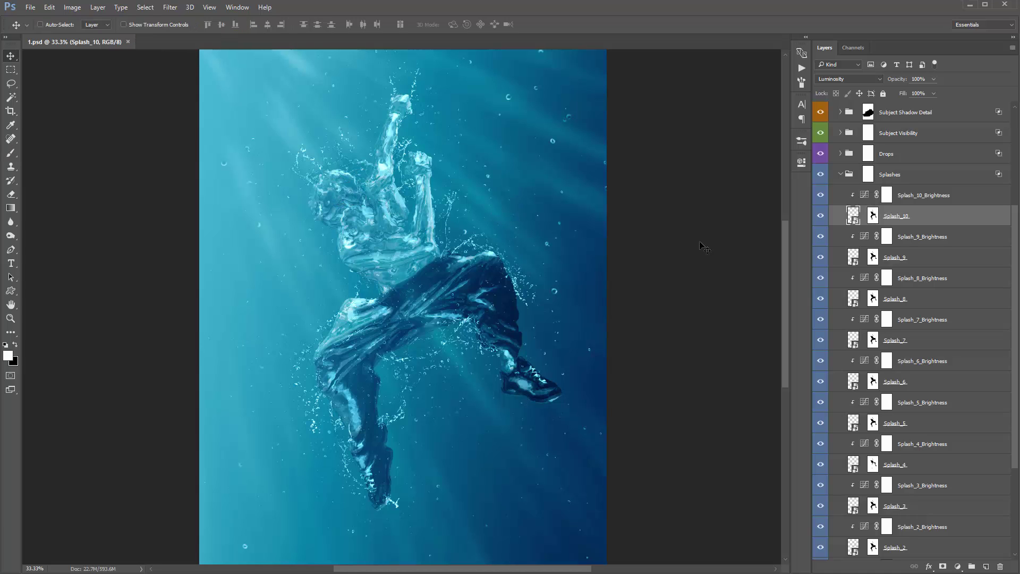
# Set the Subject Visibility (Opacity) layer inside the Subject Visibility group to 50% opacity and collapse the group.
pyautogui.click(925, 133)
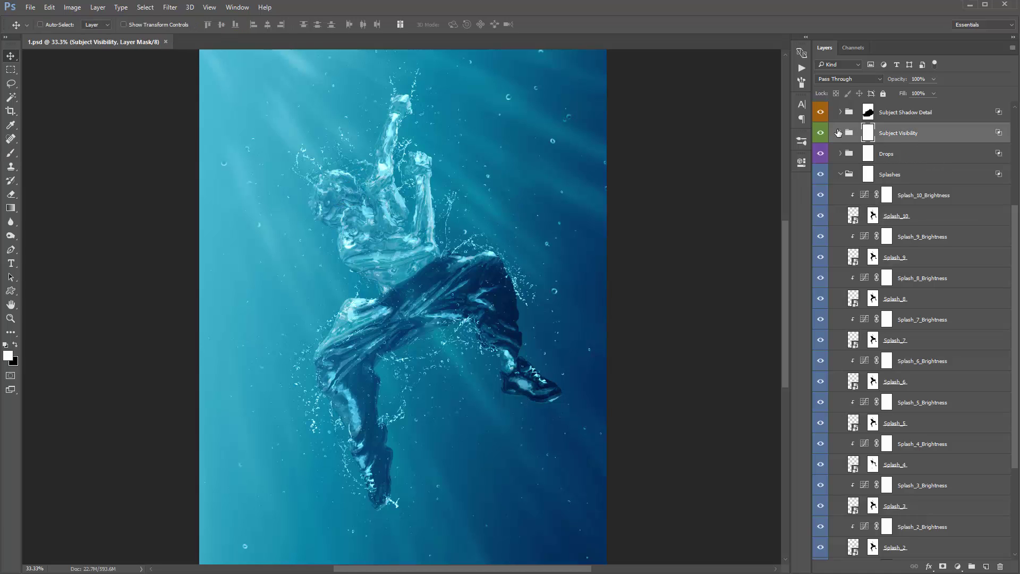
pyautogui.click(842, 133)
pyautogui.click(928, 174)
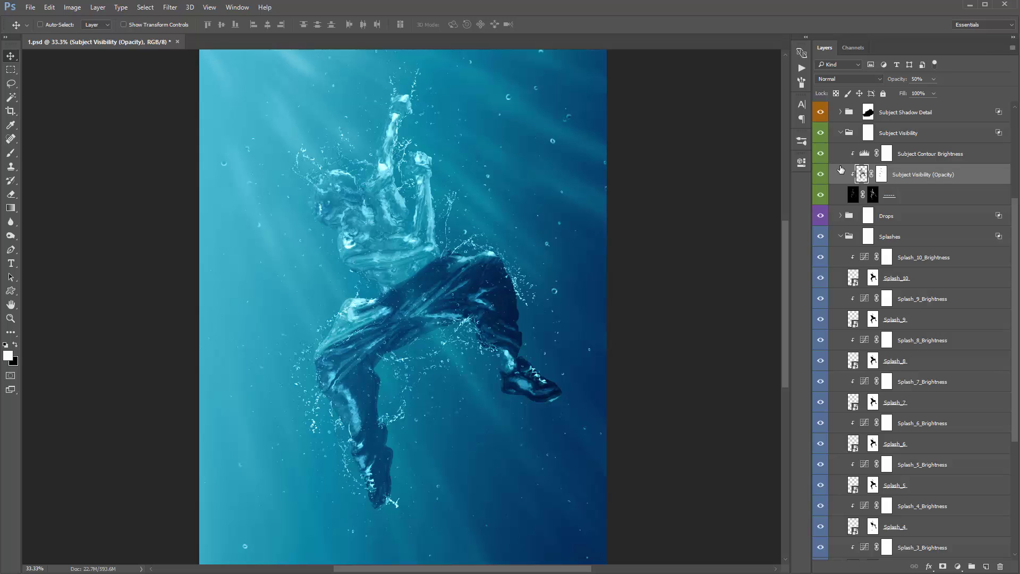
pyautogui.click(842, 133)
# Select Splash_10 and switch its layer mask off and on to compare the splash over the body.
pyautogui.click(921, 222)
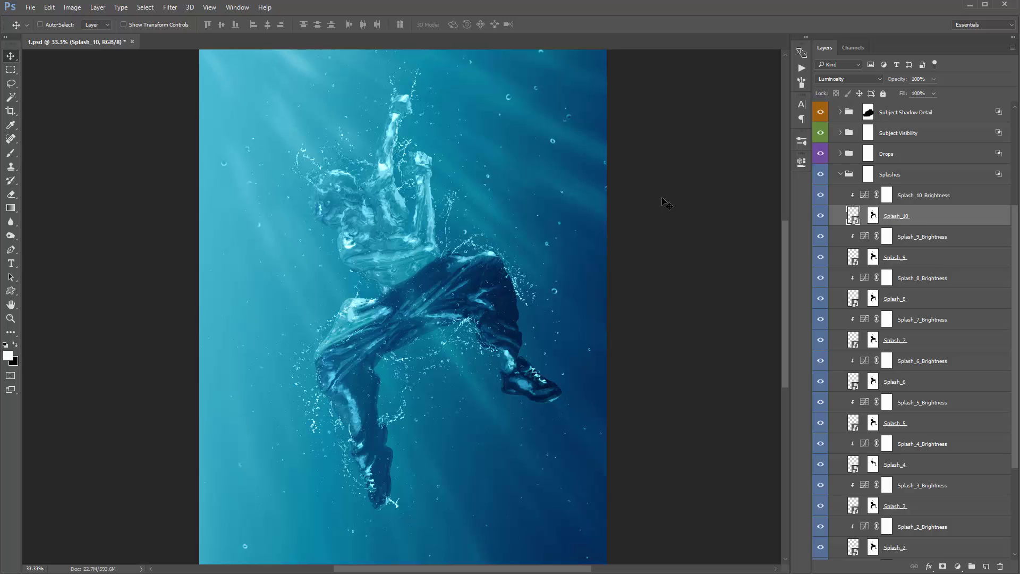
pyautogui.scroll(-2, 876, 251)
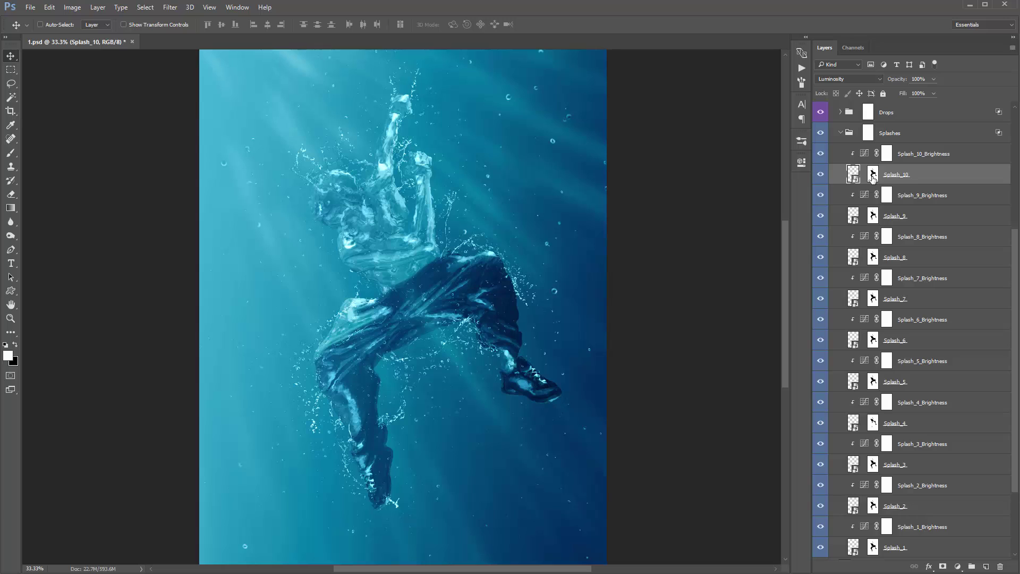
pyautogui.keyDown('shift'); pyautogui.click(874, 175); pyautogui.keyUp('shift')
pyautogui.keyDown('shift'); pyautogui.click(874, 176); pyautogui.keyUp('shift')
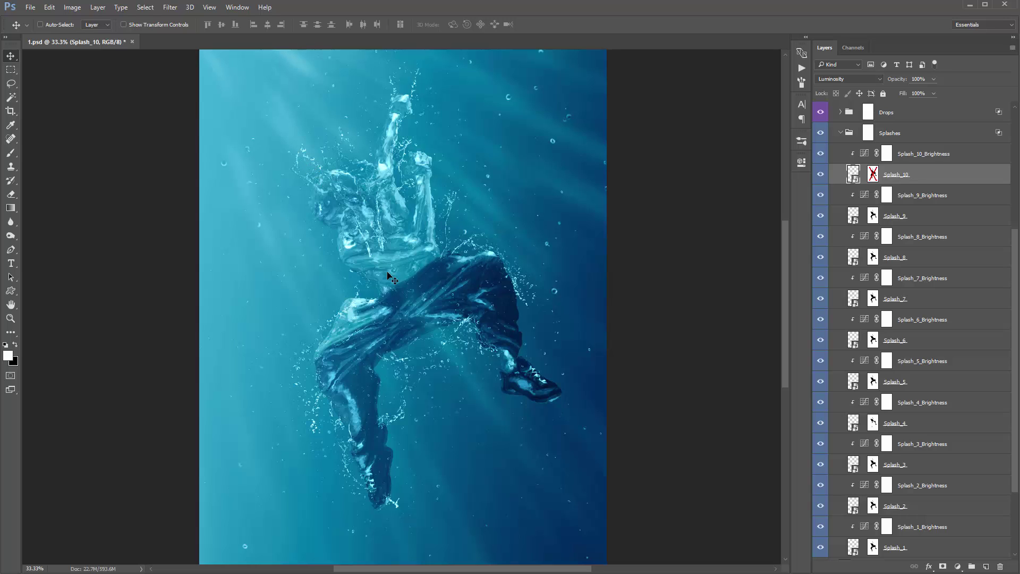
pyautogui.keyDown('shift'); pyautogui.click(874, 181); pyautogui.keyUp('shift')
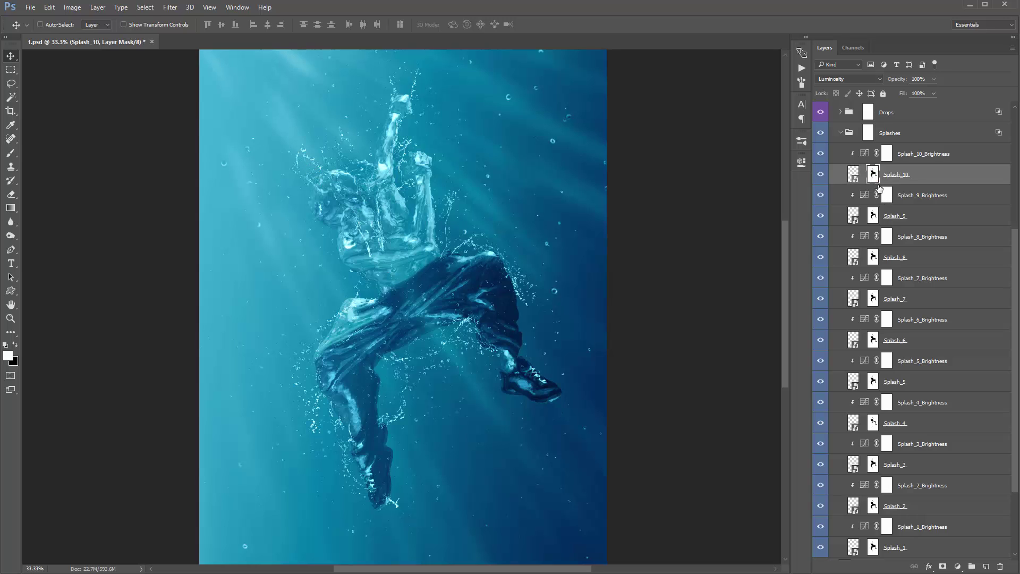
# Disable the Splash_9 layer mask and switch the Splash_8 layer mask off and back on.
pyautogui.scroll(-2, 874, 181)
pyautogui.keyDown('shift'); pyautogui.click(873, 177); pyautogui.keyUp('shift')
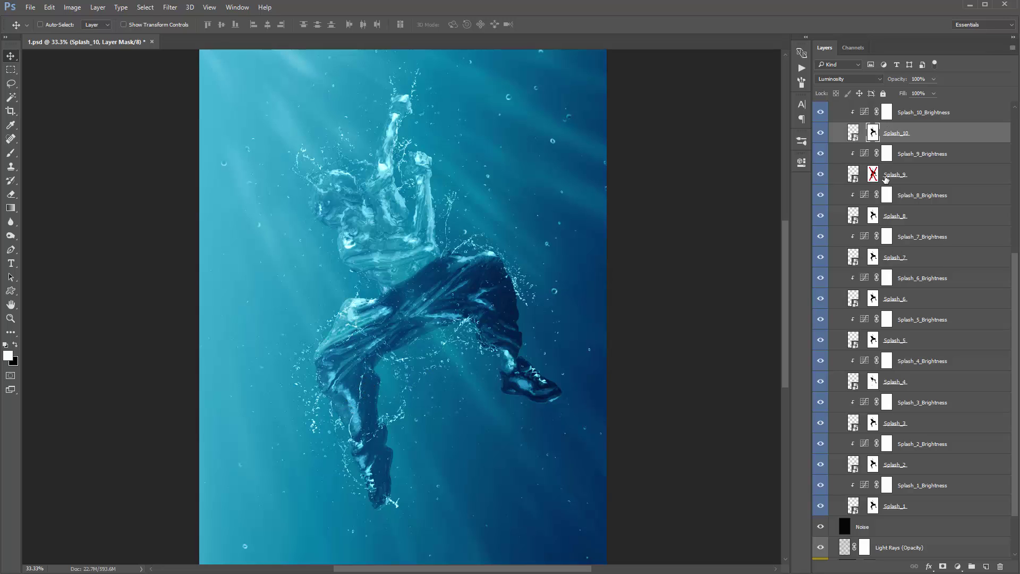
pyautogui.scroll(-1, 873, 177)
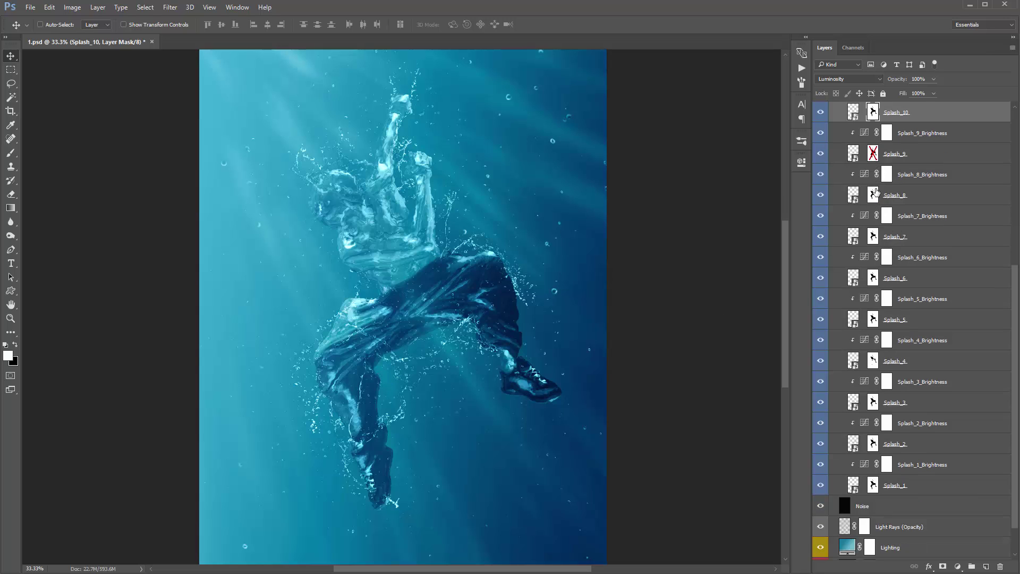
pyautogui.keyDown('shift'); pyautogui.click(873, 196); pyautogui.keyUp('shift')
pyautogui.keyDown('shift'); pyautogui.click(873, 196); pyautogui.keyUp('shift')
# Disable the Splash_7 and Splash_6 layer masks and nudge the Splash_6 splash slightly up on the thigh.
pyautogui.keyDown('shift'); pyautogui.click(873, 237); pyautogui.keyUp('shift')
pyautogui.keyDown('shift'); pyautogui.click(873, 238); pyautogui.keyUp('shift')
pyautogui.keyDown('shift'); pyautogui.click(873, 237); pyautogui.keyUp('shift')
pyautogui.scroll(-2, 873, 238)
pyautogui.keyDown('shift'); pyautogui.click(873, 238); pyautogui.keyUp('shift')
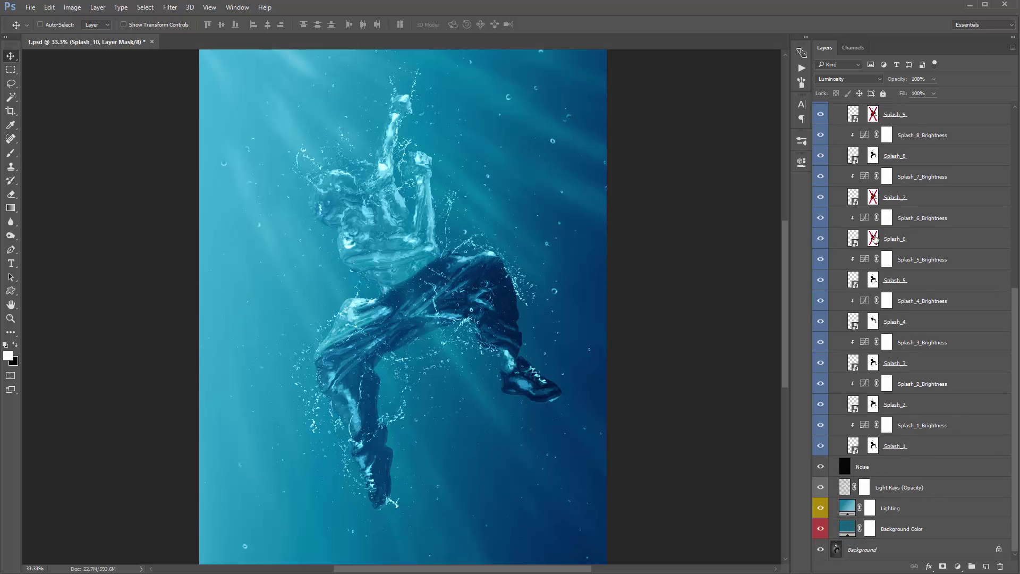
pyautogui.click(853, 239)
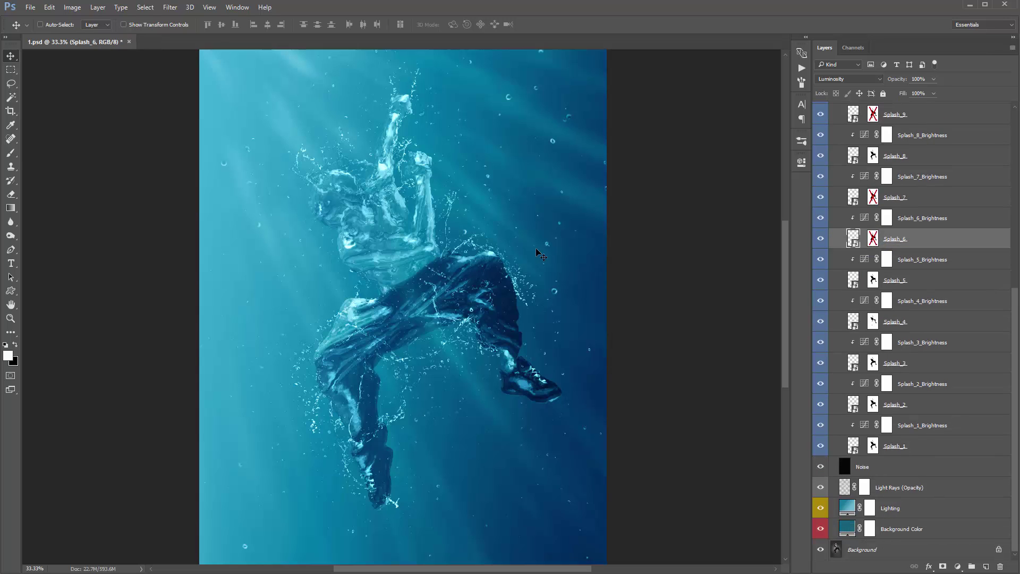
pyautogui.moveTo(538, 253)
pyautogui.mouseDown()
pyautogui.moveTo(549, 256)
pyautogui.moveTo(546, 248)
pyautogui.mouseUp()
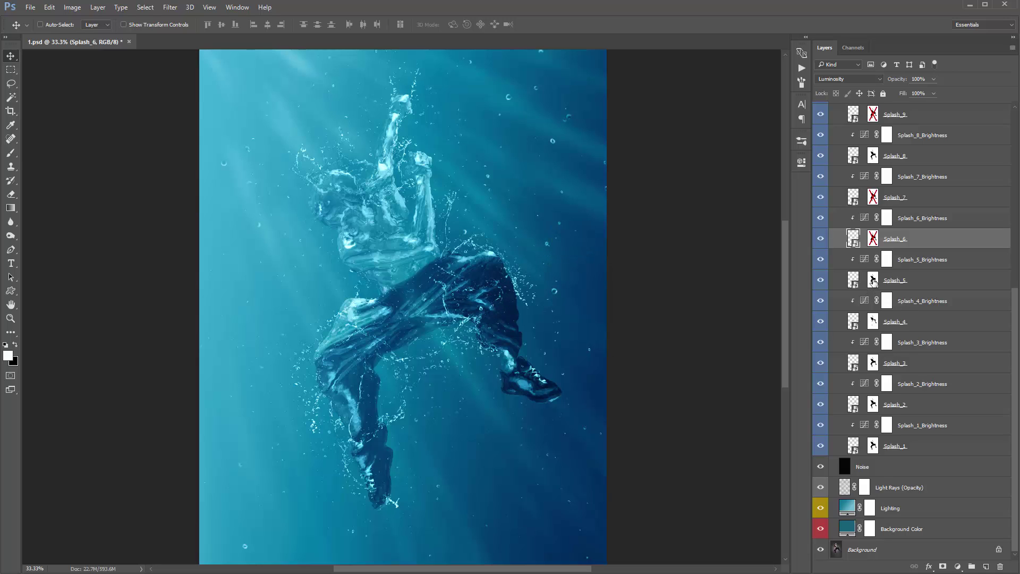
# Disable the Splash_5, Splash_3 and Splash_2 layer masks and collapse the Splashes group.
pyautogui.keyDown('shift'); pyautogui.click(874, 280); pyautogui.keyUp('shift')
pyautogui.keyDown('shift'); pyautogui.click(872, 320); pyautogui.keyUp('shift')
pyautogui.keyDown('shift'); pyautogui.click(872, 319); pyautogui.keyUp('shift')
pyautogui.keyDown('shift'); pyautogui.click(872, 363); pyautogui.keyUp('shift')
pyautogui.keyDown('shift'); pyautogui.click(872, 405); pyautogui.keyUp('shift')
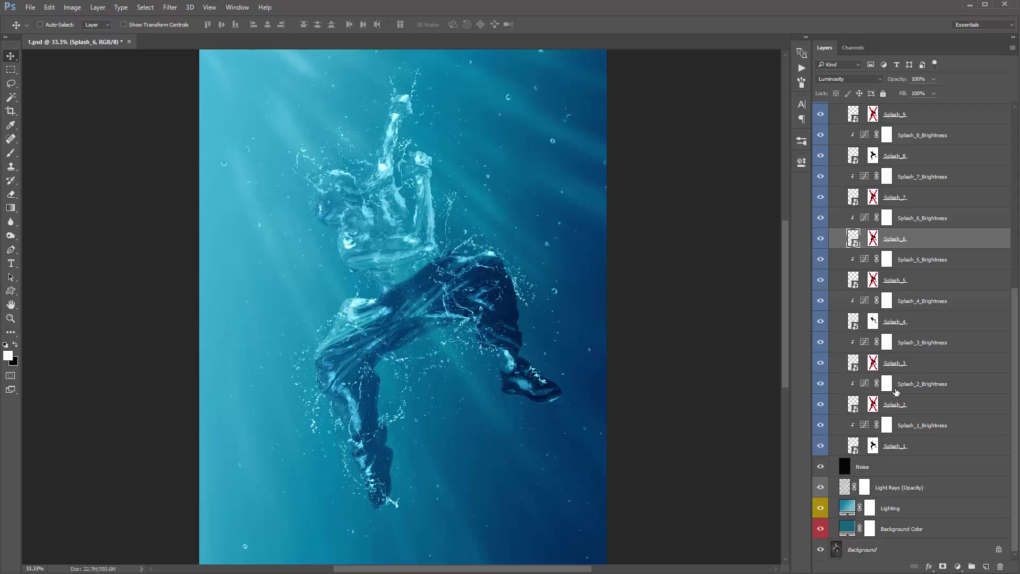
pyautogui.scroll(5, 845, 282)
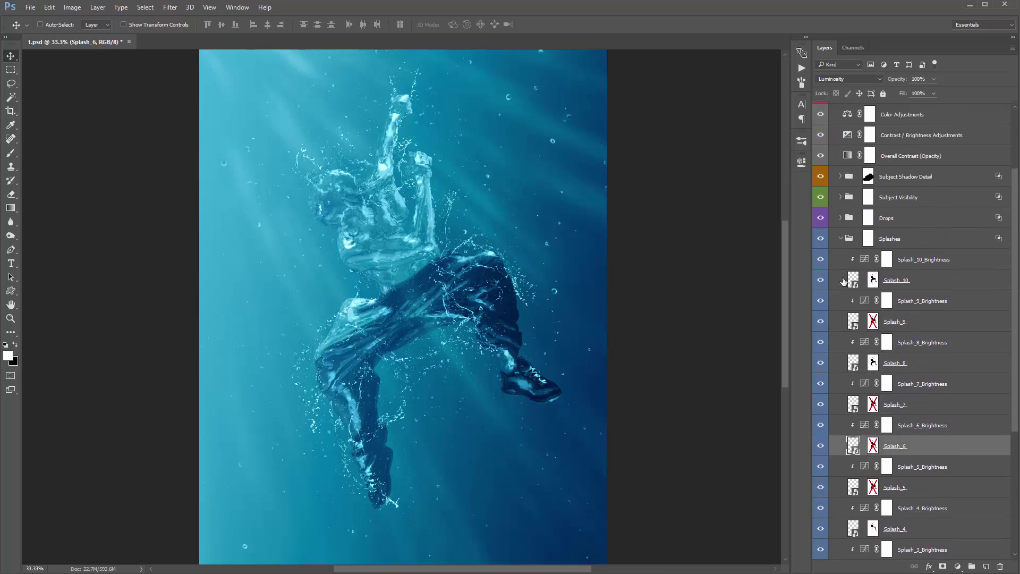
pyautogui.click(842, 238)
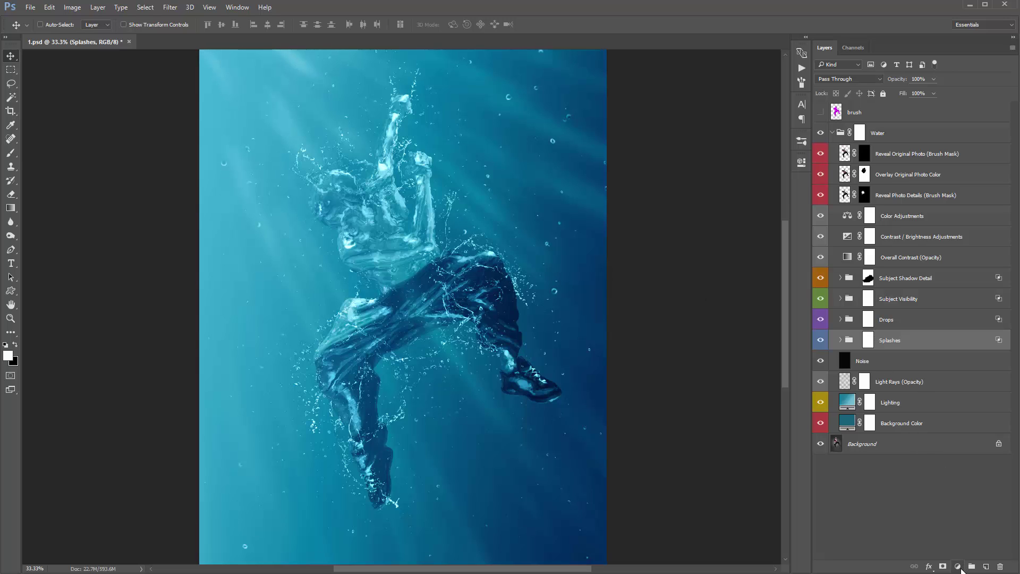
# Add a Levels adjustment layer above the Splashes group and clip it to the group.
pyautogui.click(958, 567)
pyautogui.click(986, 391)
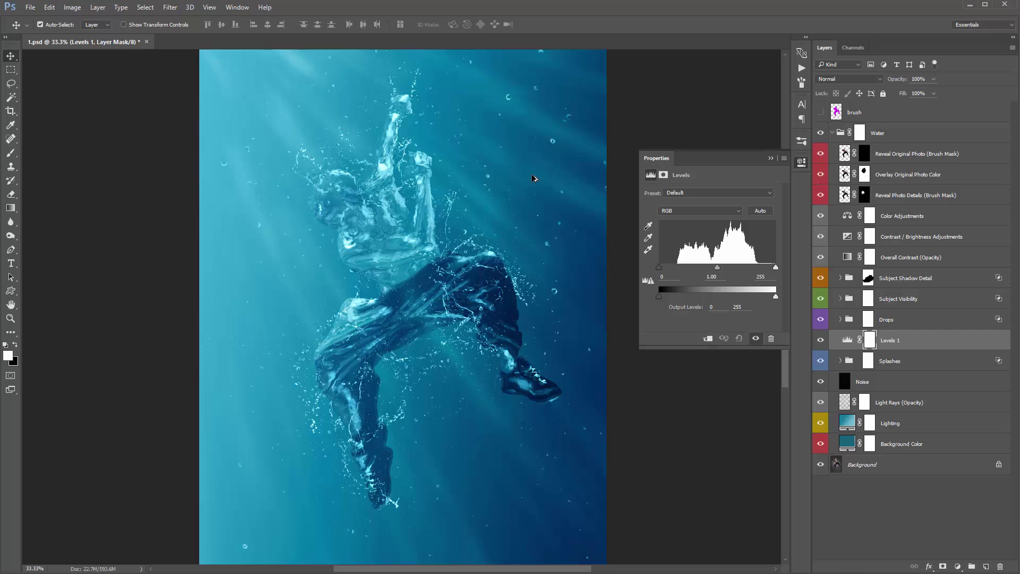
pyautogui.hotkey('ctrl', 'alt', 'g')
pyautogui.click(770, 157)
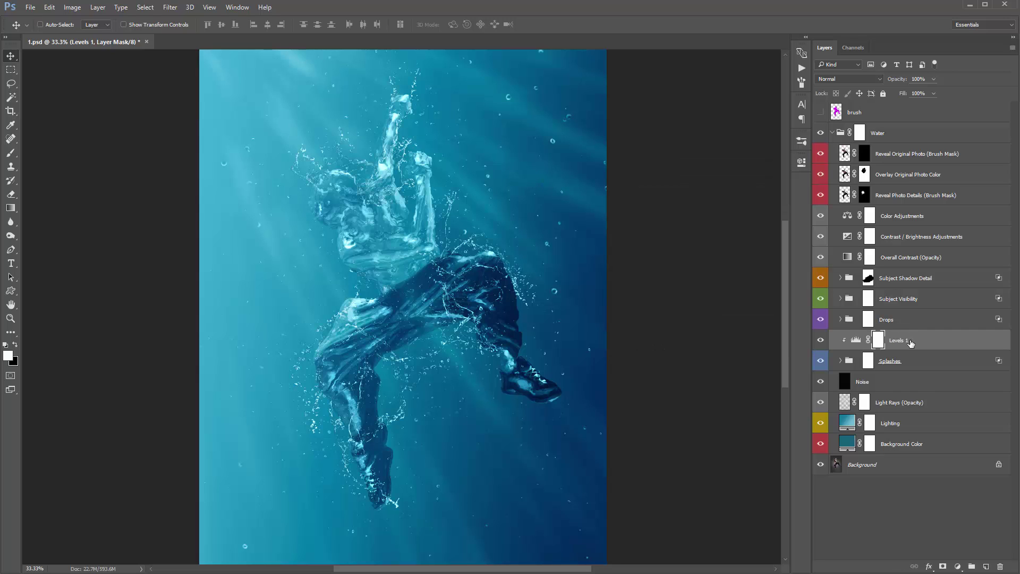
# Try the black and white input levels of the clipped Levels adjustment, and delete that adjustment layer.
pyautogui.click(857, 341)
pyautogui.doubleClick(854, 342)
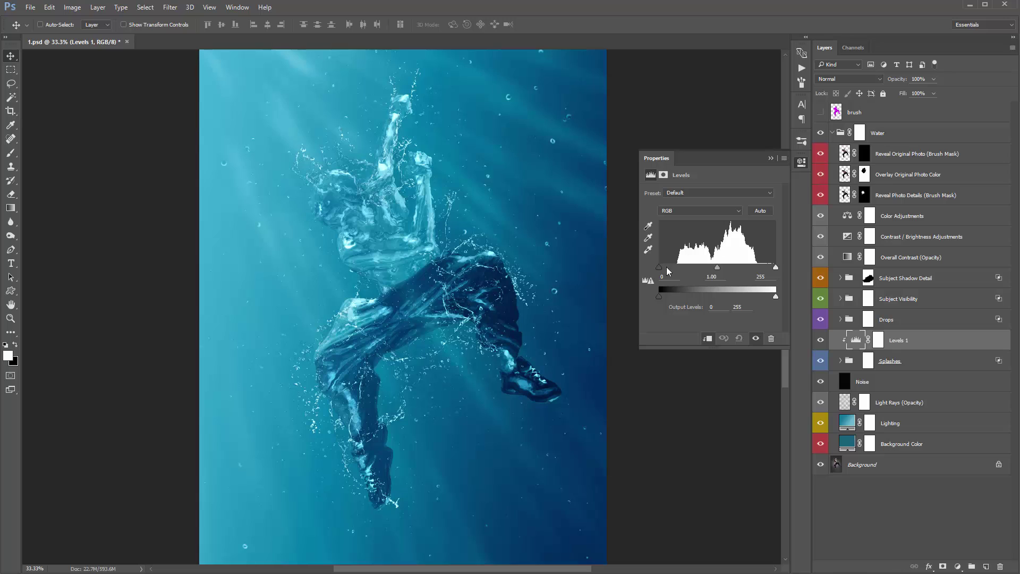
pyautogui.moveTo(661, 268)
pyautogui.mouseDown()
pyautogui.moveTo(685, 270)
pyautogui.moveTo(660, 269)
pyautogui.mouseUp()
pyautogui.moveTo(776, 268)
pyautogui.mouseDown()
pyautogui.moveTo(758, 266)
pyautogui.moveTo(795, 269)
pyautogui.mouseUp()
pyautogui.click(771, 159)
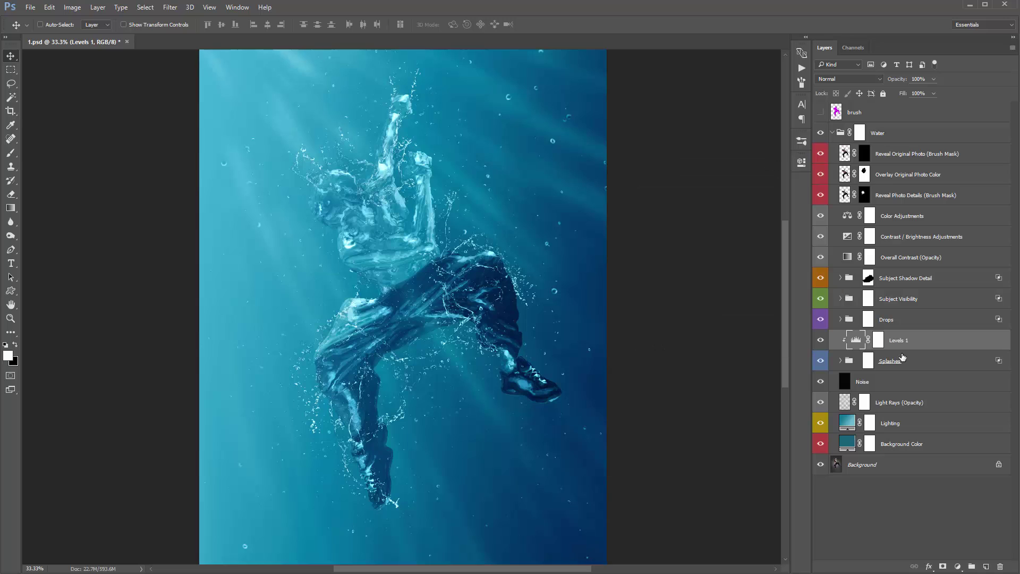
pyautogui.press('Delete')
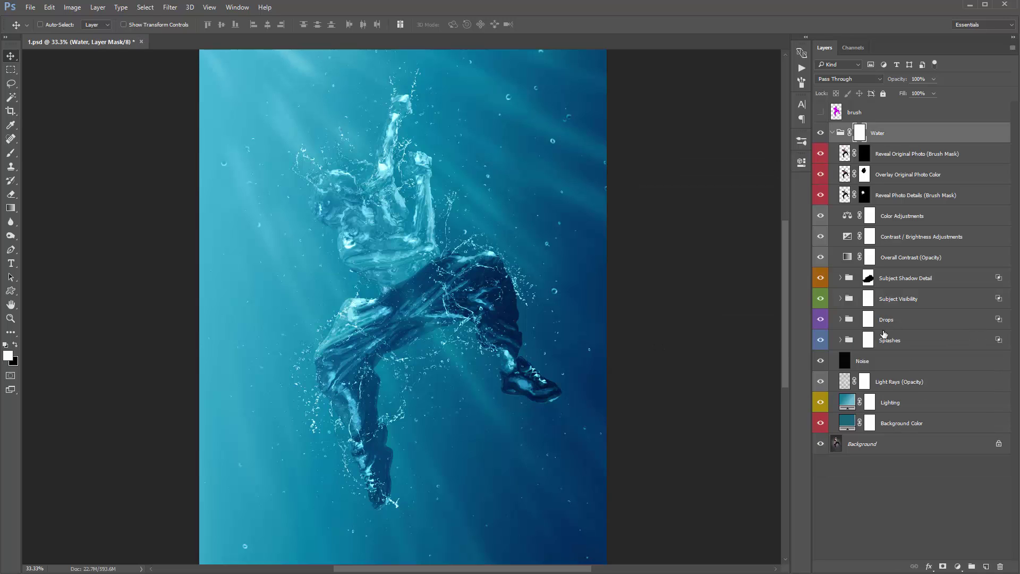
# Select the Noise layer and switch its visibility off and on to compare its effect across the whole image.
pyautogui.click(899, 341)
pyautogui.click(878, 364)
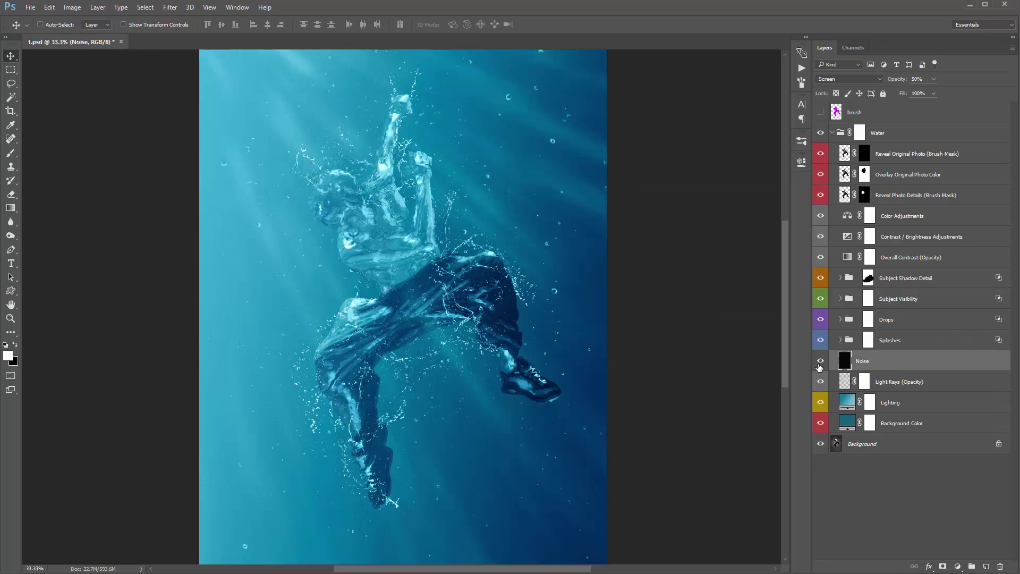
pyautogui.click(820, 363)
pyautogui.click(820, 363)
pyautogui.click(820, 364)
pyautogui.click(820, 364)
pyautogui.hotkey('ctrl', '-')
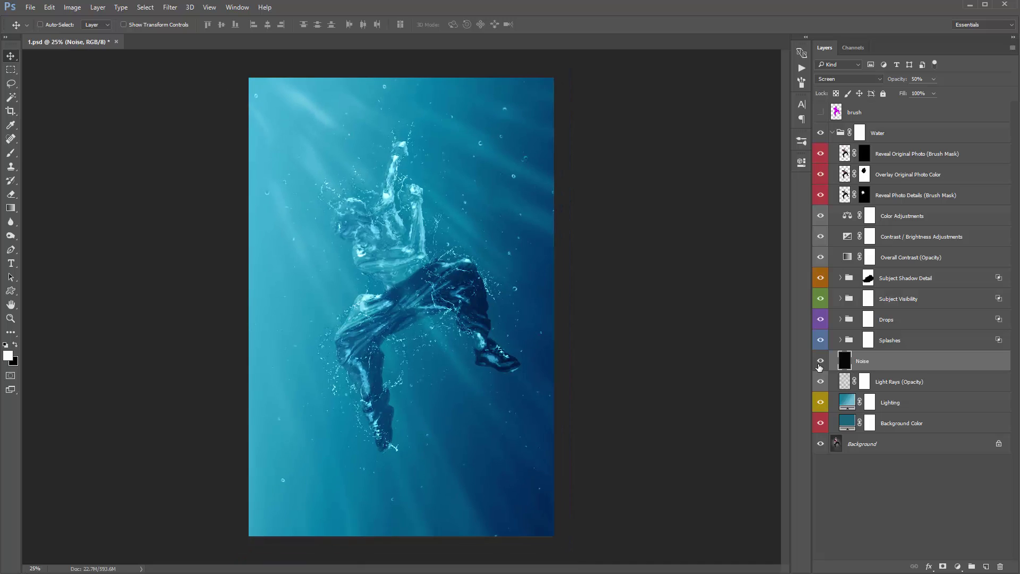
pyautogui.click(820, 365)
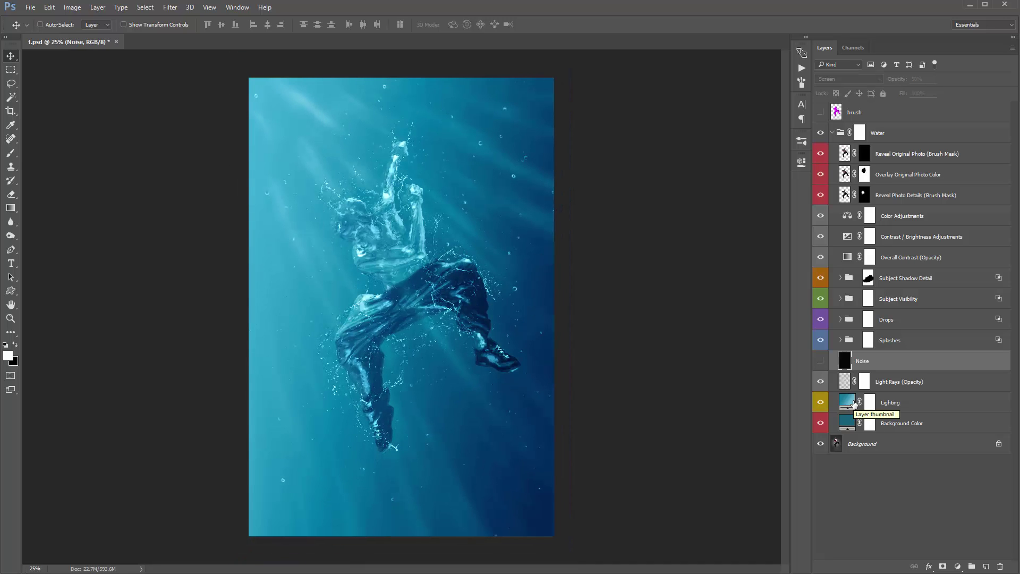
pyautogui.click(820, 361)
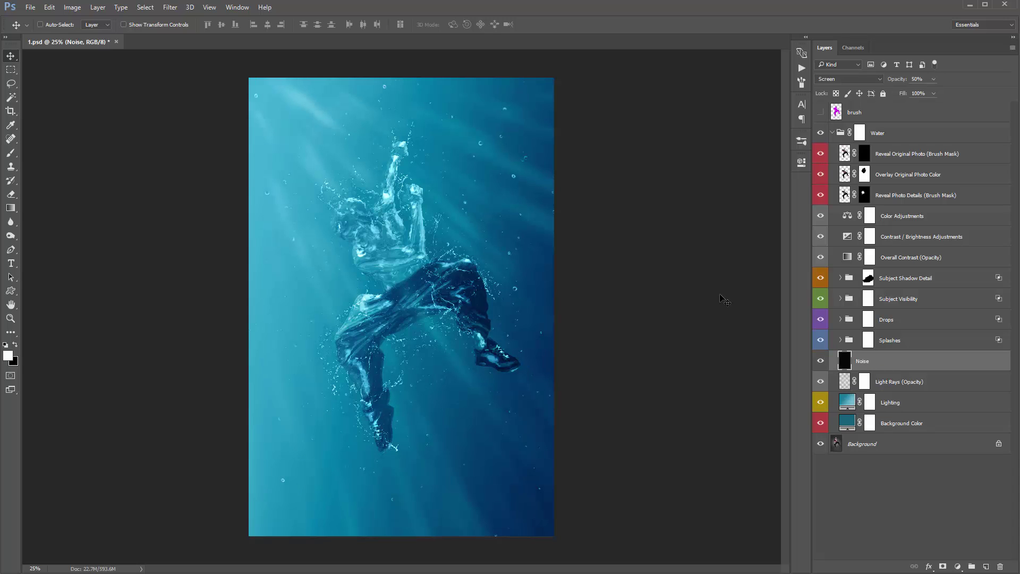
# Switch the Light Rays (Opacity) layer's visibility off and on to compare its effect, and set its opacity to 50%.
pyautogui.click(883, 381)
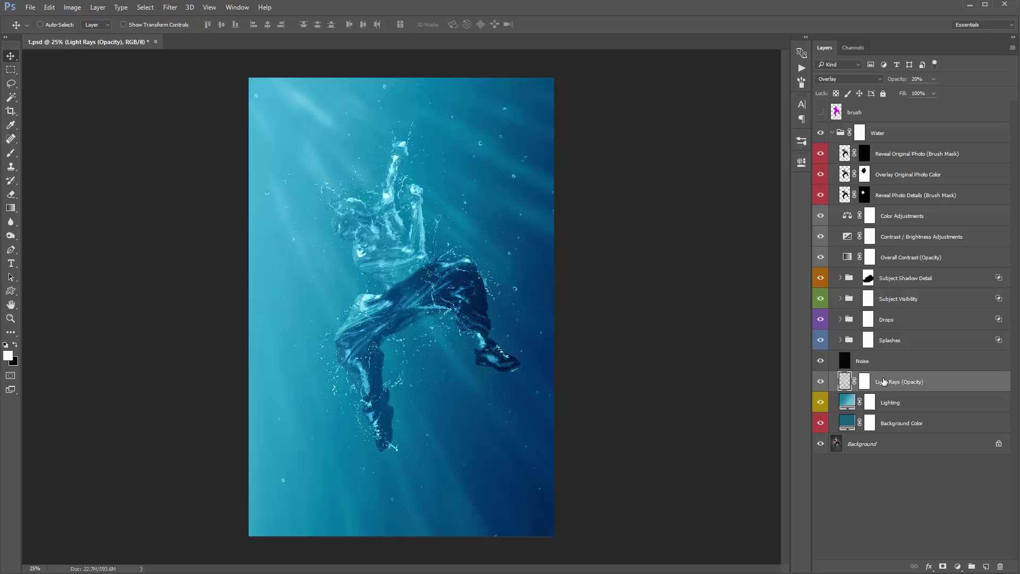
pyautogui.click(820, 384)
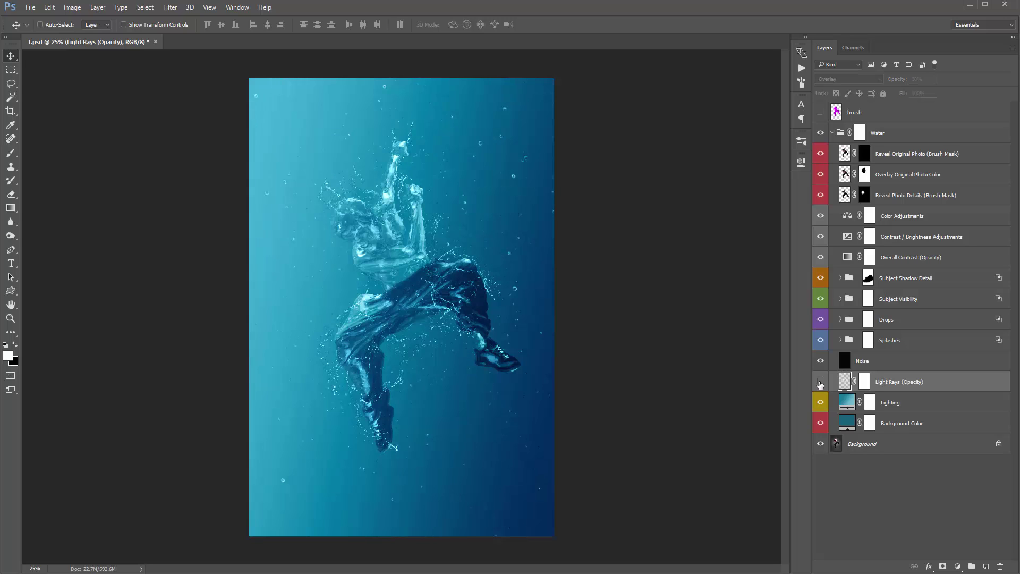
pyautogui.click(821, 383)
pyautogui.click(821, 383)
pyautogui.click(820, 384)
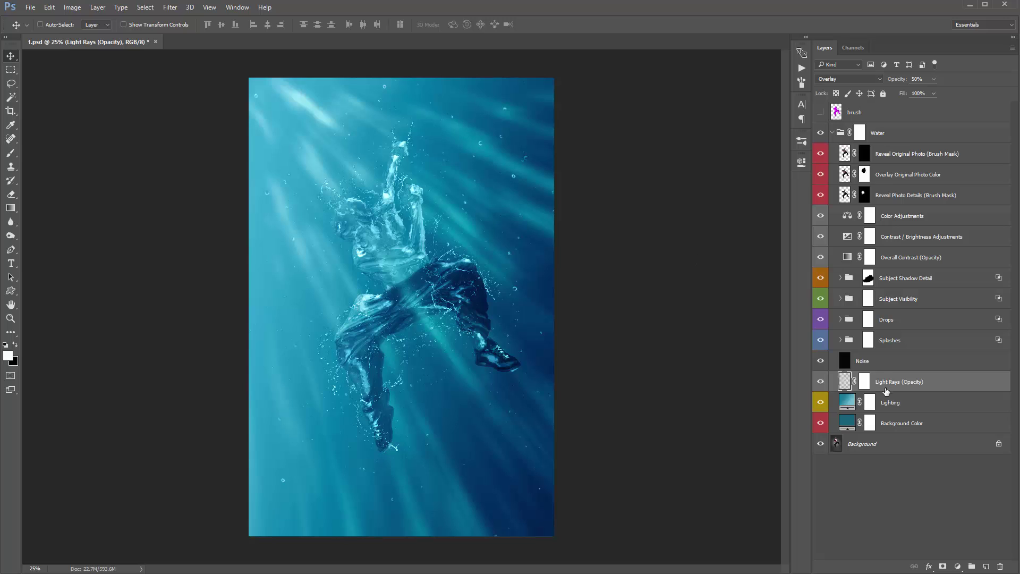
# Paint black on the Light Rays (Opacity) layer mask with a soft brush enlarged up to 2200 px, hiding the rays in the image's upper-left corner.
pyautogui.click(865, 381)
pyautogui.press('b')
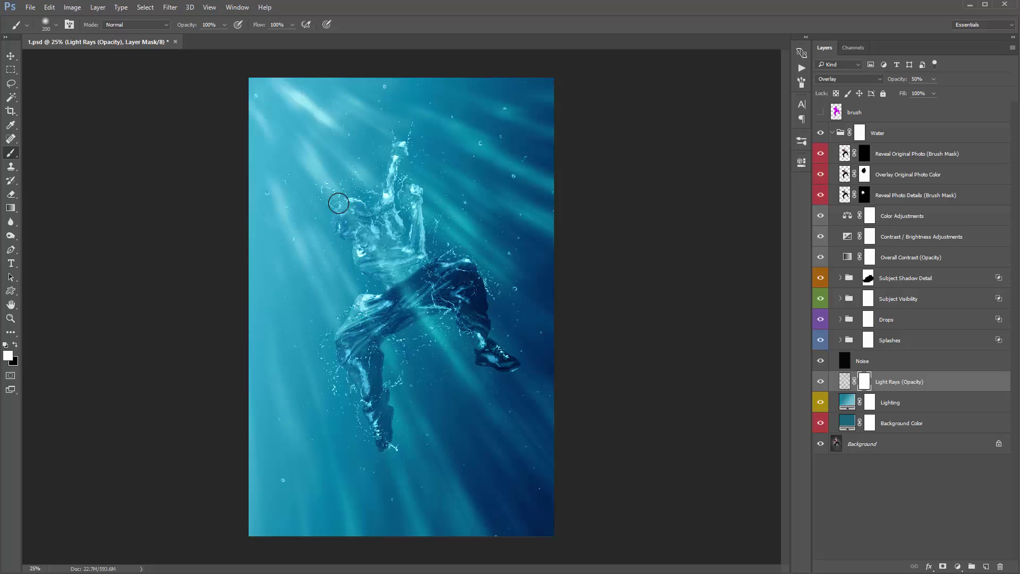
pyautogui.press('x')
pyautogui.press(']')
pyautogui.press(']')
pyautogui.press(']')
pyautogui.press(']')
pyautogui.press(']')
pyautogui.press(']')
pyautogui.press(']')
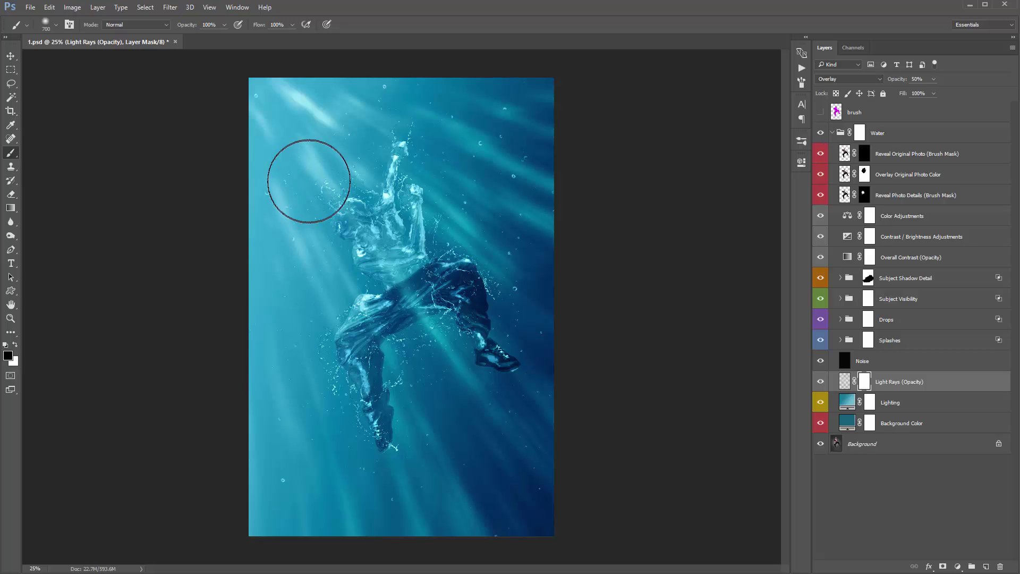
pyautogui.press(']')
pyautogui.press(']')
pyautogui.press(']')
pyautogui.press(']')
pyautogui.press(']')
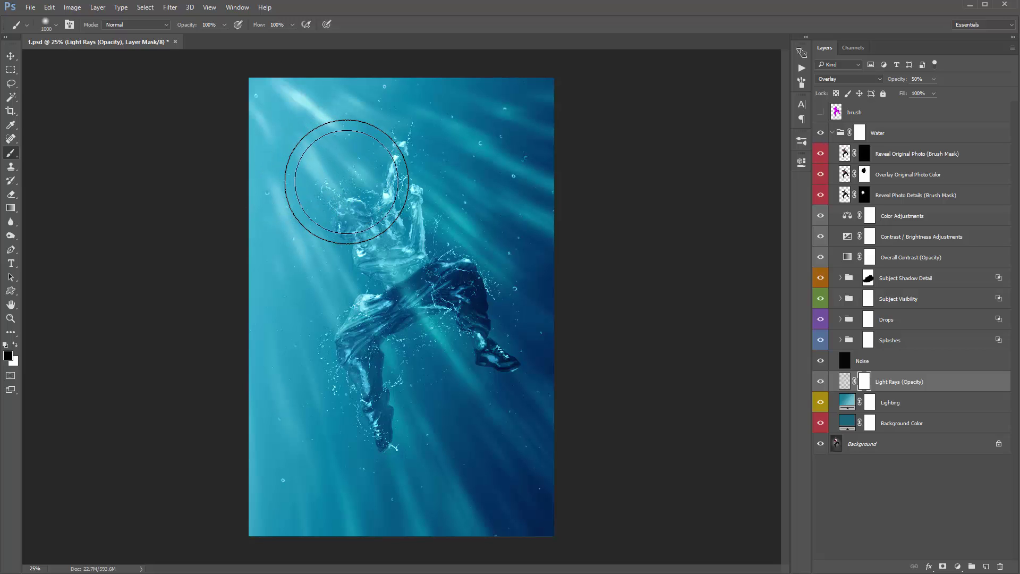
pyautogui.press(']')
pyautogui.press(']')
pyautogui.press(']')
pyautogui.press(']')
pyautogui.press(']')
pyautogui.press(']')
pyautogui.press(']')
pyautogui.press(']')
pyautogui.press(']')
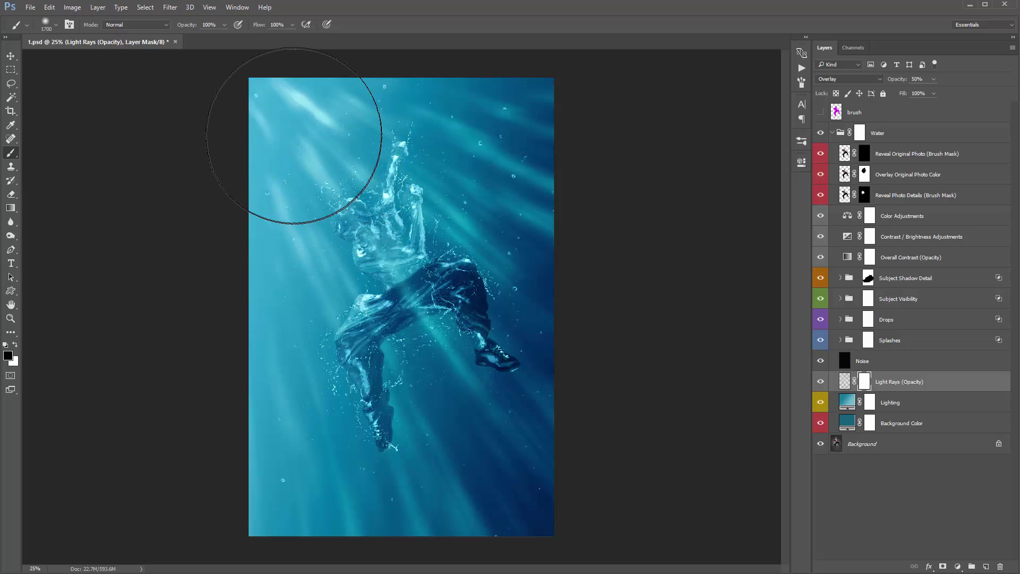
pyautogui.moveTo(300, 152); pyautogui.dragTo(304, 151)
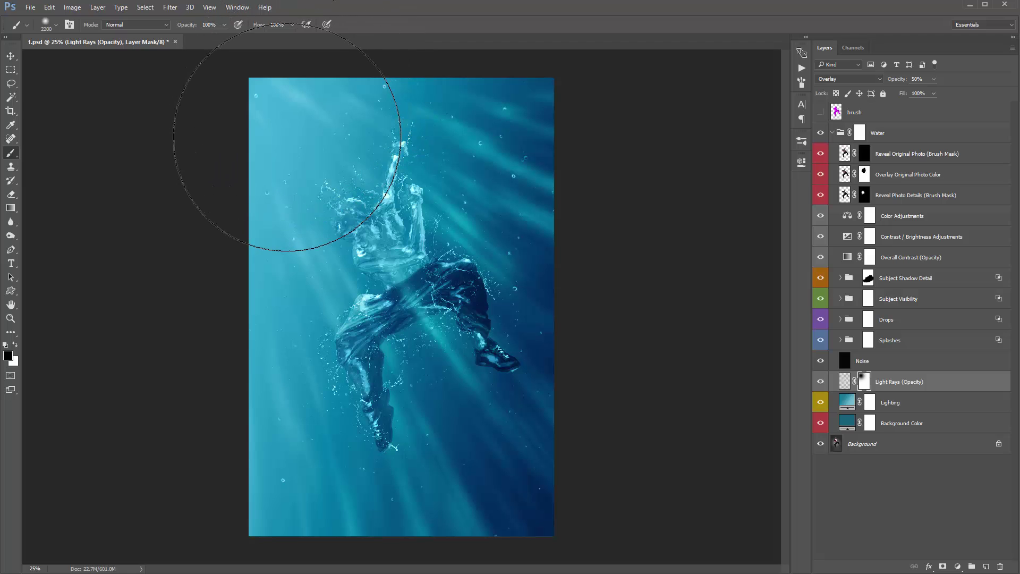
pyautogui.click(289, 138)
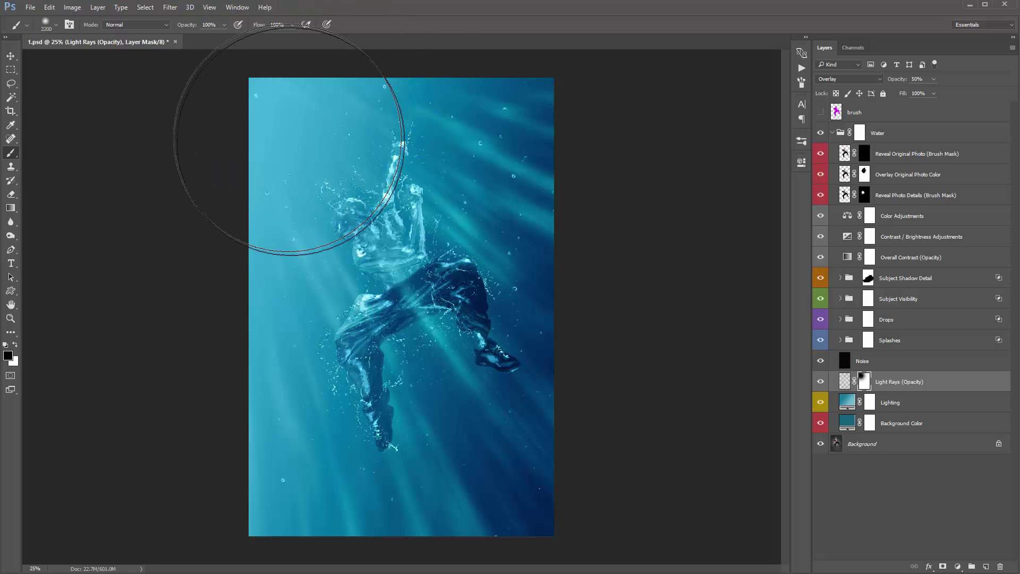
pyautogui.press('v')
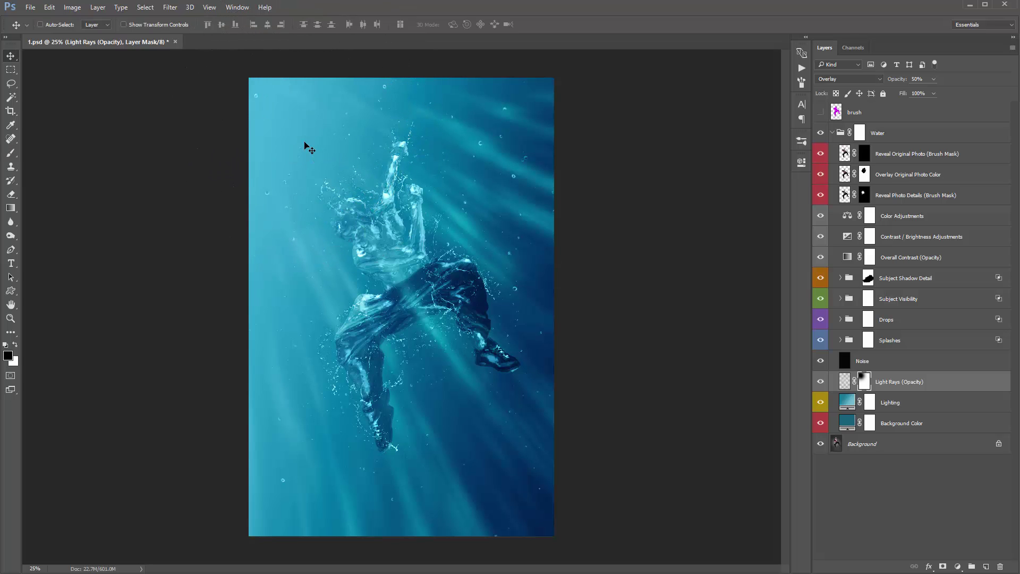
# Reduce the density of the Light Rays (Opacity) layer mask to 67%.
pyautogui.doubleClick(863, 384)
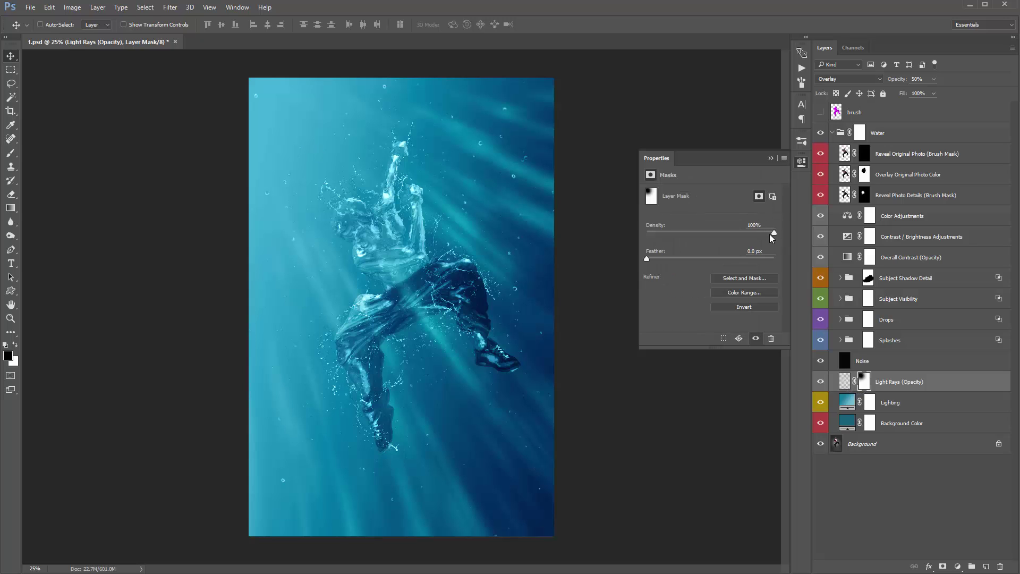
pyautogui.moveTo(773, 232); pyautogui.dragTo(729, 231)
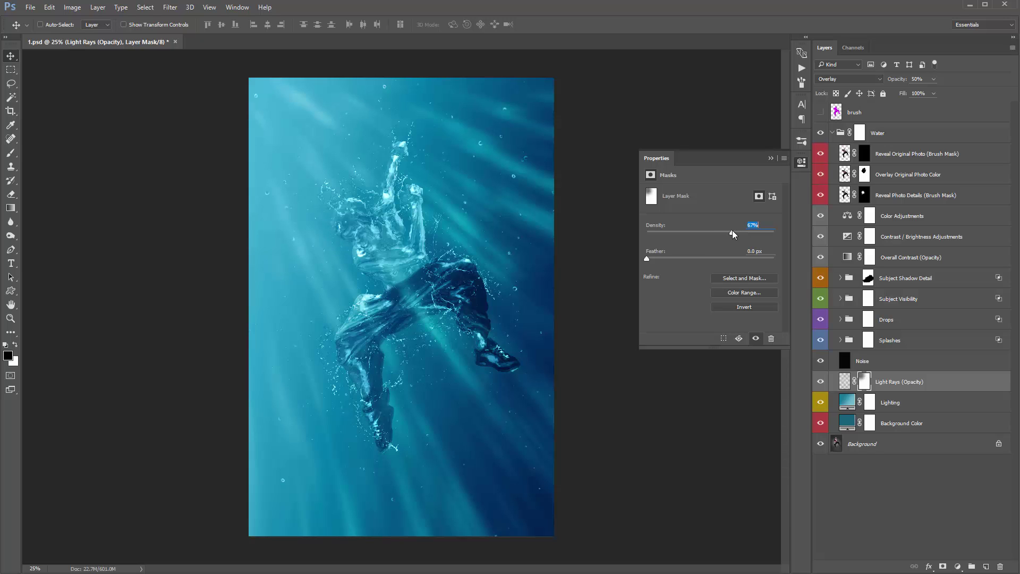
pyautogui.click(771, 158)
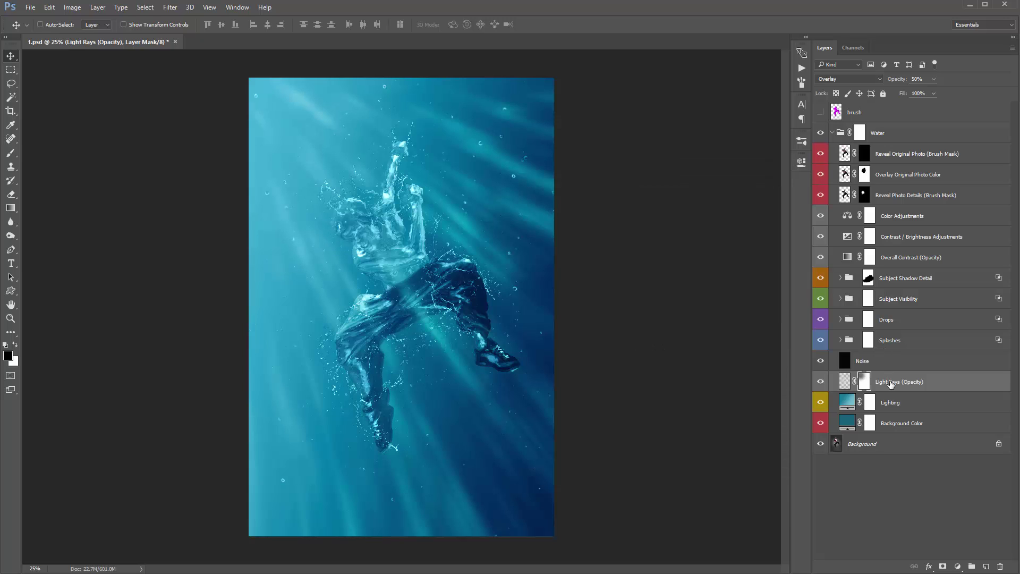
# Target the Light Rays (Opacity) layer itself instead of its mask, try 30% opacity and settle on 20%.
pyautogui.click(845, 381)
pyautogui.press('3')
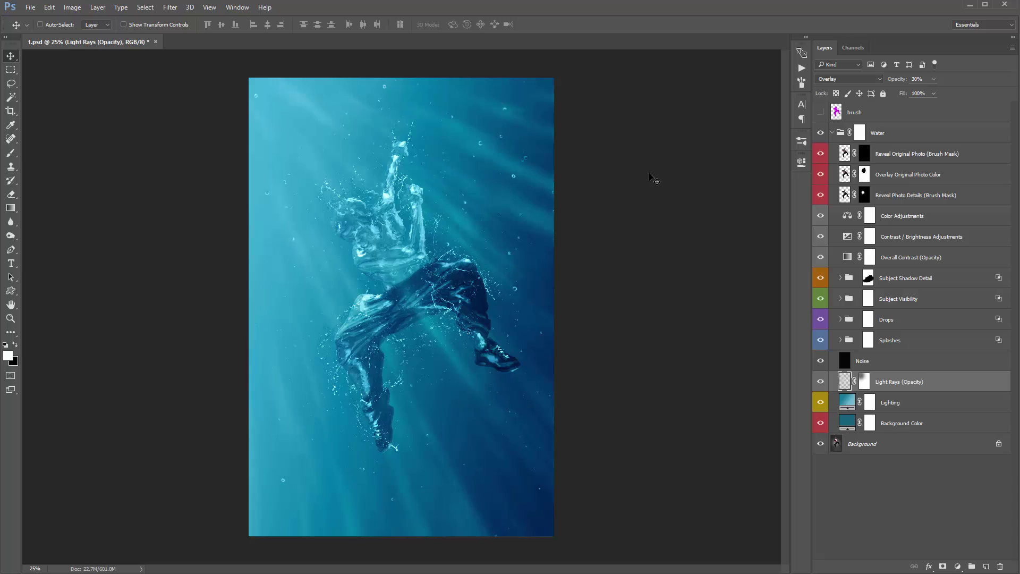
pyautogui.press('2')
# Add a new layer above Reveal Original Photo (Brush Mask) and set its blend mode to Overlay.
pyautogui.click(884, 158)
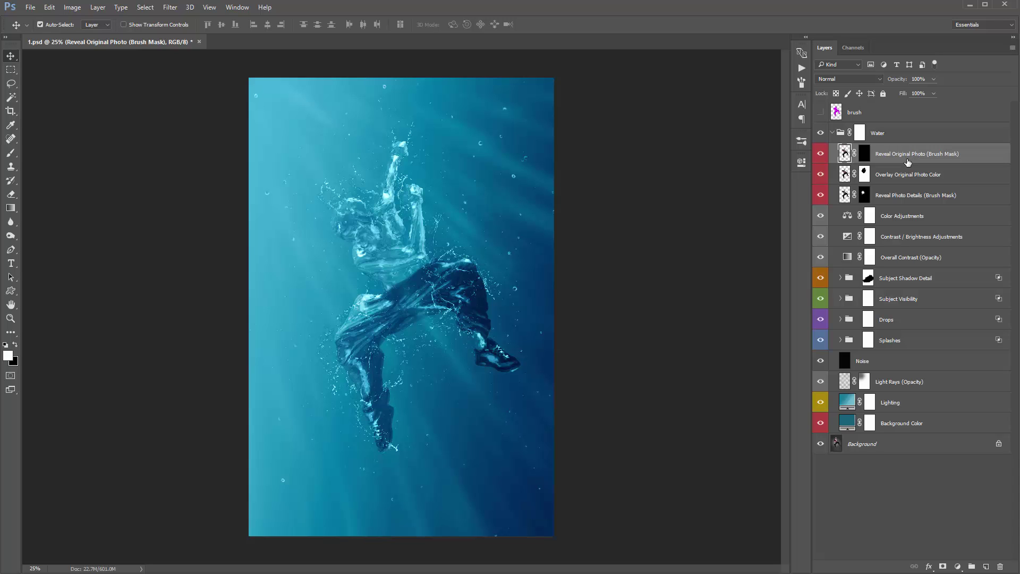
pyautogui.hotkey('ctrl', 'shift', 'n')
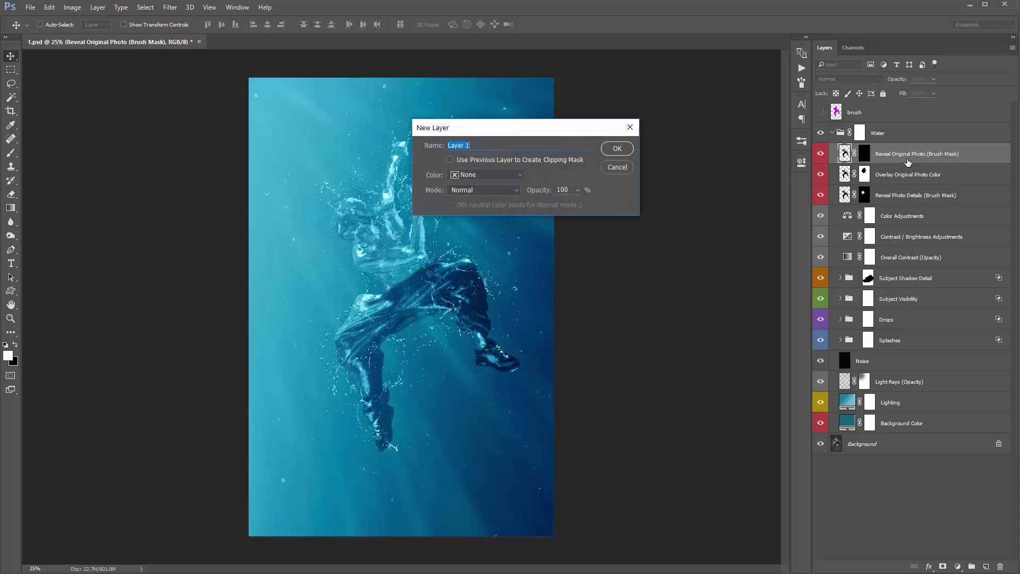
pyautogui.press('Return')
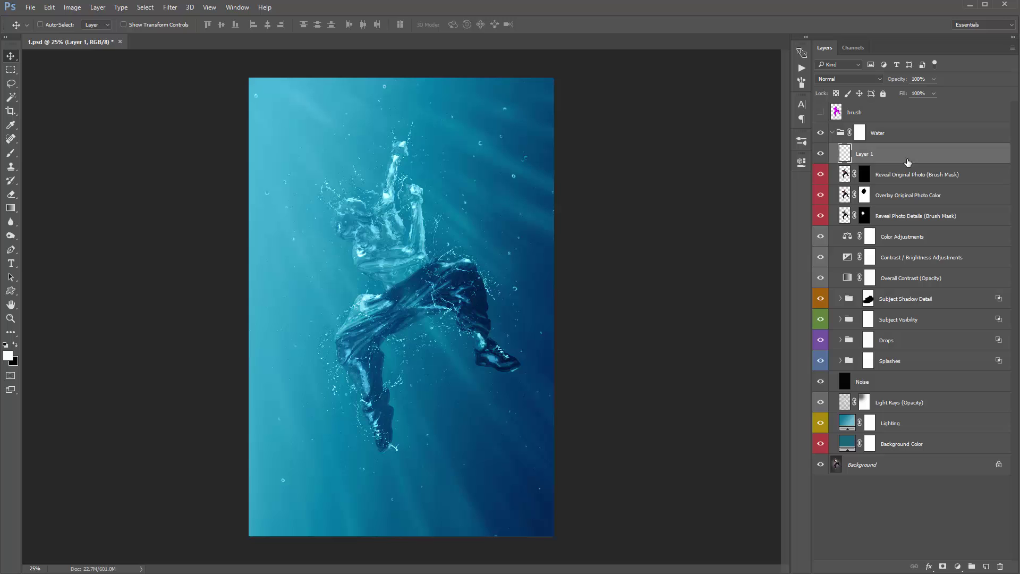
pyautogui.click(849, 78)
pyautogui.press('Return')
# Paint a white glow at the image's upper-left corner on the Overlay layer with a 2700 px soft brush, redoing the first dab slightly closer in.
pyautogui.hotkey('ctrl', '-')
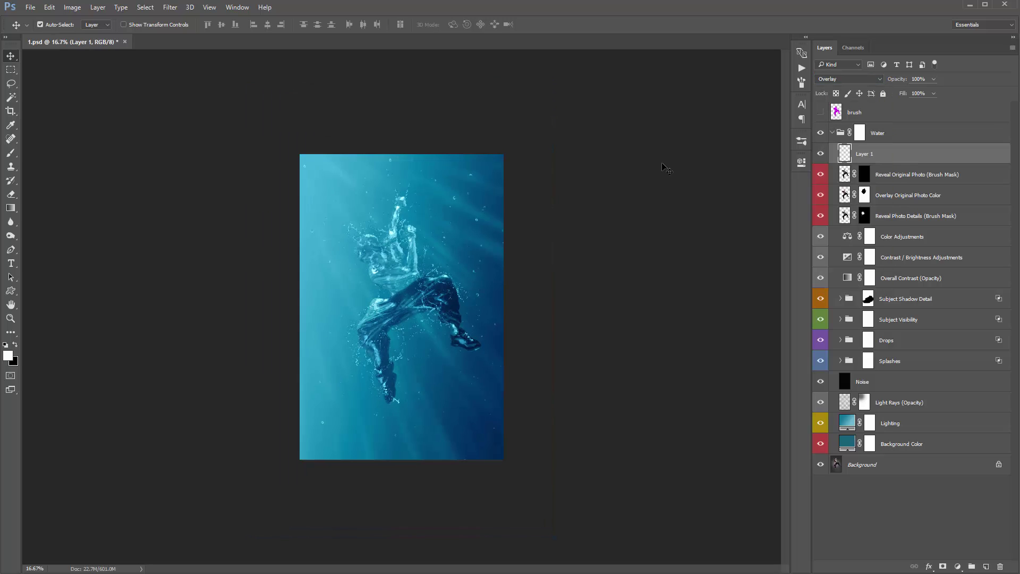
pyautogui.press('b')
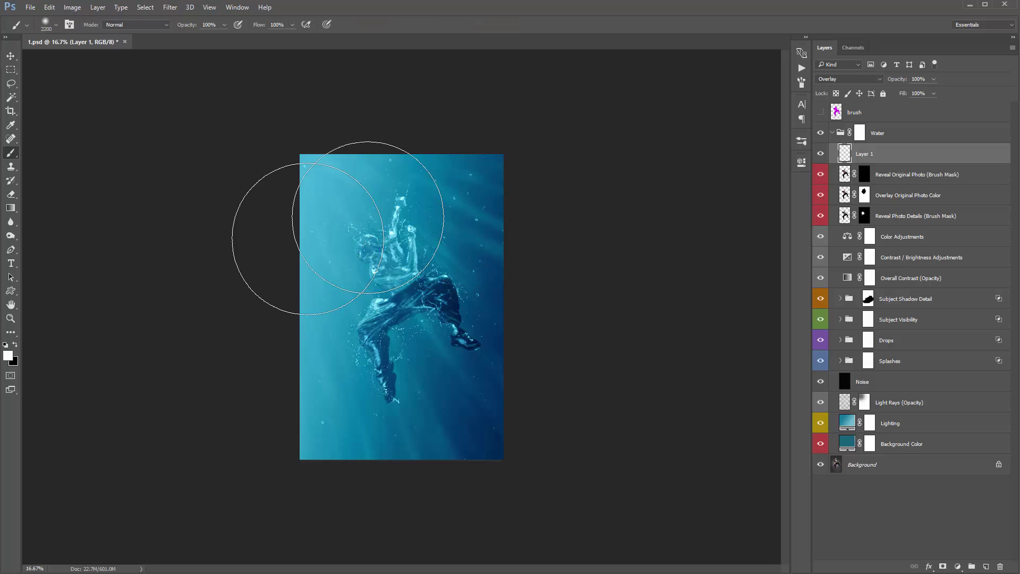
pyautogui.press(']')
pyautogui.press(']')
pyautogui.press(']')
pyautogui.press(']')
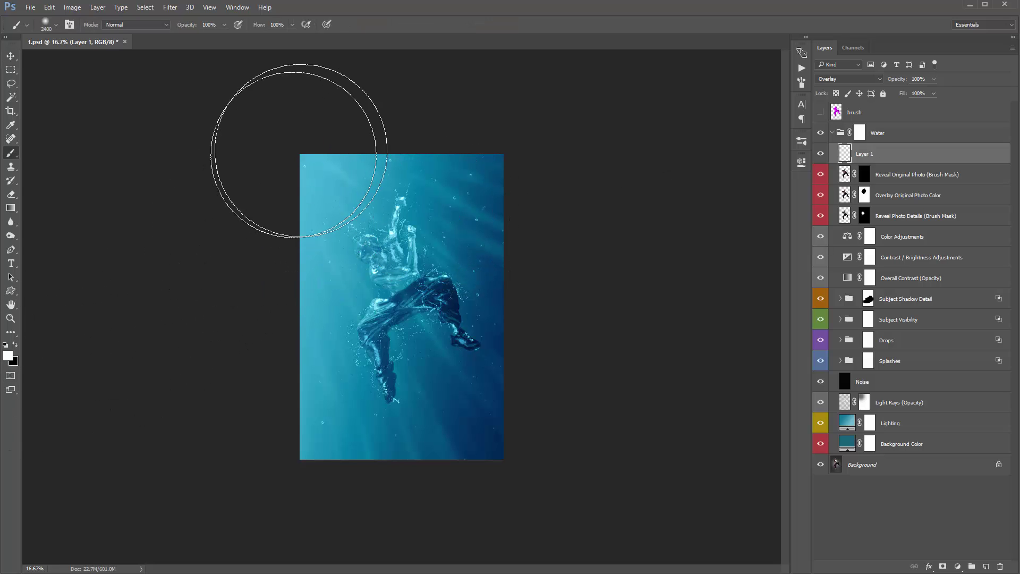
pyautogui.press(']')
pyautogui.click(302, 135)
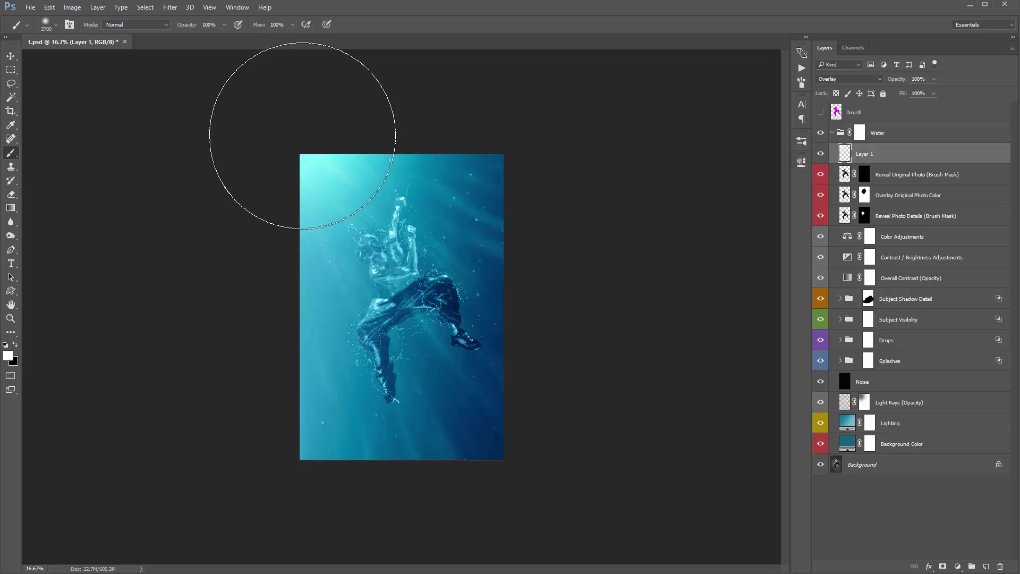
pyautogui.hotkey('ctrl', 'z')
pyautogui.click(307, 148)
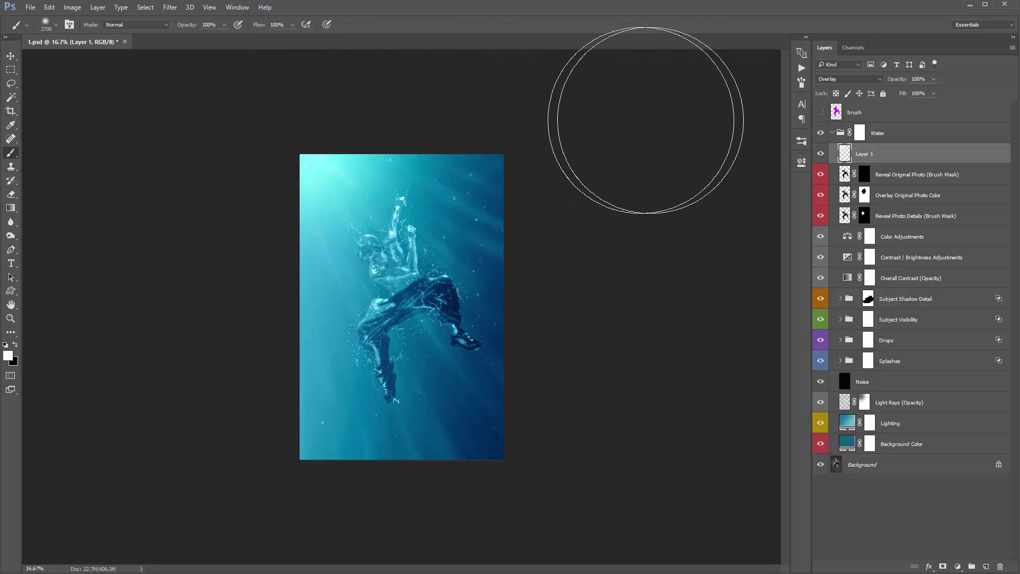
pyautogui.press('v')
pyautogui.hotkey('ctrl', '0')
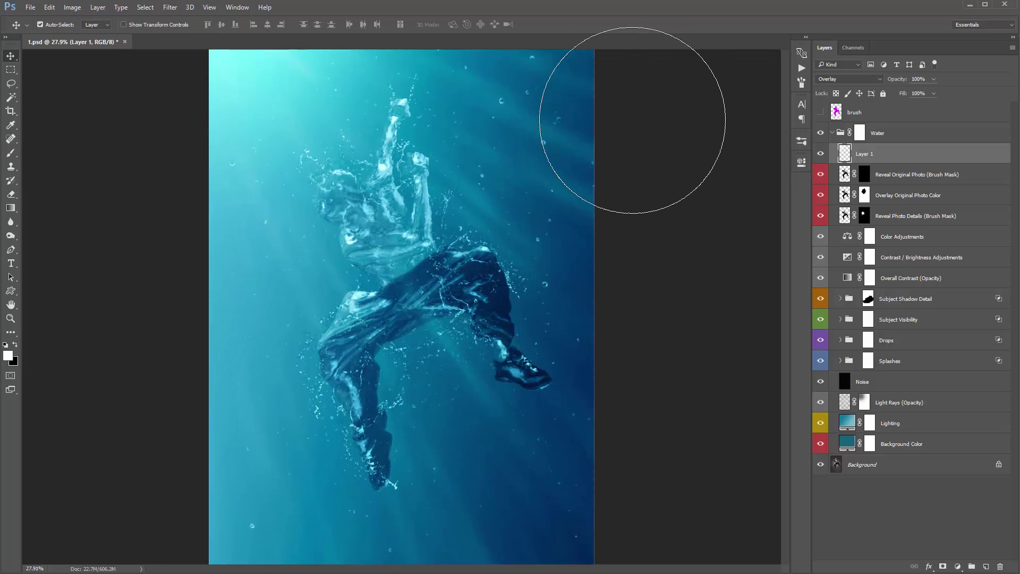
pyautogui.hotkey('ctrl', '-')
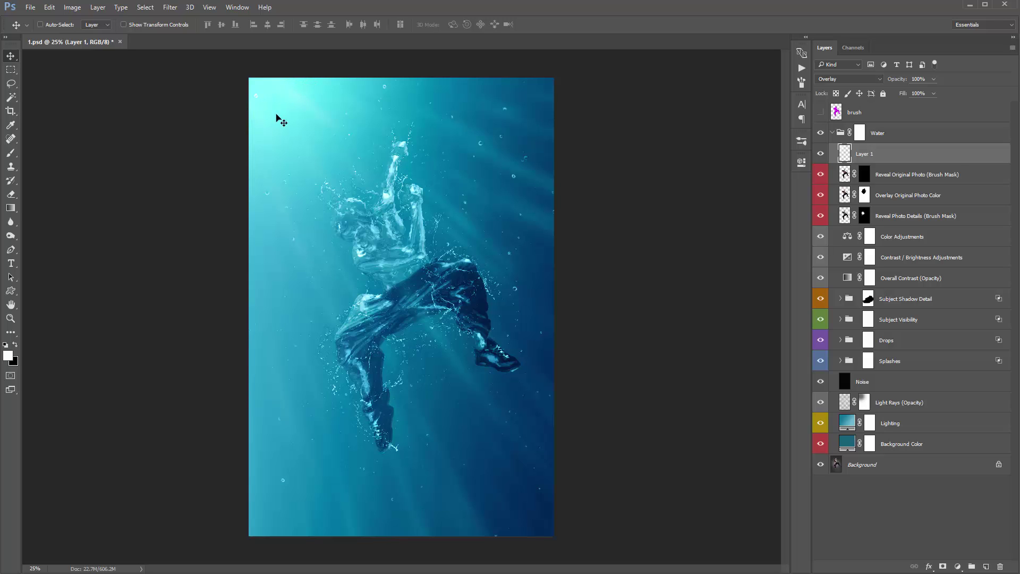
# Add another new layer above the Overlay glow layer and set its blend mode to Screen.
pyautogui.hotkey('ctrl', 'shift', 'n')
pyautogui.press('Return')
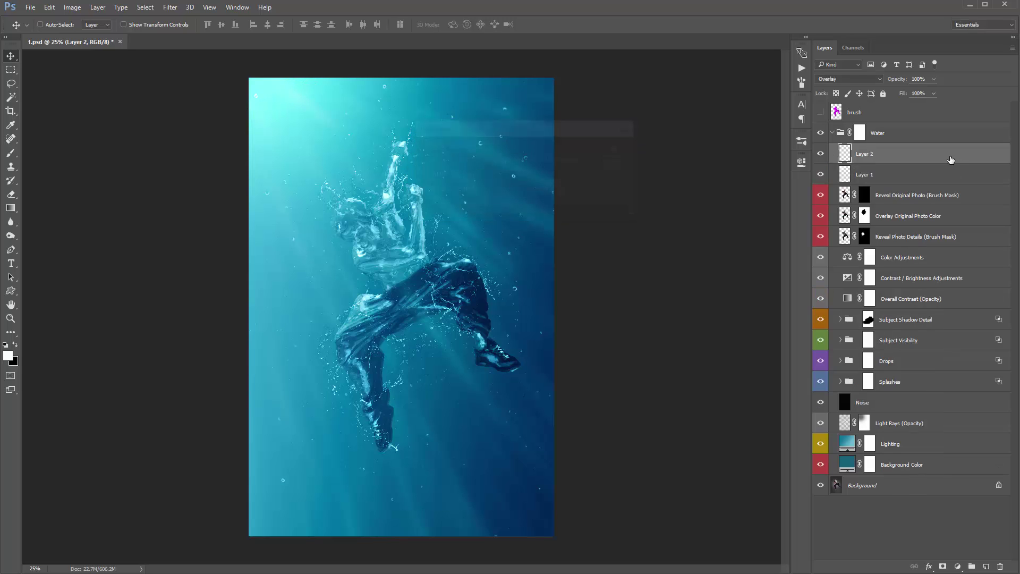
pyautogui.click(832, 82)
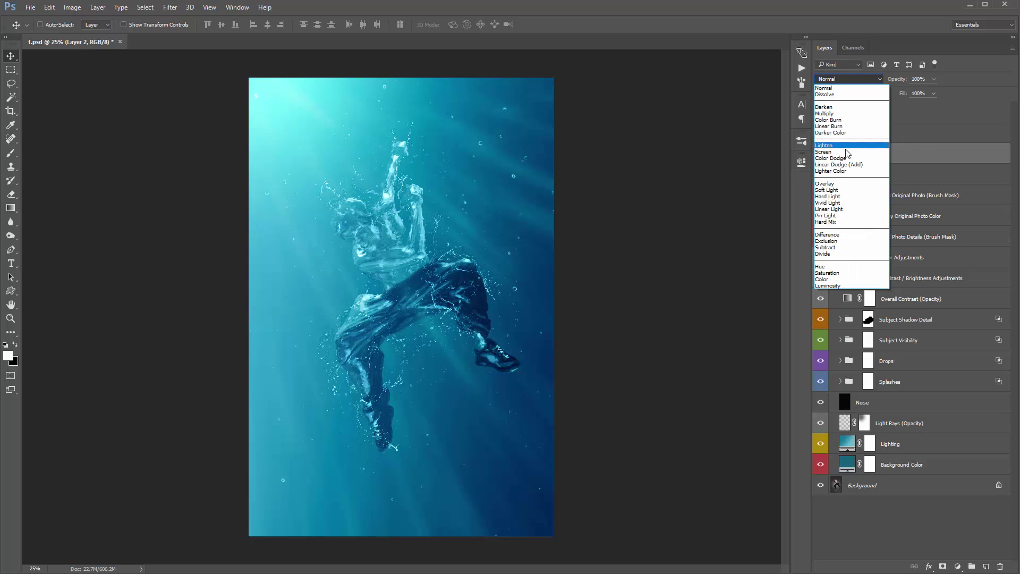
pyautogui.click(843, 153)
# Paint a white highlight over the image's upper-left corner on the Screen layer with the 2700 px soft brush centred outside the canvas.
pyautogui.hotkey('ctrl', '-')
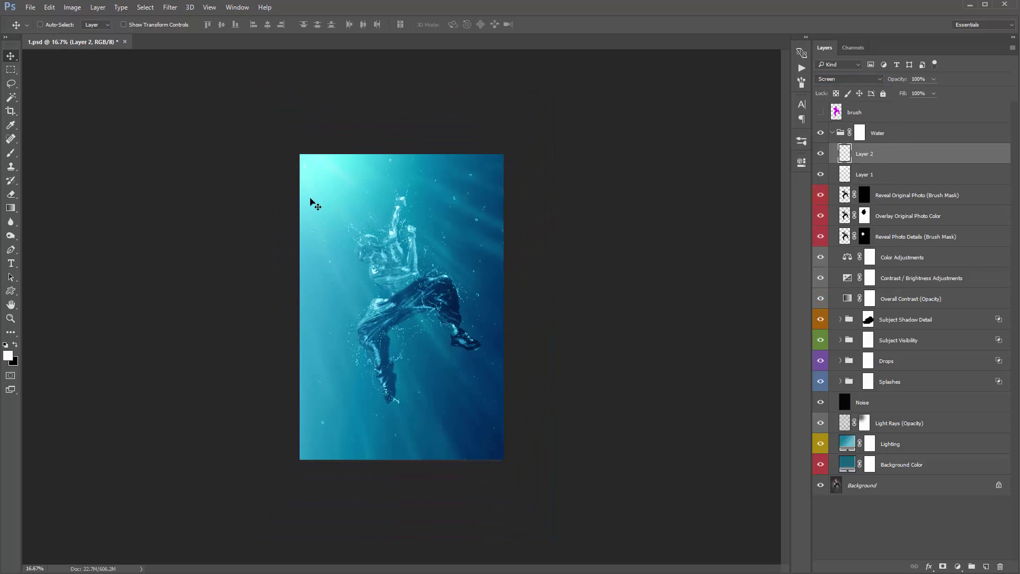
pyautogui.press('b')
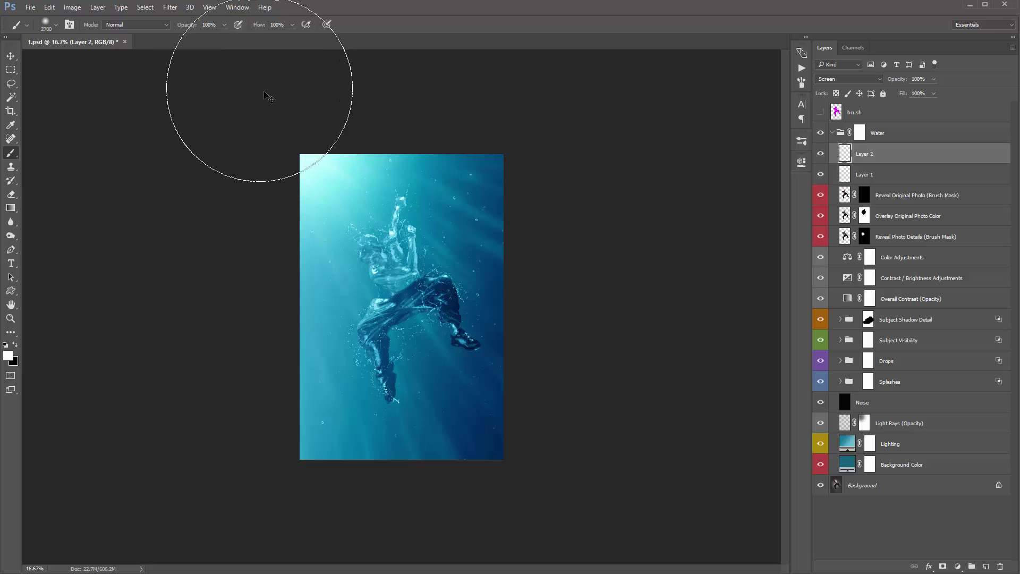
pyautogui.press('v')
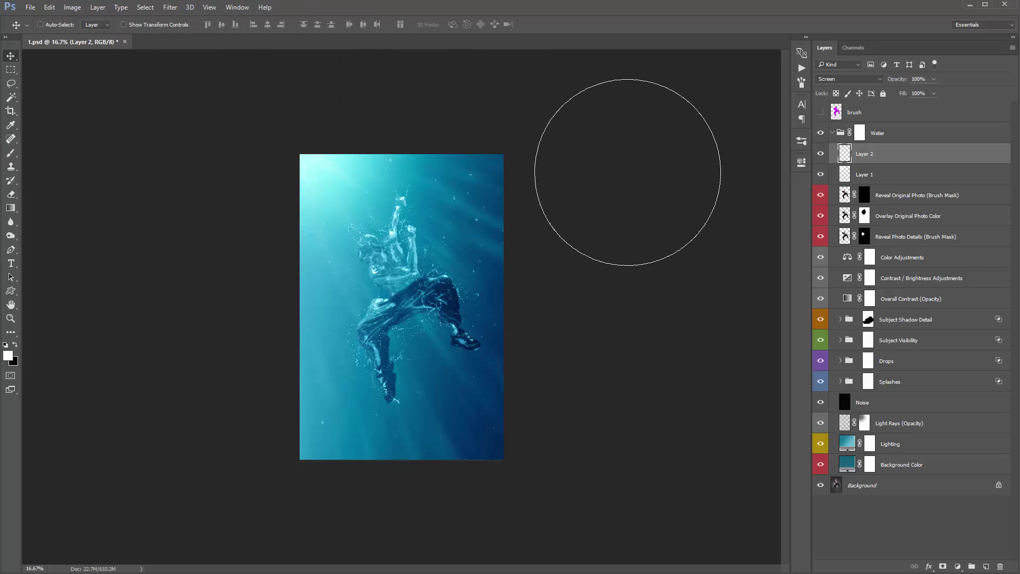
pyautogui.hotkey('ctrl', '+')
pyautogui.hotkey('ctrl', '+')
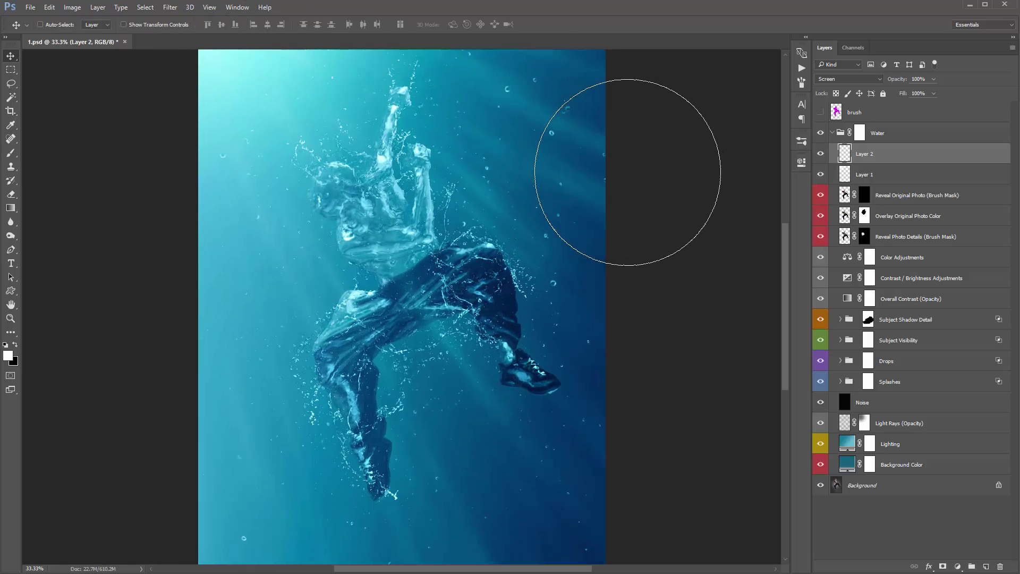
pyautogui.hotkey('ctrl', '-')
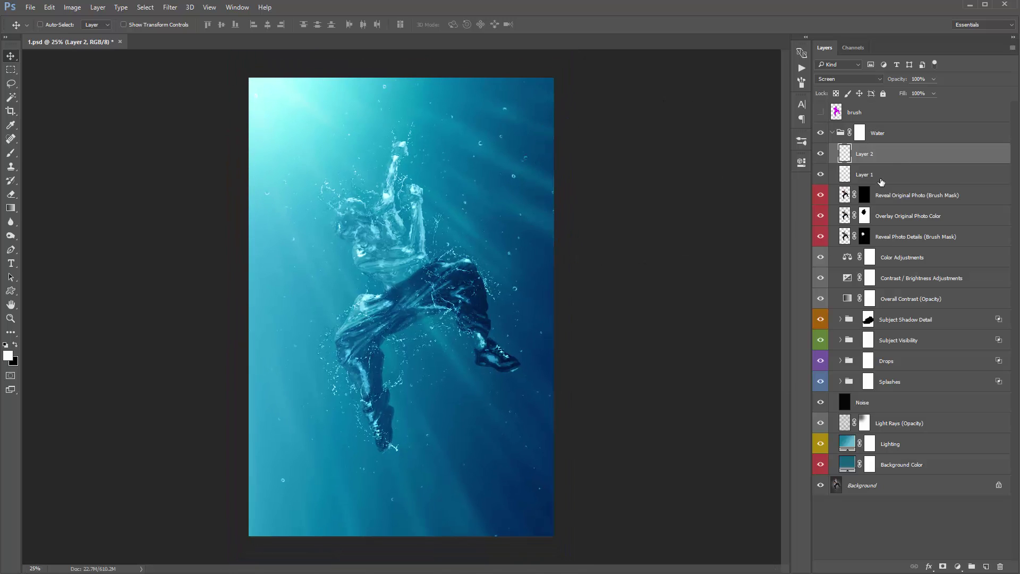
pyautogui.click(893, 427)
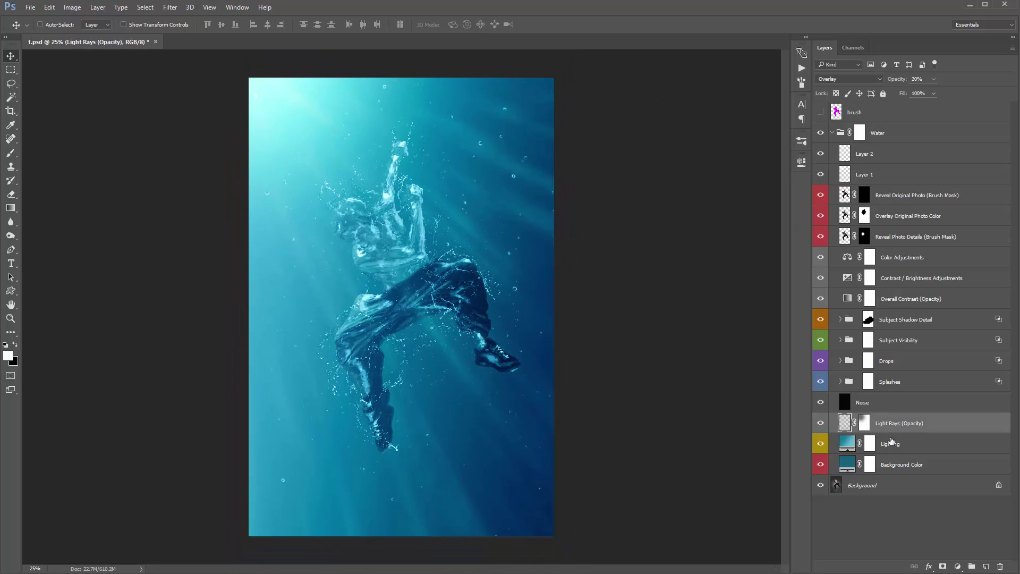
pyautogui.click(892, 443)
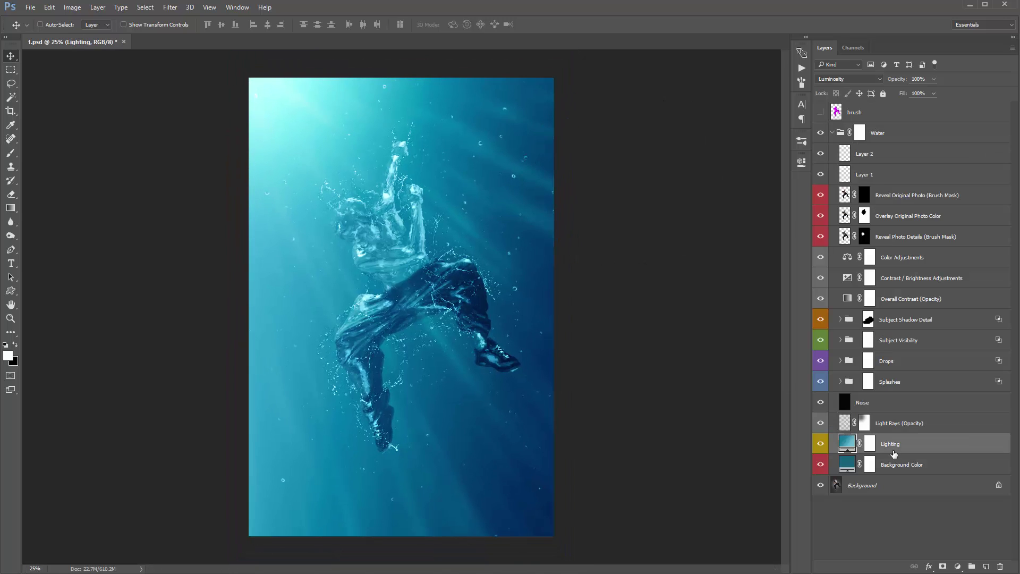
pyautogui.doubleClick(848, 445)
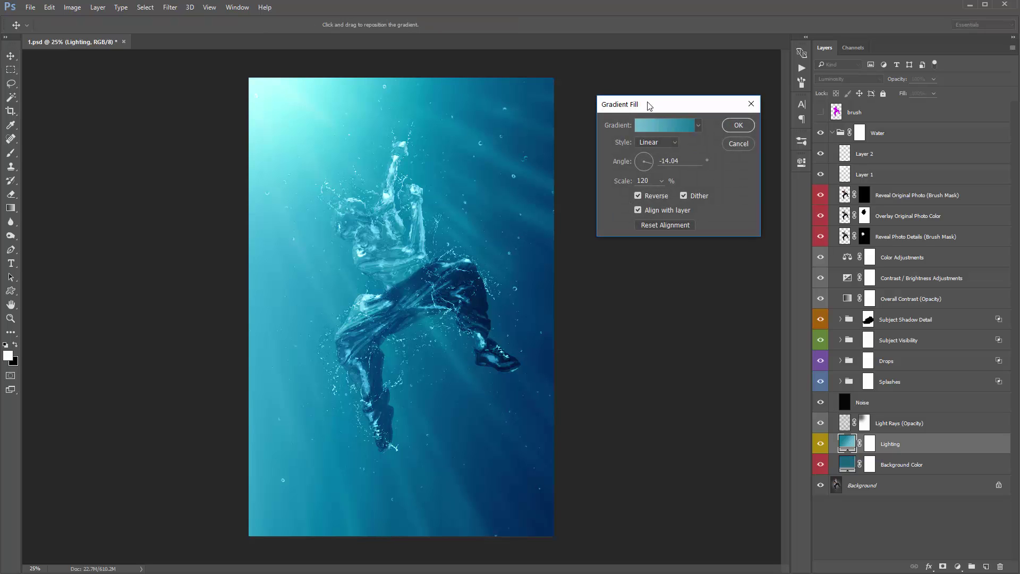
pyautogui.moveTo(649, 103); pyautogui.dragTo(622, 94)
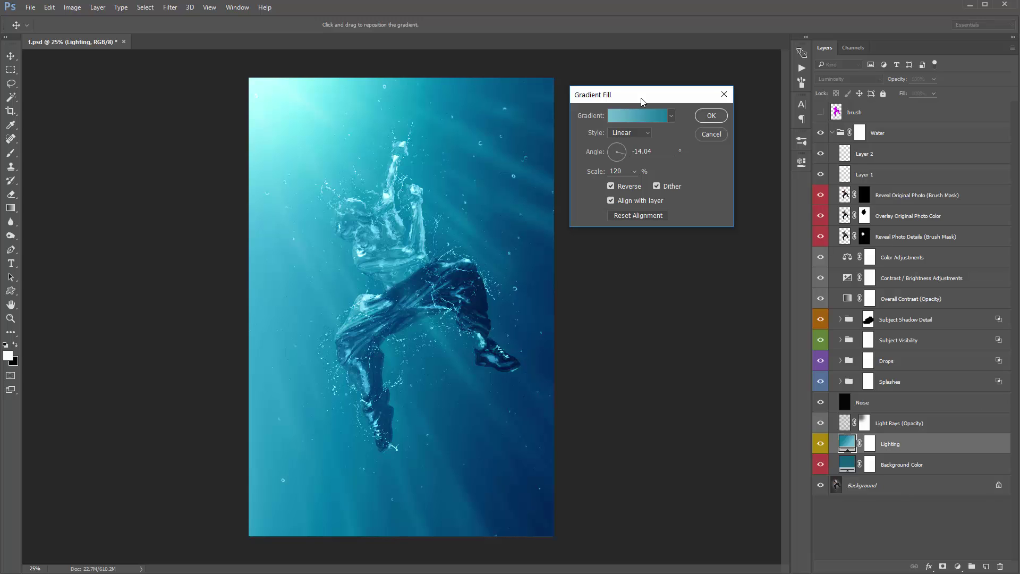
pyautogui.moveTo(615, 158); pyautogui.dragTo(613, 151)
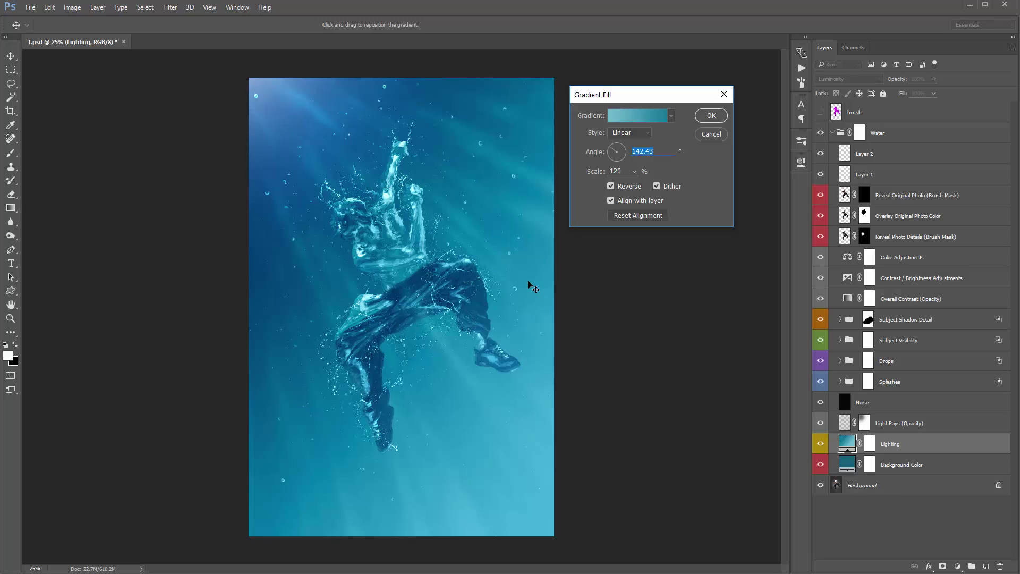
pyautogui.click(713, 133)
# Select the Add Light Rays action in the Water set and hide the two painted corner glow layers, Layer 2 and Layer 1.
pyautogui.click(803, 64)
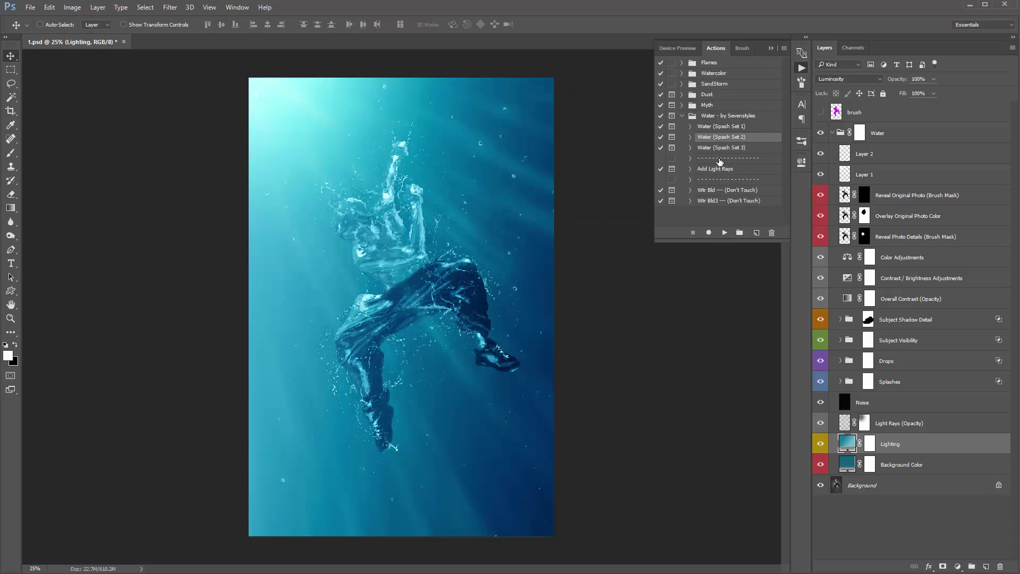
pyautogui.click(698, 169)
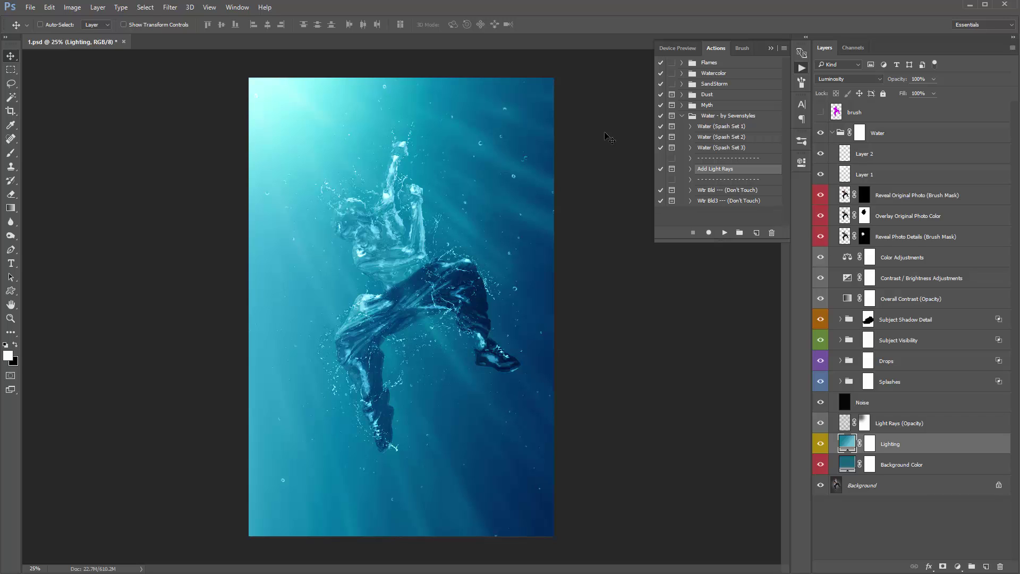
pyautogui.click(821, 153)
pyautogui.click(821, 175)
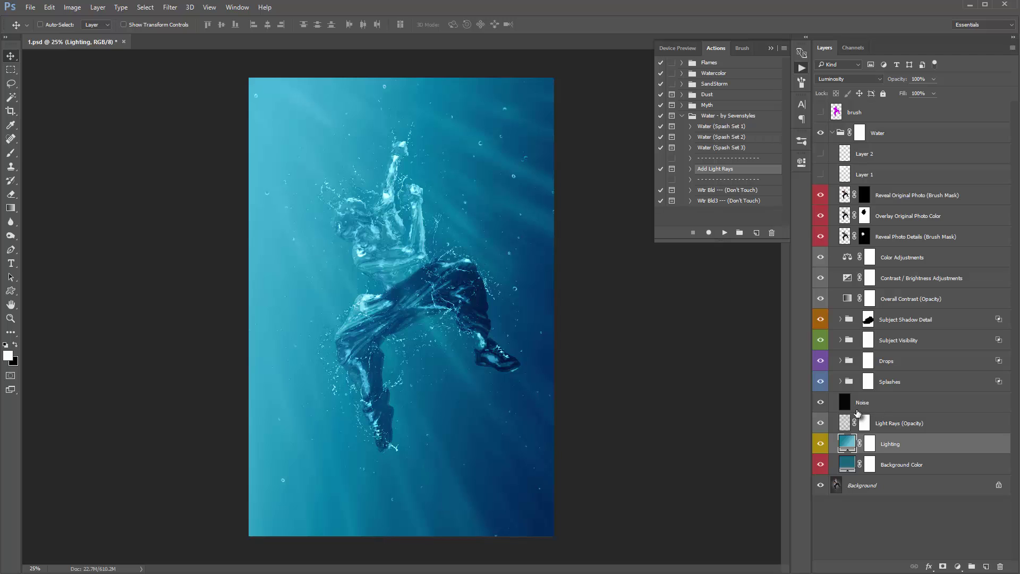
# Rotate the Lighting layer's gradient fill to an angle of -143.13°.
pyautogui.doubleClick(847, 443)
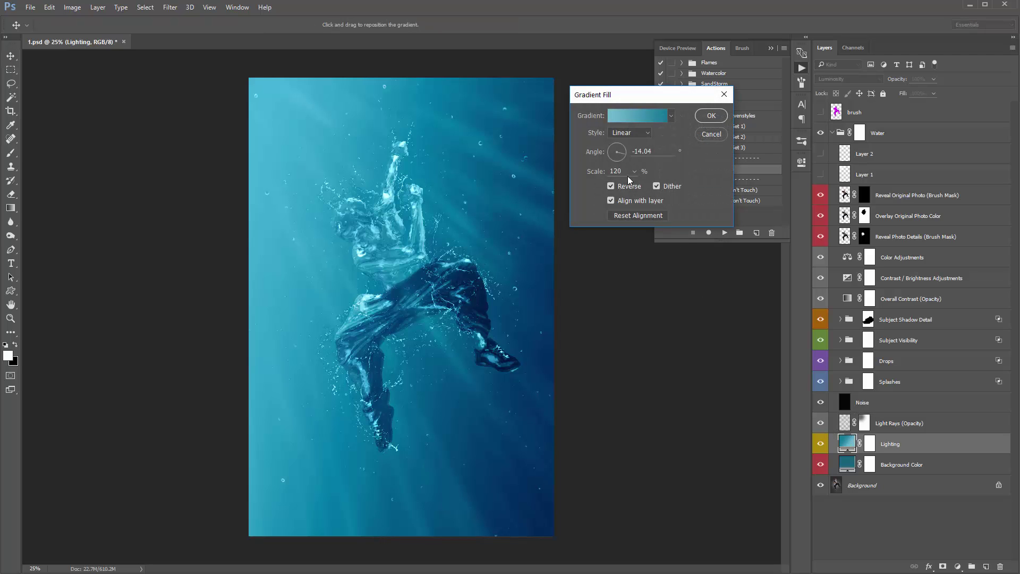
pyautogui.moveTo(618, 155); pyautogui.dragTo(610, 157)
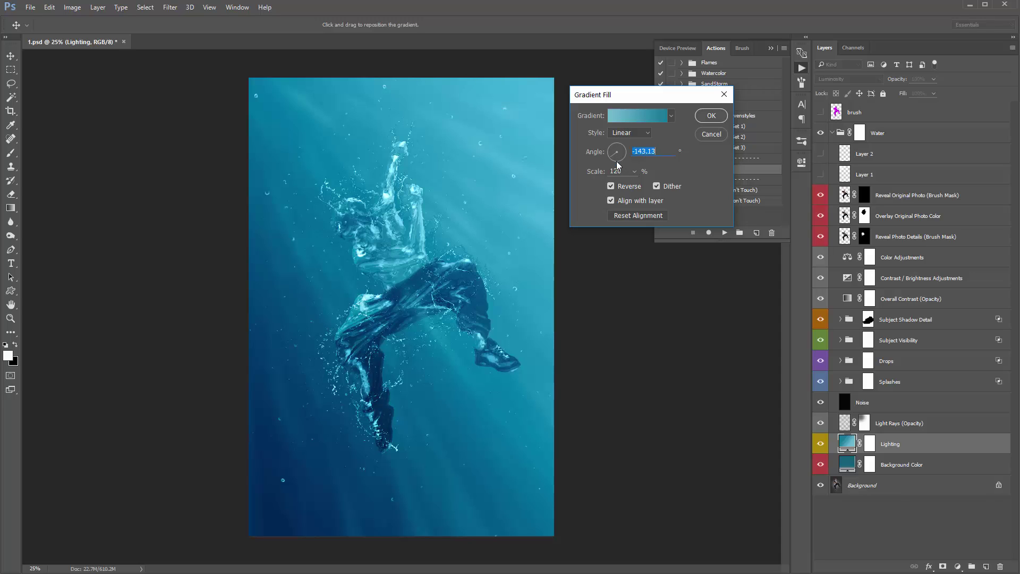
pyautogui.click(711, 116)
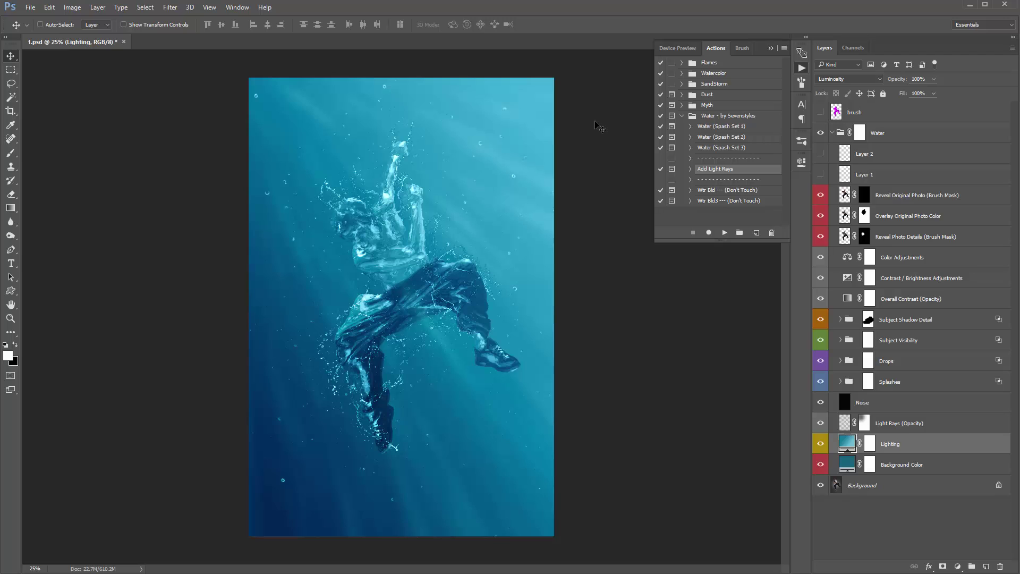
# Delete the Light Rays (Opacity) layer and run the Add Light Rays action with the Radial Blur centre at the middle of the right edge.
pyautogui.click(911, 424)
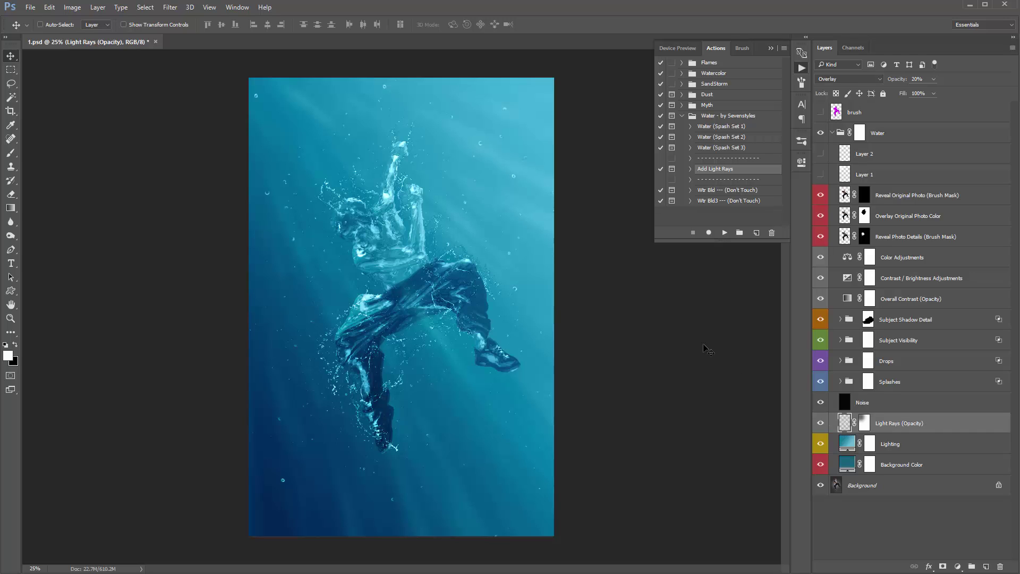
pyautogui.press('Delete')
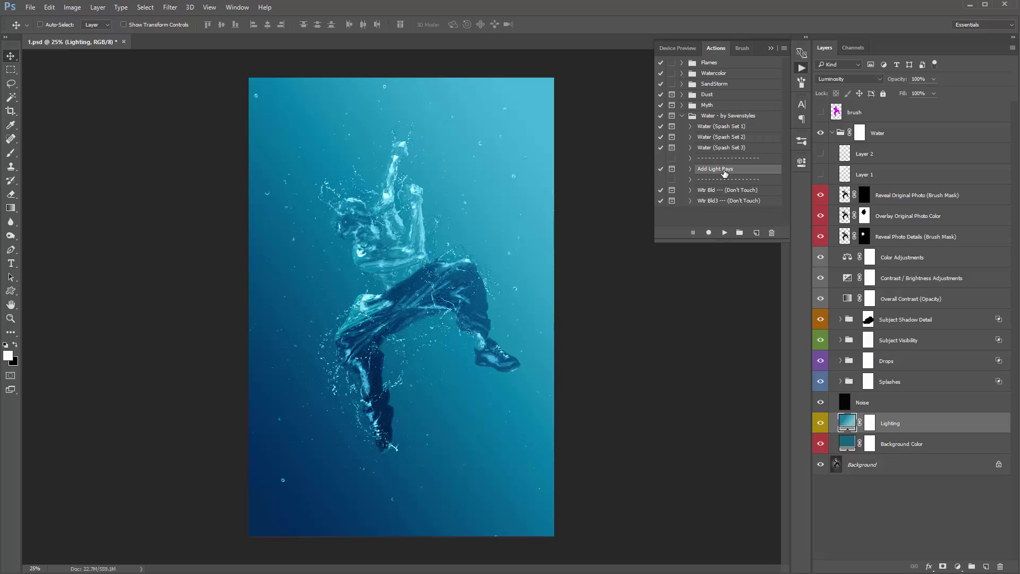
pyautogui.click(725, 232)
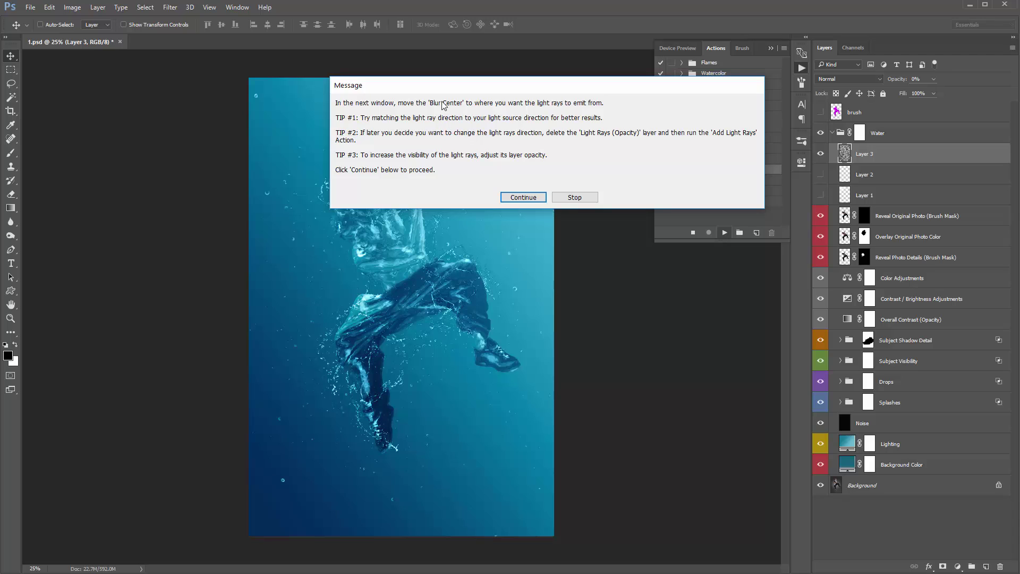
pyautogui.click(522, 198)
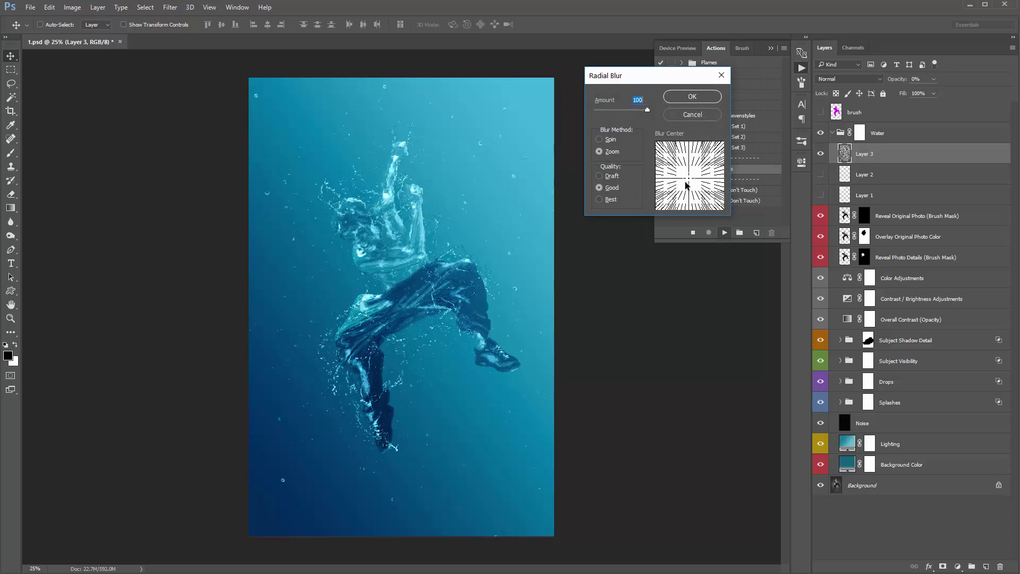
pyautogui.moveTo(684, 181); pyautogui.dragTo(727, 180)
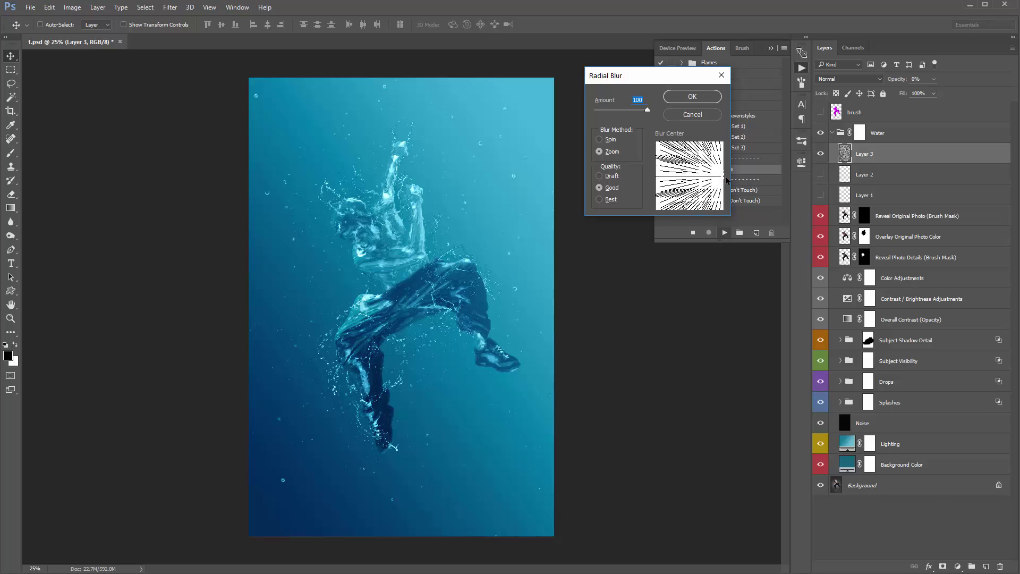
pyautogui.click(698, 98)
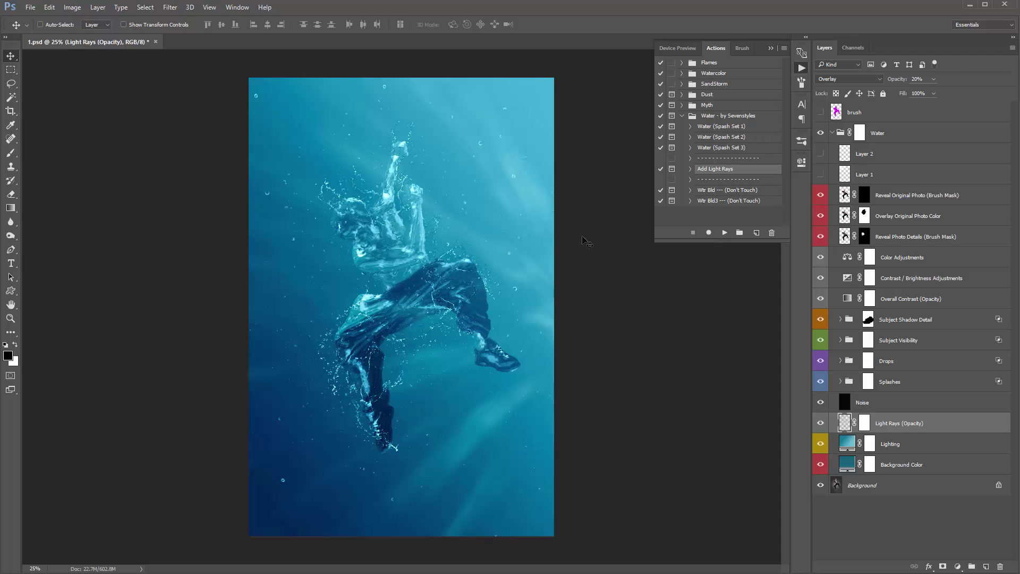
# Delete the regenerated Light Rays (Opacity) layer and change the Lighting gradient to the Radial style with a 45° angle.
pyautogui.press('Delete')
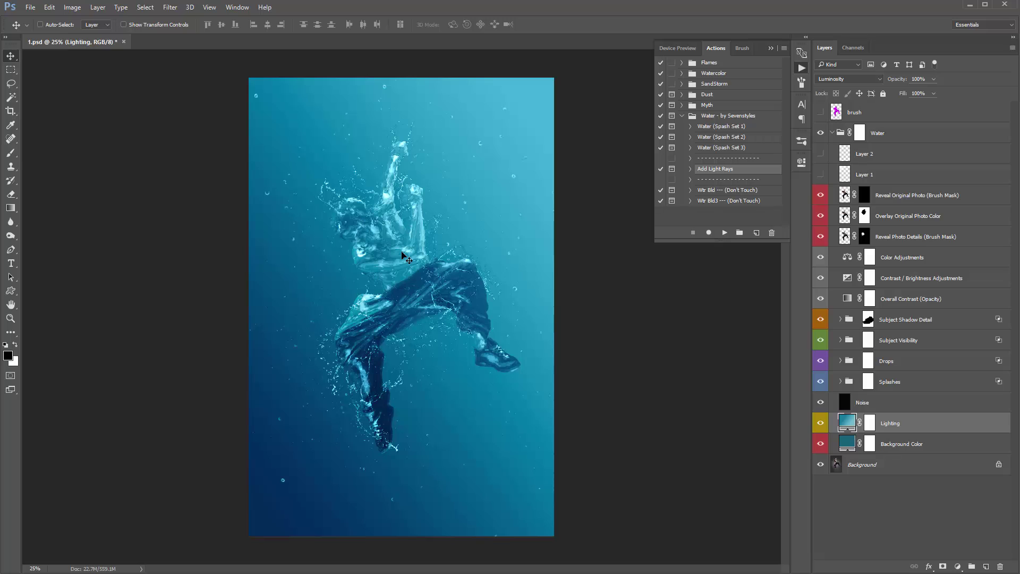
pyautogui.doubleClick(848, 426)
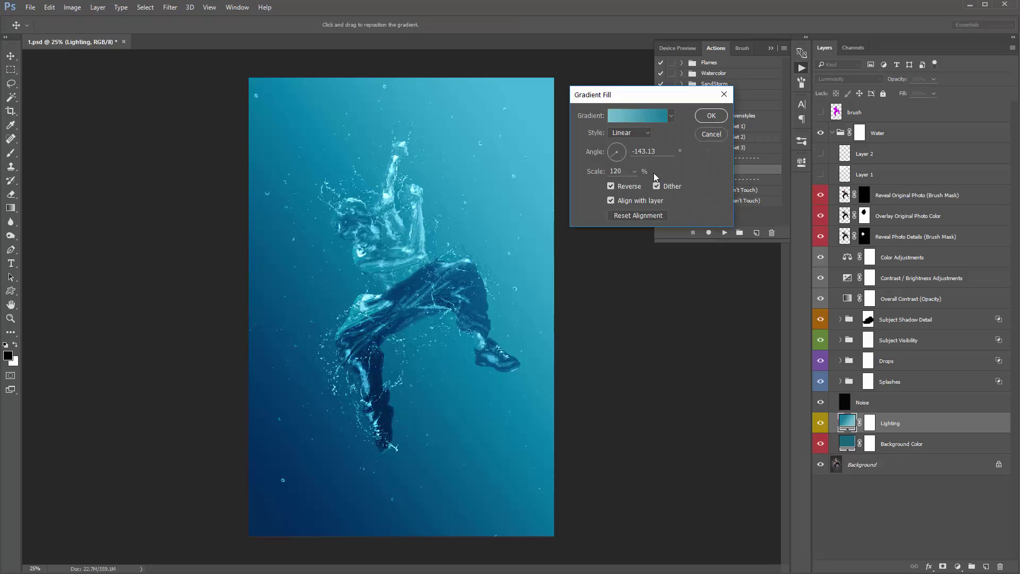
pyautogui.click(638, 132)
pyautogui.click(632, 149)
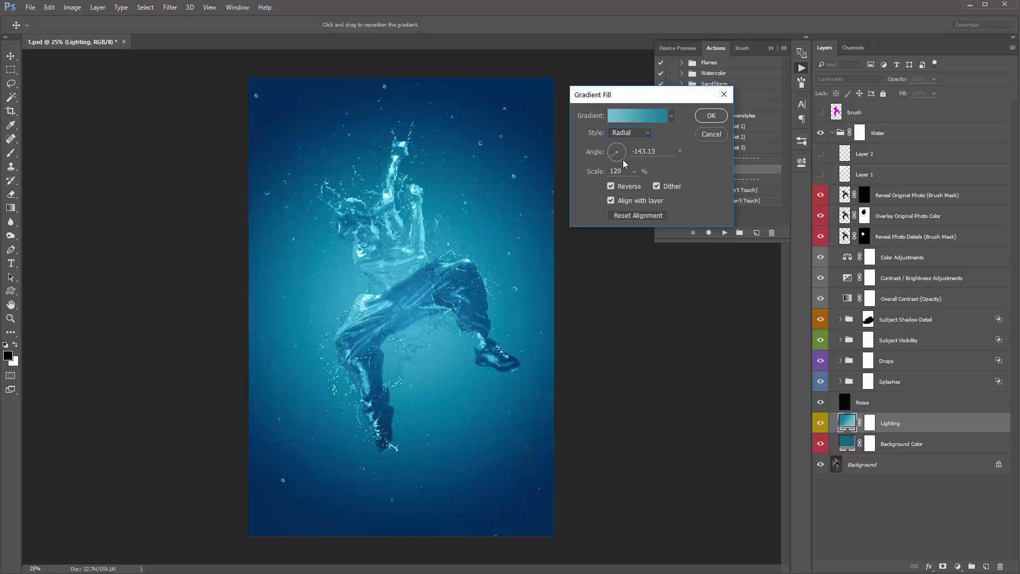
pyautogui.moveTo(622, 154); pyautogui.dragTo(623, 152)
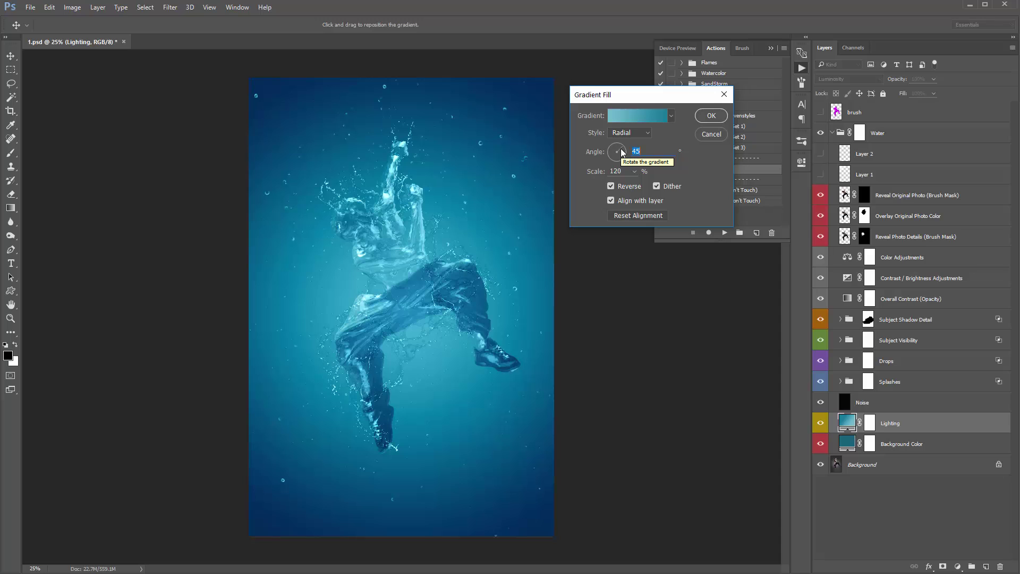
pyautogui.click(711, 115)
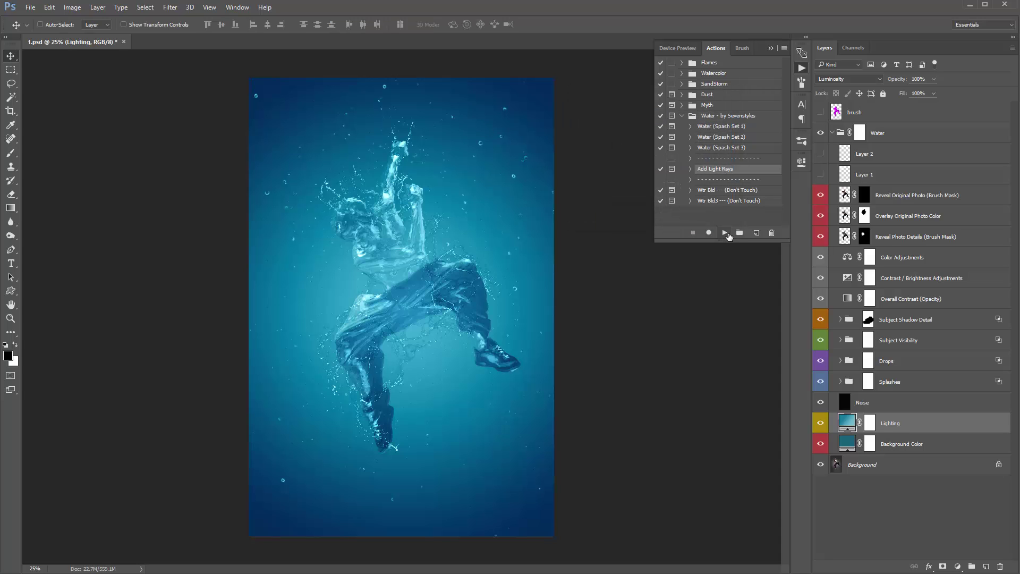
# Run the Add Light Rays action with the Radial Blur centred in the middle of the image.
pyautogui.click(724, 232)
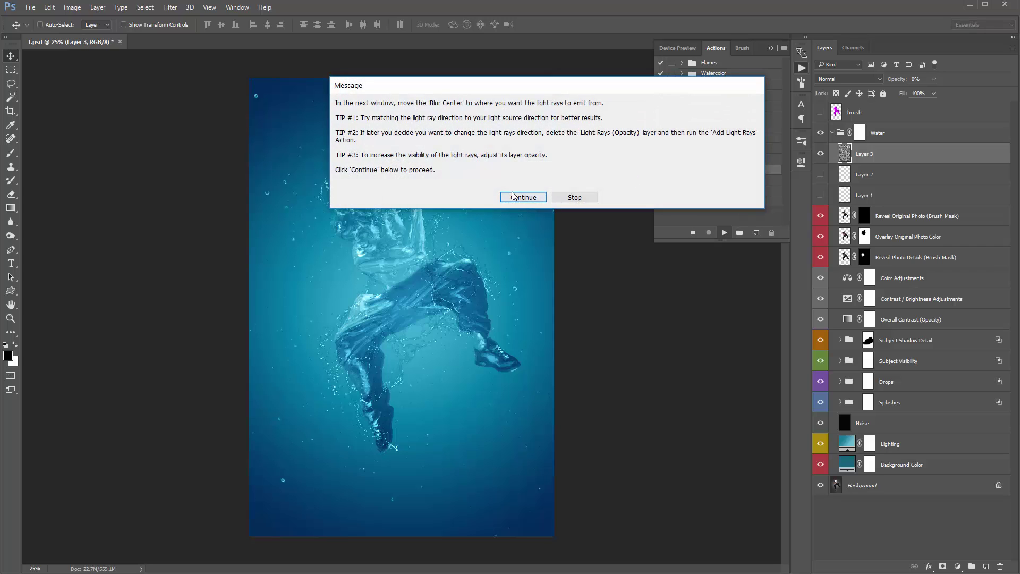
pyautogui.click(514, 198)
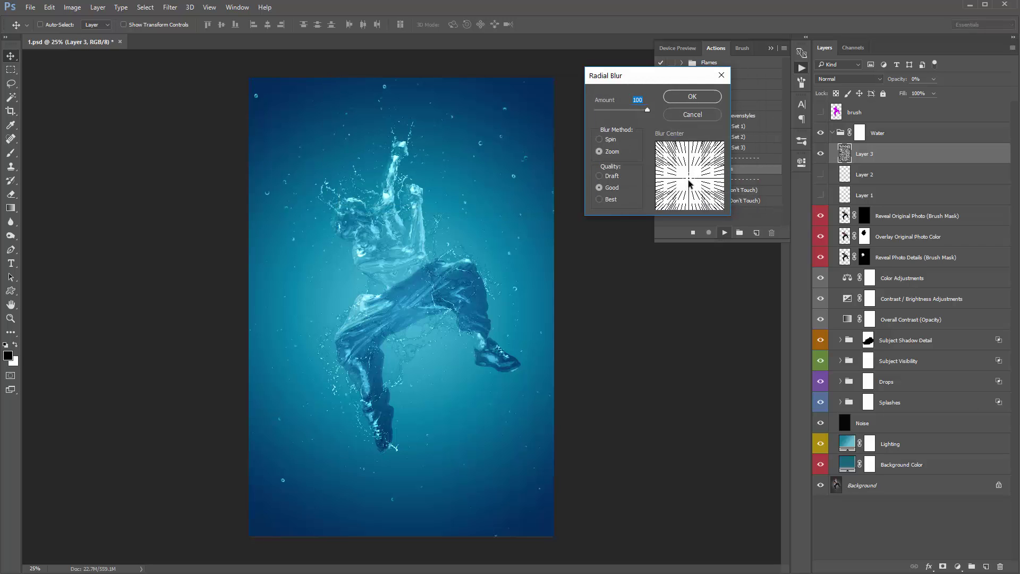
pyautogui.click(692, 97)
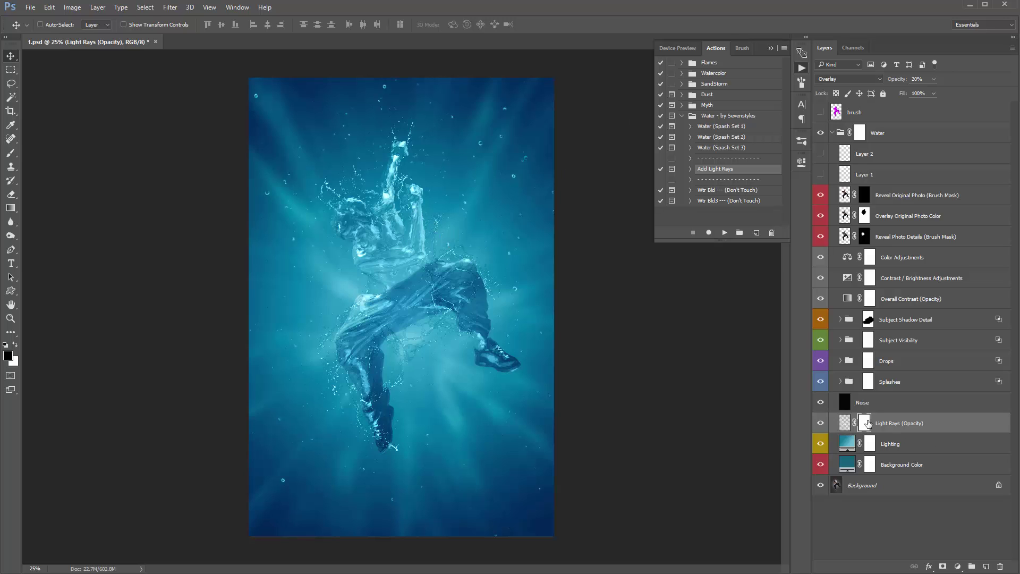
# Mask out the centre of the light rays with a black 2200 px soft brush and set the Light Rays layer's opacity to 10%.
pyautogui.click(865, 423)
pyautogui.press('b')
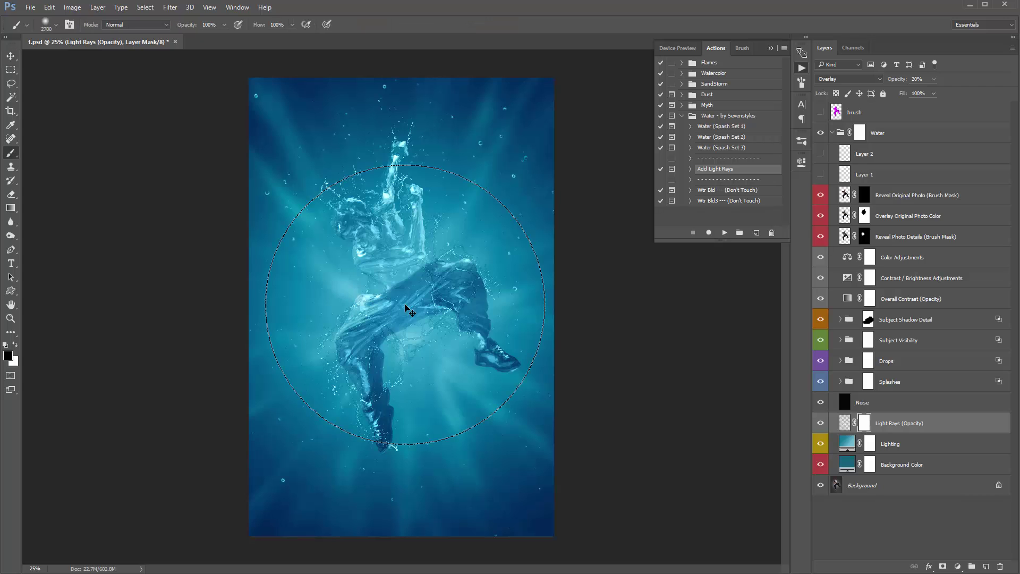
pyautogui.press('[')
pyautogui.press('[')
pyautogui.press('[')
pyautogui.press('[')
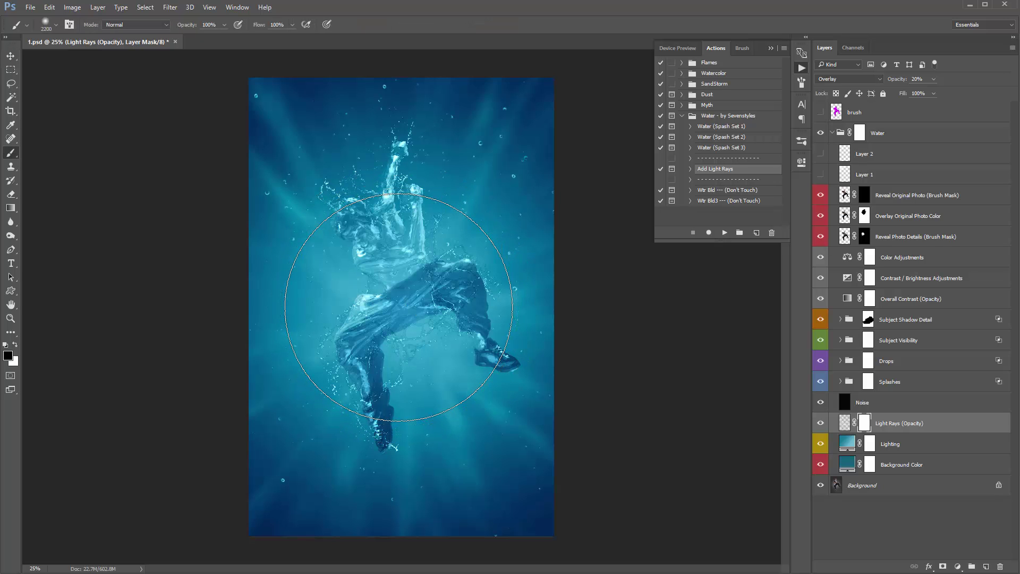
pyautogui.click(397, 297)
pyautogui.press('v')
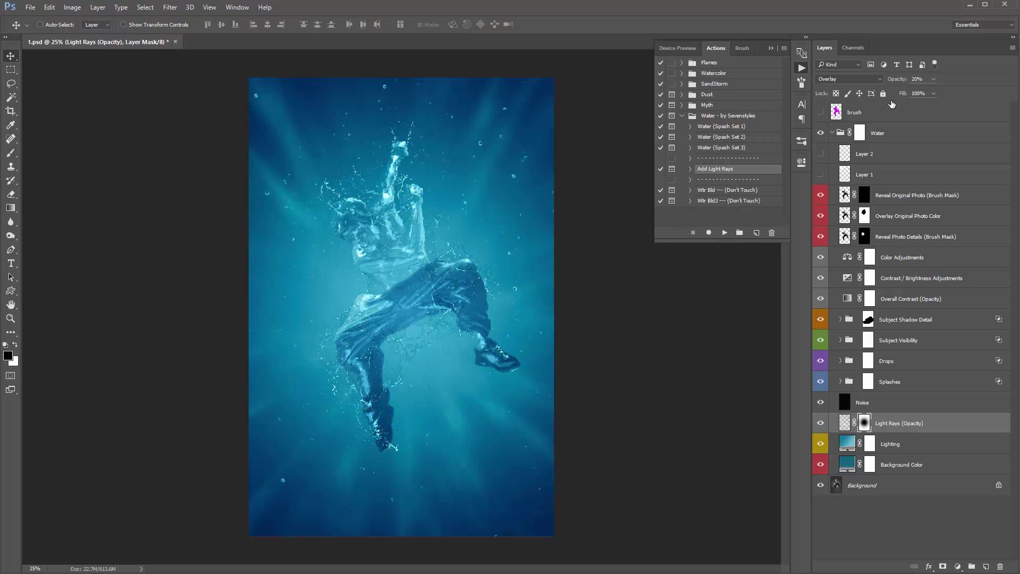
pyautogui.press('1')
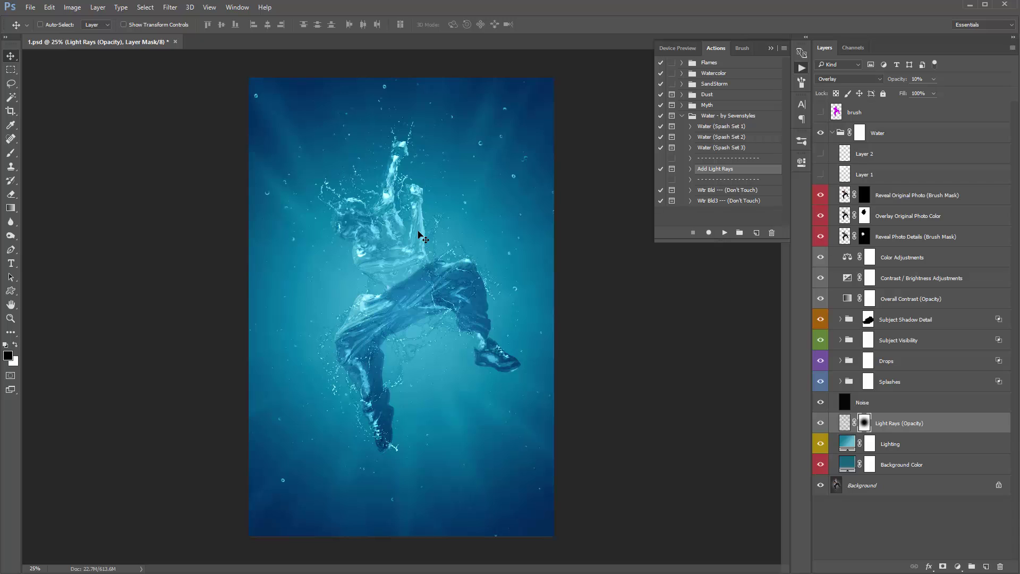
# Delete the centred Light Rays layer and set the Lighting gradient to the Linear style at an angle of -18.43°.
pyautogui.press('Delete')
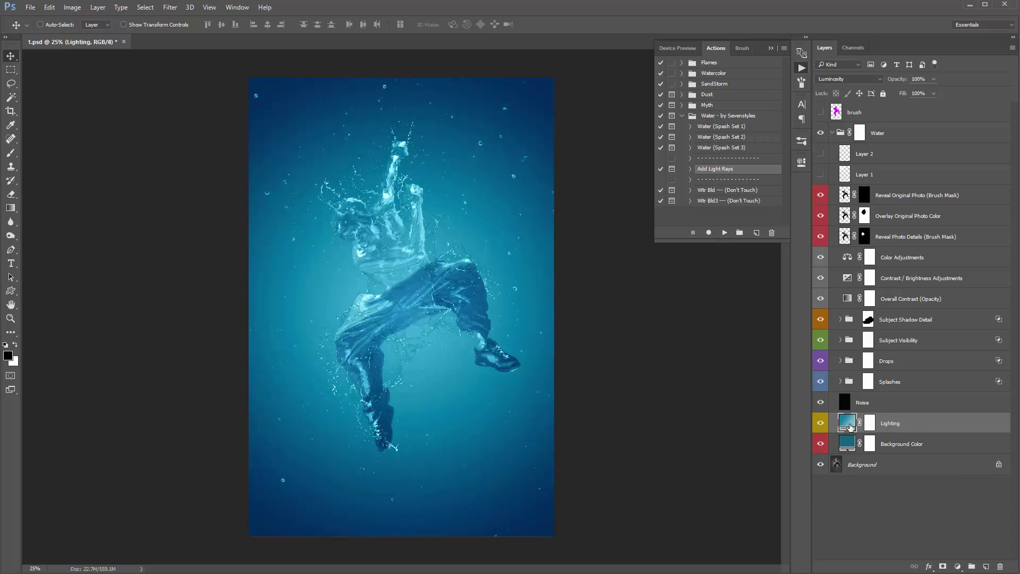
pyautogui.doubleClick(850, 426)
pyautogui.click(638, 135)
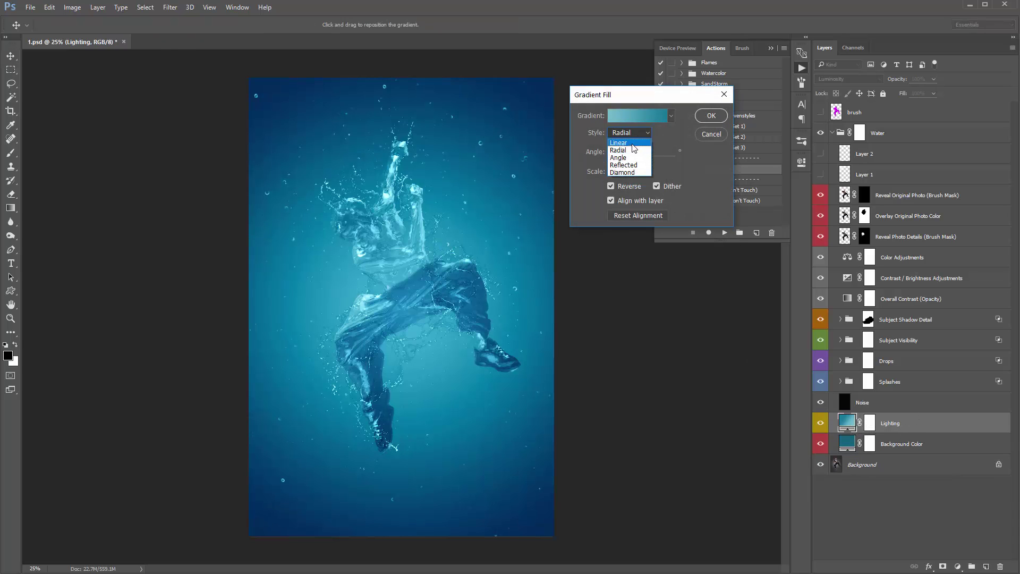
pyautogui.click(627, 141)
pyautogui.click(623, 154)
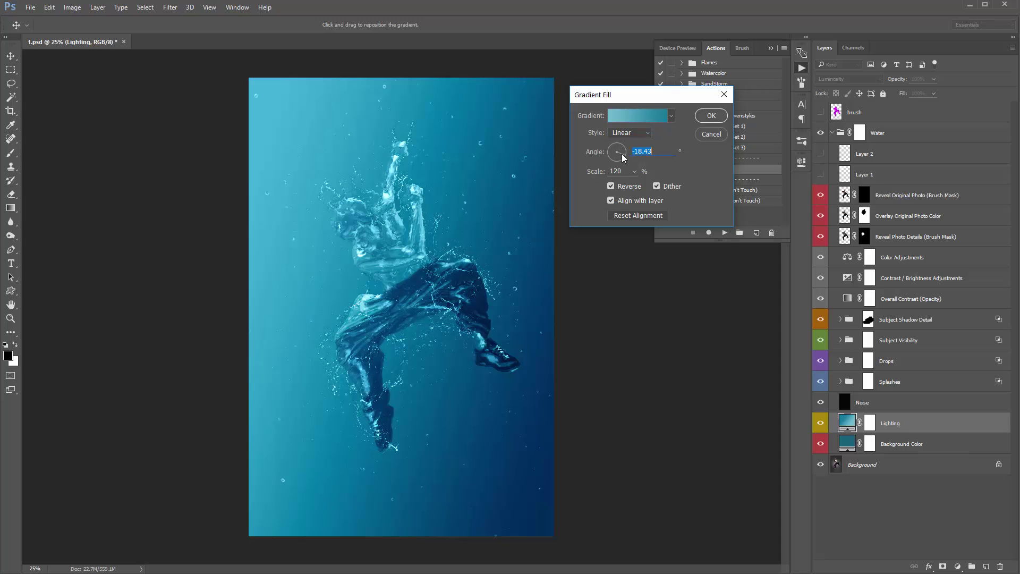
pyautogui.click(710, 117)
# Run the Add Light Rays action so that the rays emit from the image's upper-left area.
pyautogui.click(725, 232)
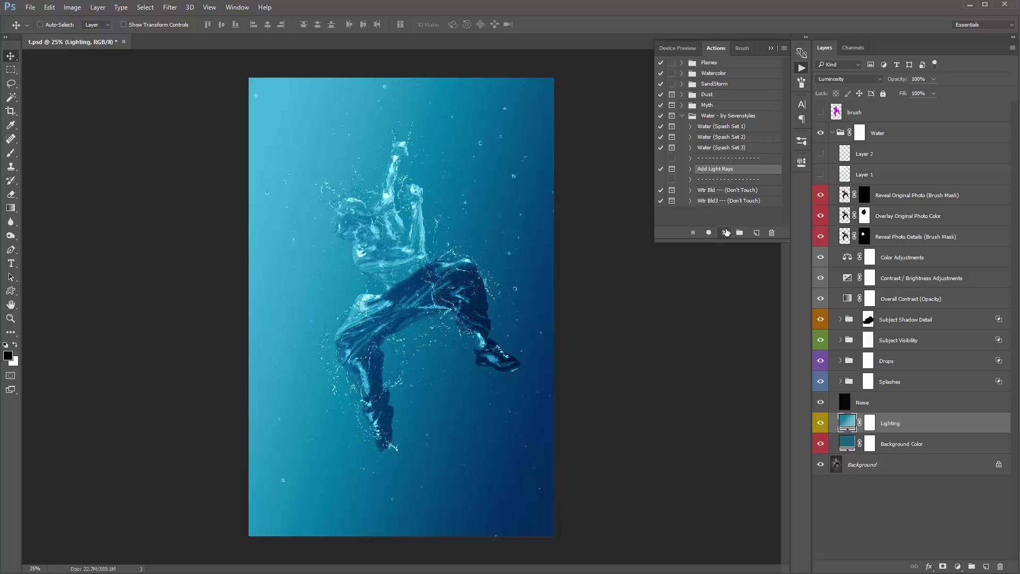
pyautogui.click(528, 196)
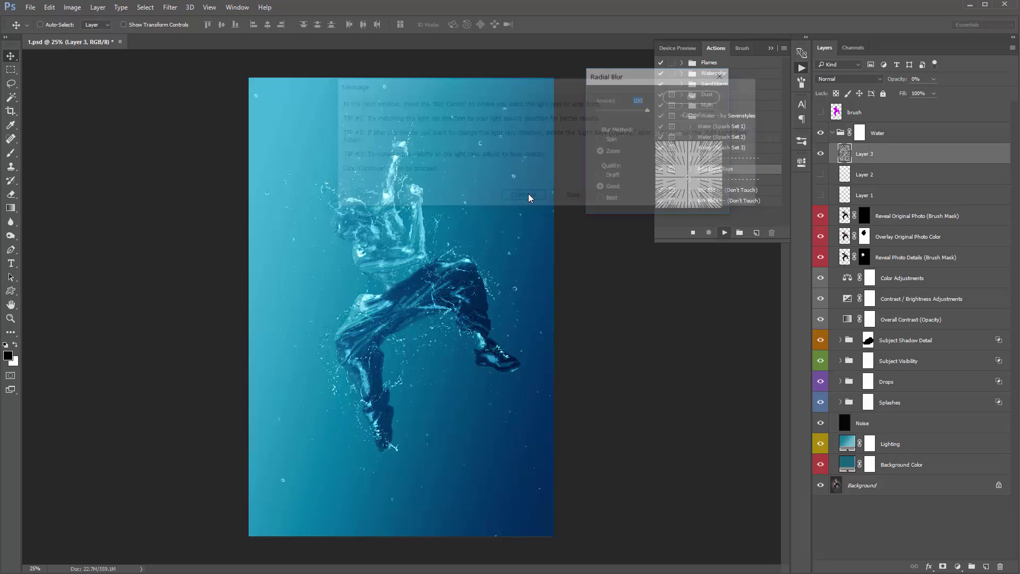
pyautogui.click(696, 97)
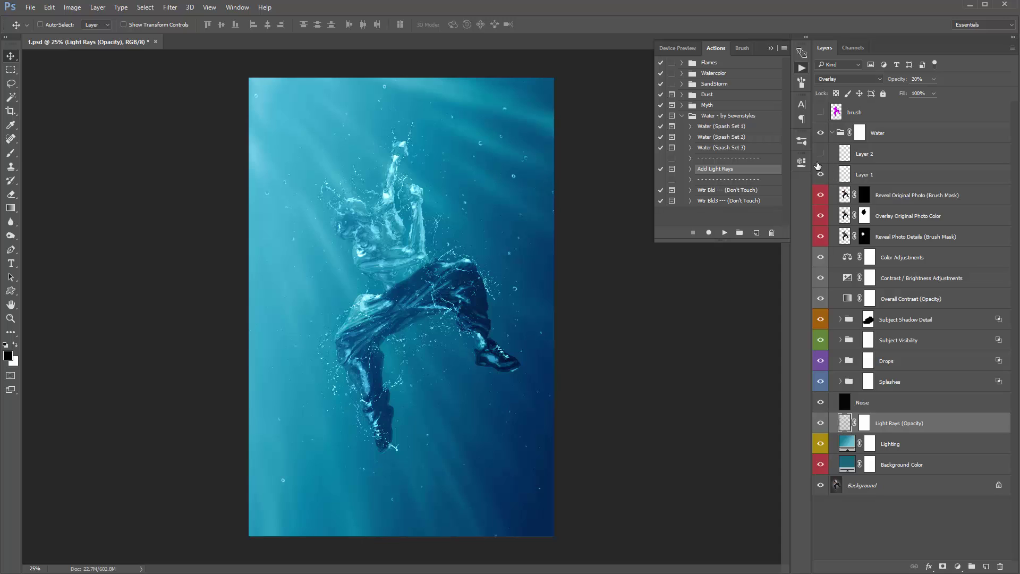
# Show the Layer 1 and Layer 2 glow layers and set the Light Rays layer's opacity to 15%.
pyautogui.moveTo(821, 175); pyautogui.dragTo(819, 159)
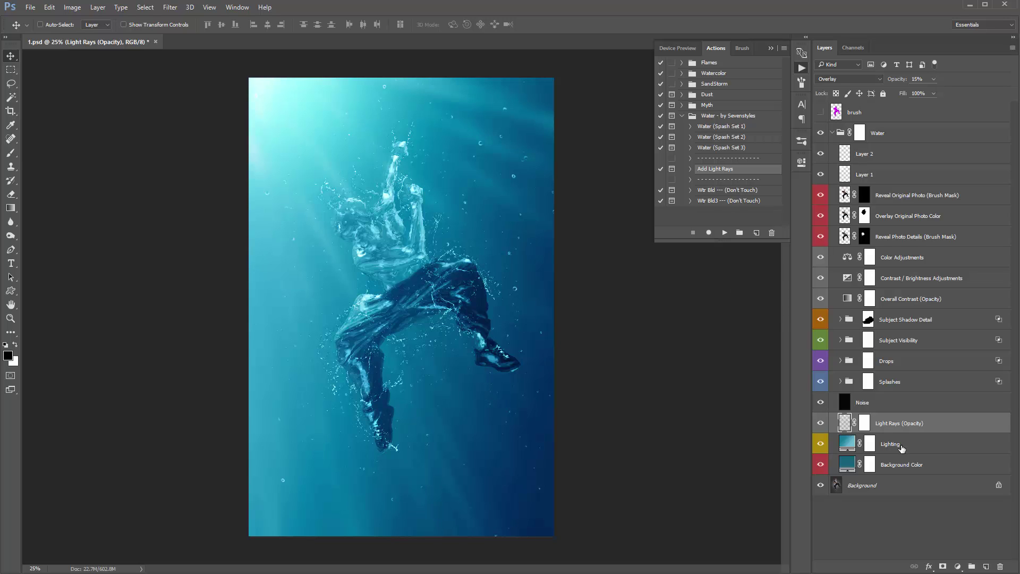
# Try red and orange hues for the Background Color fill, and cancel the colour change.
pyautogui.click(901, 446)
pyautogui.click(913, 464)
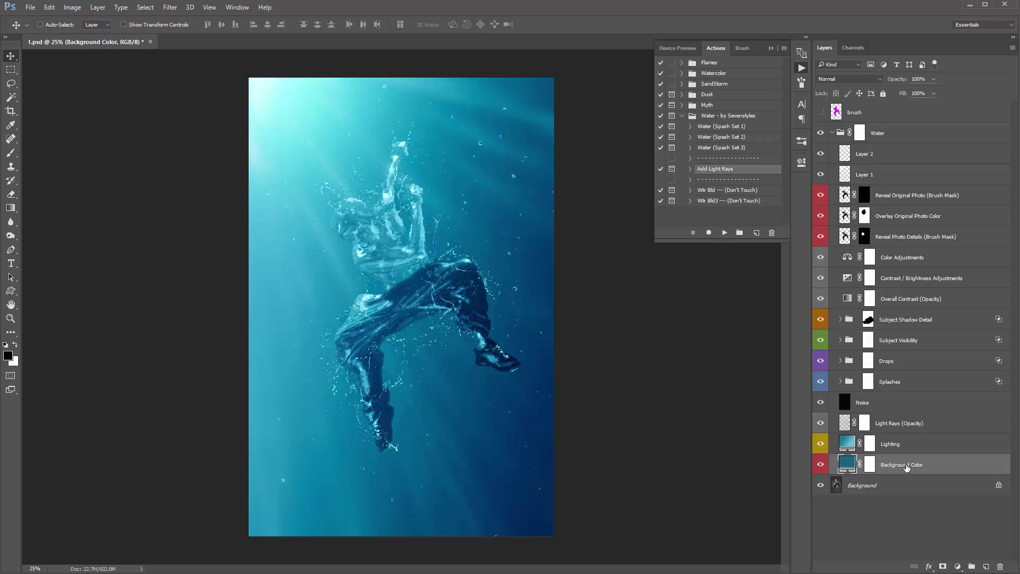
pyautogui.doubleClick(847, 466)
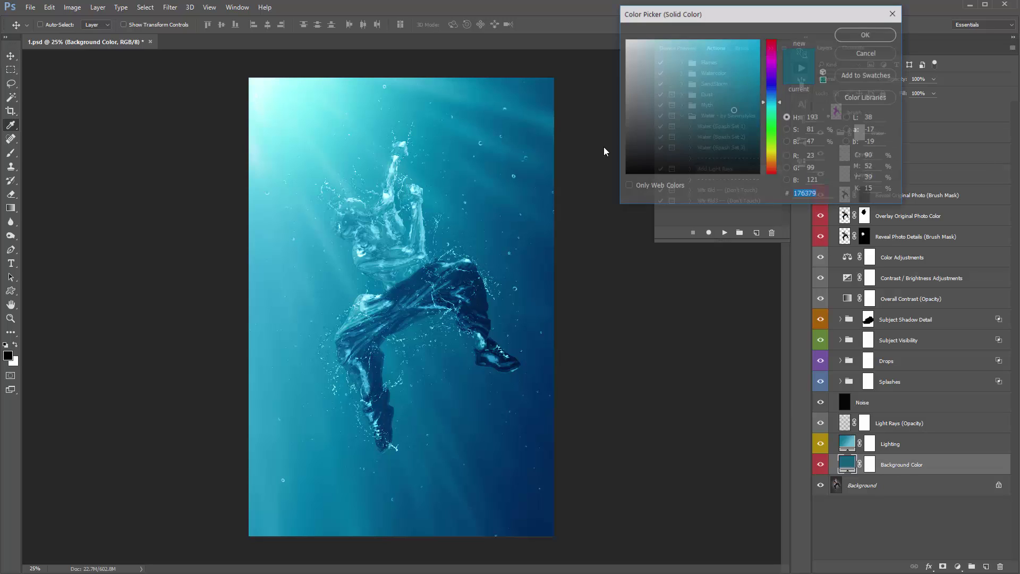
pyautogui.click(772, 46)
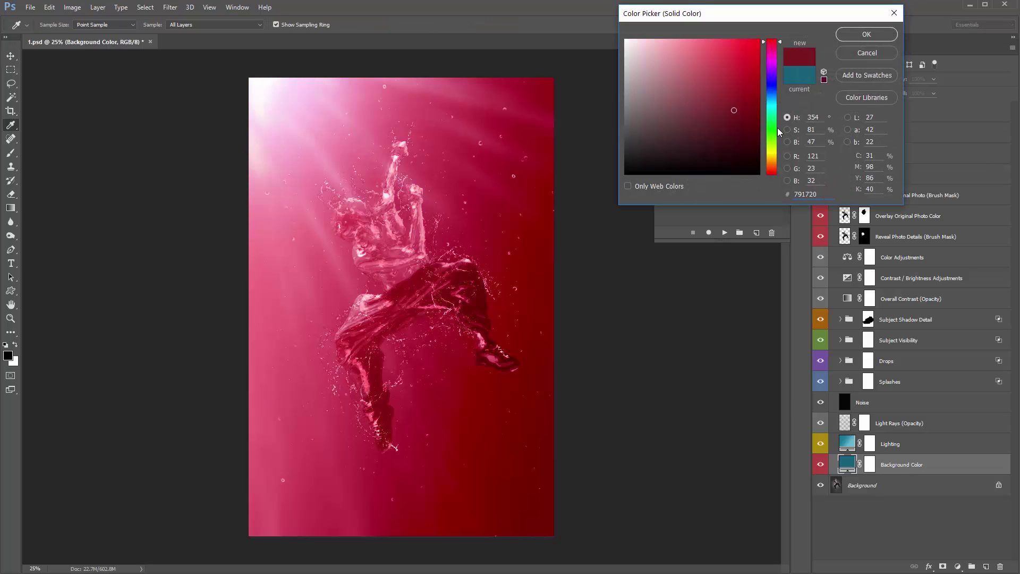
pyautogui.click(773, 162)
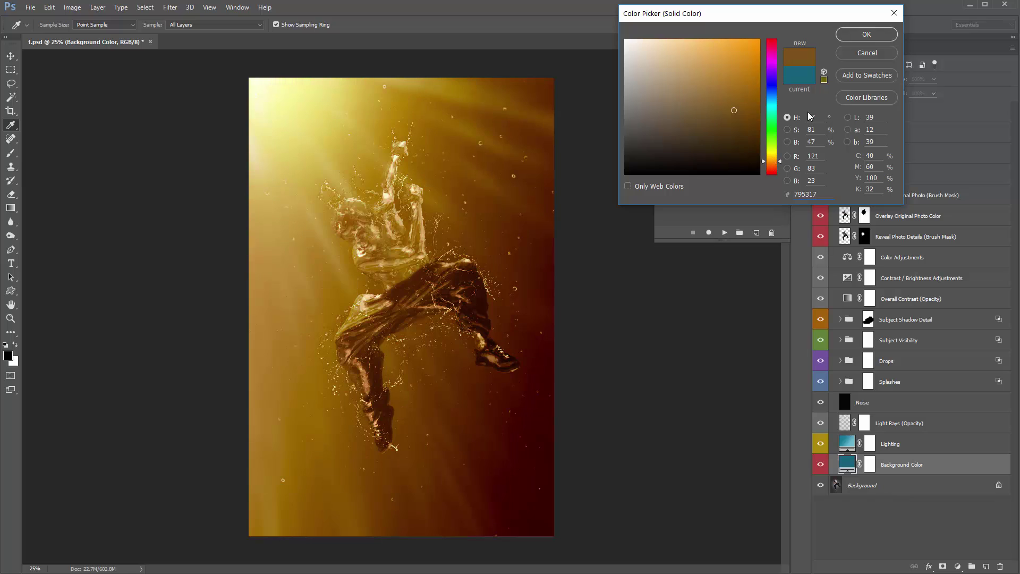
pyautogui.click(854, 55)
pyautogui.click(771, 48)
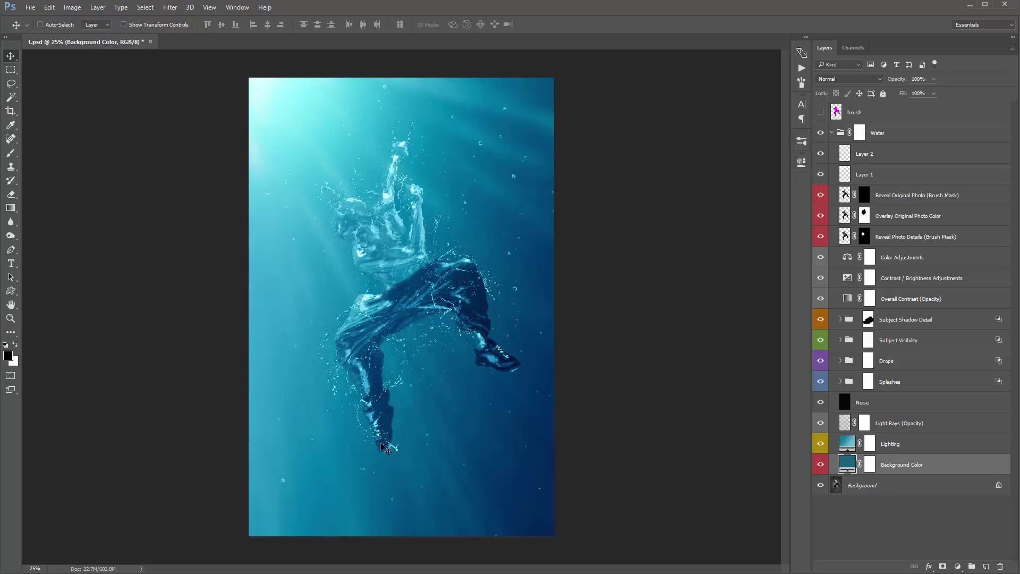
# Paint out the stray splash beside the figure's lower foot on the Splashes group's mask with a 100 px black brush.
pyautogui.click(868, 383)
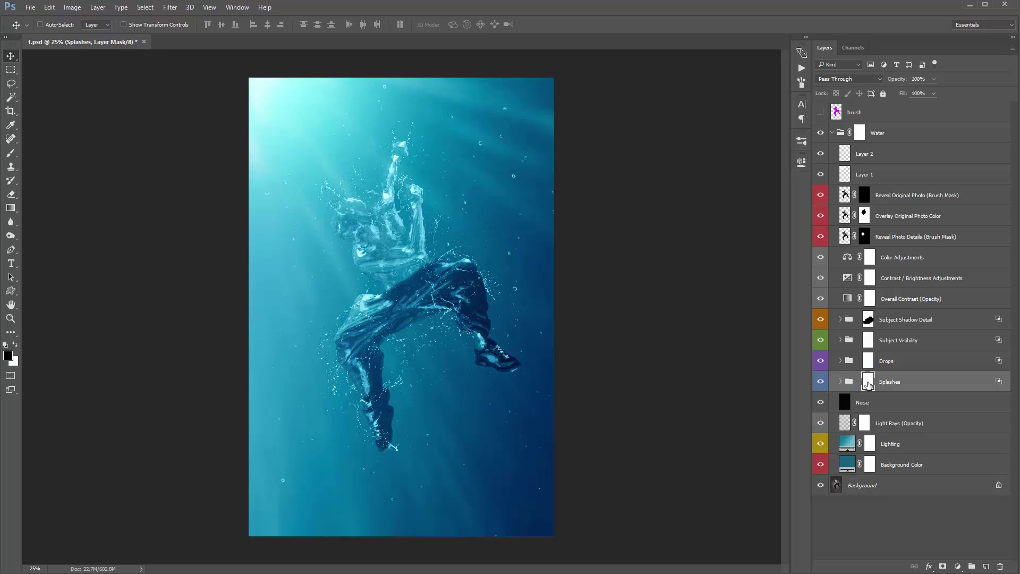
pyautogui.press('b')
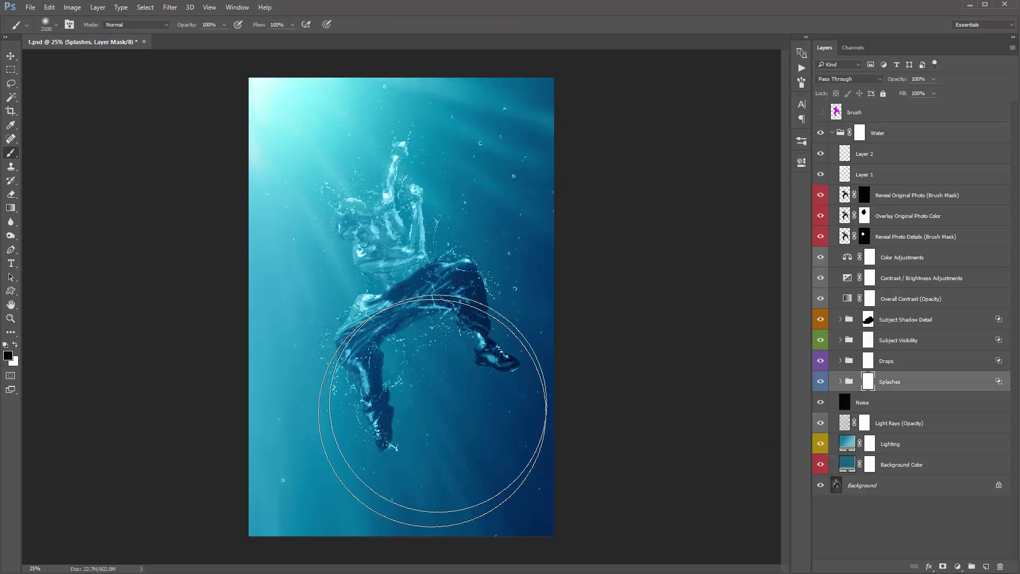
pyautogui.press('[')
pyautogui.press('[')
pyautogui.press('[')
pyautogui.press('[')
pyautogui.press('[')
pyautogui.press('[')
pyautogui.press('[')
pyautogui.press('[')
pyautogui.press('[')
pyautogui.press('[')
pyautogui.press('[')
pyautogui.press('[')
pyautogui.press('[')
pyautogui.press('[')
pyautogui.press('[')
pyautogui.press('[')
pyautogui.press('[')
pyautogui.press('[')
pyautogui.press('[')
pyautogui.press('[')
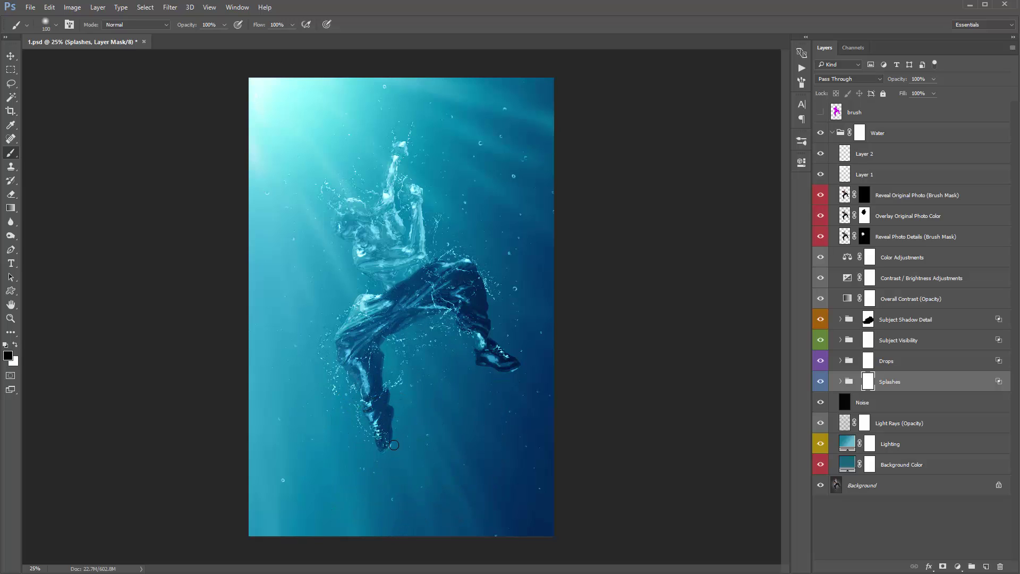
pyautogui.press('v')
# Compare the water effect with the original photo by hiding and showing the Water group.
pyautogui.click(822, 133)
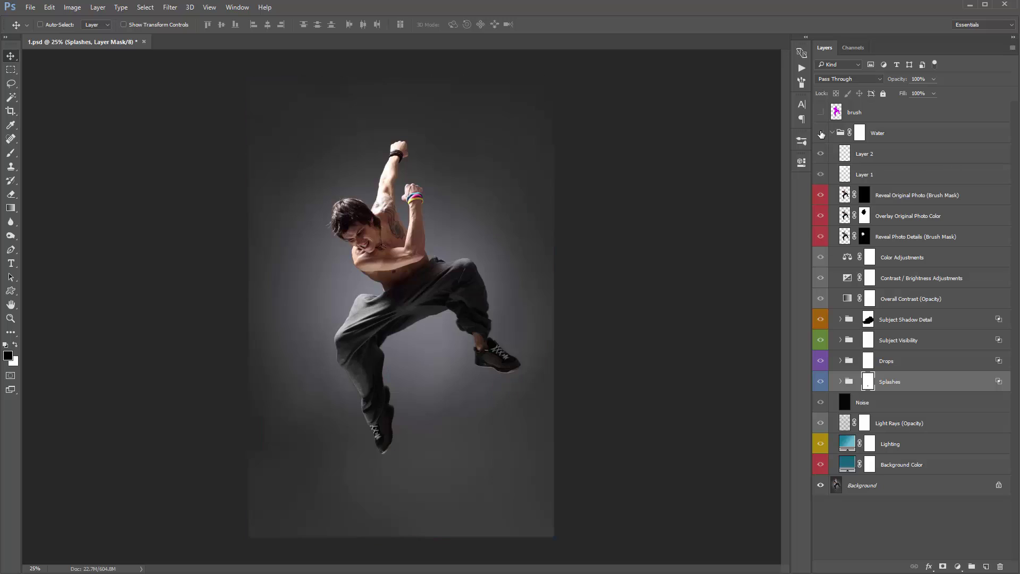
pyautogui.click(821, 133)
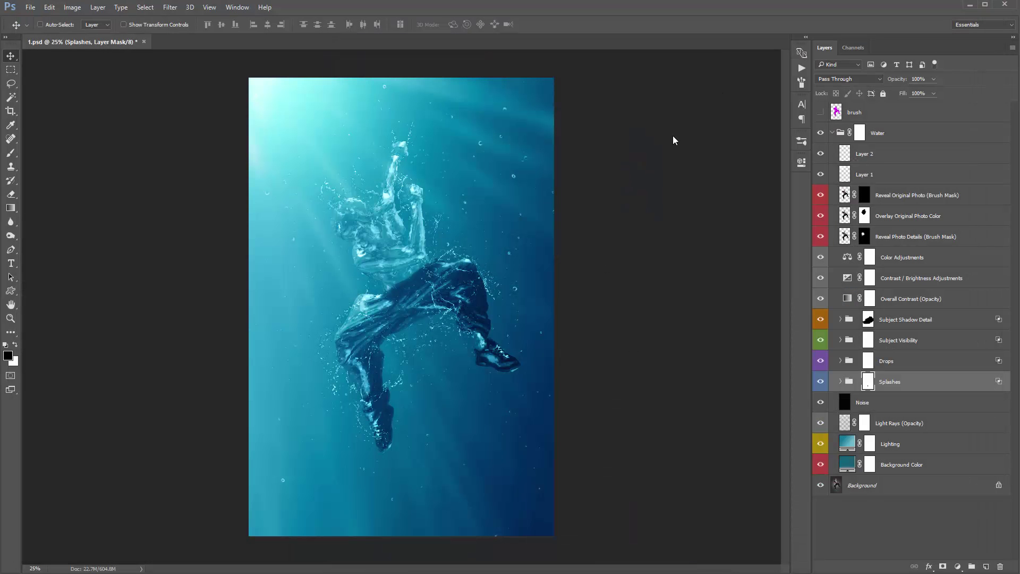
# Hide the Background Color, Lighting, Light Rays, Noise, Layer 1 and Layer 2 layers.
pyautogui.hotkey('ctrl', '+')
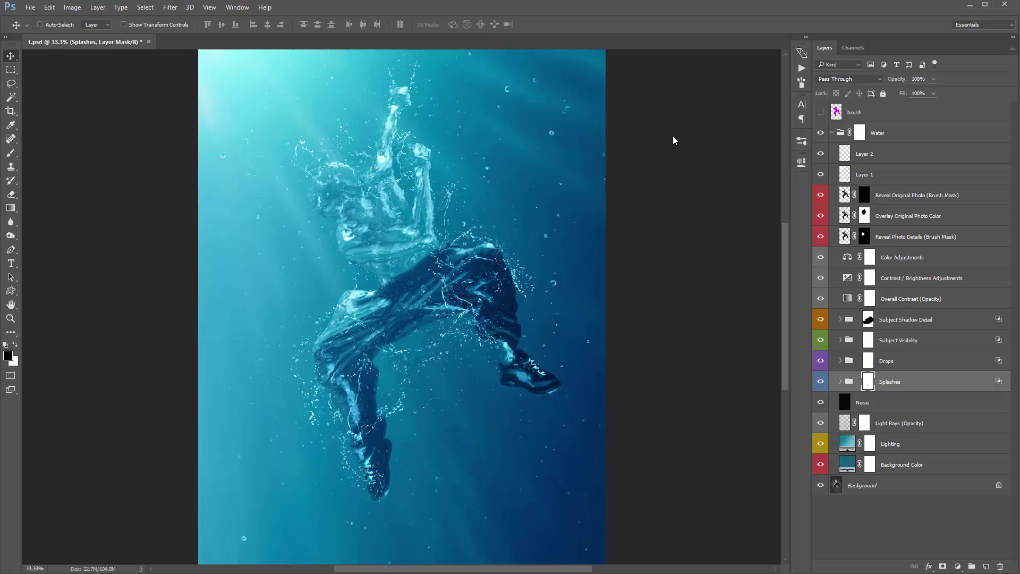
pyautogui.moveTo(673, 135); pyautogui.dragTo(683, 154)
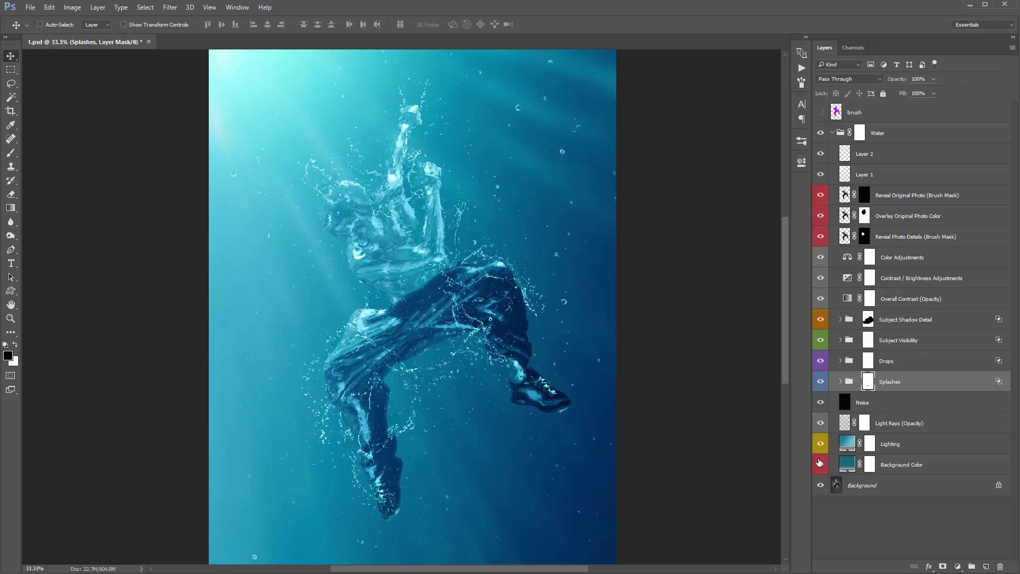
pyautogui.moveTo(821, 466); pyautogui.dragTo(820, 453)
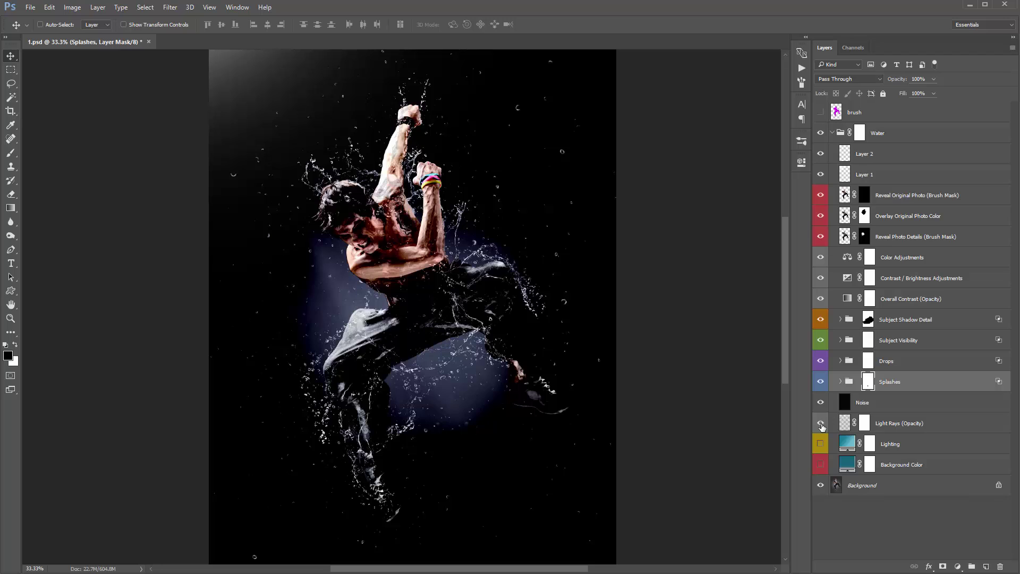
pyautogui.moveTo(822, 426); pyautogui.dragTo(821, 403)
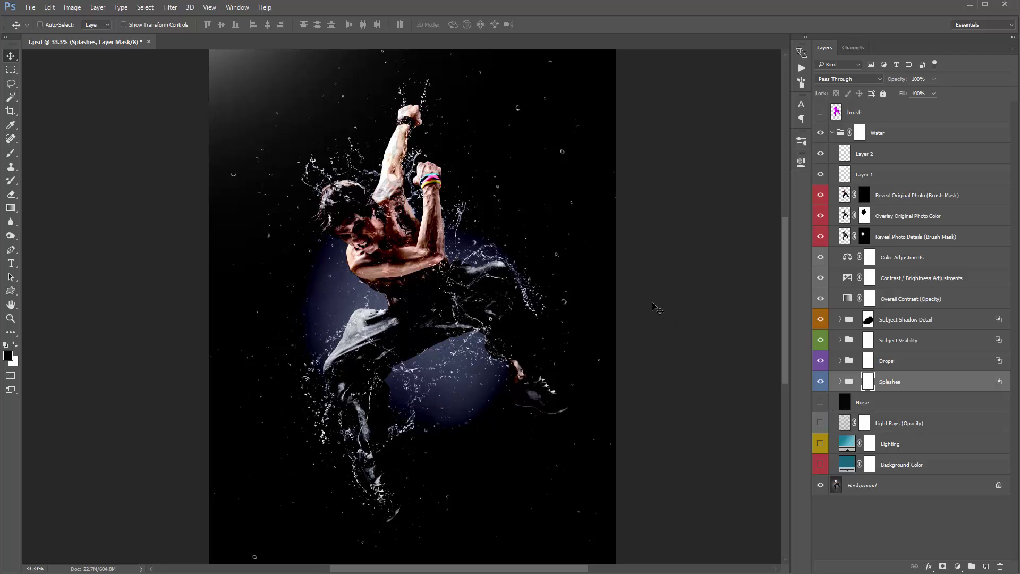
pyautogui.moveTo(821, 175); pyautogui.dragTo(822, 154)
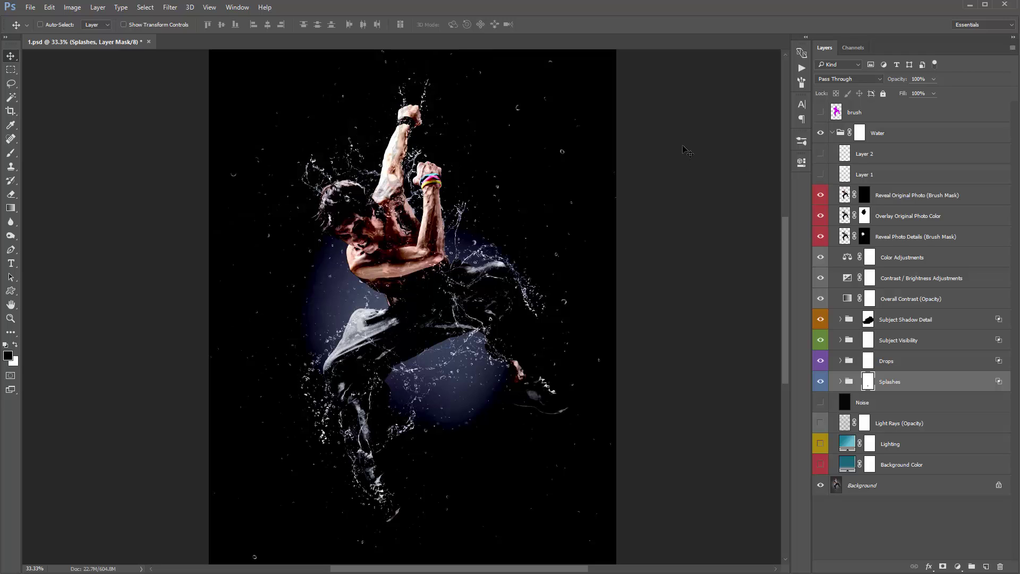
# Compare the image with the background layers shown, and hide them again together with the Contrast / Brightness Adjustments and Overall Contrast layers.
pyautogui.click(900, 279)
pyautogui.keyDown('shift'); pyautogui.click(914, 299); pyautogui.keyUp('shift')
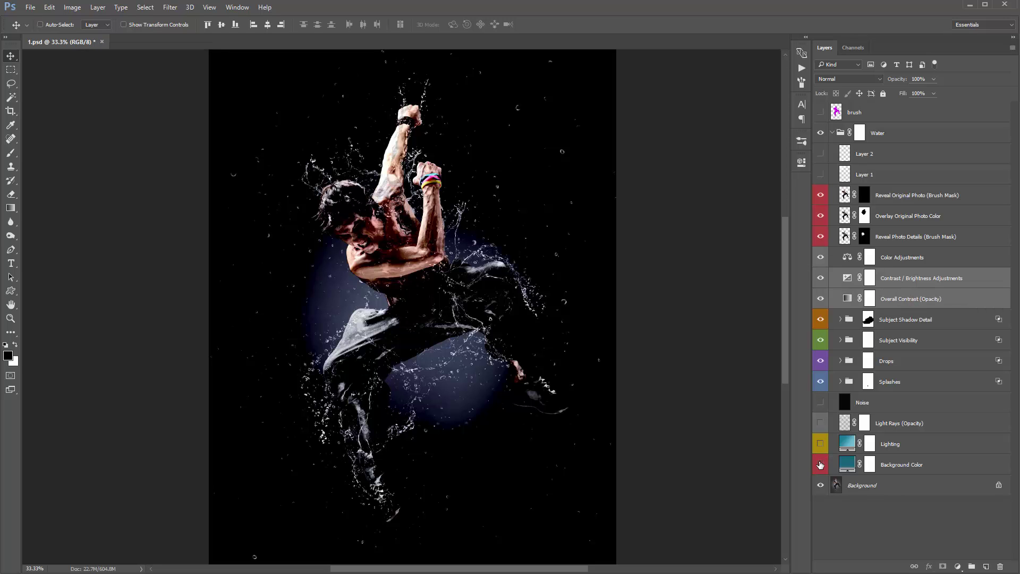
pyautogui.moveTo(820, 465); pyautogui.dragTo(821, 404)
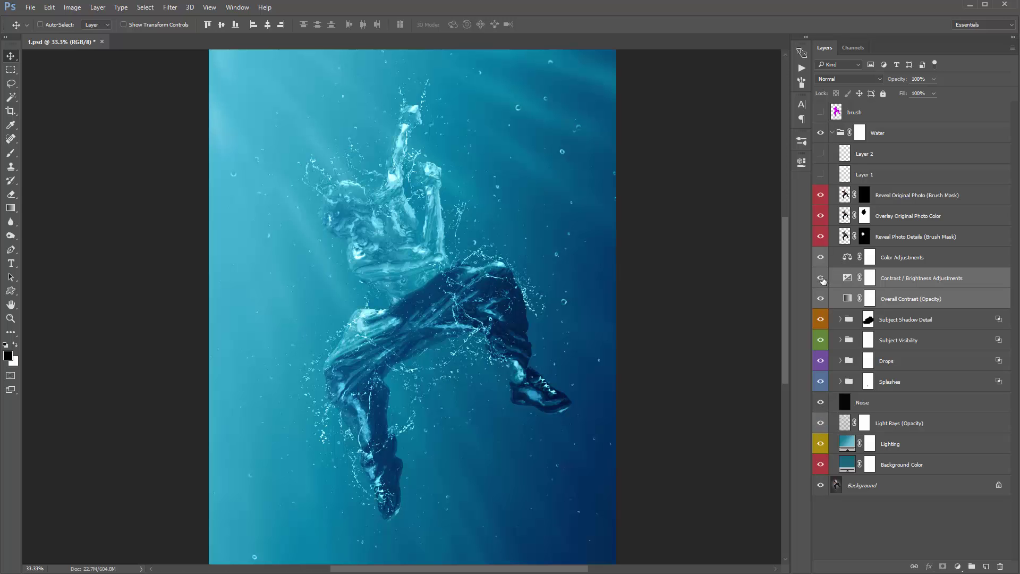
pyautogui.moveTo(822, 281)
pyautogui.mouseDown()
pyautogui.moveTo(825, 299)
pyautogui.moveTo(824, 284)
pyautogui.mouseUp()
pyautogui.moveTo(824, 467); pyautogui.dragTo(821, 402)
pyautogui.moveTo(822, 299); pyautogui.dragTo(823, 284)
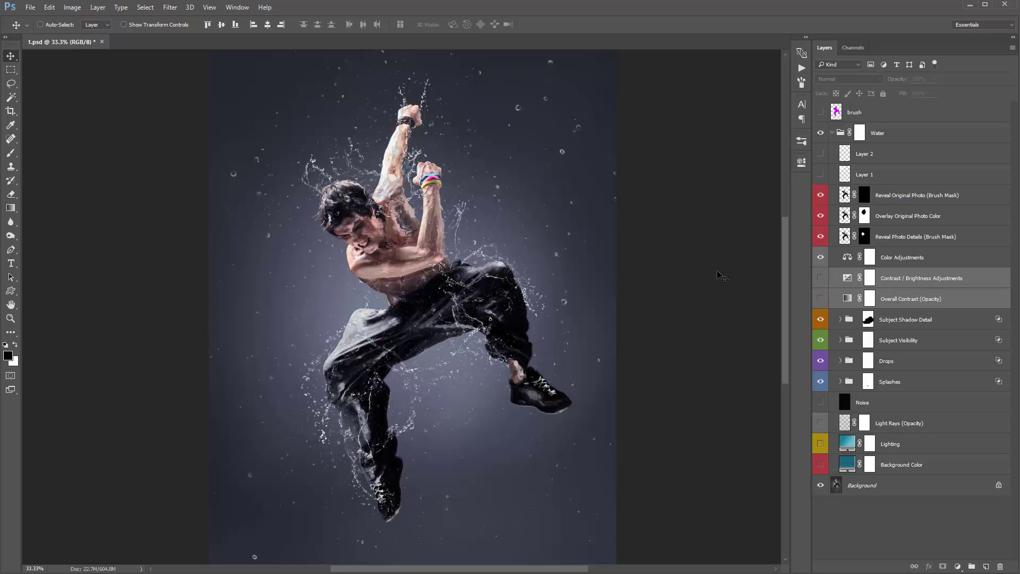
# Compare the splashes-only version with the original photo by toggling the Water group's visibility.
pyautogui.moveTo(558, 224); pyautogui.dragTo(565, 228)
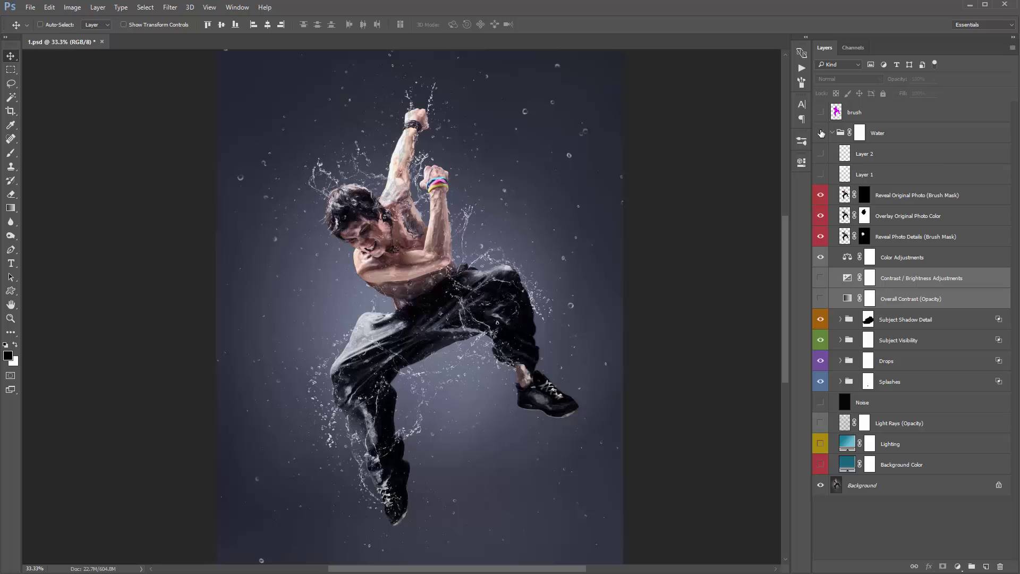
pyautogui.click(822, 133)
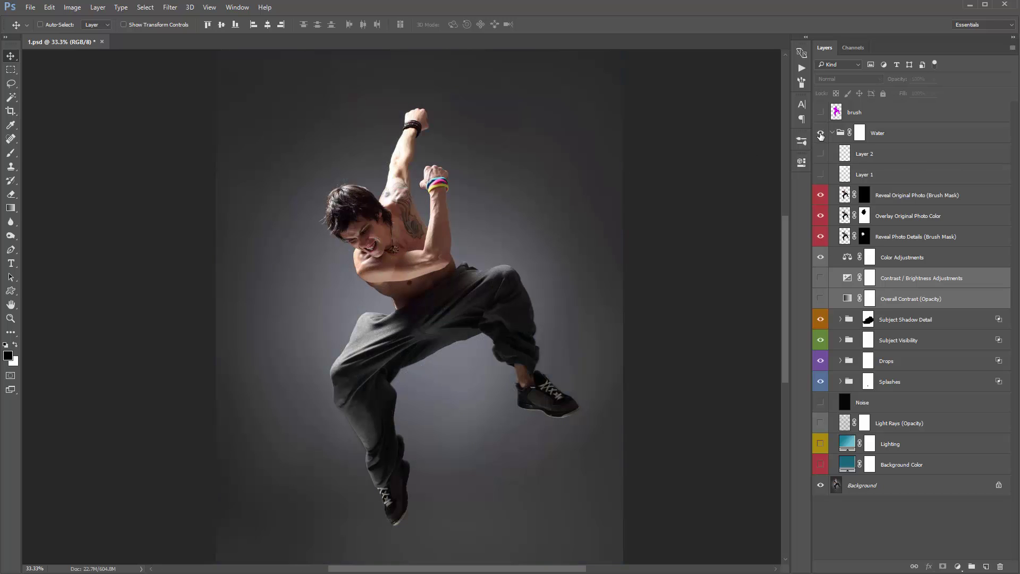
pyautogui.click(821, 134)
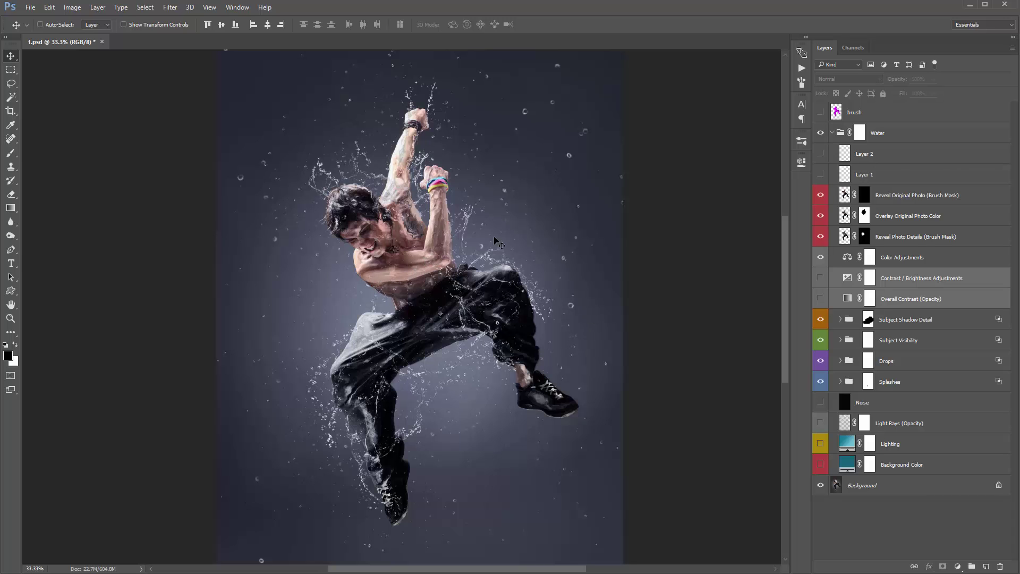
# Toggle the Subject Visibility group off and on to examine its effect on the subject.
pyautogui.click(869, 320)
pyautogui.click(868, 340)
pyautogui.click(821, 341)
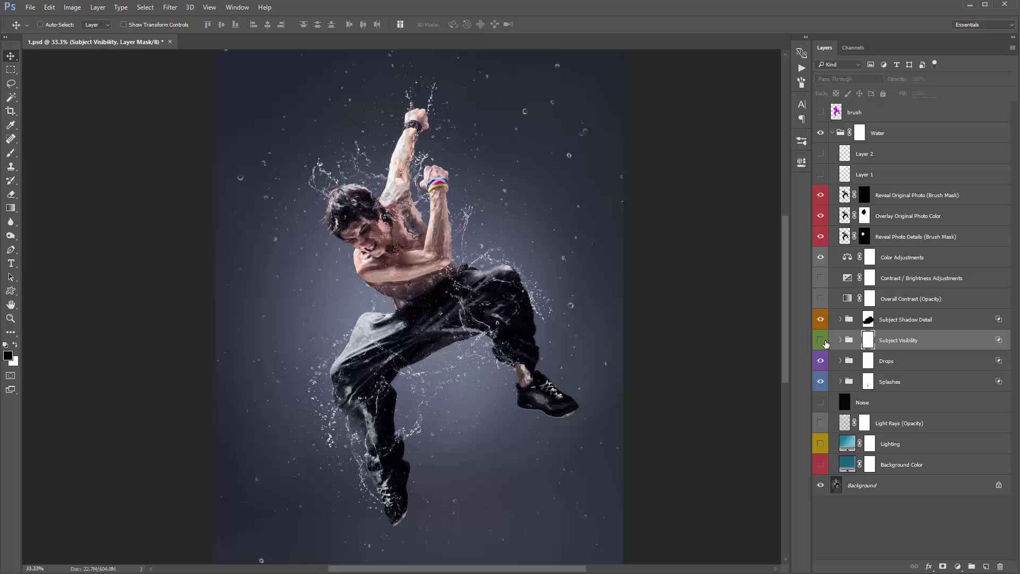
pyautogui.click(825, 343)
pyautogui.click(825, 343)
pyautogui.click(825, 343)
pyautogui.click(825, 343)
pyautogui.click(825, 343)
# Set the Subject Contour Brightness levels to input white 182 and output black 100, and save the document.
pyautogui.click(841, 341)
pyautogui.doubleClick(863, 361)
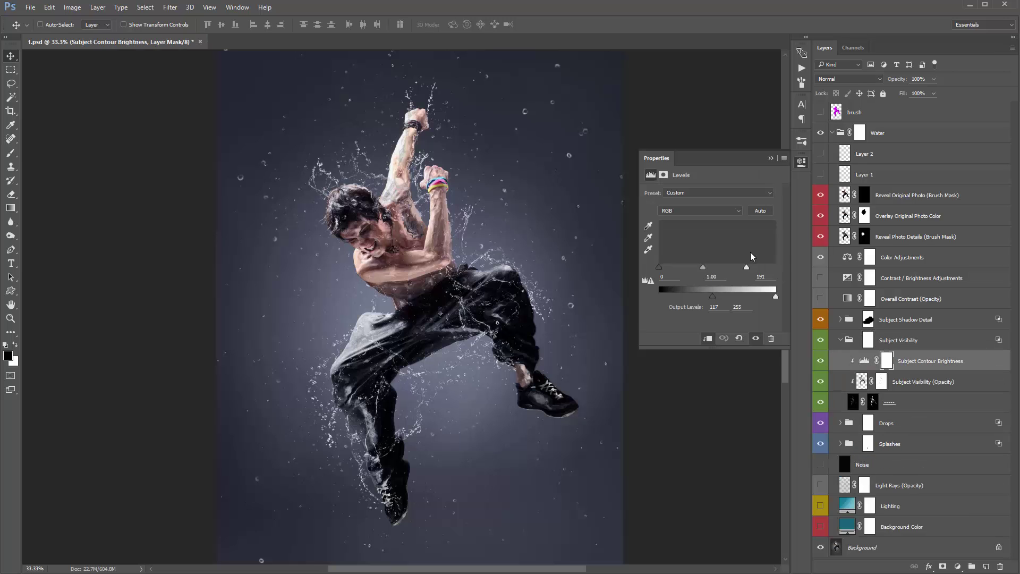
pyautogui.moveTo(747, 267); pyautogui.dragTo(707, 297)
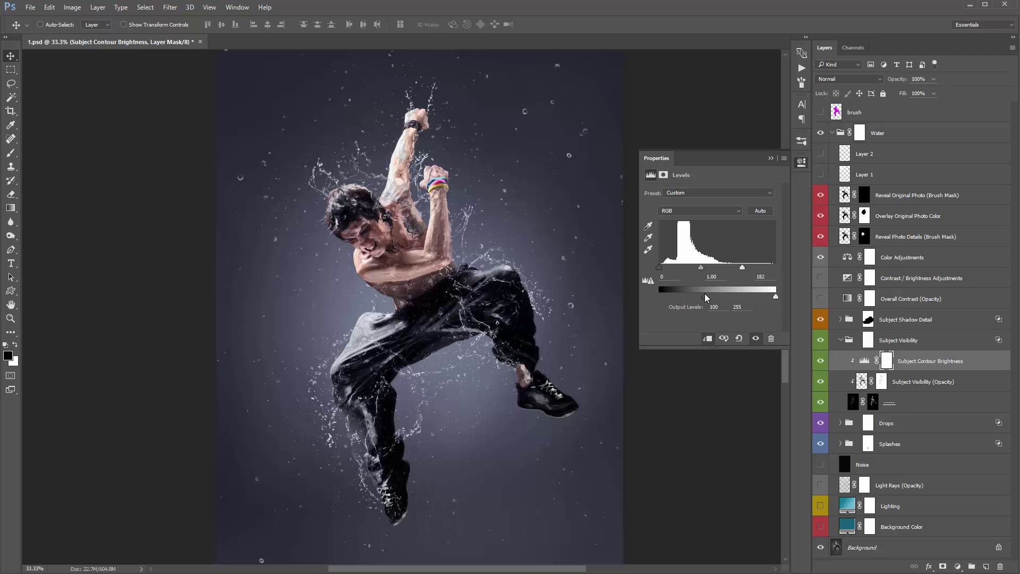
pyautogui.click(771, 158)
pyautogui.hotkey('ctrl', 's')
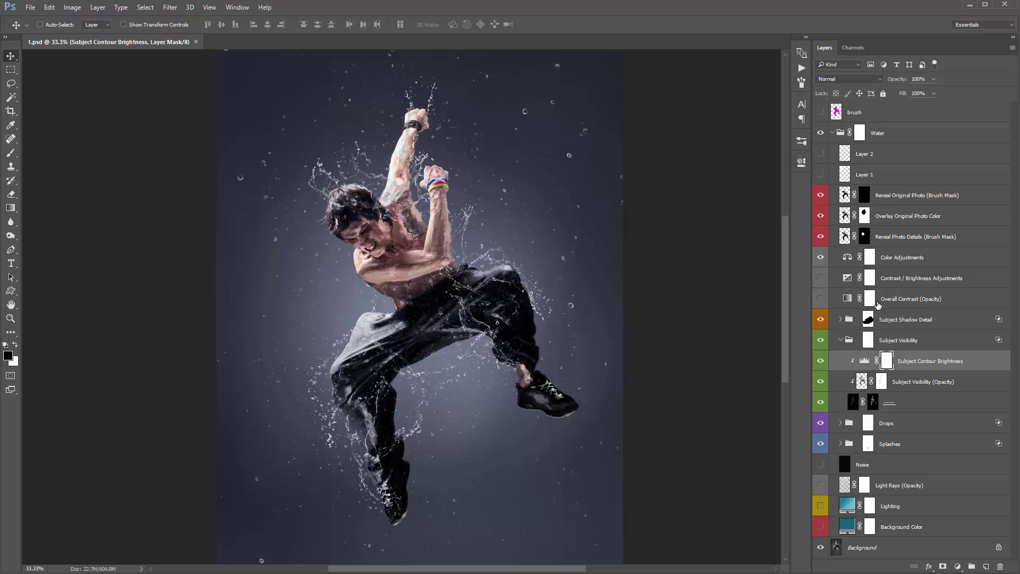
# Show the Light Rays layer, and preview the image with the Contrast / Brightness and Overall Contrast layers turned on and off.
pyautogui.click(820, 485)
pyautogui.click(820, 298)
pyautogui.click(821, 278)
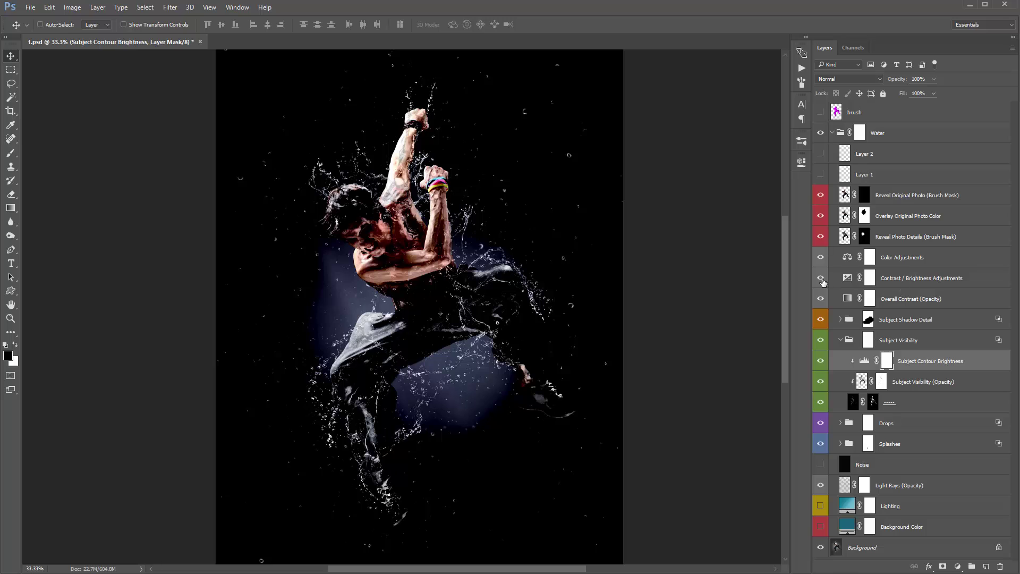
pyautogui.click(821, 279)
pyautogui.click(820, 296)
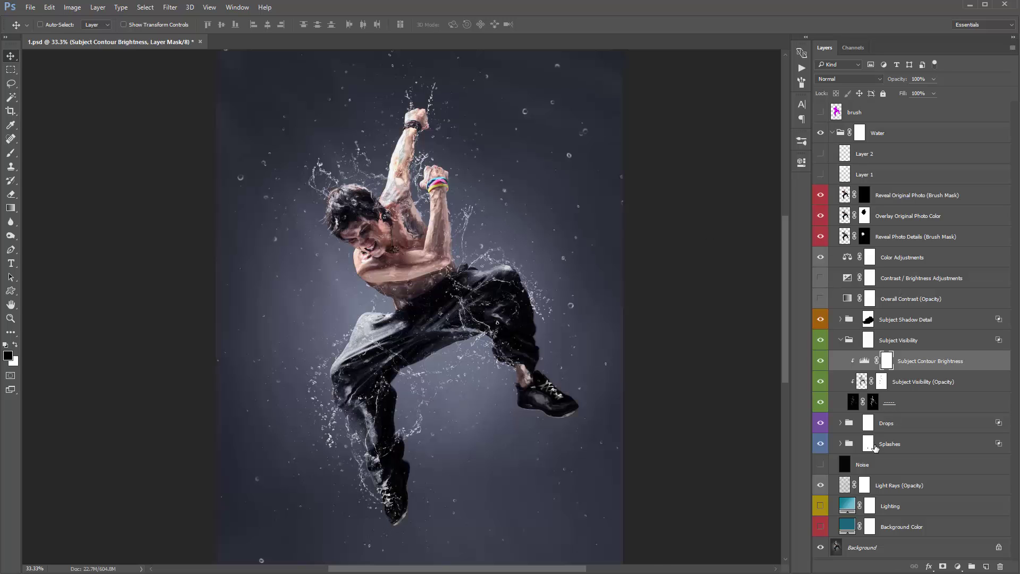
# Try a new layer filled with greyish light blue between the Water group and the Background, and delete it.
pyautogui.click(833, 134)
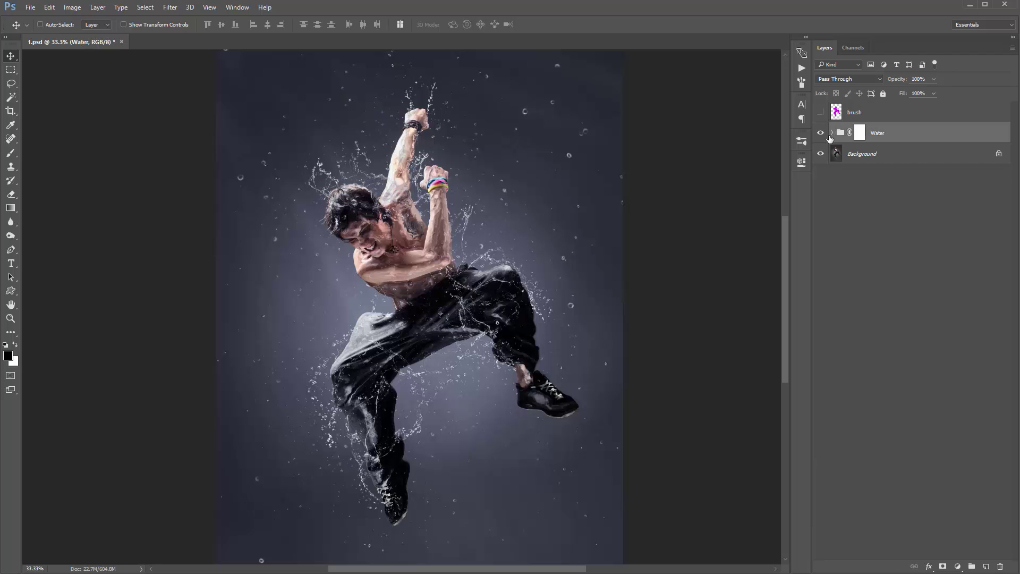
pyautogui.click(853, 152)
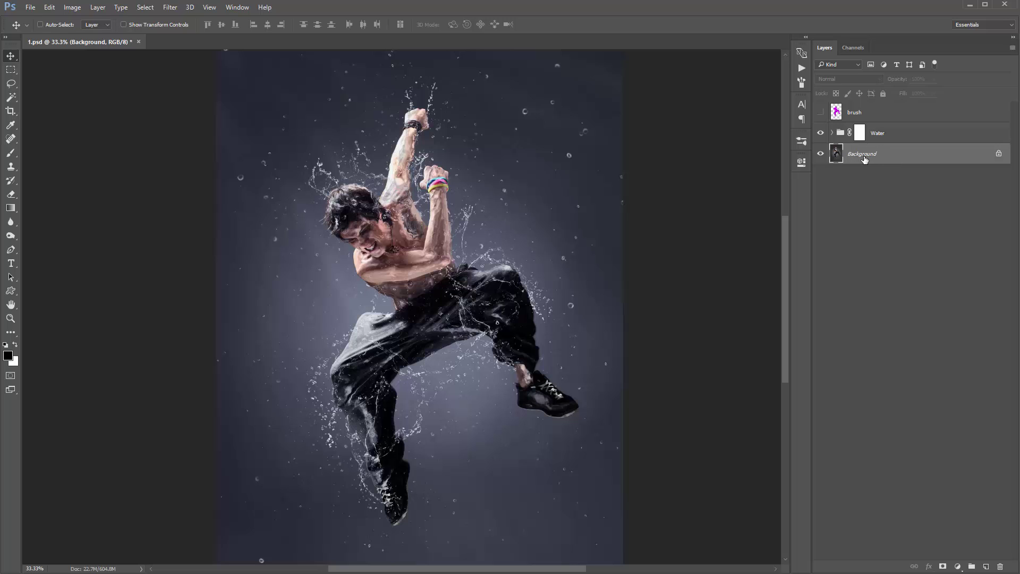
pyautogui.hotkey('ctrl', 'shift', 'n')
pyautogui.press('Return')
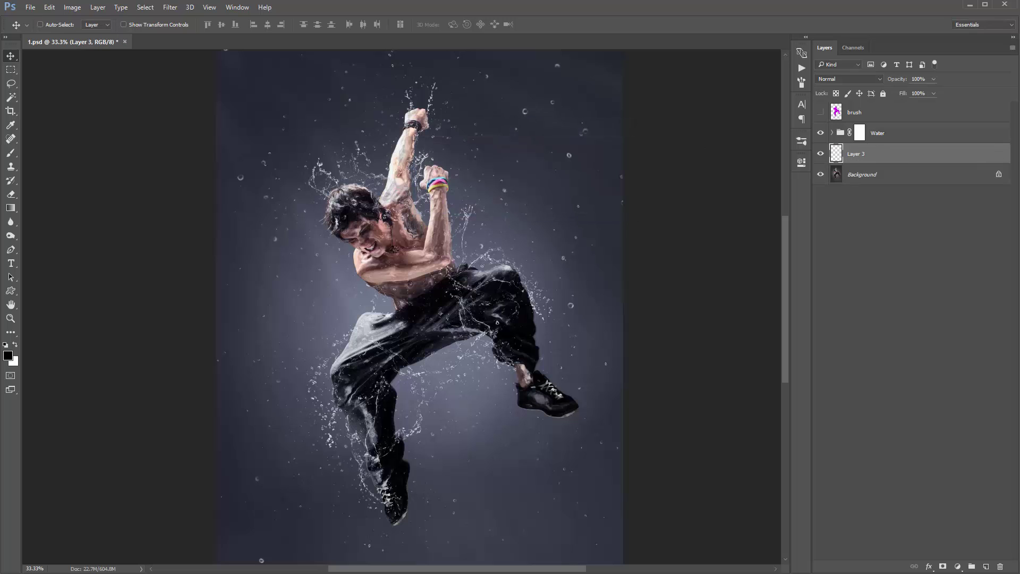
pyautogui.click(11, 361)
pyautogui.click(663, 77)
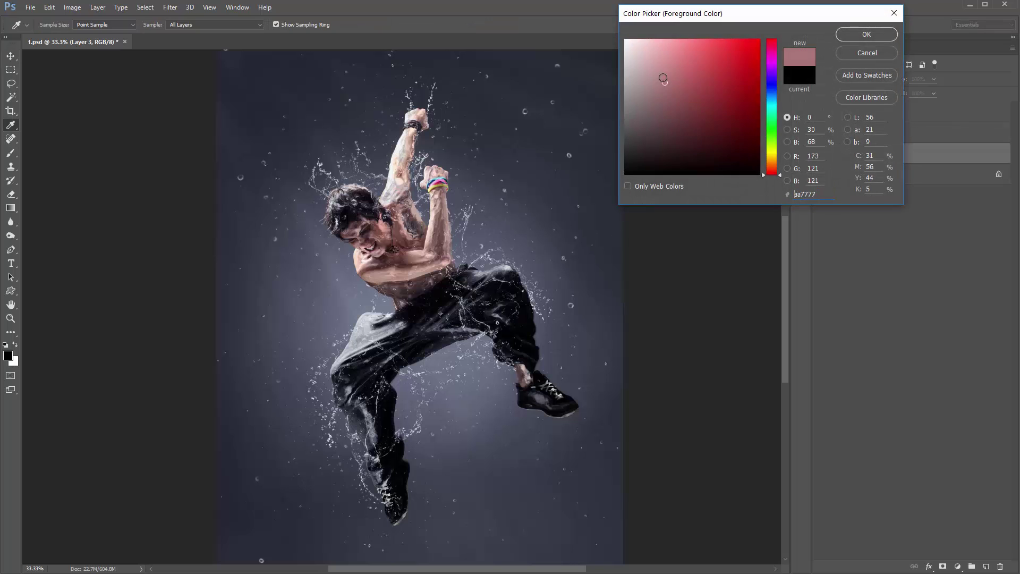
pyautogui.click(772, 100)
pyautogui.click(872, 40)
pyautogui.press('v')
pyautogui.hotkey('alt', 'BackSpace')
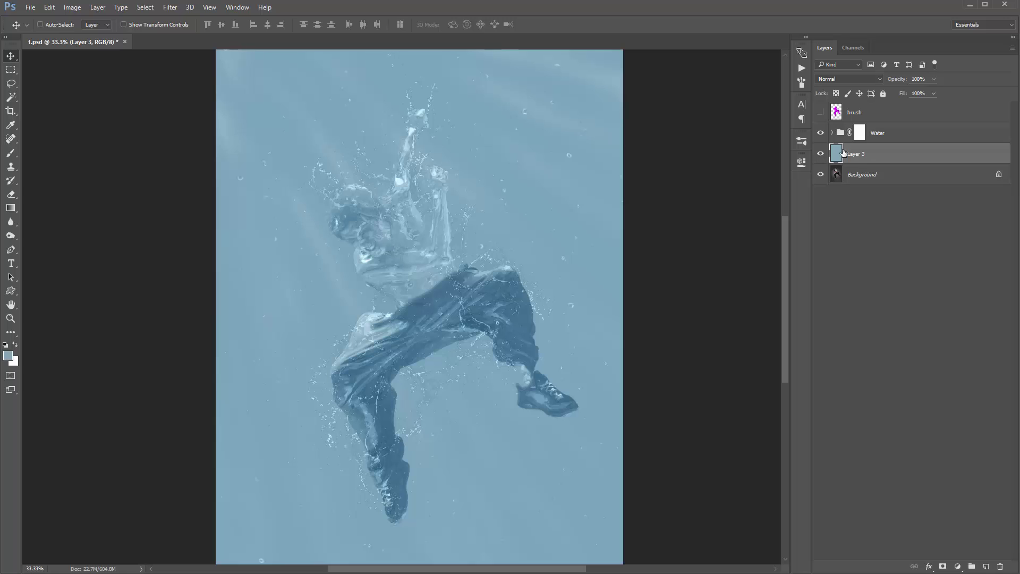
pyautogui.press('Delete')
# Expand the Water group and show its Background Color layer.
pyautogui.click(833, 133)
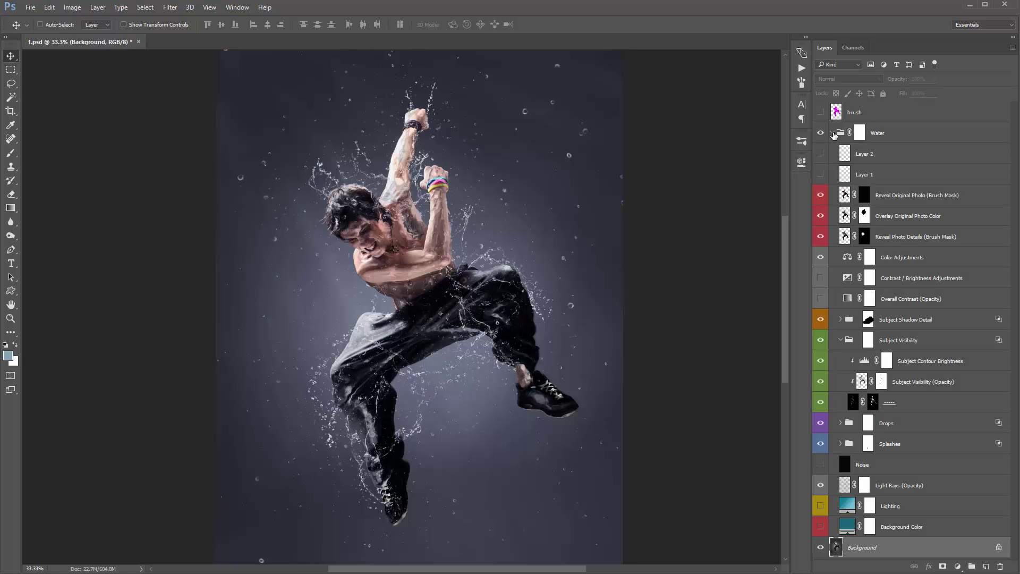
pyautogui.click(820, 526)
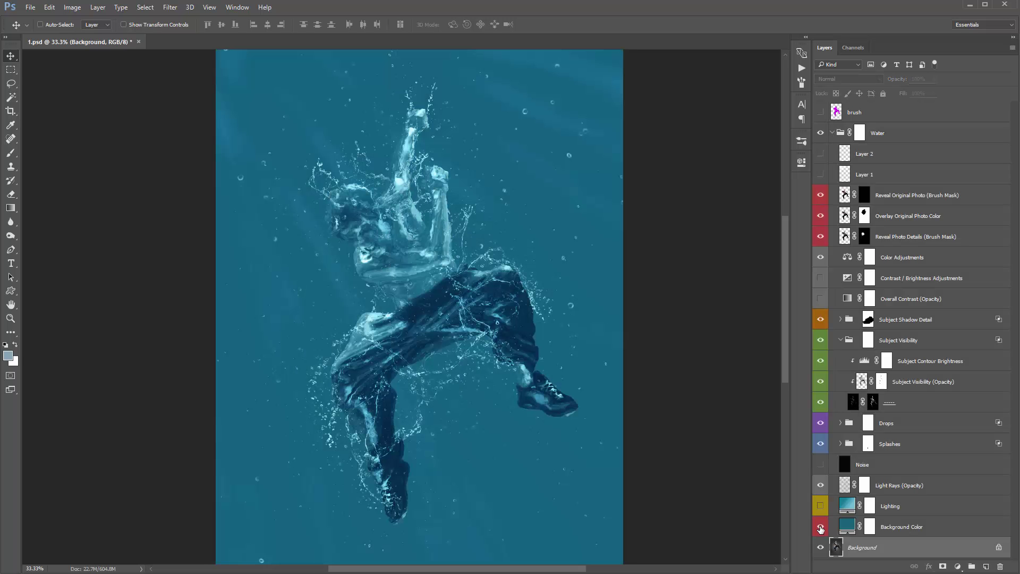
# Try greyish blue 5a6e74 and olive grey 7c7860 as the colour of the Background Color layer.
pyautogui.doubleClick(848, 526)
pyautogui.moveTo(651, 95)
pyautogui.mouseDown()
pyautogui.moveTo(655, 131)
pyautogui.moveTo(654, 112)
pyautogui.mouseUp()
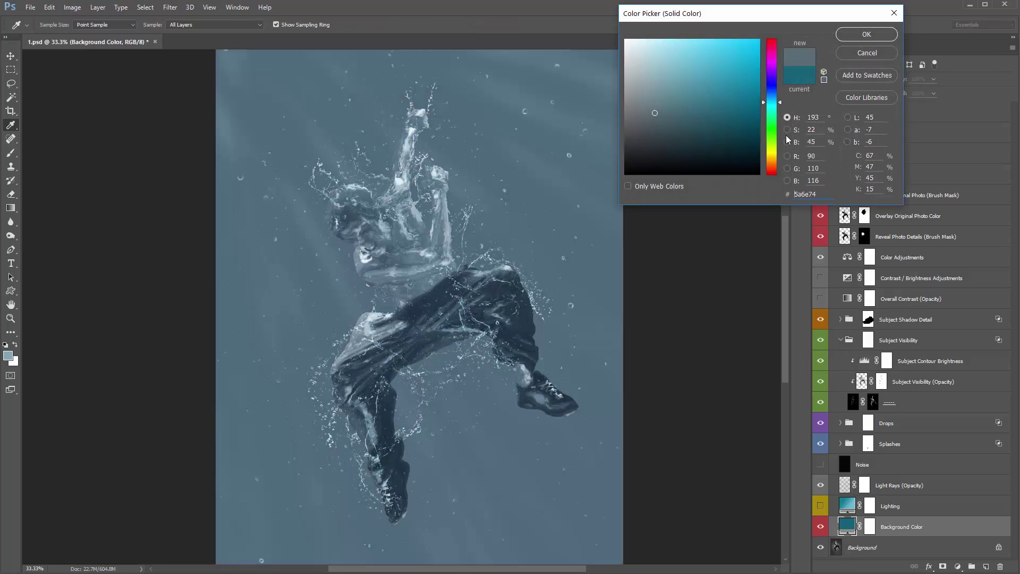
pyautogui.moveTo(772, 162); pyautogui.dragTo(770, 155)
pyautogui.moveTo(659, 109)
pyautogui.mouseDown()
pyautogui.moveTo(654, 95)
pyautogui.moveTo(655, 110)
pyautogui.mouseUp()
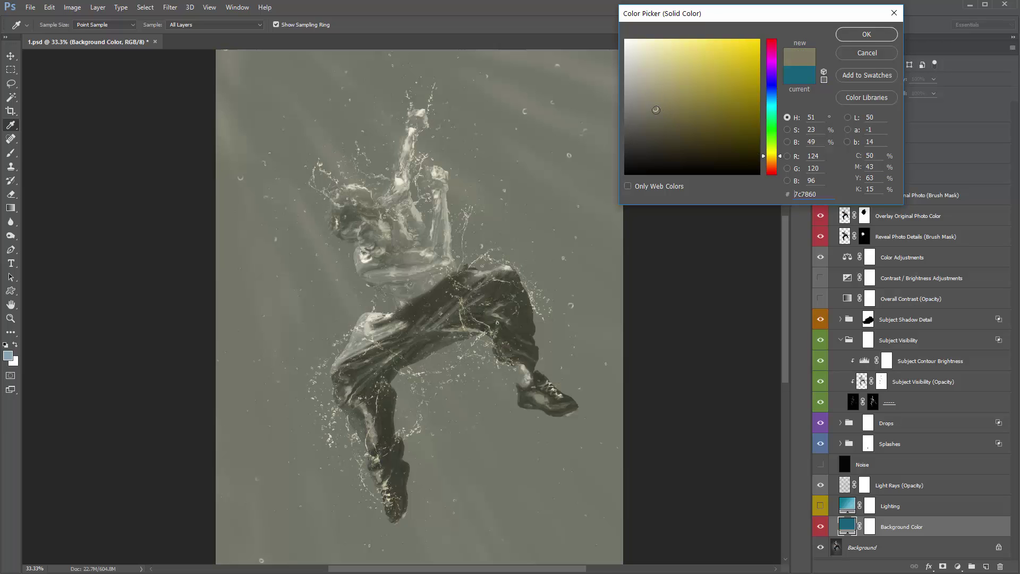
pyautogui.click(866, 53)
# Hide the Background Color layer and the Water group, collapsing the Subject Visibility and Water groups.
pyautogui.click(840, 341)
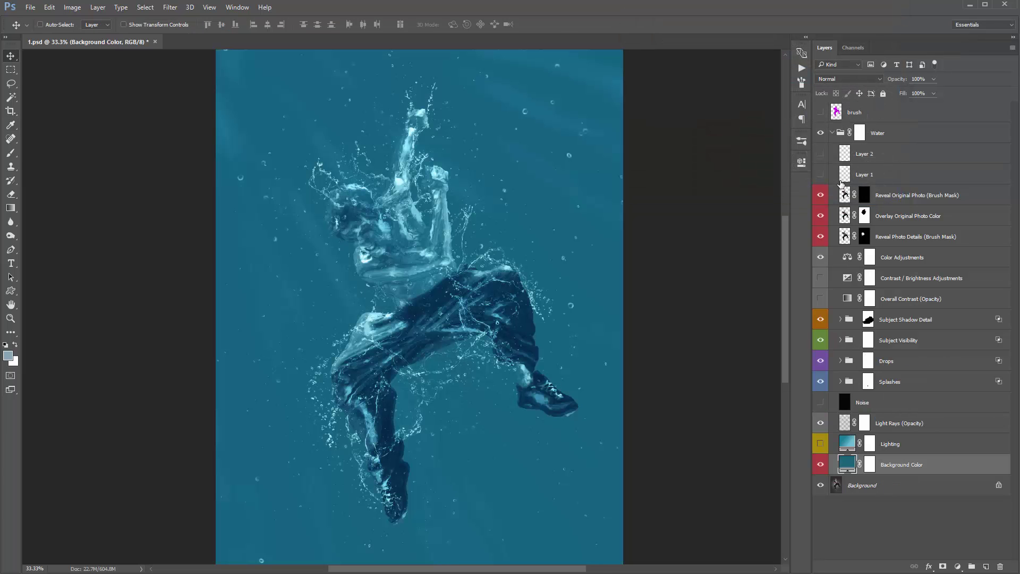
pyautogui.click(820, 465)
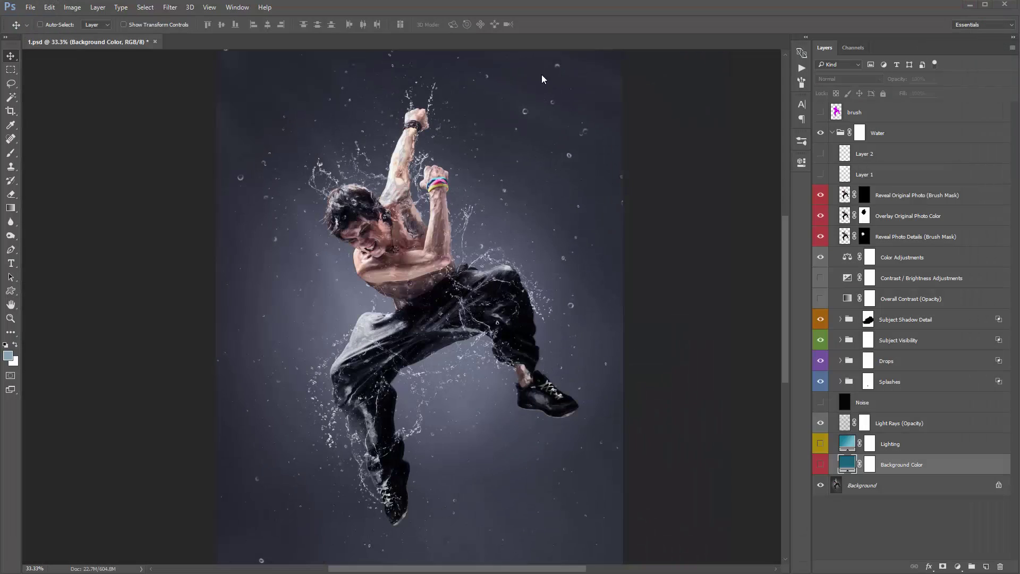
pyautogui.click(821, 133)
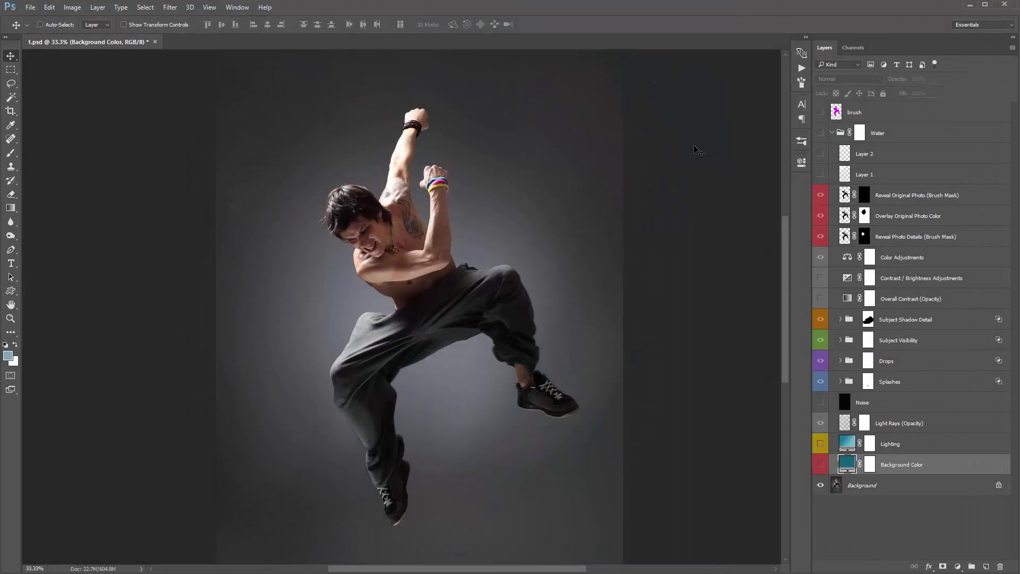
pyautogui.click(832, 132)
pyautogui.click(821, 133)
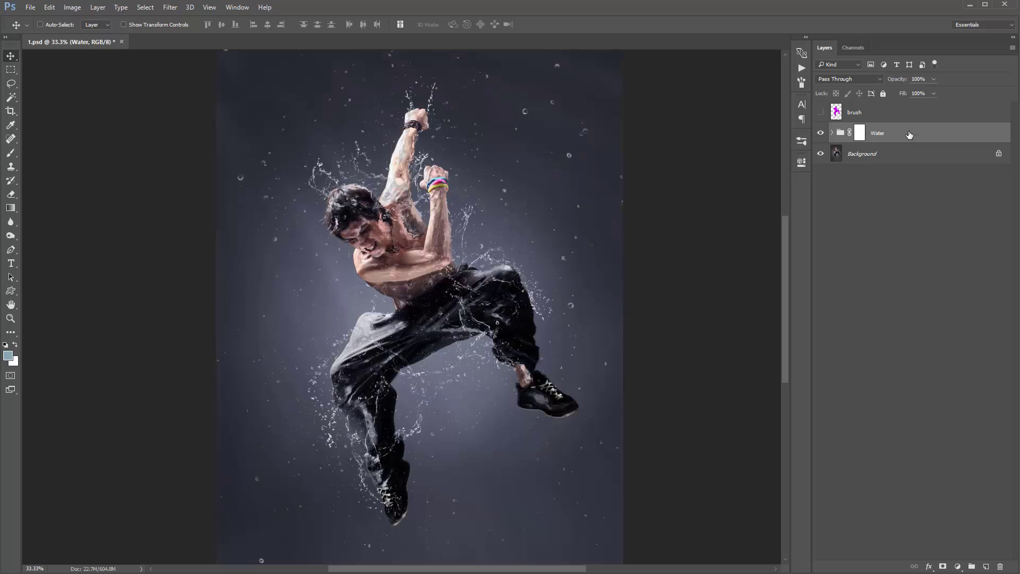
pyautogui.click(821, 133)
# Duplicate the Background layer, delete the brush-shaped figure area from the copy, and hide the original Background.
pyautogui.click(864, 155)
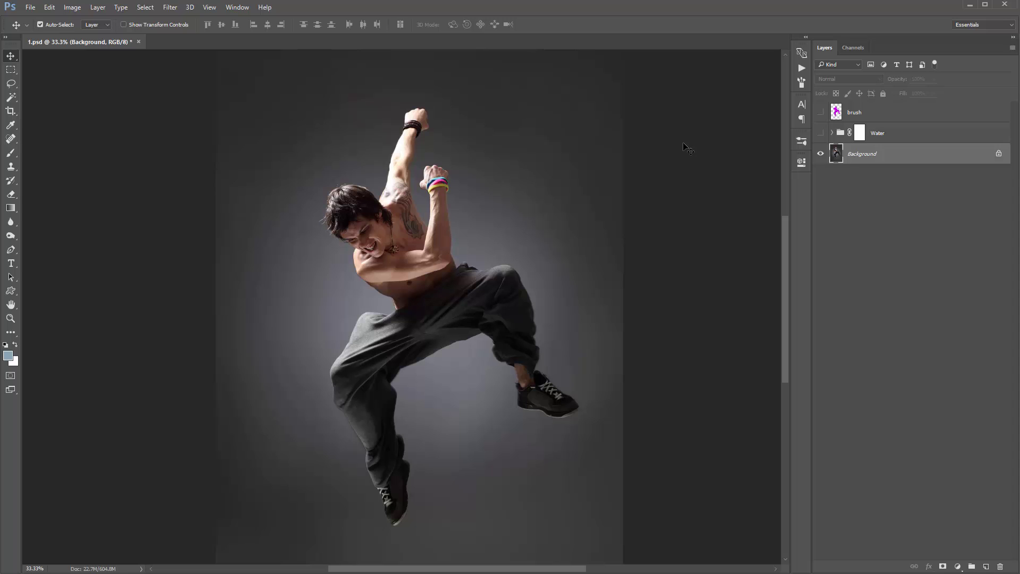
pyautogui.hotkey('ctrl', 'j')
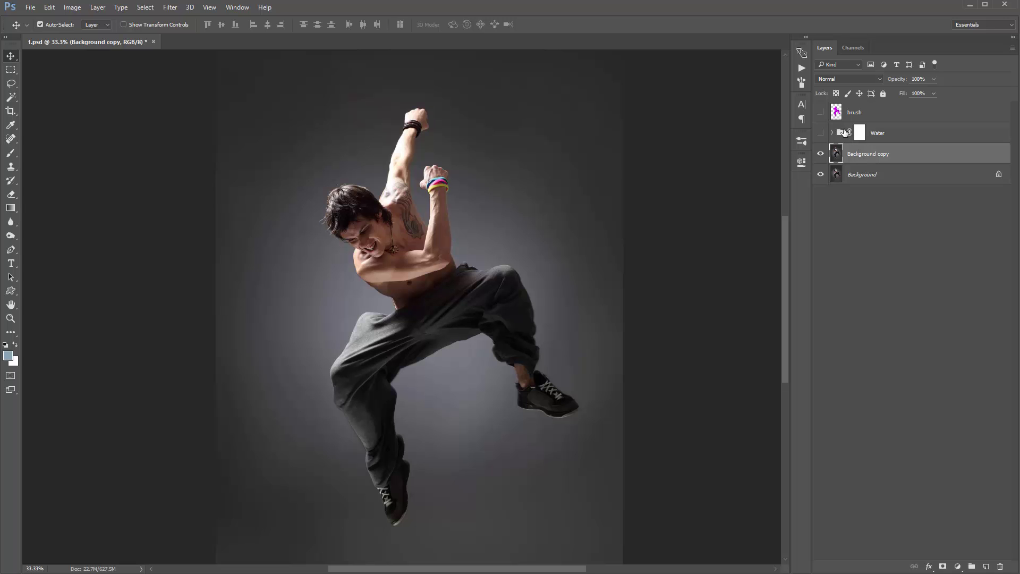
pyautogui.keyDown('ctrl'); pyautogui.click(837, 113); pyautogui.keyUp('ctrl')
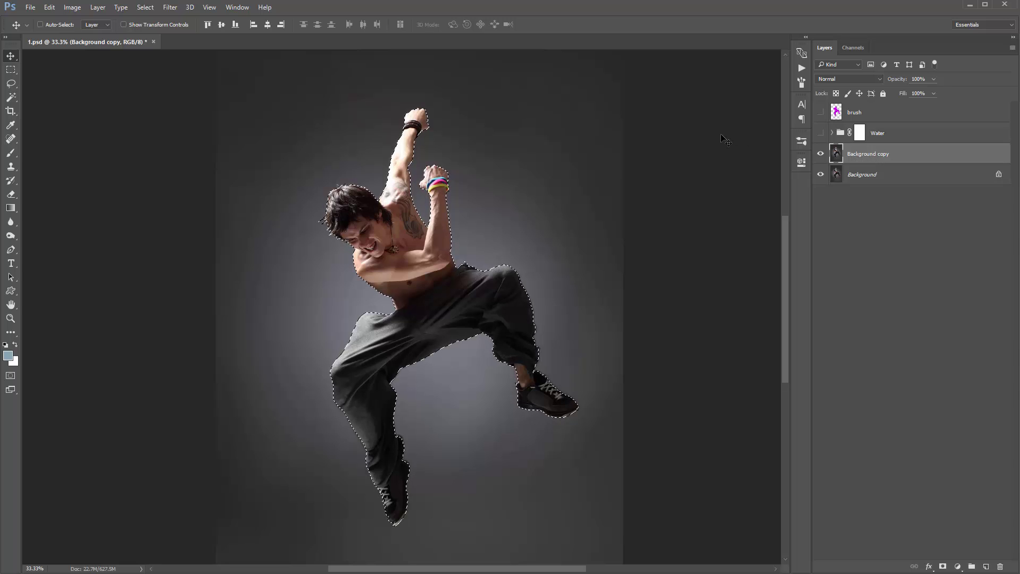
pyautogui.press('Delete')
pyautogui.hotkey('ctrl', 'd')
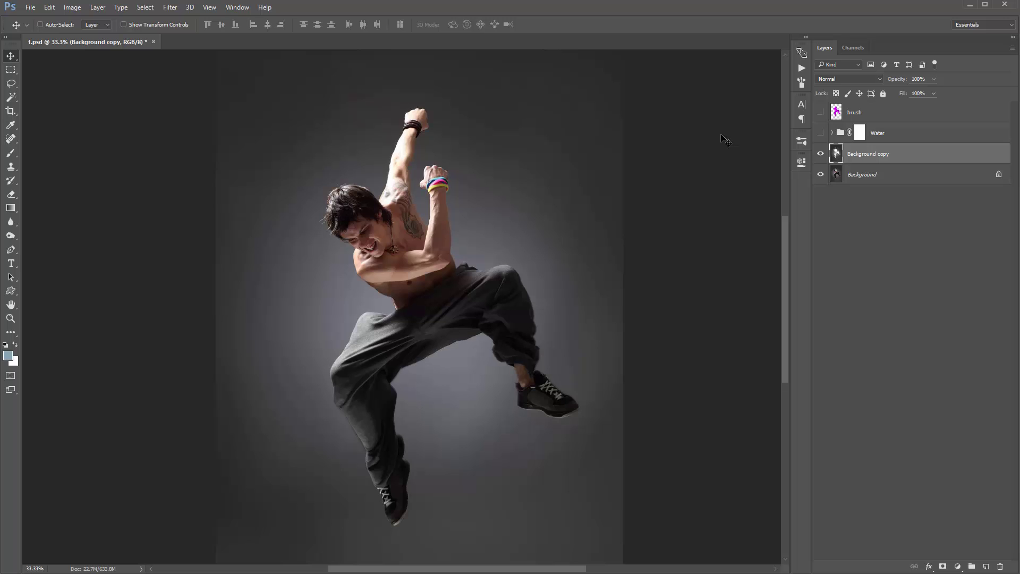
pyautogui.click(820, 174)
pyautogui.moveTo(531, 197)
pyautogui.mouseDown()
pyautogui.moveTo(557, 197)
pyautogui.moveTo(547, 190)
pyautogui.mouseUp()
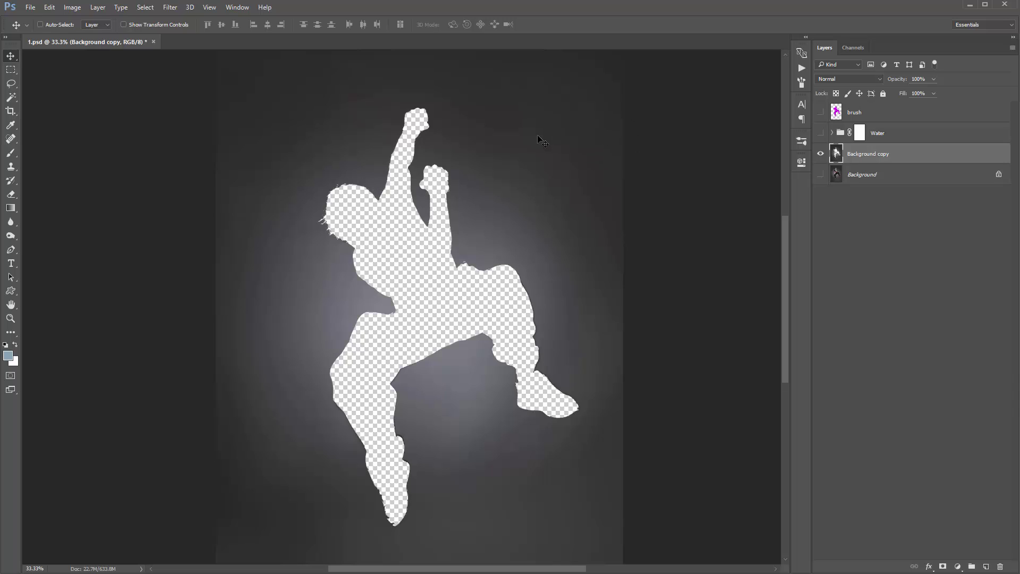
# Load the brush layer's outline as a selection and expand it by 50 pixels.
pyautogui.press('ctrl')
pyautogui.keyDown('ctrl'); pyautogui.click(837, 115); pyautogui.keyUp('ctrl')
pyautogui.click(149, 8)
pyautogui.moveTo(223, 159)
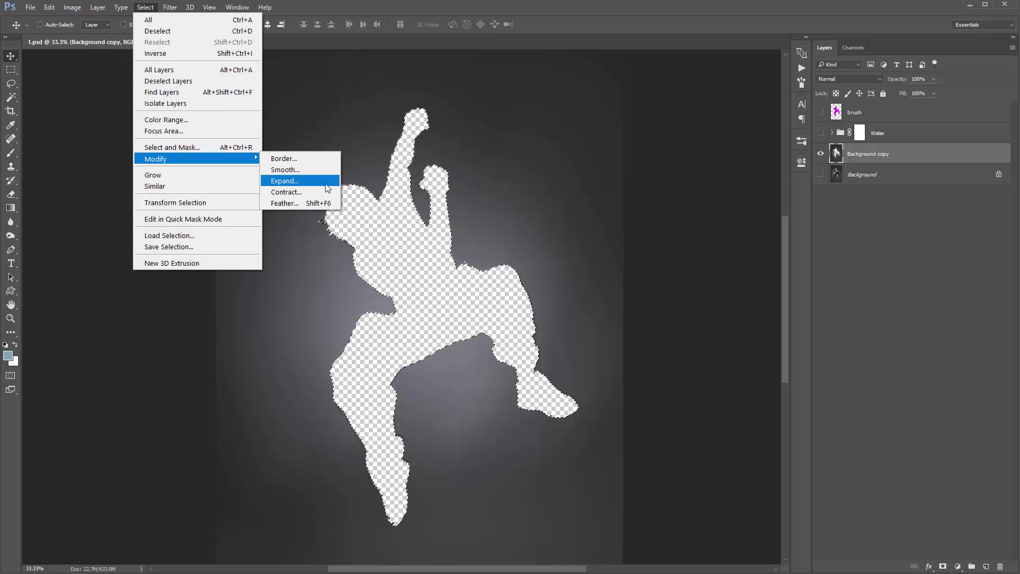
pyautogui.click(285, 180)
pyautogui.moveTo(659, 170); pyautogui.dragTo(655, 155)
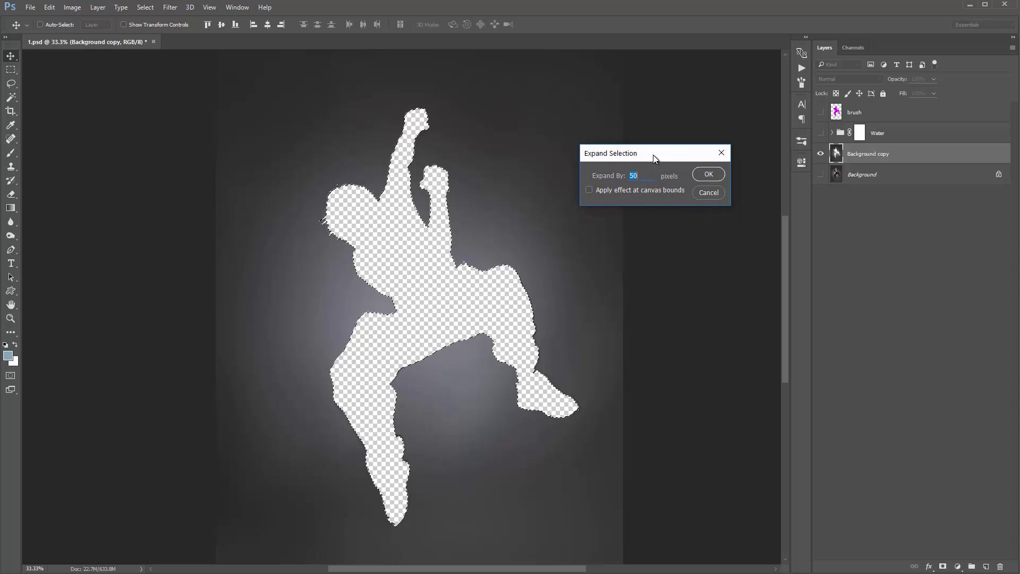
pyautogui.click(705, 175)
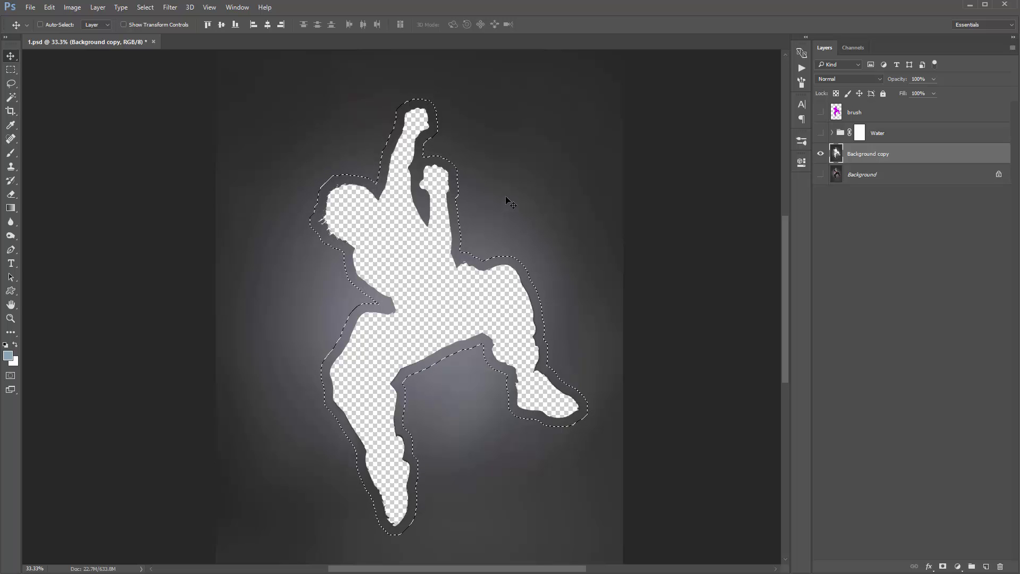
# Fill the selection on the Background copy with Content-Aware contents, with Color Adaptation, Normal mode and 100% opacity.
pyautogui.hotkey('shift', 'F5')
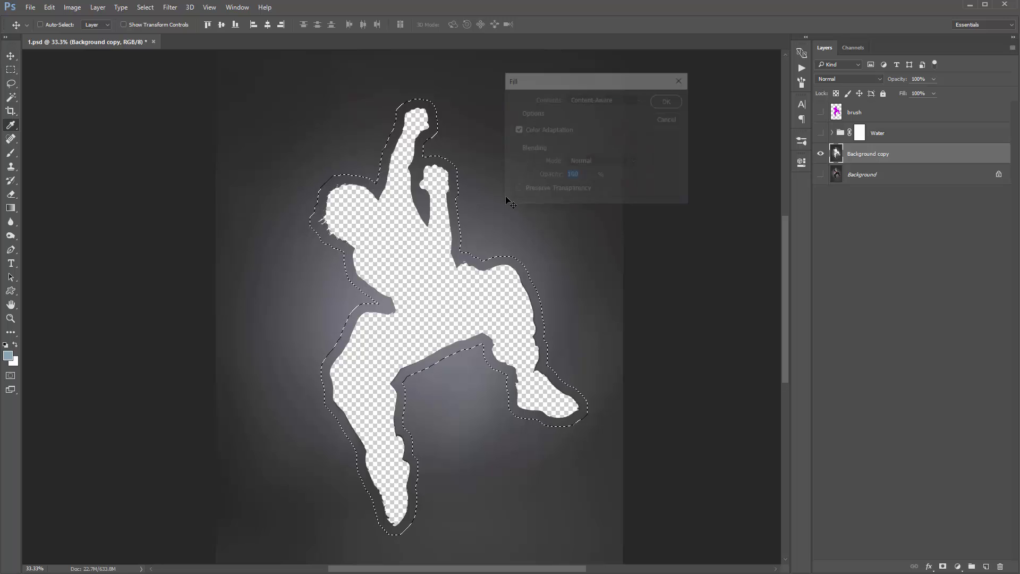
pyautogui.moveTo(556, 84)
pyautogui.mouseDown()
pyautogui.moveTo(529, 89)
pyautogui.moveTo(545, 90)
pyautogui.mouseUp()
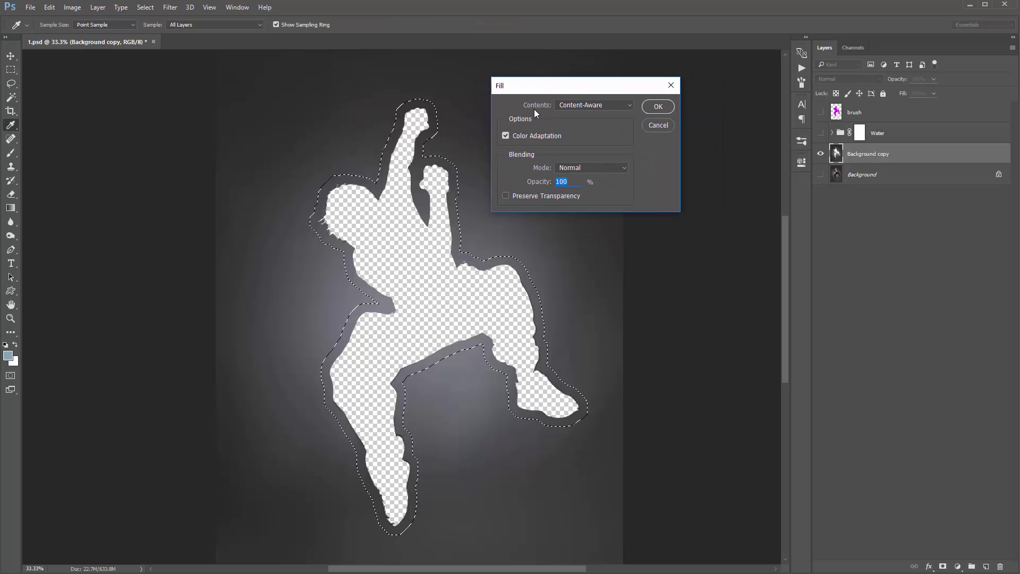
pyautogui.click(585, 105)
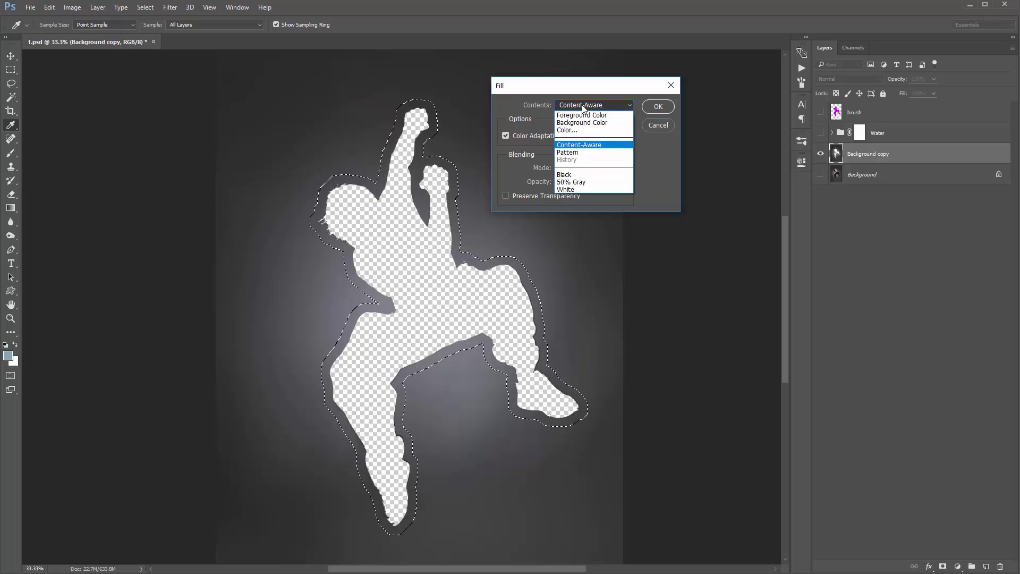
pyautogui.click(595, 144)
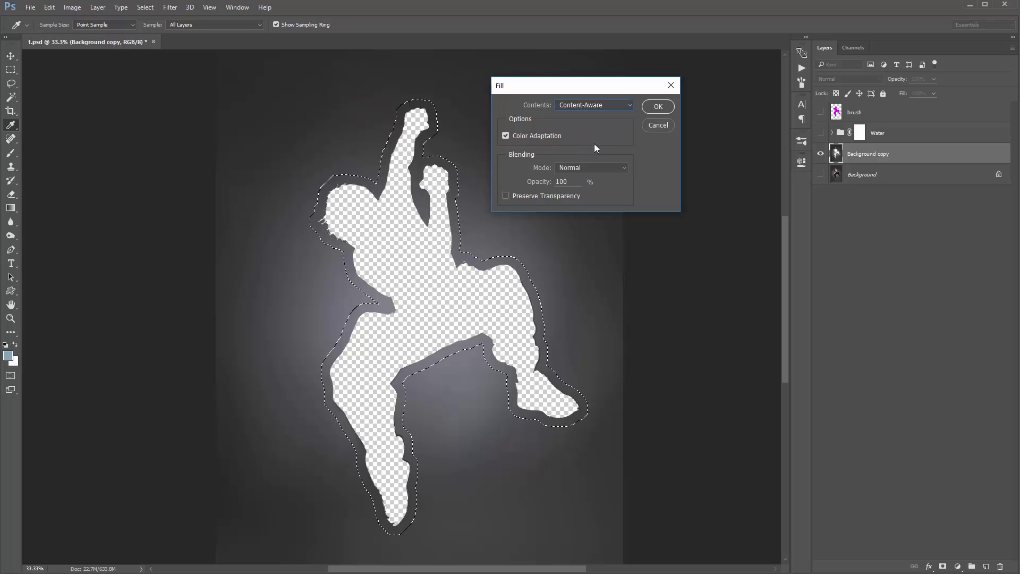
pyautogui.click(659, 108)
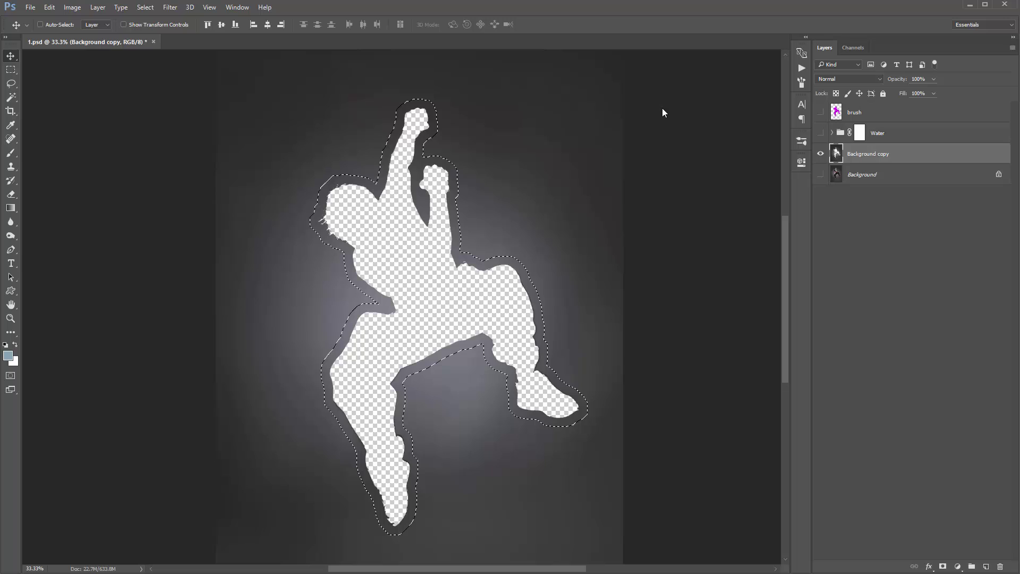
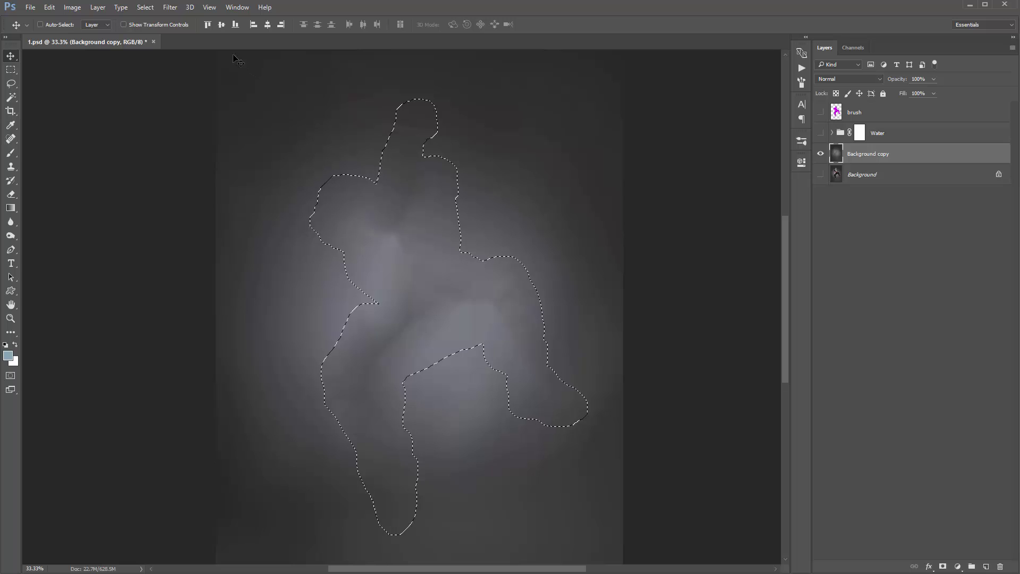
# Try a Gaussian Blur with a 69.7-pixel radius on the unfeathered selection, and undo it.
pyautogui.click(170, 6)
pyautogui.moveTo(212, 137)
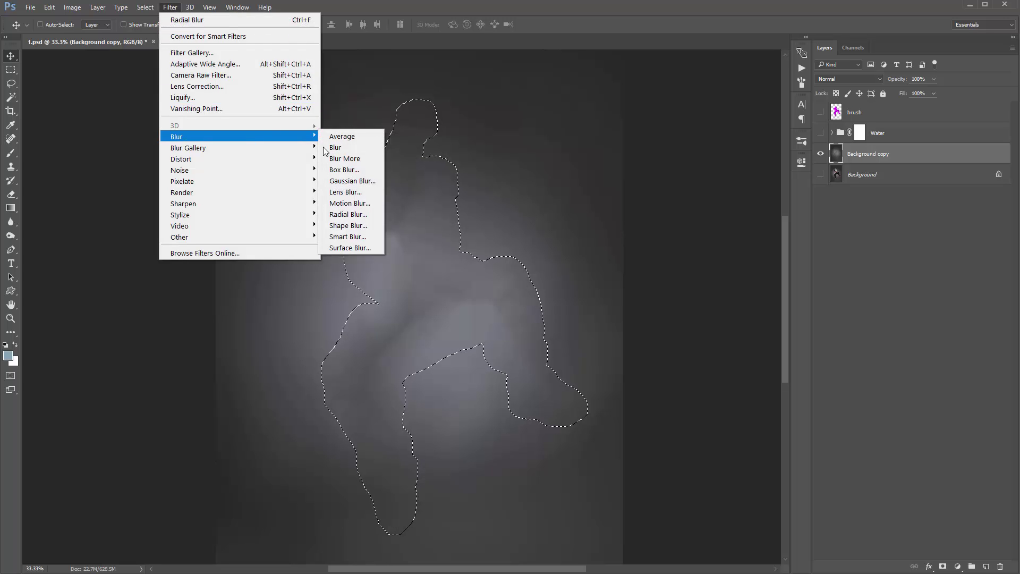
pyautogui.click(354, 181)
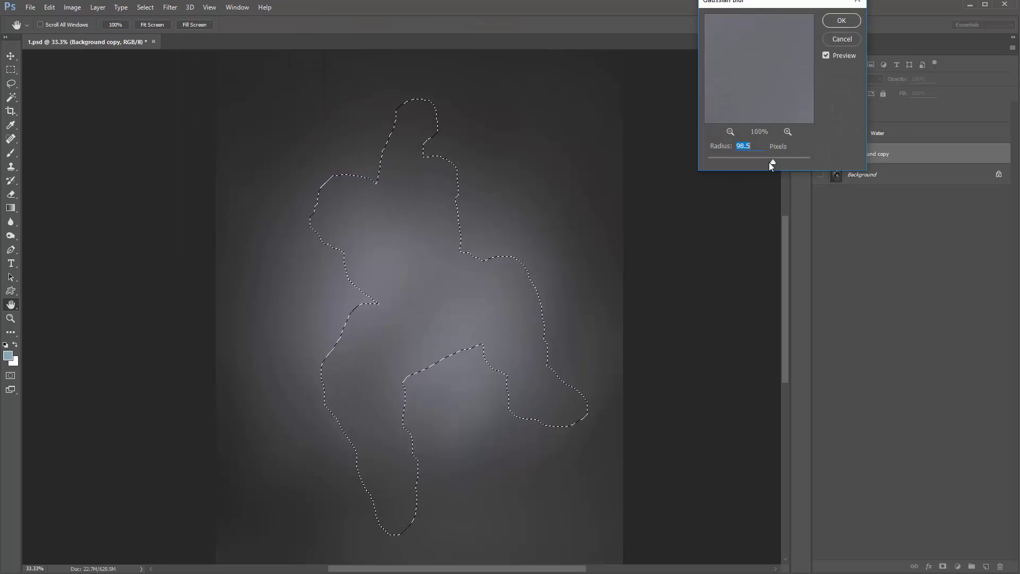
pyautogui.moveTo(769, 162); pyautogui.dragTo(767, 161)
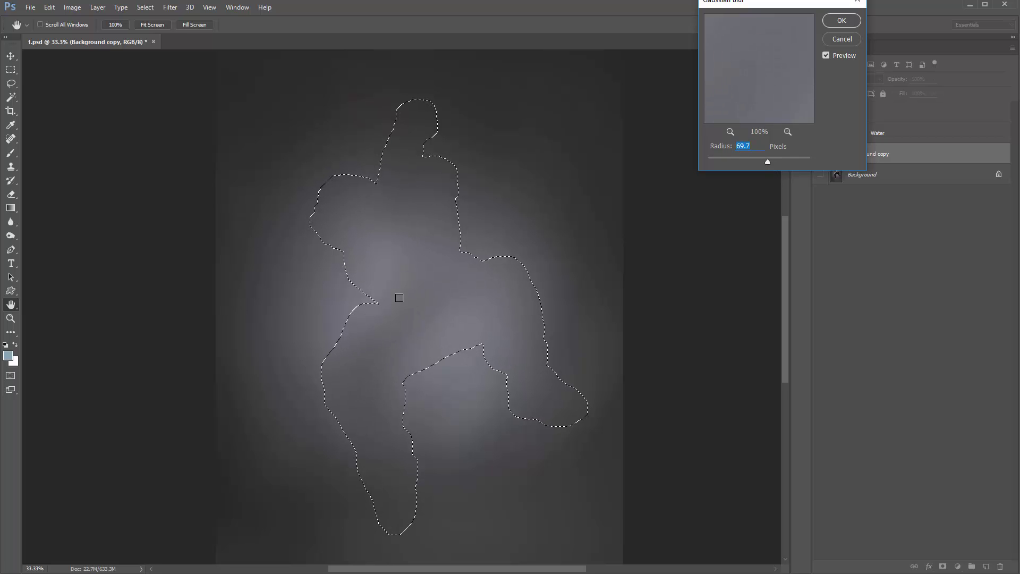
pyautogui.click(843, 22)
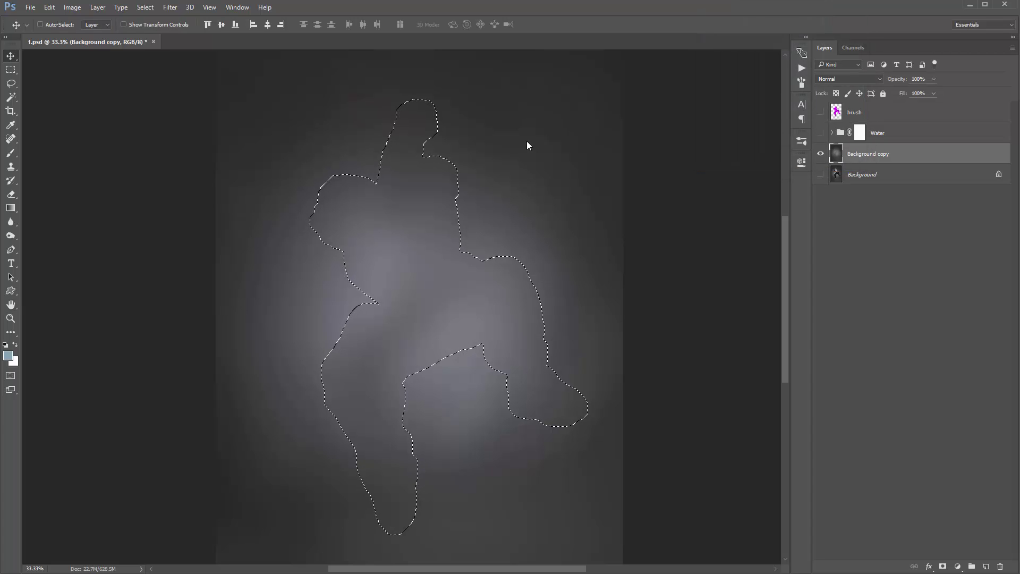
pyautogui.hotkey('ctrl', 'd')
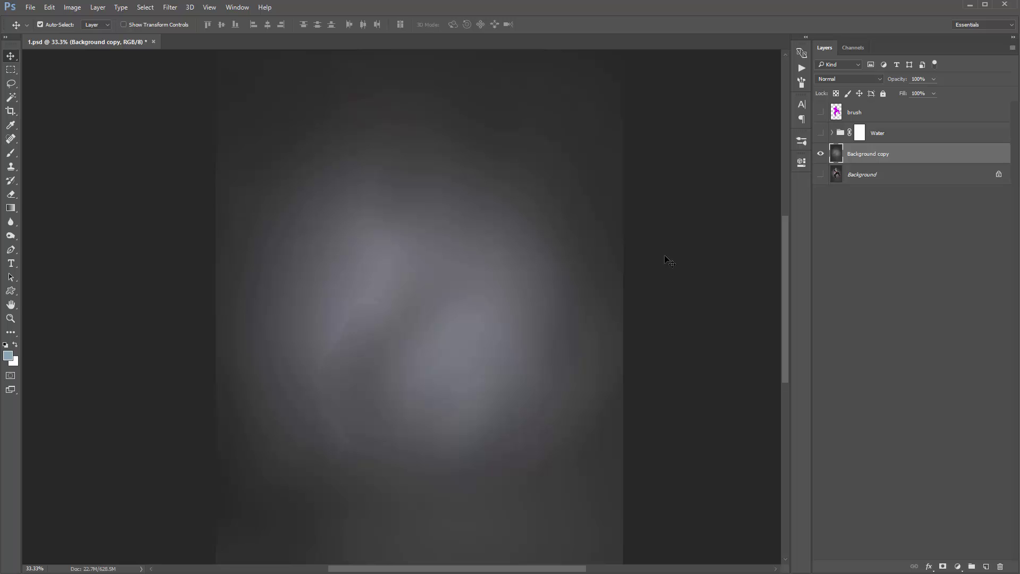
pyautogui.hotkey('ctrl', 'z')
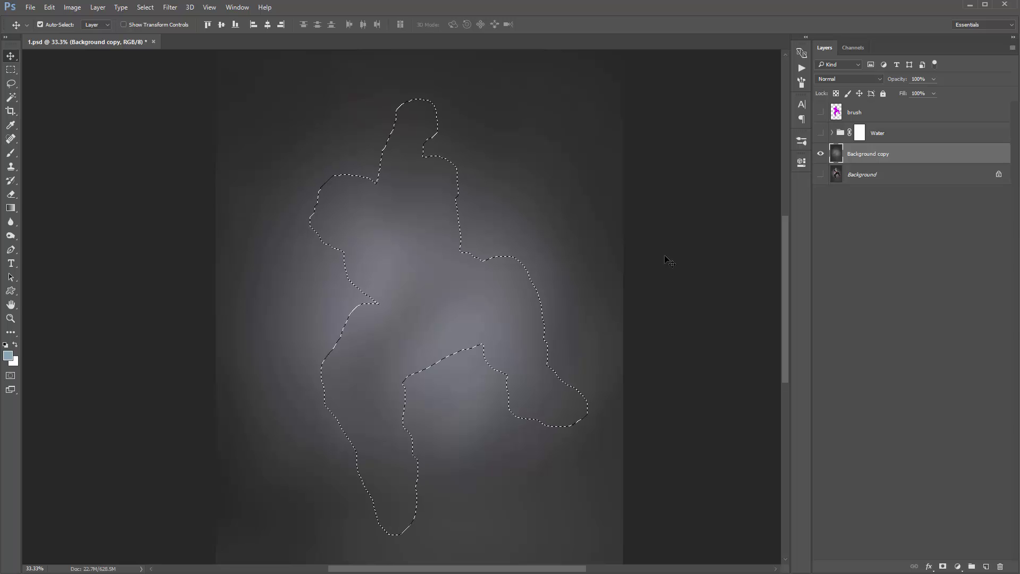
pyautogui.hotkey('ctrl', 'z')
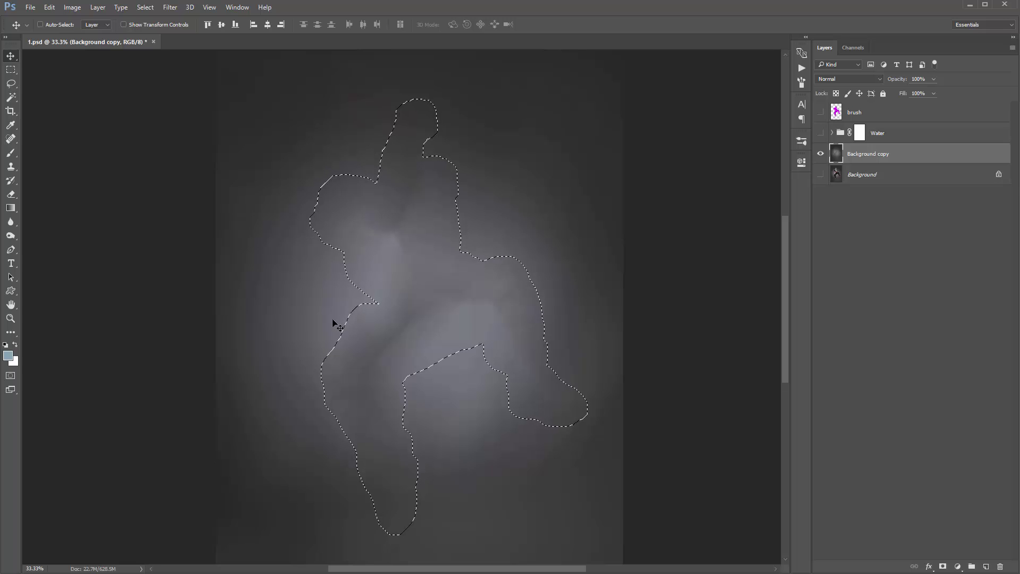
# Feather the expanded figure selection by 100 pixels.
pyautogui.click(145, 7)
pyautogui.moveTo(179, 159)
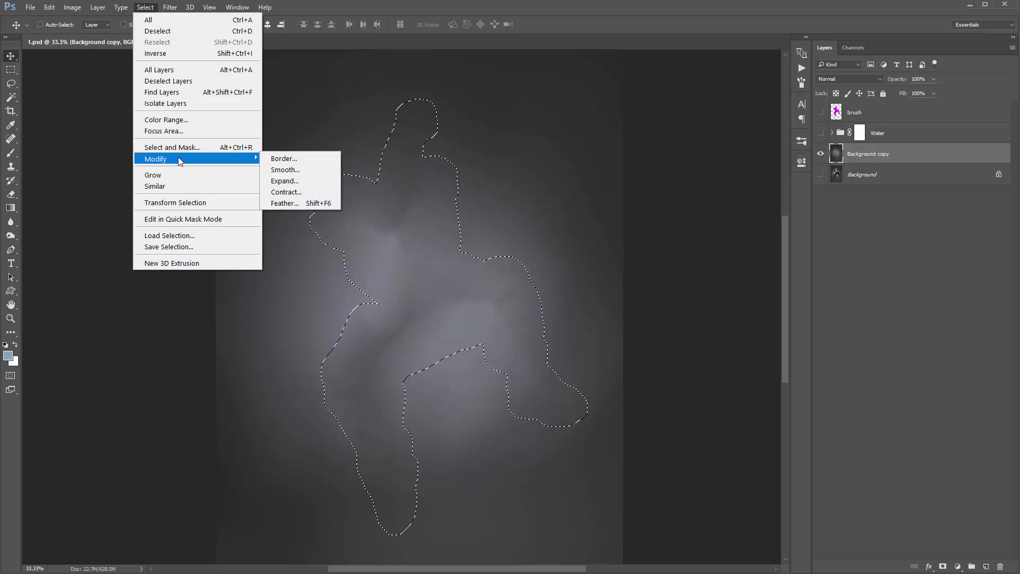
pyautogui.click(307, 203)
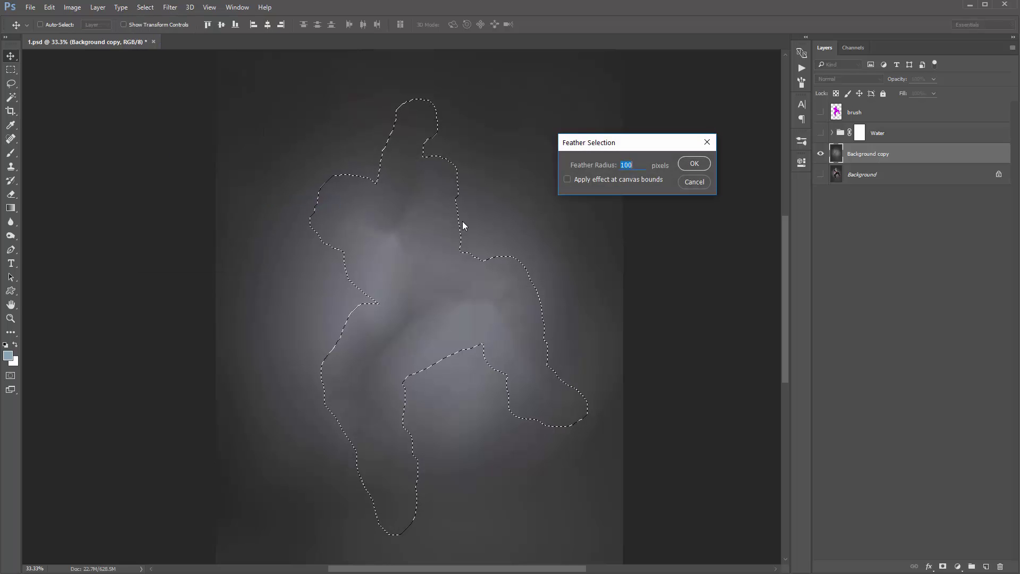
pyautogui.click(693, 164)
# Apply a Gaussian Blur with a 69.7-pixel radius to the feathered area of the Background copy, and hide the selection outline.
pyautogui.click(170, 8)
pyautogui.moveTo(175, 136)
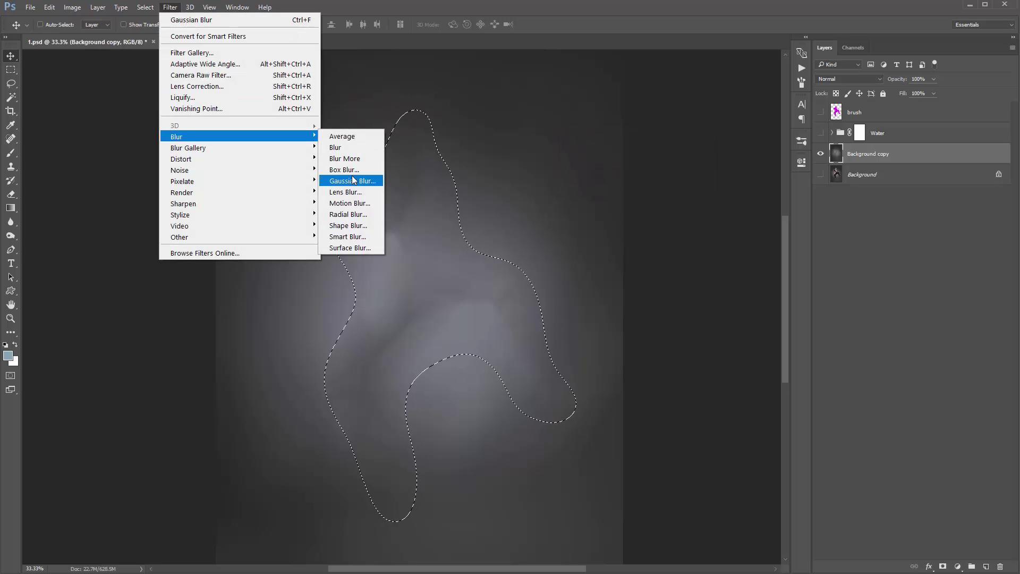
pyautogui.click(353, 177)
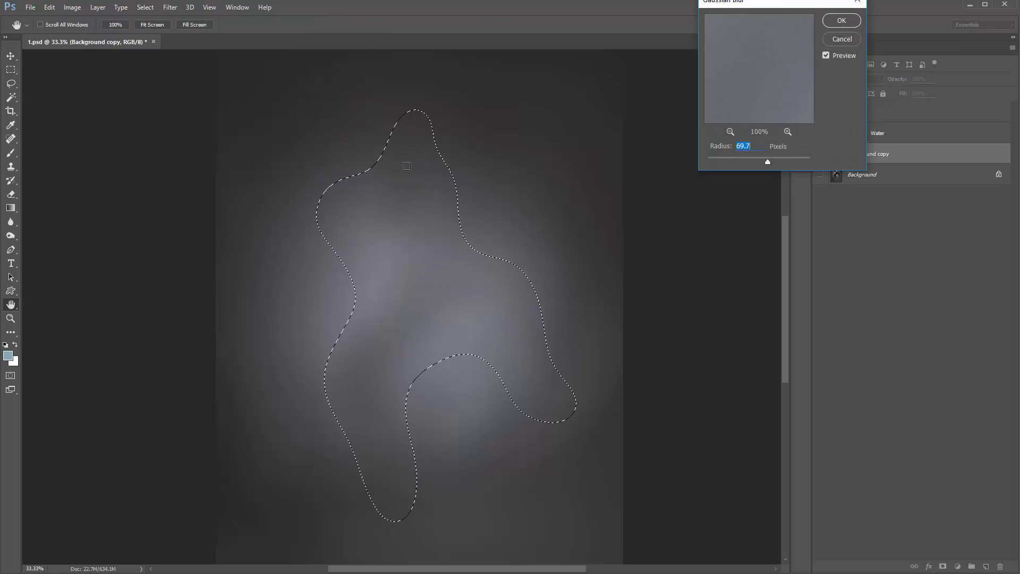
pyautogui.click(837, 23)
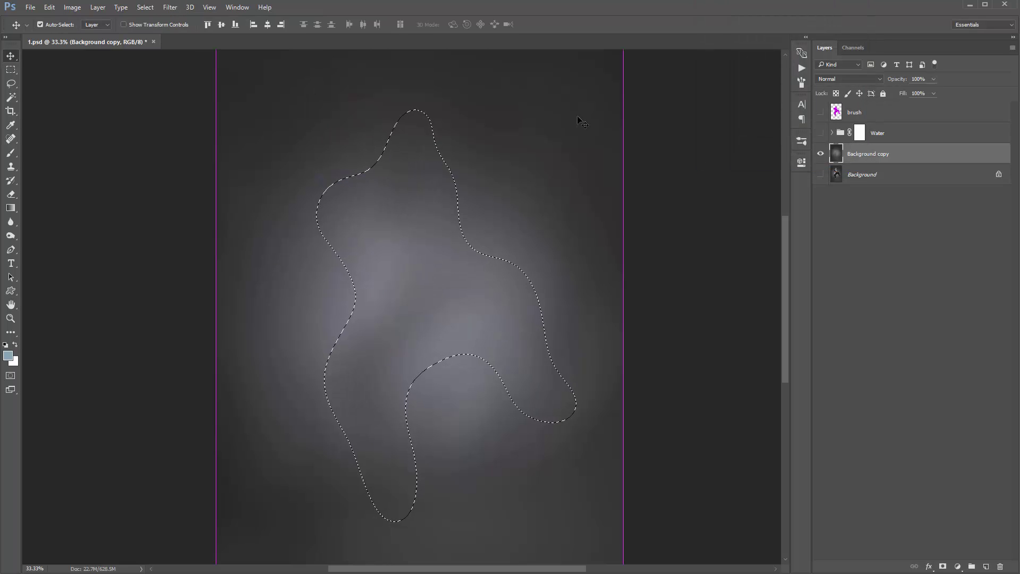
pyautogui.hotkey('ctrl', 'h')
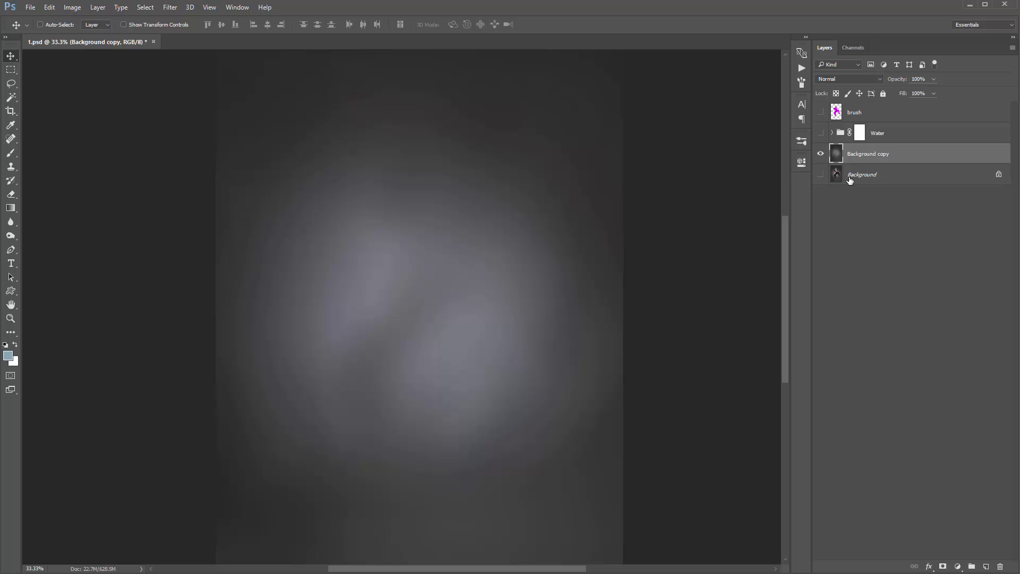
# Add a new layer above the Background copy and sample the greyish-purple glow colour from the image with the Eyedropper.
pyautogui.hotkey('ctrl', 'shift', 'n')
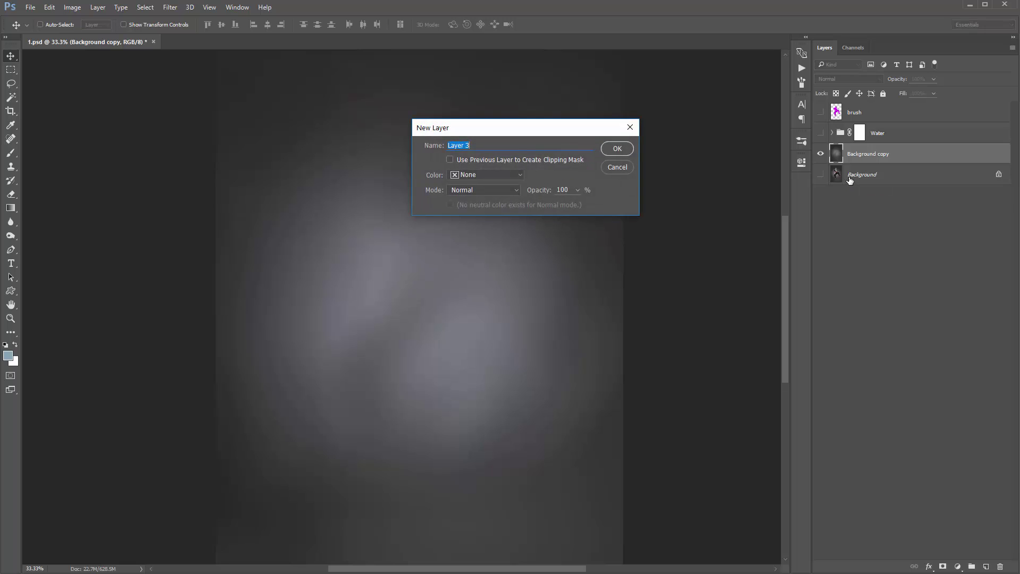
pyautogui.press('Return')
pyautogui.press('i')
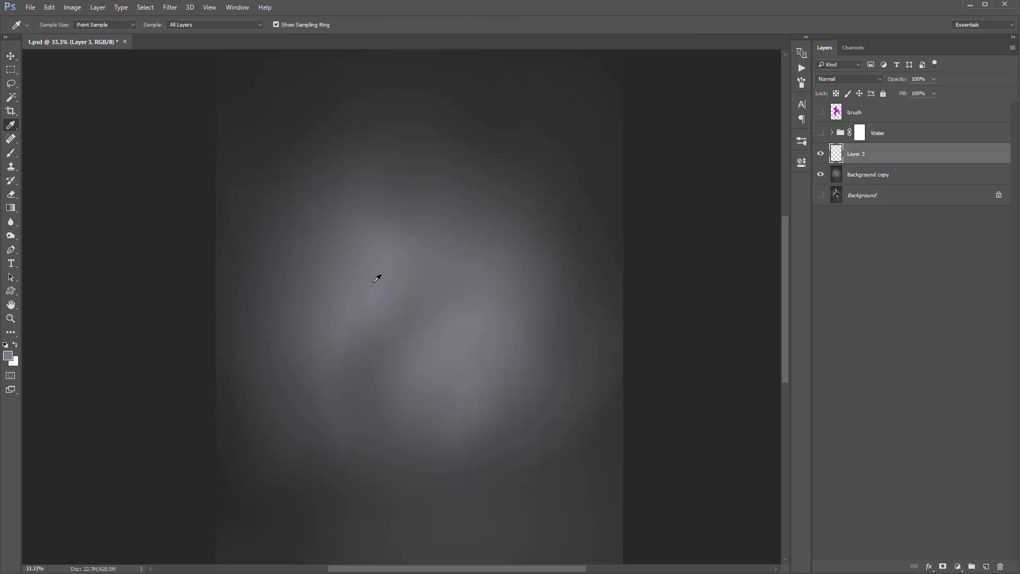
# Paint the sampled glow colour over the darker patches in the centre of Layer 3 with a large soft brush at 50% opacity.
pyautogui.press('b')
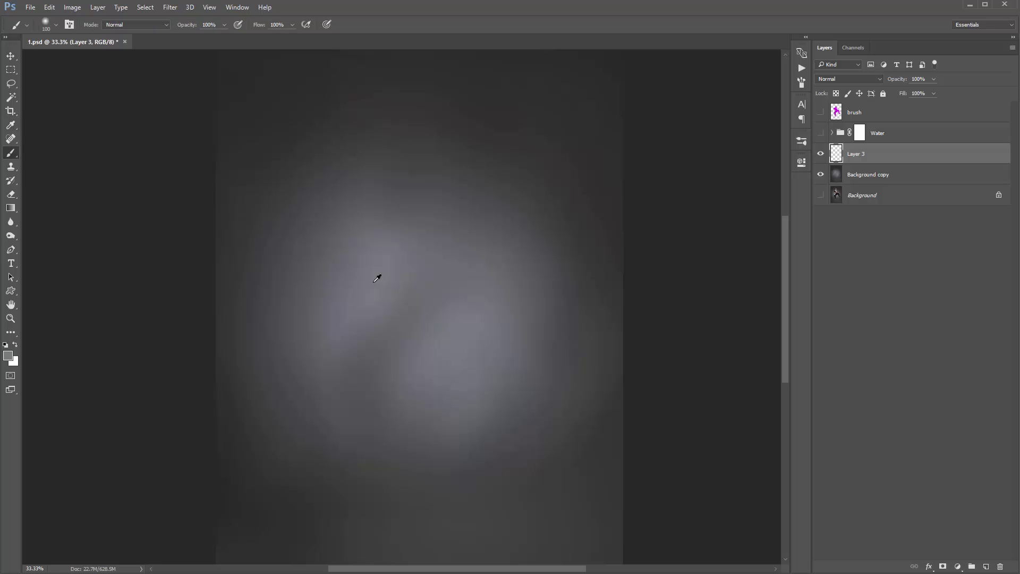
pyautogui.press(']')
pyautogui.press(']')
pyautogui.press(']')
pyautogui.press(']')
pyautogui.press(']')
pyautogui.press(']')
pyautogui.press(']')
pyautogui.press(']')
pyautogui.press(']')
pyautogui.press(']')
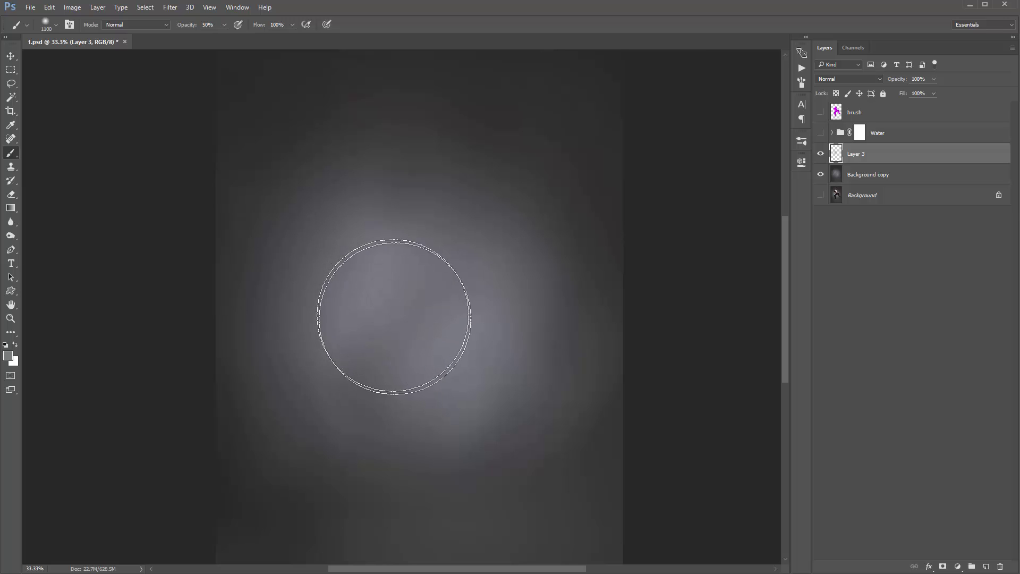
pyautogui.press('[')
pyautogui.press('[')
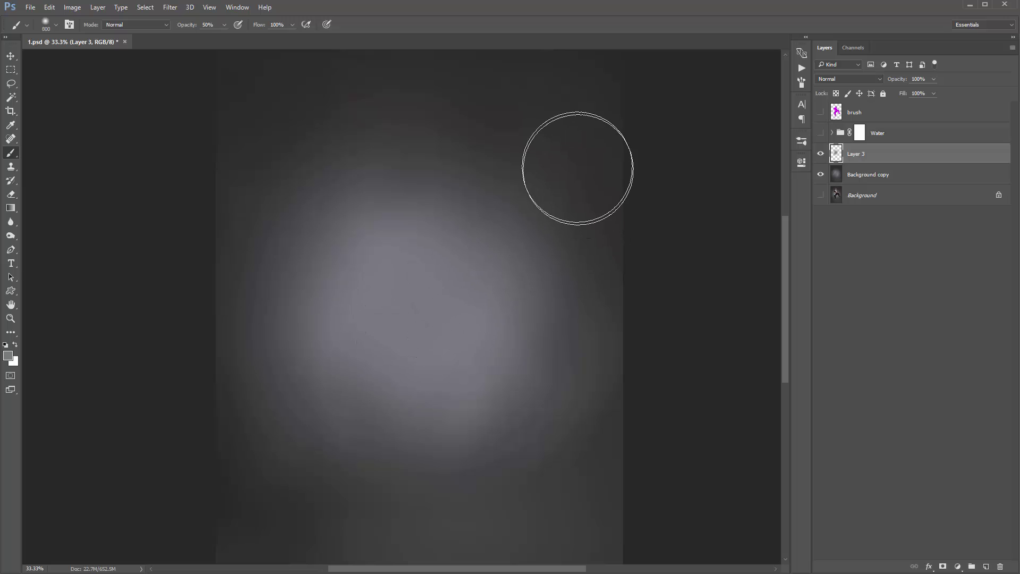
# Merge Layer 3 with the Background copy into a single backdrop layer.
pyautogui.press('v')
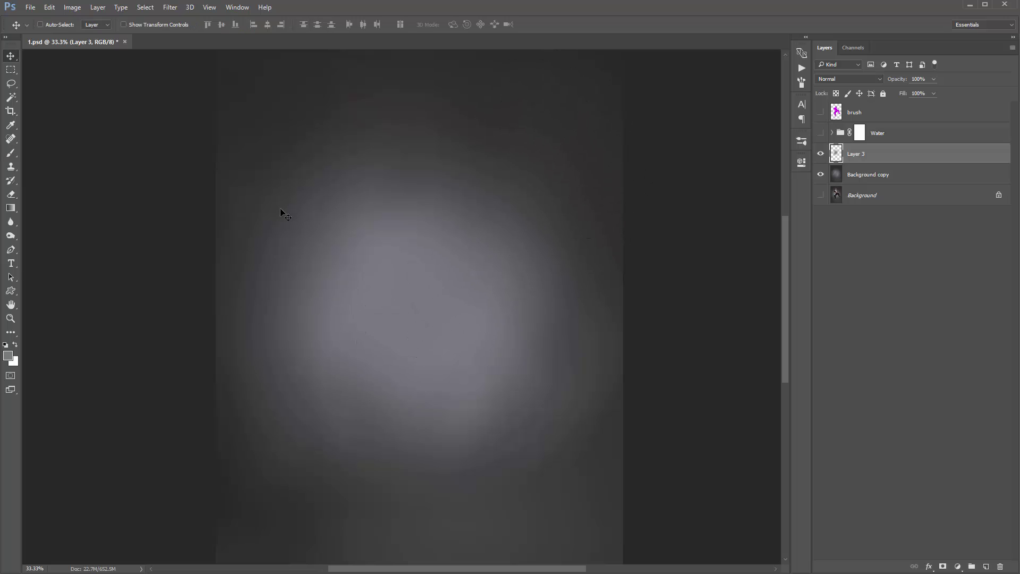
pyautogui.keyDown('shift'); pyautogui.click(877, 173); pyautogui.keyUp('shift')
pyautogui.click(856, 155)
pyautogui.keyDown('shift'); pyautogui.click(885, 174); pyautogui.keyUp('shift')
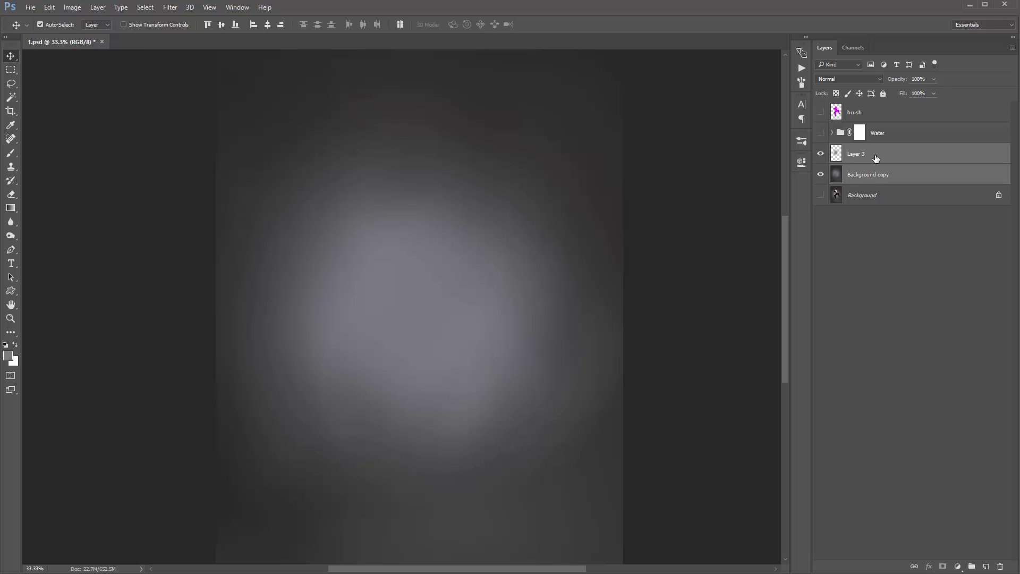
pyautogui.hotkey('ctrl', 'e')
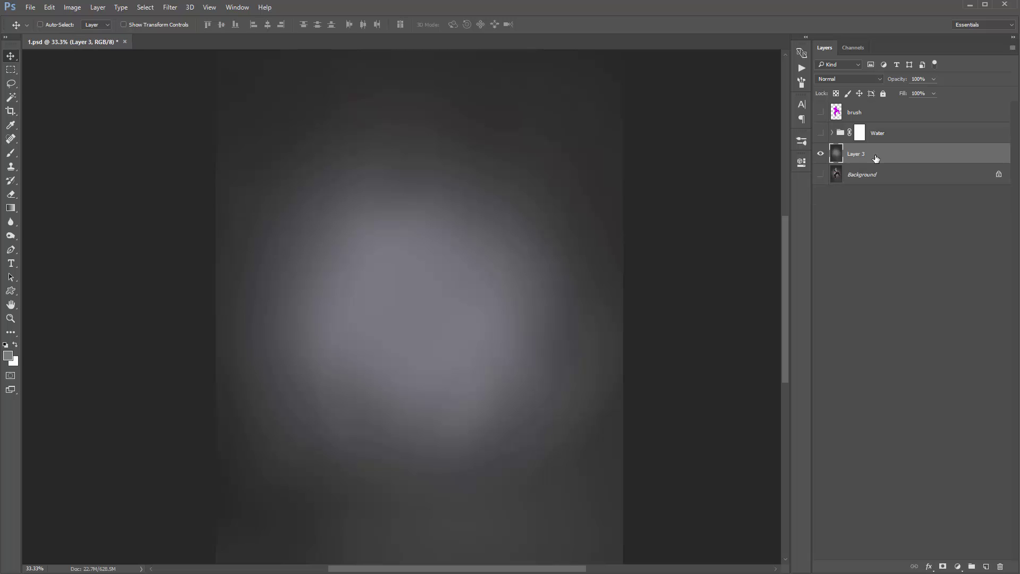
# Show and expand the Water group, and compare the effect over the original Background with the effect over the rebuilt backdrop.
pyautogui.click(822, 135)
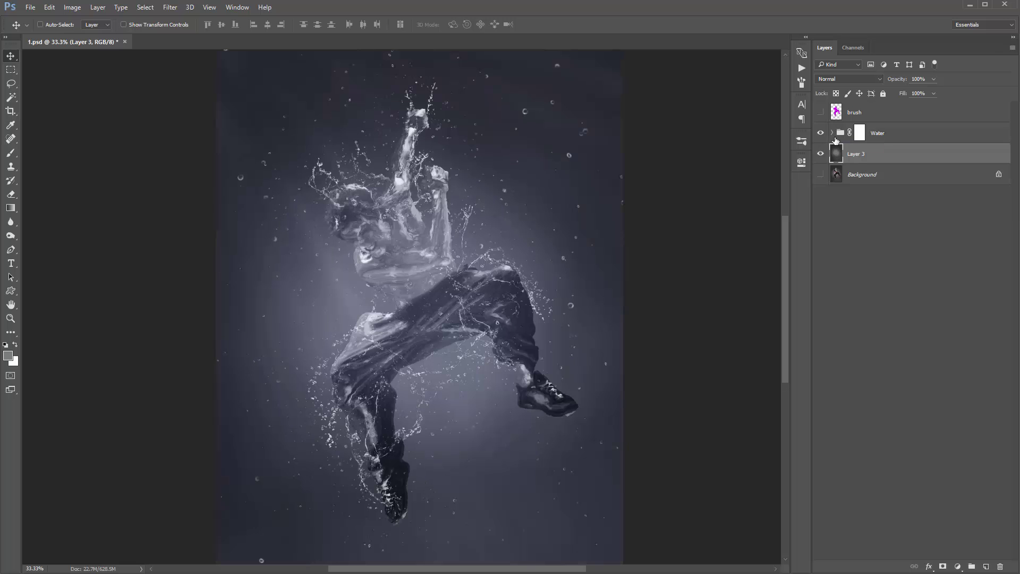
pyautogui.click(832, 133)
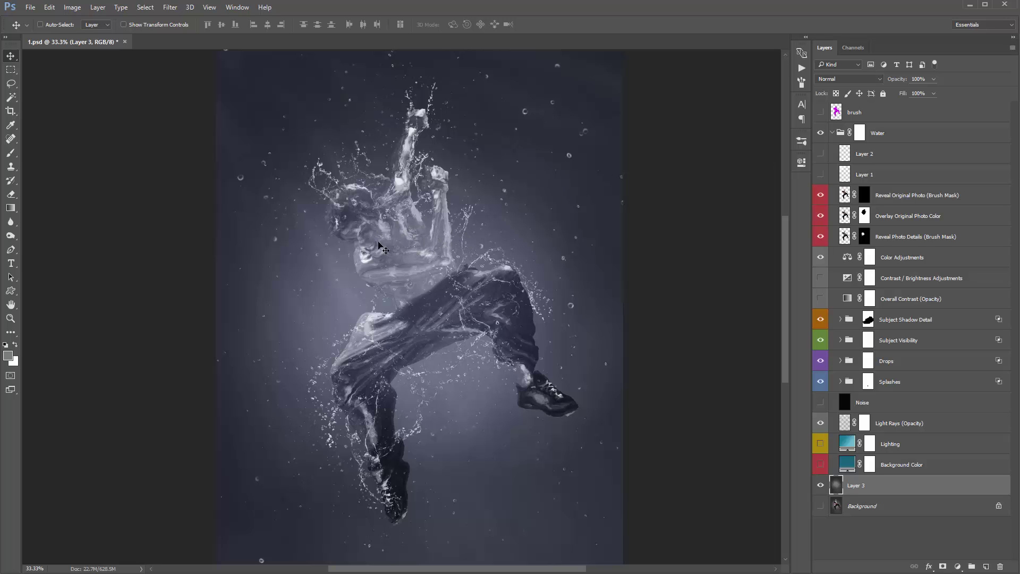
pyautogui.click(820, 507)
pyautogui.click(820, 486)
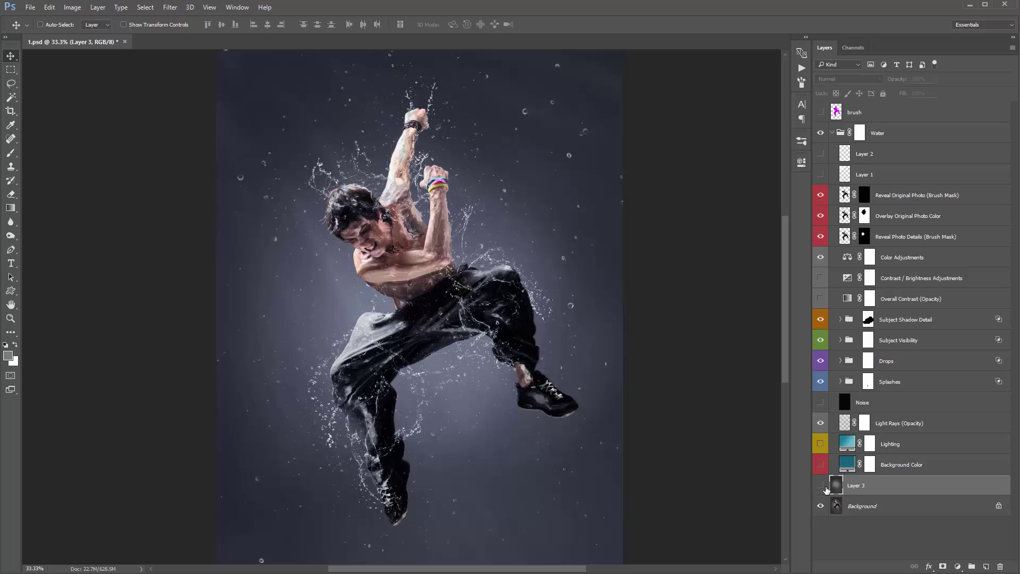
pyautogui.click(854, 505)
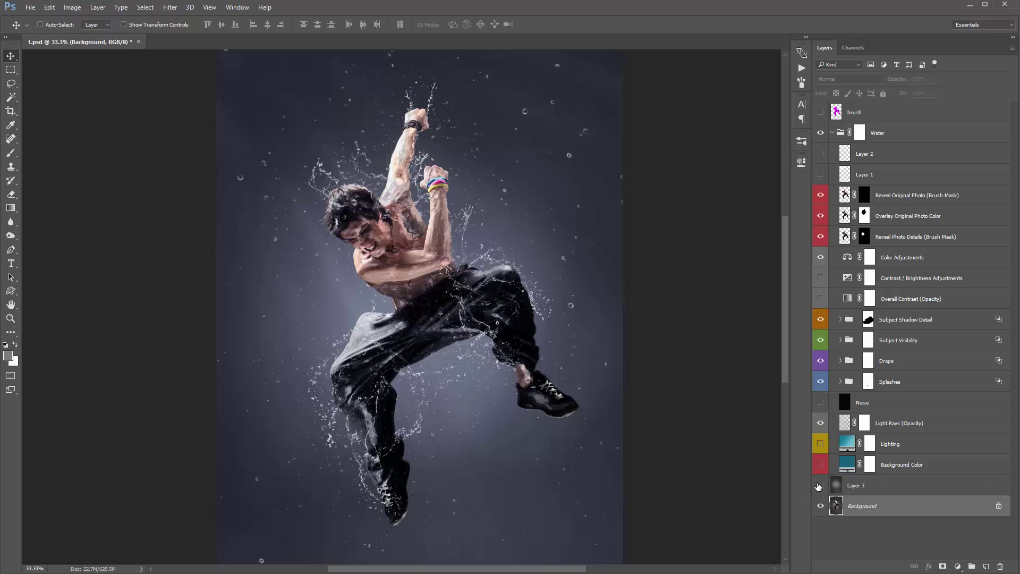
pyautogui.click(897, 492)
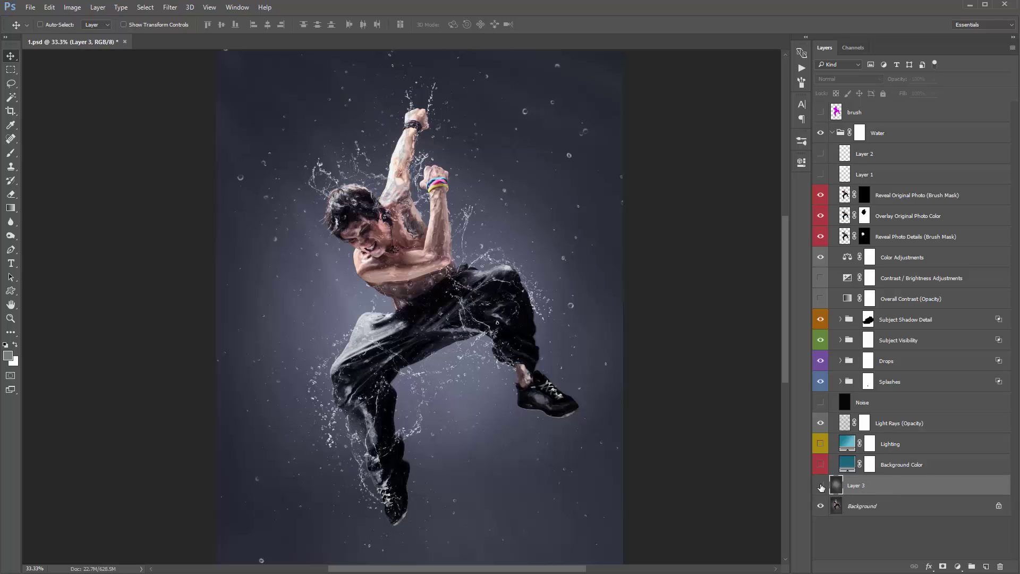
pyautogui.click(821, 486)
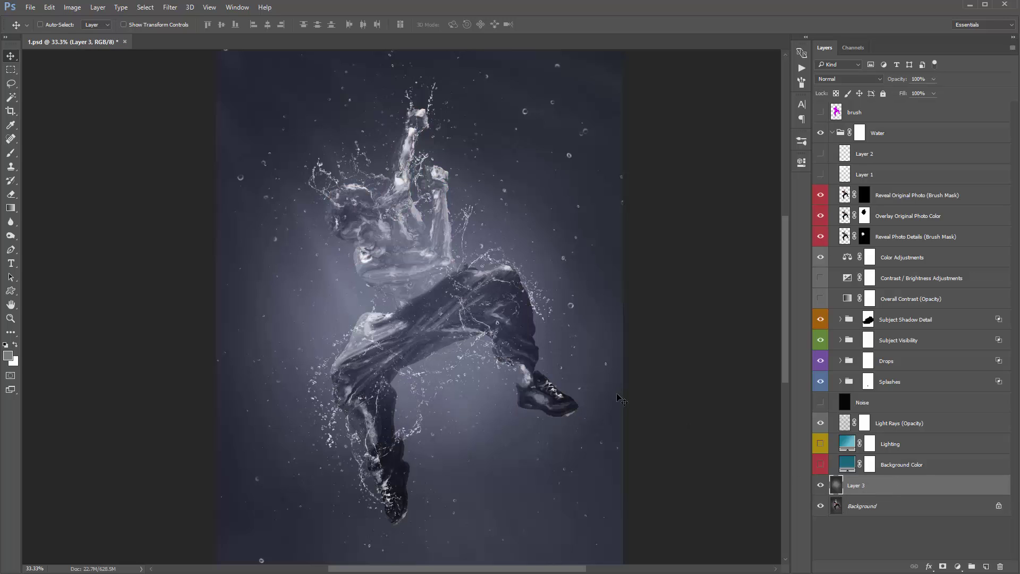
# Hide the Reveal Photo Details and Overlay Original Photo Color layers, and disable the Subject Shadow Detail group's mask.
pyautogui.click(822, 237)
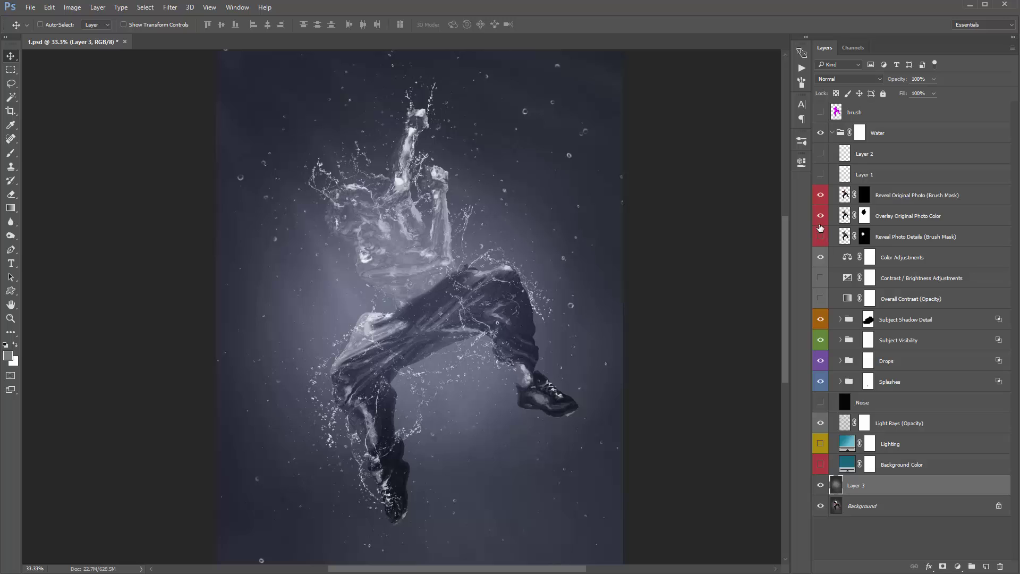
pyautogui.click(821, 216)
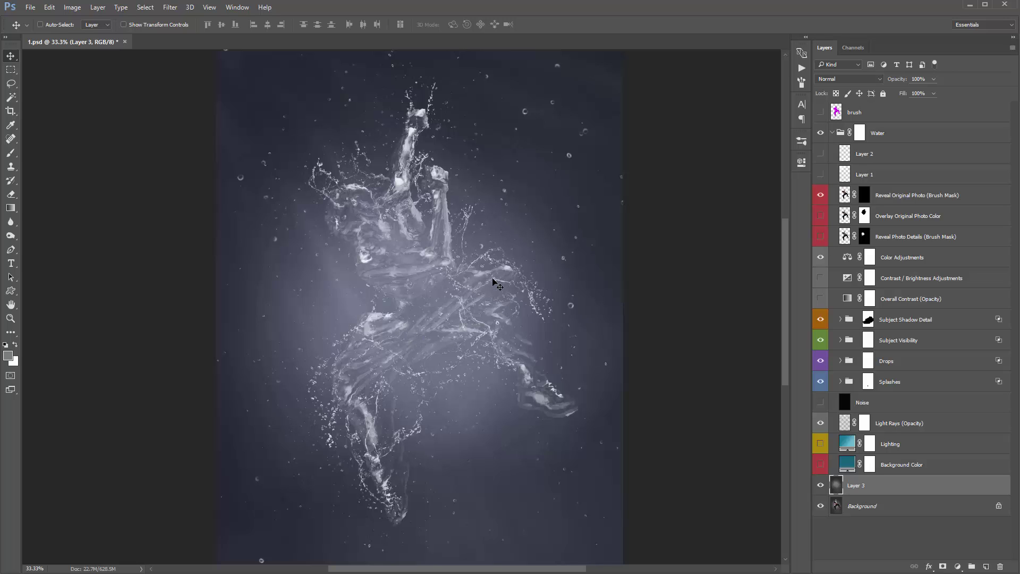
pyautogui.click(841, 319)
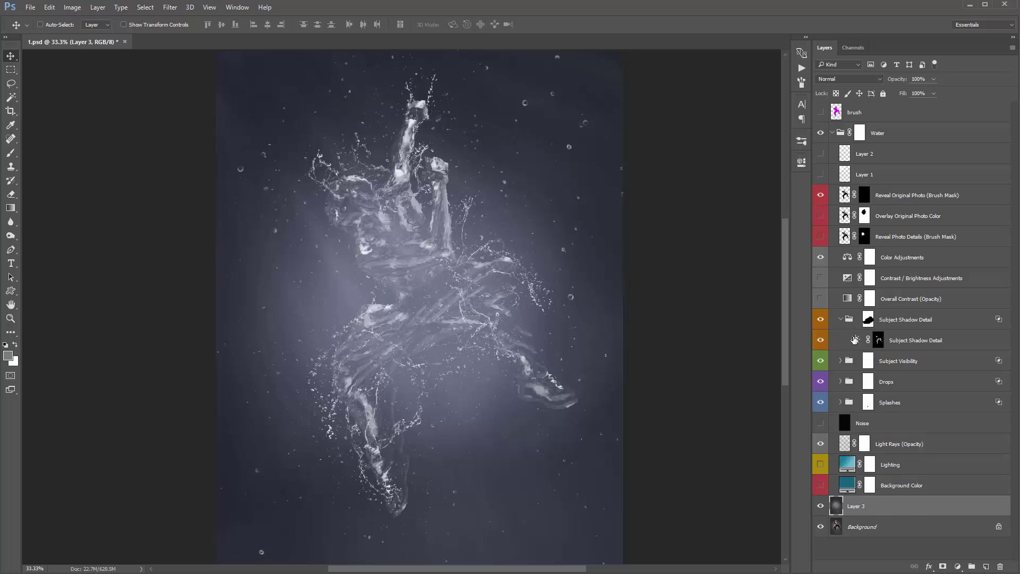
pyautogui.doubleClick(855, 339)
pyautogui.moveTo(699, 214); pyautogui.dragTo(697, 215)
pyautogui.keyDown('shift'); pyautogui.click(870, 319); pyautogui.keyUp('shift')
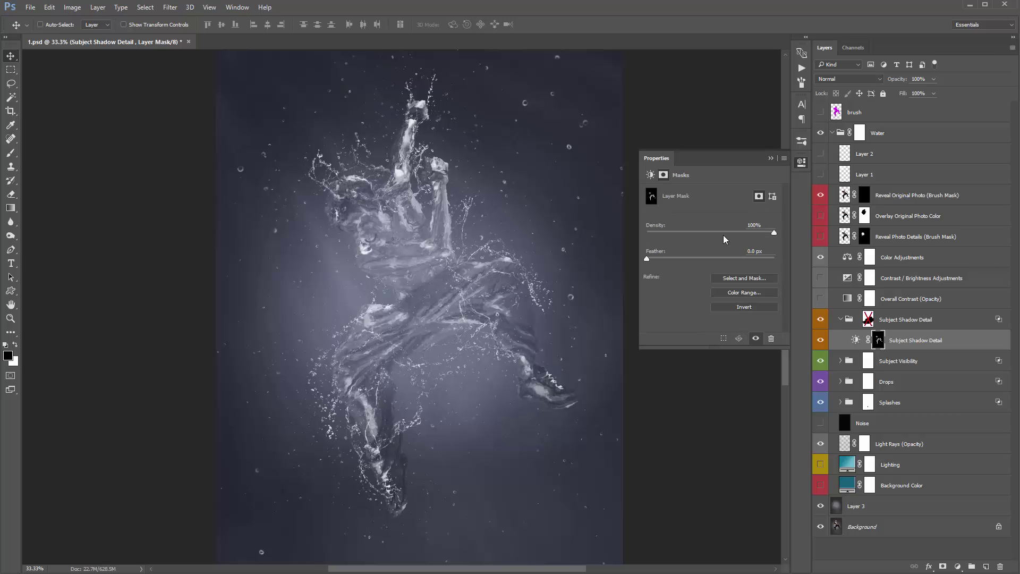
# Set the Subject Shadow Detail adjustment's brightness to -21, and show the Overlay Original Photo Color layer again.
pyautogui.click(855, 341)
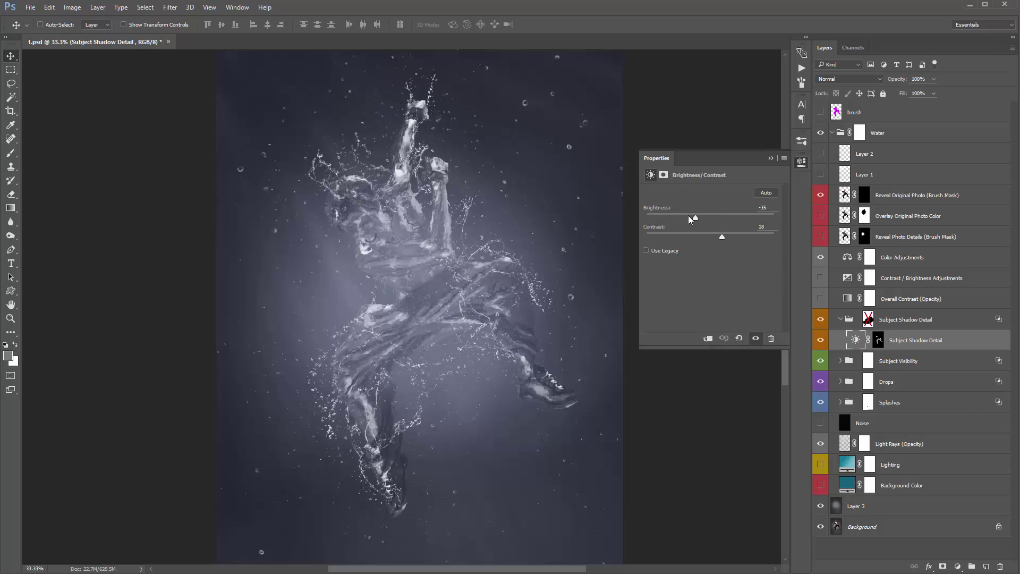
pyautogui.moveTo(690, 219); pyautogui.dragTo(686, 218)
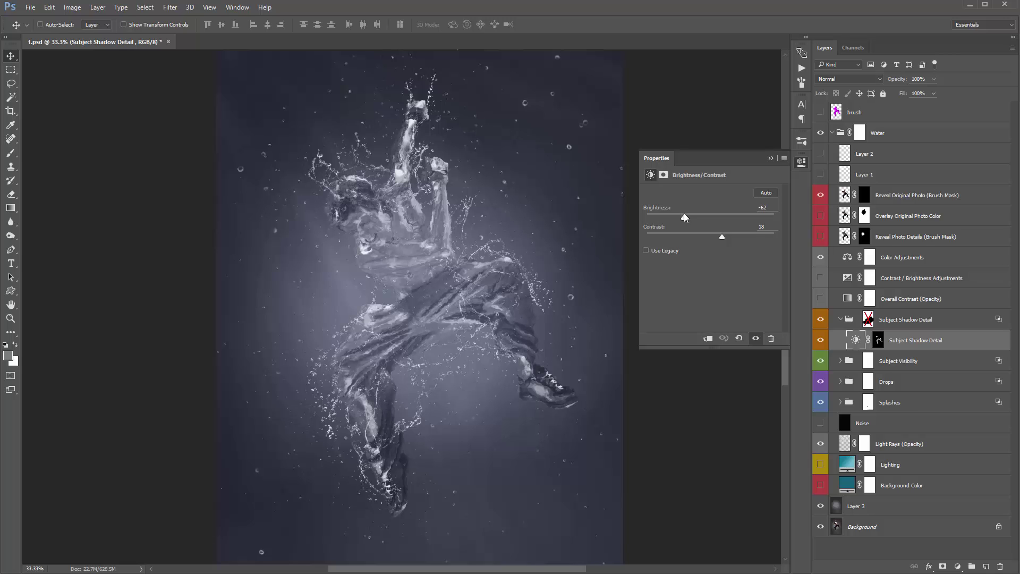
pyautogui.moveTo(724, 237); pyautogui.dragTo(702, 218)
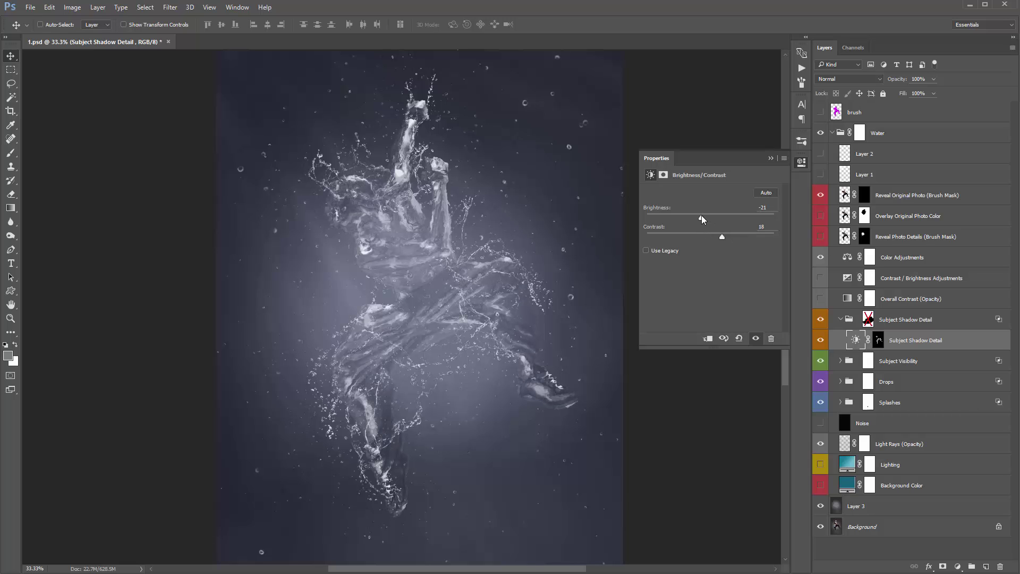
pyautogui.click(772, 158)
pyautogui.click(817, 216)
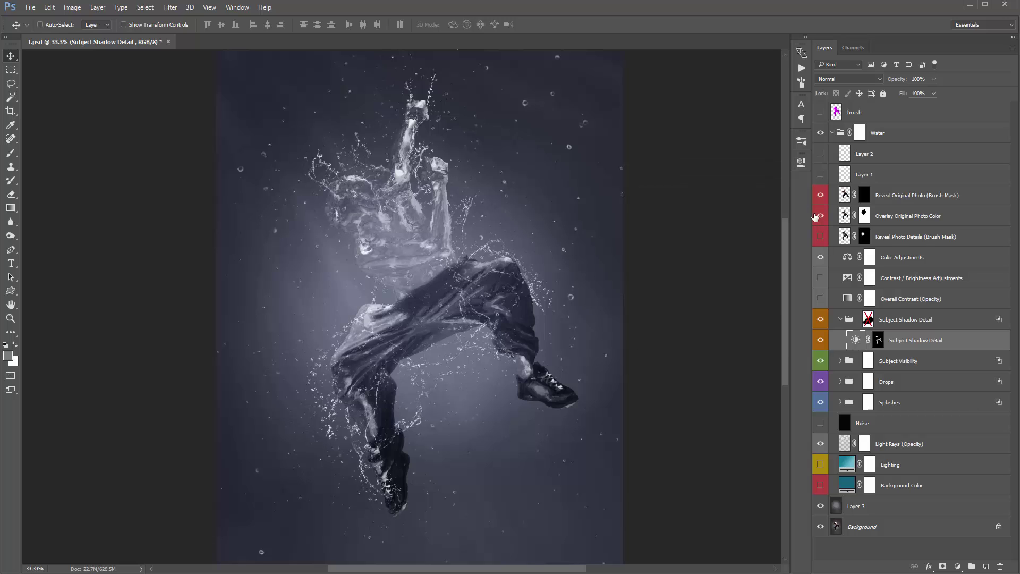
# Paint white at 50% opacity on the Reveal Original Photo mask over the trousers and shoes to bring back the original photo.
pyautogui.click(865, 195)
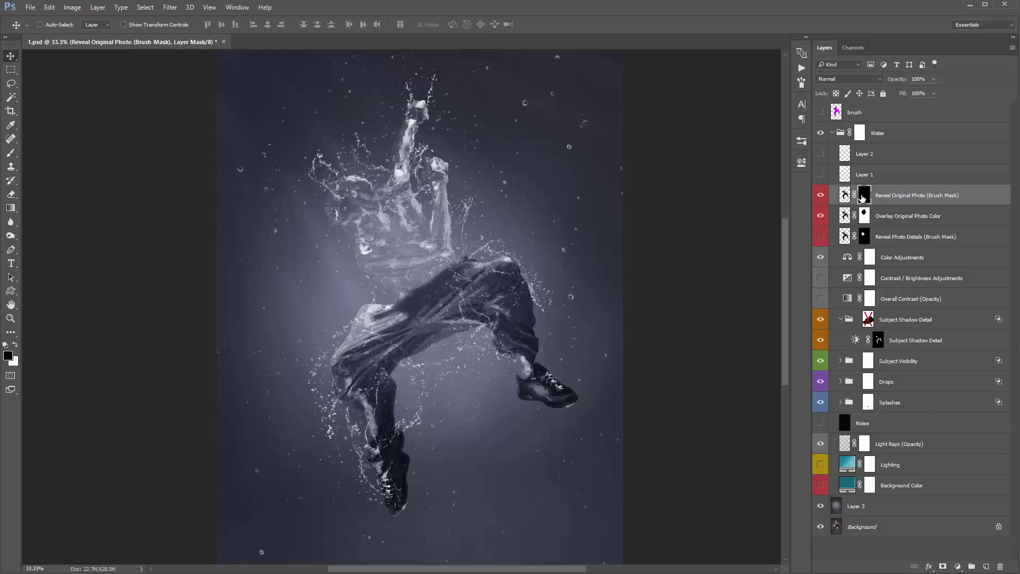
pyautogui.press('b')
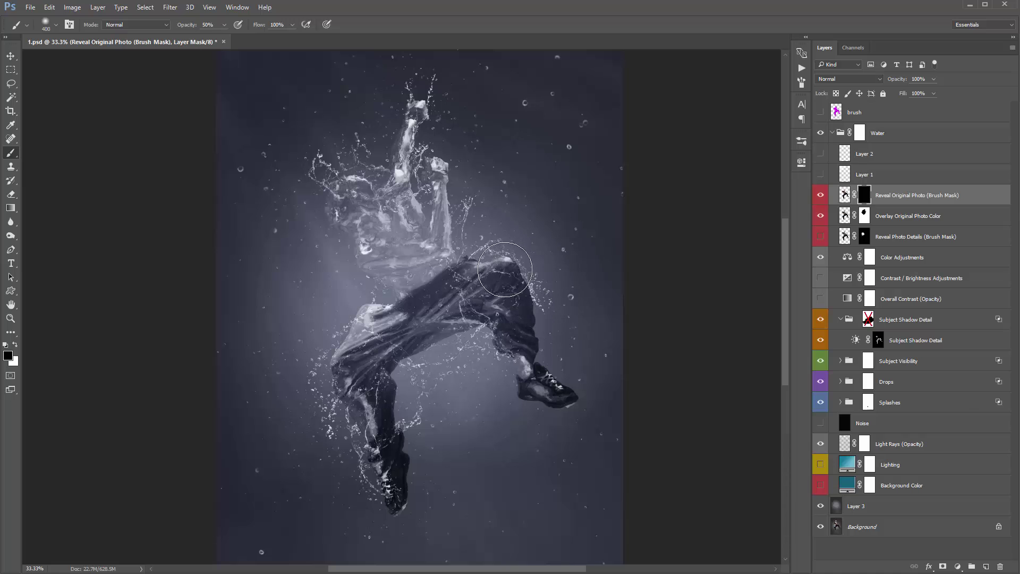
pyautogui.press('[')
pyautogui.press('x')
pyautogui.moveTo(481, 288)
pyautogui.mouseDown()
pyautogui.moveTo(470, 316)
pyautogui.moveTo(545, 332)
pyautogui.moveTo(477, 298)
pyautogui.moveTo(460, 303)
pyautogui.moveTo(476, 286)
pyautogui.moveTo(457, 285)
pyautogui.moveTo(415, 349)
pyautogui.moveTo(344, 381)
pyautogui.moveTo(330, 416)
pyautogui.moveTo(379, 441)
pyautogui.moveTo(362, 465)
pyautogui.moveTo(380, 514)
pyautogui.moveTo(358, 364)
pyautogui.moveTo(374, 320)
pyautogui.moveTo(415, 323)
pyautogui.moveTo(457, 298)
pyautogui.moveTo(484, 257)
pyautogui.moveTo(450, 293)
pyautogui.moveTo(476, 271)
pyautogui.mouseUp()
pyautogui.press('[')
pyautogui.press('[')
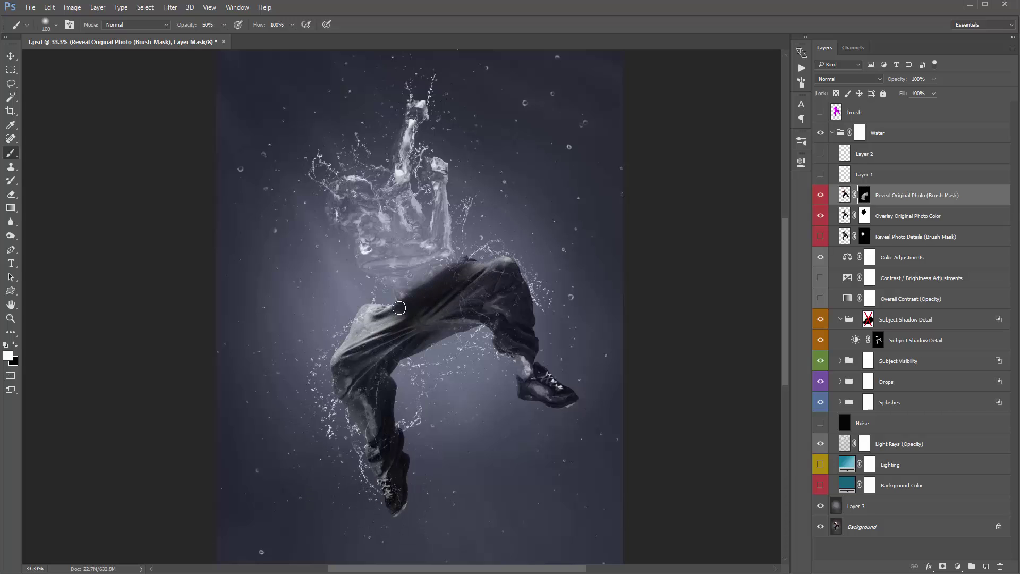
pyautogui.moveTo(399, 307)
pyautogui.mouseDown()
pyautogui.moveTo(402, 284)
pyautogui.moveTo(457, 244)
pyautogui.moveTo(452, 275)
pyautogui.moveTo(406, 298)
pyautogui.moveTo(488, 289)
pyautogui.moveTo(468, 319)
pyautogui.moveTo(534, 372)
pyautogui.moveTo(528, 355)
pyautogui.mouseUp()
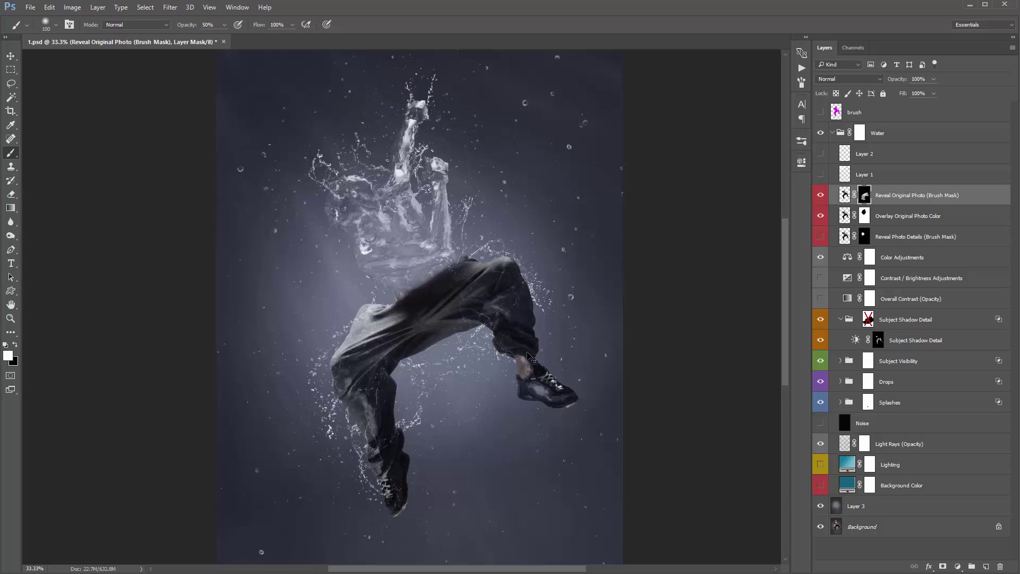
pyautogui.press(']')
pyautogui.press(']')
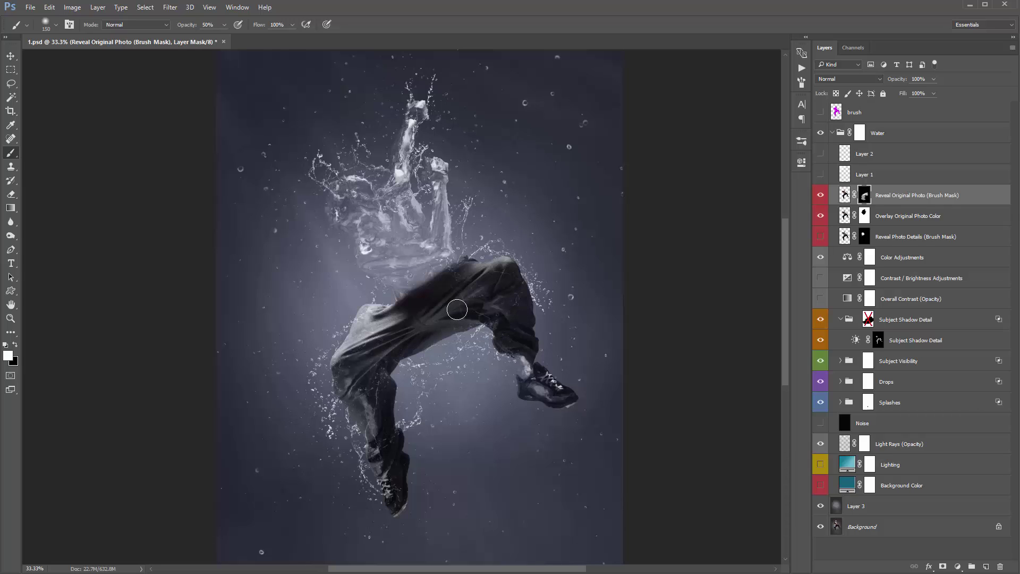
pyautogui.press(']')
pyautogui.press(']')
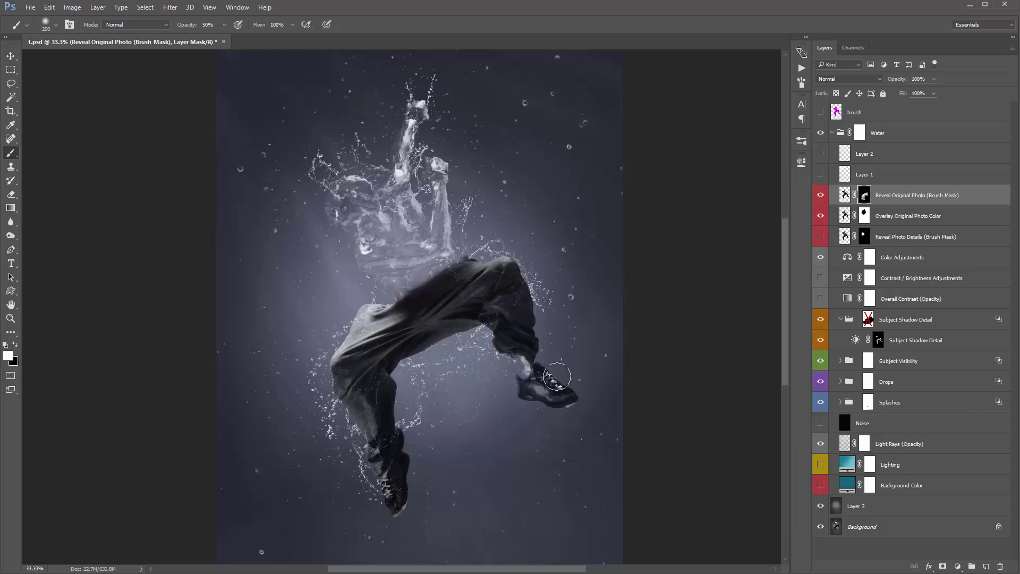
pyautogui.moveTo(557, 376)
pyautogui.mouseDown()
pyautogui.moveTo(577, 398)
pyautogui.moveTo(521, 396)
pyautogui.mouseUp()
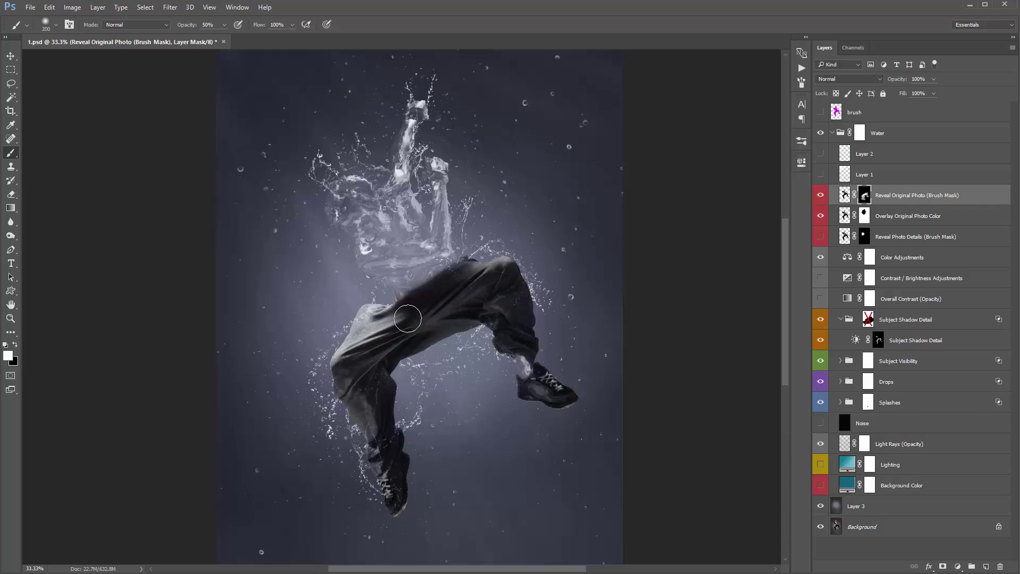
# Invert the Reveal Original Photo mask so the upper body shows the photo and the legs show water.
pyautogui.press('v')
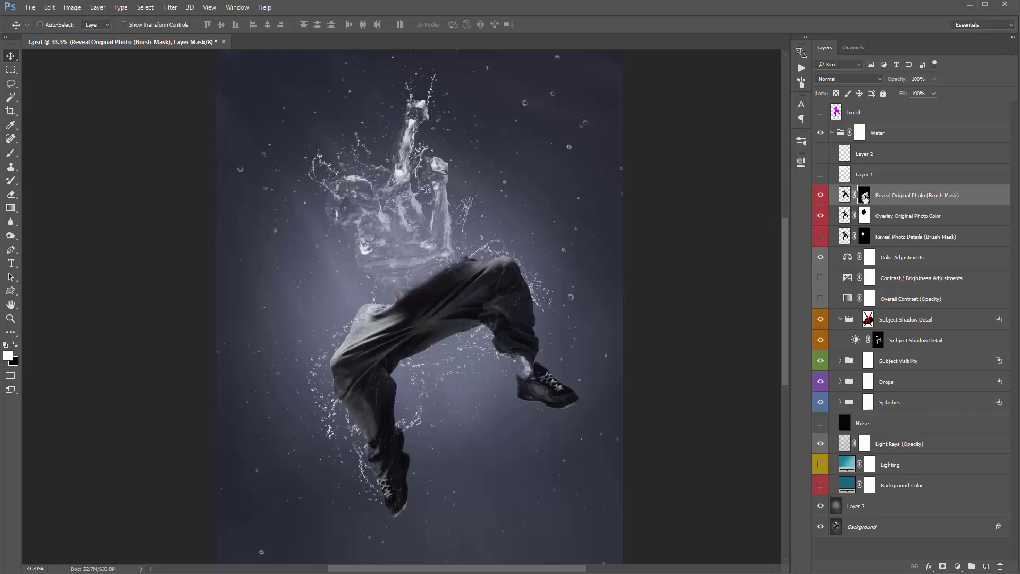
pyautogui.hotkey('alt', 'BackSpace')
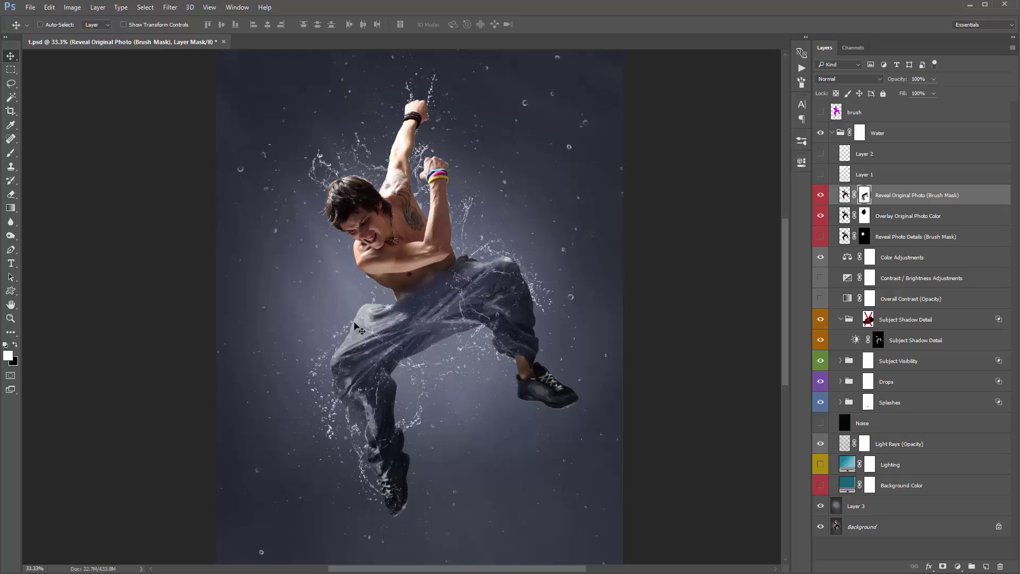
# Hide the Overlay Original Photo Color layer and the Subject Shadow Detail group.
pyautogui.click(883, 215)
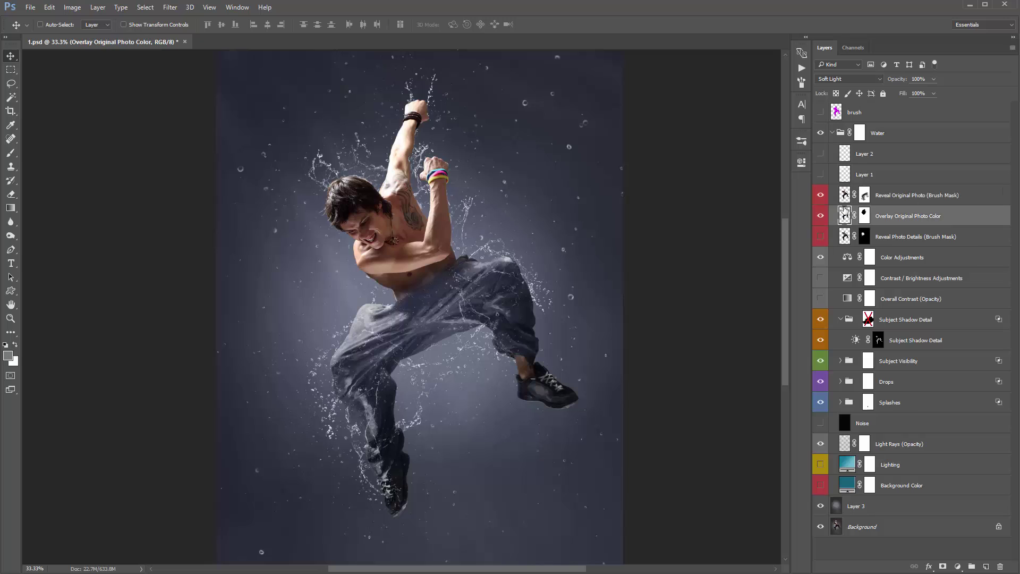
pyautogui.click(820, 216)
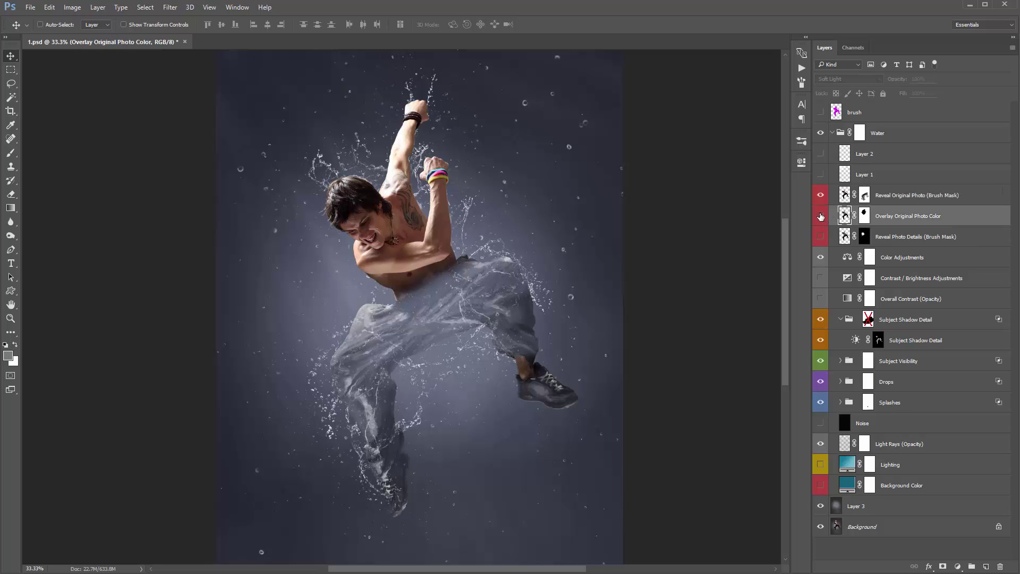
pyautogui.click(840, 320)
pyautogui.click(822, 320)
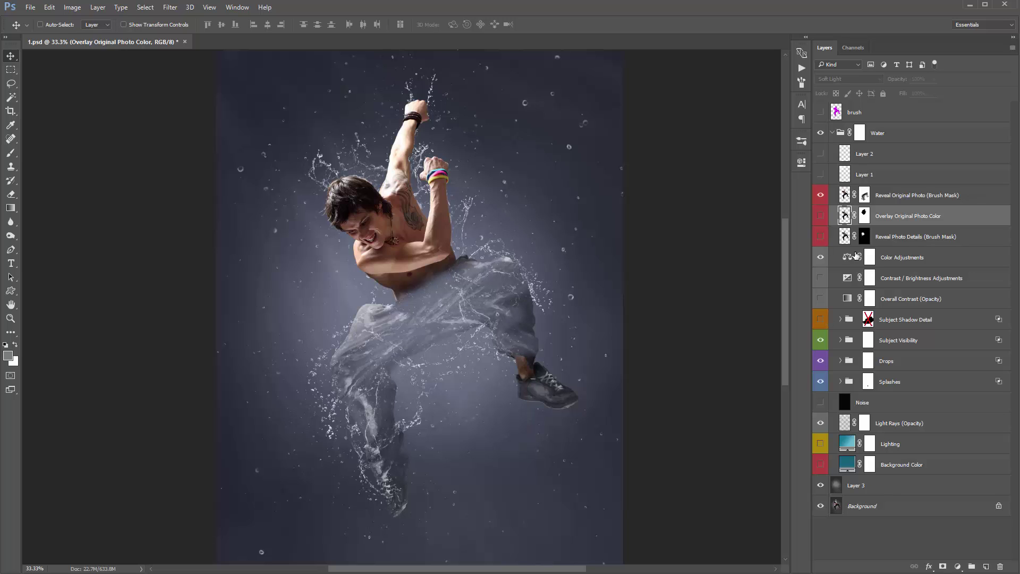
# Paint black at 50% opacity on the Reveal Original Photo mask over the shoes and trousers to turn them into water.
pyautogui.click(865, 196)
pyautogui.press('b')
pyautogui.press('d')
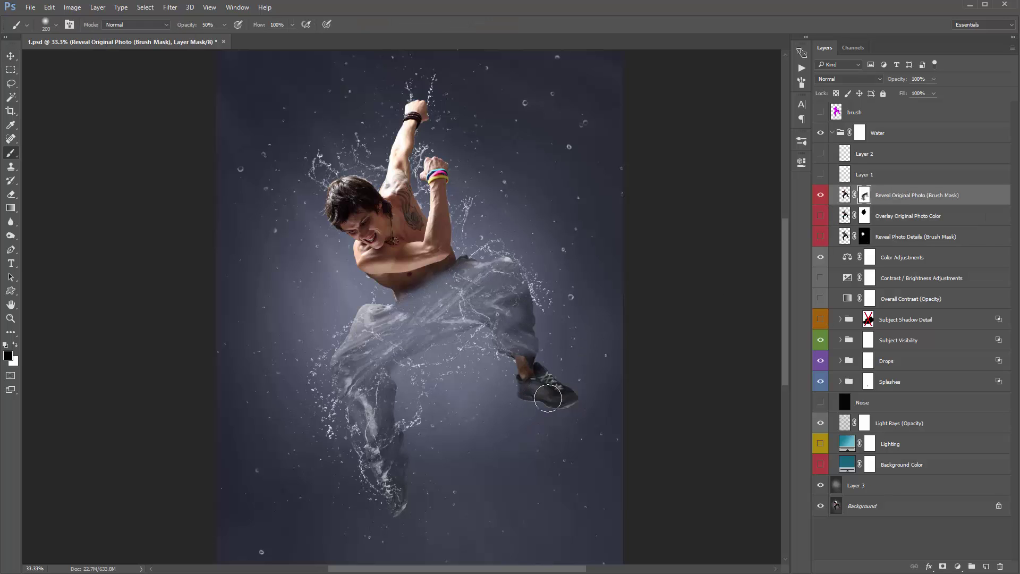
pyautogui.moveTo(548, 399)
pyautogui.mouseDown()
pyautogui.moveTo(561, 371)
pyautogui.moveTo(550, 402)
pyautogui.moveTo(519, 397)
pyautogui.moveTo(546, 388)
pyautogui.moveTo(545, 358)
pyautogui.moveTo(563, 401)
pyautogui.moveTo(590, 405)
pyautogui.mouseUp()
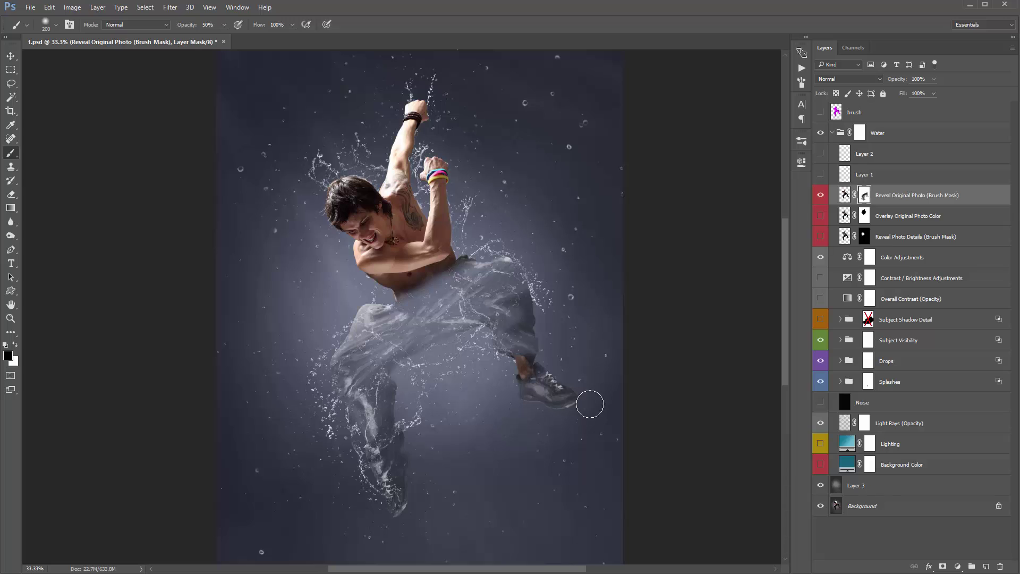
pyautogui.moveTo(518, 294); pyautogui.dragTo(532, 314)
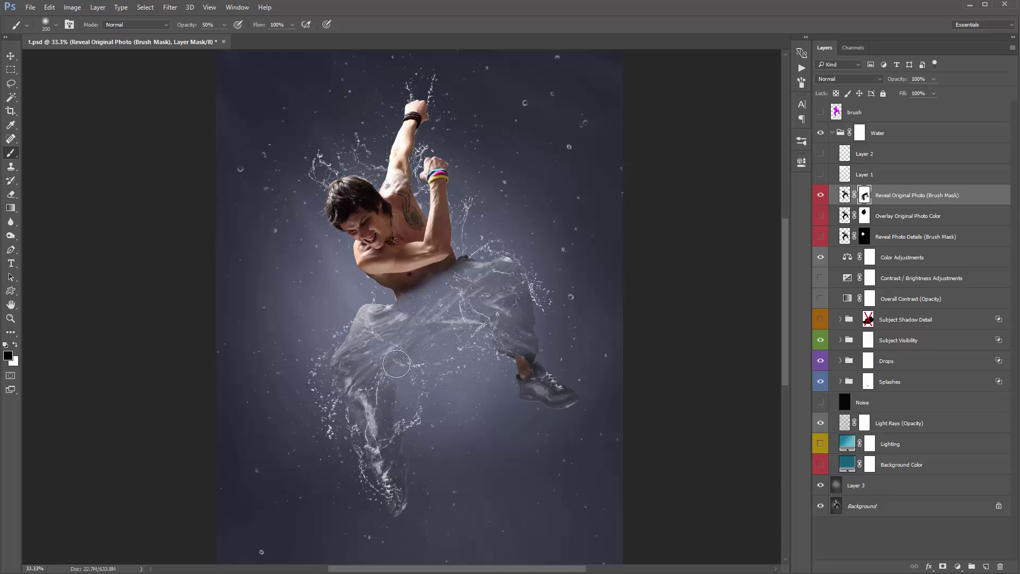
# Invert the Reveal Original Photo mask so the legs show the photo, and show the Overlay Original Photo Color layer.
pyautogui.moveTo(558, 301); pyautogui.dragTo(518, 289)
pyautogui.hotkey('ctrl', 'i')
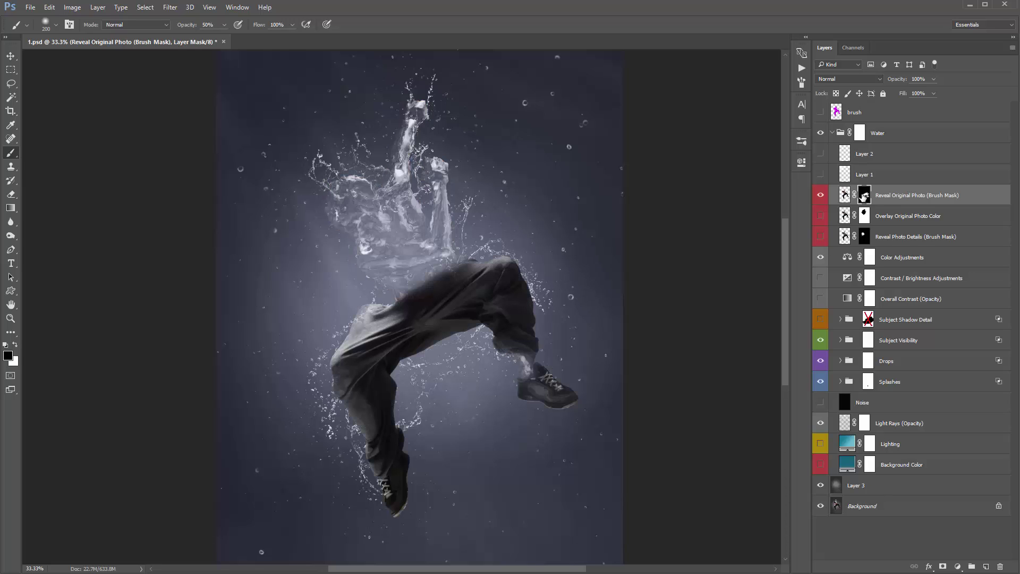
pyautogui.click(821, 196)
pyautogui.click(818, 216)
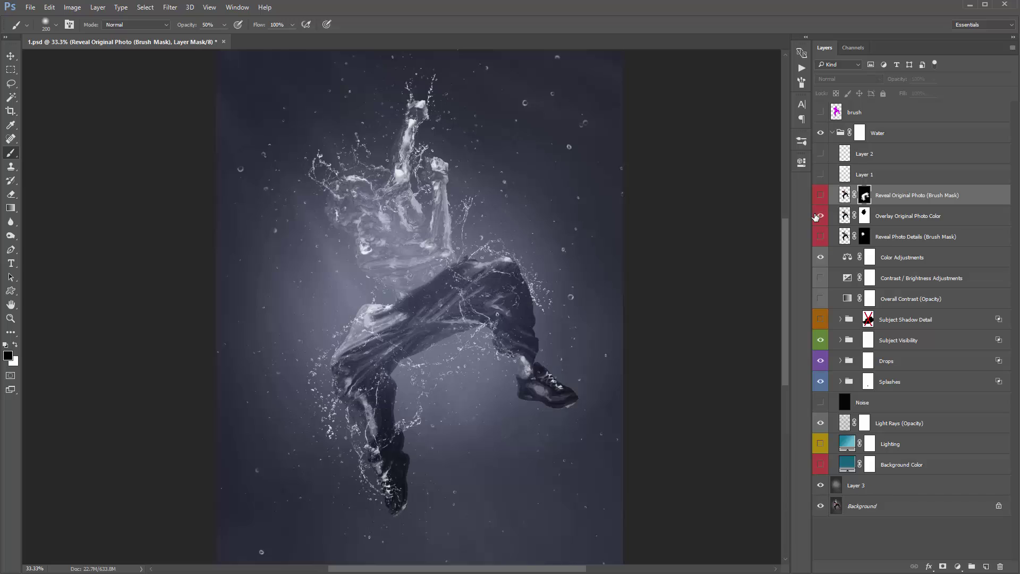
pyautogui.click(821, 196)
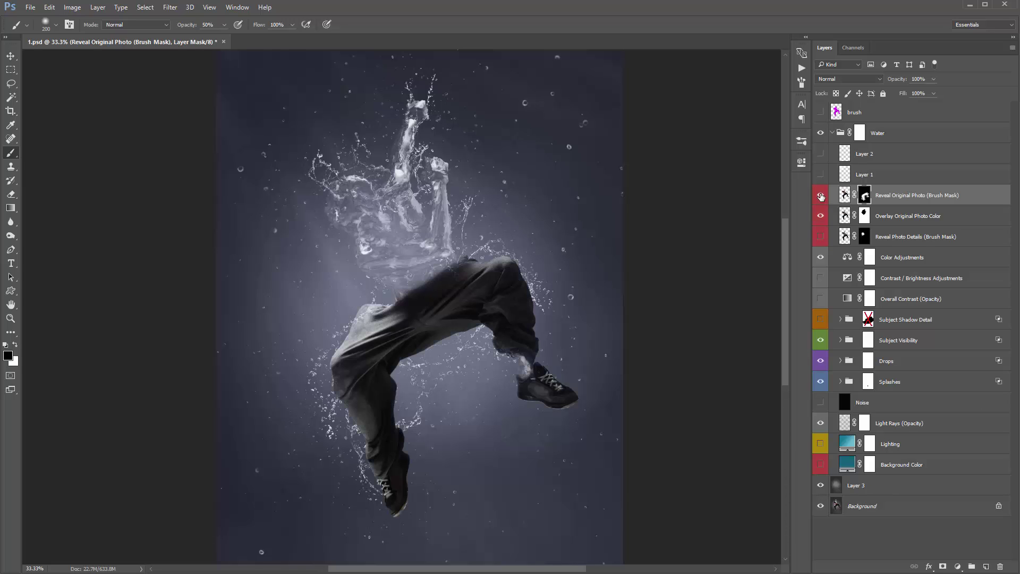
# Fade the Reveal Original Photo layer out to 0% opacity.
pyautogui.click(902, 198)
pyautogui.press('v')
pyautogui.moveTo(880, 79); pyautogui.dragTo(241, 113)
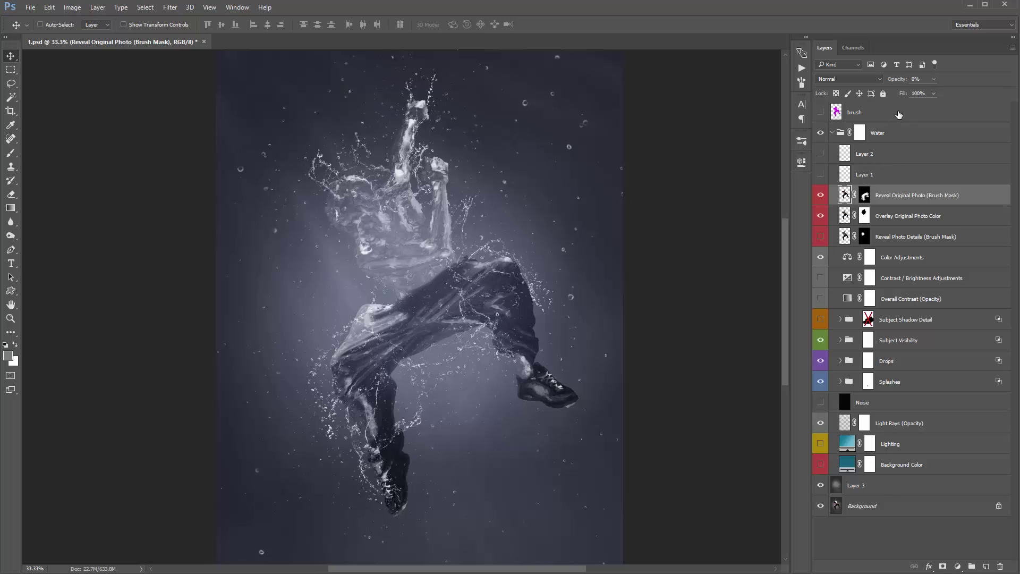
pyautogui.moveTo(895, 79); pyautogui.dragTo(976, 87)
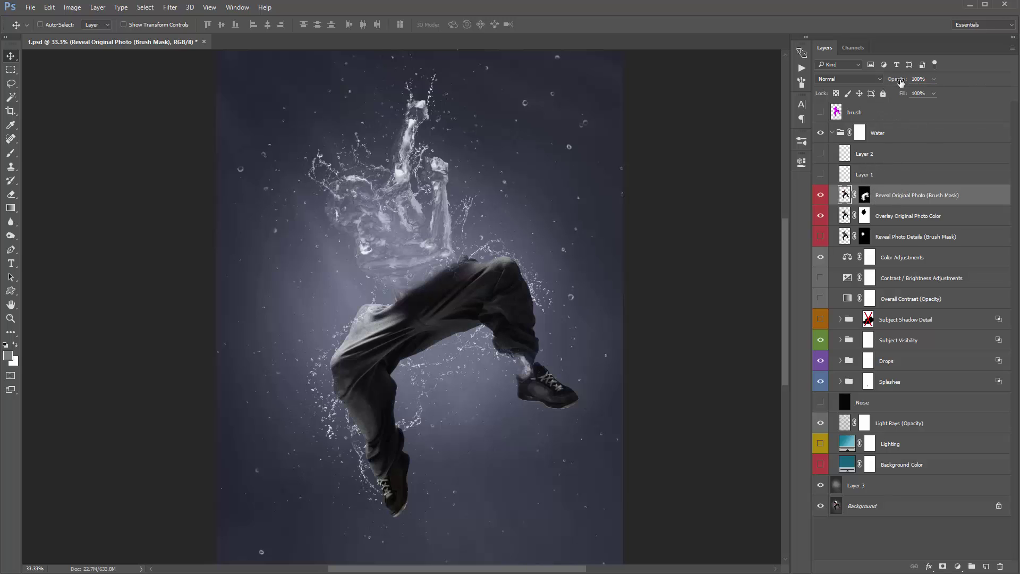
pyautogui.moveTo(902, 82); pyautogui.dragTo(356, 122)
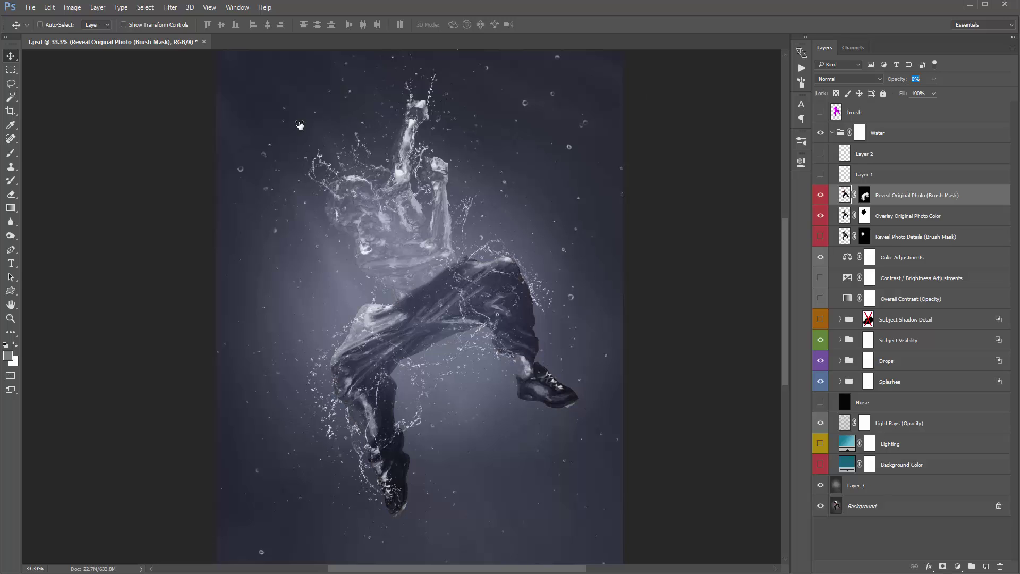
pyautogui.moveTo(892, 80); pyautogui.dragTo(502, 278)
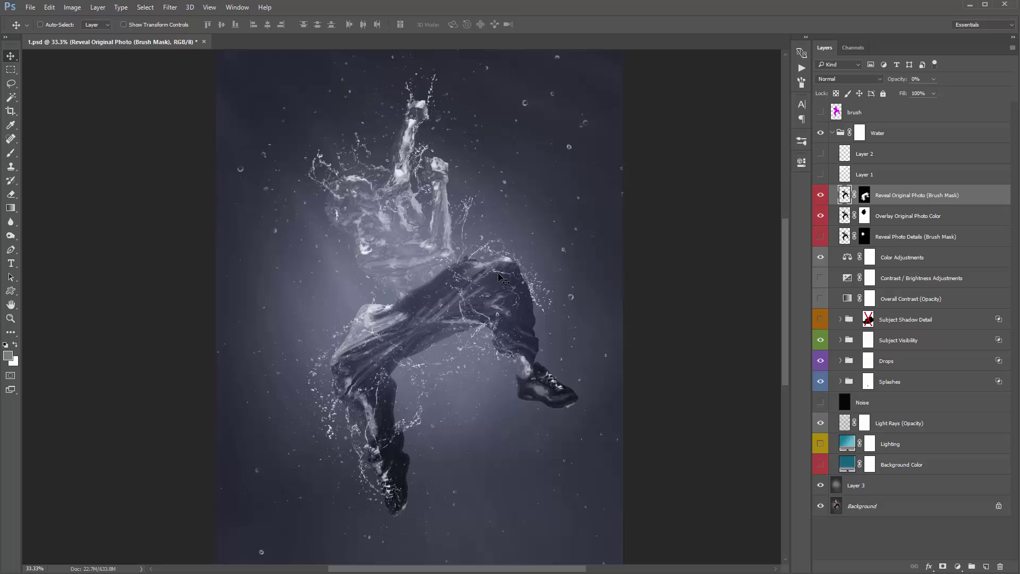
# Hide the Reveal Original Photo layer and show the Reveal Photo Details layer and the Subject Shadow Detail group with its mask enabled.
pyautogui.click(821, 195)
pyautogui.click(822, 320)
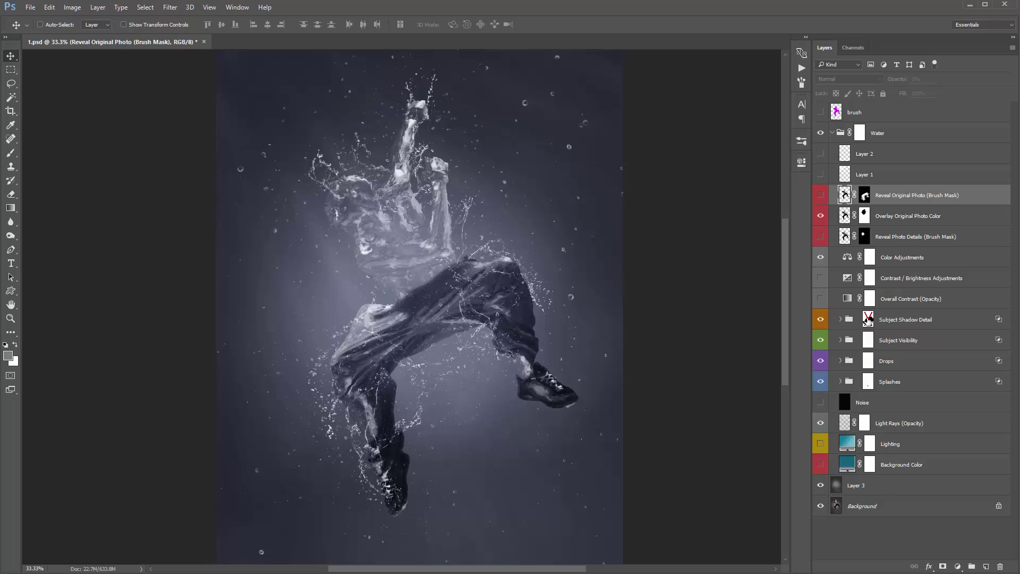
pyautogui.click(868, 319)
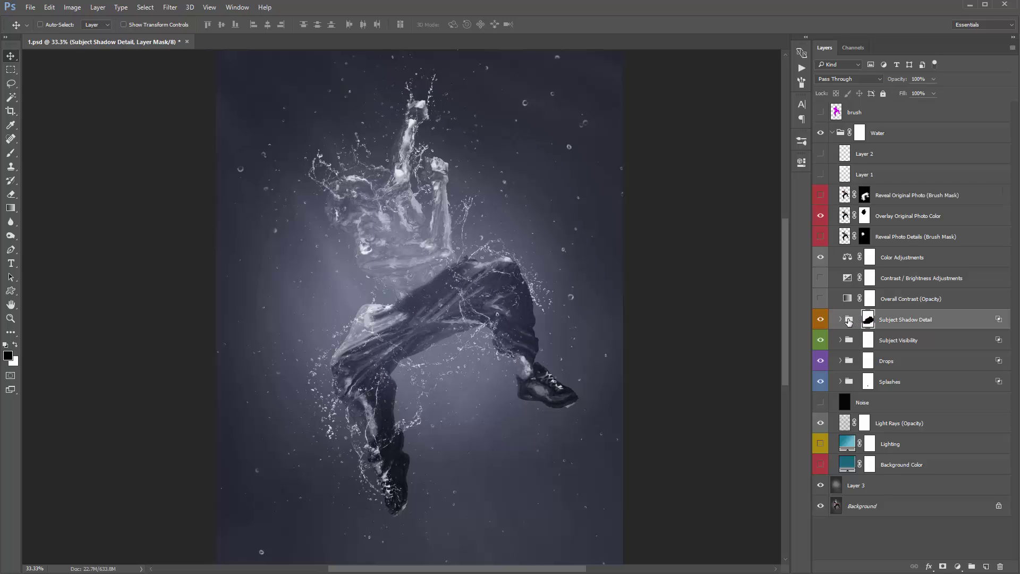
pyautogui.click(820, 237)
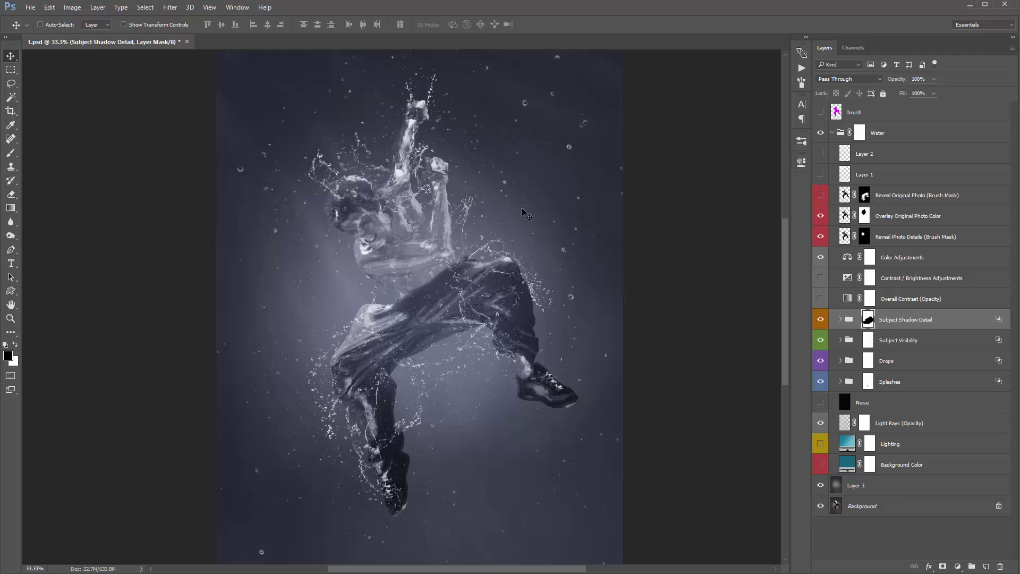
# Save the document.
pyautogui.hotkey('ctrl', 's')
pyautogui.scroll(1, 617, 244)
pyautogui.scroll(-1, 615, 243)
pyautogui.moveTo(605, 238); pyautogui.dragTo(611, 240)
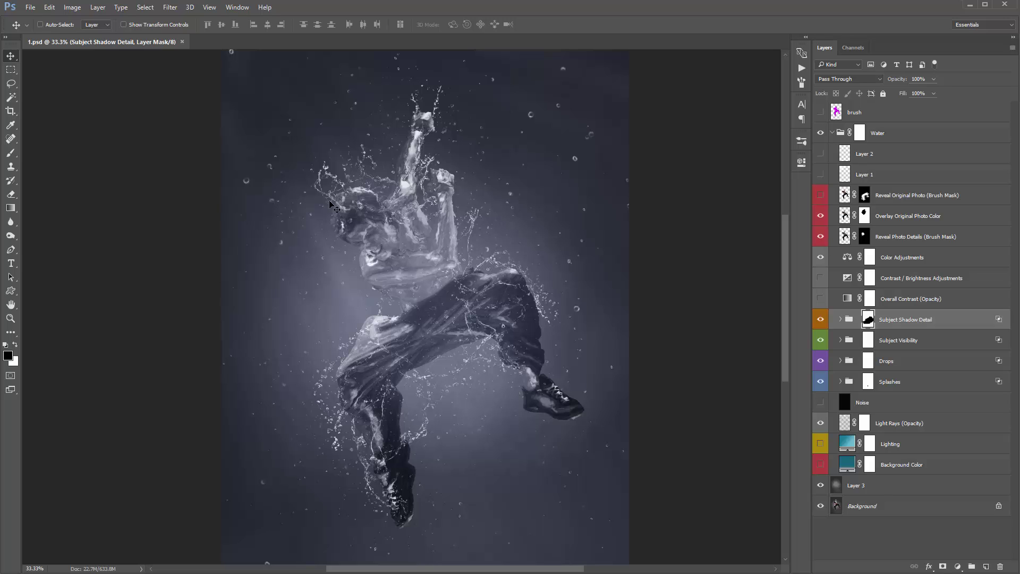
pyautogui.moveTo(408, 224); pyautogui.dragTo(405, 231)
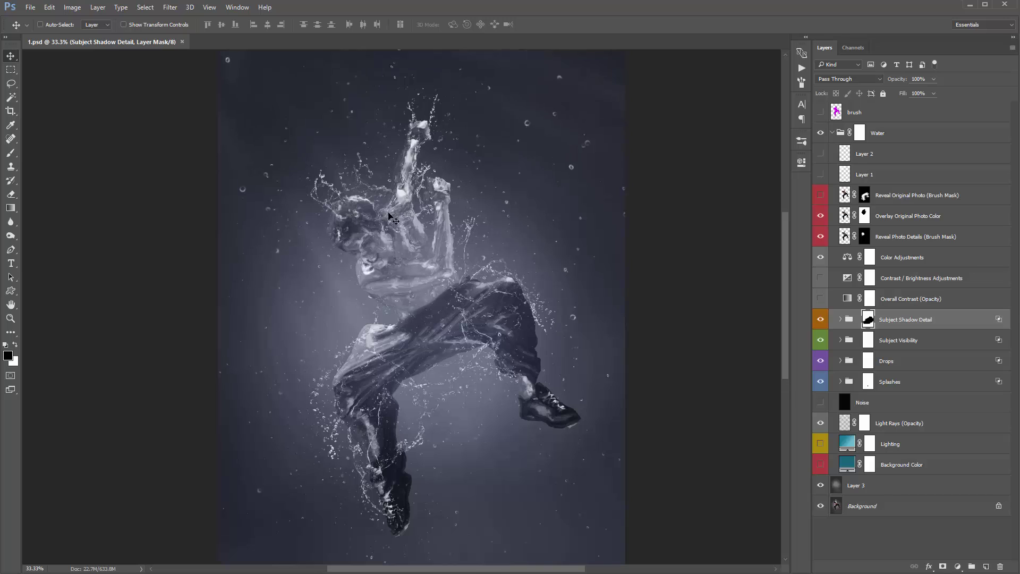
# Stamp all visible layers into a new merged layer directly above the Water group.
pyautogui.click(898, 133)
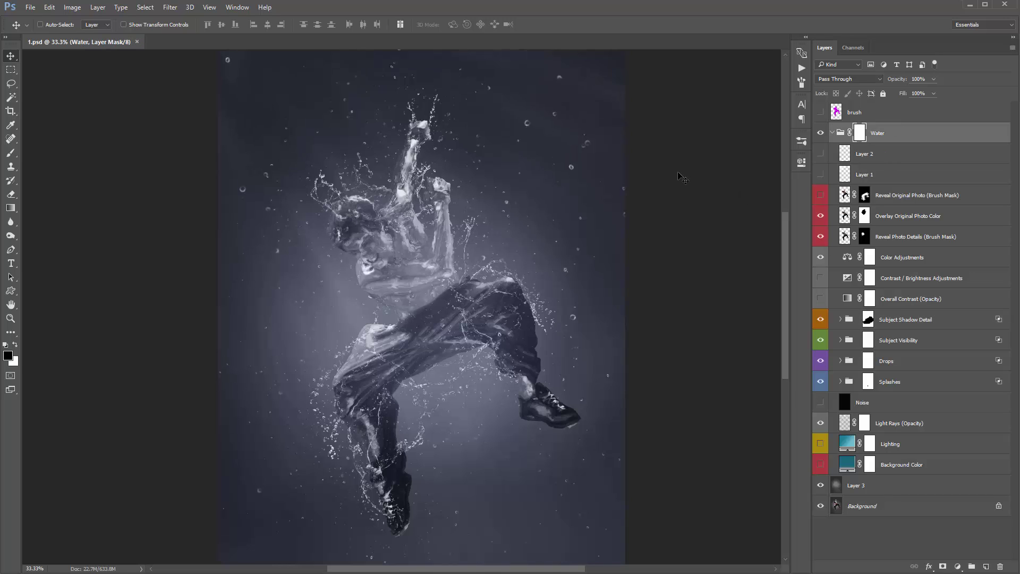
pyautogui.press('ctrl')
pyautogui.hotkey('ctrl', 'shift', 'alt', 'e')
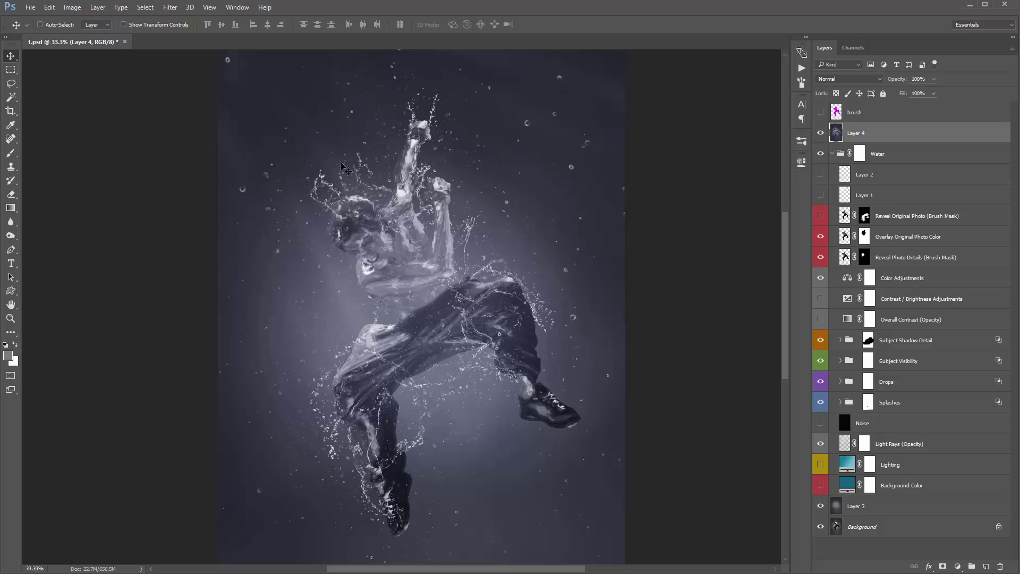
pyautogui.moveTo(402, 200); pyautogui.dragTo(574, 218)
pyautogui.hotkey('ctrl', 'z')
pyautogui.hotkey('ctrl', 'alt', 'z')
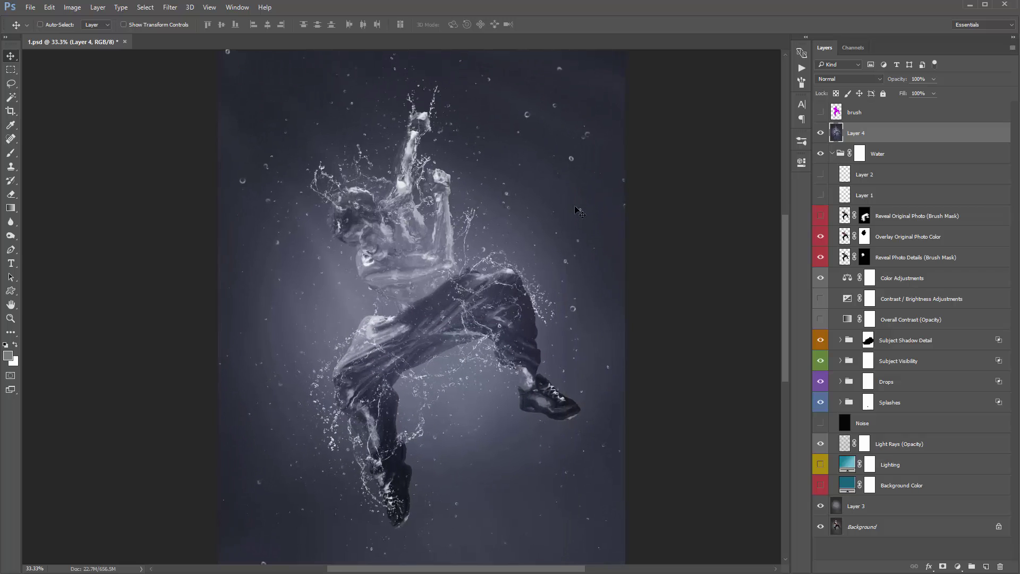
# Apply a High Pass filter with a 2.0-pixel radius to the merged layer and set its blend mode to Vivid Light.
pyautogui.click(170, 7)
pyautogui.moveTo(192, 237)
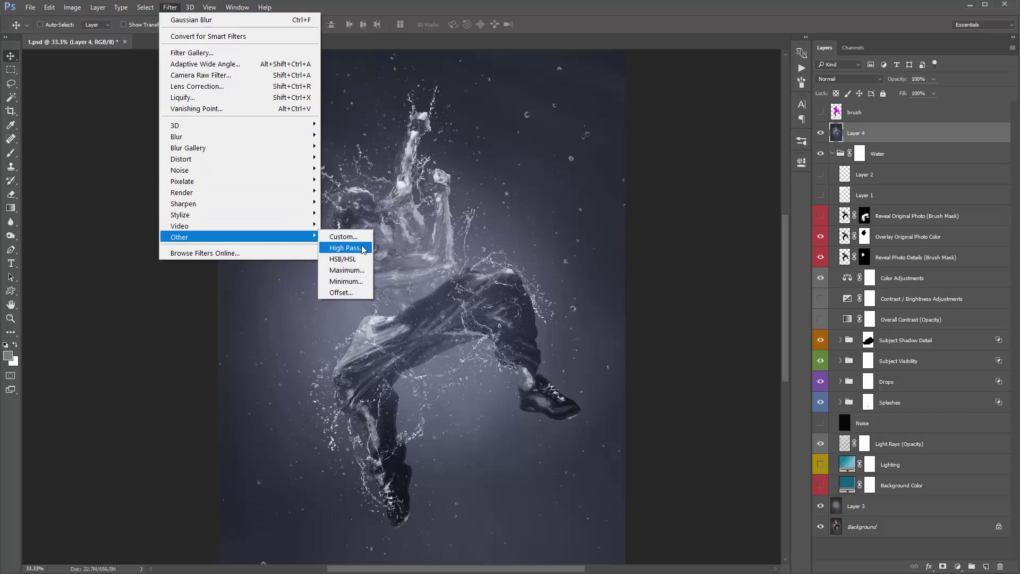
pyautogui.click(365, 251)
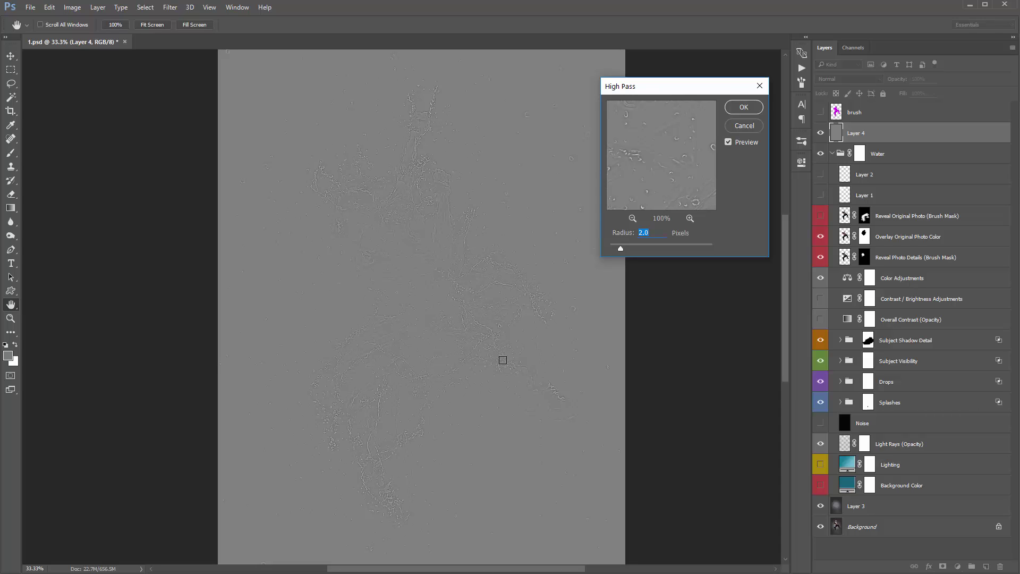
pyautogui.click(742, 107)
pyautogui.press('v')
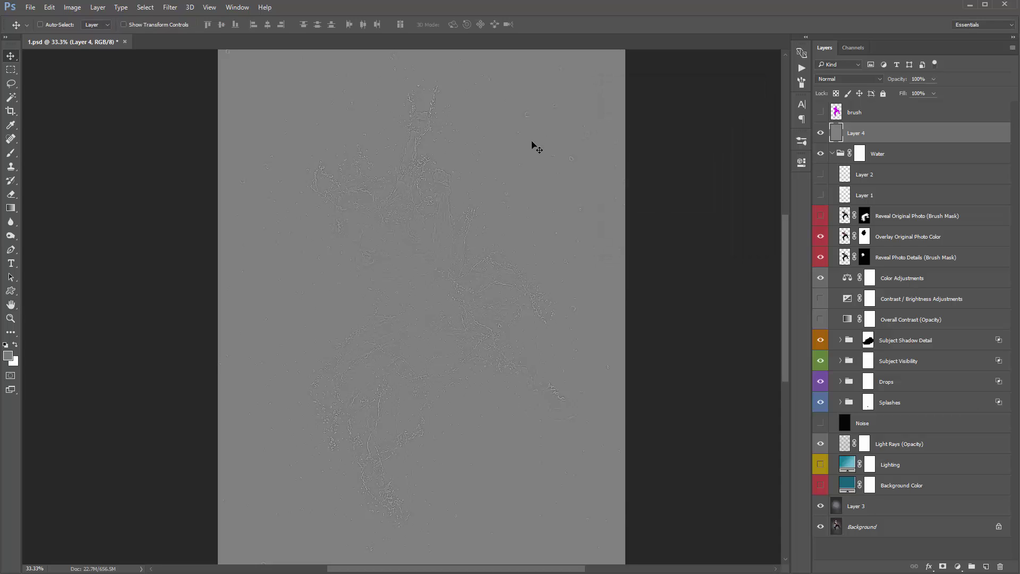
pyautogui.click(838, 78)
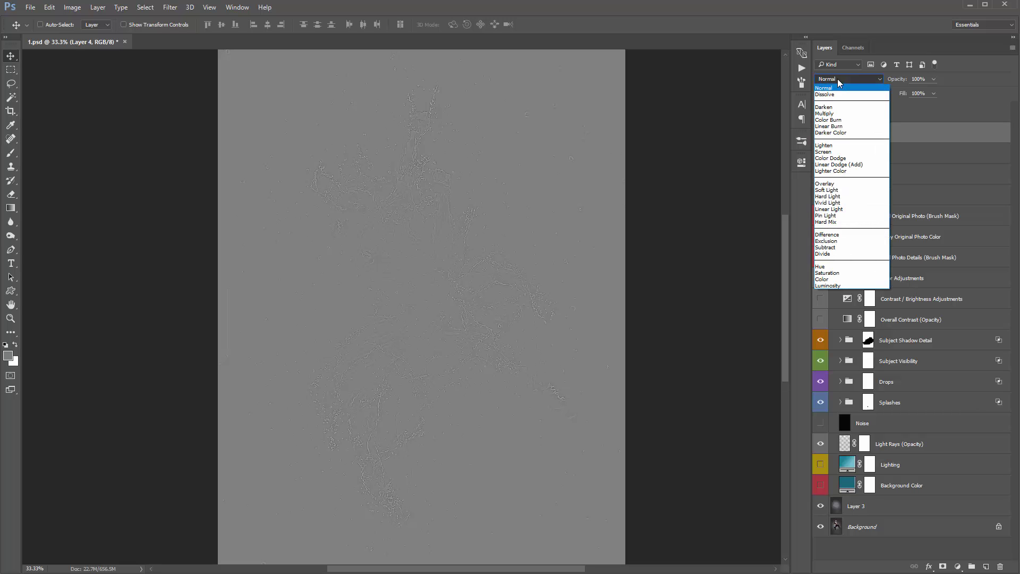
pyautogui.click(827, 203)
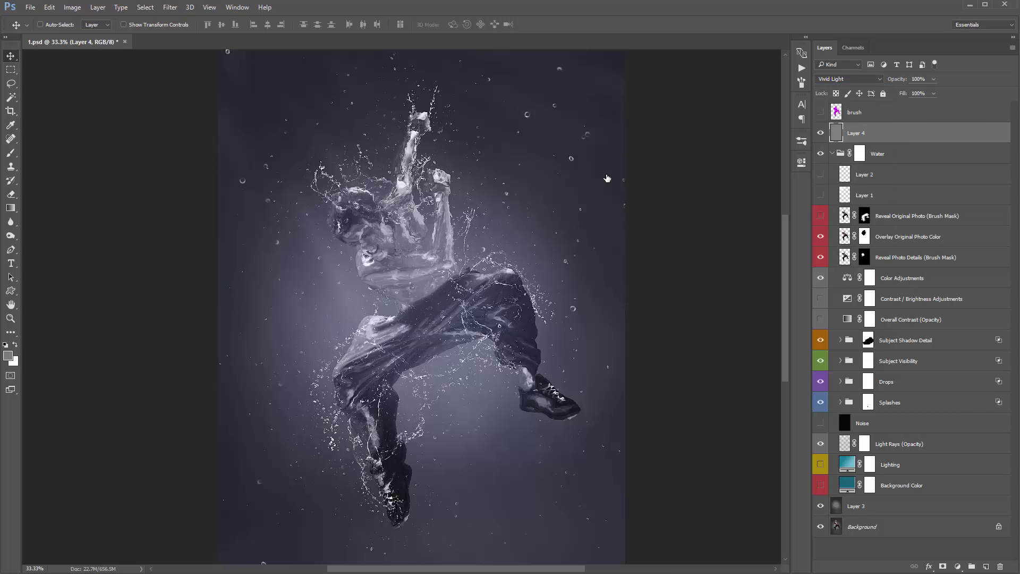
# Compare the image with and without the High Pass sharpening layer, and set that layer's opacity to 50%.
pyautogui.click(820, 134)
pyautogui.click(820, 134)
pyautogui.click(820, 133)
pyautogui.click(819, 135)
pyautogui.click(819, 135)
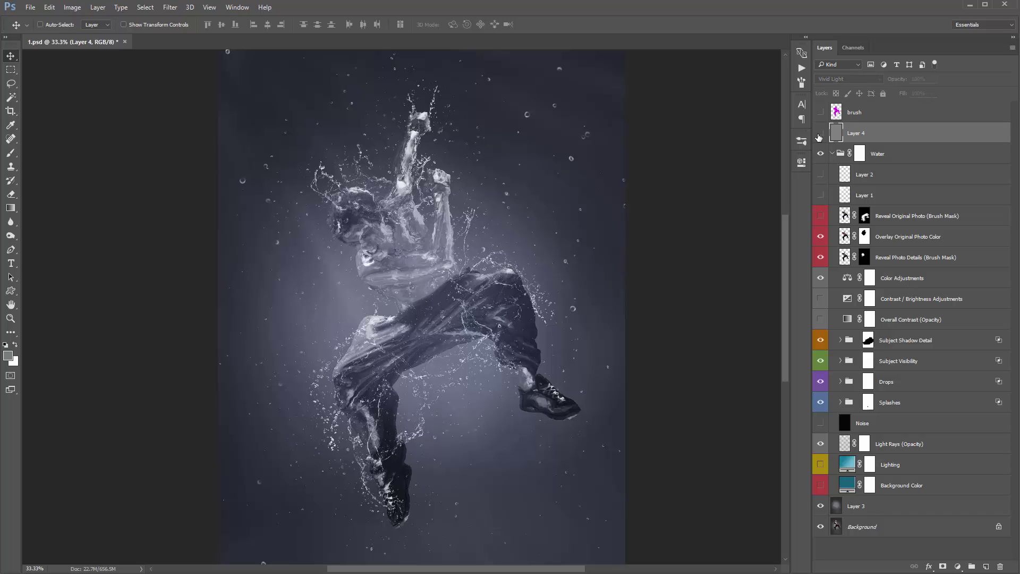
pyautogui.click(819, 135)
pyautogui.click(819, 135)
pyautogui.click(819, 135)
pyautogui.click(819, 135)
pyautogui.click(819, 135)
pyautogui.click(819, 135)
pyautogui.click(819, 135)
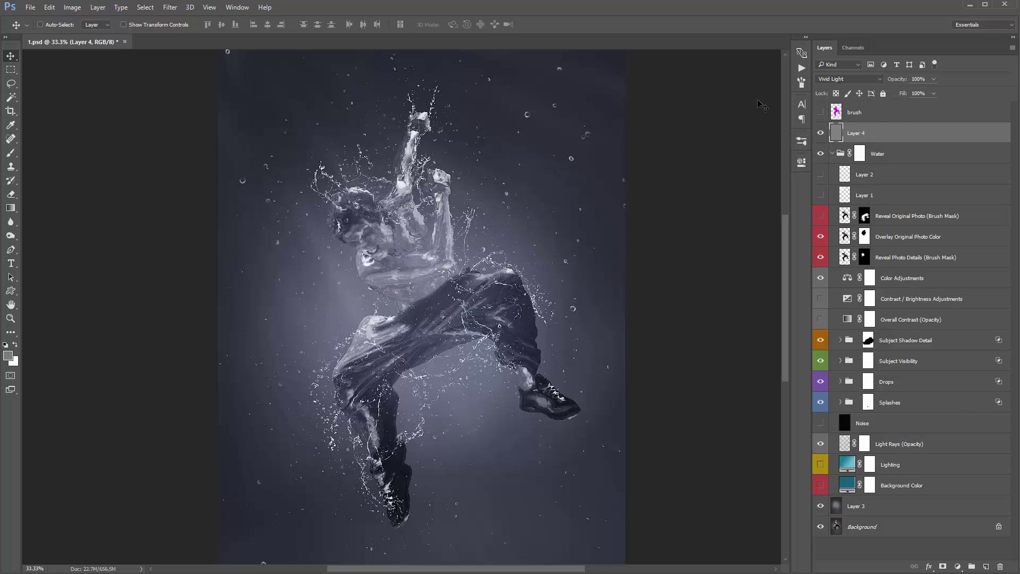
pyautogui.press('5')
# Add a Selective Color adjustment above Color Adjustments and set the Neutrals to cyan +6 and magenta -5.
pyautogui.click(898, 277)
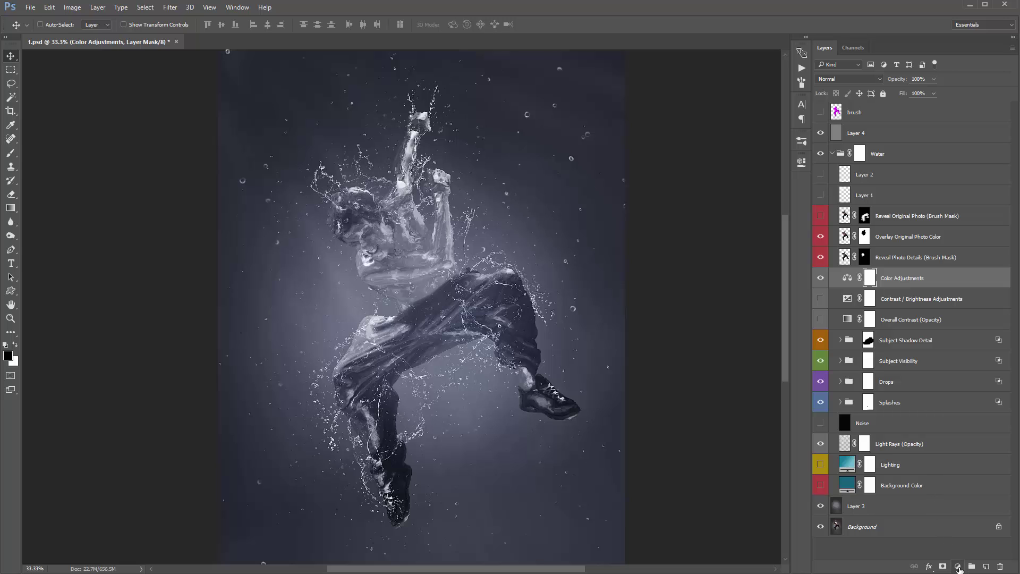
pyautogui.click(958, 567)
pyautogui.click(986, 565)
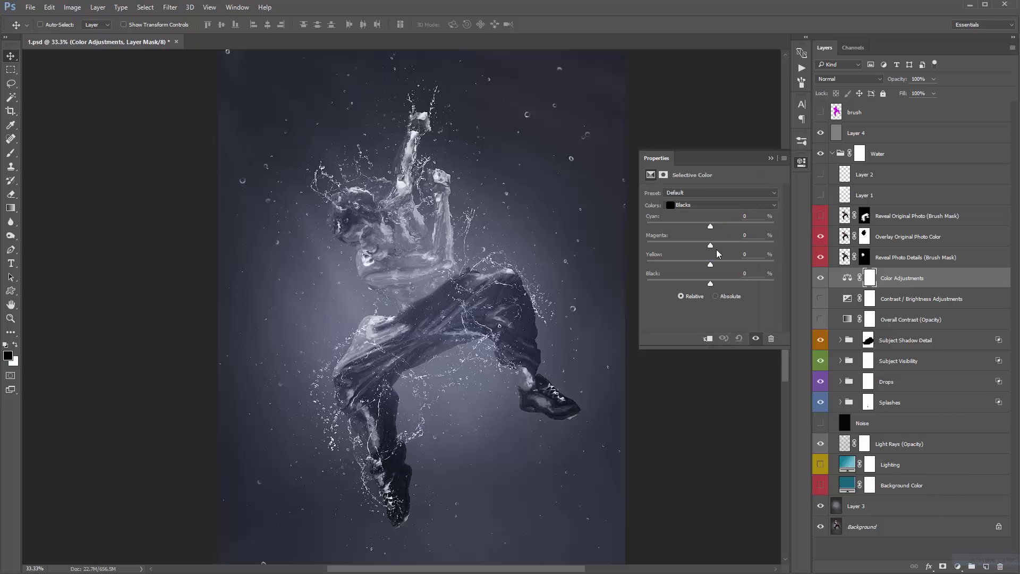
pyautogui.click(691, 205)
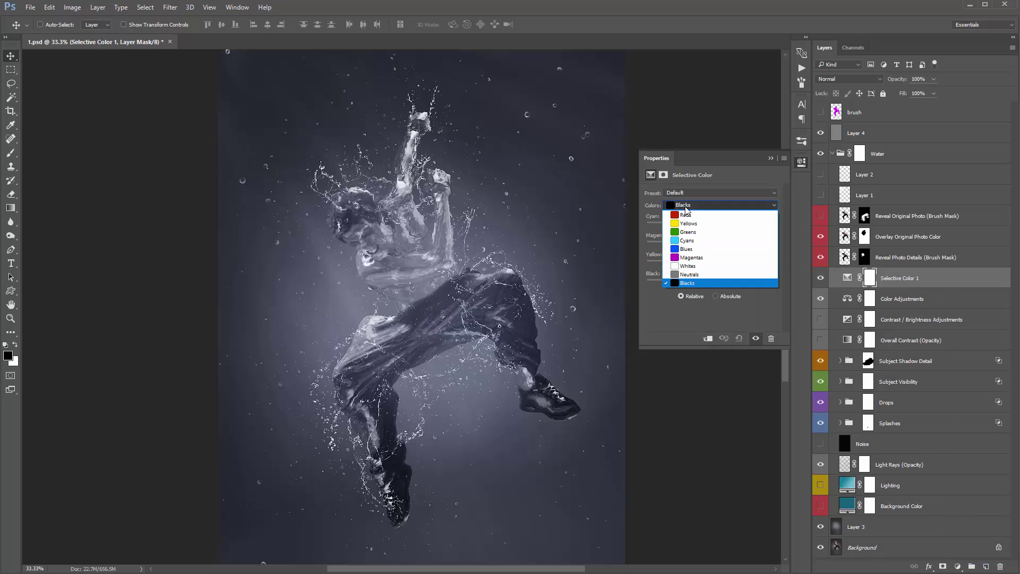
pyautogui.click(707, 275)
pyautogui.moveTo(711, 226); pyautogui.dragTo(713, 228)
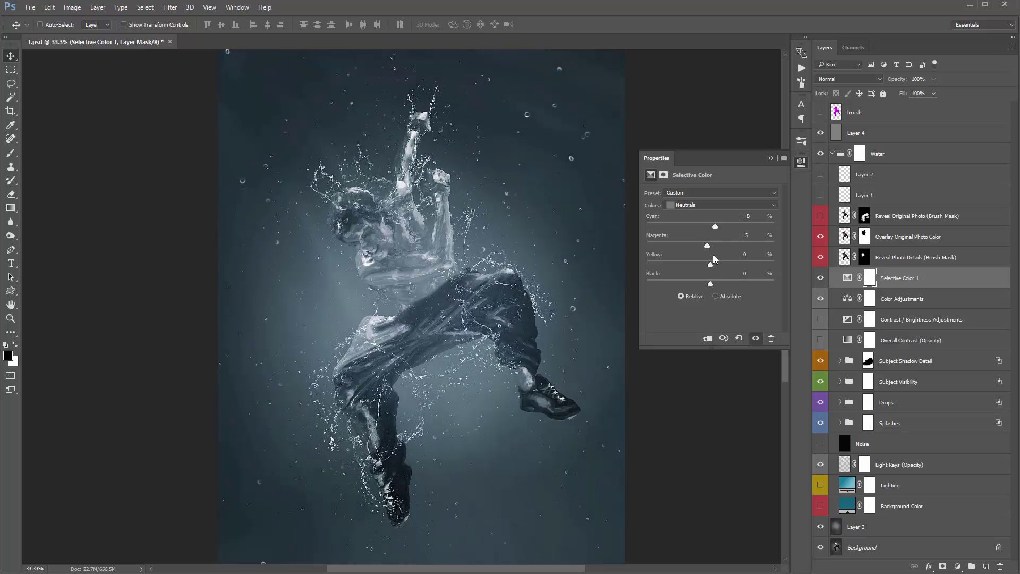
pyautogui.moveTo(713, 264); pyautogui.dragTo(709, 265)
# Adjust the cyan and magenta of the Whites in the Selective Color adjustment.
pyautogui.click(695, 207)
pyautogui.click(709, 264)
pyautogui.moveTo(711, 226); pyautogui.dragTo(714, 226)
pyautogui.moveTo(706, 242); pyautogui.dragTo(713, 243)
pyautogui.click(768, 159)
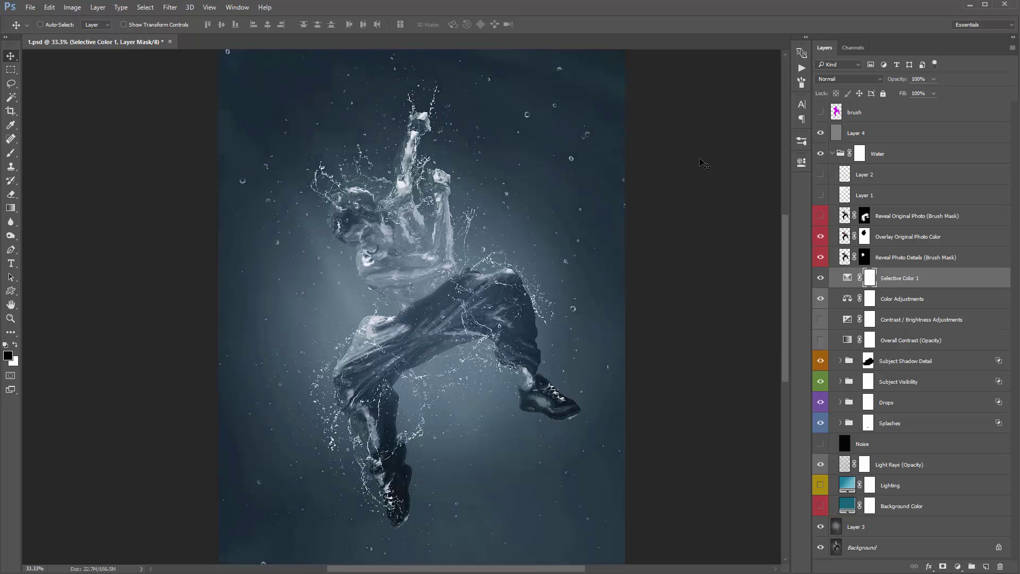
# Move the backdrop Layer 3 into the Water group as its lowest layer, beneath Background Color.
pyautogui.click(841, 155)
pyautogui.click(833, 154)
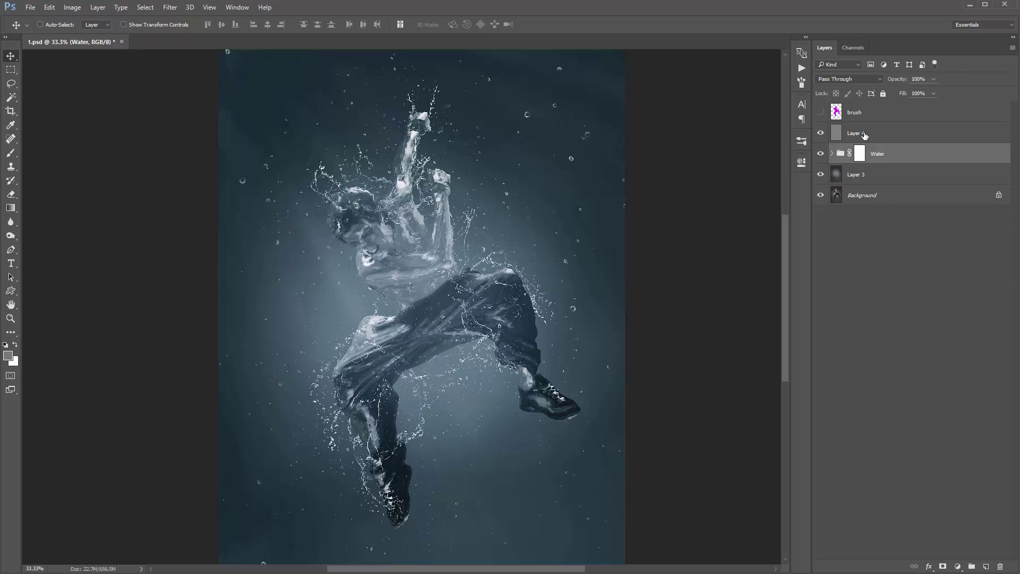
pyautogui.click(832, 154)
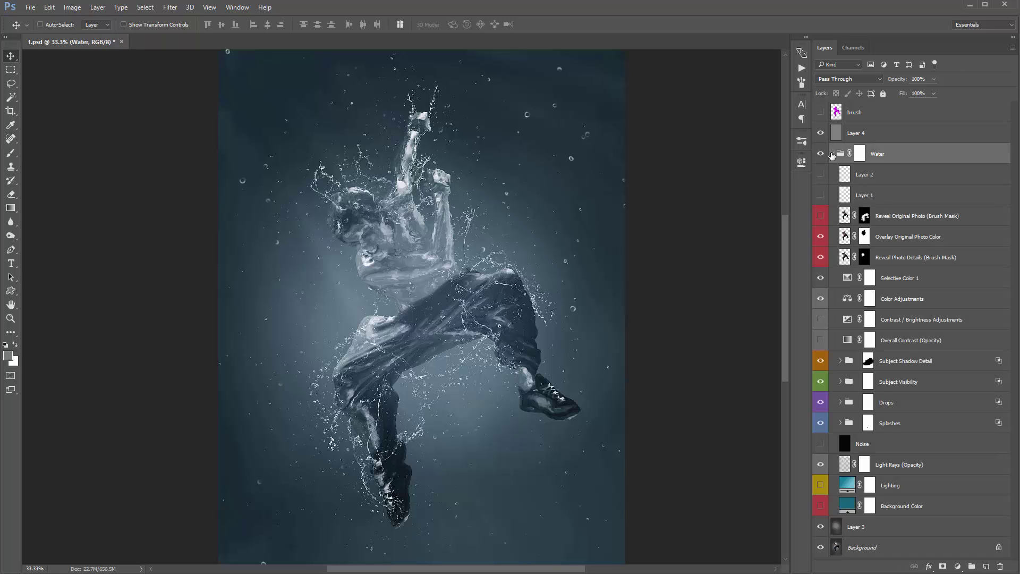
pyautogui.click(877, 526)
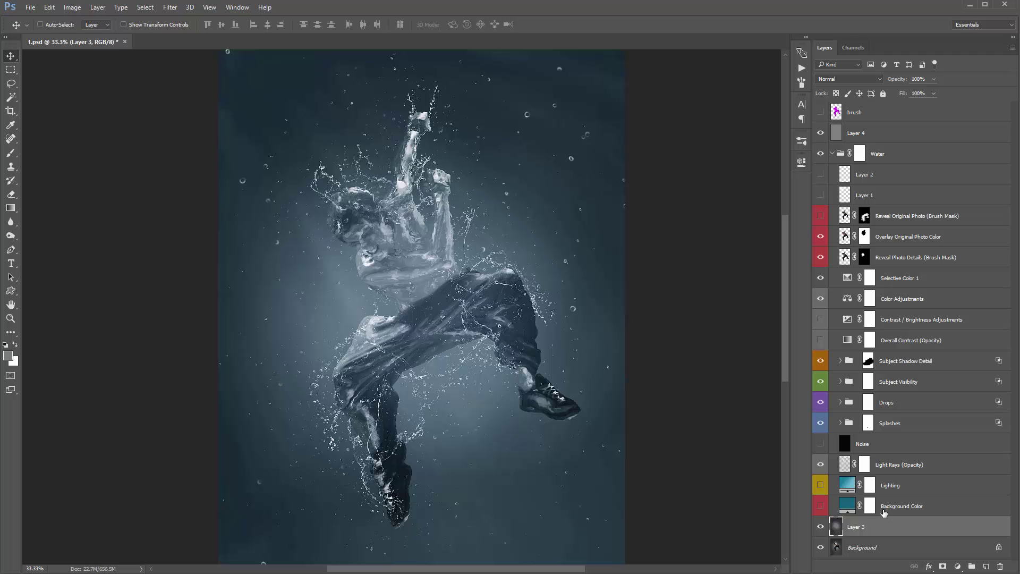
pyautogui.press('ctrl')
pyautogui.hotkey('ctrl', ']')
pyautogui.hotkey('ctrl', ']')
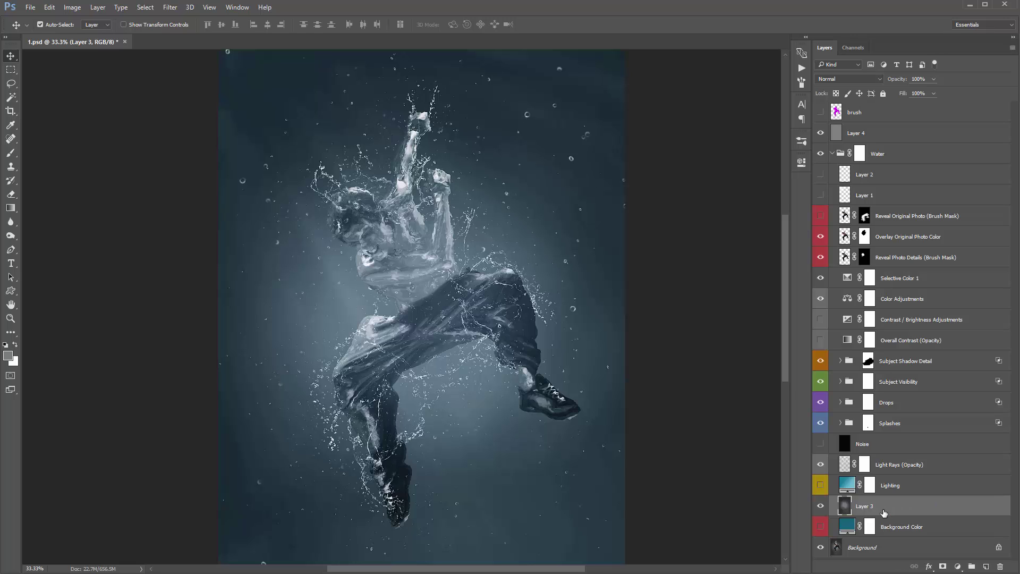
pyautogui.hotkey('ctrl', '[')
pyautogui.hotkey('ctrl', ']')
pyautogui.hotkey('ctrl', '[')
pyautogui.hotkey('ctrl', ']')
pyautogui.hotkey('ctrl', '[')
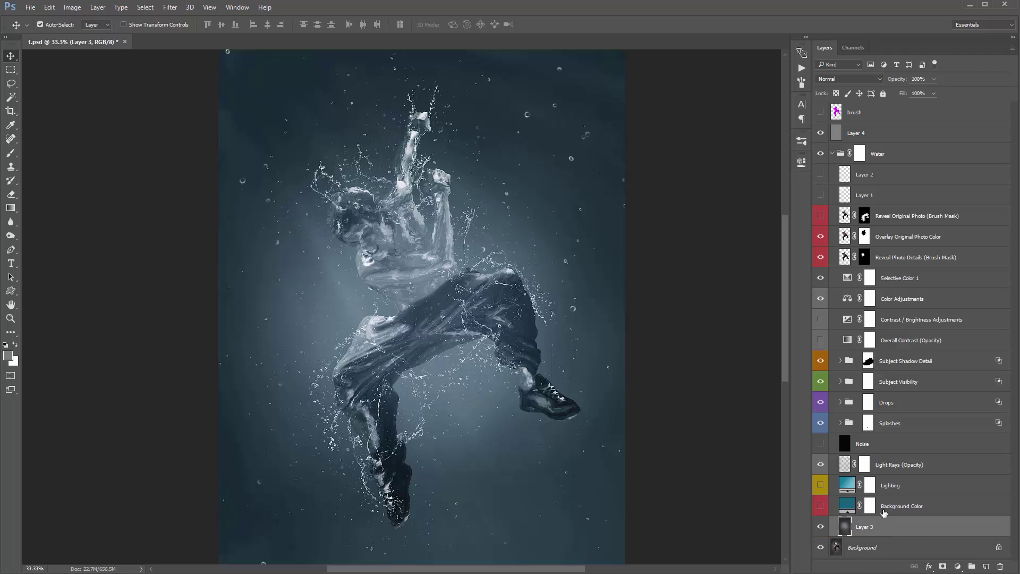
pyautogui.hotkey('ctrl', ']')
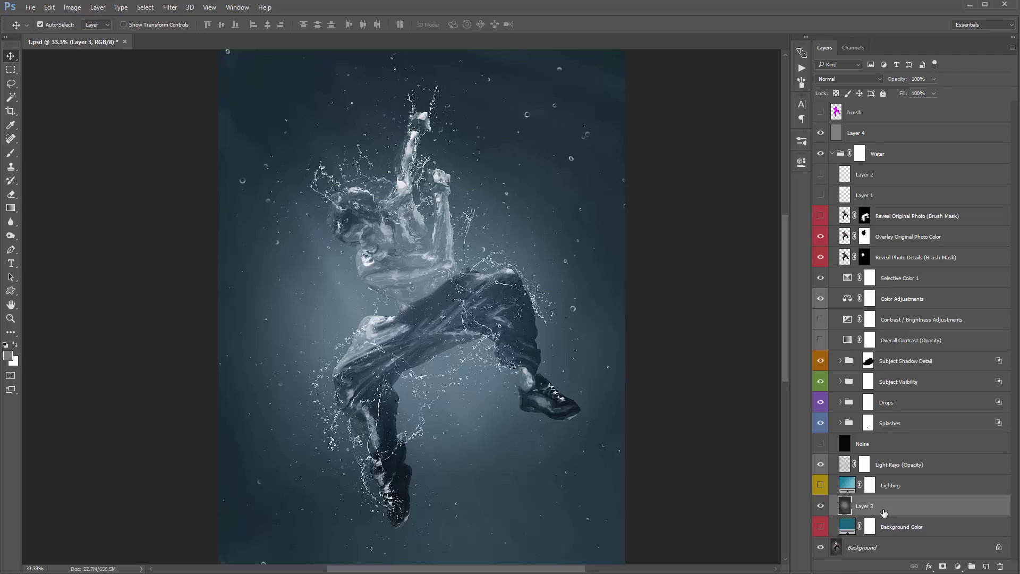
pyautogui.hotkey('ctrl', '[')
pyautogui.hotkey('ctrl', ']')
pyautogui.hotkey('ctrl', '[')
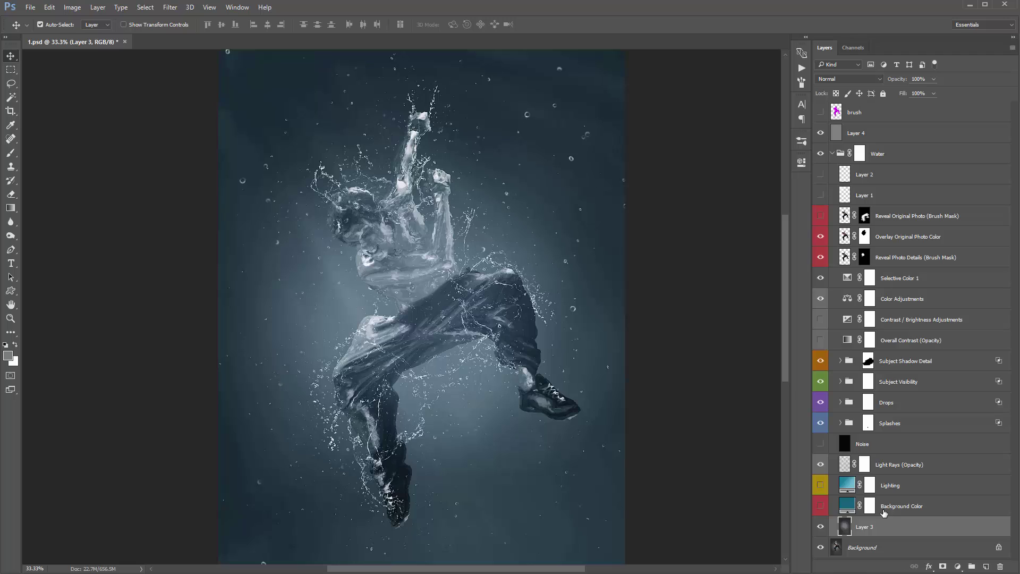
pyautogui.hotkey('ctrl', ']')
pyautogui.hotkey('ctrl', ']')
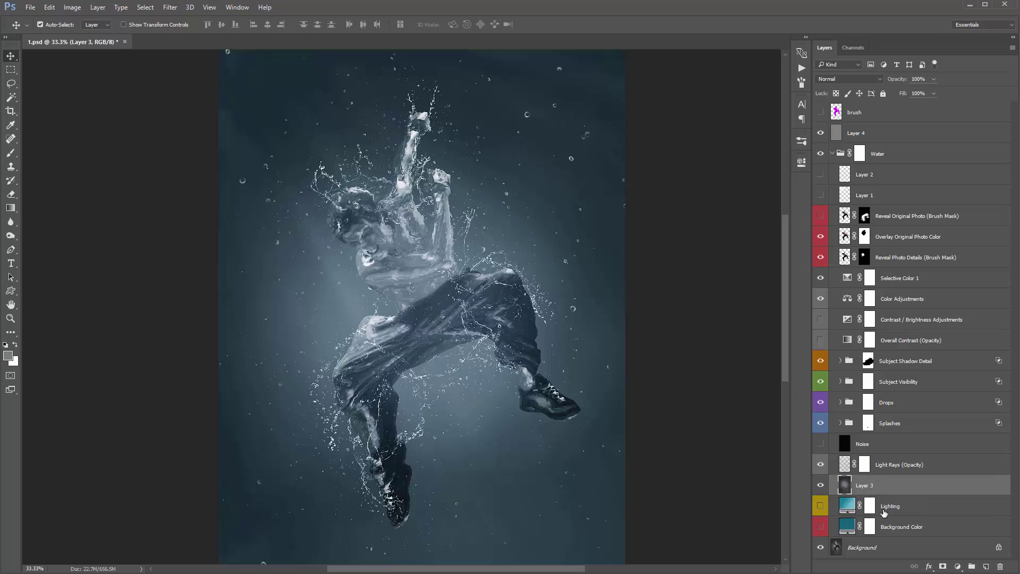
pyautogui.hotkey('ctrl', '[')
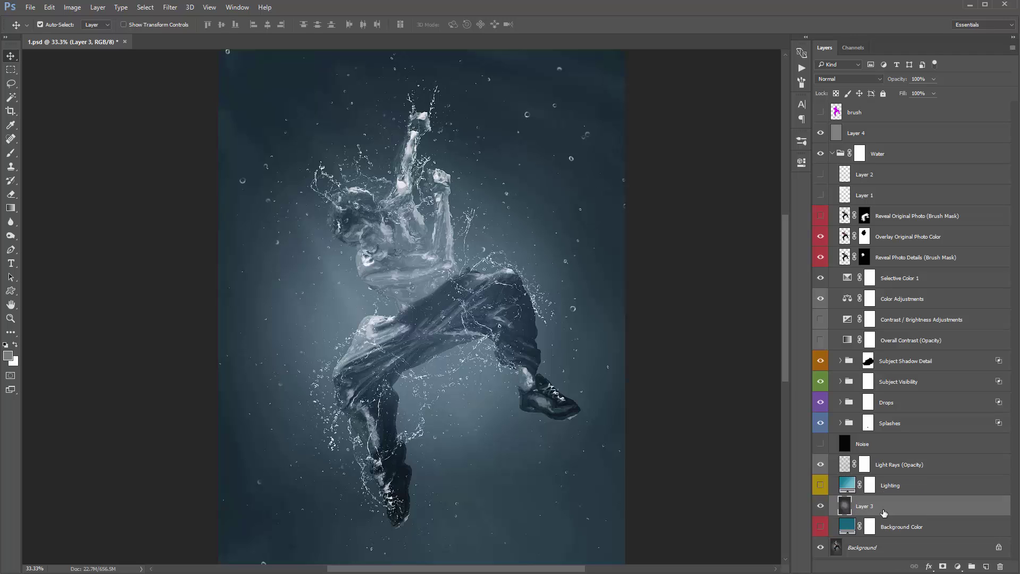
pyautogui.hotkey('ctrl', '[')
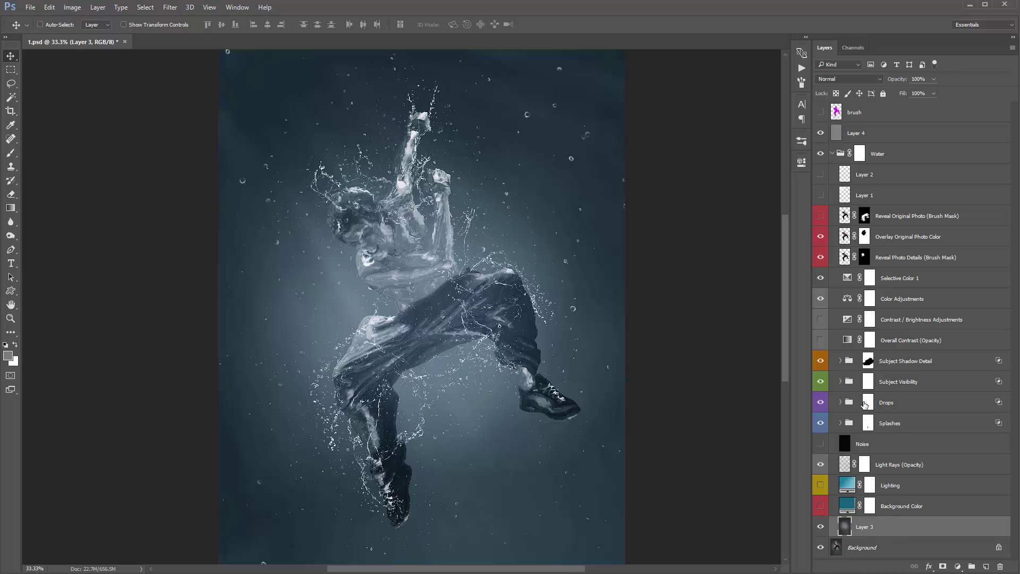
# Move the High Pass sharpening layer into the Water group and collapse the group.
pyautogui.click(873, 154)
pyautogui.click(869, 135)
pyautogui.moveTo(890, 152); pyautogui.dragTo(895, 161)
pyautogui.click(877, 137)
pyautogui.click(833, 134)
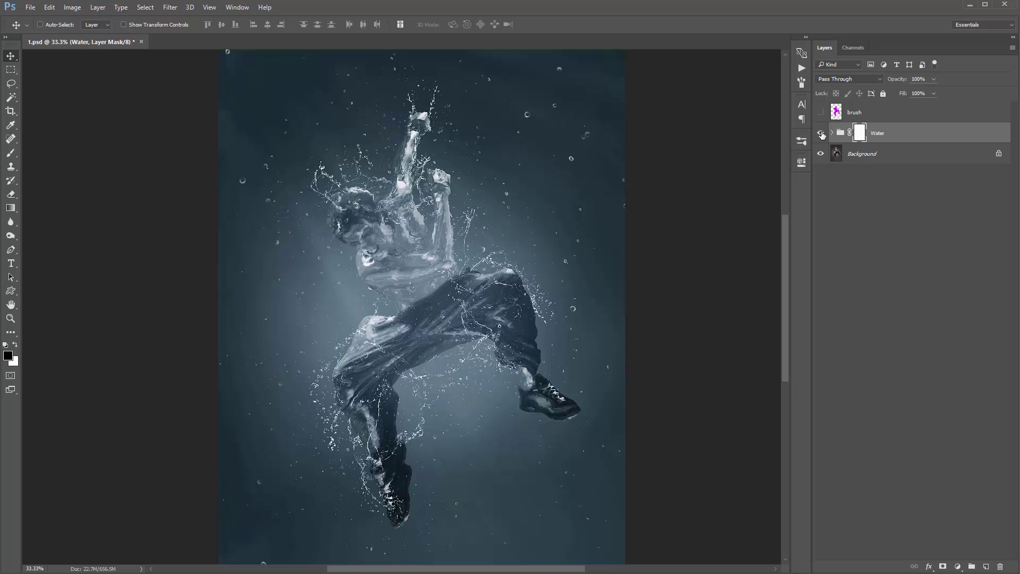
# Compare the jumping dancer image with and without the Water group's effect.
pyautogui.click(821, 134)
pyautogui.hotkey('ctrl', '-')
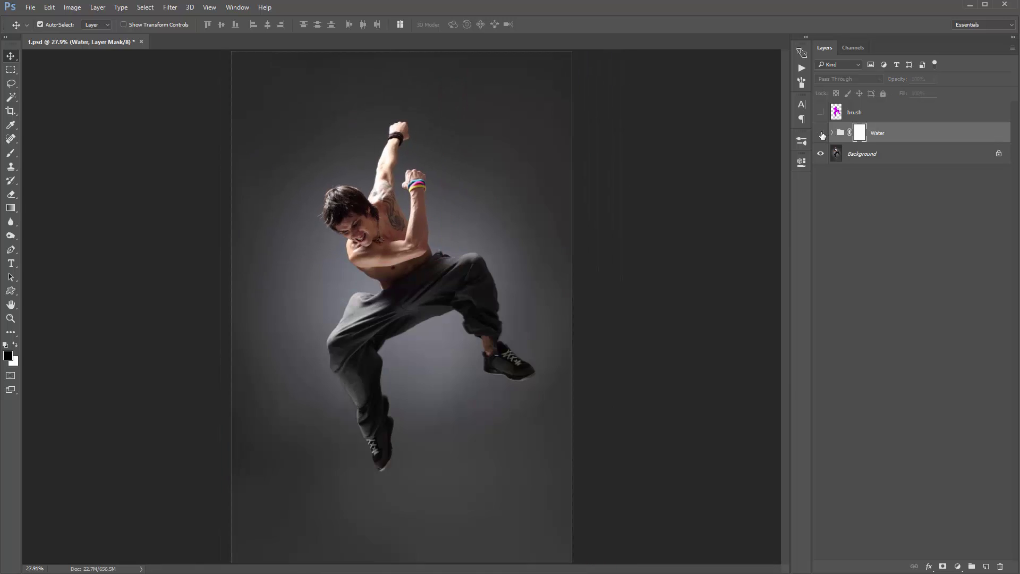
pyautogui.click(821, 134)
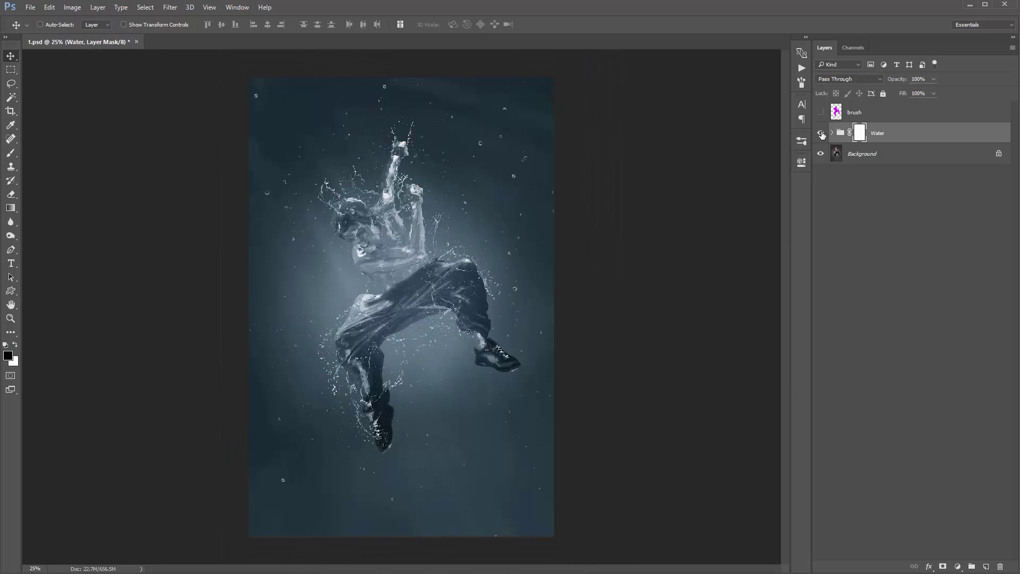
pyautogui.click(821, 134)
pyautogui.click(821, 134)
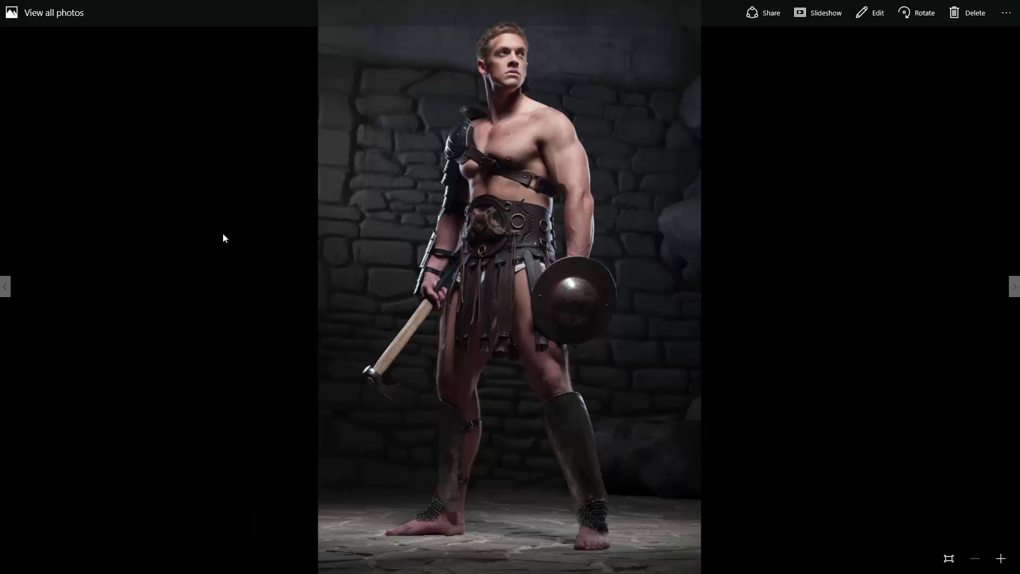
# View the original warrior photo and its two water-effect versions in the photo viewer, and close the viewer.
pyautogui.press('Right')
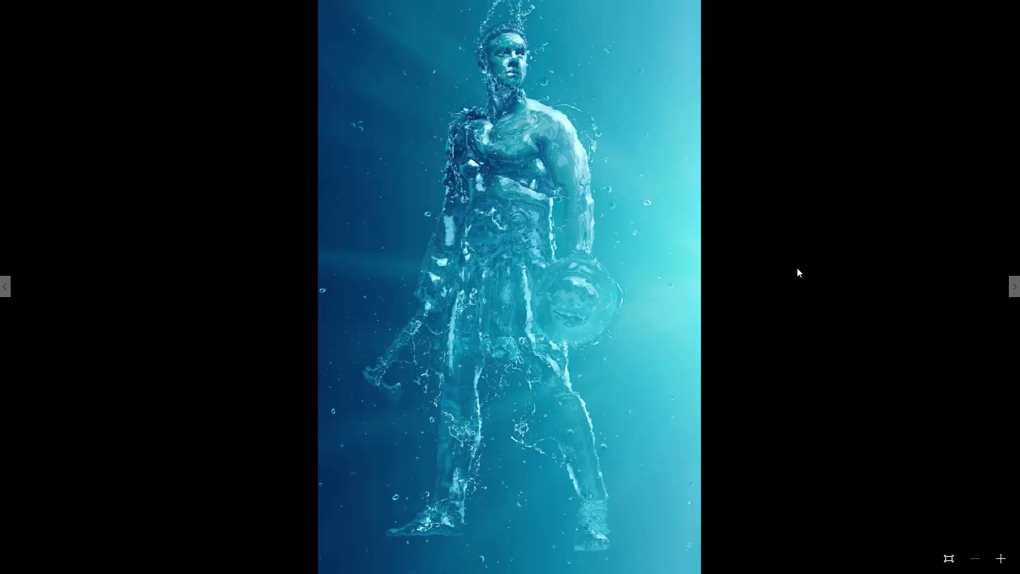
pyautogui.press('Right')
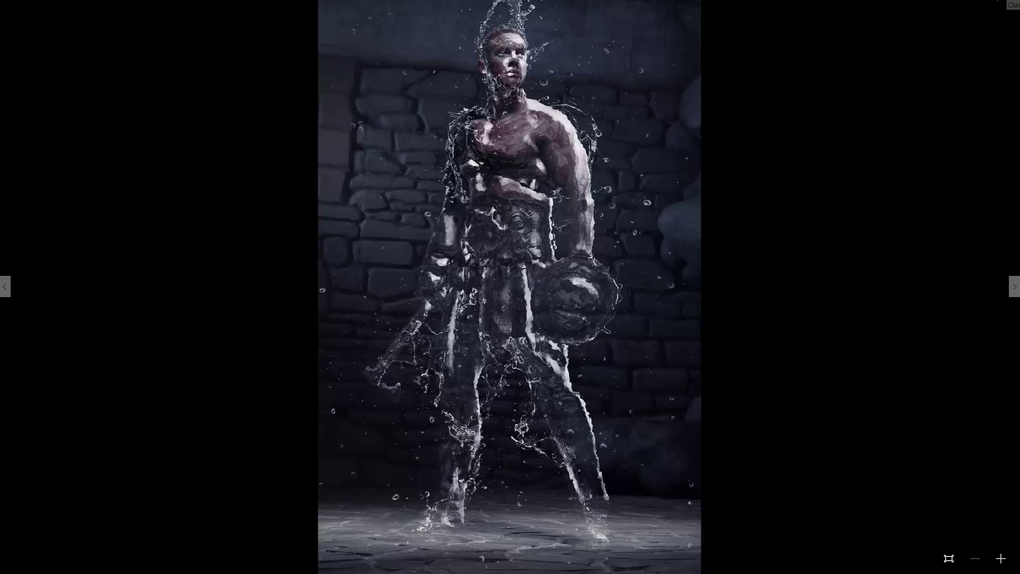
pyautogui.click(1004, 5)
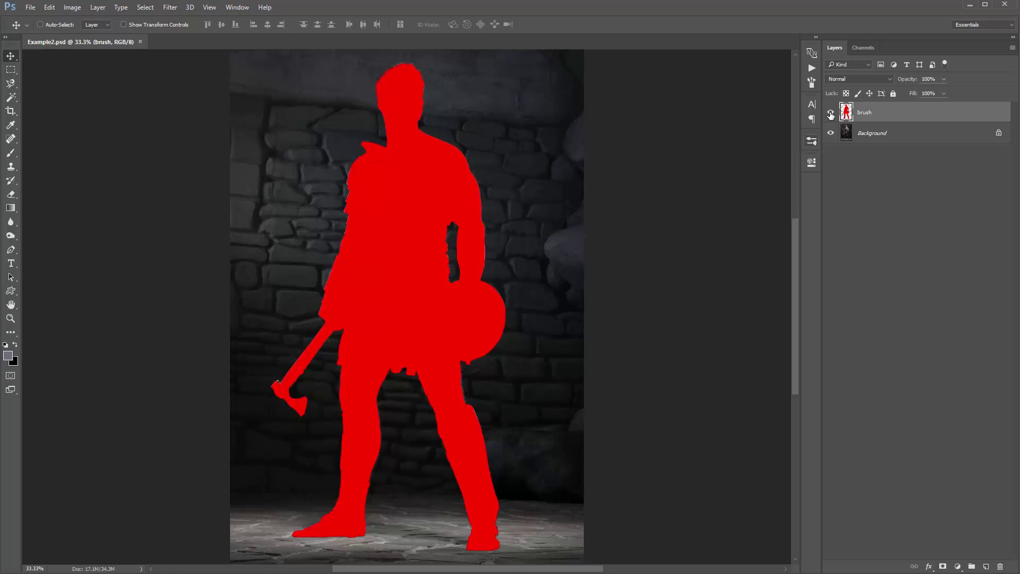
# Check the warrior photo beneath the red brush layer and set the Brush tool's opacity to 100%.
pyautogui.click(831, 113)
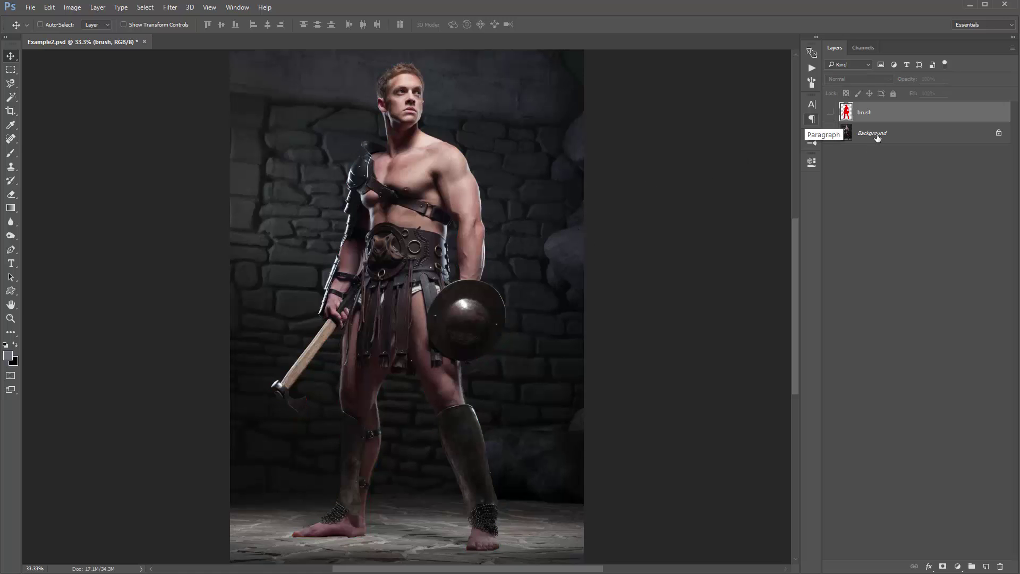
pyautogui.click(831, 113)
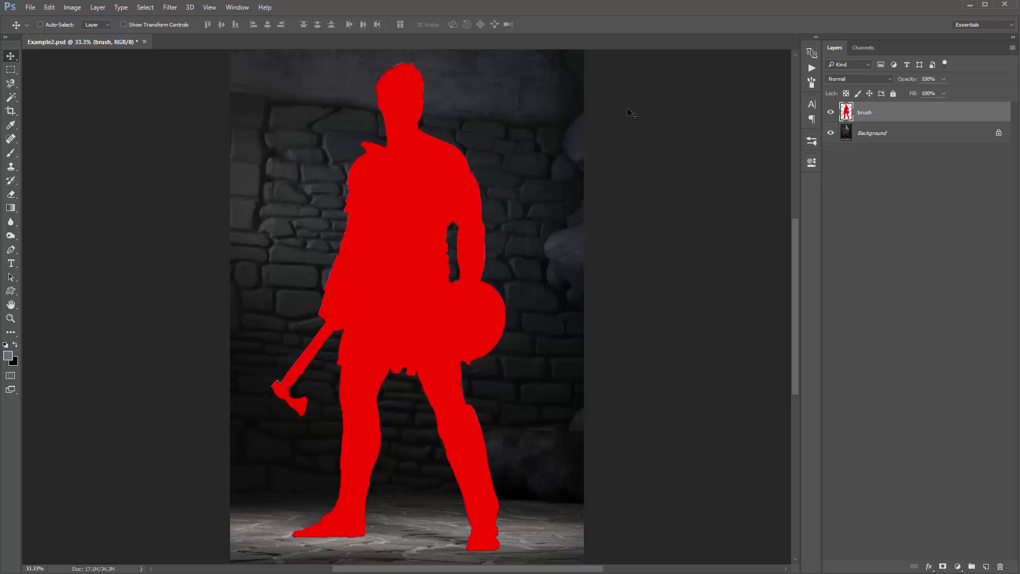
pyautogui.press('b')
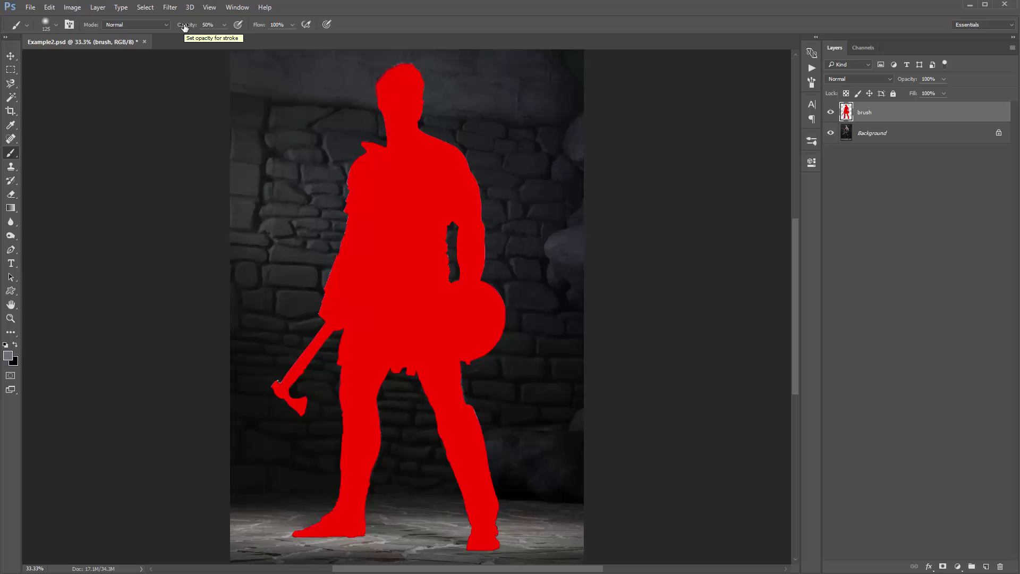
pyautogui.moveTo(185, 28); pyautogui.dragTo(483, 50)
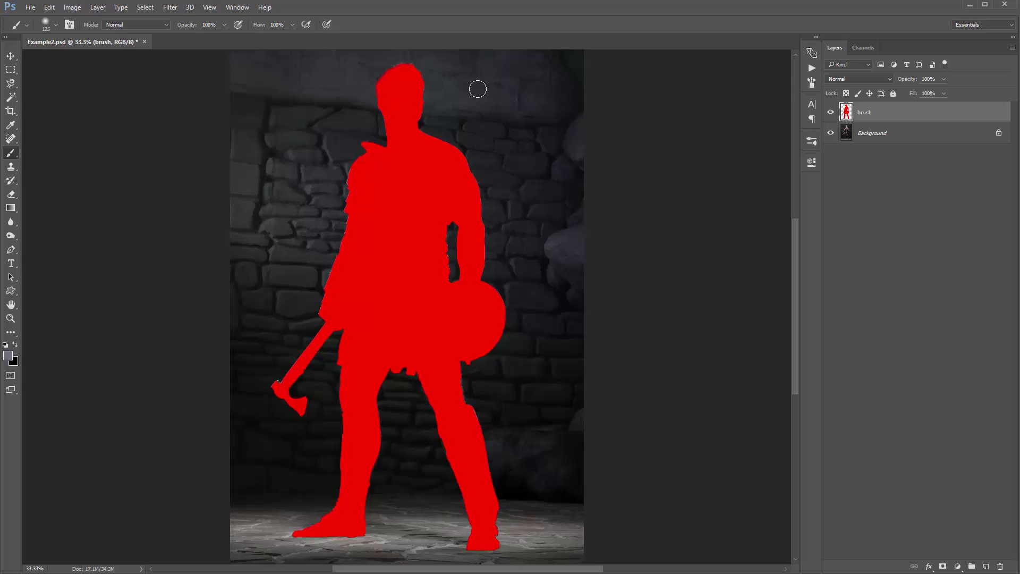
# Run the Water (Spash Set 2) action and continue past its message to the splash placement.
pyautogui.press('v')
pyautogui.click(807, 66)
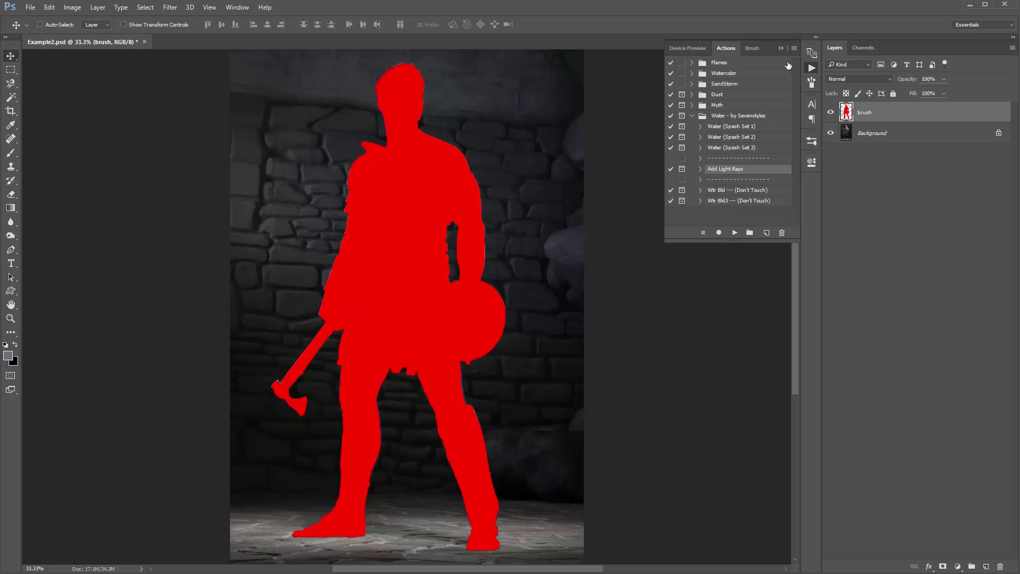
pyautogui.click(738, 138)
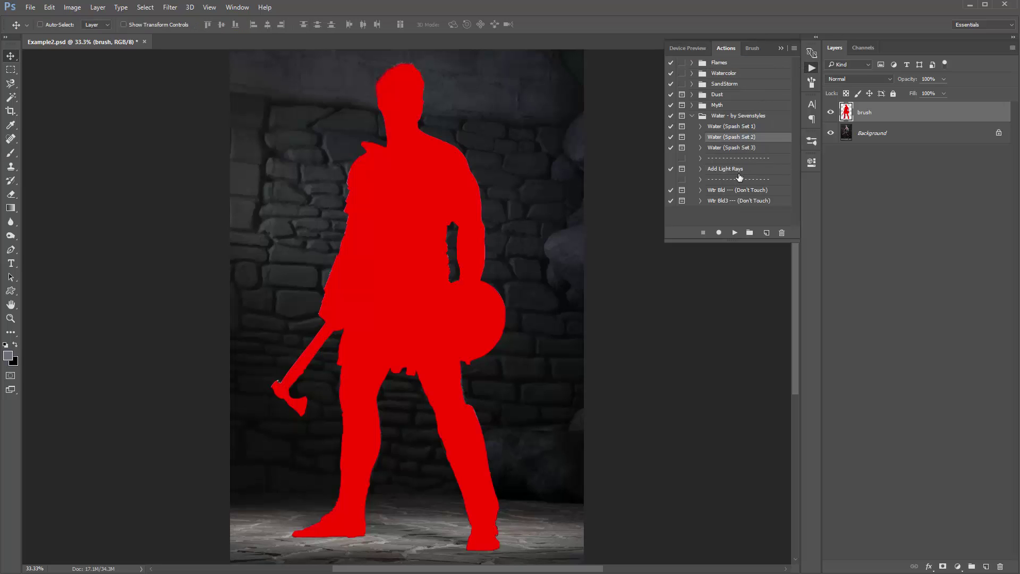
pyautogui.click(735, 232)
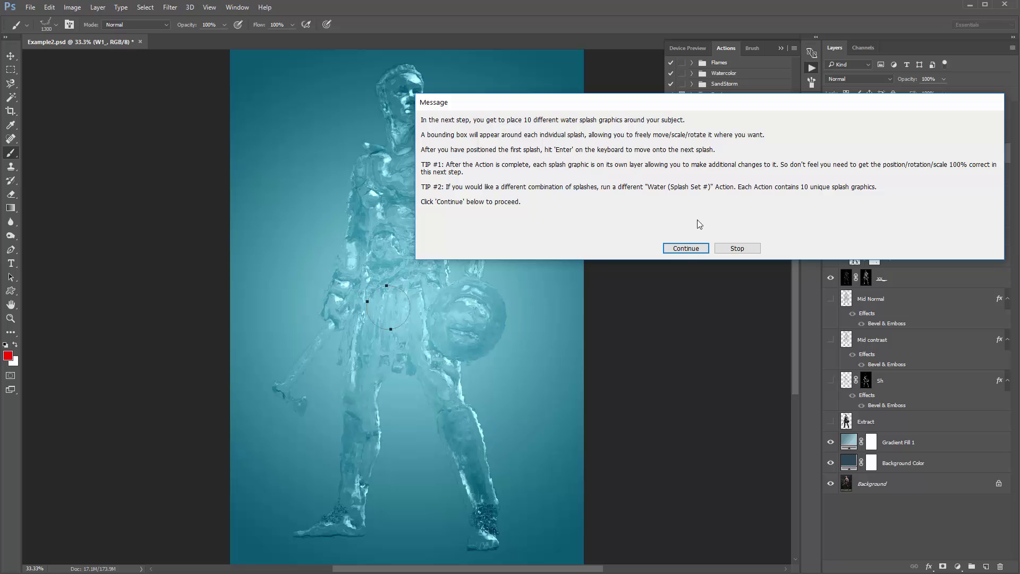
pyautogui.click(685, 248)
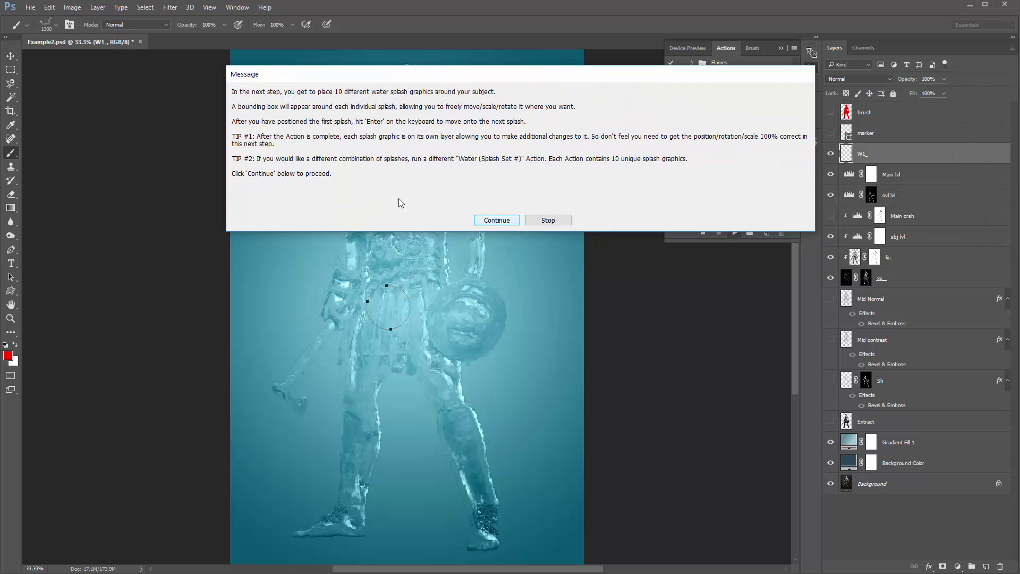
pyautogui.press('Return')
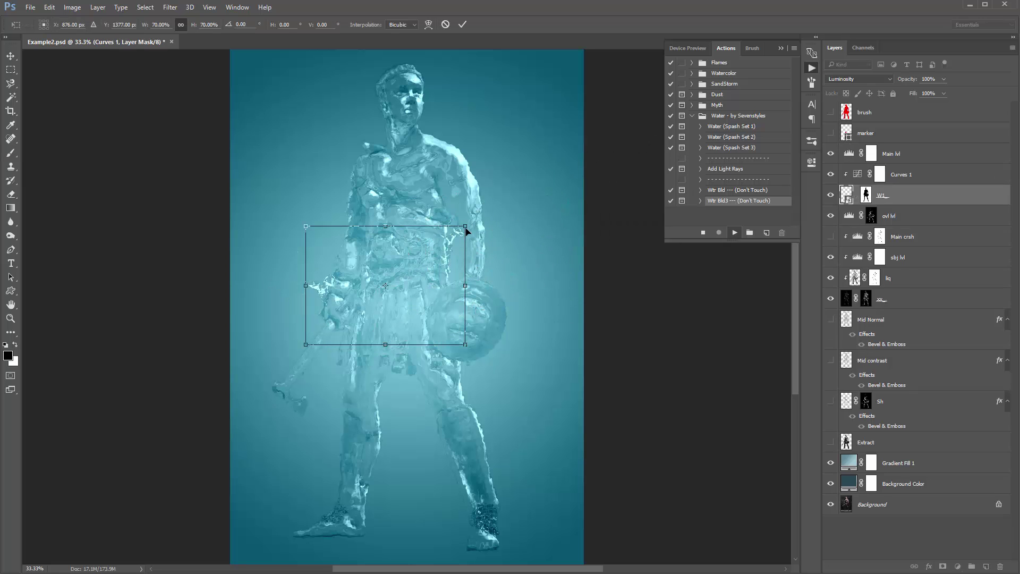
# Place the first splash at about 44% scale around the shield and the second on the shield-side shoulder.
pyautogui.moveTo(459, 231); pyautogui.dragTo(351, 230)
pyautogui.moveTo(361, 257); pyautogui.dragTo(513, 328)
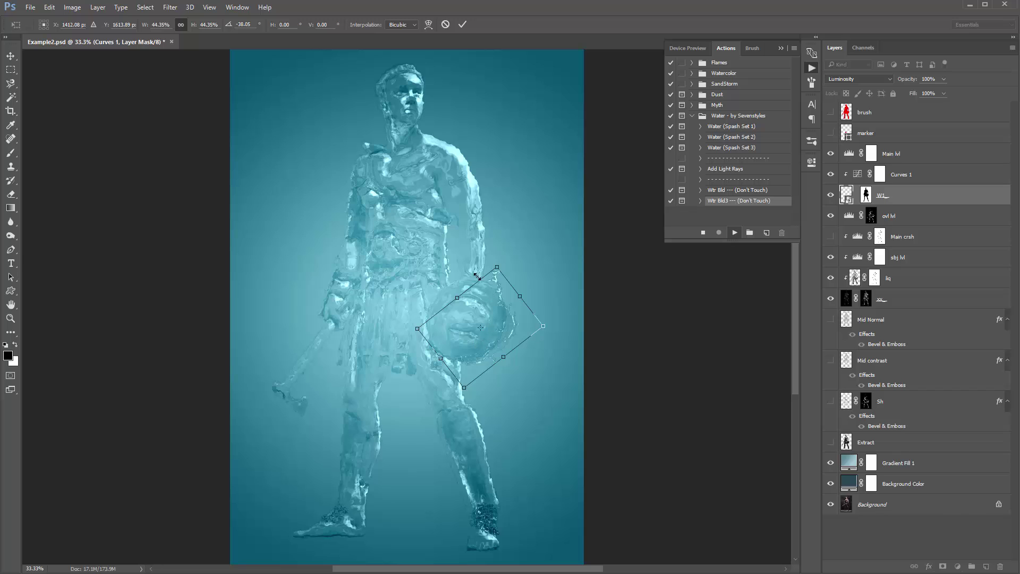
pyautogui.moveTo(499, 264); pyautogui.dragTo(496, 266)
pyautogui.press('Return')
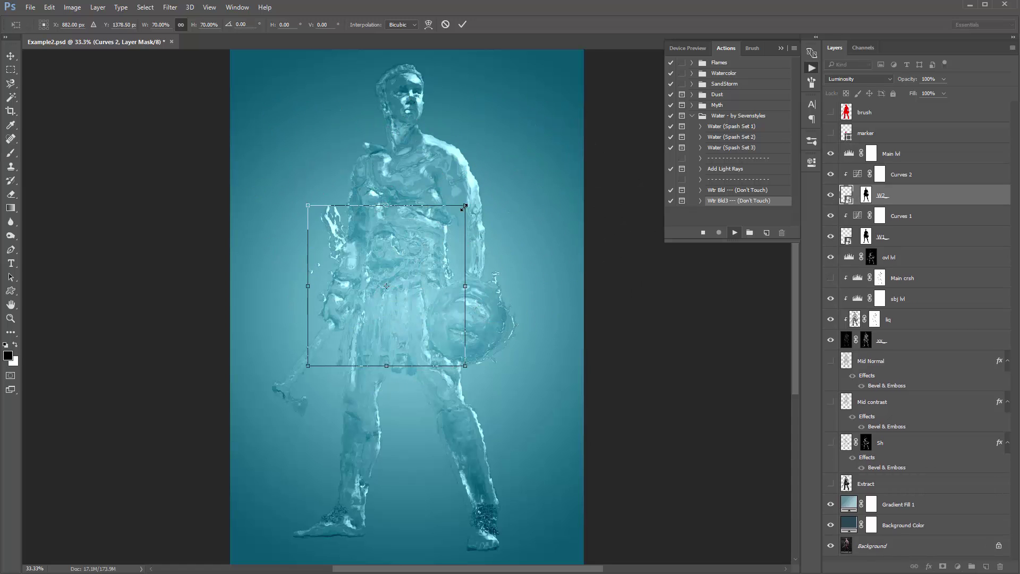
pyautogui.moveTo(464, 206)
pyautogui.mouseDown()
pyautogui.moveTo(415, 259)
pyautogui.moveTo(468, 160)
pyautogui.moveTo(499, 125)
pyautogui.moveTo(480, 156)
pyautogui.mouseUp()
pyautogui.press('Return')
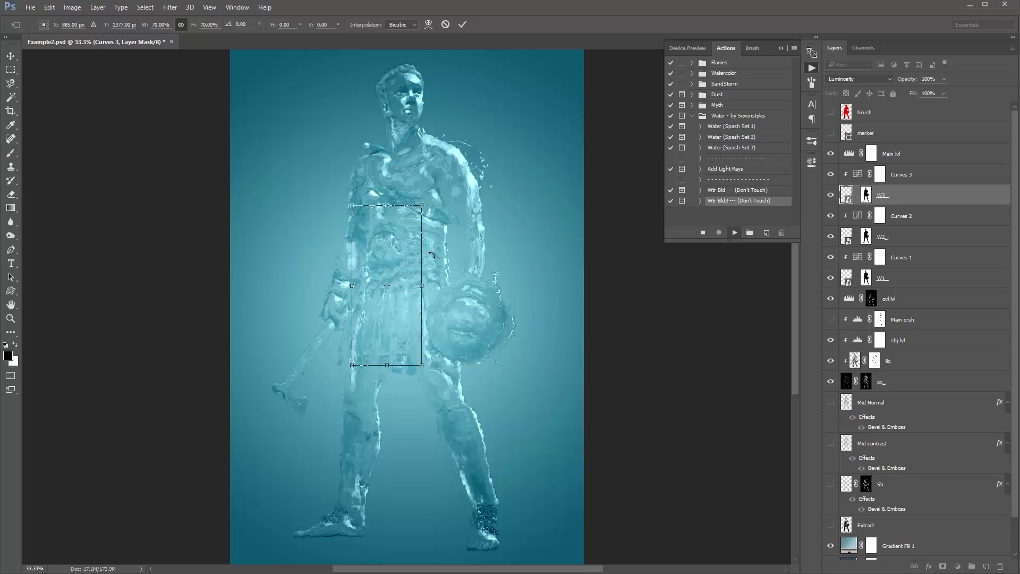
# Scale the third splash to about 60% and rotate it into place between the hammer and the adjacent leg.
pyautogui.moveTo(422, 207); pyautogui.dragTo(411, 228)
pyautogui.moveTo(390, 266); pyautogui.dragTo(431, 342)
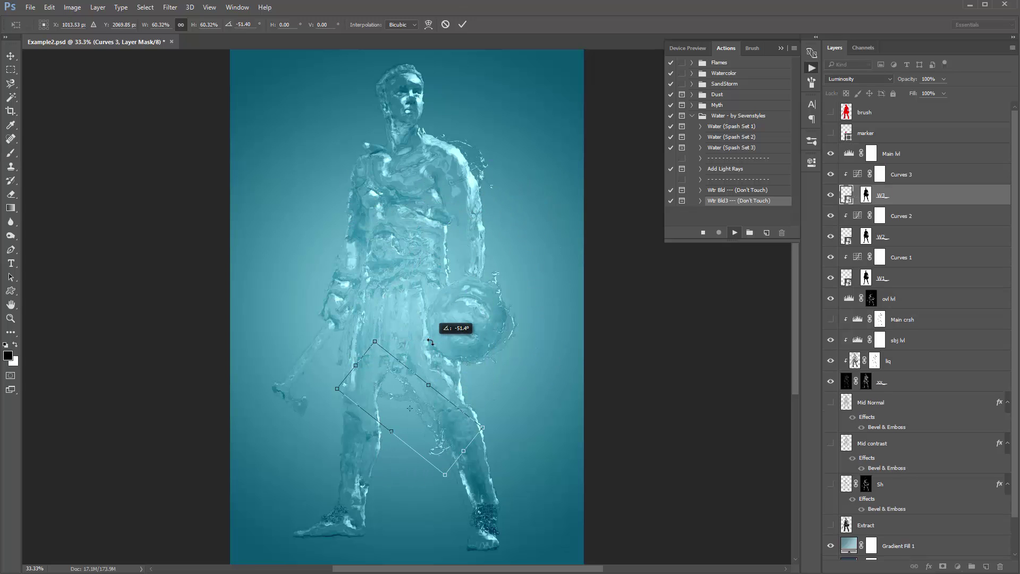
pyautogui.moveTo(426, 402); pyautogui.dragTo(365, 361)
pyautogui.moveTo(402, 328); pyautogui.dragTo(407, 381)
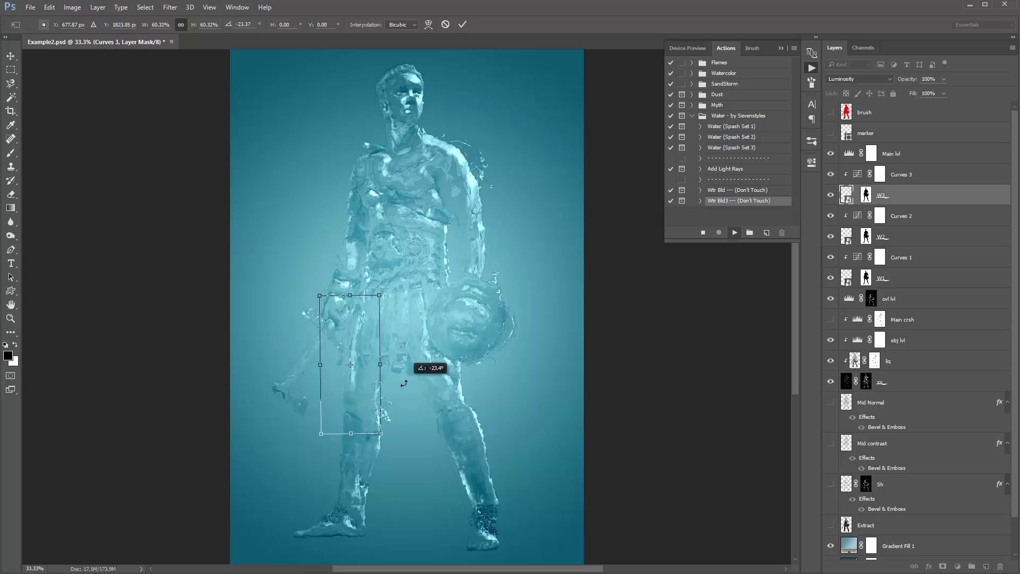
pyautogui.moveTo(355, 404); pyautogui.dragTo(340, 424)
pyautogui.moveTo(380, 324); pyautogui.dragTo(285, 436)
pyautogui.moveTo(342, 411); pyautogui.dragTo(354, 391)
pyautogui.press('Return')
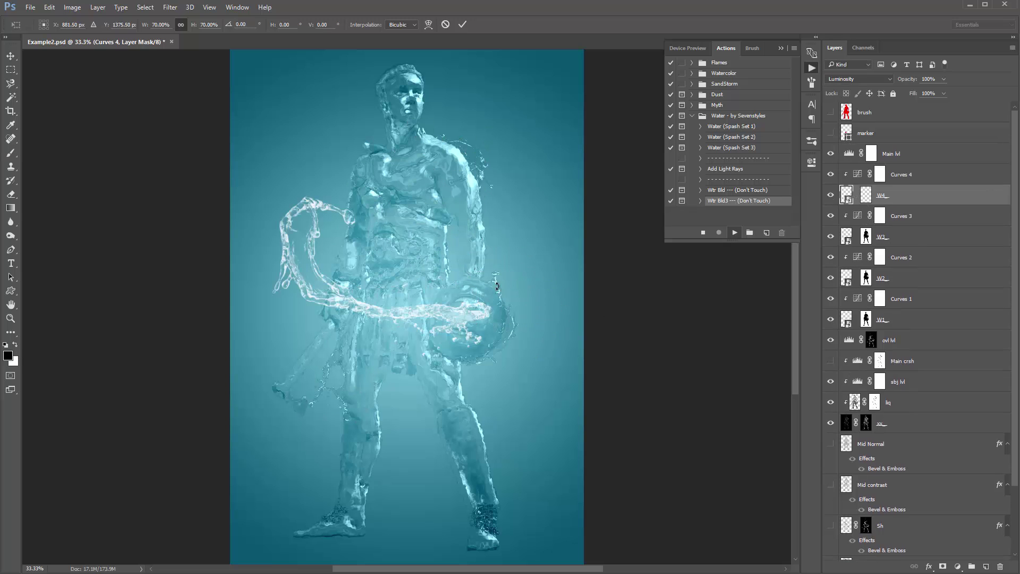
# Scale the fourth splash to about 51%, rotate it about 62° and fit it along the outside of the shield-side leg.
pyautogui.moveTo(455, 231); pyautogui.dragTo(526, 389)
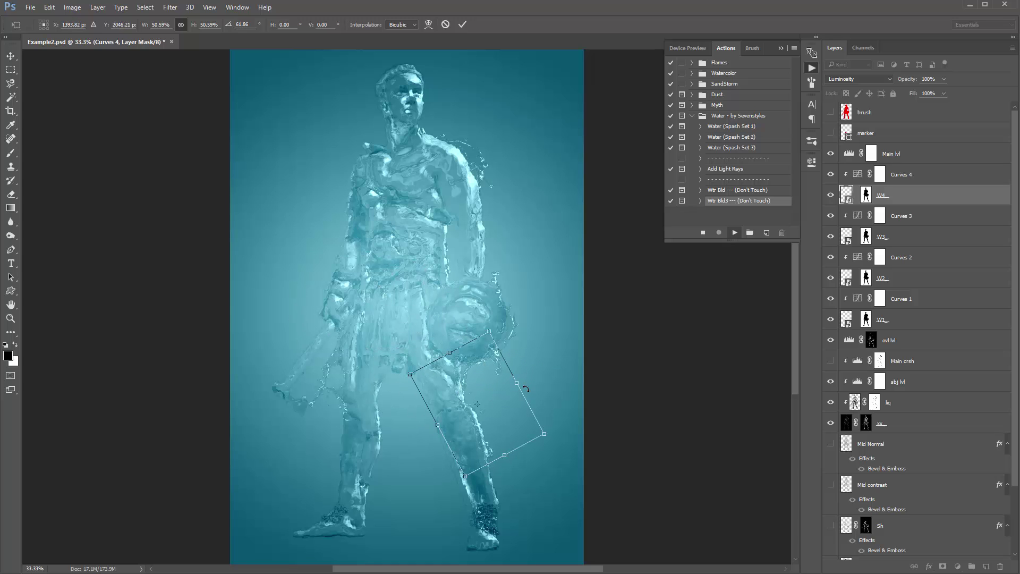
pyautogui.press('Right')
pyautogui.press('Down')
pyautogui.press('Right')
pyautogui.press('Right')
pyautogui.press('Down')
pyautogui.press('Down')
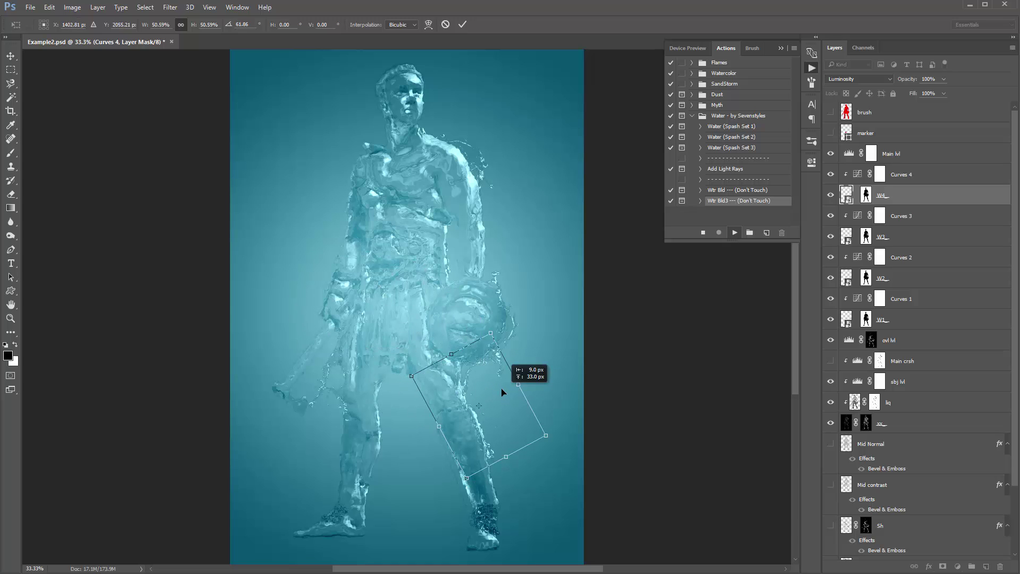
pyautogui.press('Return')
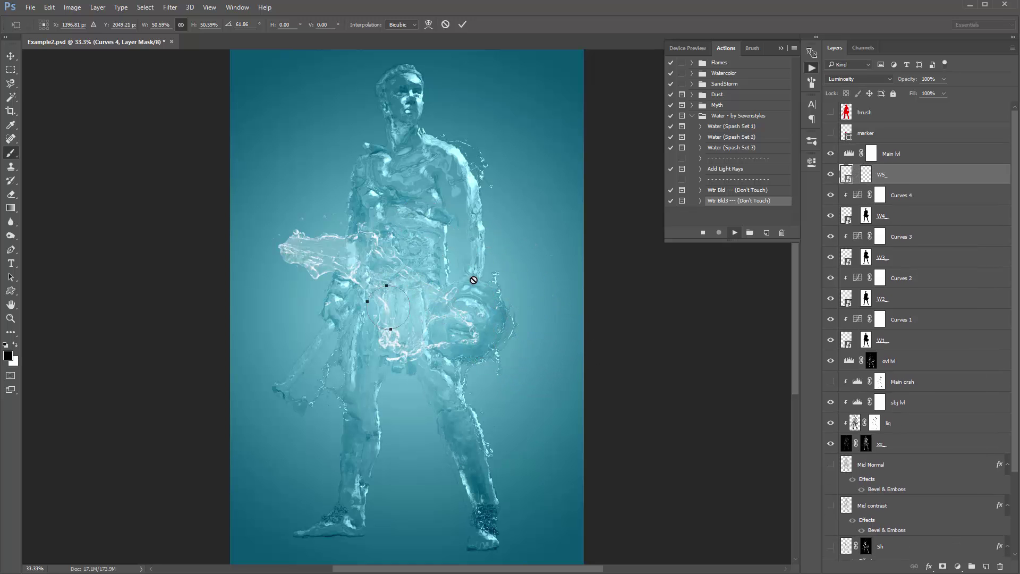
# Rotate the fifth splash about 34° between the warrior's legs and place the sixth beside the shield-side forearm.
pyautogui.moveTo(479, 255); pyautogui.dragTo(480, 312)
pyautogui.moveTo(405, 287); pyautogui.dragTo(436, 392)
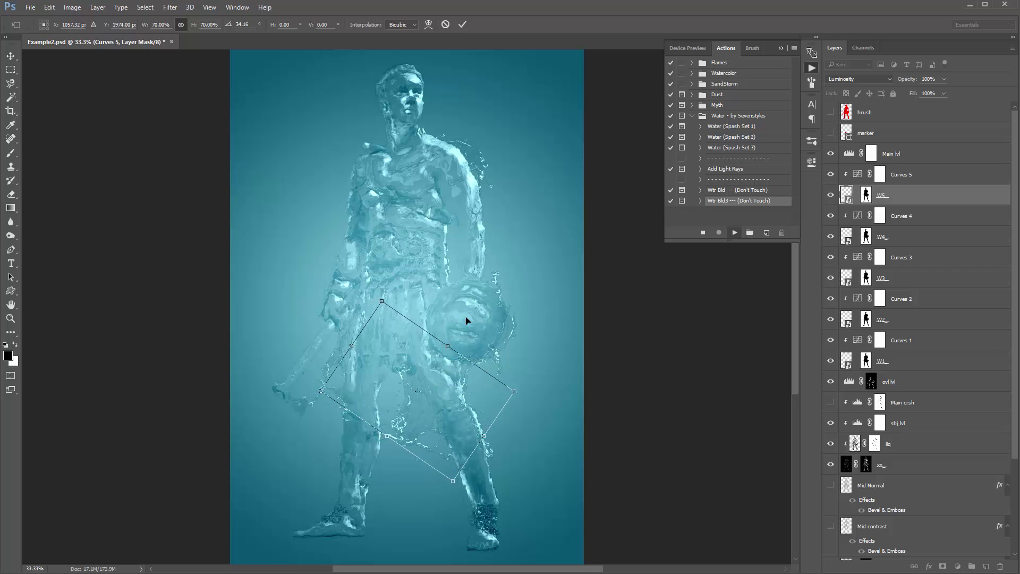
pyautogui.press('Return')
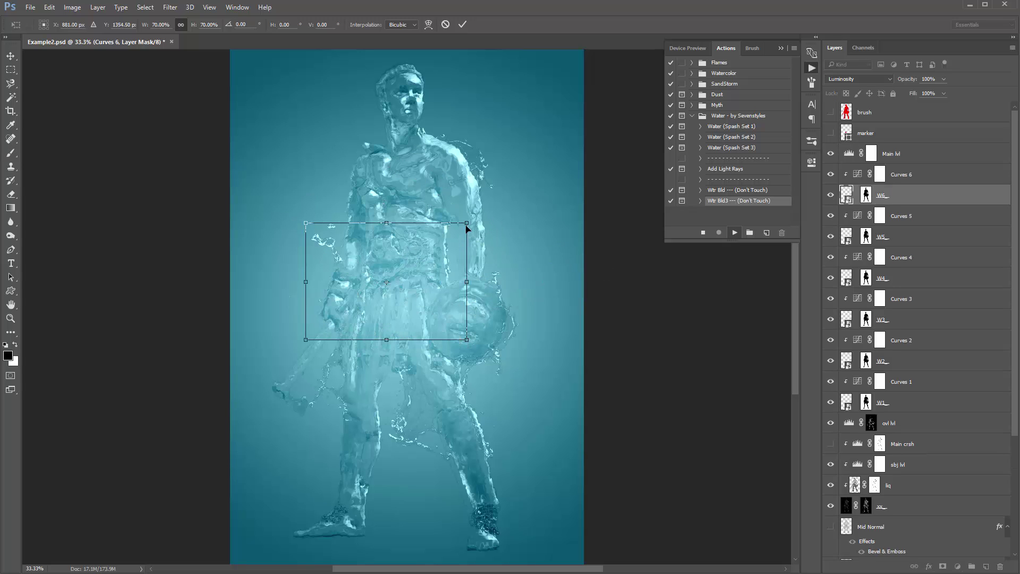
pyautogui.moveTo(468, 230); pyautogui.dragTo(420, 353)
pyautogui.moveTo(386, 318); pyautogui.dragTo(508, 242)
pyautogui.press('Return')
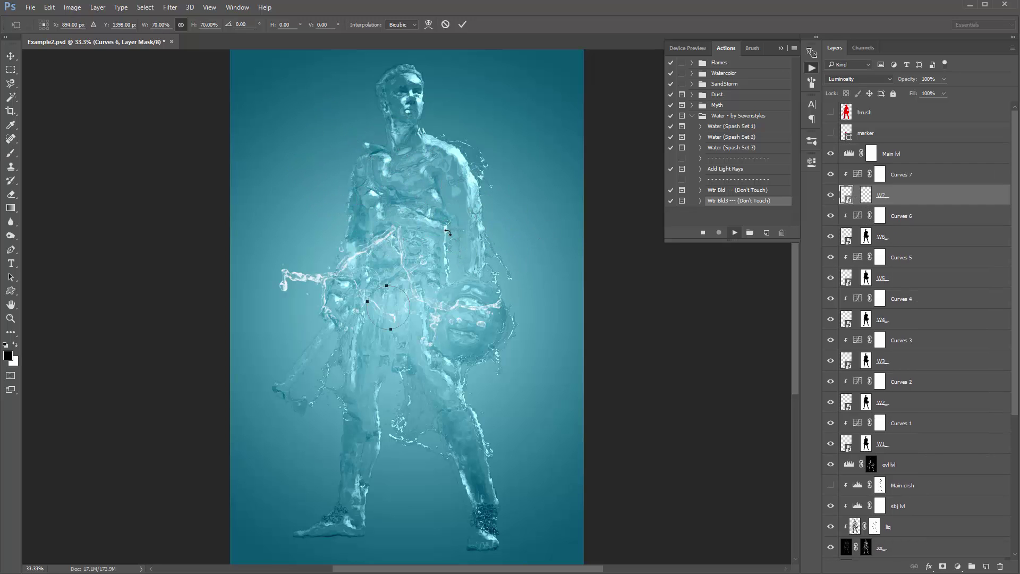
# Scale the seventh splash to about 54%, rotate it about -128° and place it around the warrior's head and neck.
pyautogui.moveTo(472, 244); pyautogui.dragTo(433, 260)
pyautogui.moveTo(377, 207); pyautogui.dragTo(437, 137)
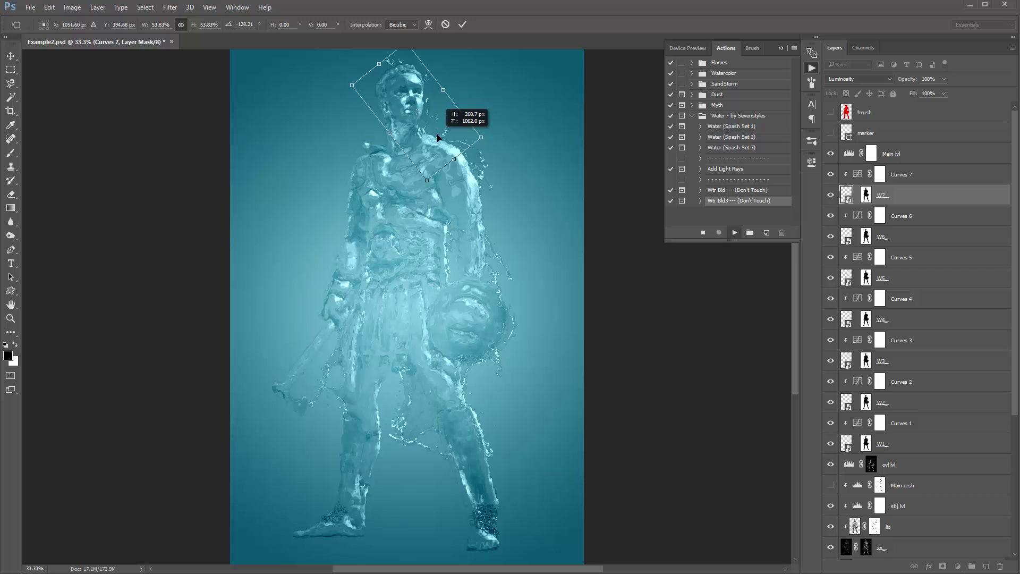
pyautogui.press('Return')
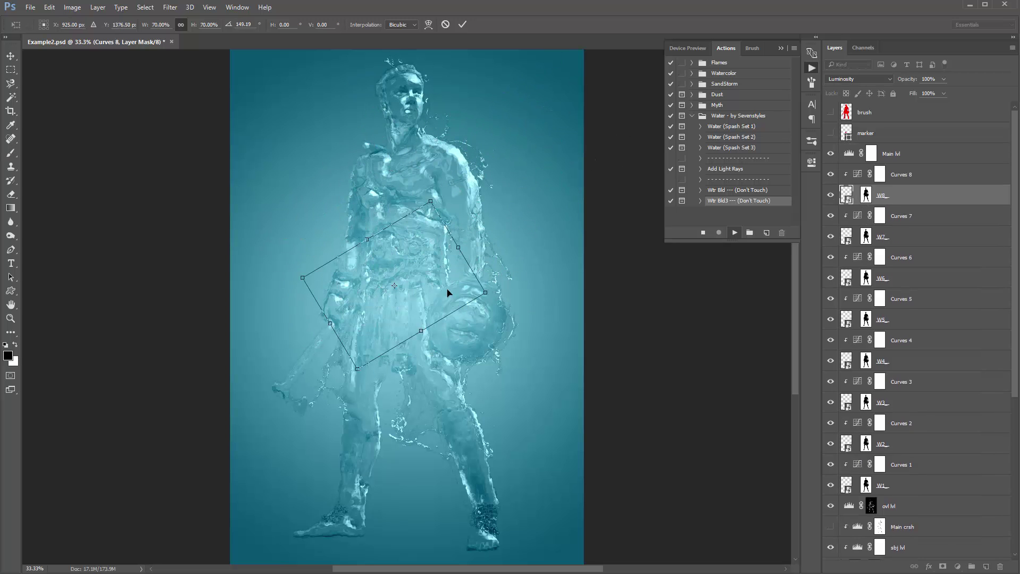
# Rotate and move the eighth splash so it surrounds the hammer and the hand holding it.
pyautogui.moveTo(434, 268); pyautogui.dragTo(382, 344)
pyautogui.moveTo(419, 298); pyautogui.dragTo(370, 347)
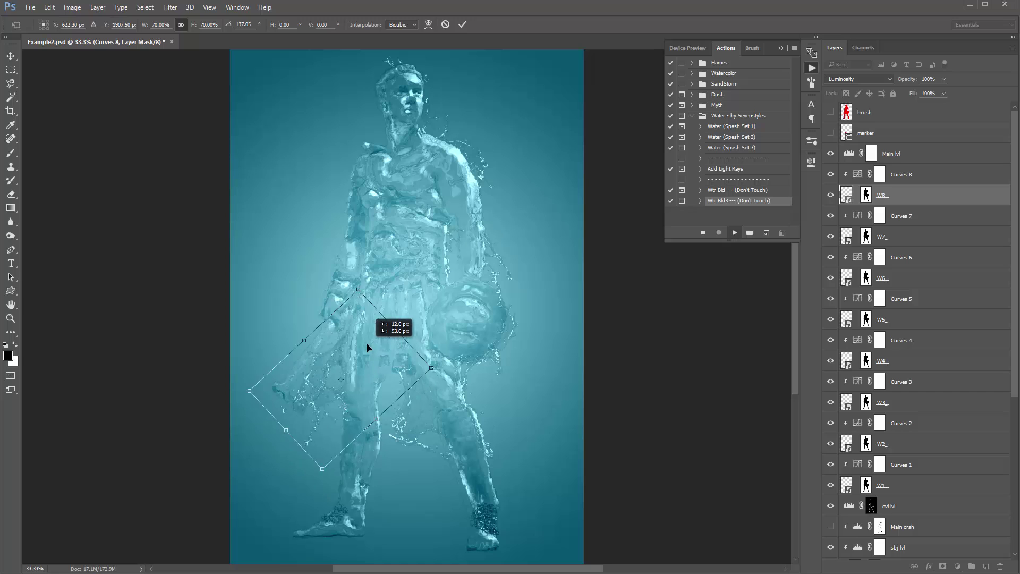
pyautogui.moveTo(420, 318); pyautogui.dragTo(334, 356)
pyautogui.press('Return')
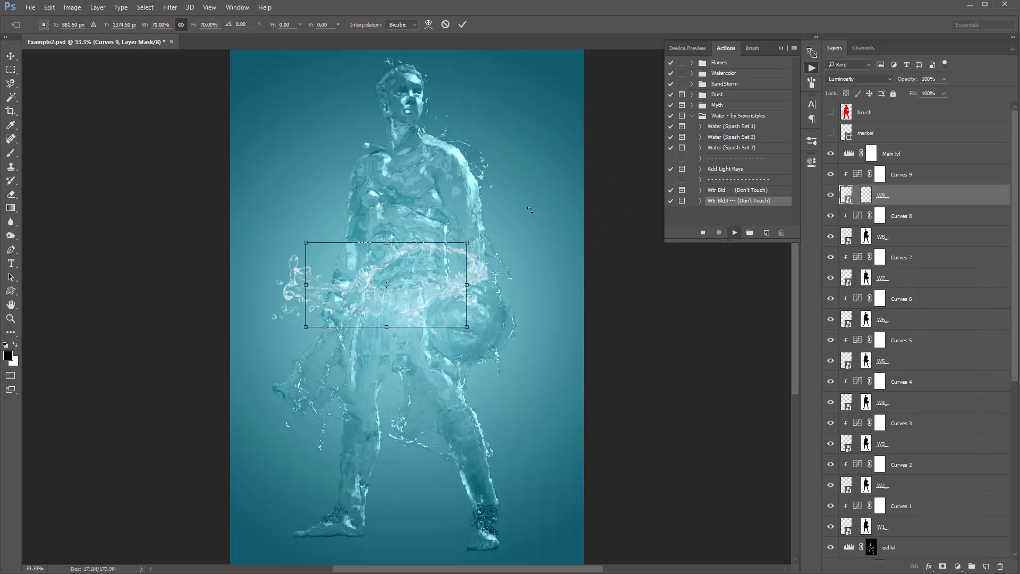
# Rotate the ninth splash about -87°, scale it to about 55% and place it around the shield-side lower leg and foot.
pyautogui.moveTo(475, 219); pyautogui.dragTo(333, 208)
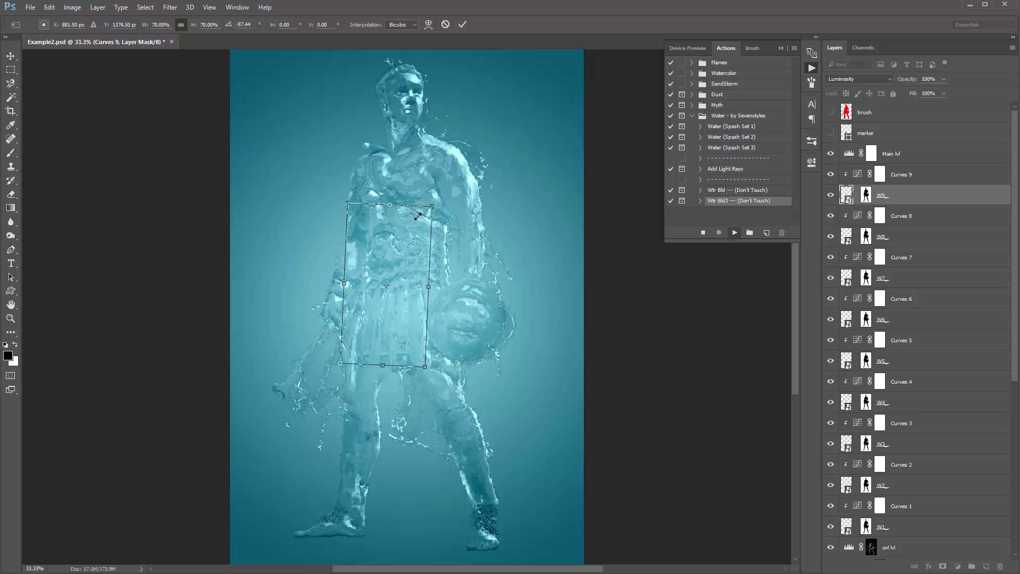
pyautogui.moveTo(418, 216); pyautogui.dragTo(493, 455)
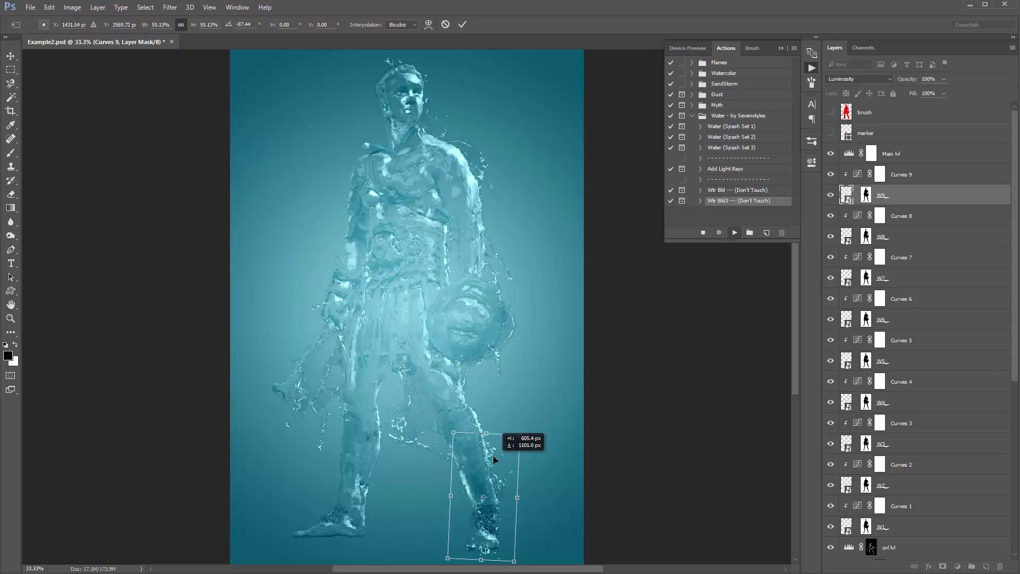
pyautogui.press('Return')
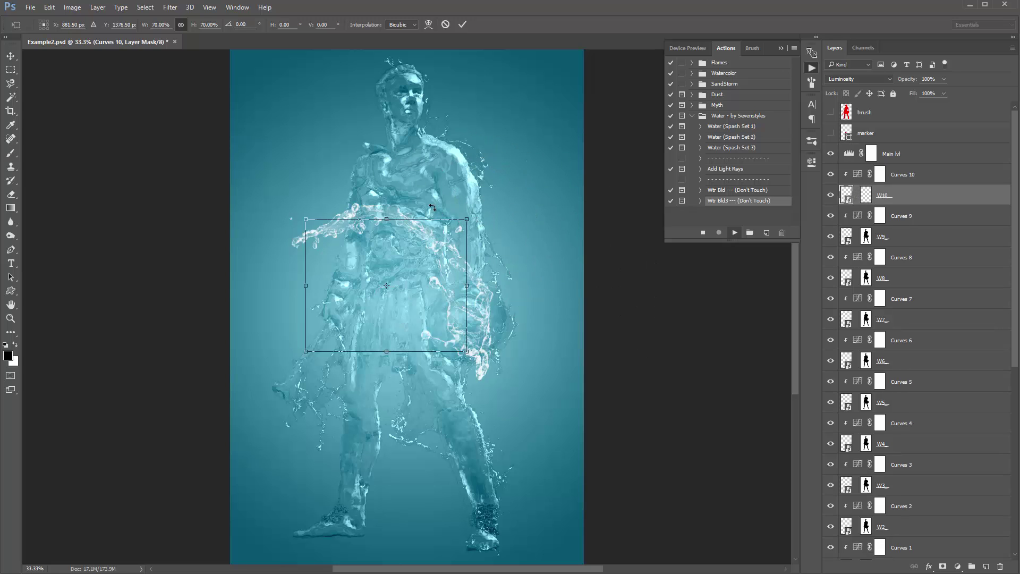
# Scale the tenth splash to about 48%, rotate it and place it around the hammer-side shoulder and chest.
pyautogui.moveTo(468, 217); pyautogui.dragTo(306, 260)
pyautogui.moveTo(383, 293); pyautogui.dragTo(391, 175)
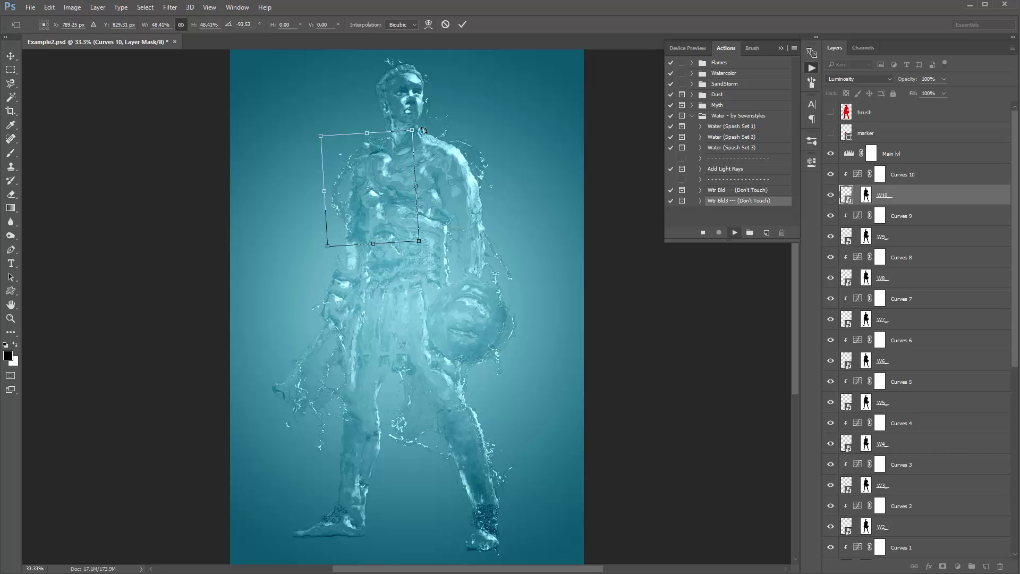
pyautogui.moveTo(424, 129); pyautogui.dragTo(398, 126)
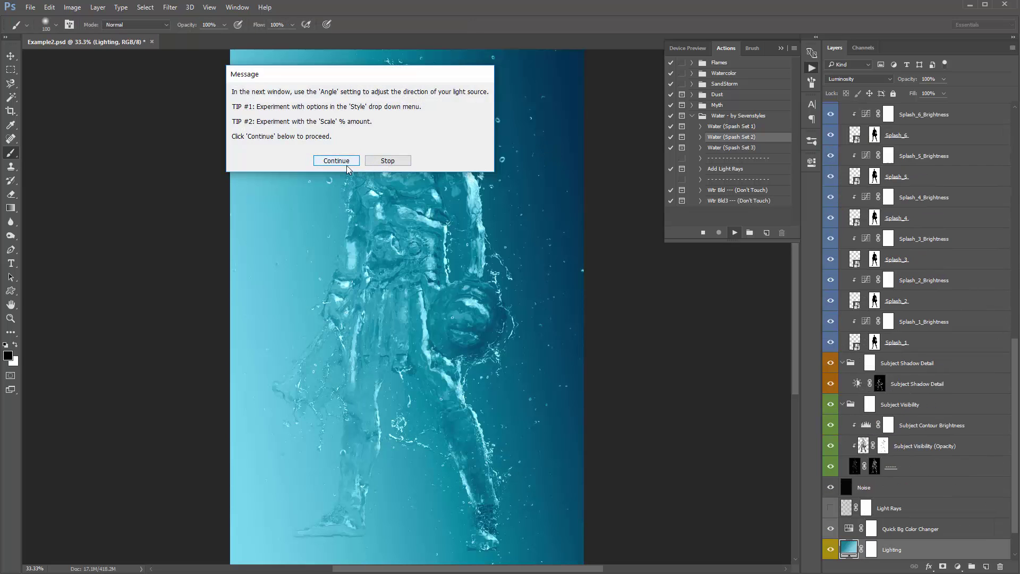
# Continue to the lighting gradient and set its angle to about -155.56° with the Linear style.
pyautogui.click(347, 164)
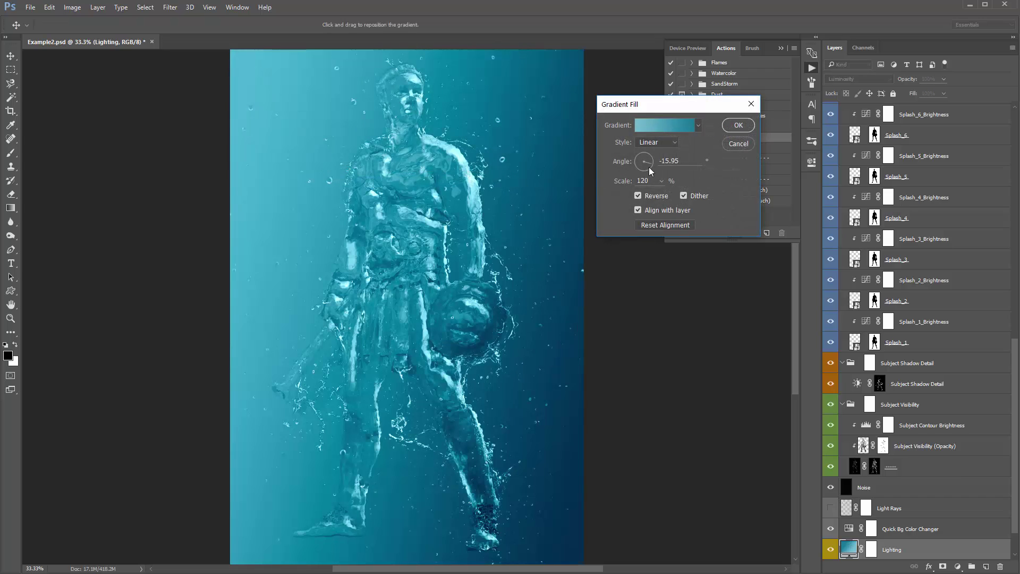
pyautogui.click(635, 164)
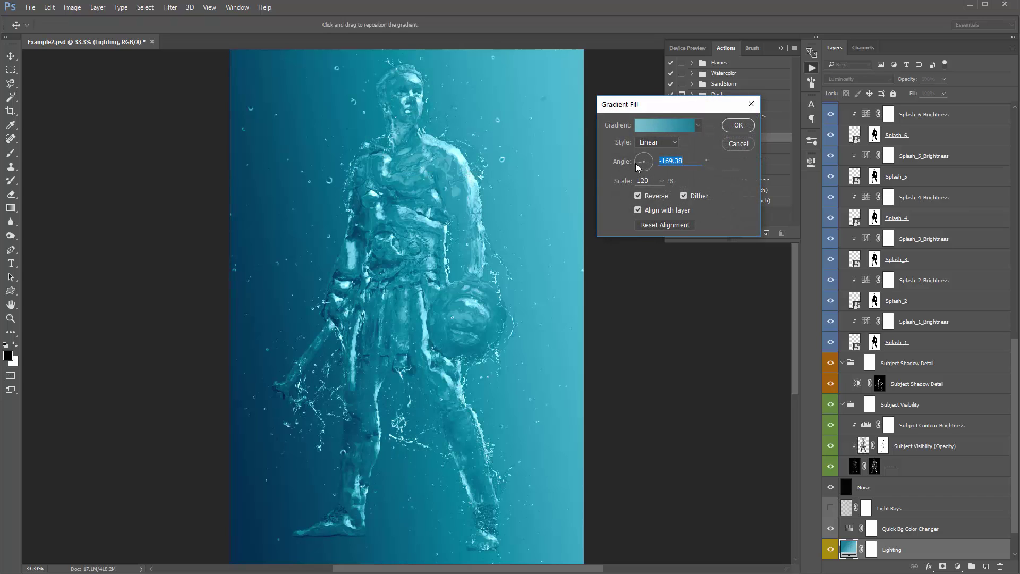
pyautogui.moveTo(636, 164); pyautogui.dragTo(645, 168)
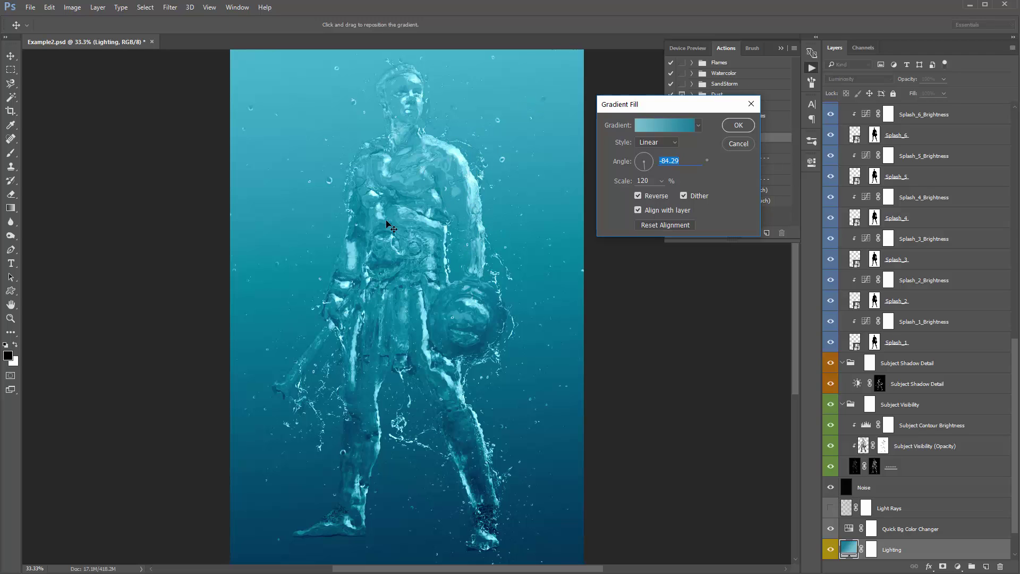
pyautogui.moveTo(636, 170); pyautogui.dragTo(639, 165)
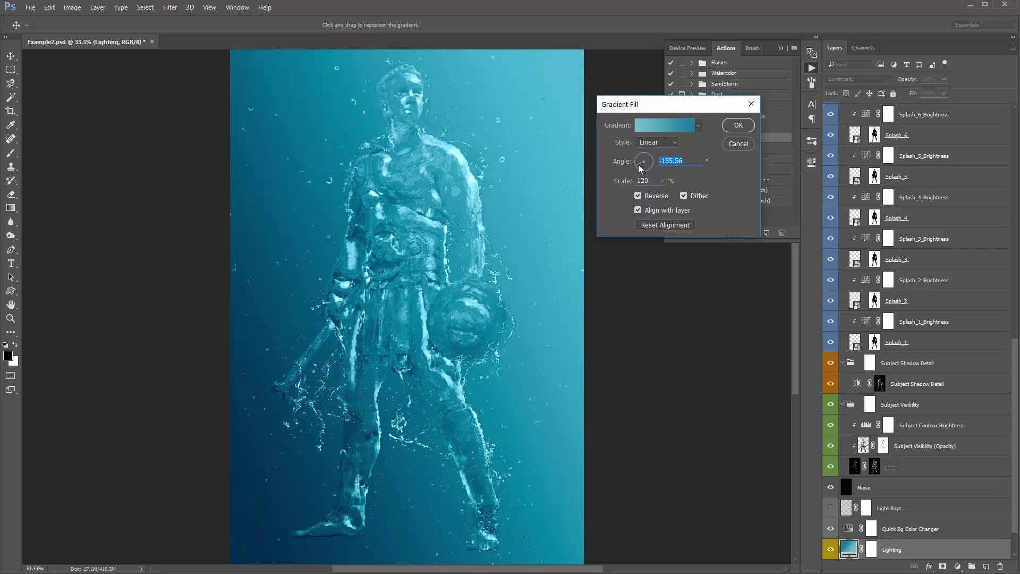
pyautogui.click(739, 124)
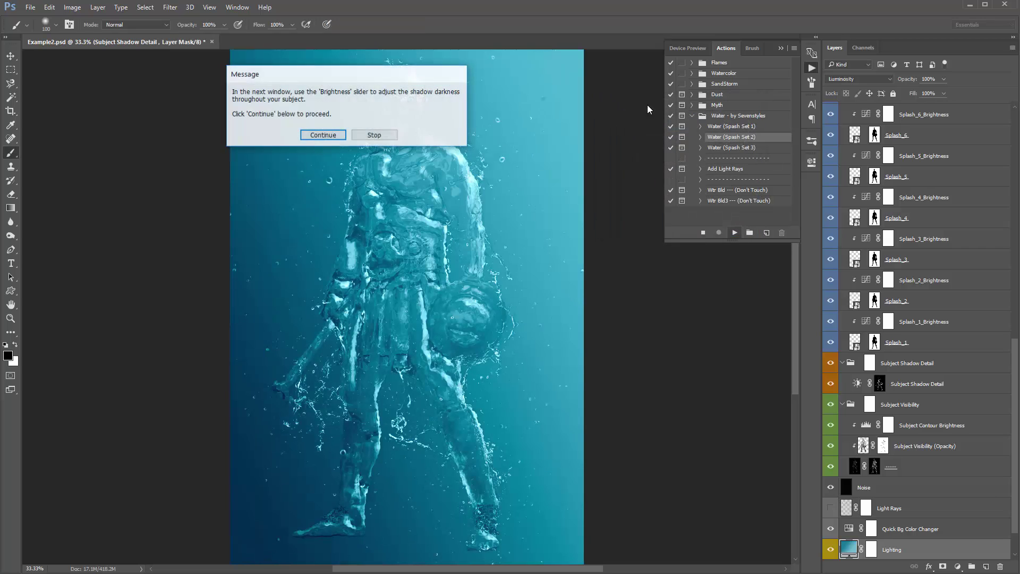
# Set the subject's shadow brightness to about -2 in the action's Brightness/Contrast adjustment.
pyautogui.press('Return')
pyautogui.moveTo(620, 124)
pyautogui.mouseDown()
pyautogui.moveTo(612, 126)
pyautogui.moveTo(626, 129)
pyautogui.mouseUp()
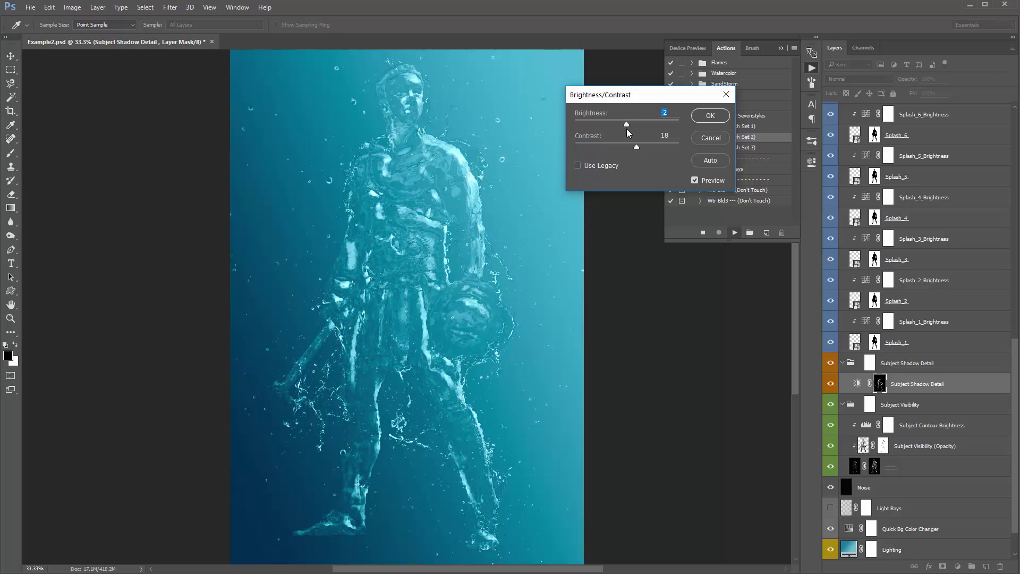
pyautogui.press('Return')
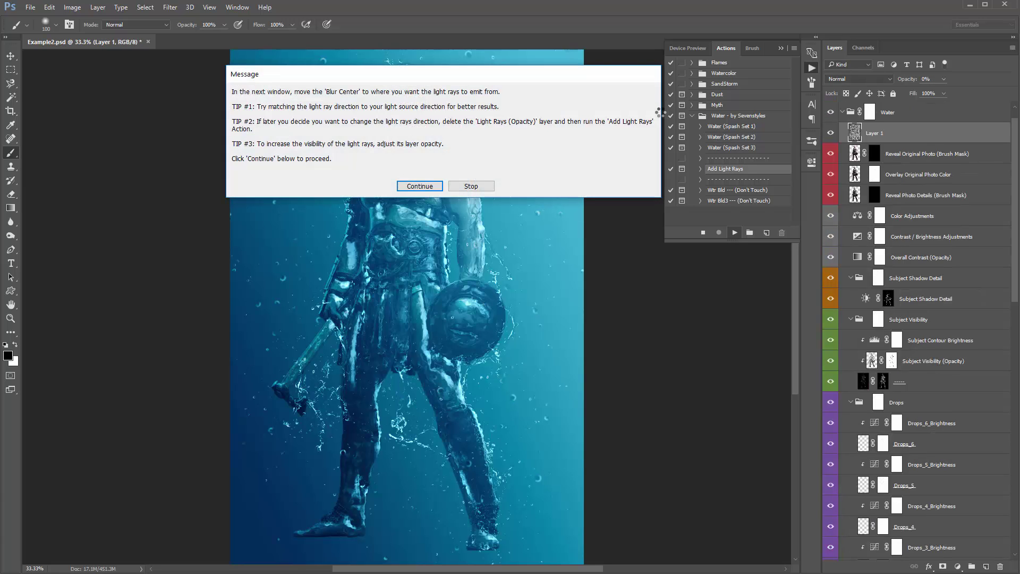
# Make the light rays emit from the middle of the image's right edge using the Radial Blur center.
pyautogui.press('Return')
pyautogui.moveTo(708, 193); pyautogui.dragTo(724, 172)
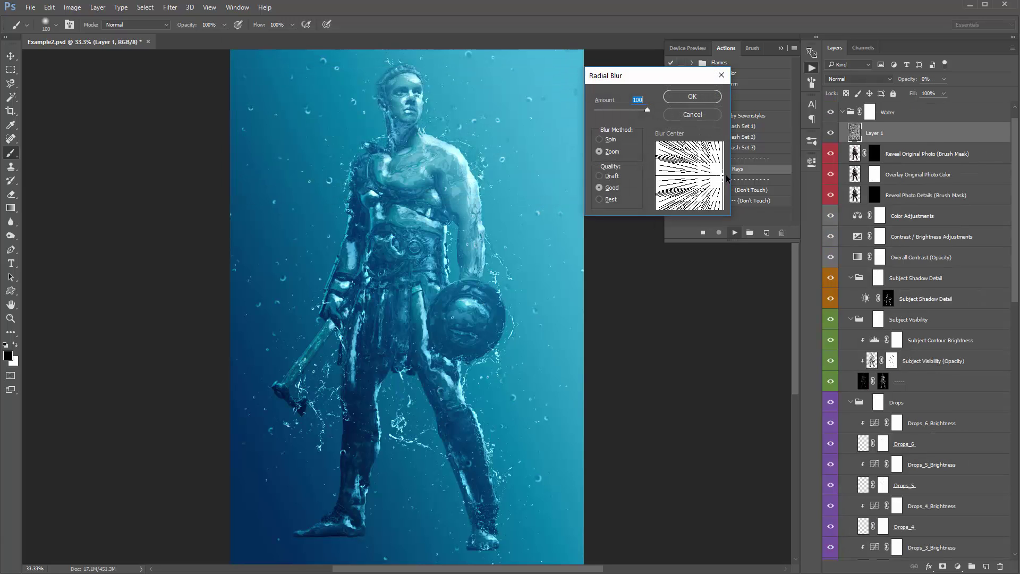
pyautogui.press('Return')
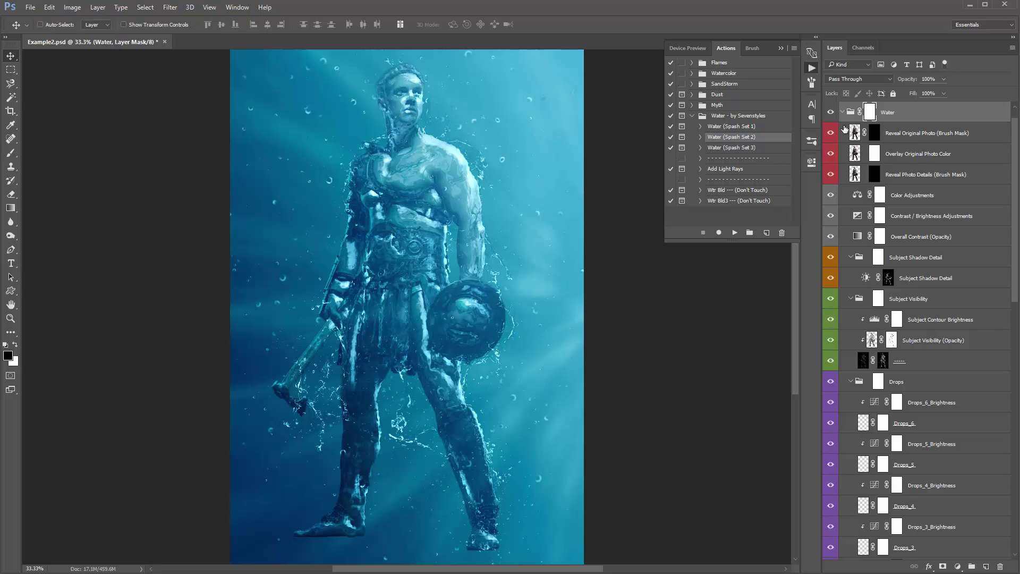
# Collapse the nested groups inside the Water group and fit the whole image in view.
pyautogui.click(783, 50)
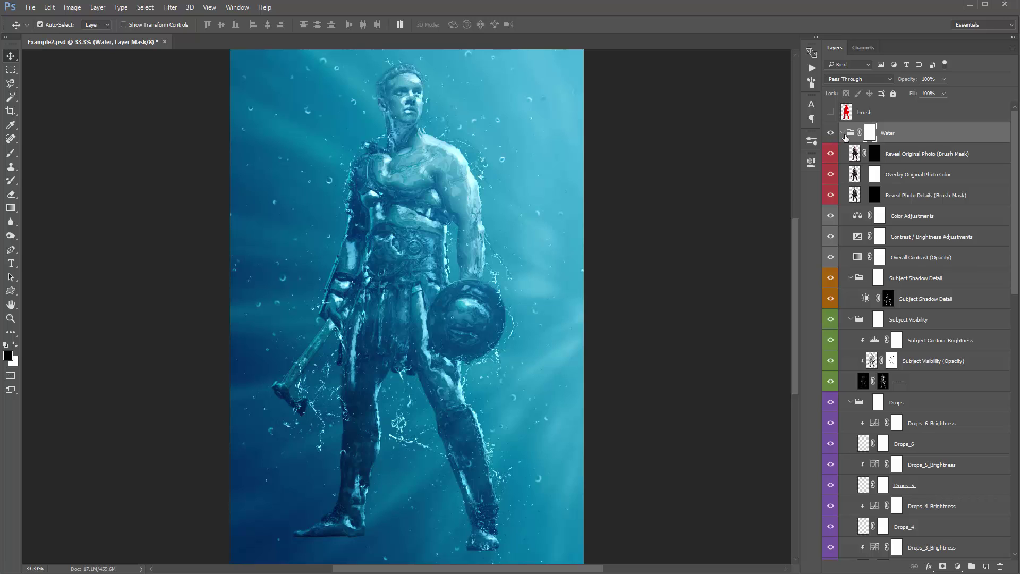
pyautogui.click(844, 133)
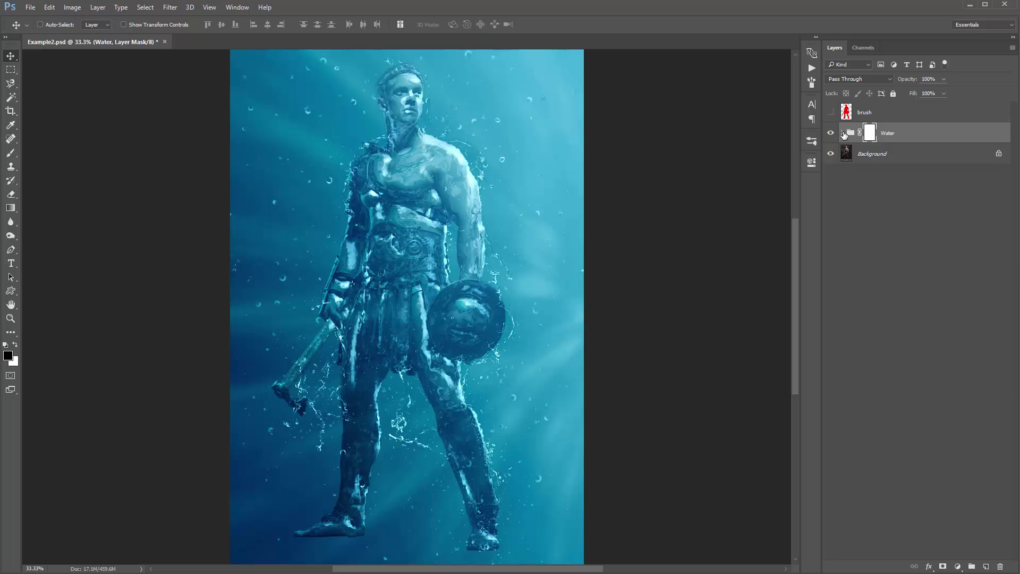
pyautogui.click(845, 133)
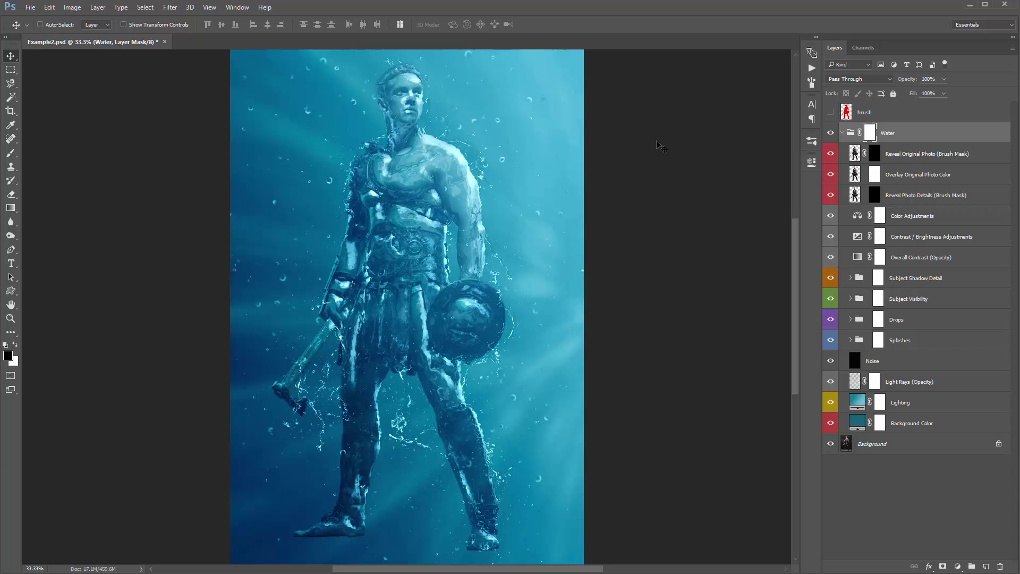
pyautogui.hotkey('ctrl', '0')
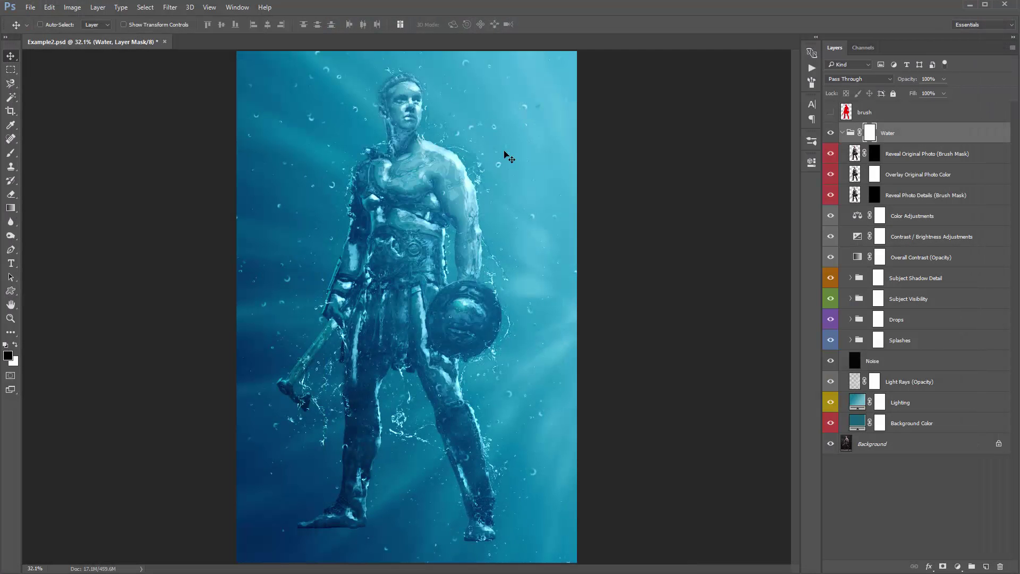
# Ready the Gradient tool with black as the foreground color on the Overlay Original Photo Color layer.
pyautogui.click(912, 161)
pyautogui.click(916, 179)
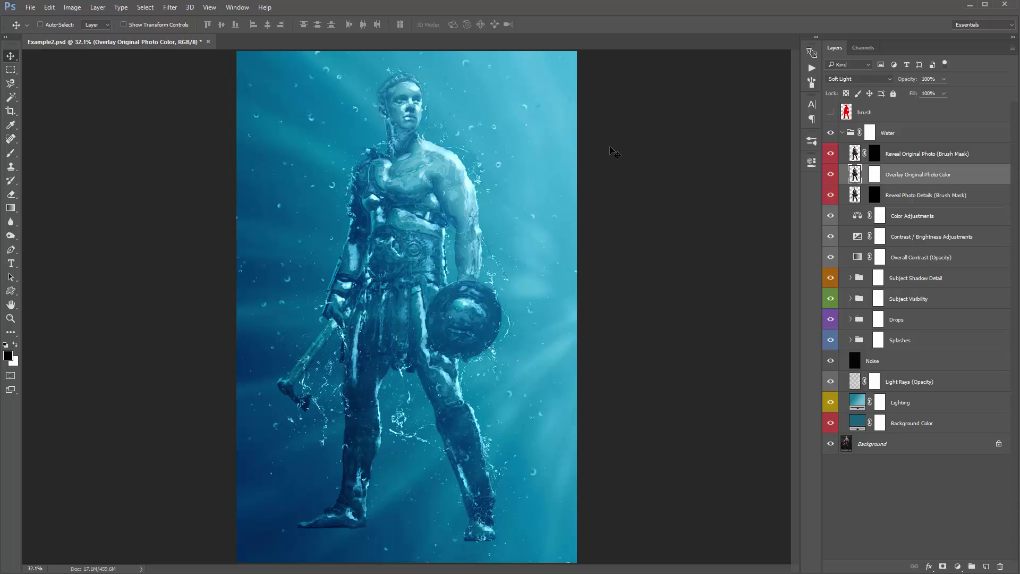
pyautogui.press('g')
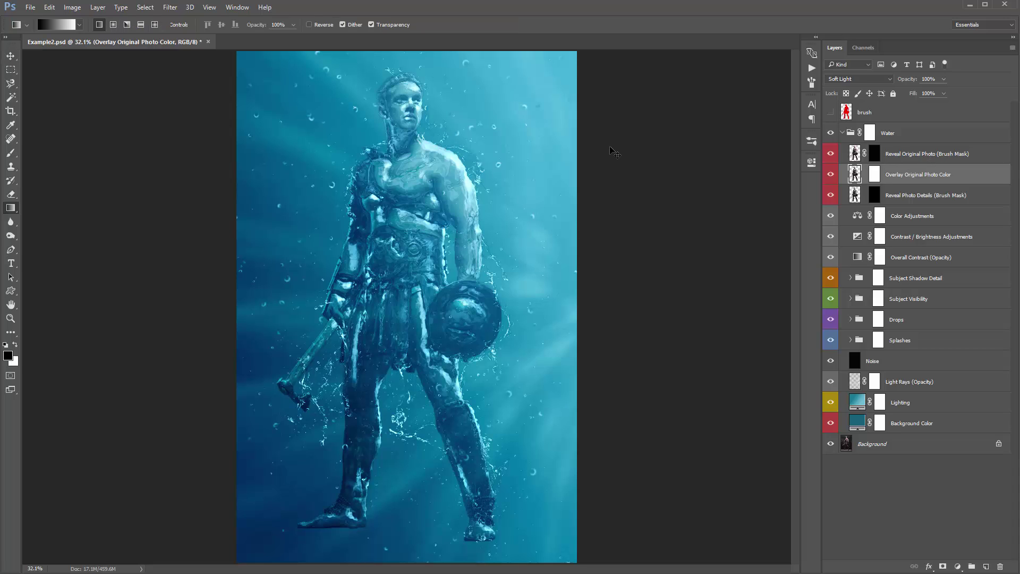
pyautogui.rightClick(14, 212)
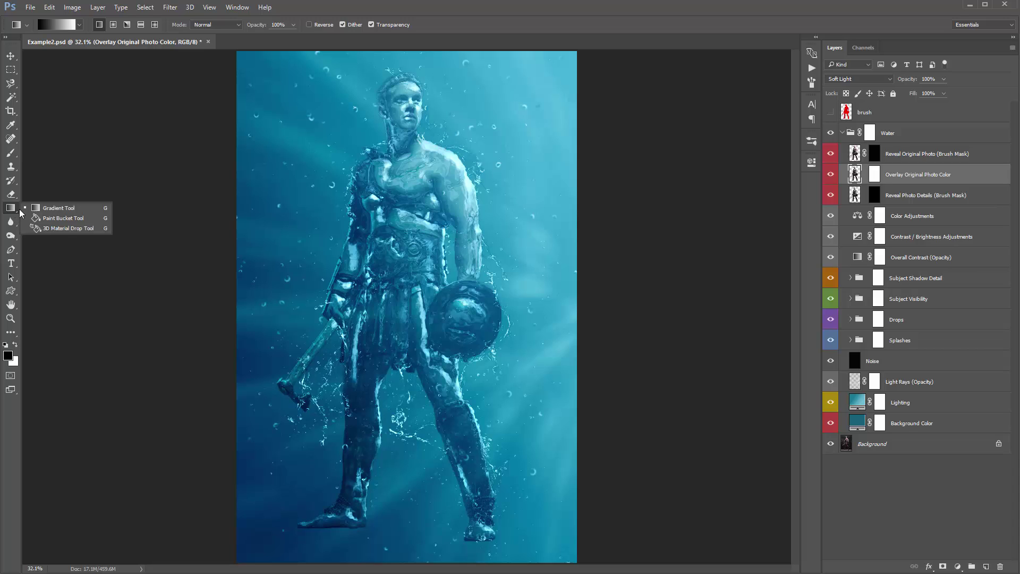
pyautogui.click(41, 208)
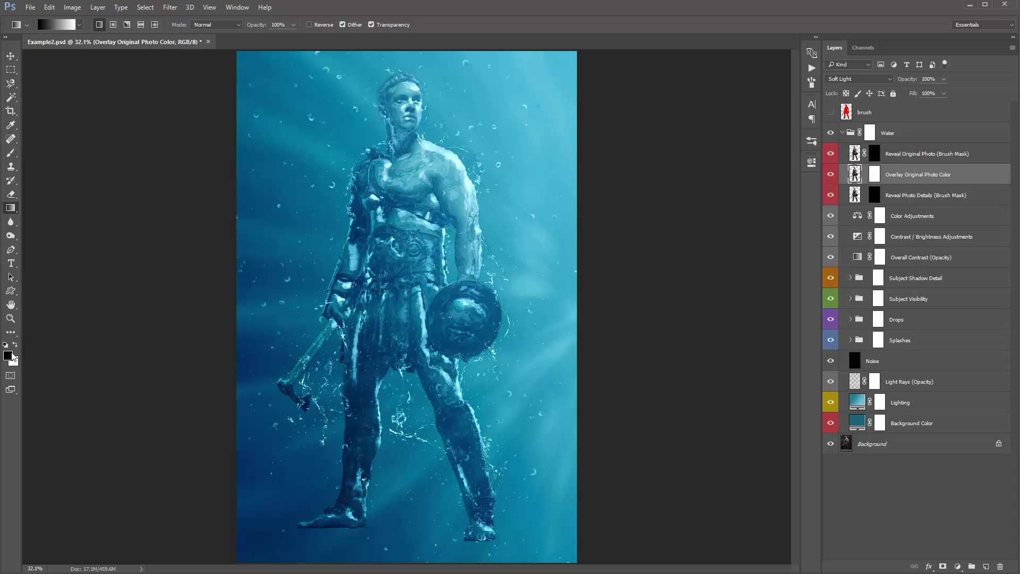
pyautogui.press('x')
pyautogui.press('x')
pyautogui.moveTo(435, 444); pyautogui.dragTo(433, 394)
pyautogui.moveTo(438, 337); pyautogui.dragTo(445, 277)
pyautogui.moveTo(444, 225); pyautogui.dragTo(444, 224)
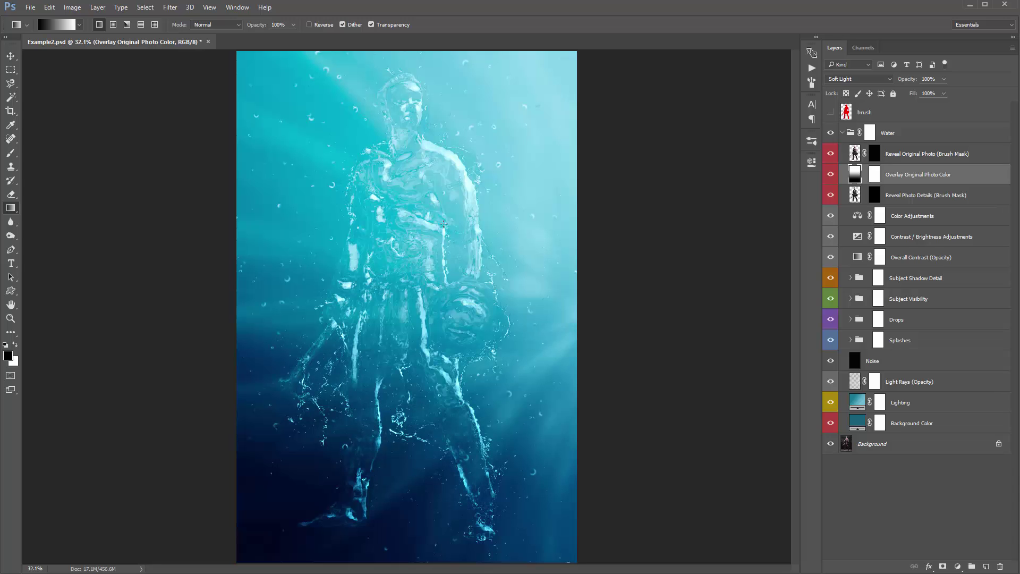
pyautogui.hotkey('ctrl', 'z')
# Fade out the warrior's lower body on the Overlay Original Photo Color mask with a black-to-white gradient from the shins up to the chest.
pyautogui.click(875, 177)
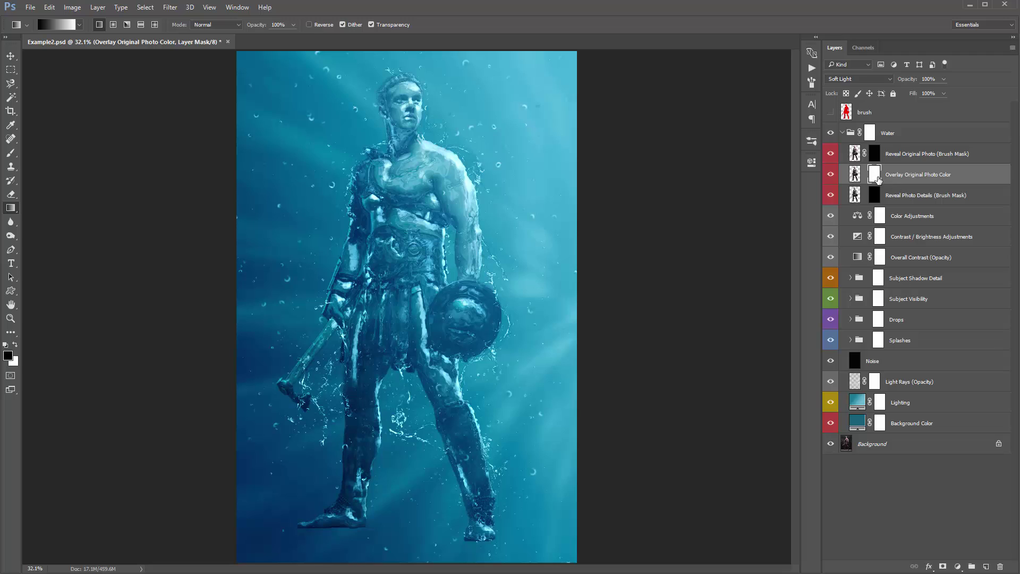
pyautogui.moveTo(416, 444); pyautogui.dragTo(422, 230)
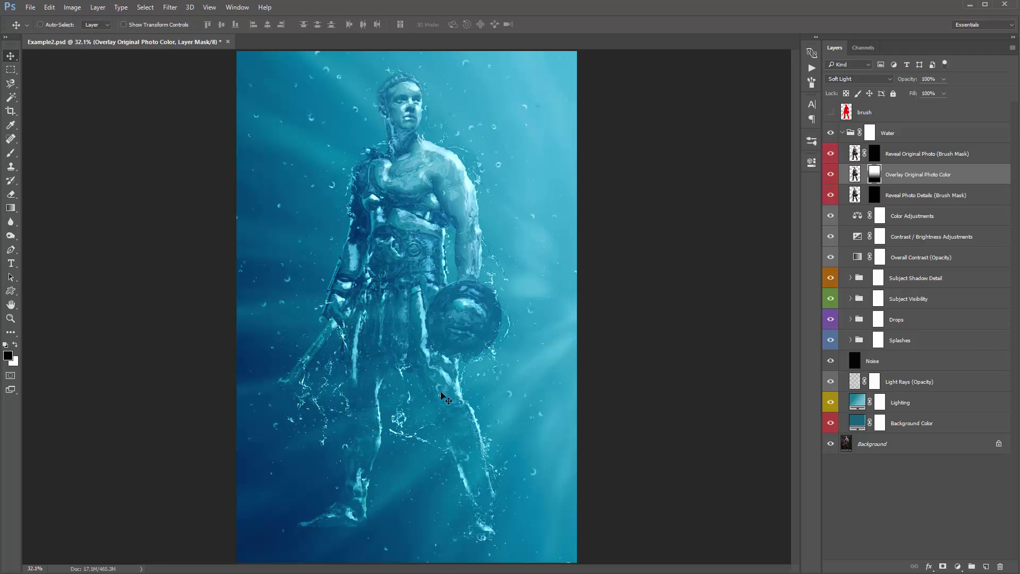
pyautogui.keyDown('alt'); pyautogui.click(876, 176); pyautogui.keyUp('alt')
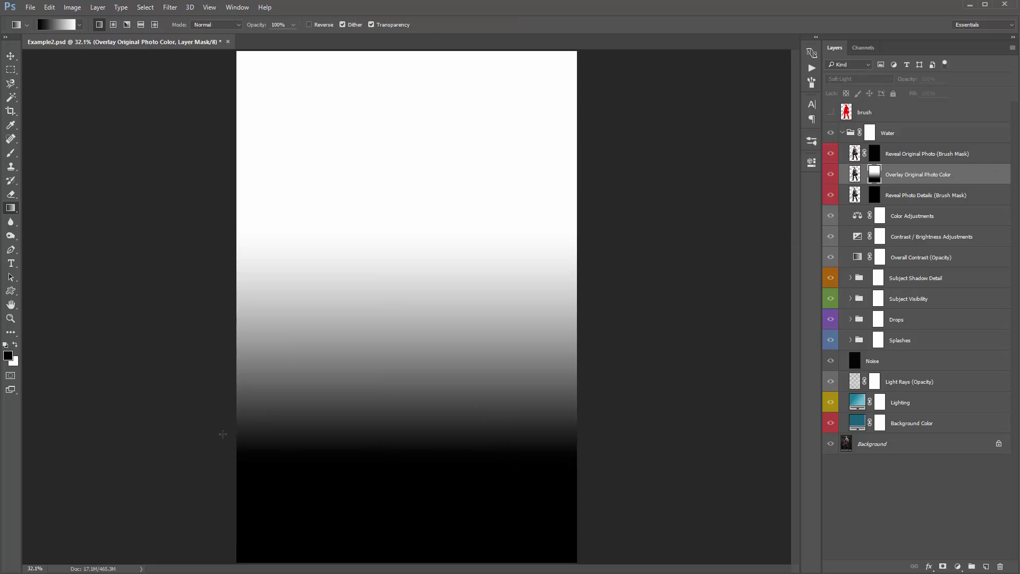
pyautogui.click(851, 176)
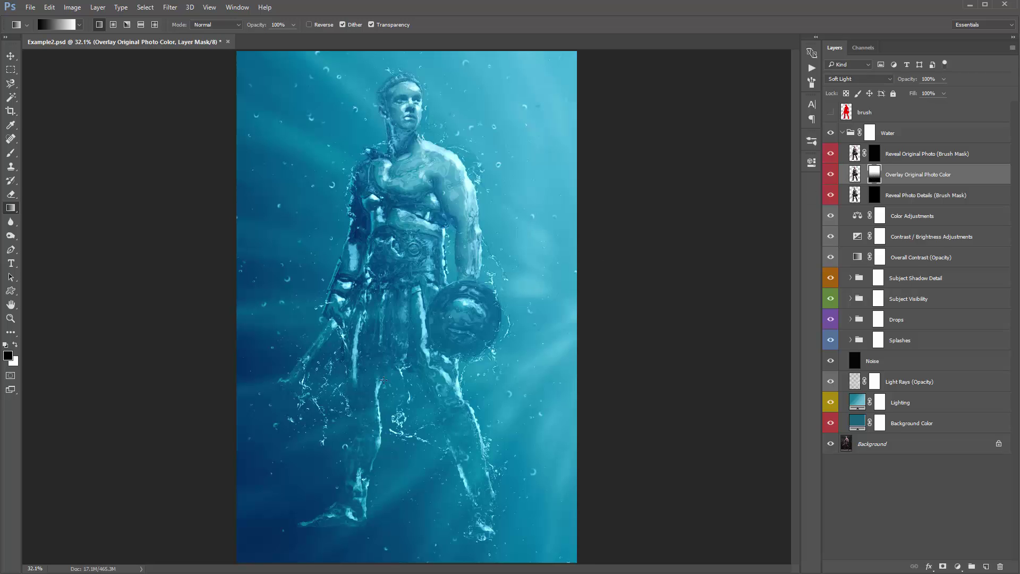
pyautogui.moveTo(429, 445); pyautogui.dragTo(455, 207)
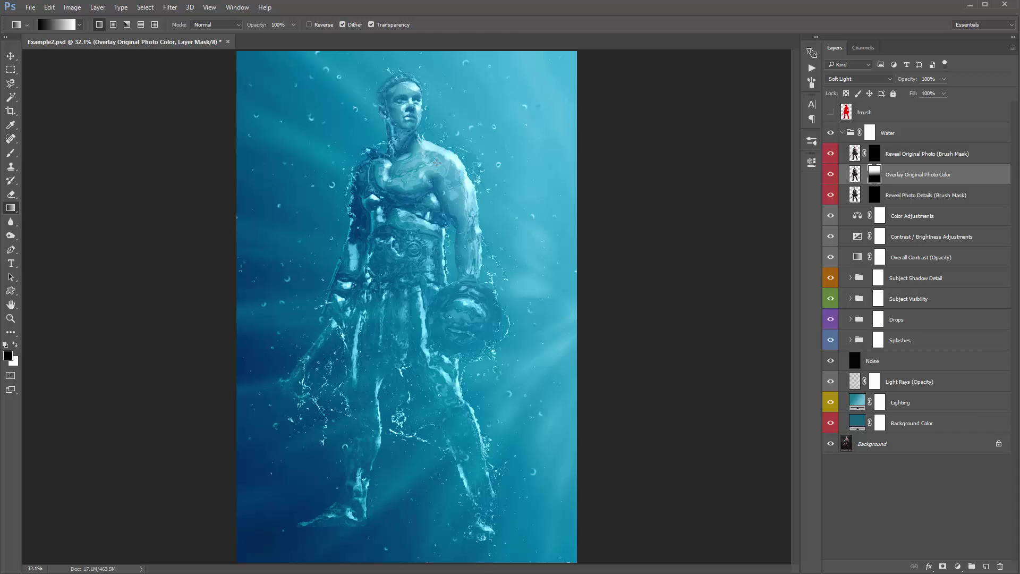
pyautogui.press('v')
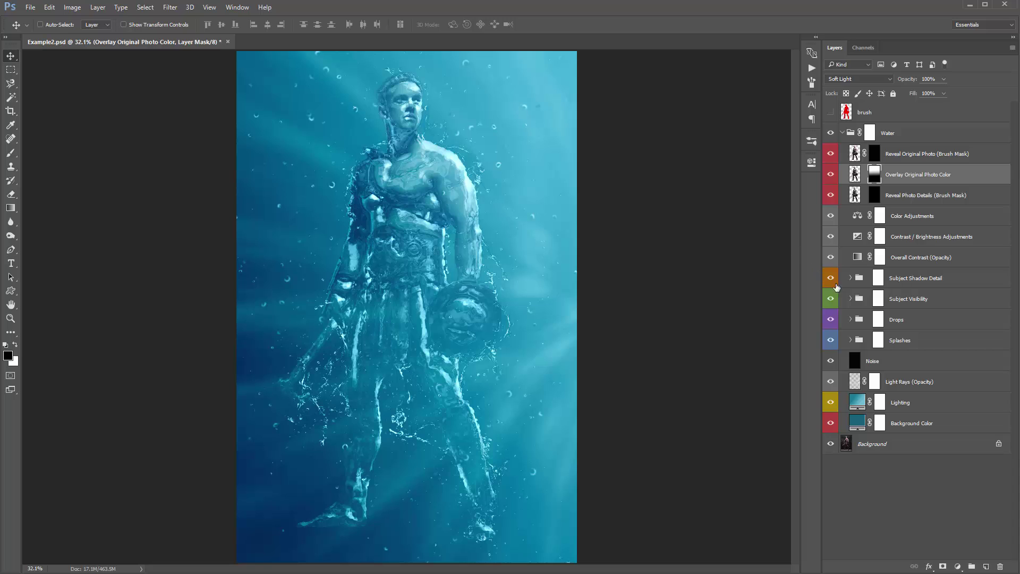
# Raise the brightness of the Subject Shadow Detail adjustment to 21.
pyautogui.click(909, 283)
pyautogui.click(851, 279)
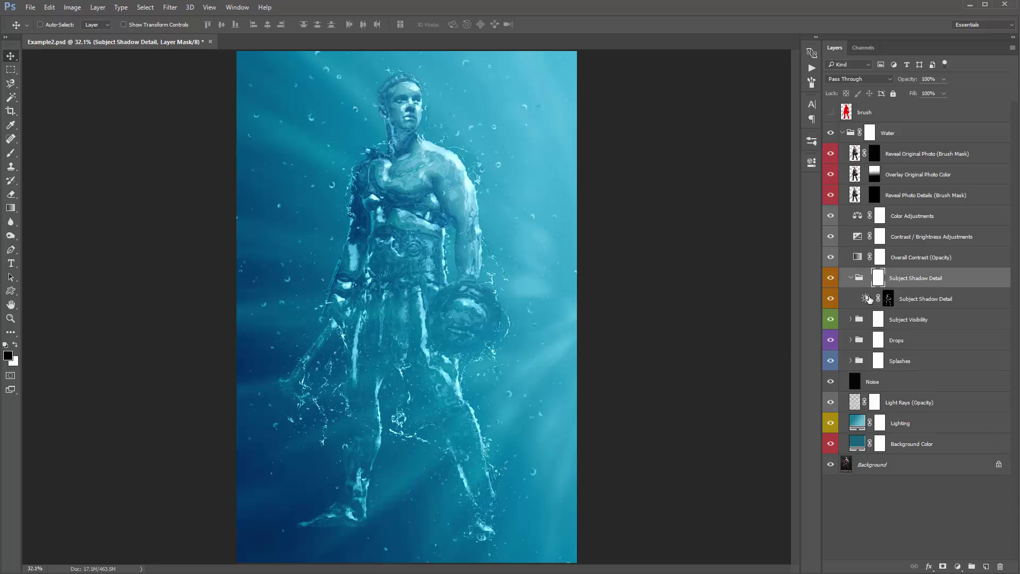
pyautogui.doubleClick(867, 299)
pyautogui.moveTo(721, 220); pyautogui.dragTo(727, 224)
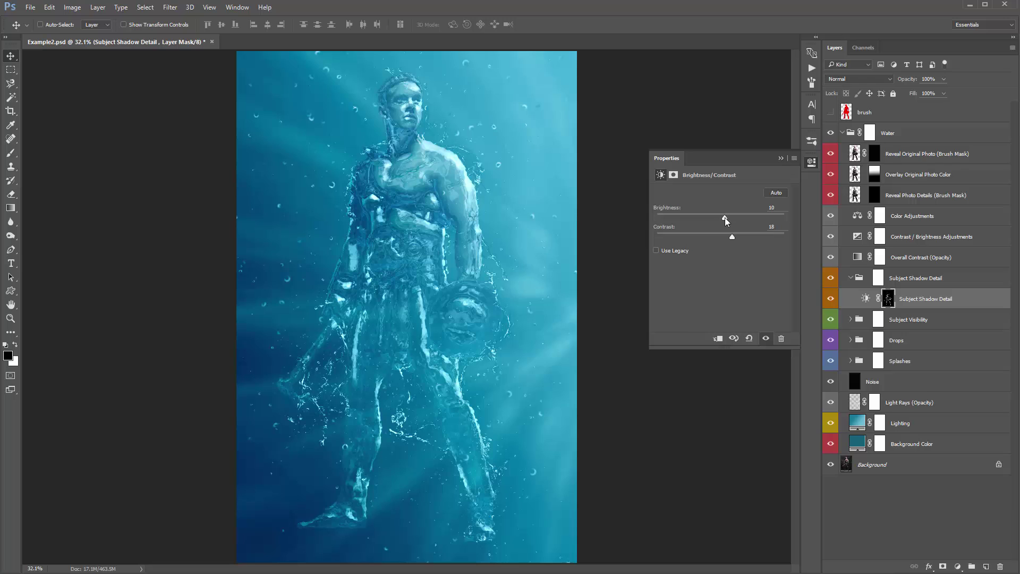
pyautogui.moveTo(725, 217); pyautogui.dragTo(731, 220)
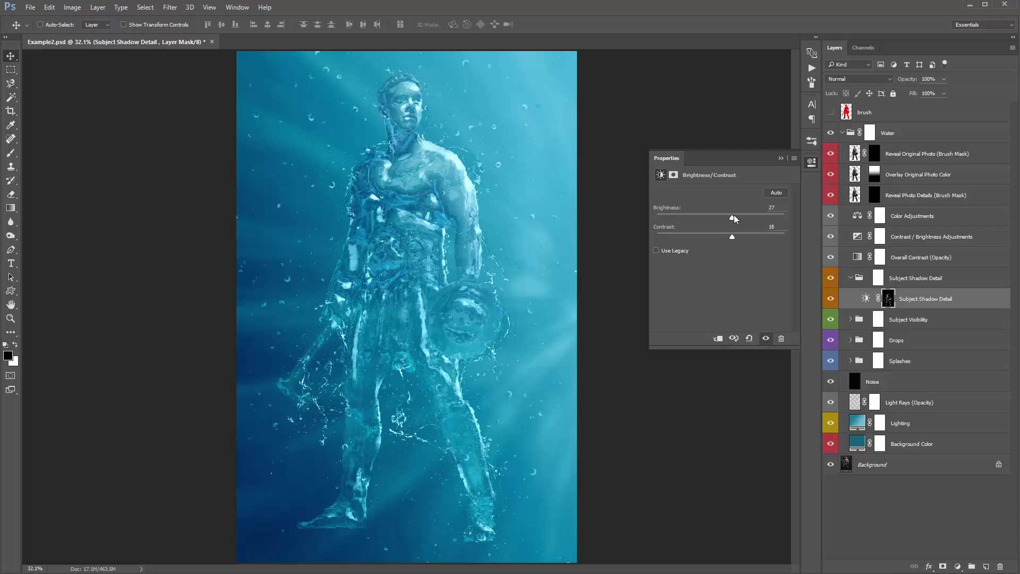
pyautogui.moveTo(735, 219); pyautogui.dragTo(731, 221)
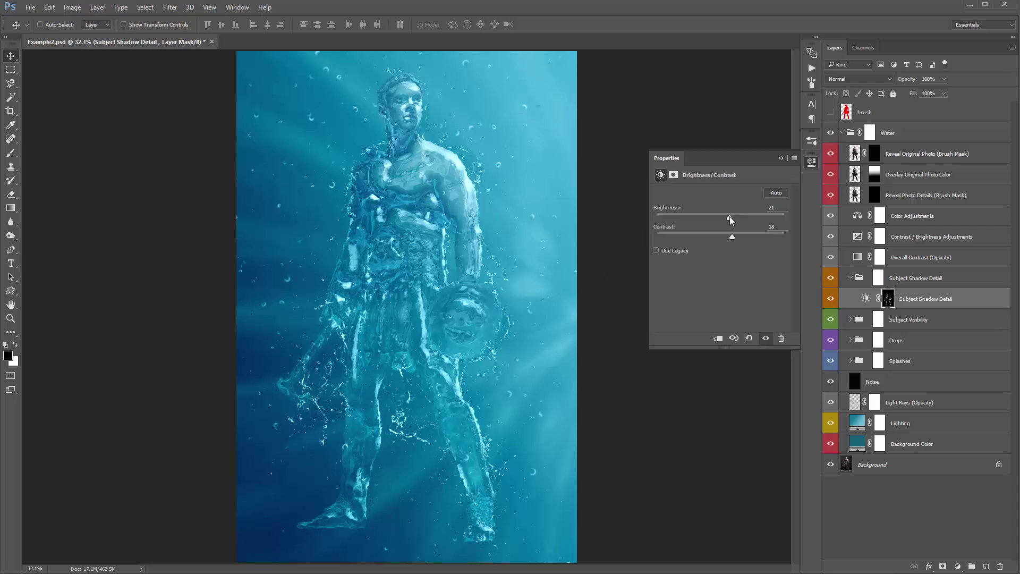
pyautogui.click(780, 158)
# Paint black with an enlarged soft brush over the head, shoulders and chest on the Subject Shadow Detail group's mask.
pyautogui.click(879, 283)
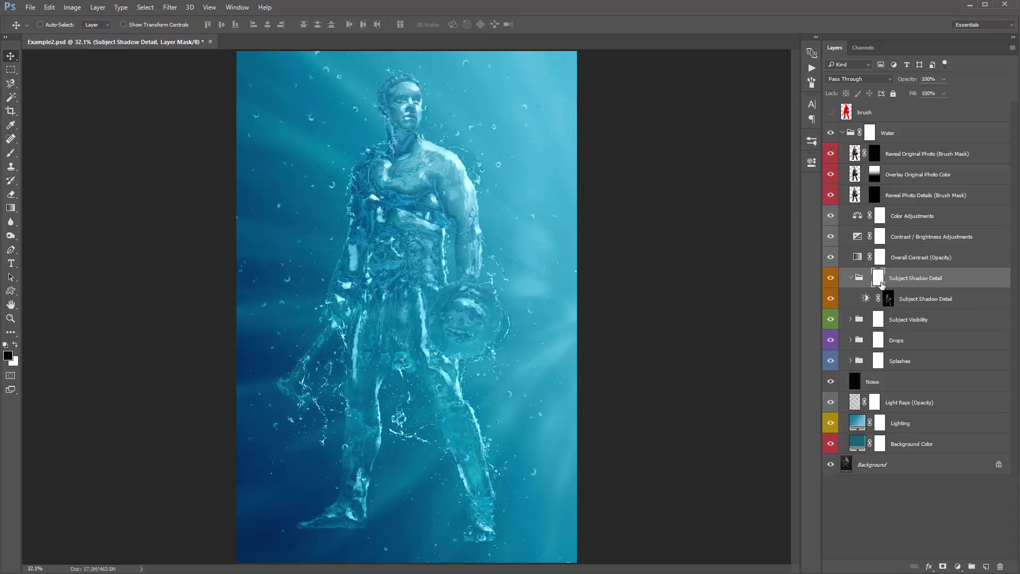
pyautogui.press('b')
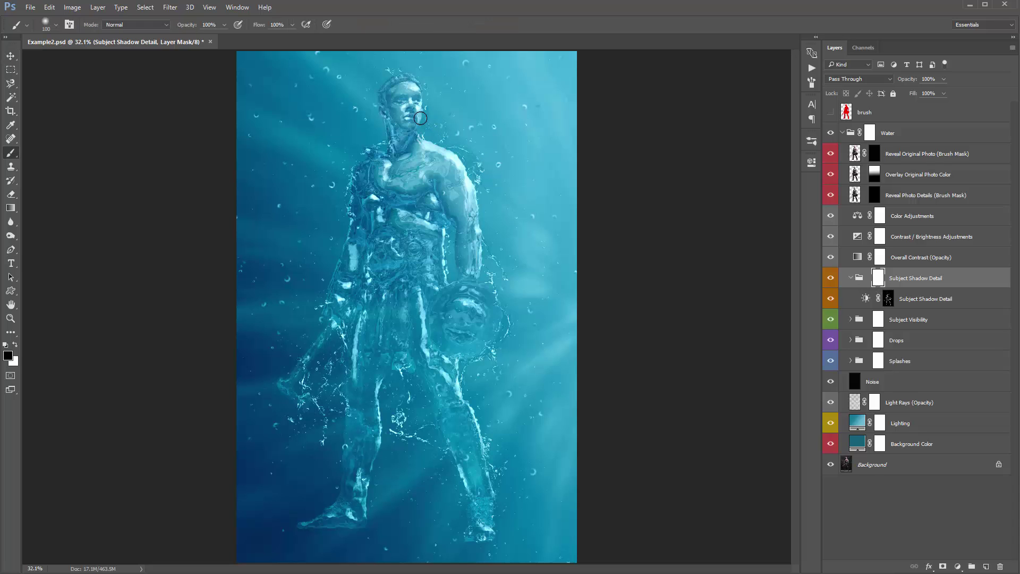
pyautogui.press(']')
pyautogui.press(']')
pyautogui.press(']')
pyautogui.press(']')
pyautogui.press(']')
pyautogui.press(']')
pyautogui.press(']')
pyautogui.press(']')
pyautogui.press('[')
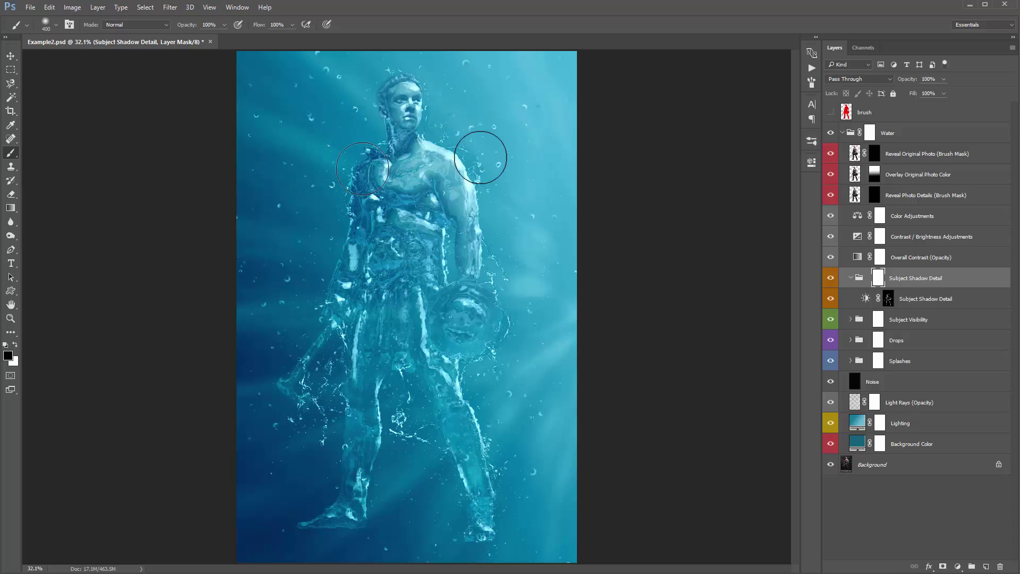
pyautogui.press(']')
pyautogui.press(']')
pyautogui.moveTo(352, 187)
pyautogui.mouseDown()
pyautogui.moveTo(442, 234)
pyautogui.moveTo(382, 260)
pyautogui.moveTo(429, 269)
pyautogui.moveTo(460, 236)
pyautogui.moveTo(474, 242)
pyautogui.moveTo(477, 259)
pyautogui.moveTo(347, 254)
pyautogui.moveTo(332, 232)
pyautogui.moveTo(337, 182)
pyautogui.moveTo(363, 182)
pyautogui.moveTo(386, 121)
pyautogui.mouseUp()
pyautogui.press('v')
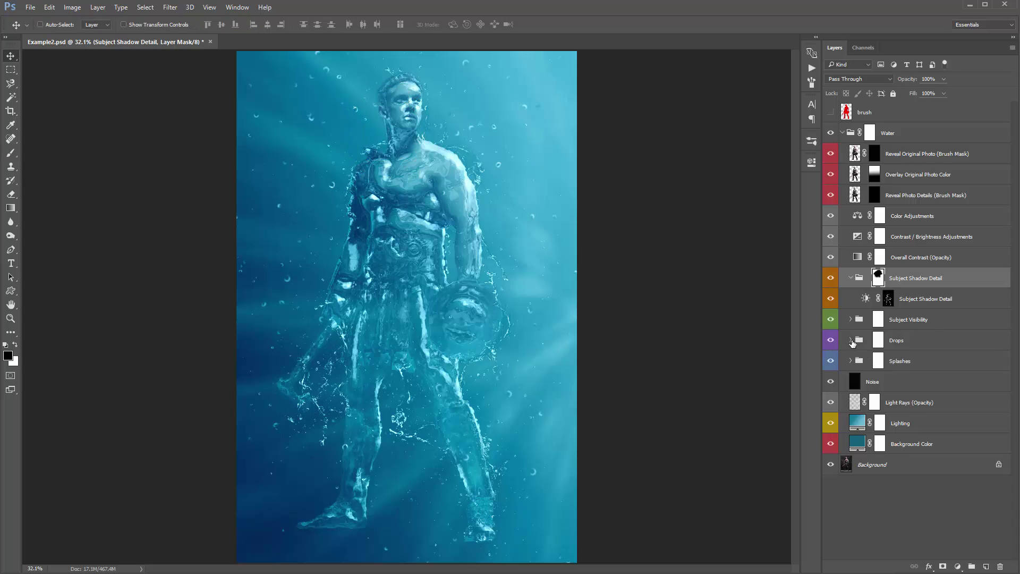
# Try painting black across the canvas on the Drops group's mask with an enlarged soft brush, and undo the stroke.
pyautogui.click(850, 340)
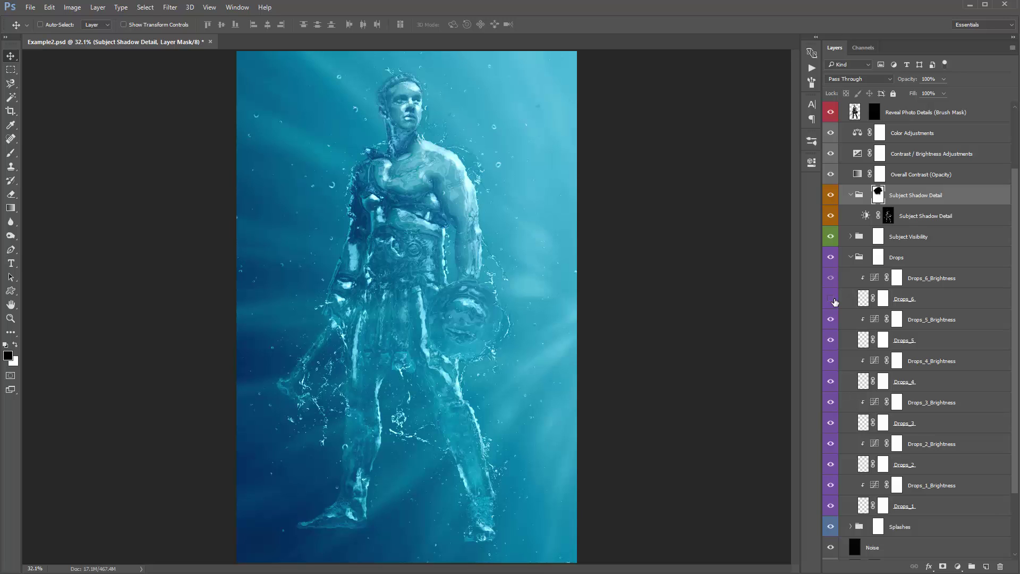
pyautogui.click(880, 258)
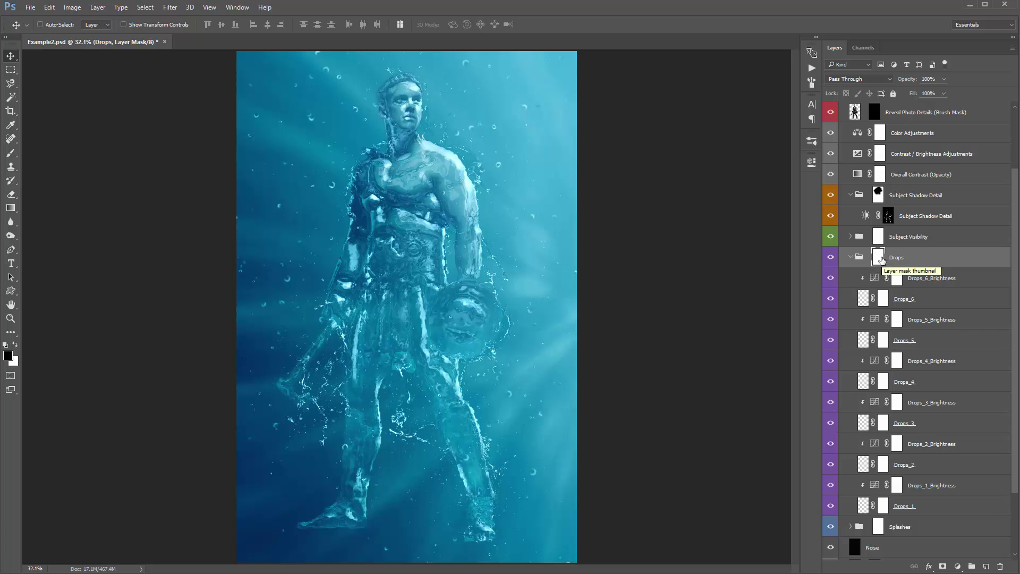
pyautogui.click(850, 258)
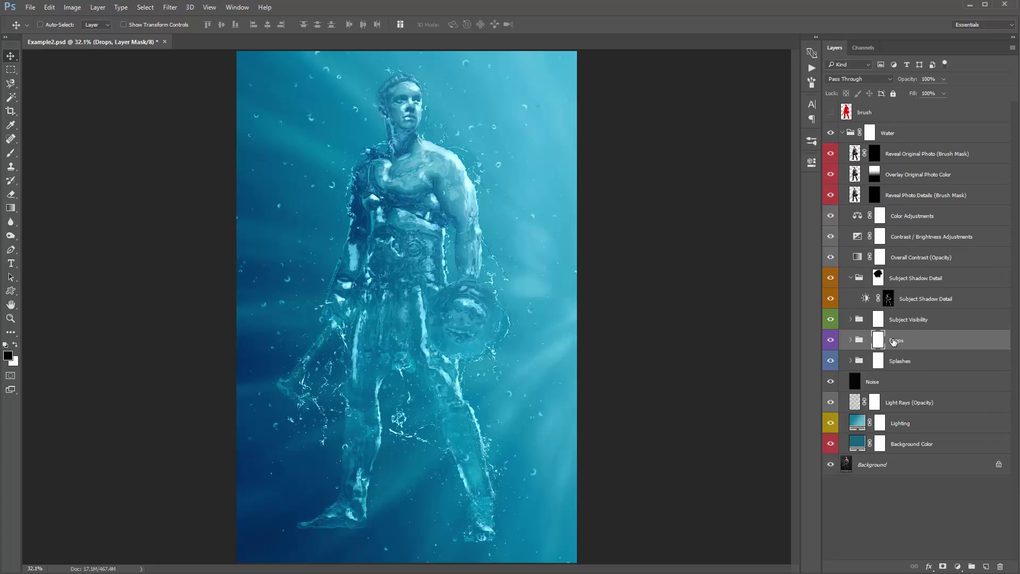
pyautogui.press('b')
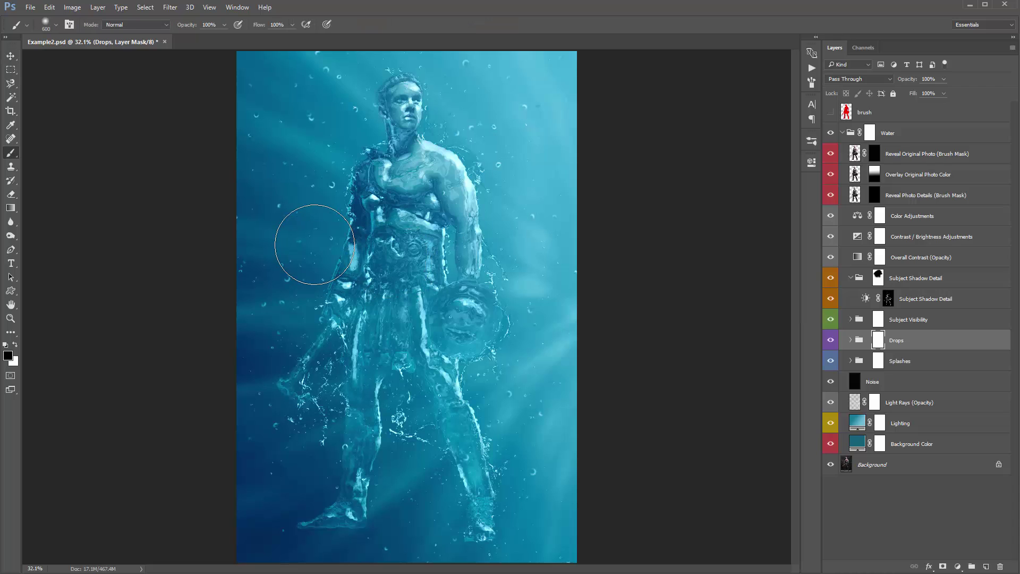
pyautogui.press(']')
pyautogui.moveTo(262, 140)
pyautogui.mouseDown()
pyautogui.moveTo(285, 129)
pyautogui.moveTo(461, 247)
pyautogui.moveTo(140, 392)
pyautogui.moveTo(552, 517)
pyautogui.mouseUp()
pyautogui.hotkey('ctrl', 'z')
# Paint out stray drops on the Drops group's mask with a much smaller black brush, and hide the Drops_6 layer.
pyautogui.click(851, 340)
pyautogui.scroll(-4, 872, 307)
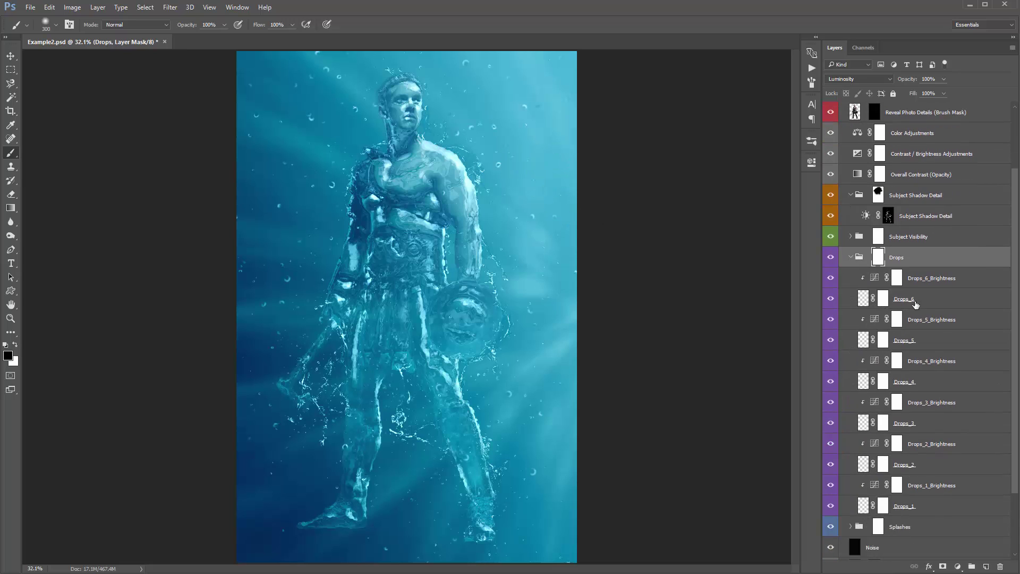
pyautogui.click(883, 303)
pyautogui.click(879, 259)
pyautogui.press('[')
pyautogui.press('[')
pyautogui.press('[')
pyautogui.press('[')
pyautogui.press('[')
pyautogui.press('[')
pyautogui.click(831, 299)
pyautogui.press('v')
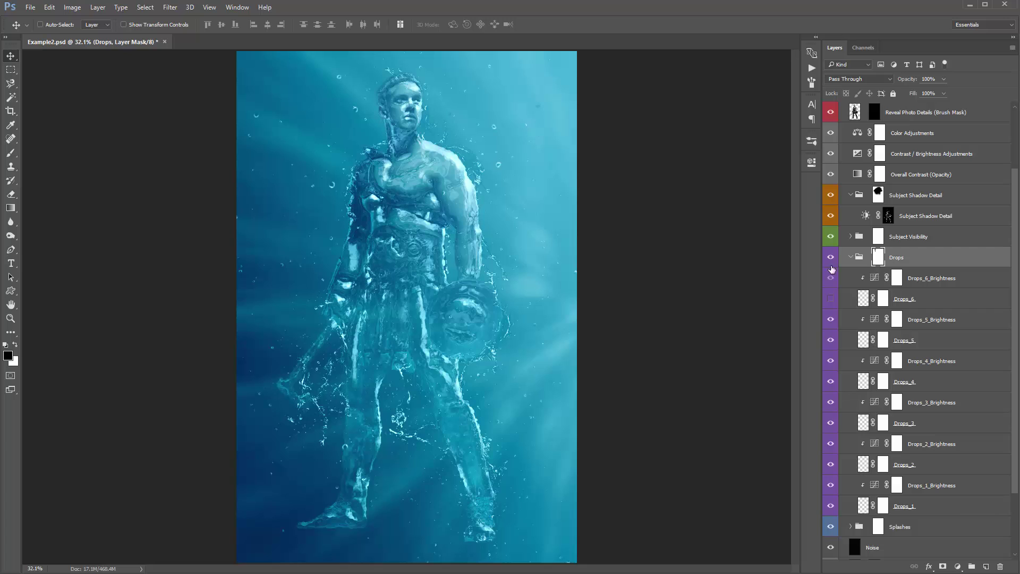
pyautogui.click(851, 258)
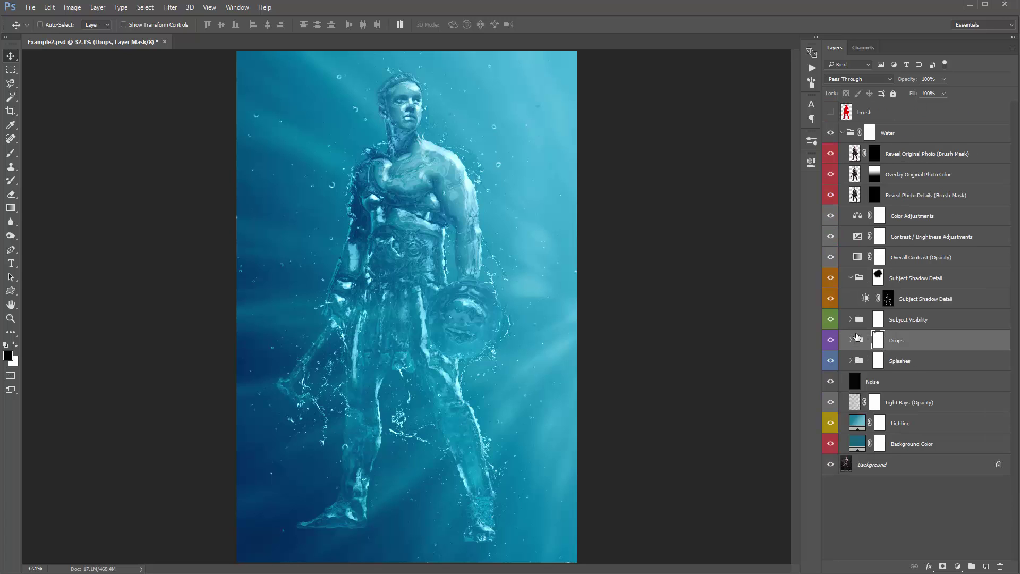
# Set the Subject Contour Brightness levels in the Subject Visibility group to white input 181 and black output 126.
pyautogui.click(850, 319)
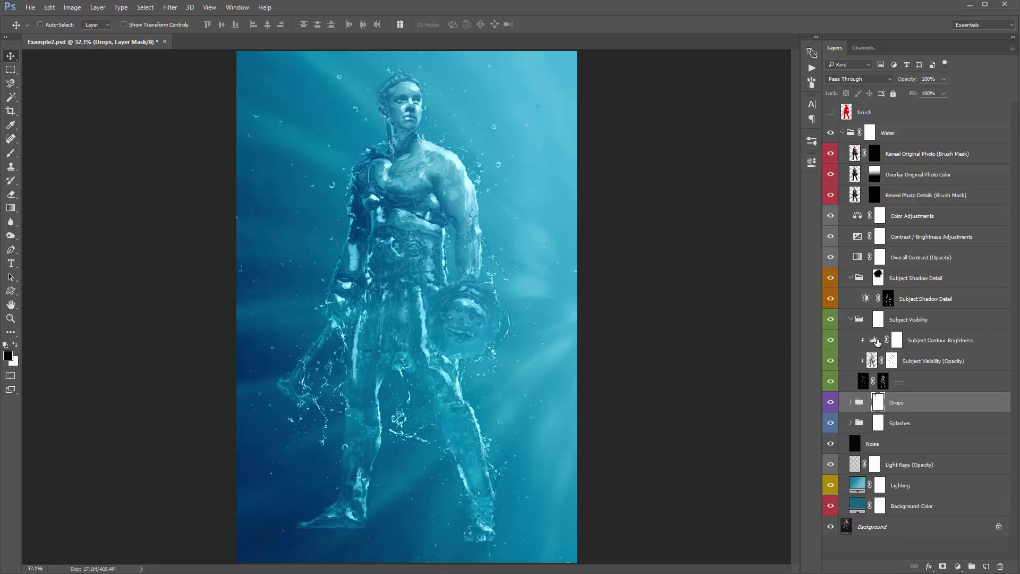
pyautogui.doubleClick(875, 340)
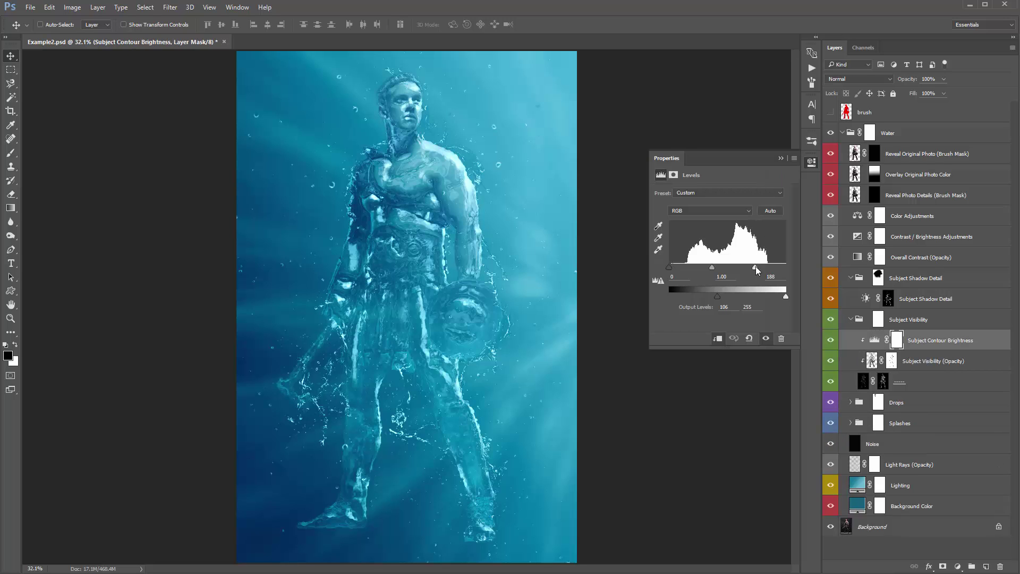
pyautogui.moveTo(754, 271)
pyautogui.mouseDown()
pyautogui.moveTo(767, 270)
pyautogui.moveTo(704, 298)
pyautogui.moveTo(727, 301)
pyautogui.moveTo(716, 299)
pyautogui.moveTo(728, 299)
pyautogui.moveTo(727, 274)
pyautogui.moveTo(665, 267)
pyautogui.mouseUp()
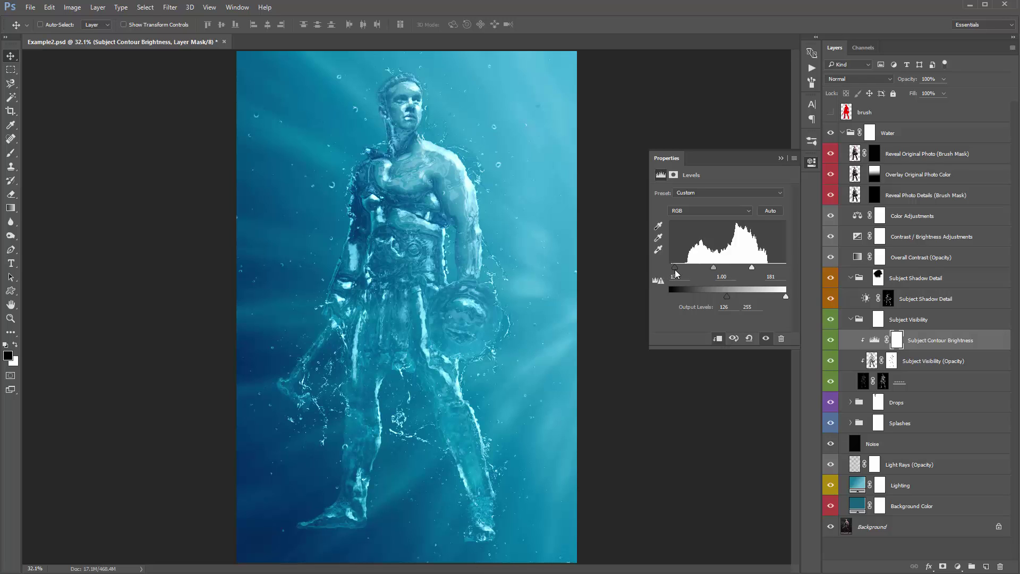
pyautogui.moveTo(675, 270)
pyautogui.mouseDown()
pyautogui.moveTo(662, 270)
pyautogui.moveTo(682, 271)
pyautogui.mouseUp()
pyautogui.moveTo(682, 271); pyautogui.dragTo(663, 273)
pyautogui.click(781, 158)
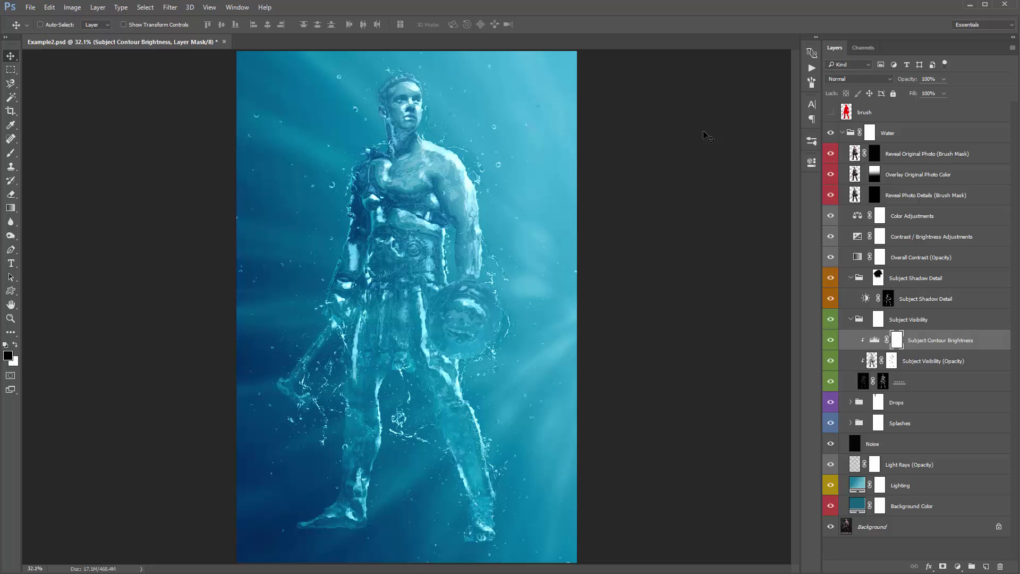
# Collapse the subject groups, expand the Splashes group and disable the Splash_10 layer mask after comparing it on and off.
pyautogui.click(851, 320)
pyautogui.click(851, 278)
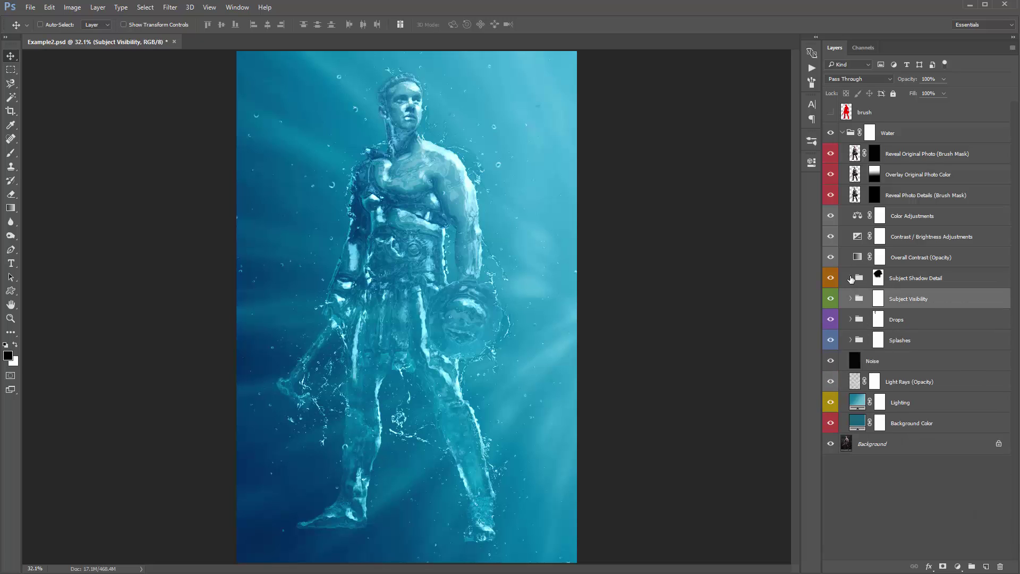
pyautogui.click(922, 341)
pyautogui.click(851, 340)
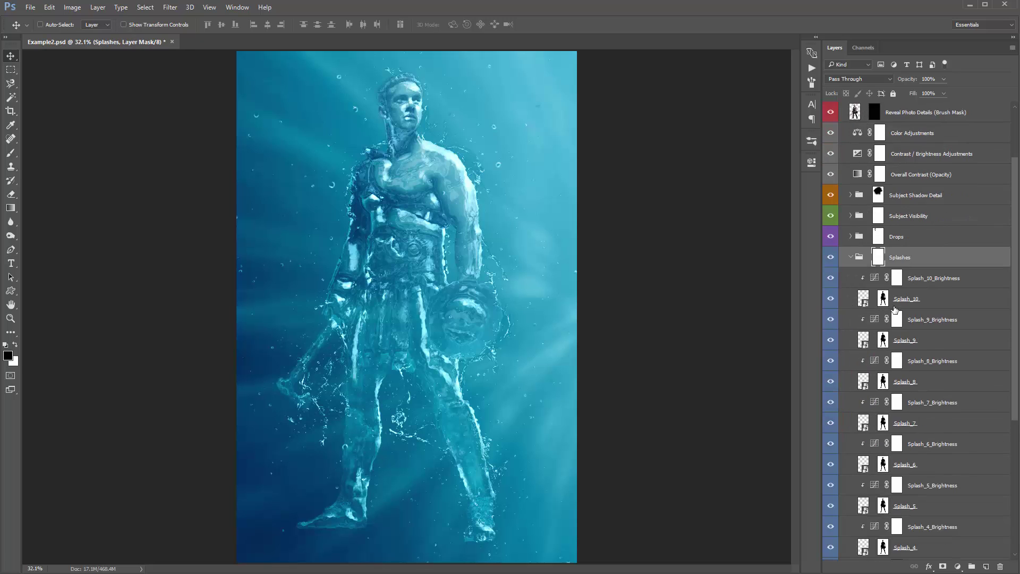
pyautogui.scroll(-3, 895, 308)
pyautogui.keyDown('shift'); pyautogui.click(883, 176); pyautogui.keyUp('shift')
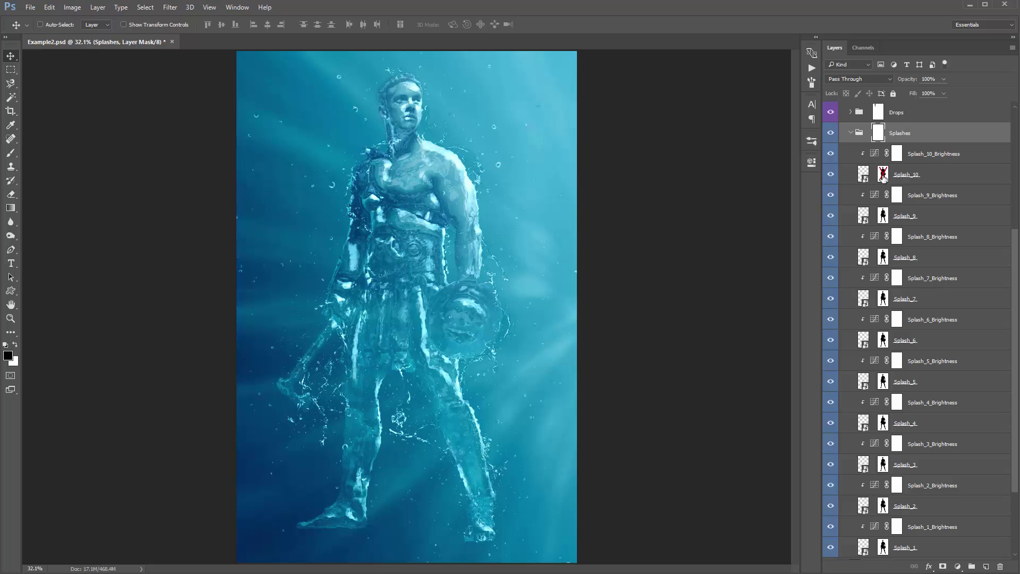
pyautogui.keyDown('shift'); pyautogui.click(884, 176); pyautogui.keyUp('shift')
pyautogui.keyDown('shift'); pyautogui.click(884, 175); pyautogui.keyUp('shift')
pyautogui.keyDown('shift'); pyautogui.click(884, 176); pyautogui.keyUp('shift')
pyautogui.keyDown('shift'); pyautogui.click(884, 175); pyautogui.keyUp('shift')
# Compare the Splash_9 layer with and without its mask, and leave the mask disabled.
pyautogui.keyDown('shift'); pyautogui.click(883, 216); pyautogui.keyUp('shift')
pyautogui.keyDown('shift'); pyautogui.click(882, 215); pyautogui.keyUp('shift')
pyautogui.keyDown('shift'); pyautogui.click(882, 216); pyautogui.keyUp('shift')
pyautogui.keyDown('shift'); pyautogui.click(882, 216); pyautogui.keyUp('shift')
pyautogui.keyDown('shift'); pyautogui.click(882, 216); pyautogui.keyUp('shift')
pyautogui.click(883, 215)
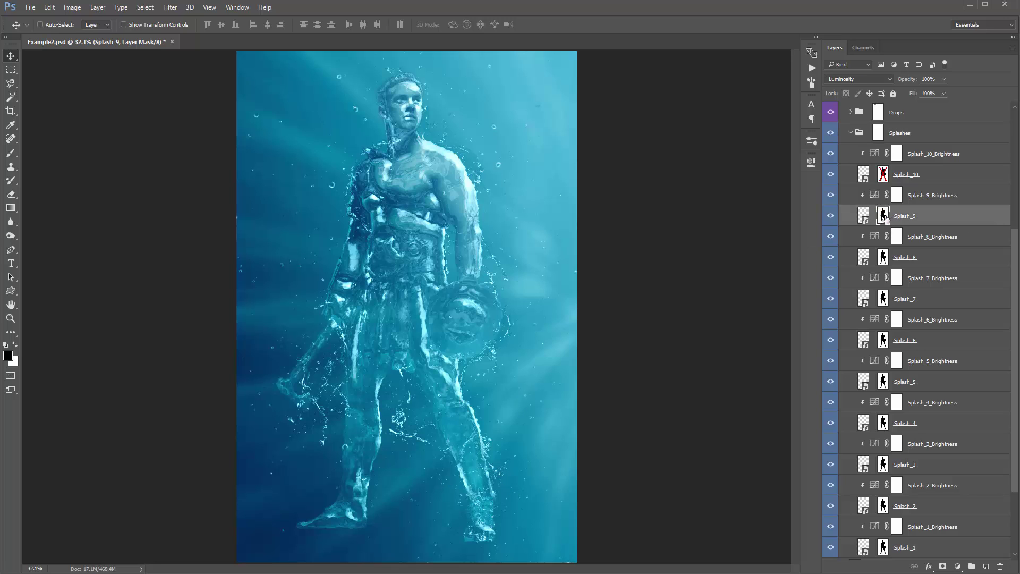
pyautogui.keyDown('shift'); pyautogui.click(885, 217); pyautogui.keyUp('shift')
pyautogui.keyDown('shift'); pyautogui.click(885, 217); pyautogui.keyUp('shift')
pyautogui.keyDown('shift'); pyautogui.click(884, 216); pyautogui.keyUp('shift')
# Compare the Splash_8 and Splash_7 layers with and without their masks, keeping both masks enabled.
pyautogui.scroll(-2, 884, 217)
pyautogui.scroll(-1, 886, 218)
pyautogui.keyDown('shift'); pyautogui.click(882, 197); pyautogui.keyUp('shift')
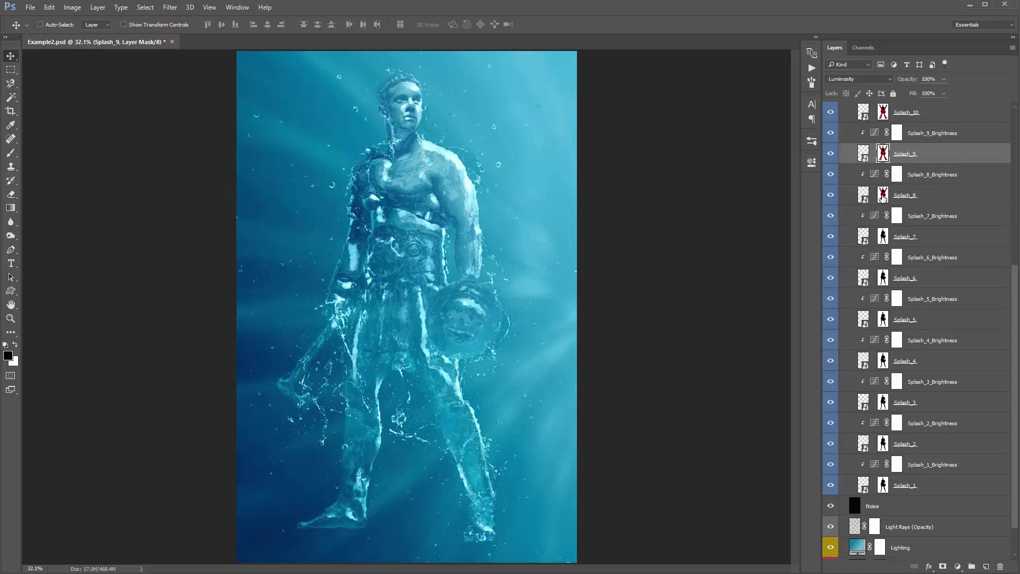
pyautogui.keyDown('shift'); pyautogui.click(882, 197); pyautogui.keyUp('shift')
pyautogui.keyDown('shift'); pyautogui.click(884, 238); pyautogui.keyUp('shift')
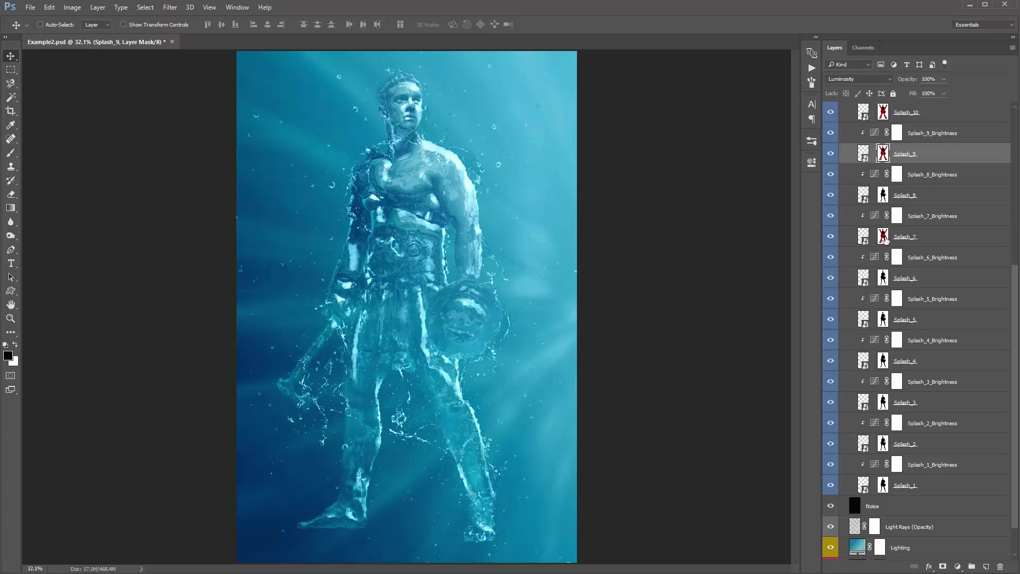
pyautogui.keyDown('shift'); pyautogui.click(883, 238); pyautogui.keyUp('shift')
pyautogui.keyDown('shift'); pyautogui.click(884, 237); pyautogui.keyUp('shift')
# Test the masks of Splash_6 through Splash_3, leaving the Splash_6 and Splash_4 masks disabled and the other two enabled.
pyautogui.scroll(-1, 884, 282)
pyautogui.keyDown('shift'); pyautogui.click(883, 280); pyautogui.keyUp('shift')
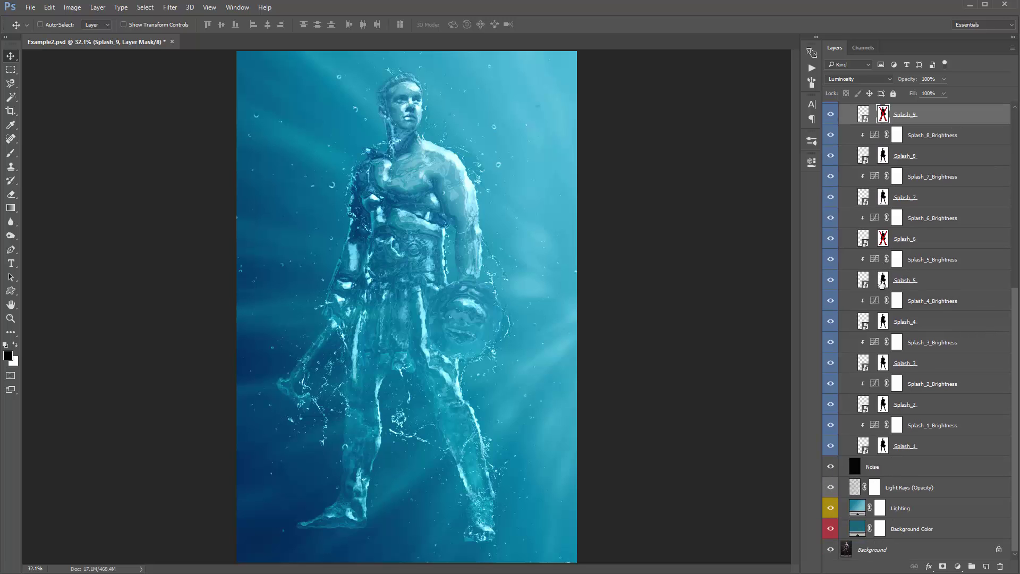
pyautogui.keyDown('shift'); pyautogui.click(882, 281); pyautogui.keyUp('shift')
pyautogui.keyDown('shift'); pyautogui.click(884, 321); pyautogui.keyUp('shift')
pyautogui.keyDown('shift'); pyautogui.click(883, 363); pyautogui.keyUp('shift')
pyautogui.keyDown('shift'); pyautogui.click(884, 367); pyautogui.keyUp('shift')
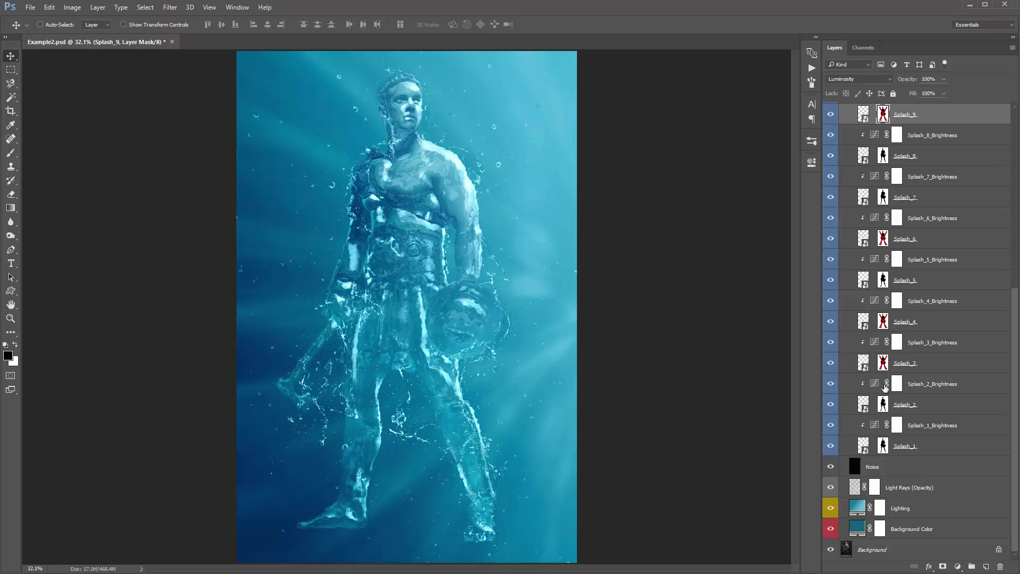
# Disable the Splash_2 layer mask, check Splash_1 with and without its mask, and collapse the Splashes group.
pyautogui.keyDown('shift'); pyautogui.click(883, 405); pyautogui.keyUp('shift')
pyautogui.keyDown('shift'); pyautogui.click(883, 405); pyautogui.keyUp('shift')
pyautogui.keyDown('shift'); pyautogui.click(883, 405); pyautogui.keyUp('shift')
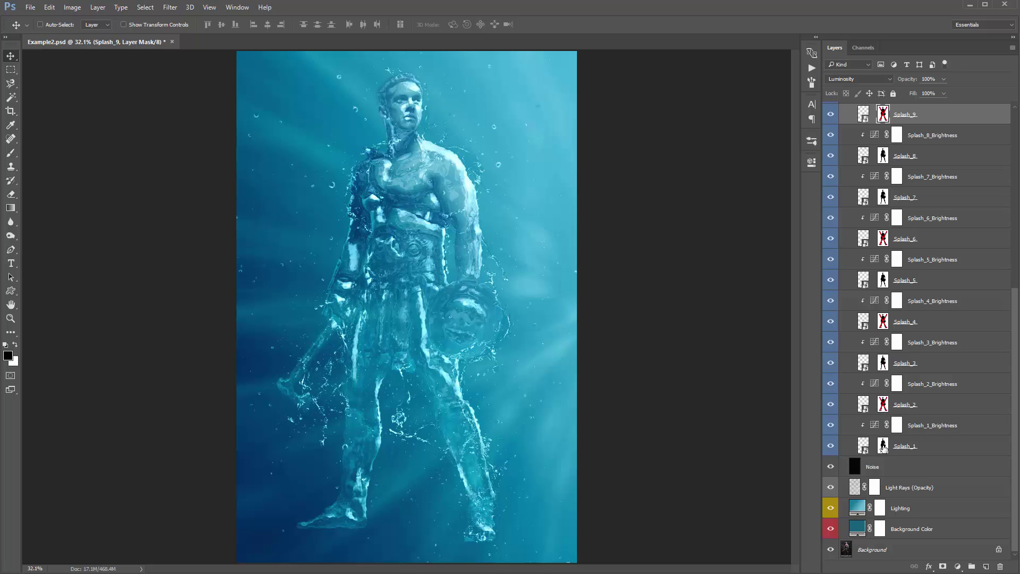
pyautogui.keyDown('shift'); pyautogui.click(884, 447); pyautogui.keyUp('shift')
pyautogui.keyDown('shift'); pyautogui.click(884, 448); pyautogui.keyUp('shift')
pyautogui.keyDown('shift'); pyautogui.click(884, 448); pyautogui.keyUp('shift')
pyautogui.scroll(2, 872, 245)
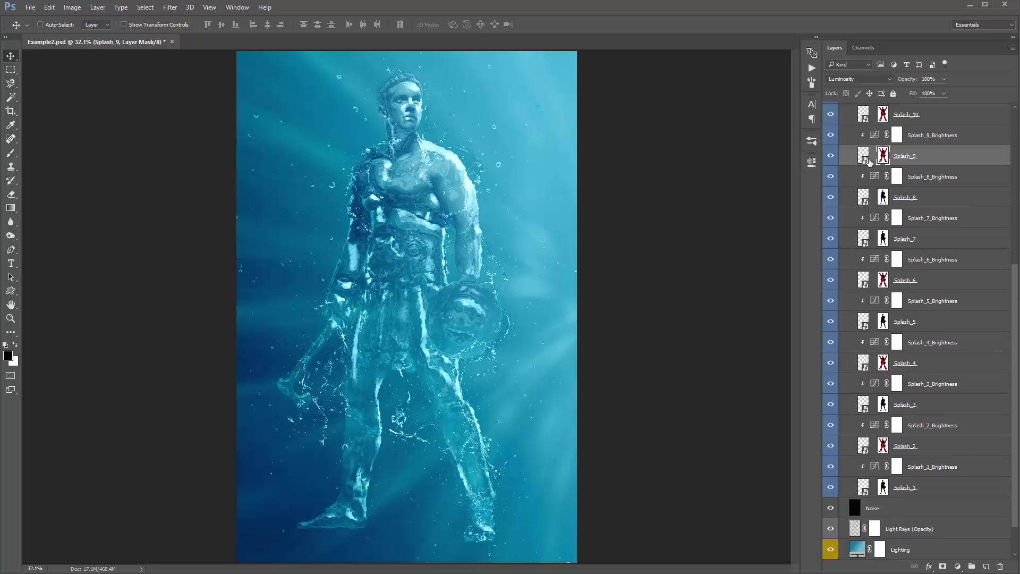
pyautogui.scroll(1, 875, 155)
pyautogui.click(851, 156)
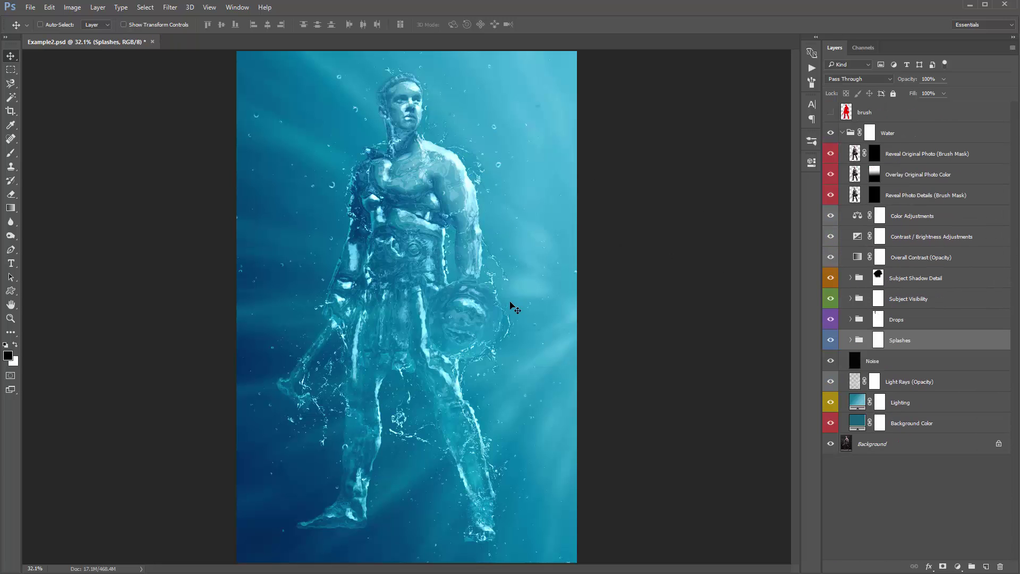
# Add a new empty layer at the top of the Water group and set its blending mode to Overlay.
pyautogui.click(914, 135)
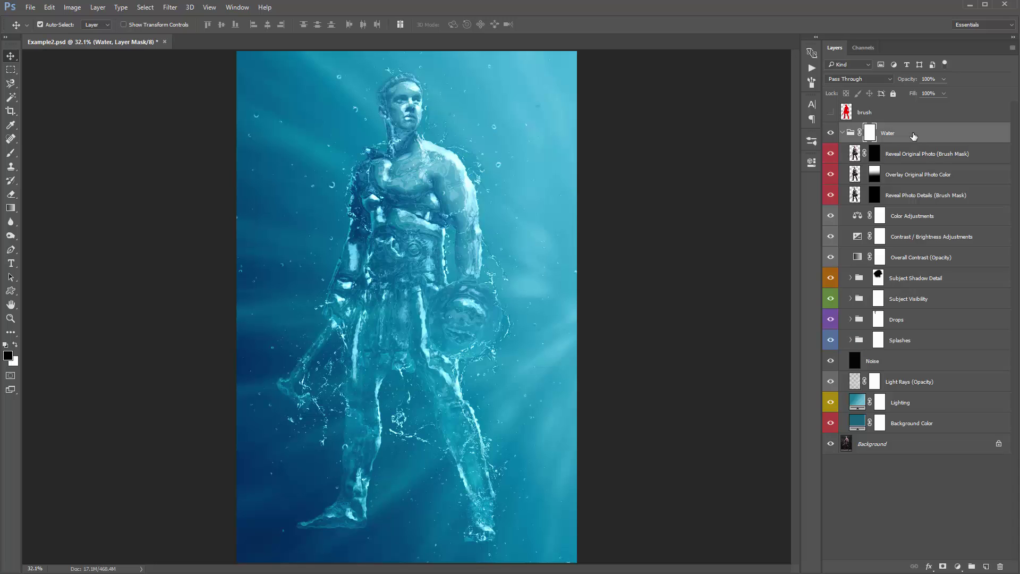
pyautogui.hotkey('ctrl', 'shift', 'n')
pyautogui.press('Return')
pyautogui.click(845, 78)
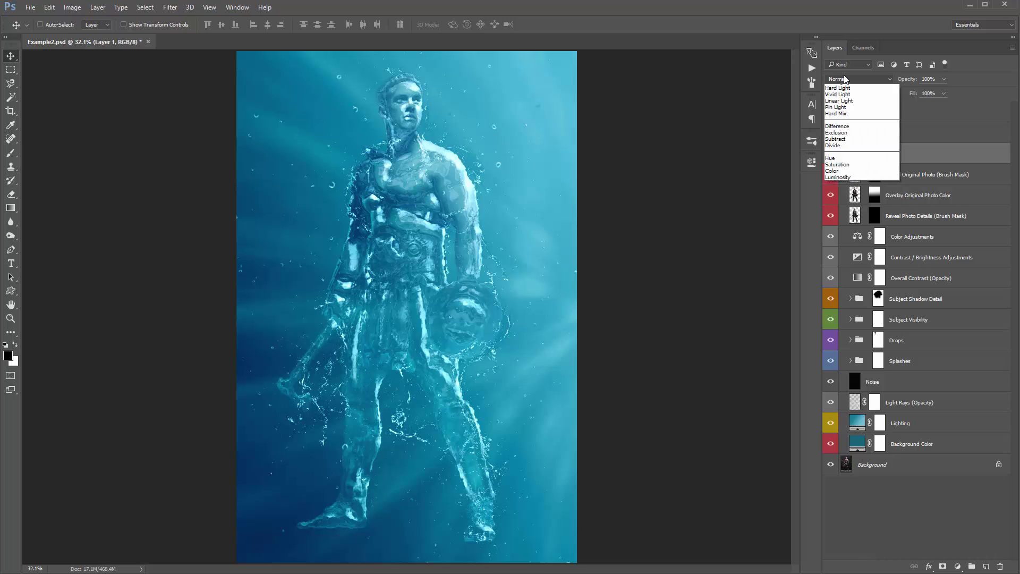
pyautogui.click(842, 184)
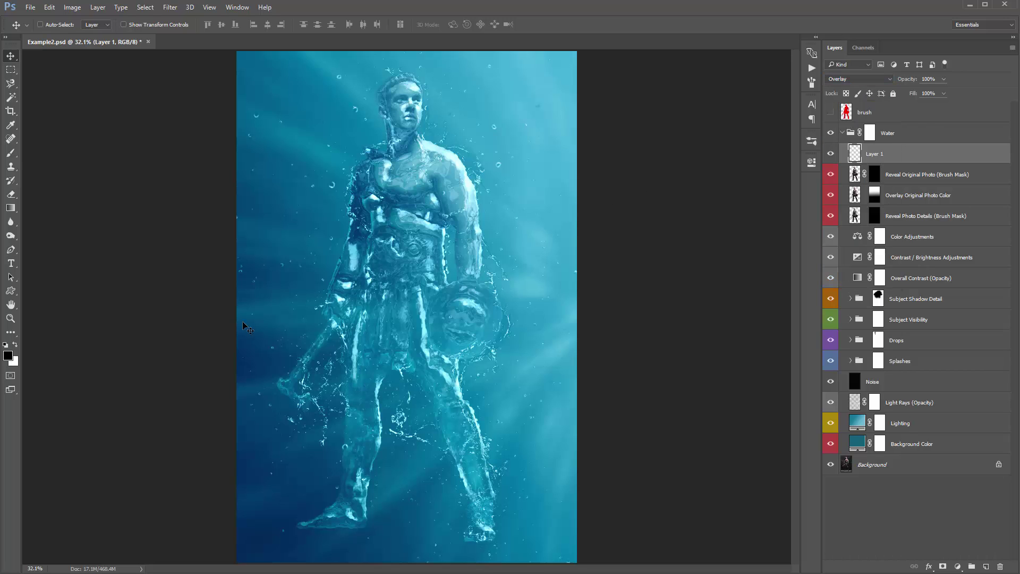
# Add a white glow along the image's right edge on the Overlay layer using a soft 2700-pixel brush centered outside the canvas.
pyautogui.press('x')
pyautogui.hotkey('ctrl', '-')
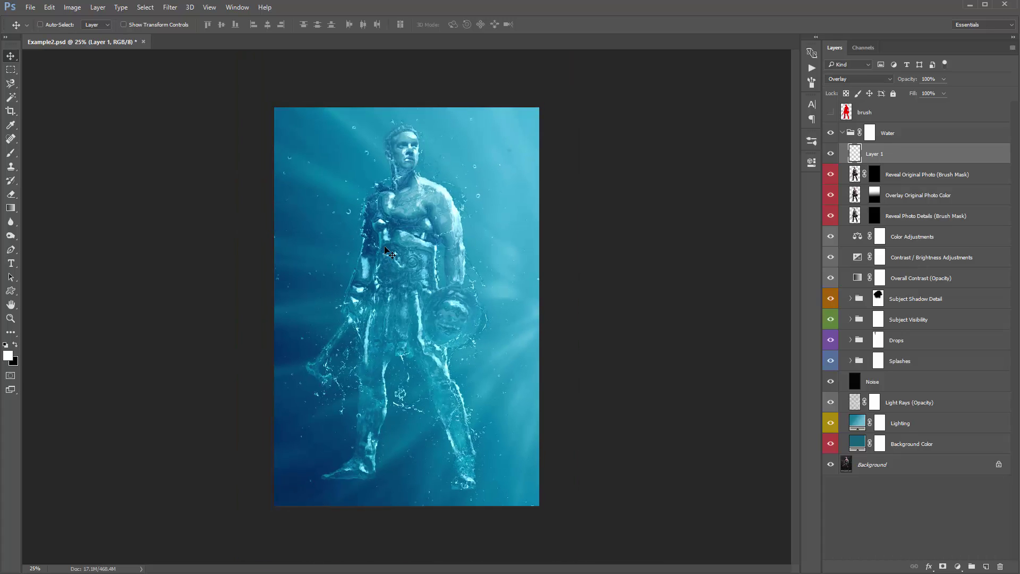
pyautogui.press('b')
pyautogui.press(']')
pyautogui.press(']')
pyautogui.press(']')
pyautogui.press(']')
pyautogui.press(']')
pyautogui.press(']')
pyautogui.press(']')
pyautogui.press(']')
pyautogui.press(']')
pyautogui.press(']')
pyautogui.press(']')
pyautogui.press(']')
pyautogui.press(']')
pyautogui.press(']')
pyautogui.press(']')
pyautogui.press(']')
pyautogui.press(']')
pyautogui.press(']')
pyautogui.press(']')
pyautogui.press(']')
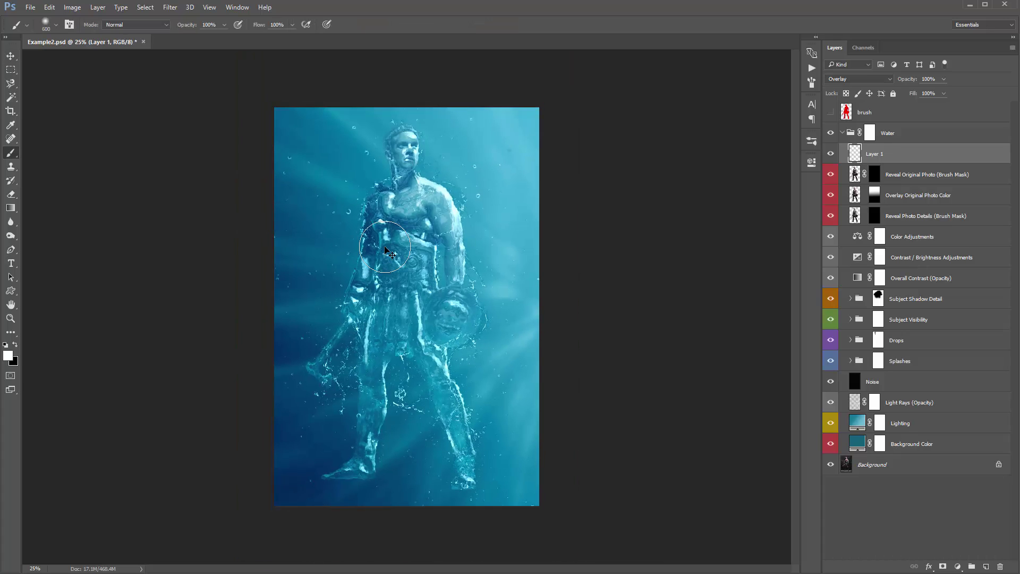
pyautogui.press(']')
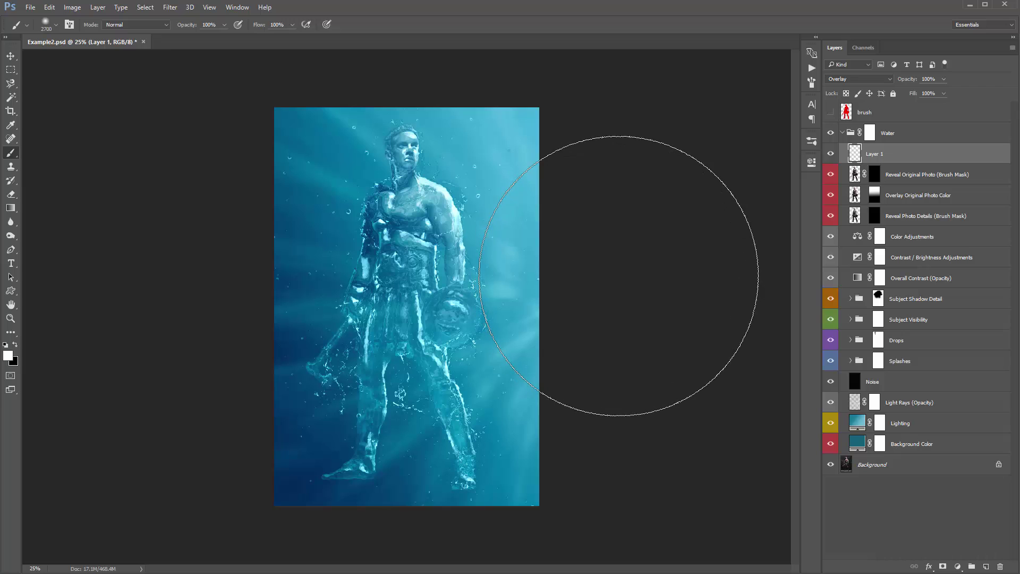
pyautogui.click(619, 276)
pyautogui.press('v')
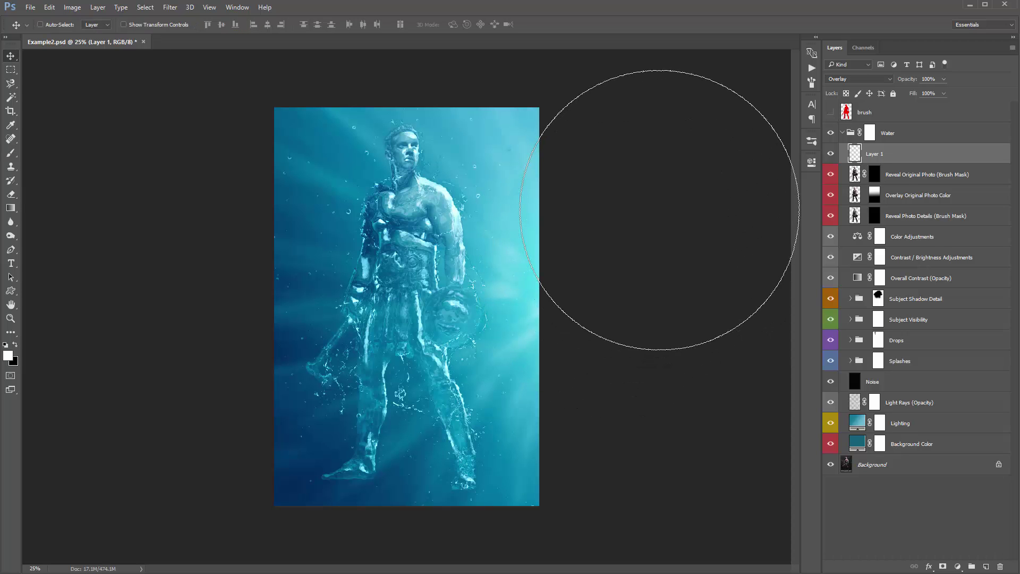
pyautogui.hotkey('ctrl', '+')
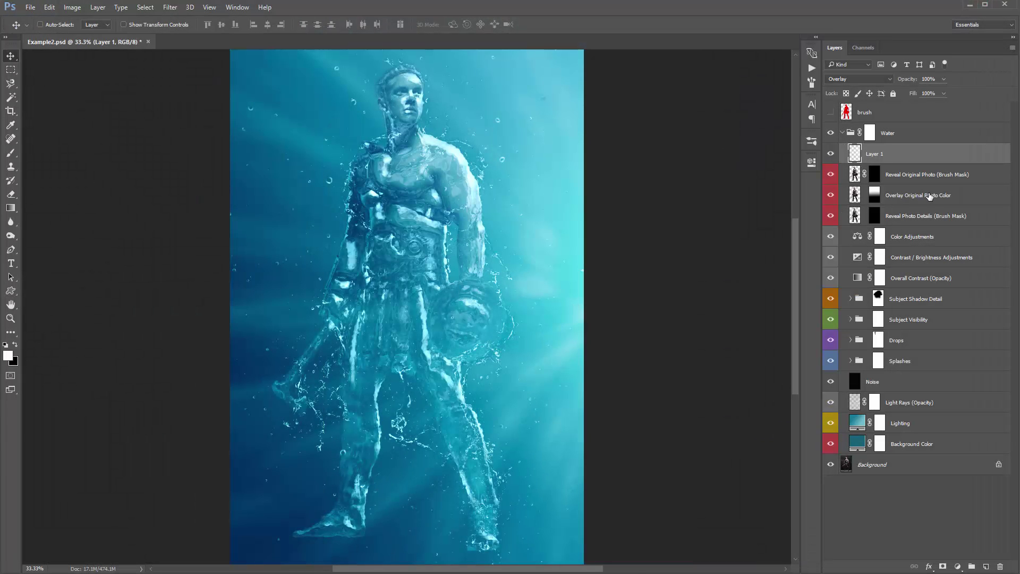
# Stamp all visible layers into a new merged layer above the Water group.
pyautogui.click(930, 195)
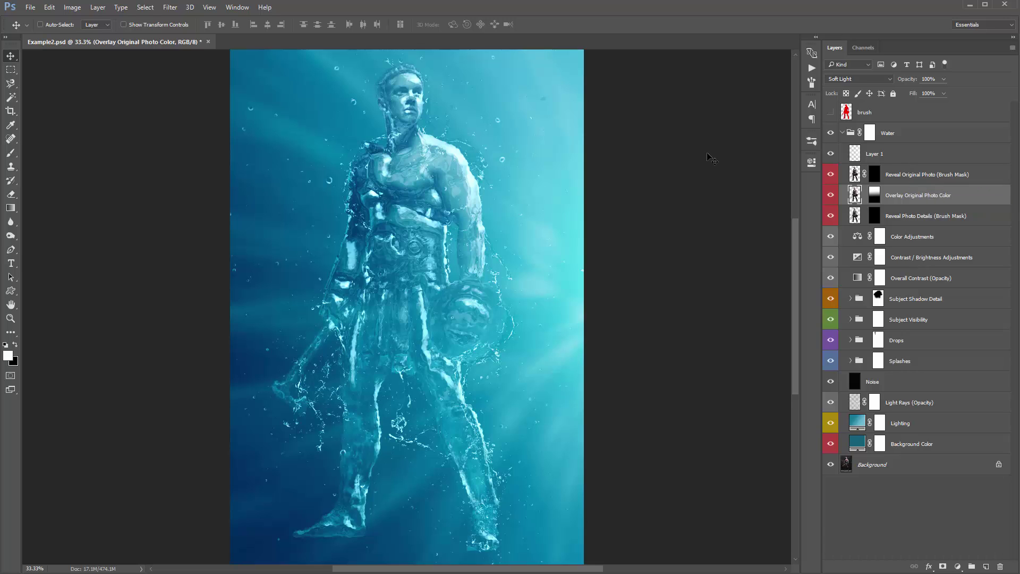
pyautogui.click(875, 133)
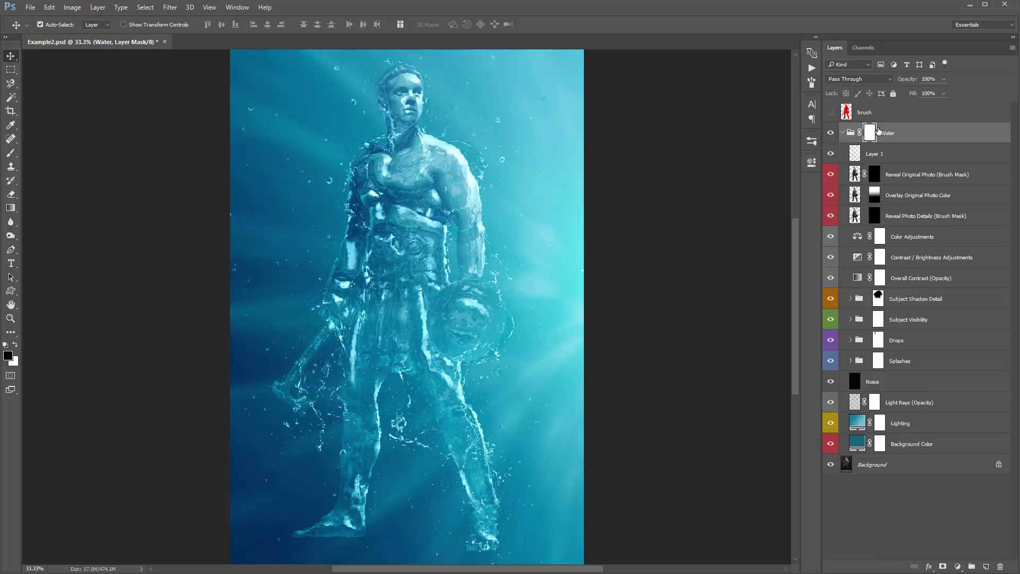
pyautogui.hotkey('ctrl', 'shift', 'alt', 'e')
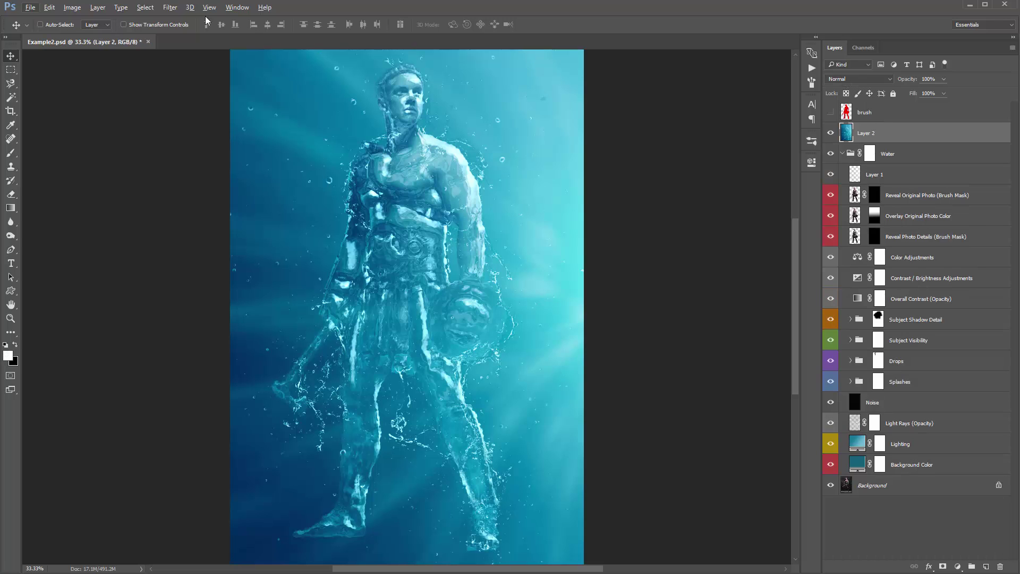
# Apply a High Pass filter to the merged layer and set it to Vivid Light blending at 40% opacity.
pyautogui.click(170, 7)
pyautogui.moveTo(311, 240)
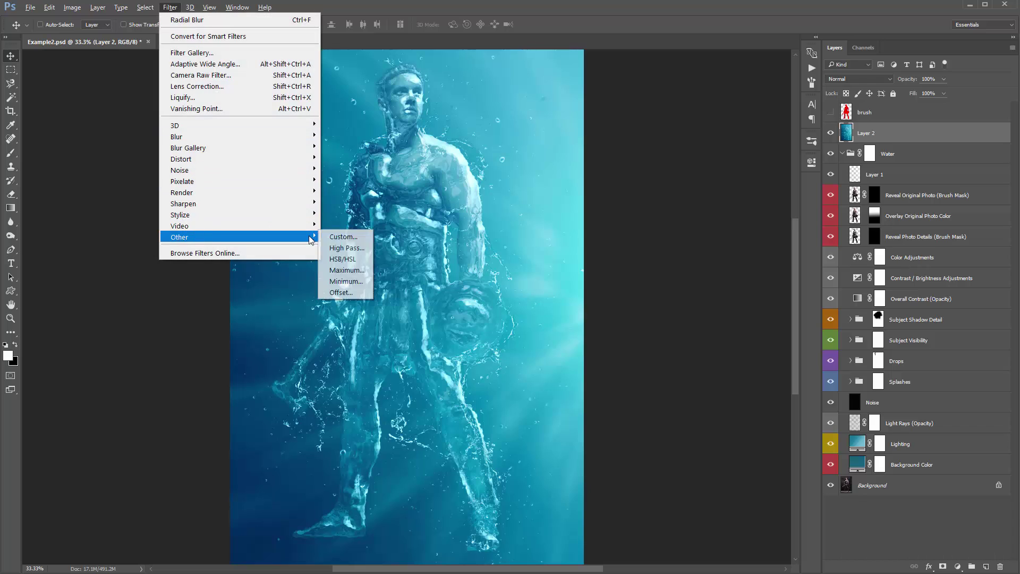
pyautogui.click(343, 248)
pyautogui.click(743, 106)
pyautogui.click(859, 79)
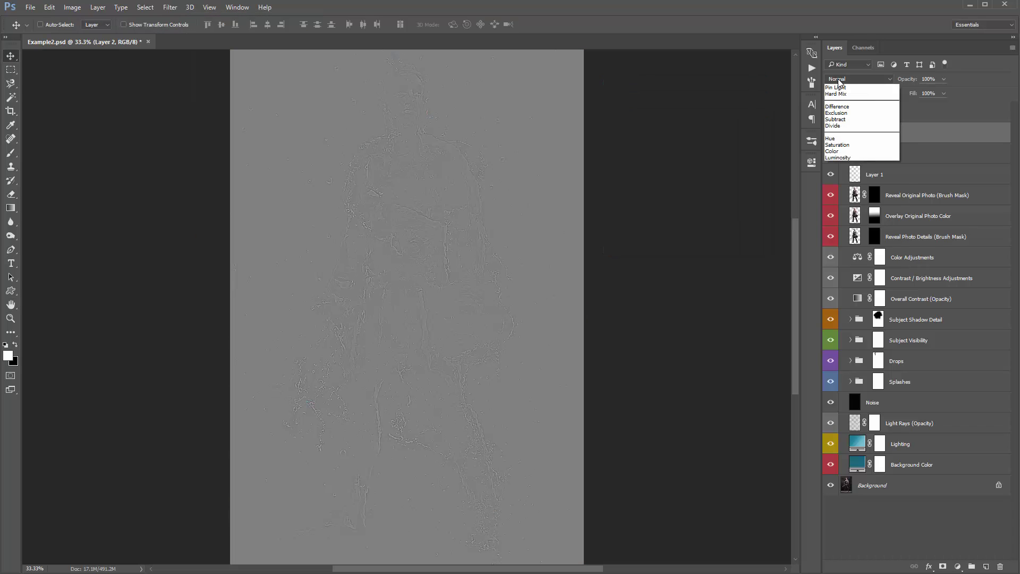
pyautogui.click(837, 191)
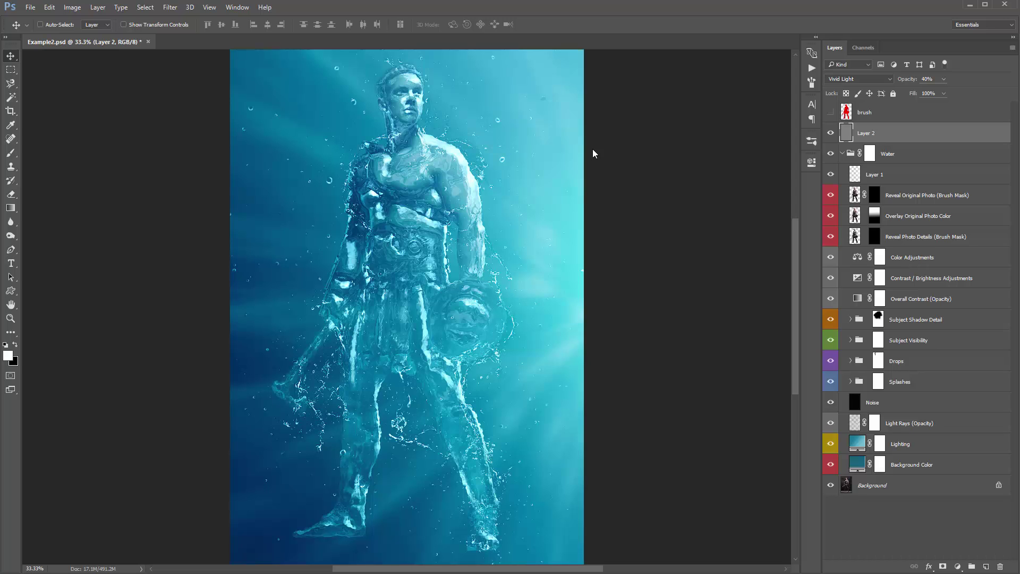
# Collapse the Water group, group it with the High Pass layer, and toggle the new group's visibility to compare with the original photo.
pyautogui.click(845, 155)
pyautogui.keyDown('shift'); pyautogui.click(912, 153); pyautogui.keyUp('shift')
pyautogui.hotkey('ctrl', 'g')
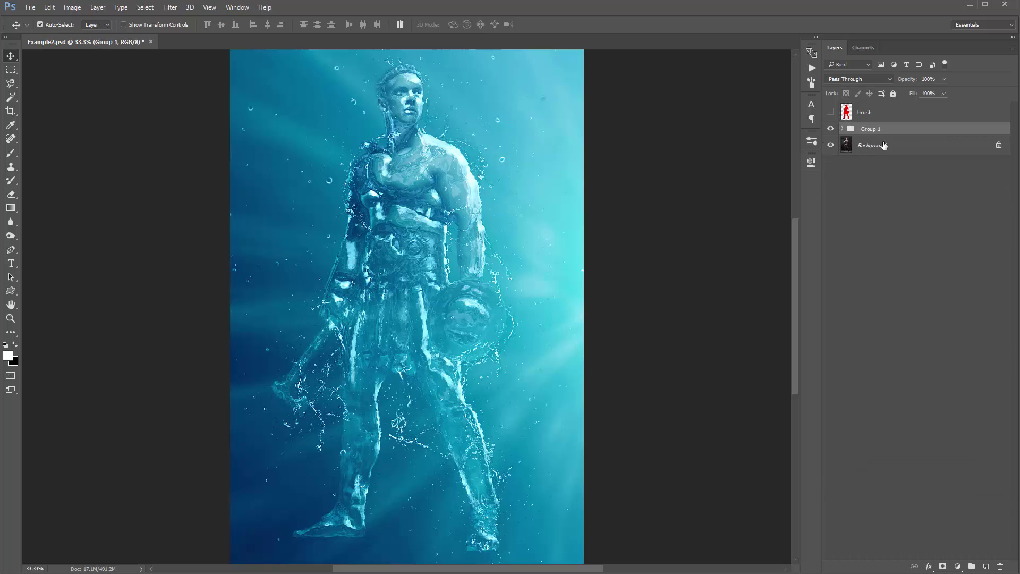
pyautogui.click(831, 129)
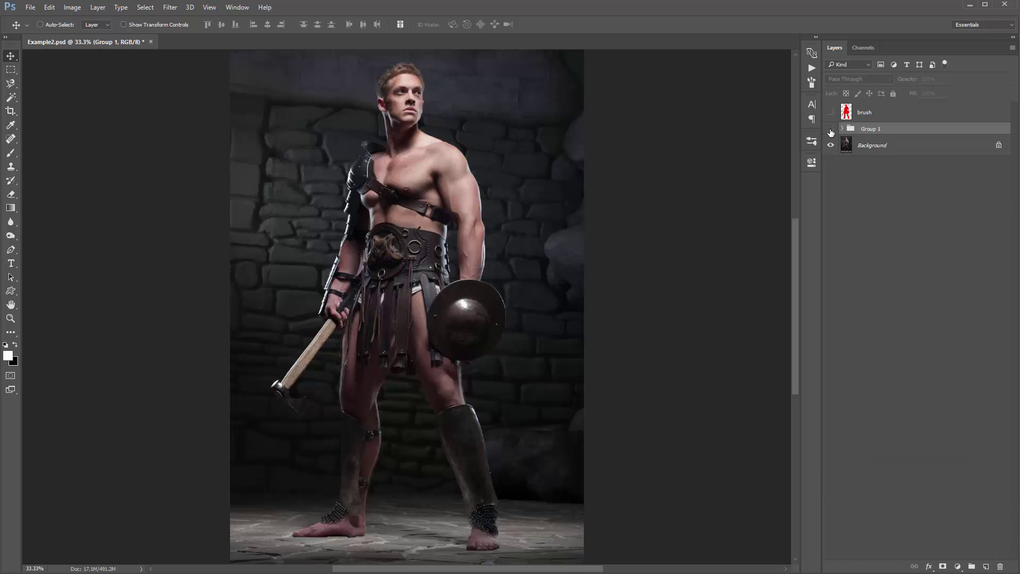
pyautogui.click(830, 130)
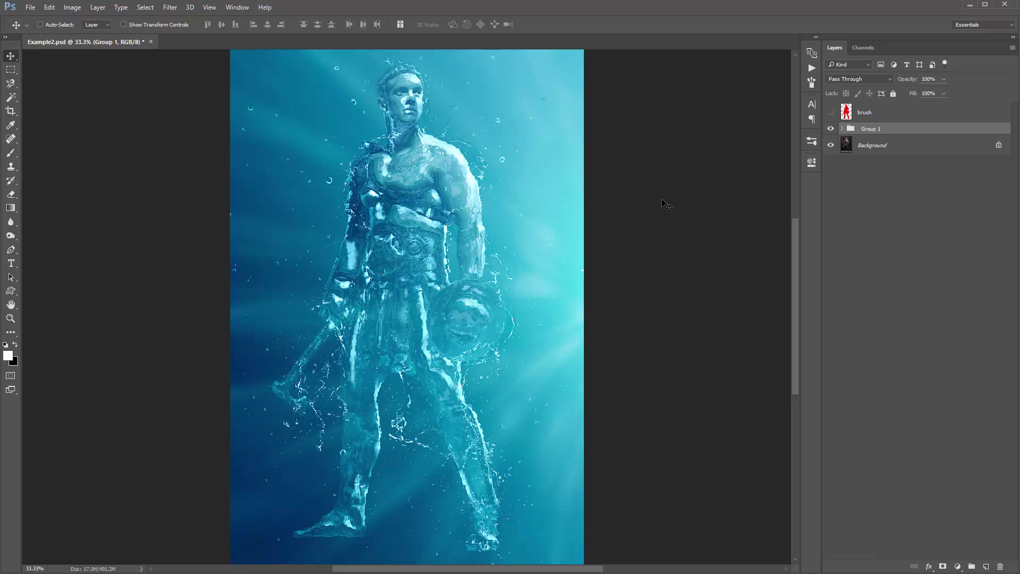
# Ungroup the Water group and High Pass layer, delete the High Pass layer, and close the full-screen example image.
pyautogui.hotkey('ctrl', 'shift', 'g')
pyautogui.click(900, 136)
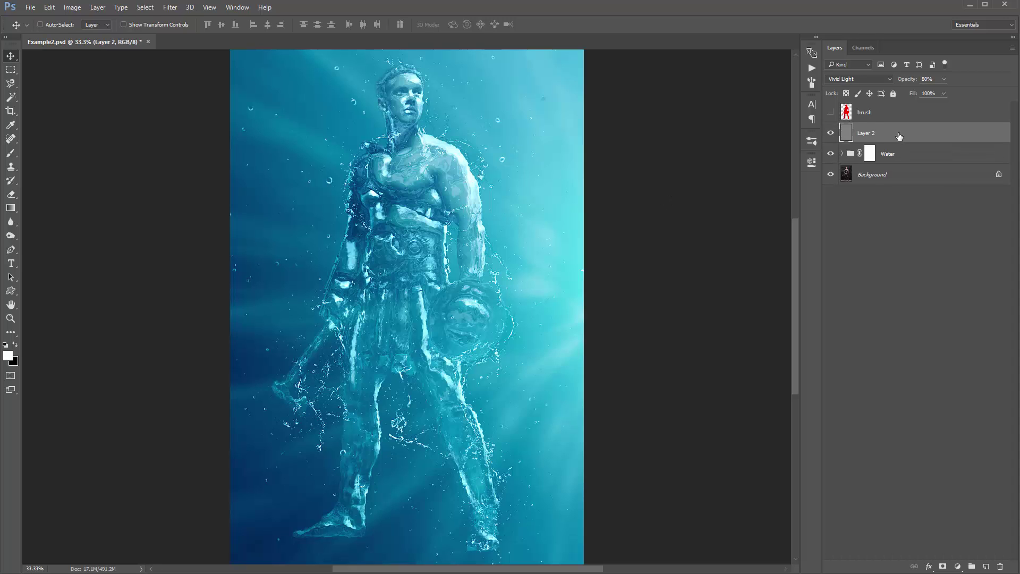
pyautogui.press('Delete')
pyautogui.click(845, 134)
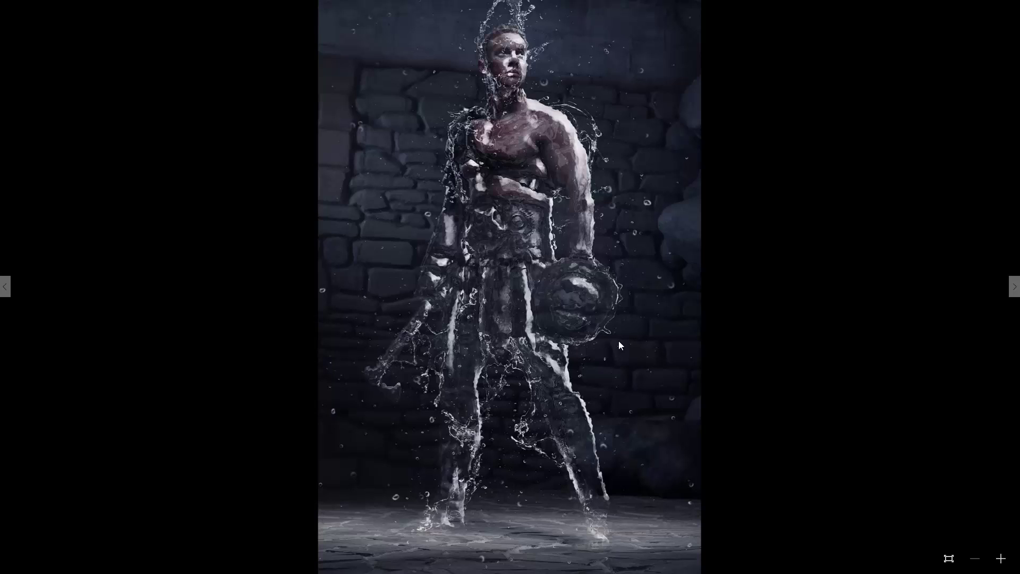
pyautogui.click(1005, 4)
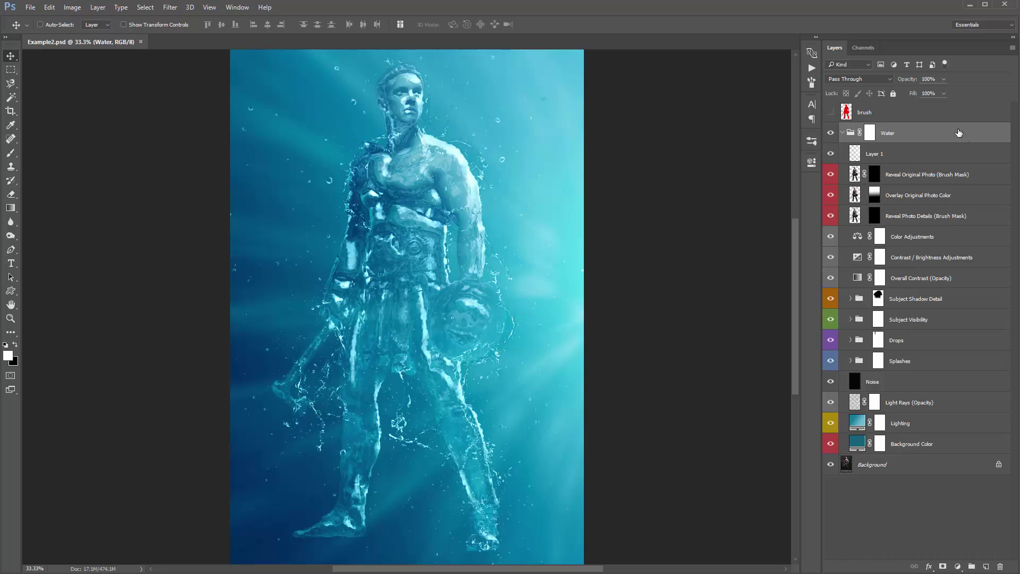
# Collapse and hide the Water group and duplicate the Background layer.
pyautogui.click(842, 134)
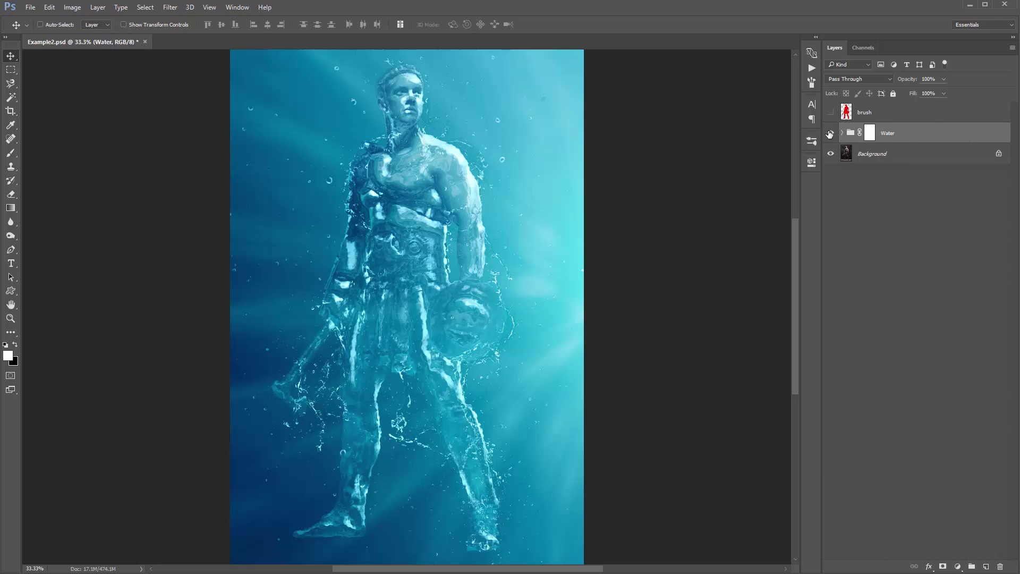
pyautogui.click(829, 133)
pyautogui.hotkey('alt', '[')
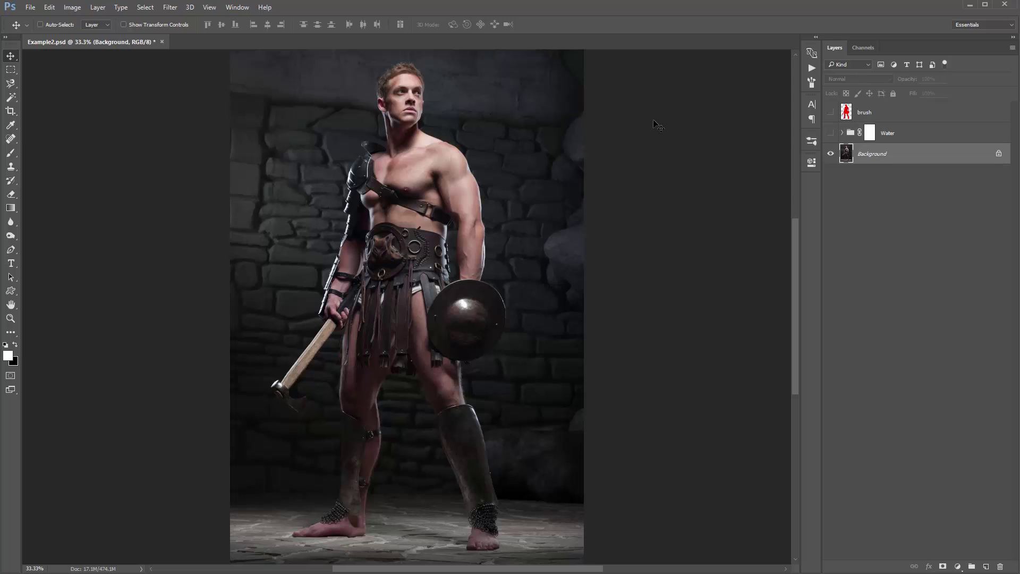
pyautogui.hotkey('ctrl', 'j')
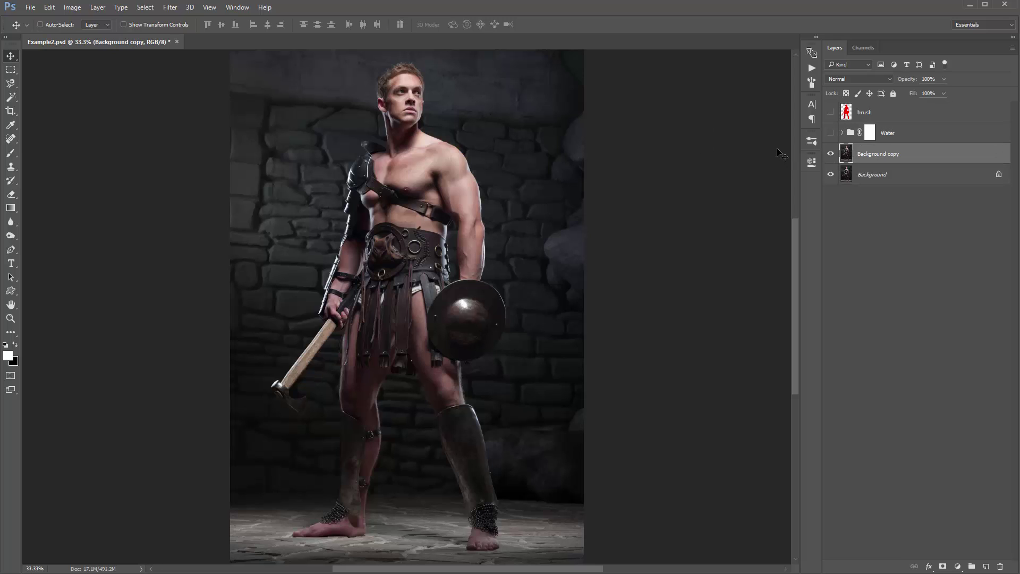
# Delete the warrior from the Background copy using a selection loaded from the brush layer, clear the selection, and hide the Background layer.
pyautogui.press('ctrl')
pyautogui.keyDown('ctrl'); pyautogui.click(847, 114); pyautogui.keyUp('ctrl')
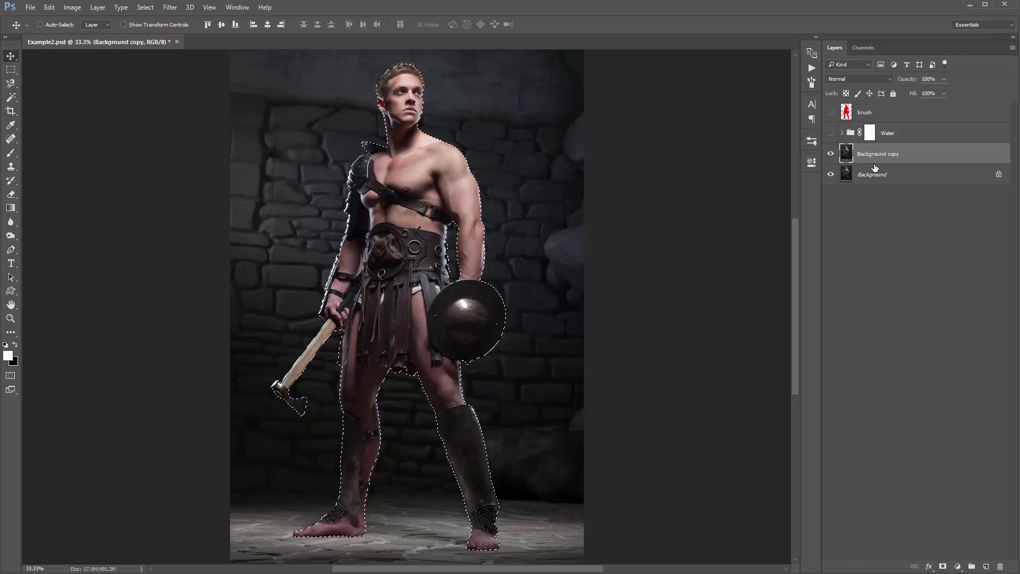
pyautogui.press('Delete')
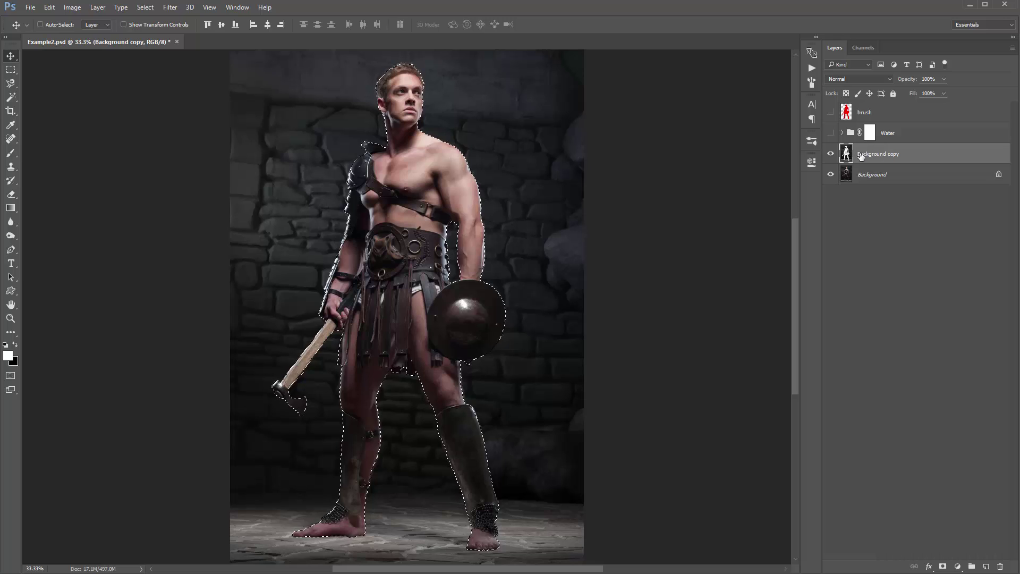
pyautogui.click(831, 175)
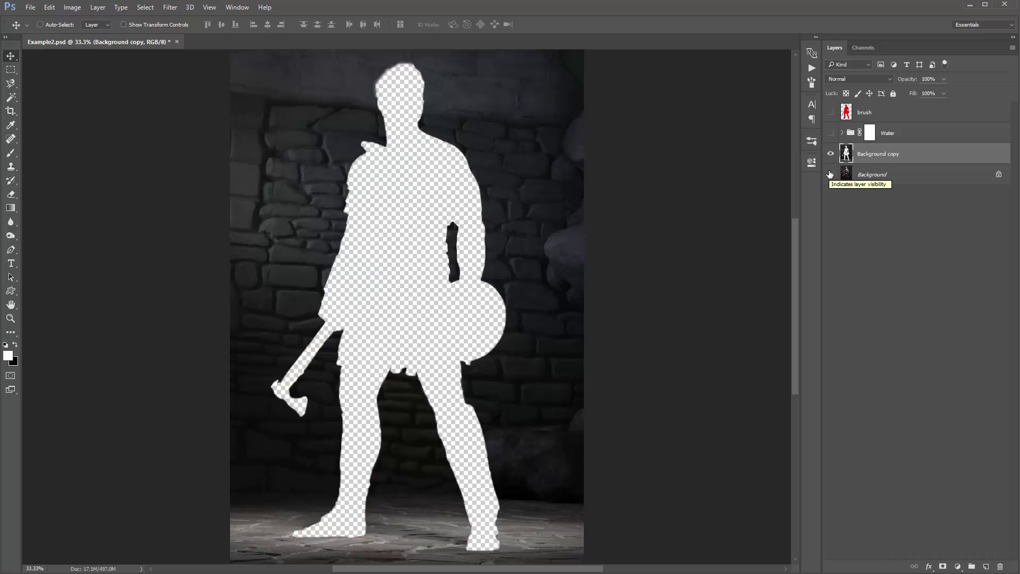
pyautogui.click(831, 175)
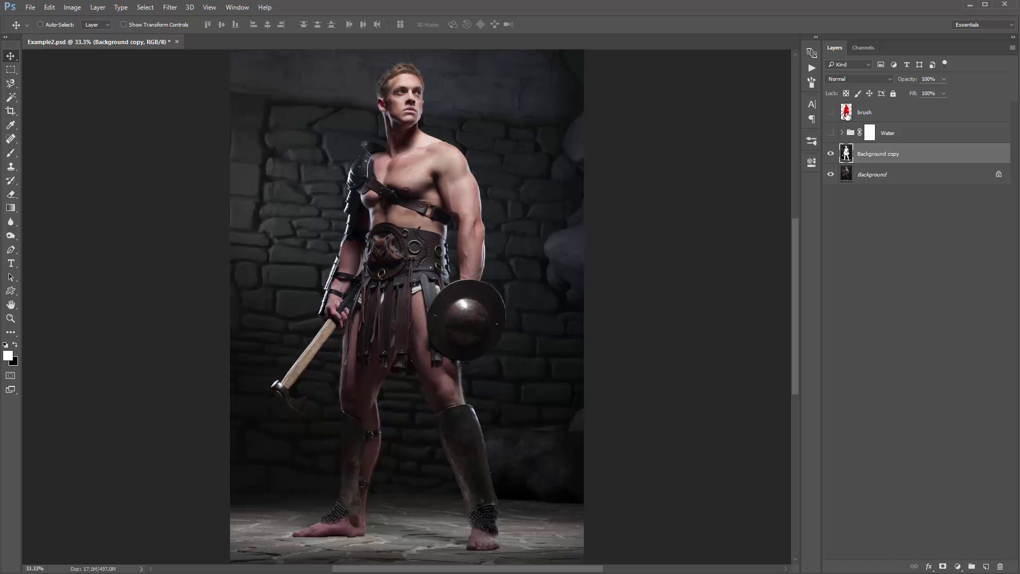
pyautogui.click(831, 174)
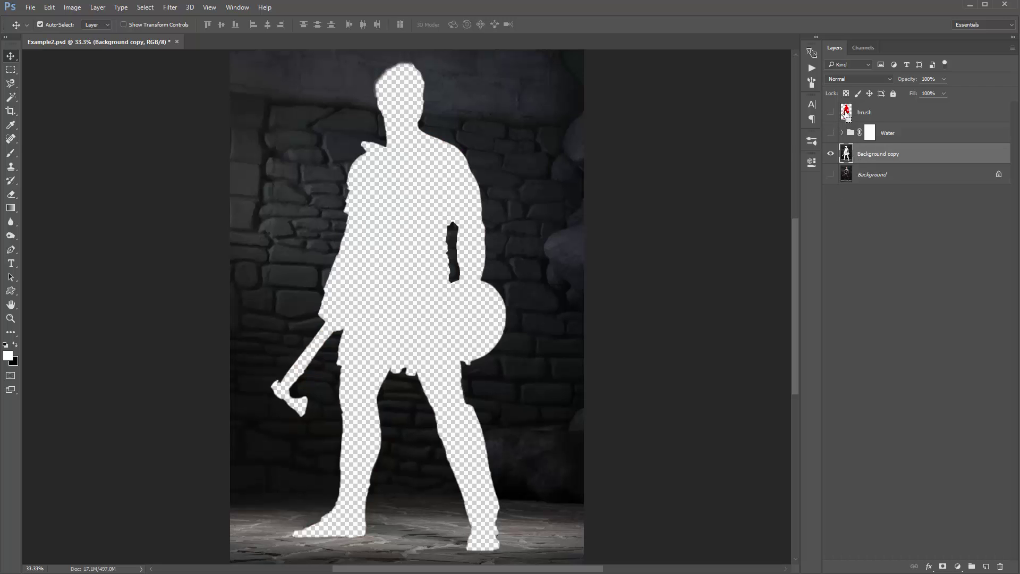
# Load the brush layer's figure outline as a selection and expand it by 50 pixels.
pyautogui.keyDown('ctrl'); pyautogui.click(847, 113); pyautogui.keyUp('ctrl')
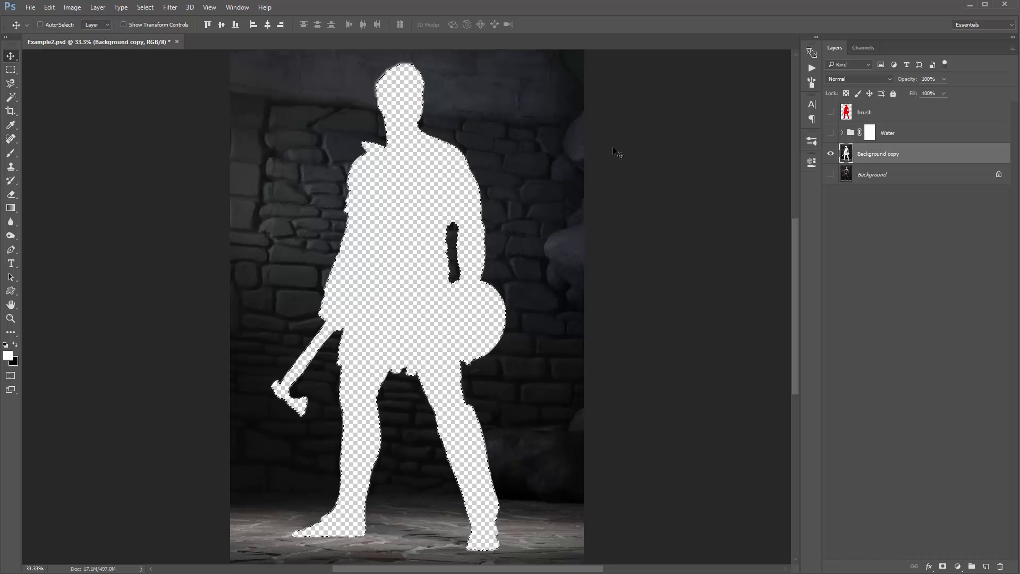
pyautogui.click(145, 7)
pyautogui.moveTo(219, 159)
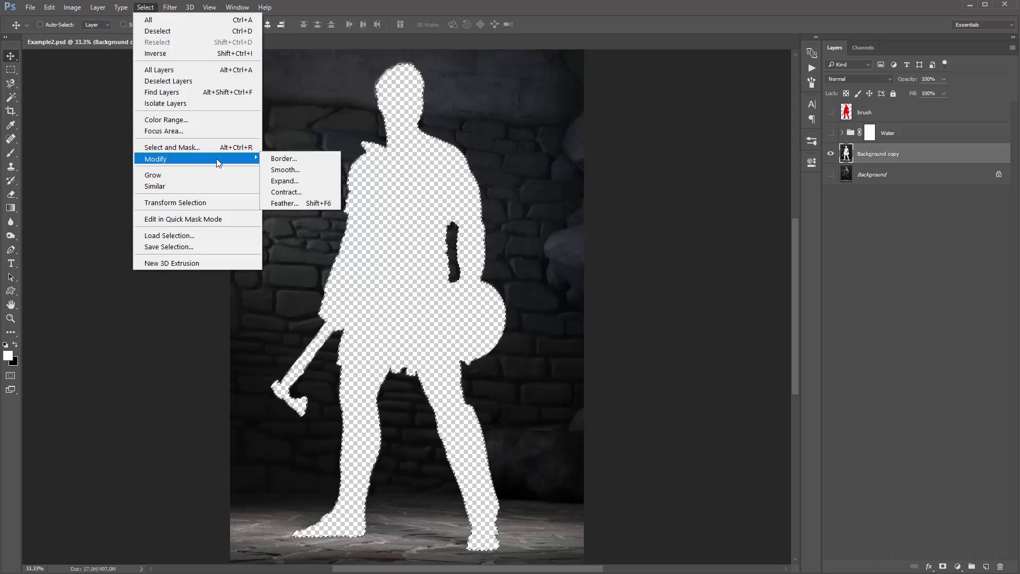
pyautogui.click(295, 182)
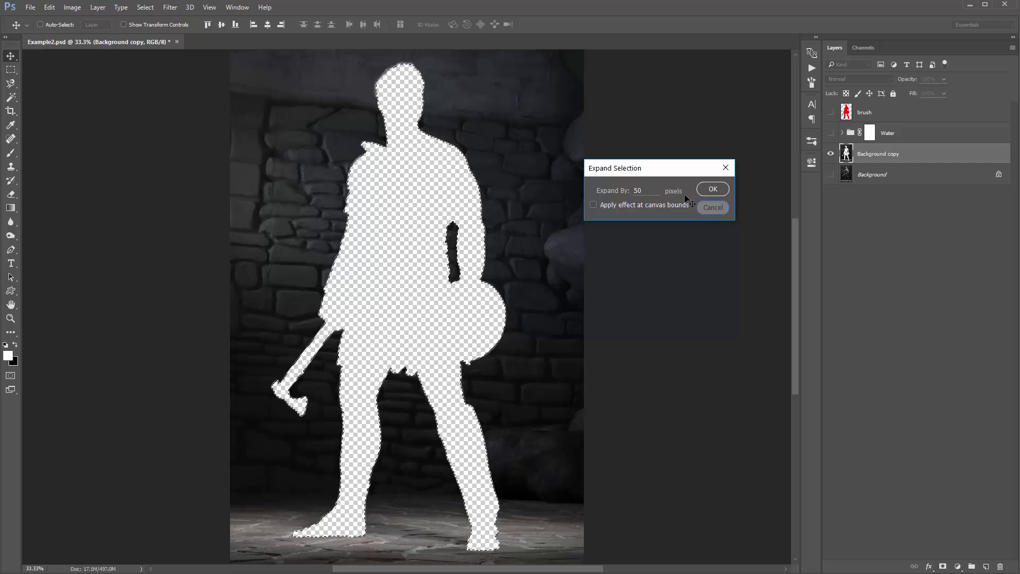
pyautogui.click(713, 189)
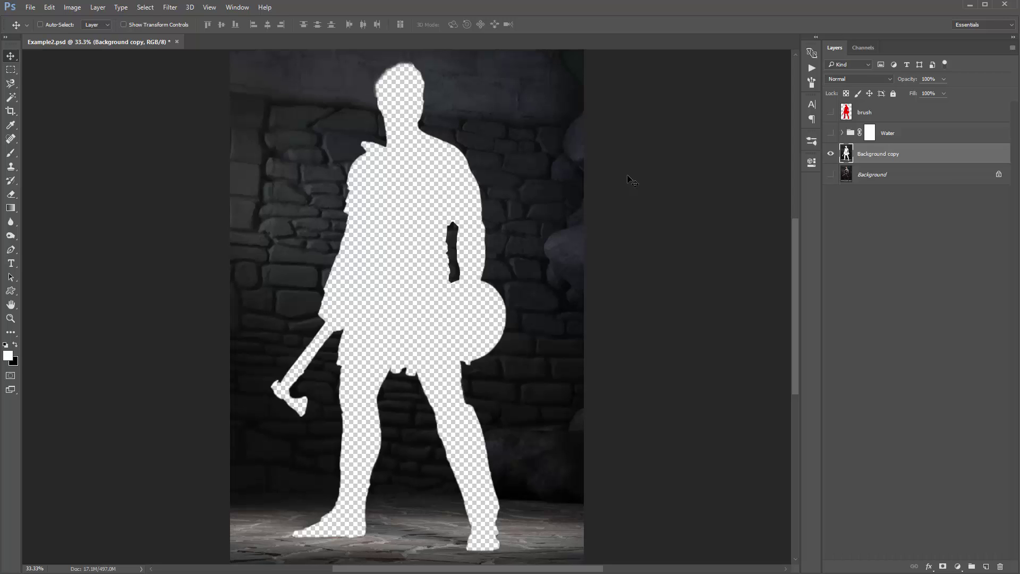
# Outline the area around the cut-out figure loosely with the freehand Lasso tool and discard that selection.
pyautogui.press('l')
pyautogui.moveTo(10, 83); pyautogui.dragTo(63, 87)
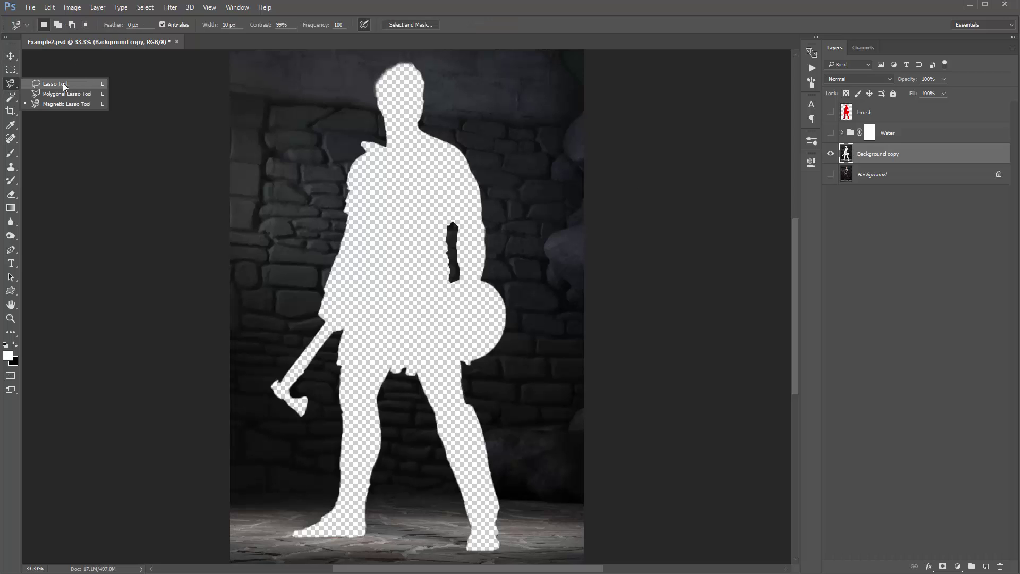
pyautogui.click(63, 87)
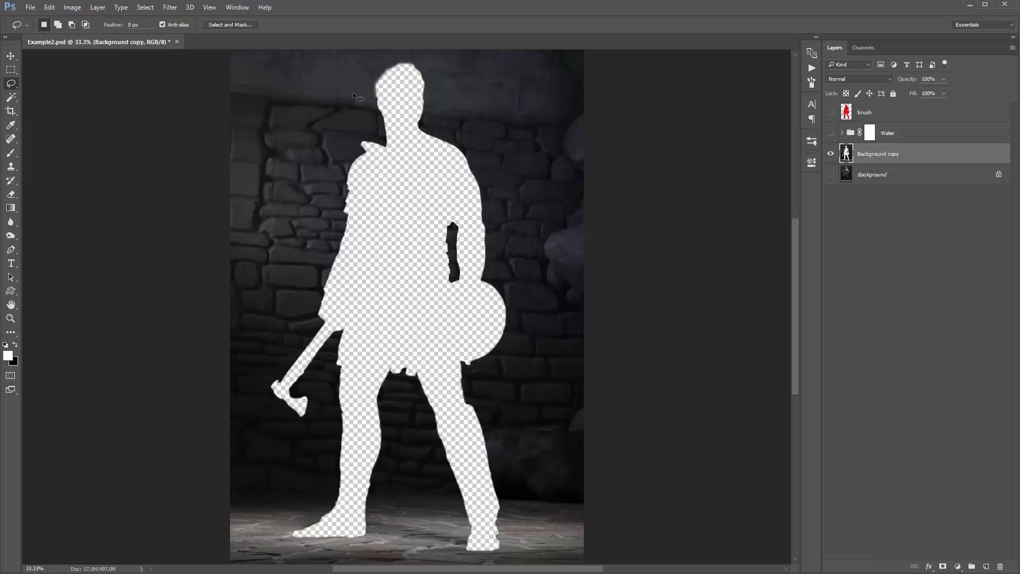
pyautogui.moveTo(357, 68); pyautogui.dragTo(318, 263)
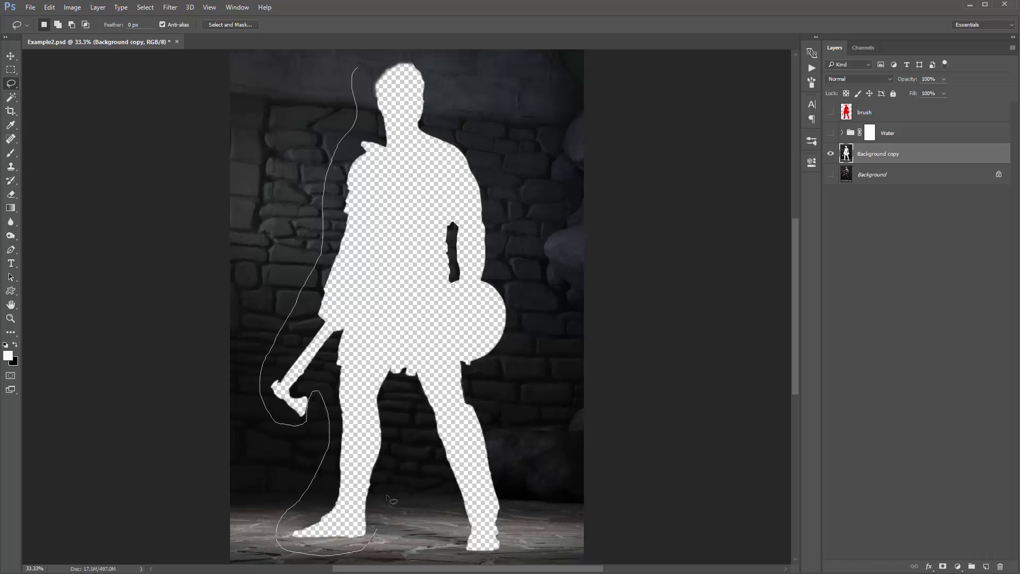
pyautogui.moveTo(388, 497)
pyautogui.mouseDown()
pyautogui.moveTo(439, 503)
pyautogui.moveTo(440, 539)
pyautogui.mouseUp()
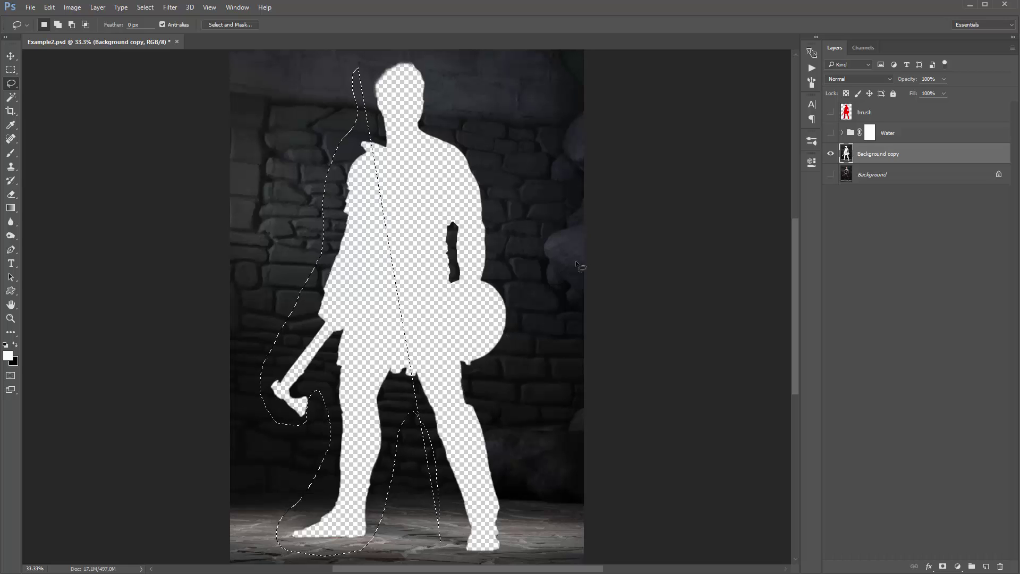
pyautogui.hotkey('ctrl', 'd')
# Reselect the figure's shape from the brush layer and expand the selection by 50 pixels.
pyautogui.press('v')
pyautogui.keyDown('ctrl'); pyautogui.click(845, 115); pyautogui.keyUp('ctrl')
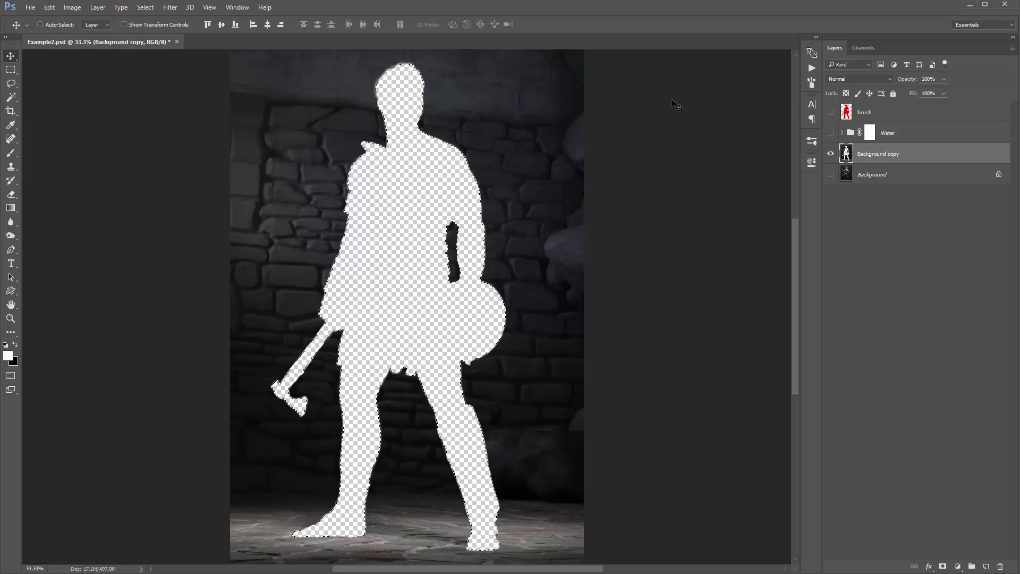
pyautogui.click(148, 12)
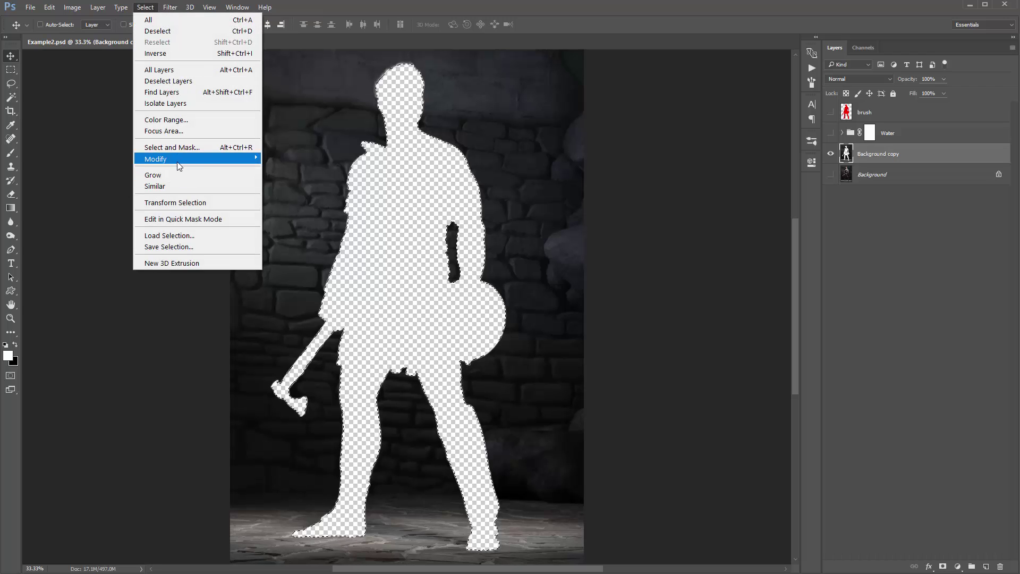
pyautogui.moveTo(179, 166)
pyautogui.click(315, 183)
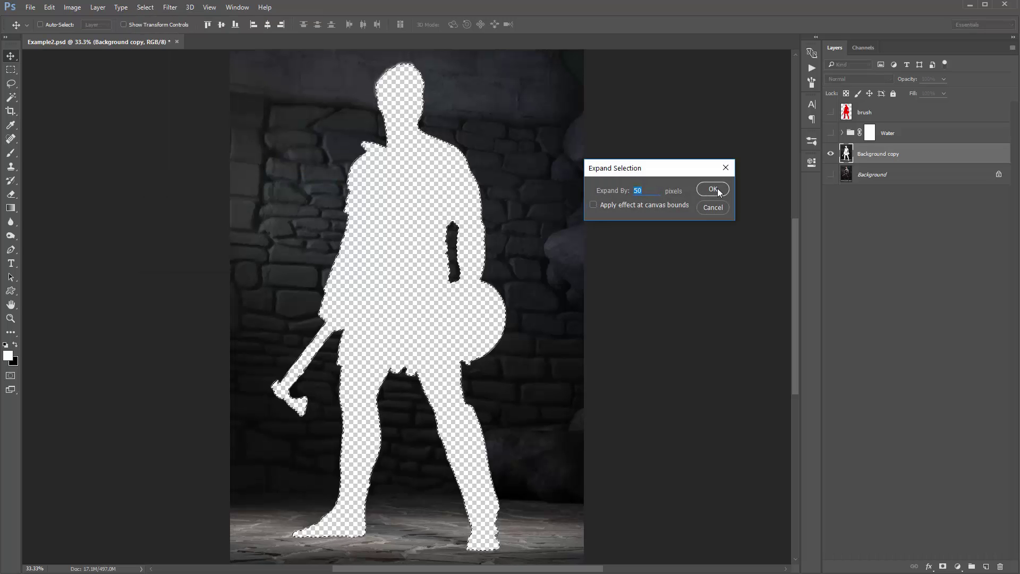
pyautogui.click(714, 190)
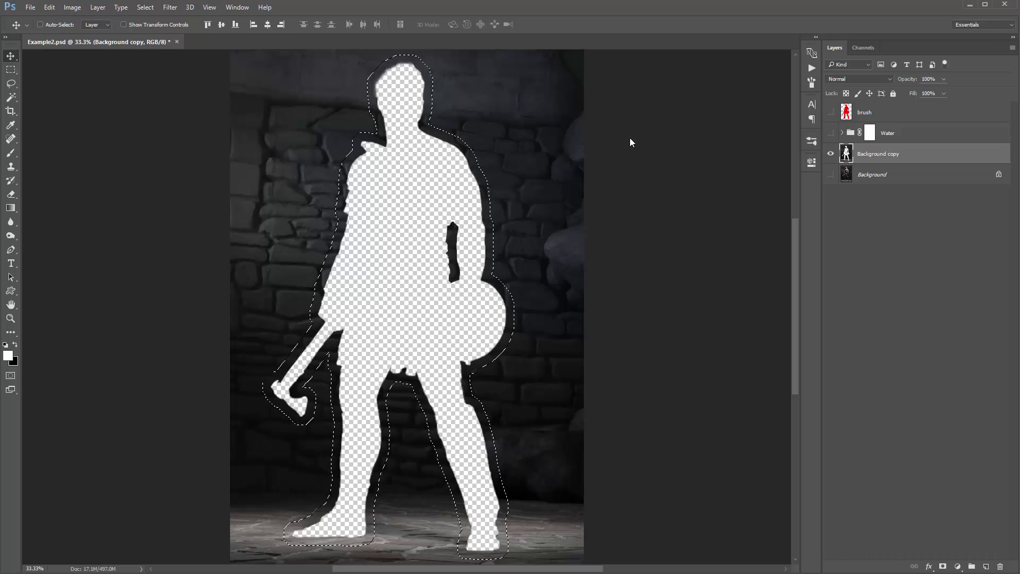
# Fill the expanded selection on the Background copy with Content-Aware contents at 100% opacity and deselect.
pyautogui.hotkey('shift', 'BackSpace')
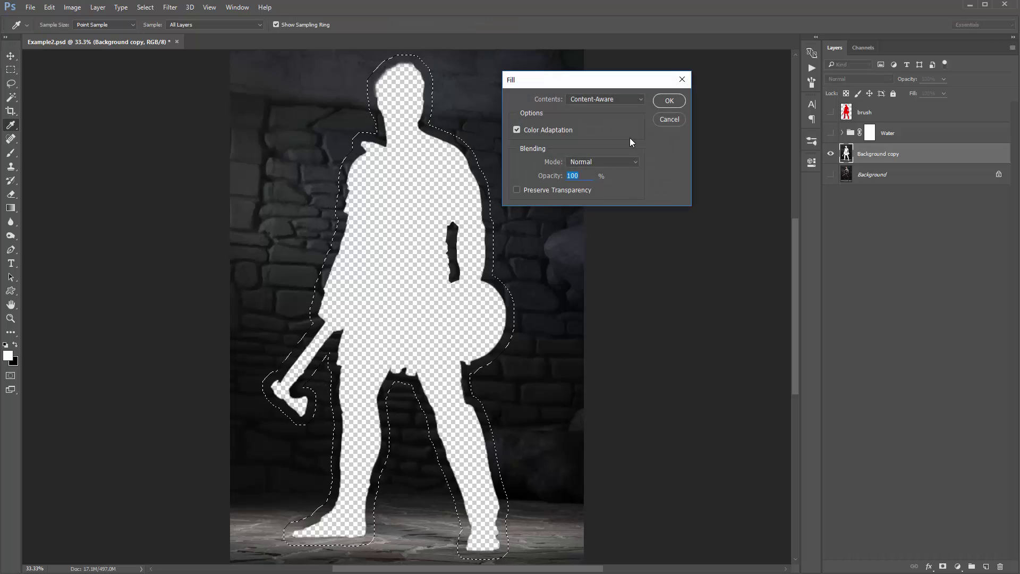
pyautogui.click(595, 99)
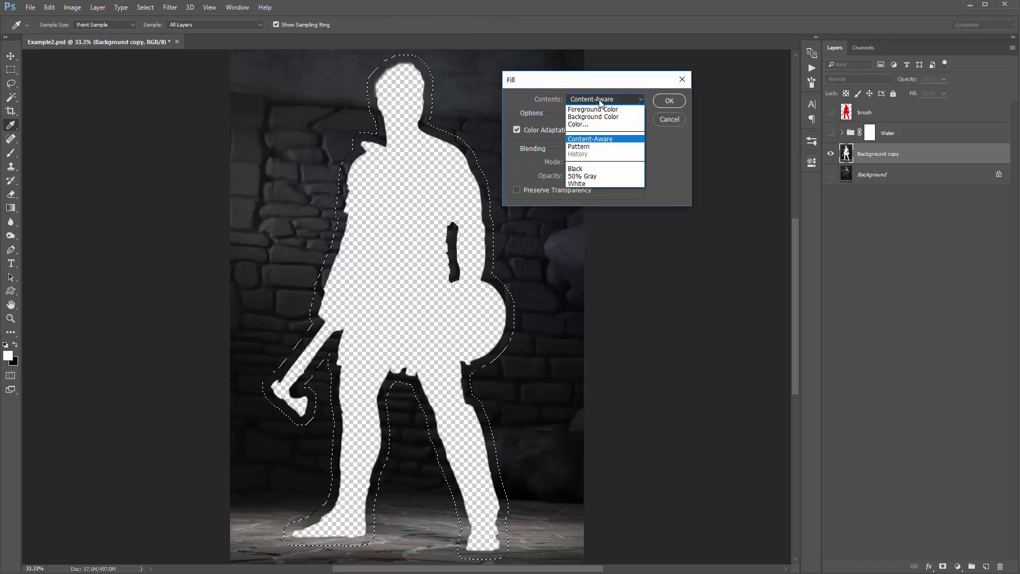
pyautogui.click(608, 140)
pyautogui.click(676, 100)
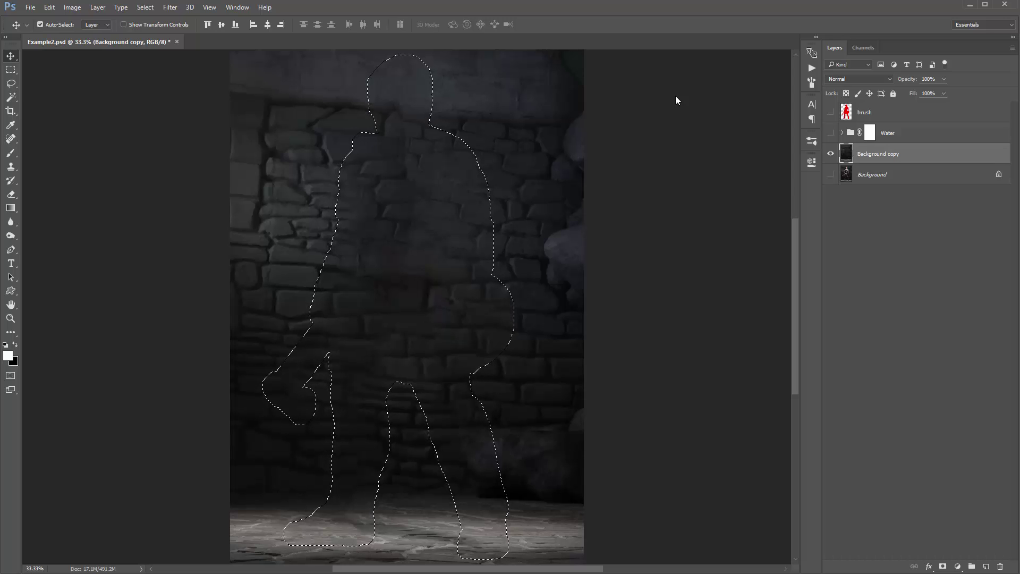
pyautogui.hotkey('ctrl', 'd')
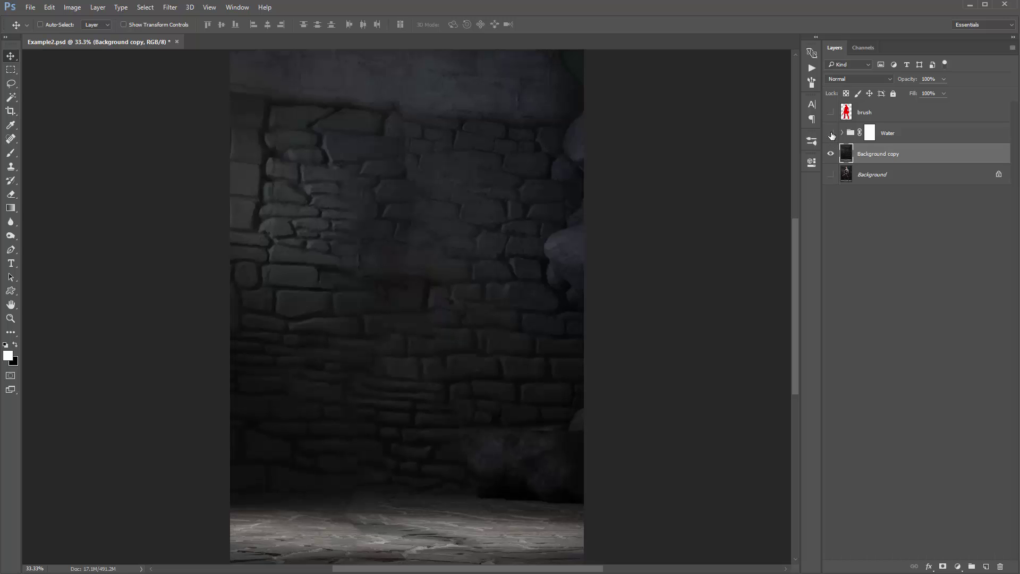
# Show and expand the Water group, and hide its Contrast / Brightness Adjustments, Overall Contrast, Background Color and Lighting layers.
pyautogui.click(831, 133)
pyautogui.click(842, 133)
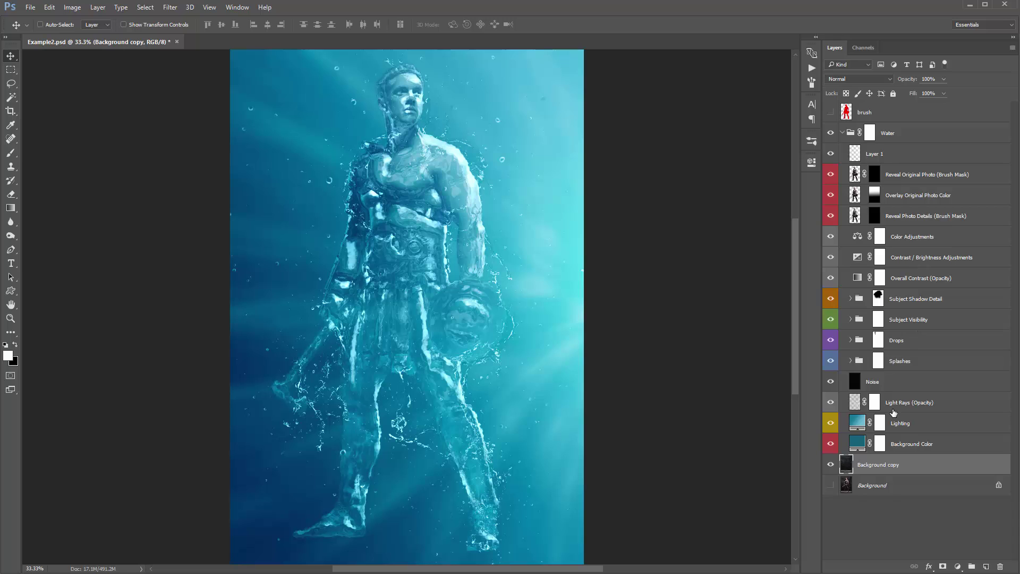
pyautogui.moveTo(828, 260); pyautogui.dragTo(831, 282)
pyautogui.moveTo(831, 445); pyautogui.dragTo(833, 424)
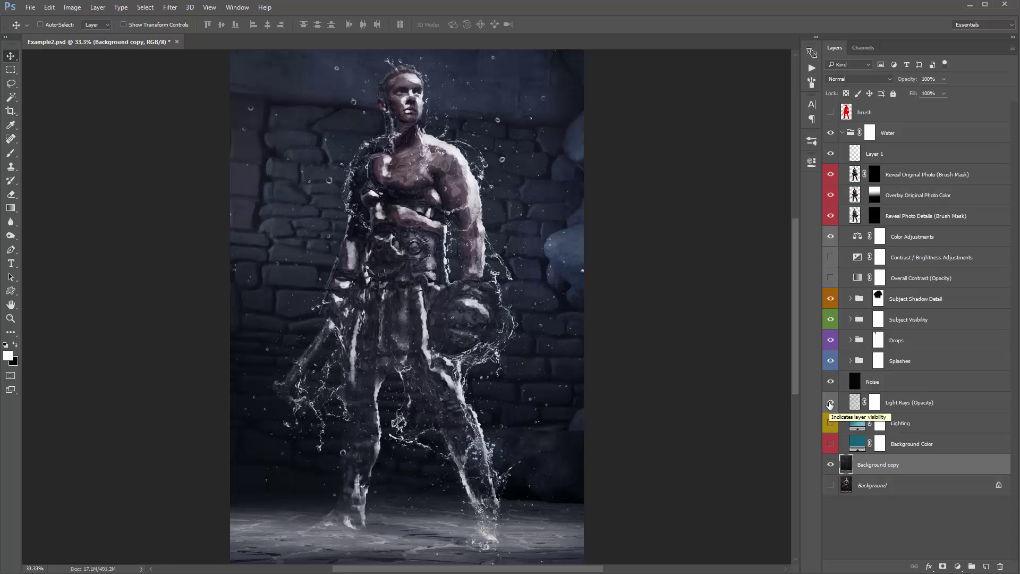
# Hide the Light Rays (Opacity) layer in the Water group and close the preview image of the finished warrior.
pyautogui.click(830, 403)
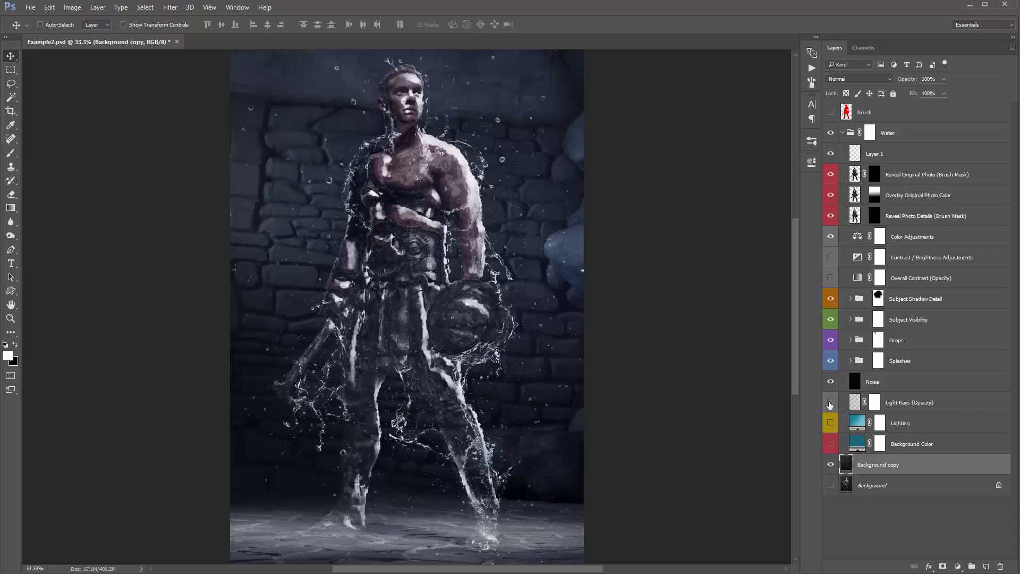
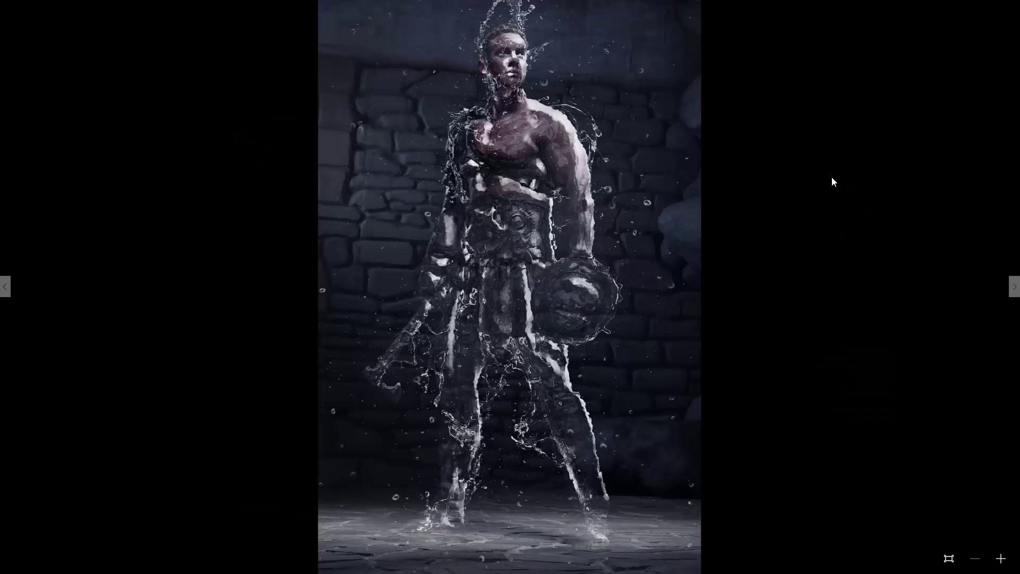
pyautogui.click(996, 3)
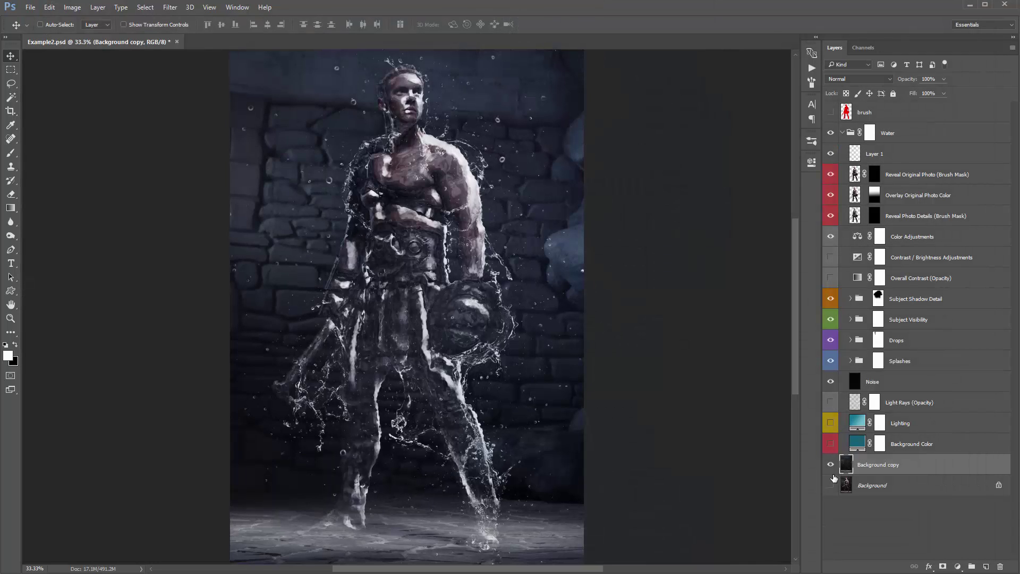
# Show the Background layer and compare the original photo with the filled wall by toggling the Background copy's visibility, leaving both shown.
pyautogui.click(831, 464)
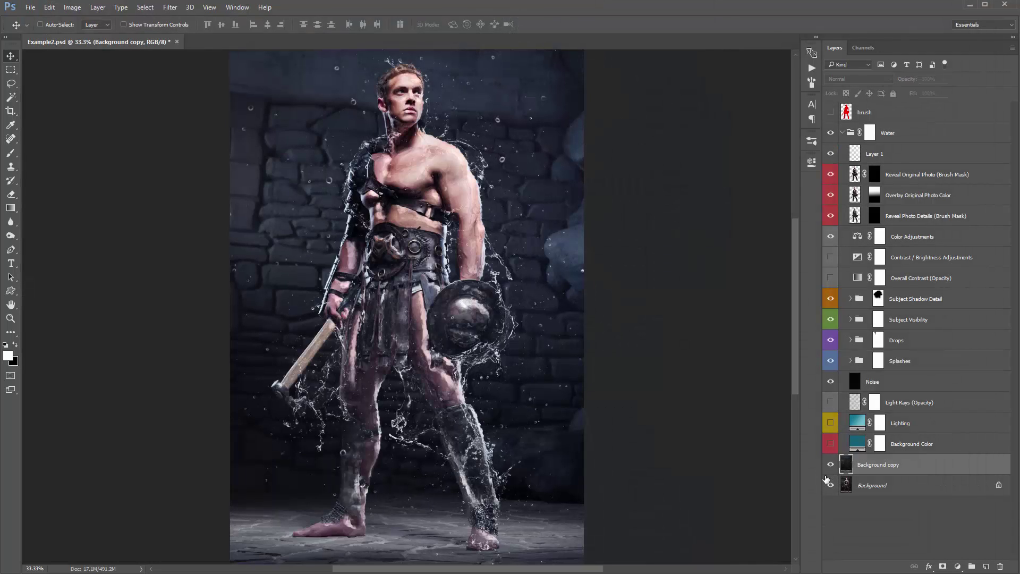
pyautogui.click(830, 465)
pyautogui.click(830, 485)
pyautogui.click(832, 500)
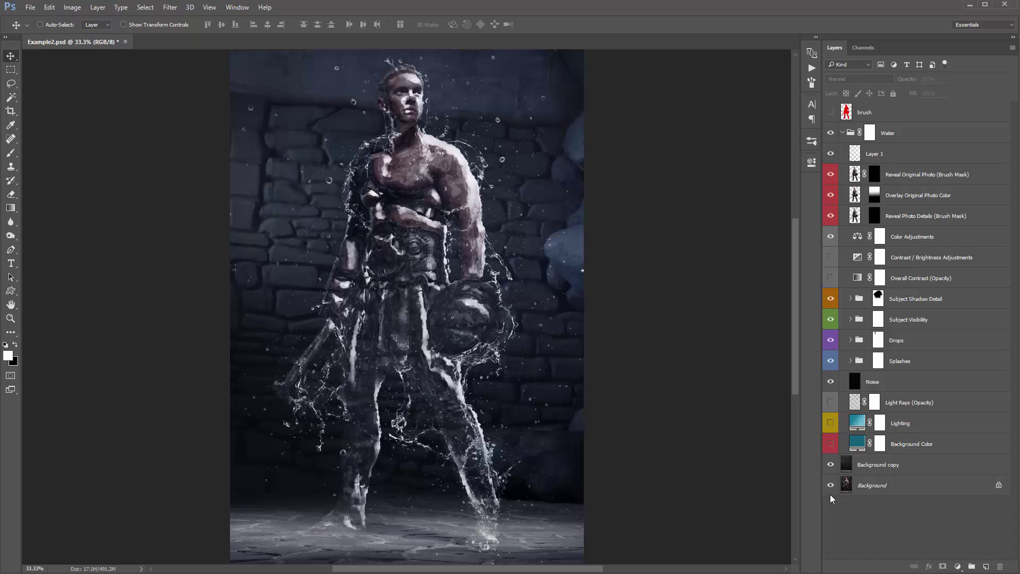
pyautogui.click(831, 484)
pyautogui.click(831, 465)
pyautogui.click(831, 467)
pyautogui.click(832, 467)
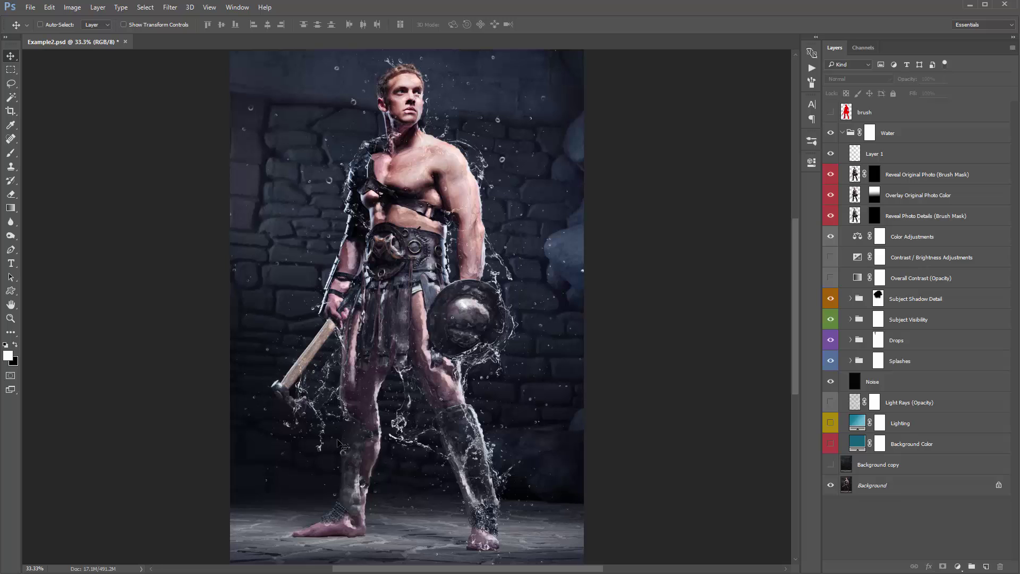
pyautogui.click(824, 466)
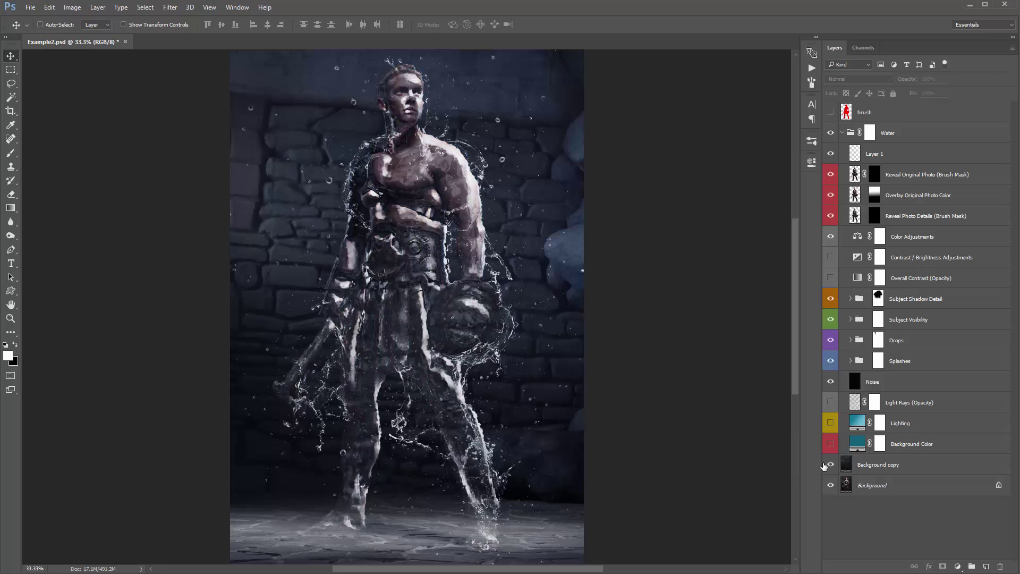
pyautogui.click(825, 466)
pyautogui.click(825, 466)
pyautogui.click(824, 466)
pyautogui.click(824, 466)
pyautogui.click(824, 466)
pyautogui.click(832, 465)
# Add a layer mask to Background copy and paint black on it with a small brush around the floor and wall between the feet.
pyautogui.click(887, 468)
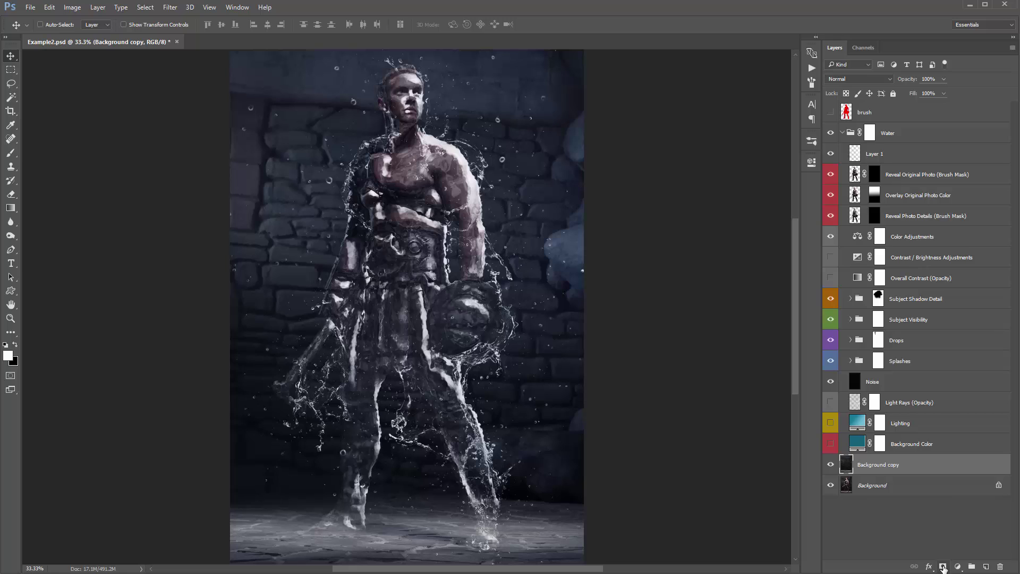
pyautogui.click(943, 568)
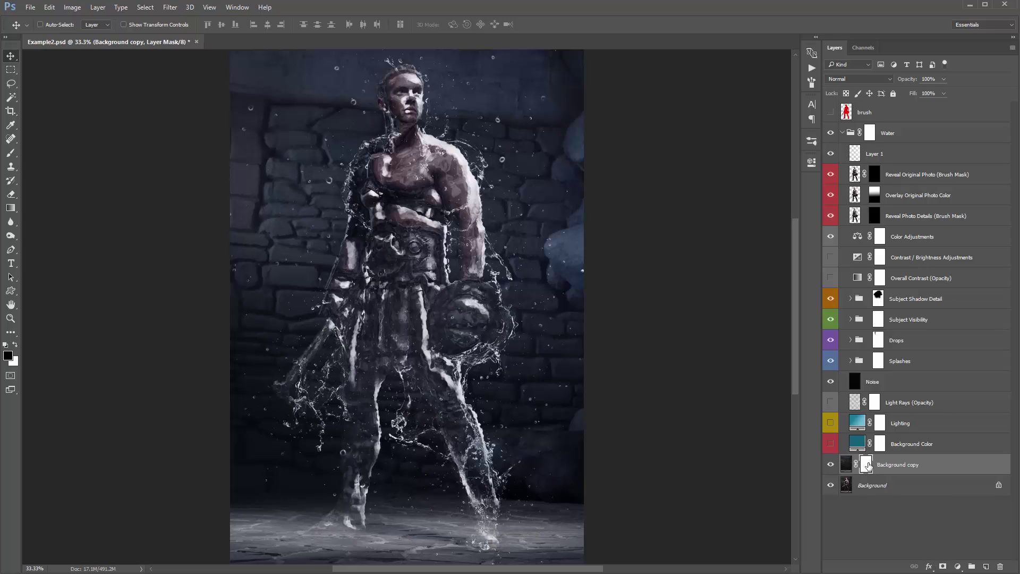
pyautogui.press('b')
pyautogui.press('[')
pyautogui.press('[')
pyautogui.press('[')
pyautogui.press('[')
pyautogui.press('[')
pyautogui.press('[')
pyautogui.press('[')
pyautogui.press('[')
pyautogui.press('[')
pyautogui.press('[')
pyautogui.press('[')
pyautogui.press('[')
pyautogui.press('[')
pyautogui.press('[')
pyautogui.press('[')
pyautogui.press('[')
pyautogui.press('[')
pyautogui.press('[')
pyautogui.press('[')
pyautogui.press('[')
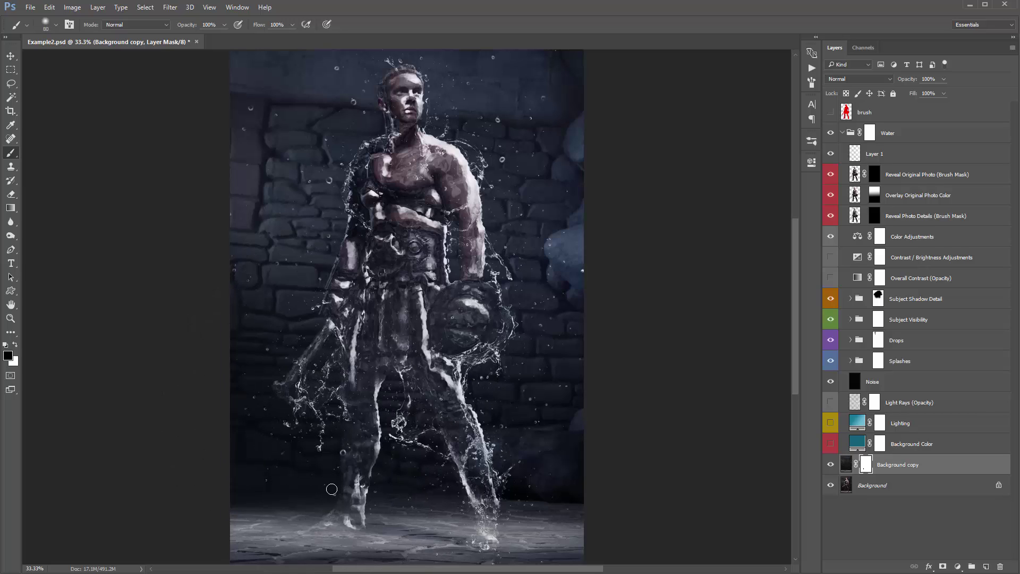
pyautogui.moveTo(450, 513)
pyautogui.mouseDown()
pyautogui.moveTo(448, 475)
pyautogui.moveTo(465, 517)
pyautogui.mouseUp()
pyautogui.moveTo(445, 480)
pyautogui.mouseDown()
pyautogui.moveTo(460, 512)
pyautogui.moveTo(509, 459)
pyautogui.moveTo(487, 427)
pyautogui.moveTo(506, 462)
pyautogui.moveTo(401, 526)
pyautogui.moveTo(380, 500)
pyautogui.moveTo(388, 499)
pyautogui.mouseUp()
pyautogui.press('v')
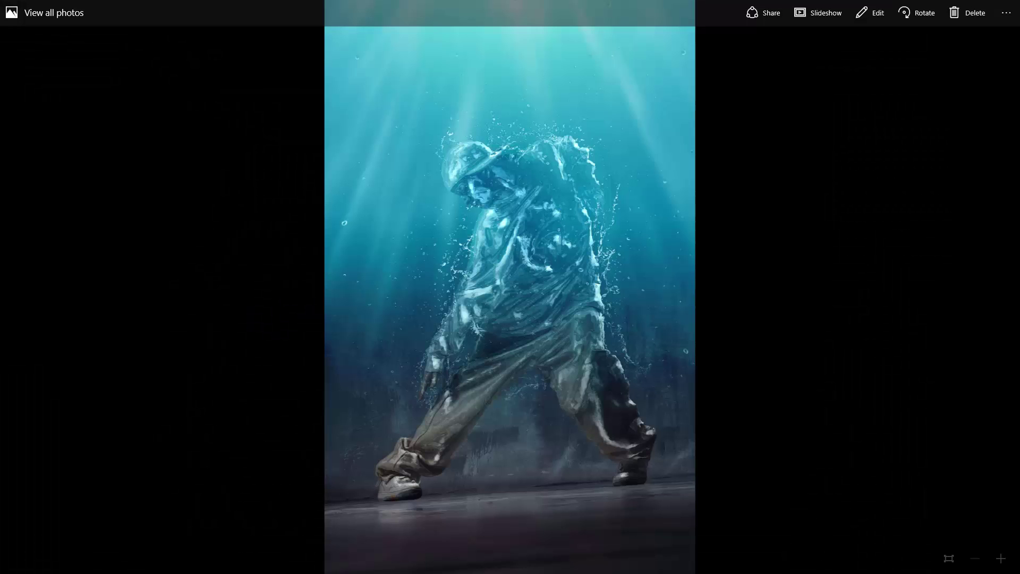
# Compare the original dancer photo with its finished water version in the image viewer.
pyautogui.press('Left')
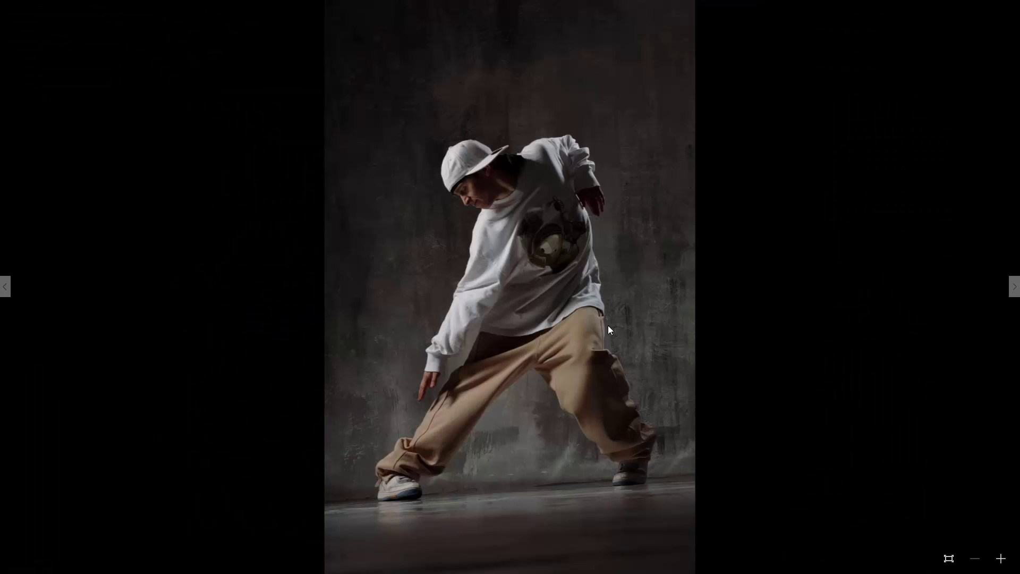
pyautogui.press('Right')
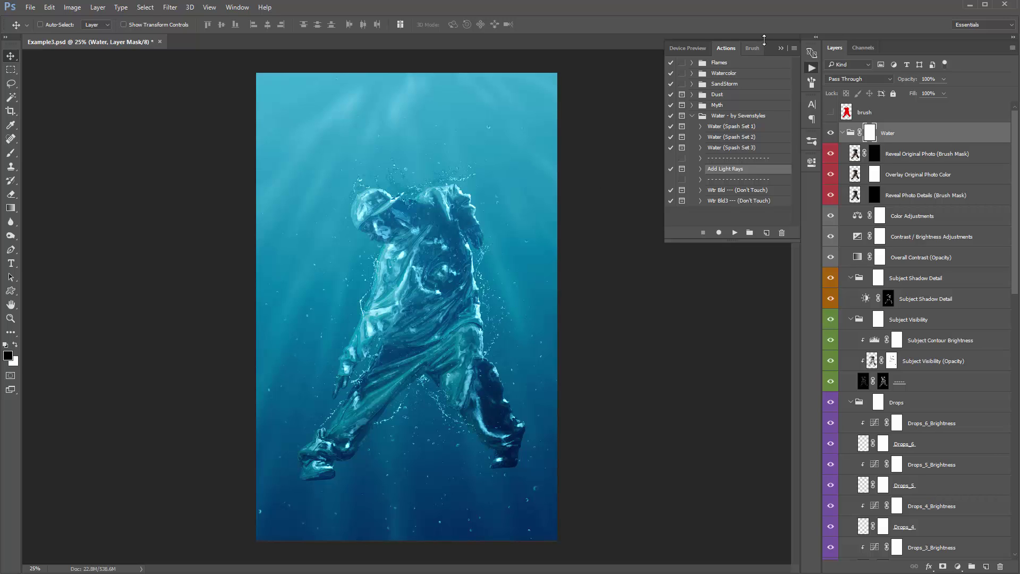
# Collapse the Water group in Example3.psd and toggle the Water group and brush layer to review the original photo and the effect.
pyautogui.click(782, 48)
pyautogui.click(843, 133)
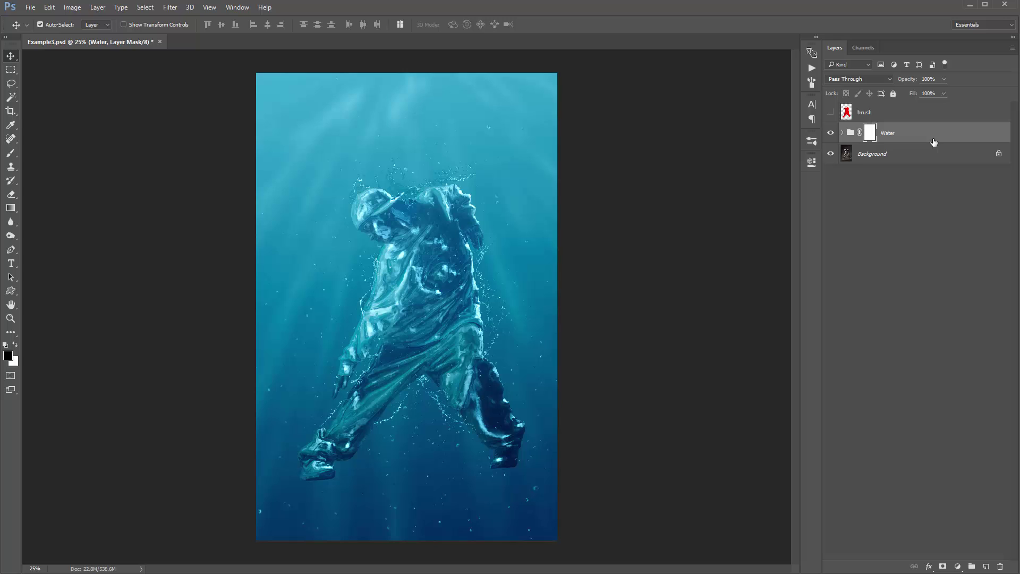
pyautogui.click(831, 134)
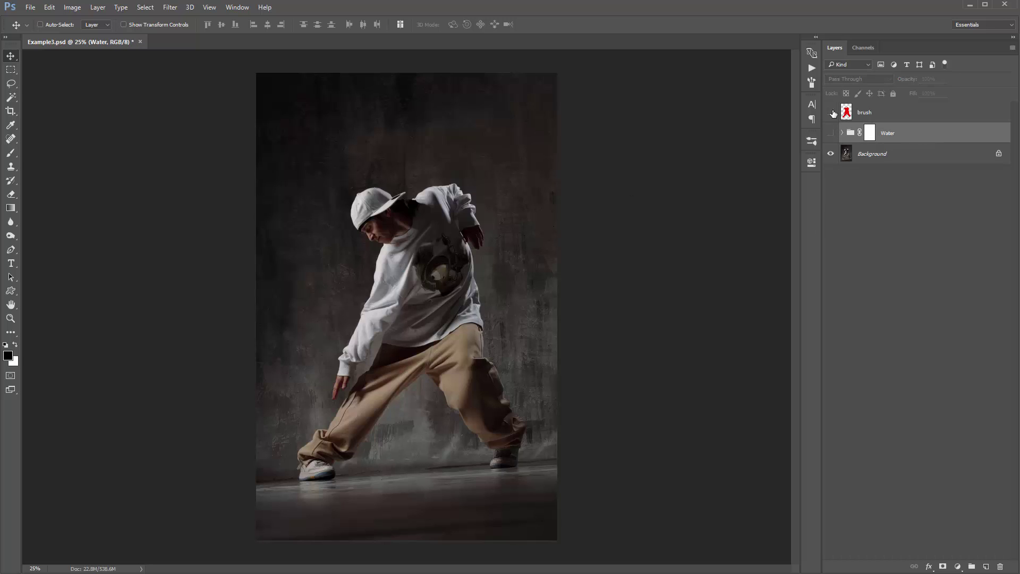
pyautogui.click(831, 112)
pyautogui.moveTo(832, 113); pyautogui.dragTo(831, 134)
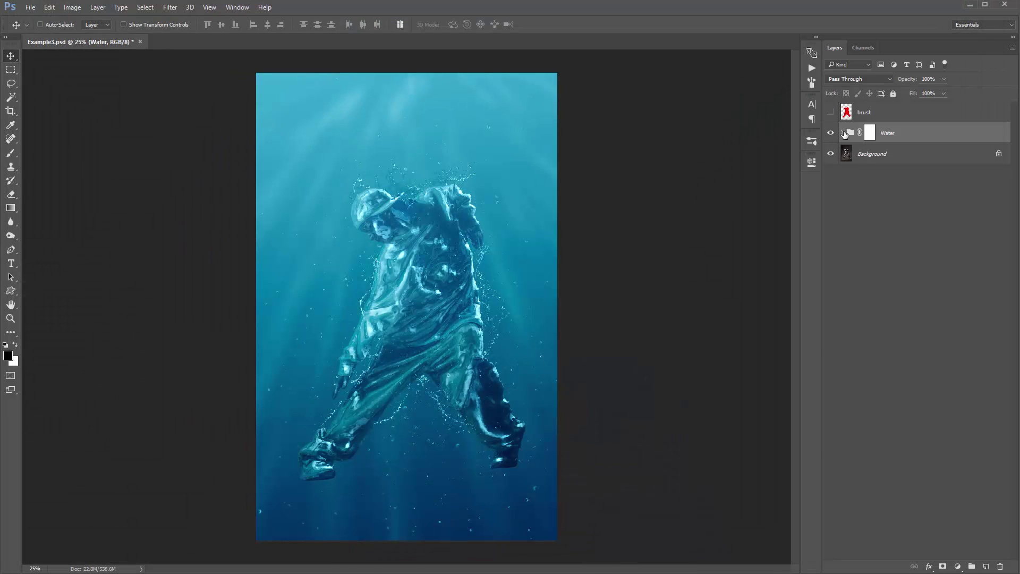
# Add a new layer at the top of the Water group and set its blend mode to Overlay.
pyautogui.click(844, 133)
pyautogui.click(903, 381)
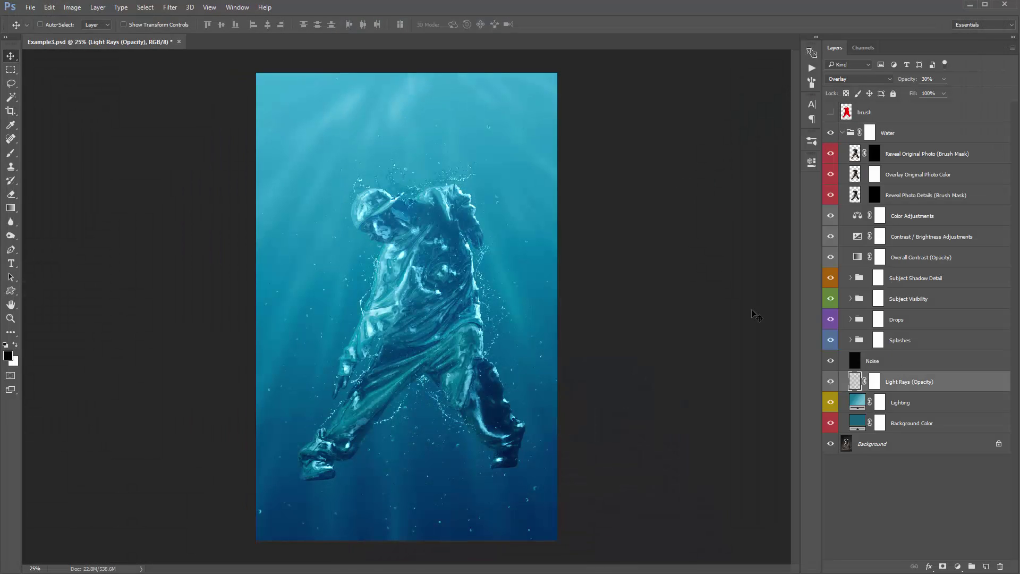
pyautogui.click(924, 154)
pyautogui.hotkey('ctrl', 'shift', 'n')
pyautogui.press('Return')
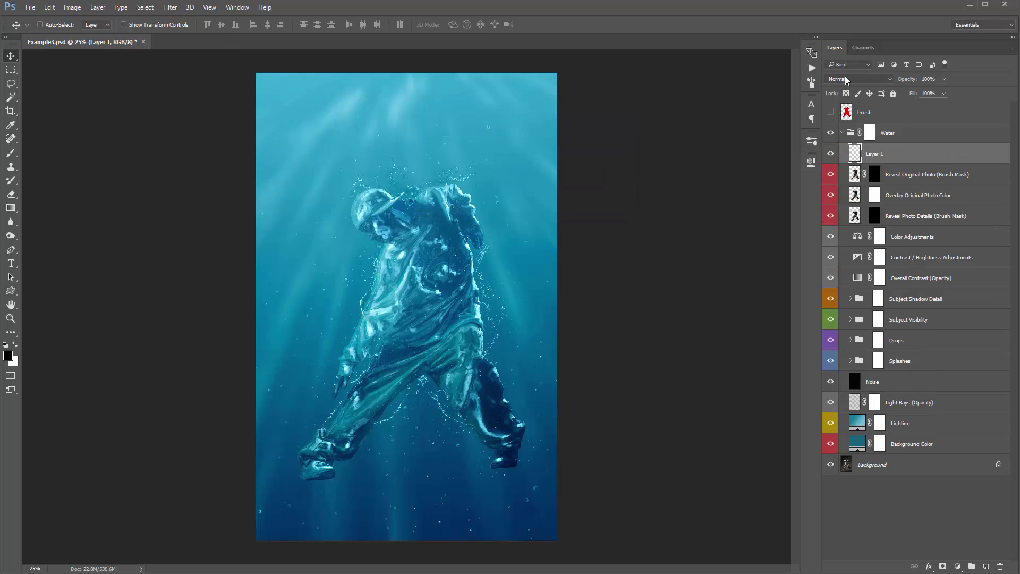
pyautogui.click(858, 79)
pyautogui.click(853, 187)
# Brighten the top edge of the picture on the Overlay layer with white dabs from a 2900-pixel soft brush centred above the canvas.
pyautogui.hotkey('ctrl', '-')
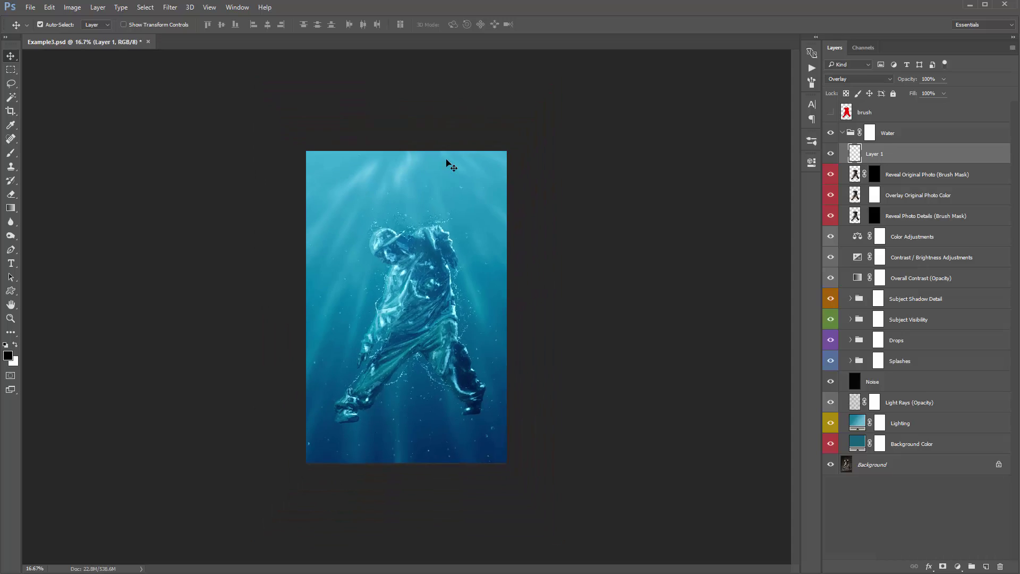
pyautogui.press('b')
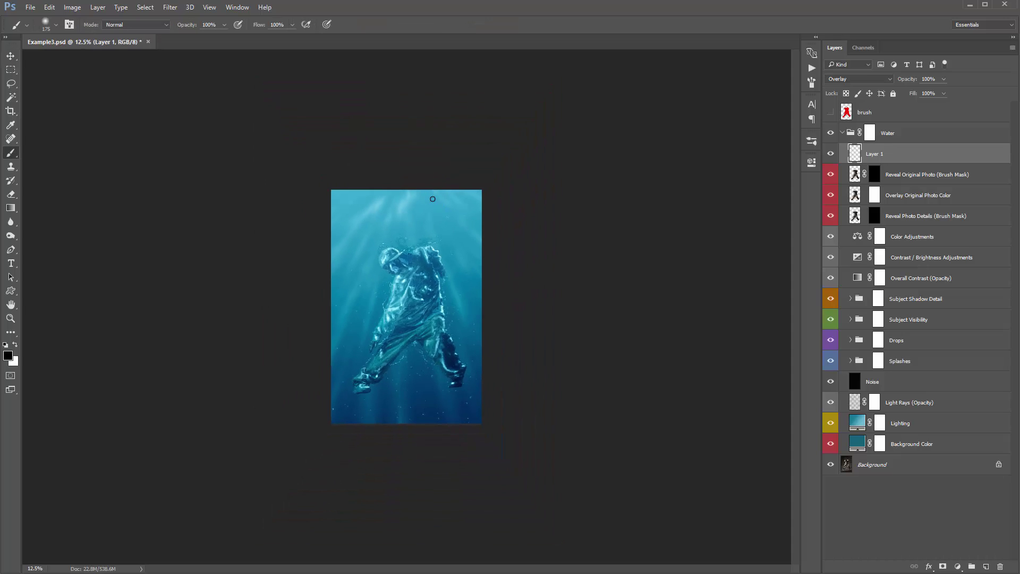
pyautogui.press(']')
pyautogui.press(']')
pyautogui.press(']')
pyautogui.press(']')
pyautogui.press(']')
pyautogui.press(']')
pyautogui.press(']')
pyautogui.press(']')
pyautogui.press(']')
pyautogui.press(']')
pyautogui.press(']')
pyautogui.press(']')
pyautogui.press('x')
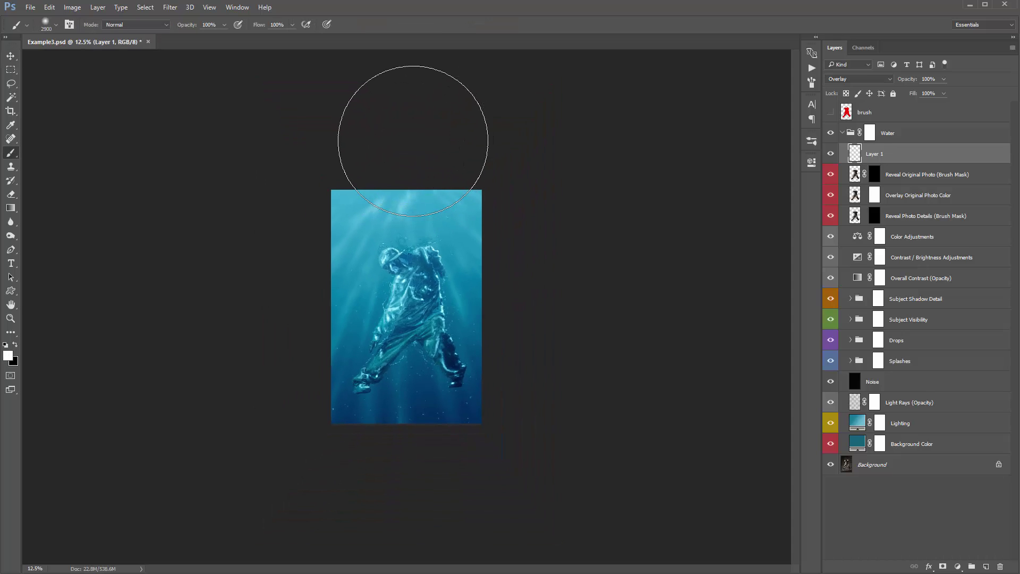
pyautogui.click(413, 141)
pyautogui.click(408, 140)
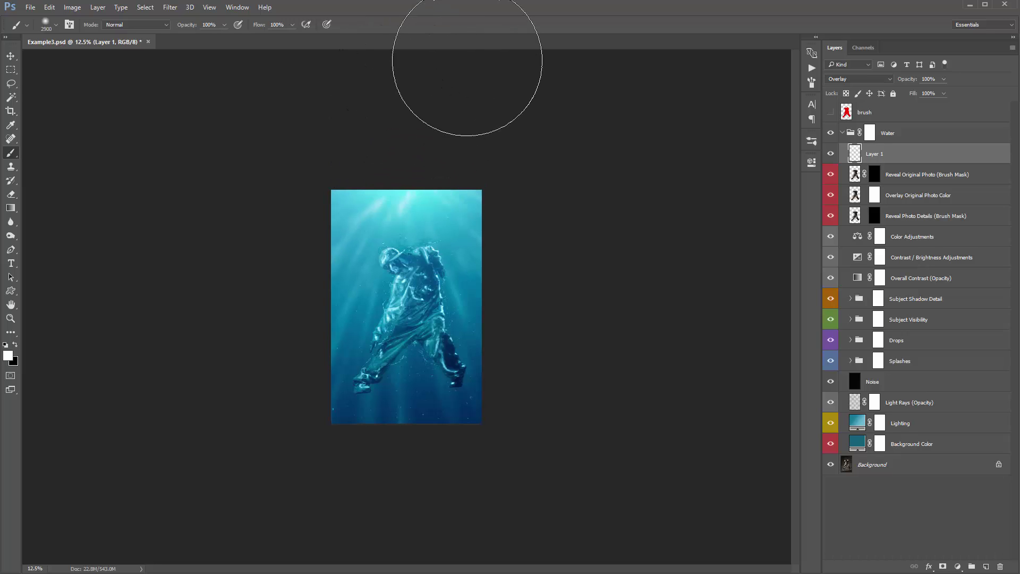
pyautogui.press('v')
pyautogui.hotkey('ctrl', '0')
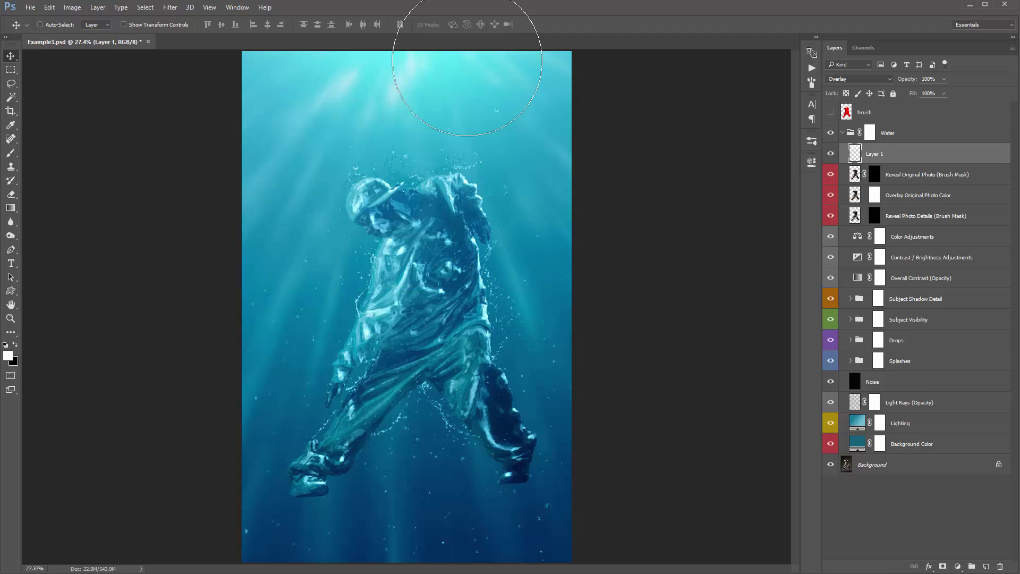
# Paint black on the Light Rays (Opacity) mask with an 1800-pixel soft brush to fade the rays at the top centre.
pyautogui.click(875, 402)
pyautogui.press('b')
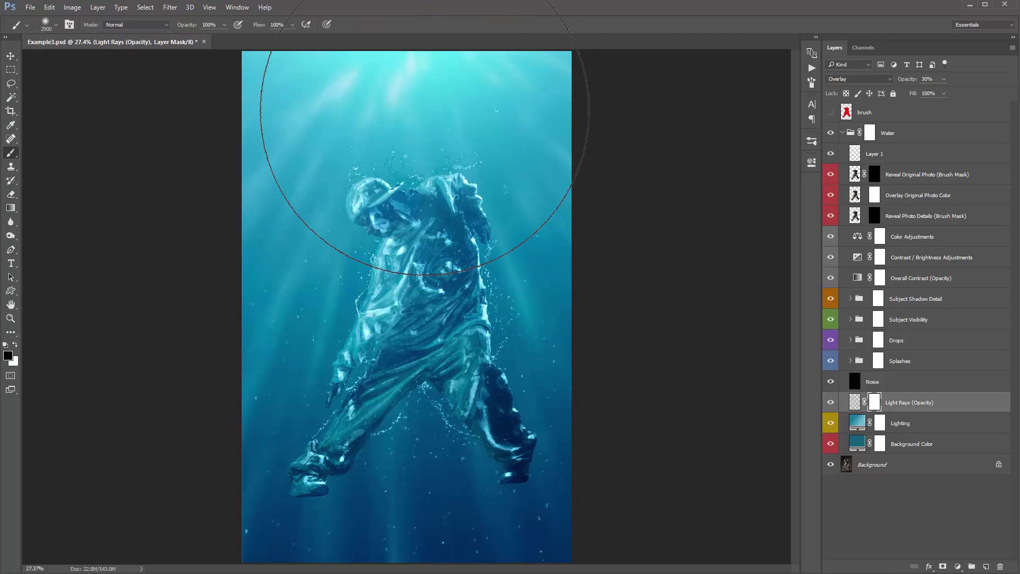
pyautogui.press('[')
pyautogui.press('[')
pyautogui.press('[')
pyautogui.press('[')
pyautogui.press('[')
pyautogui.press('[')
pyautogui.press('[')
pyautogui.press('[')
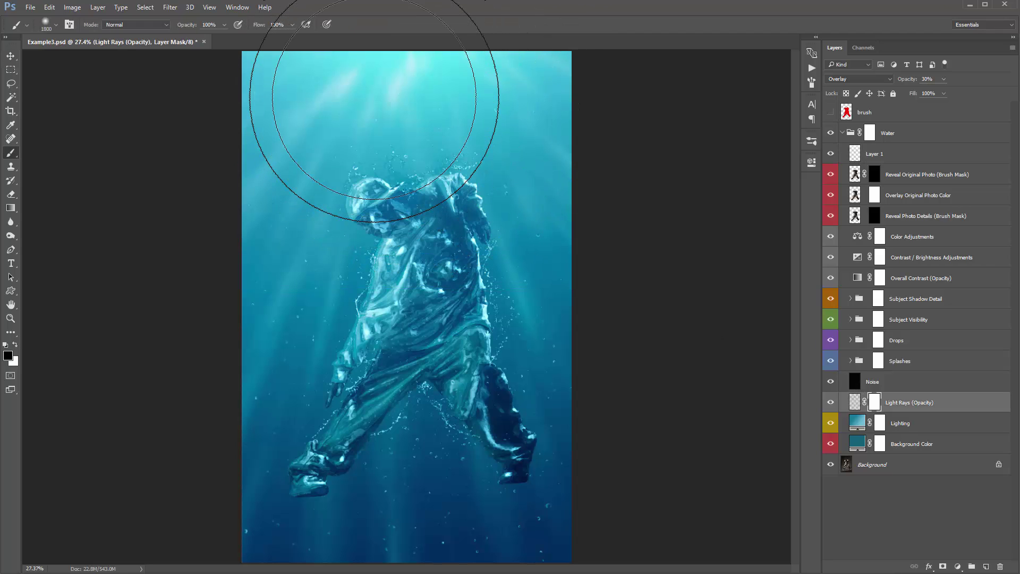
pyautogui.moveTo(375, 98)
pyautogui.mouseDown()
pyautogui.moveTo(391, 95)
pyautogui.moveTo(356, 90)
pyautogui.moveTo(416, 91)
pyautogui.mouseUp()
pyautogui.press('v')
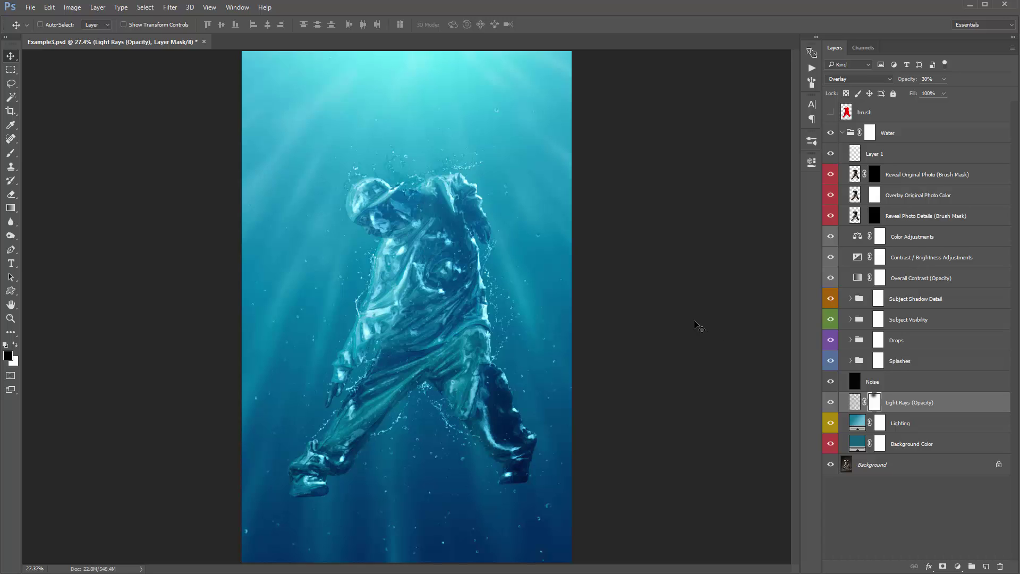
# Group the Noise, Light Rays (Opacity), Lighting and Background Color layers and name the group bg.
pyautogui.click(925, 385)
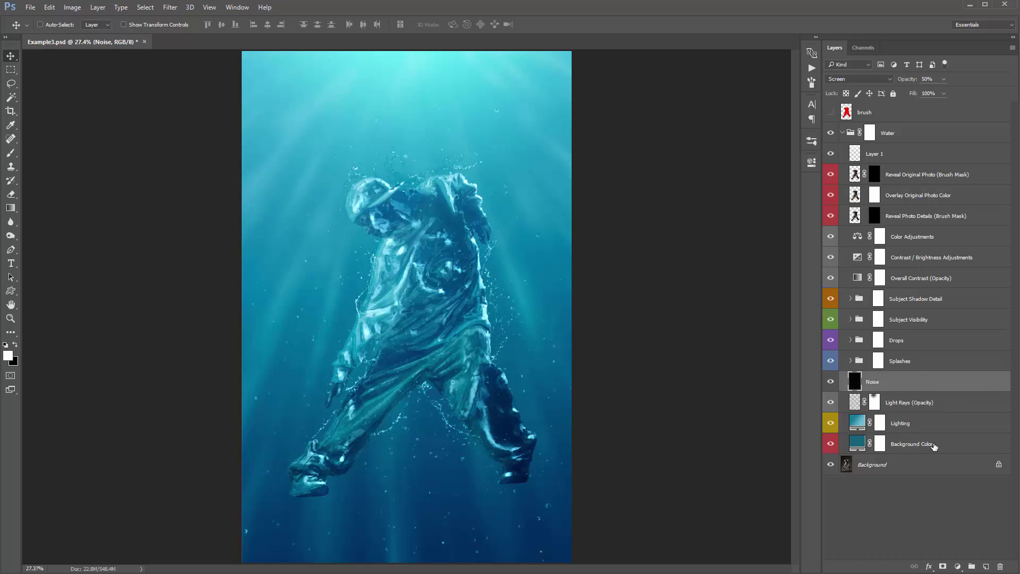
pyautogui.keyDown('shift'); pyautogui.click(934, 448); pyautogui.keyUp('shift')
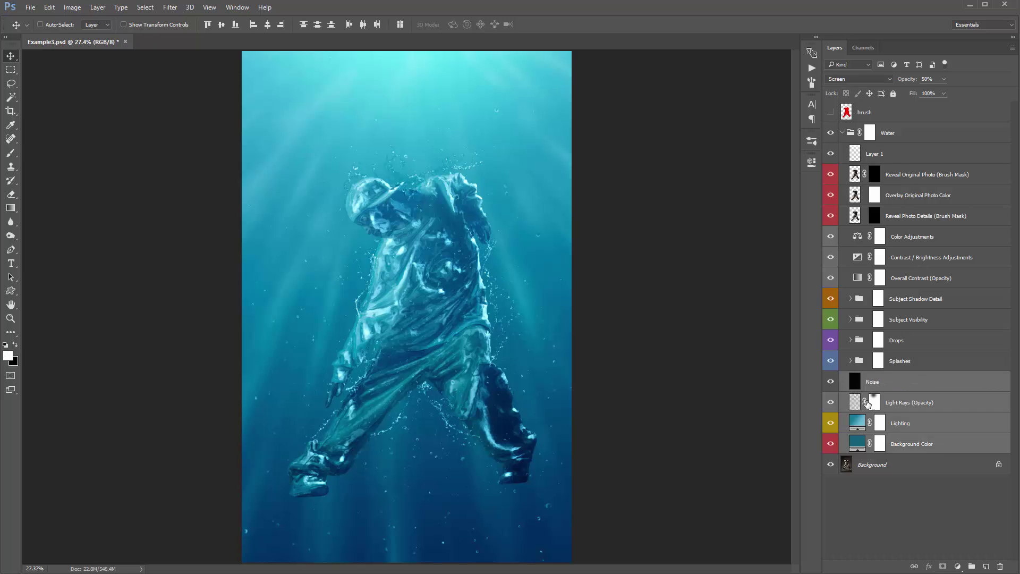
pyautogui.click(908, 388)
pyautogui.keyDown('shift'); pyautogui.click(923, 437); pyautogui.keyUp('shift')
pyautogui.hotkey('ctrl', 'g')
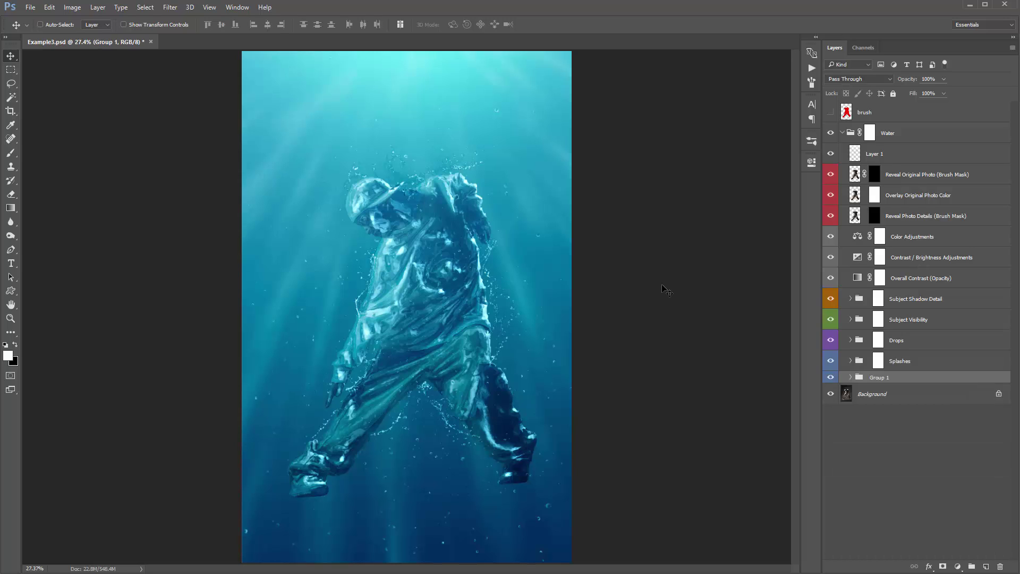
pyautogui.doubleClick(886, 378)
pyautogui.write('bg')
pyautogui.press('Return')
# Temporarily hide the bg group and the two contrast adjustment layers to inspect the original photo beneath, and show them again.
pyautogui.click(831, 377)
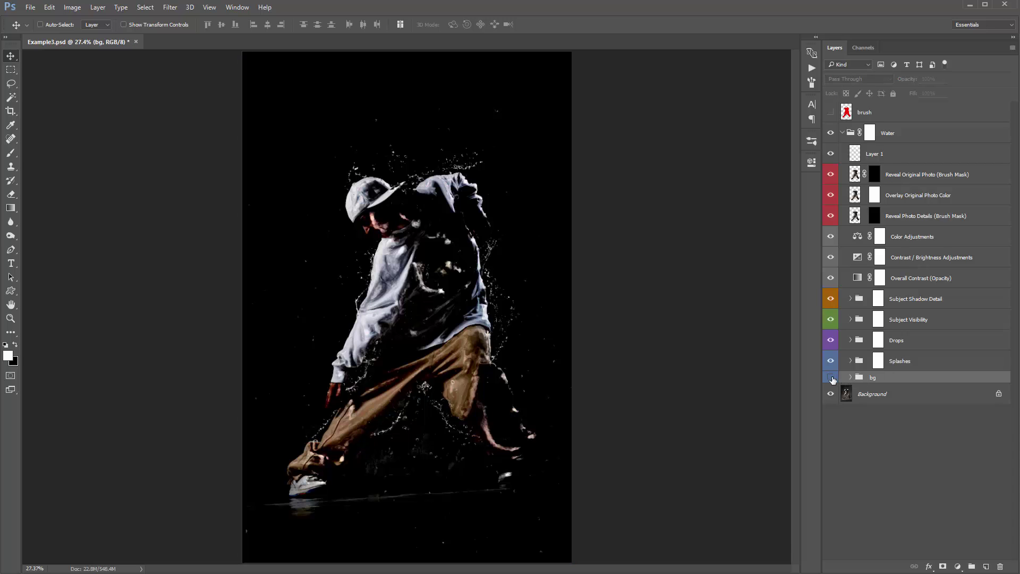
pyautogui.keyDown('ctrl'); pyautogui.keyDown('space'); pyautogui.click(449, 273); pyautogui.keyUp('space'); pyautogui.keyUp('ctrl')
pyautogui.hotkey('ctrl', '-')
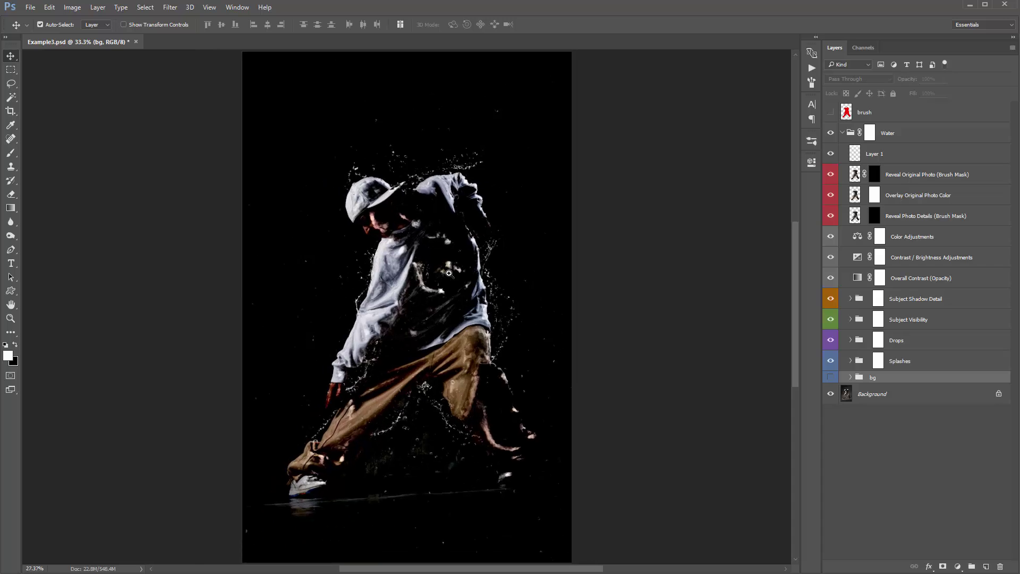
pyautogui.moveTo(837, 277); pyautogui.dragTo(836, 260)
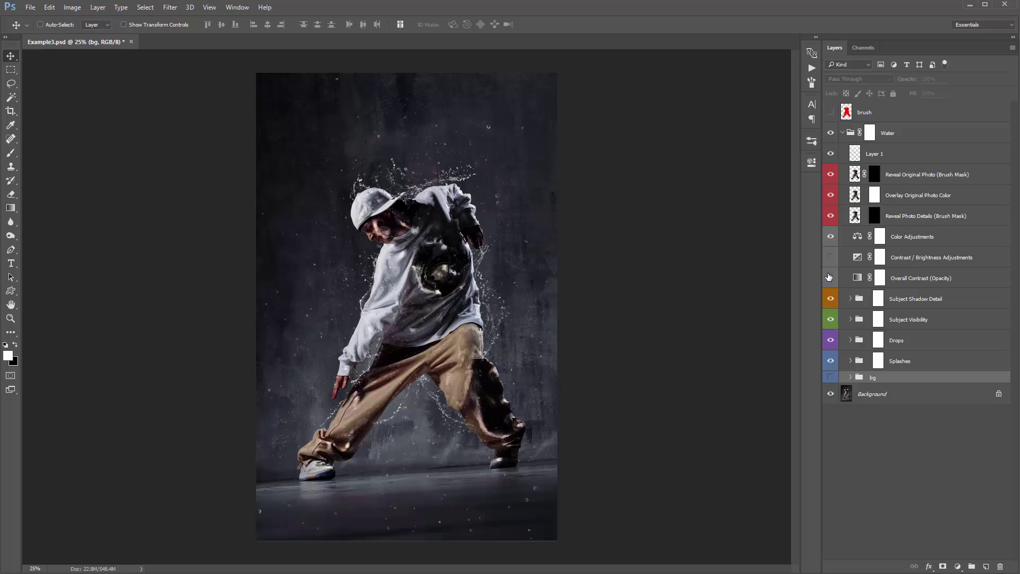
pyautogui.moveTo(830, 276); pyautogui.dragTo(832, 258)
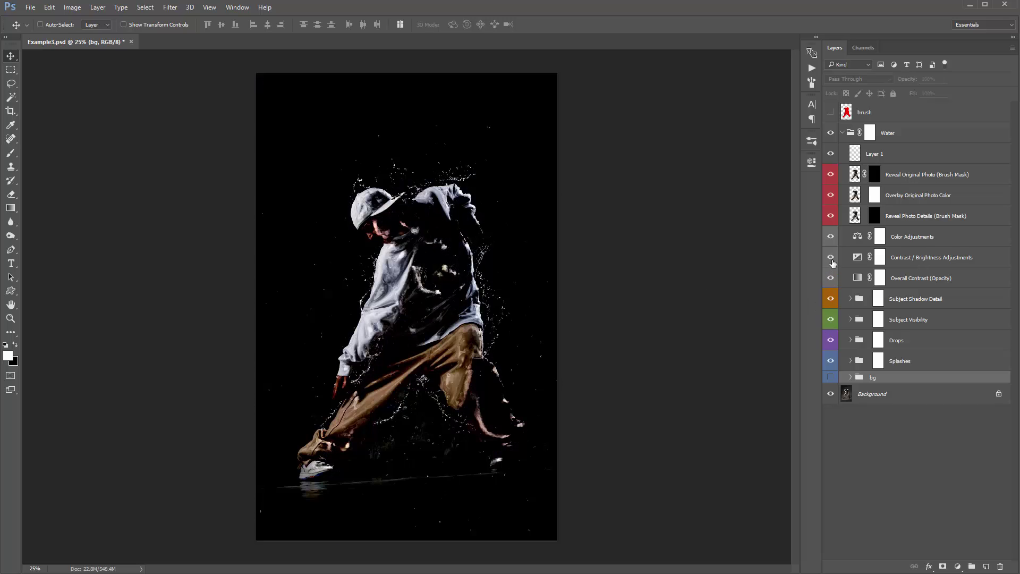
pyautogui.click(831, 378)
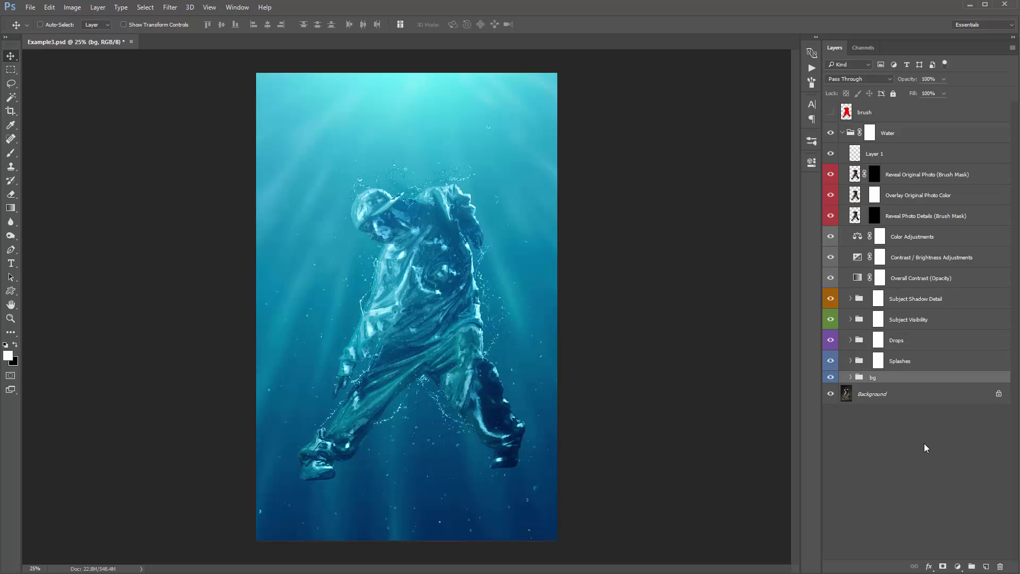
# Add a layer mask to the bg group and draw a vertical black-to-white gradient on it from the feet up to the chest.
pyautogui.click(943, 566)
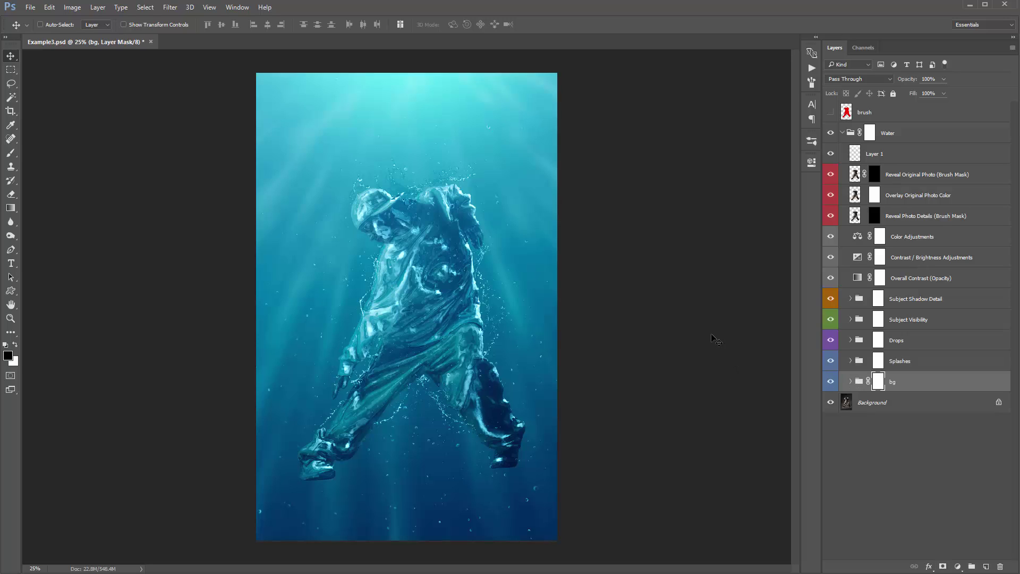
pyautogui.press('g')
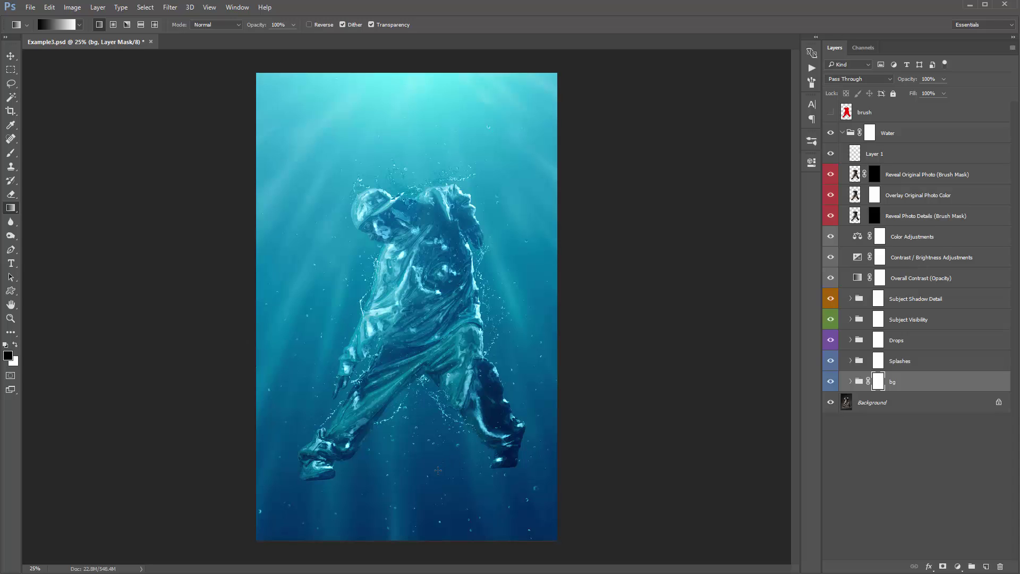
pyautogui.moveTo(438, 470); pyautogui.dragTo(438, 215)
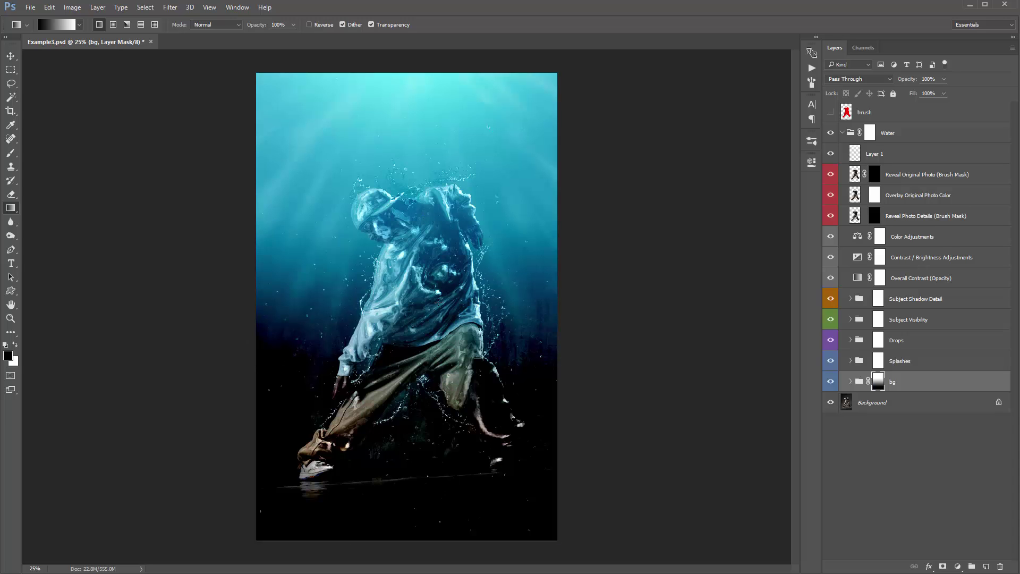
pyautogui.hotkey('ctrl', 'z')
pyautogui.moveTo(434, 480); pyautogui.dragTo(426, 237)
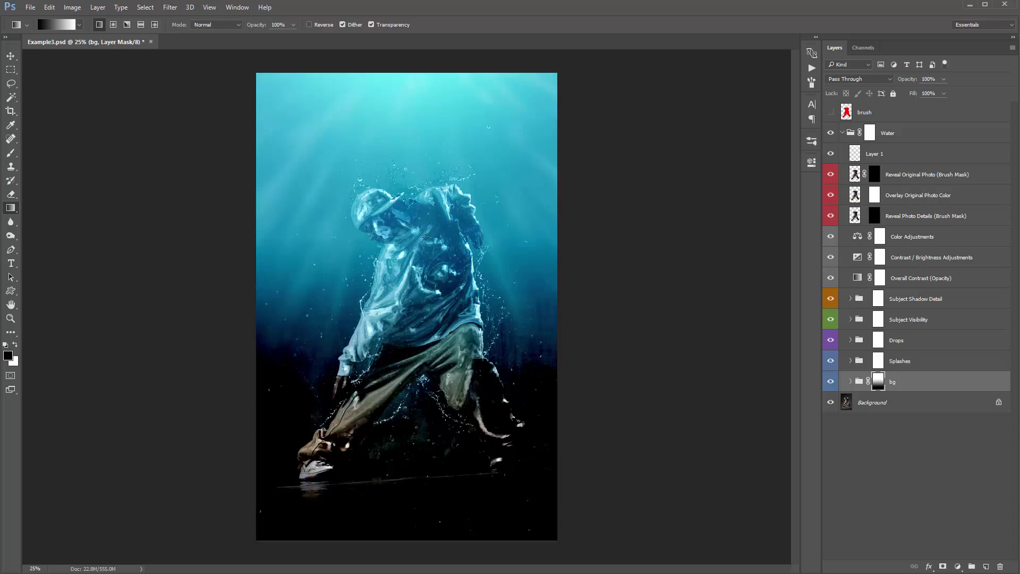
pyautogui.press('v')
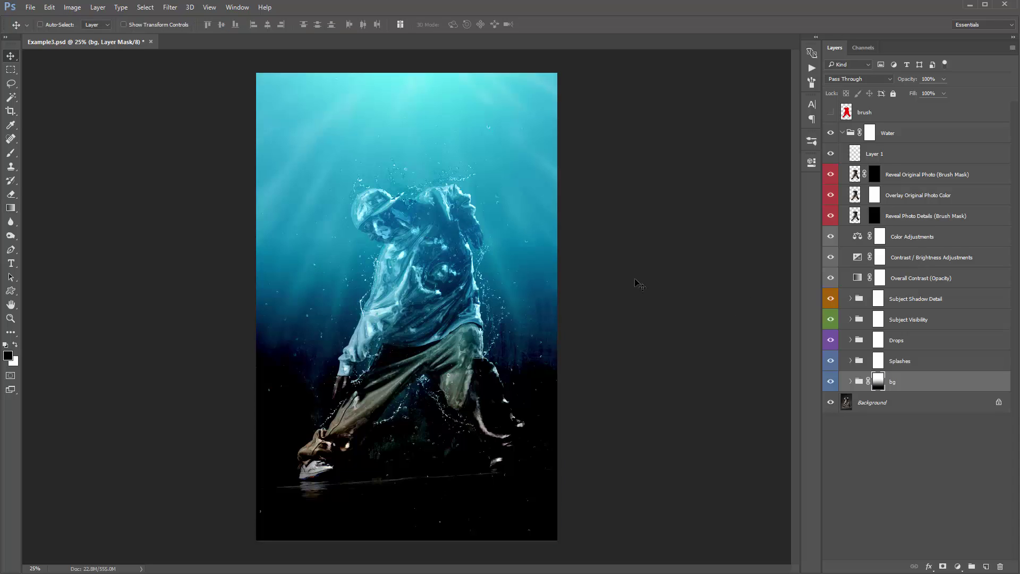
# Toggle the Contrast / Brightness Adjustments and Overall Contrast (Opacity) layers off and on to check their effect on the floor and legs.
pyautogui.click(831, 257)
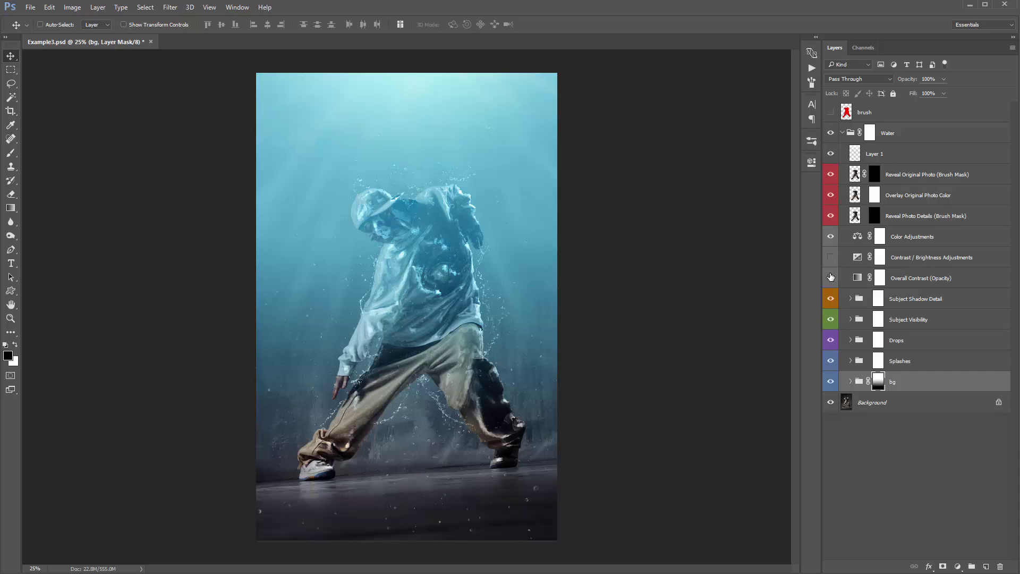
pyautogui.click(830, 276)
pyautogui.click(831, 258)
pyautogui.click(831, 277)
pyautogui.moveTo(831, 271)
pyautogui.mouseDown()
pyautogui.moveTo(831, 259)
pyautogui.moveTo(833, 275)
pyautogui.mouseUp()
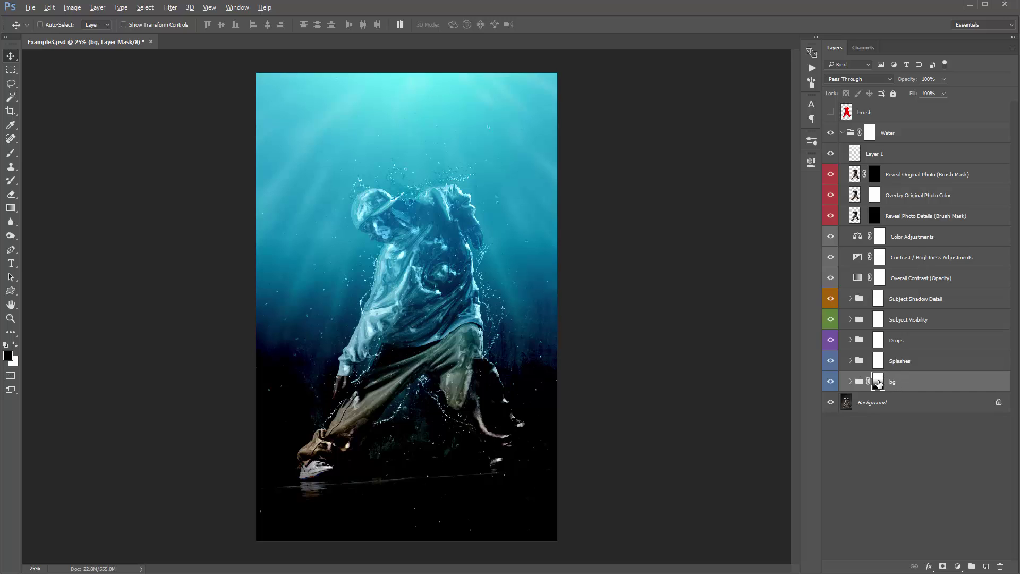
# Copy the bg group's gradient mask onto the Overall Contrast (Opacity) and Contrast / Brightness Adjustments layers, and inspect the copied mask.
pyautogui.moveTo(878, 384); pyautogui.dragTo(881, 283)
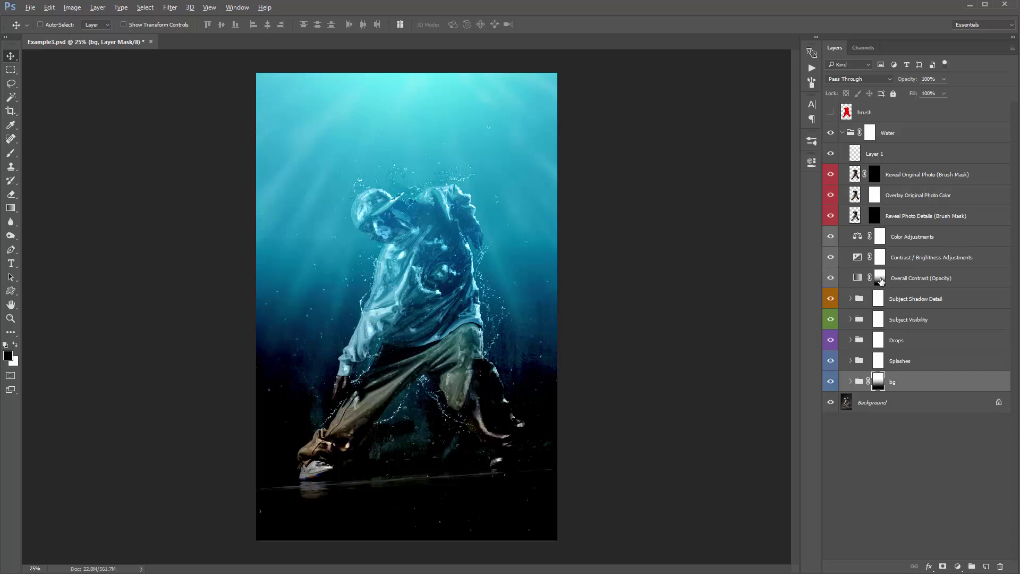
pyautogui.moveTo(880, 280); pyautogui.dragTo(883, 260)
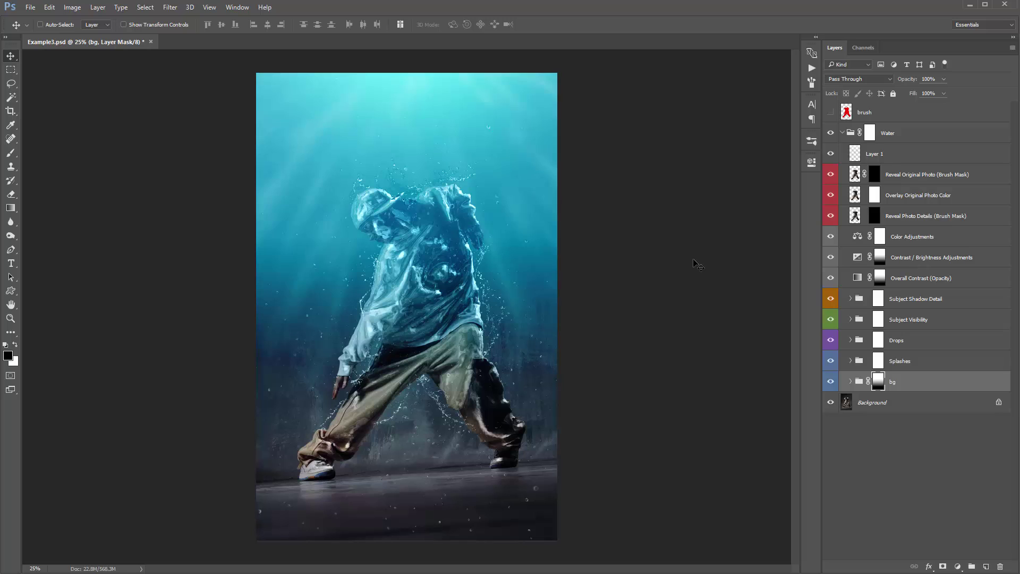
pyautogui.click(831, 259)
pyautogui.click(831, 261)
pyautogui.keyDown('alt'); pyautogui.click(880, 259); pyautogui.keyUp('alt')
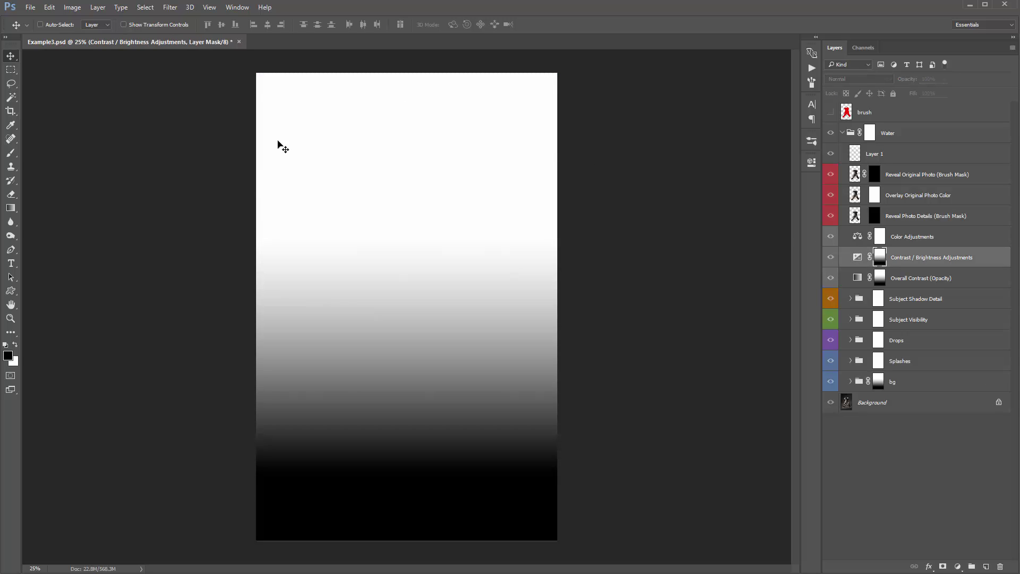
pyautogui.keyDown('alt'); pyautogui.click(880, 258); pyautogui.keyUp('alt')
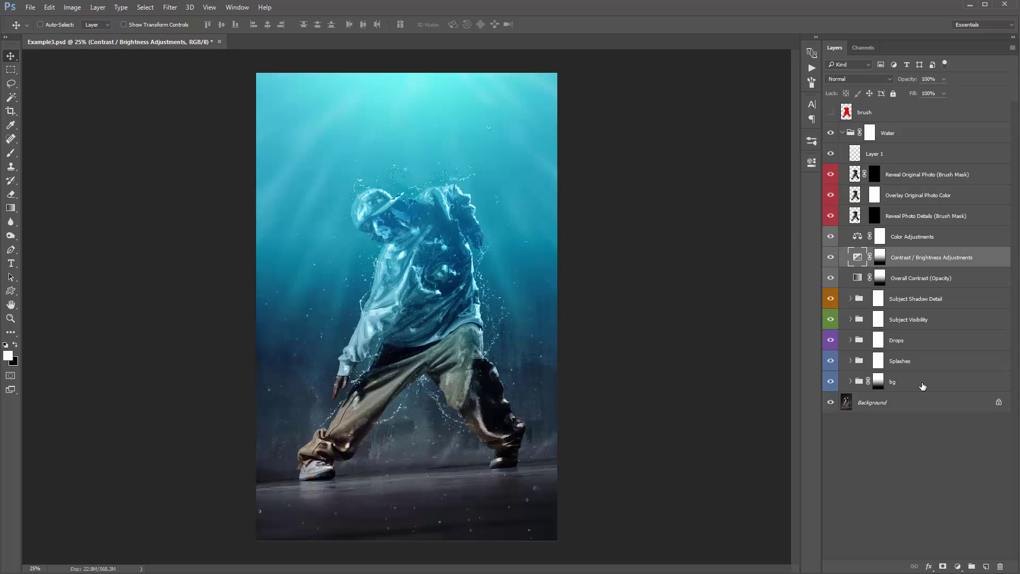
# Copy the gradient mask from the Overall Contrast (Opacity) layer onto the Splashes group.
pyautogui.click(923, 384)
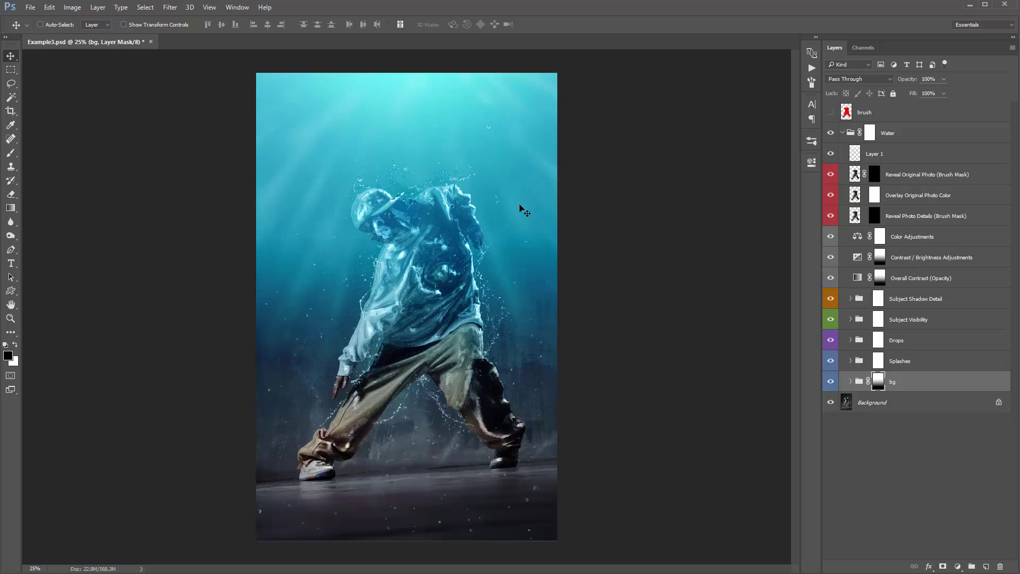
pyautogui.hotkey('ctrl', '+')
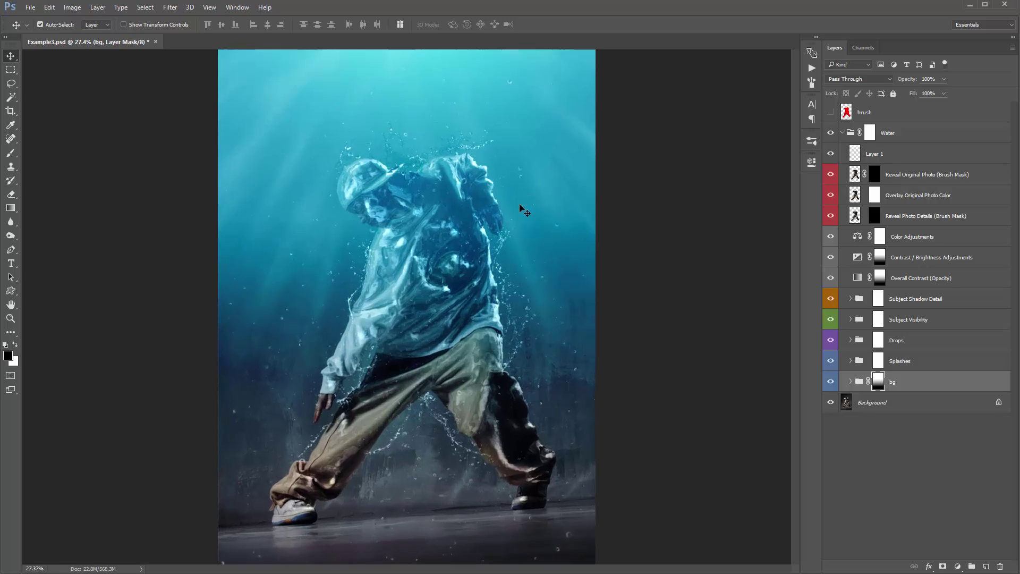
pyautogui.hotkey('ctrl', '-')
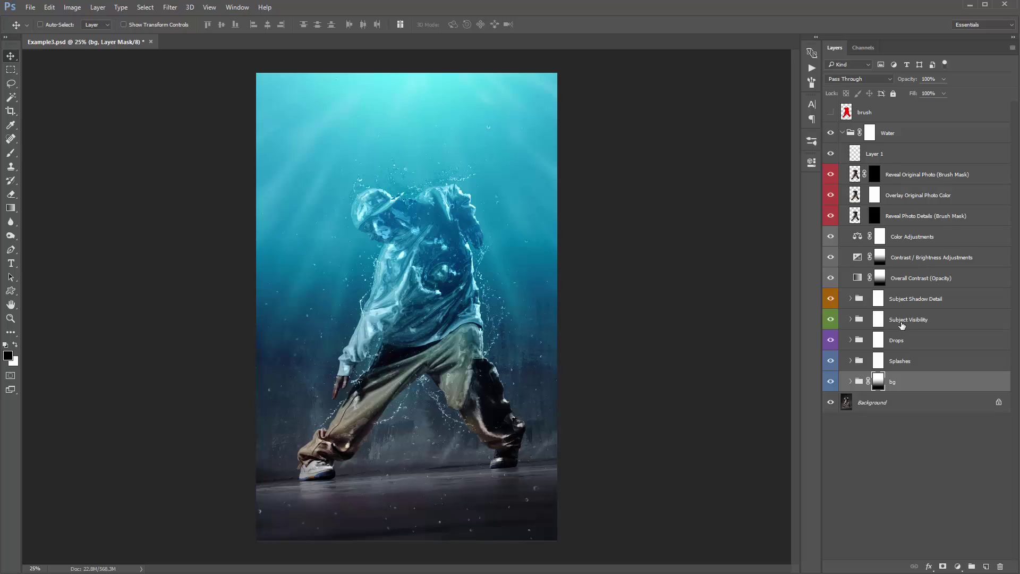
pyautogui.click(881, 277)
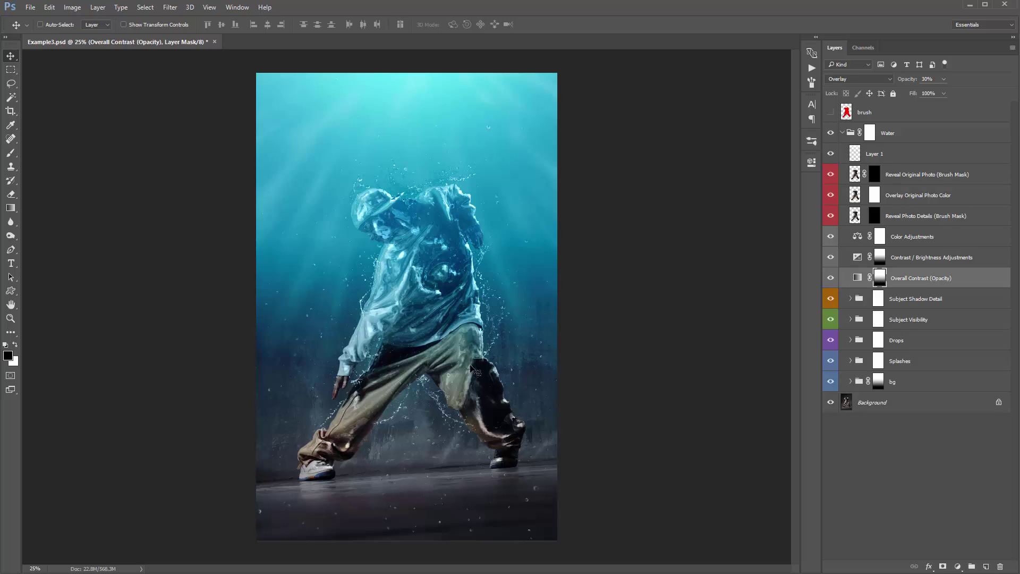
pyautogui.moveTo(883, 278); pyautogui.dragTo(880, 364)
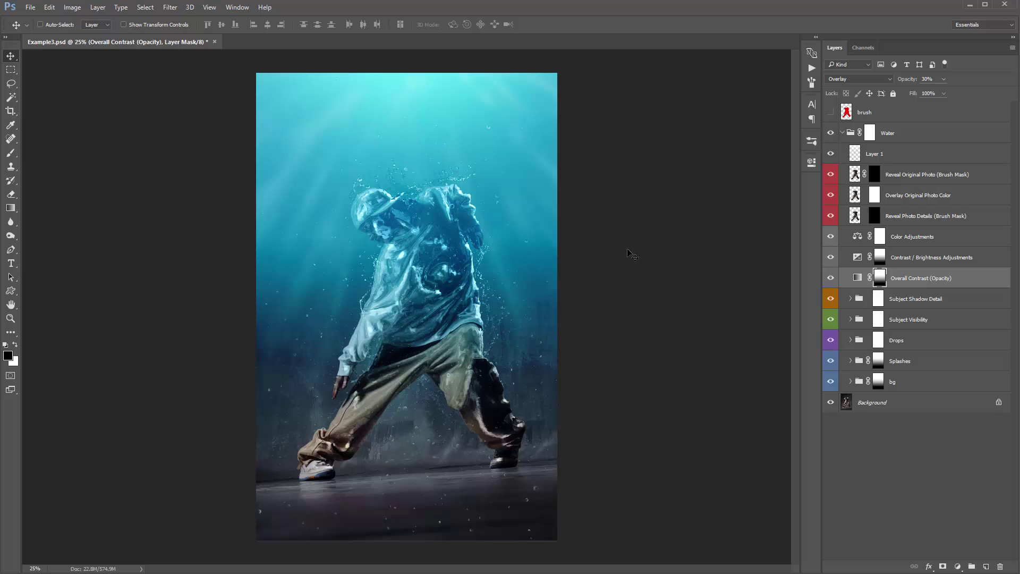
# Set the Brightness of the adjustment layer inside the Subject Shadow Detail group to -5.
pyautogui.click(886, 300)
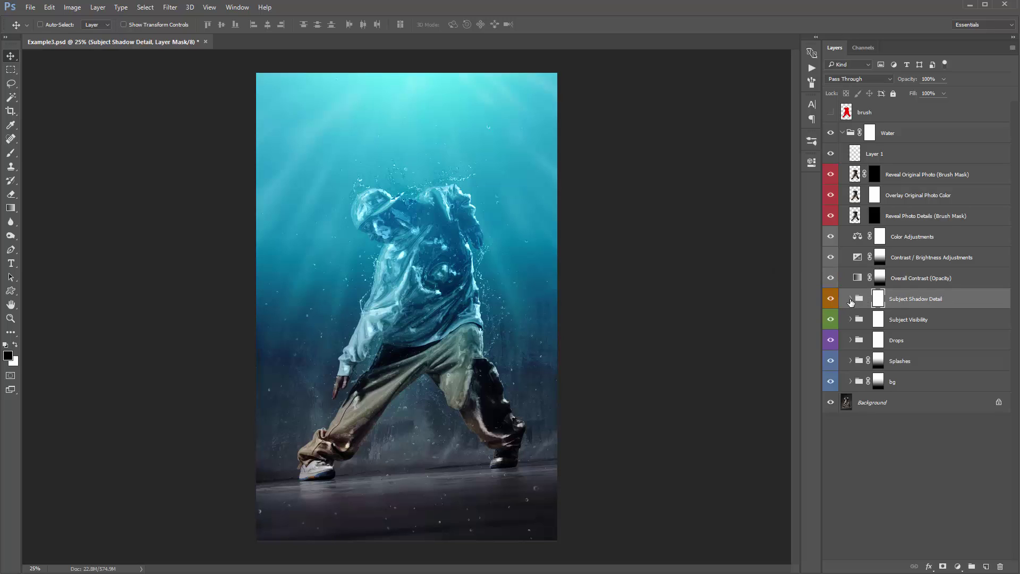
pyautogui.click(850, 300)
pyautogui.doubleClick(866, 319)
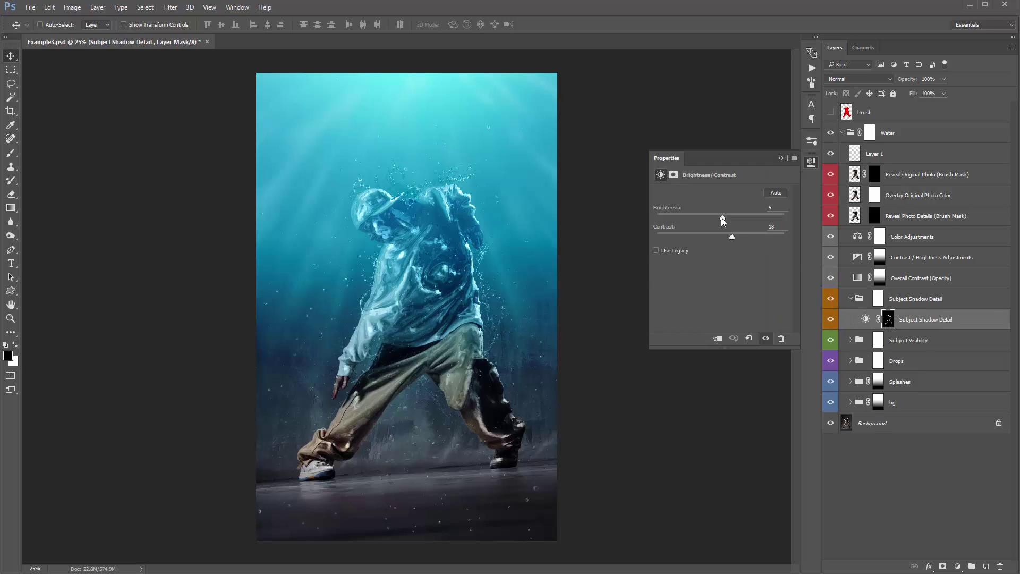
pyautogui.moveTo(722, 218); pyautogui.dragTo(719, 222)
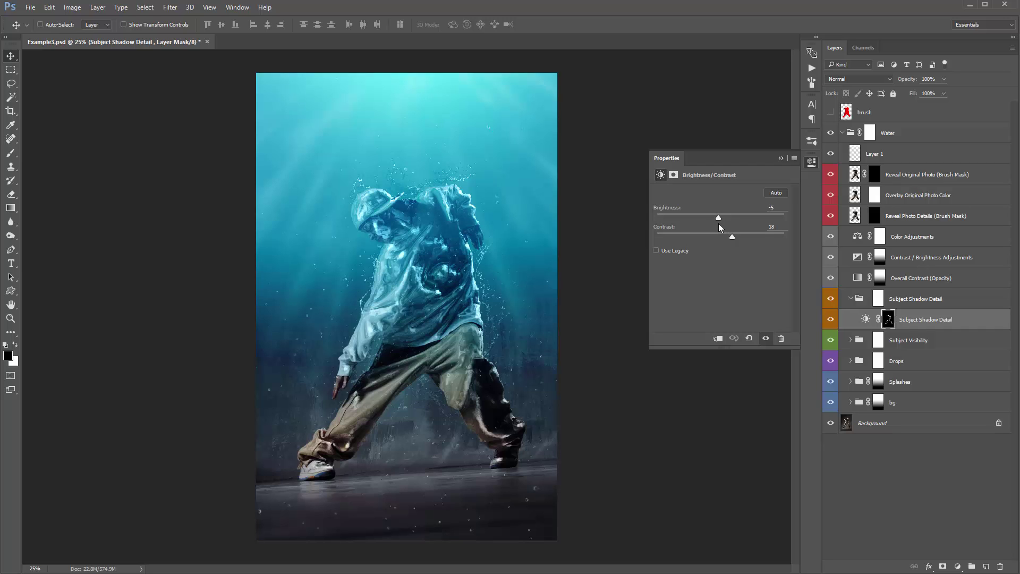
pyautogui.click(780, 158)
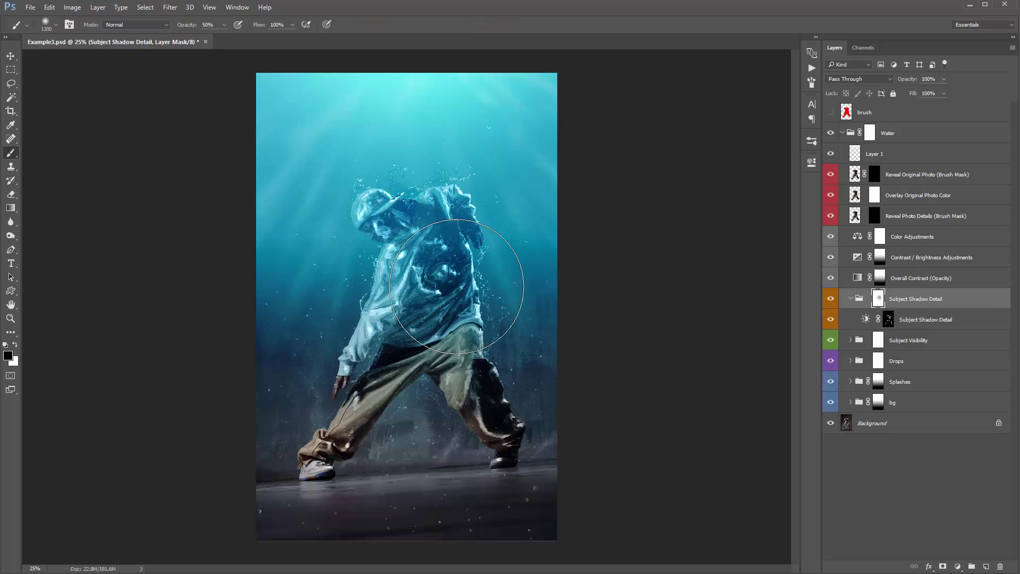
# Paint black on the Subject Shadow Detail group's mask over the dancer's torso with a 1000-pixel soft brush at 50% opacity.
pyautogui.press('x')
pyautogui.press('[')
pyautogui.press('[')
pyautogui.press('[')
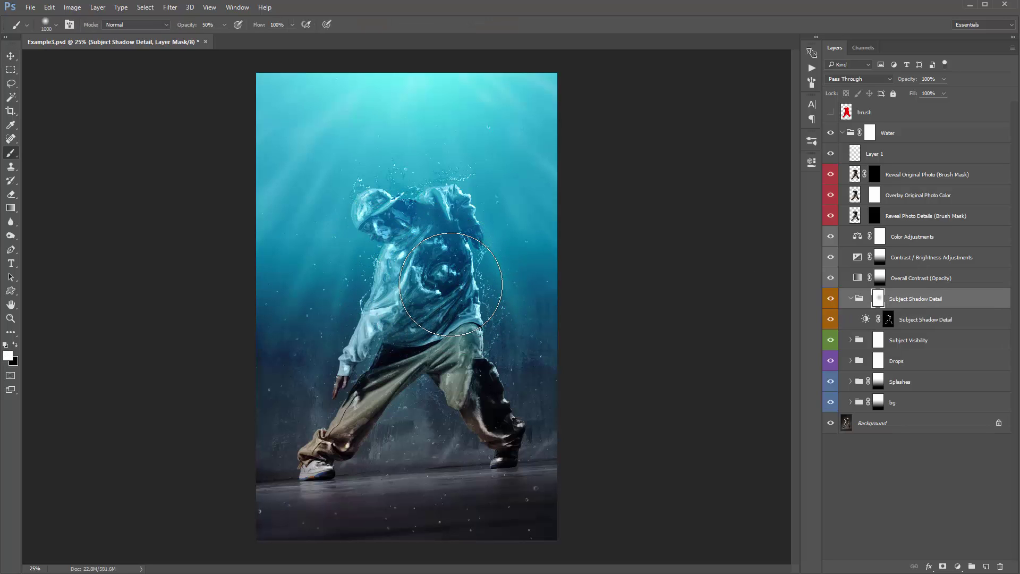
pyautogui.press('x')
pyautogui.moveTo(451, 285)
pyautogui.mouseDown()
pyautogui.moveTo(459, 234)
pyautogui.moveTo(447, 303)
pyautogui.moveTo(475, 268)
pyautogui.moveTo(472, 289)
pyautogui.moveTo(519, 266)
pyautogui.mouseUp()
pyautogui.press('v')
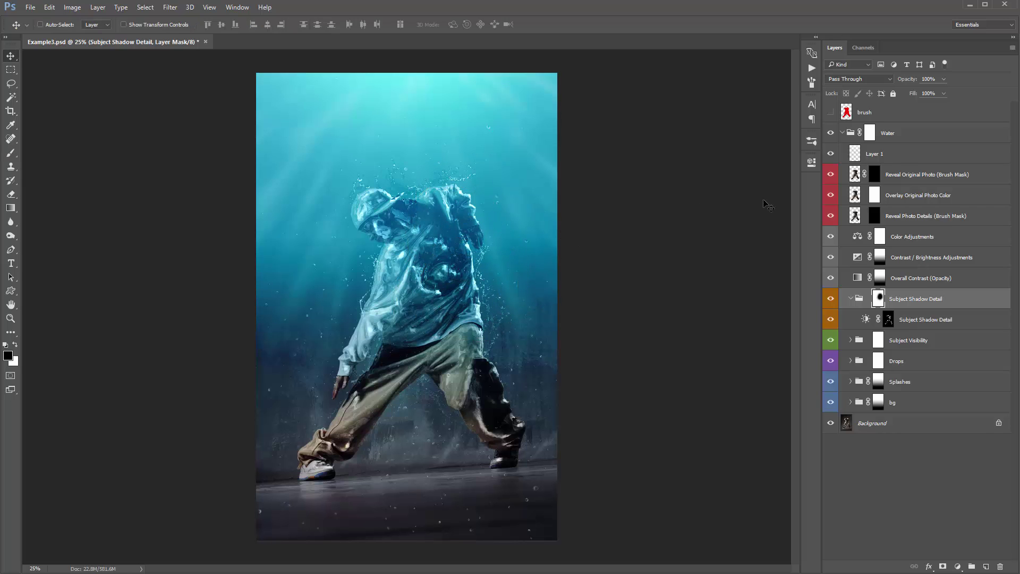
# Toggle the Overlay Original Photo Color layer off and on repeatedly to compare its effect on the dancer.
pyautogui.click(831, 195)
pyautogui.click(827, 198)
pyautogui.click(828, 197)
pyautogui.click(827, 197)
pyautogui.click(828, 197)
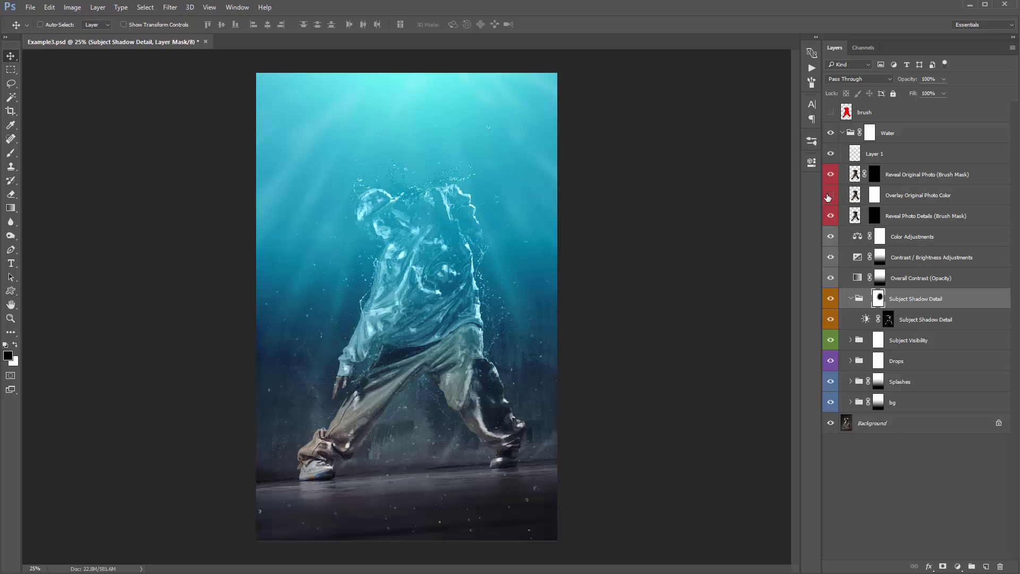
pyautogui.click(827, 197)
pyautogui.click(828, 198)
pyautogui.click(828, 198)
pyautogui.click(827, 197)
pyautogui.click(827, 197)
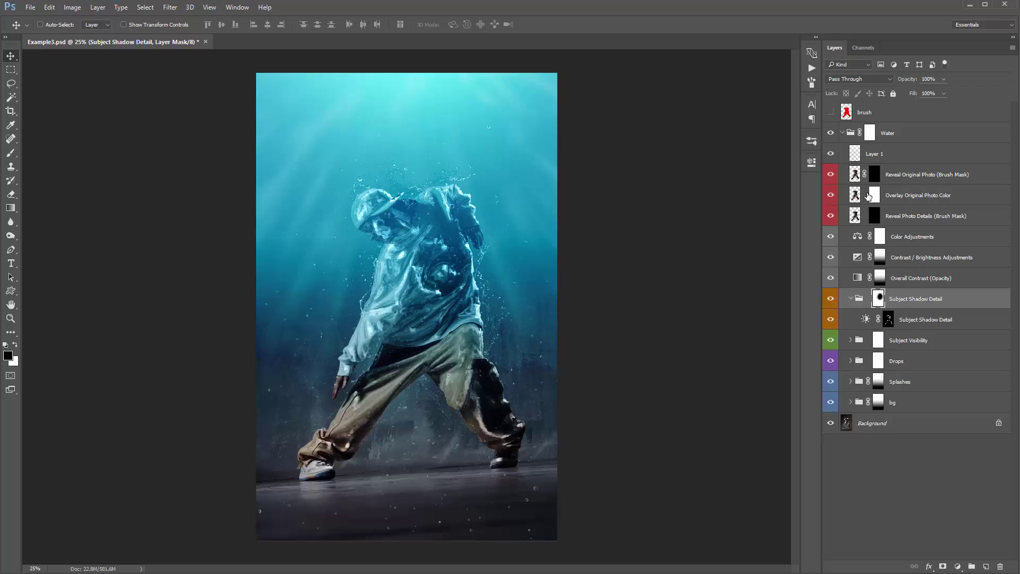
# Paint black on the Overlay Original Photo Color mask over the dancer's head and upper body with a 600-pixel soft brush at 100% opacity.
pyautogui.click(874, 195)
pyautogui.press('b')
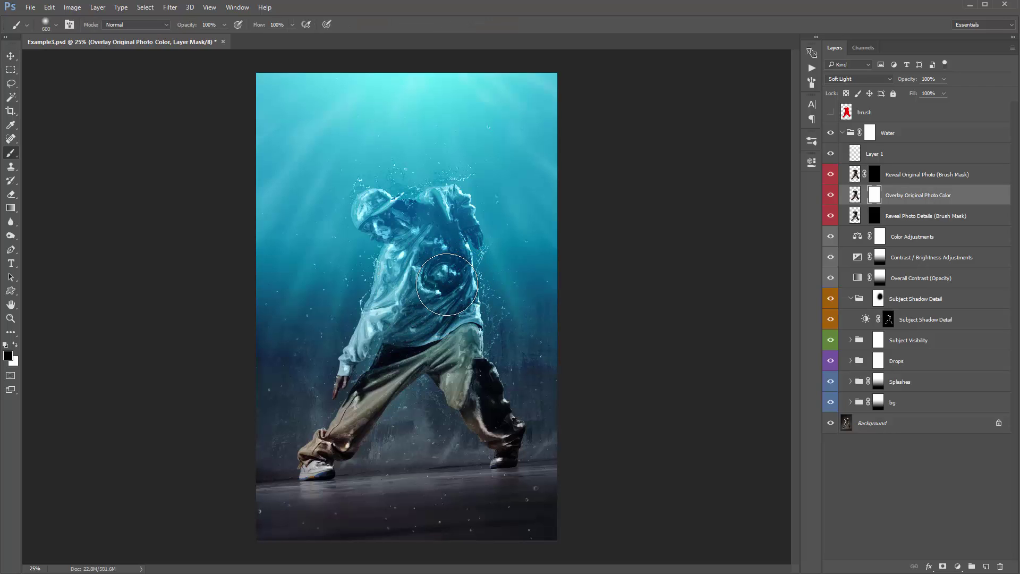
pyautogui.press('[')
pyautogui.press('[')
pyautogui.press('[')
pyautogui.press('[')
pyautogui.moveTo(447, 290)
pyautogui.mouseDown()
pyautogui.moveTo(470, 220)
pyautogui.moveTo(436, 202)
pyautogui.moveTo(375, 228)
pyautogui.moveTo(379, 308)
pyautogui.moveTo(407, 301)
pyautogui.moveTo(481, 239)
pyautogui.moveTo(446, 173)
pyautogui.moveTo(357, 229)
pyautogui.moveTo(360, 276)
pyautogui.moveTo(338, 312)
pyautogui.mouseUp()
pyautogui.moveTo(461, 223); pyautogui.dragTo(437, 241)
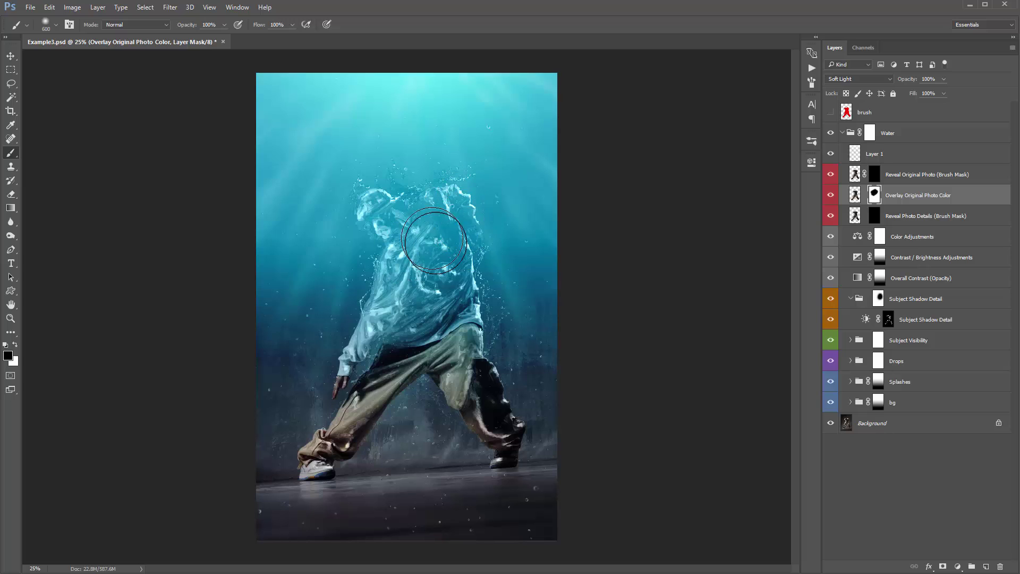
# Paint white on the Reveal Photo Details (Brush Mask) mask over the dancer's face with a 700-pixel soft brush.
pyautogui.click(872, 217)
pyautogui.press(']')
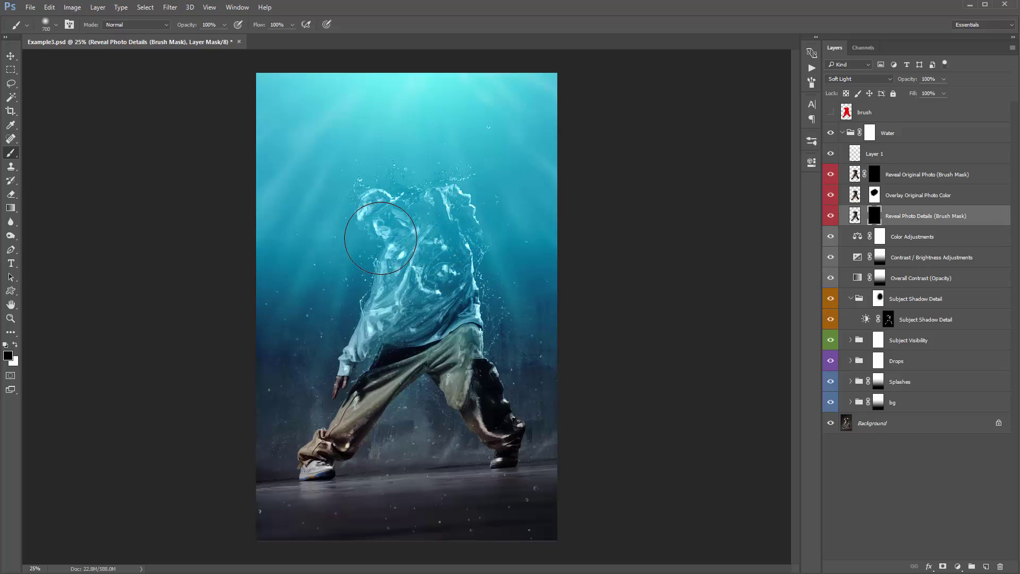
pyautogui.press('x')
pyautogui.moveTo(381, 238)
pyautogui.mouseDown()
pyautogui.moveTo(365, 209)
pyautogui.moveTo(375, 228)
pyautogui.mouseUp()
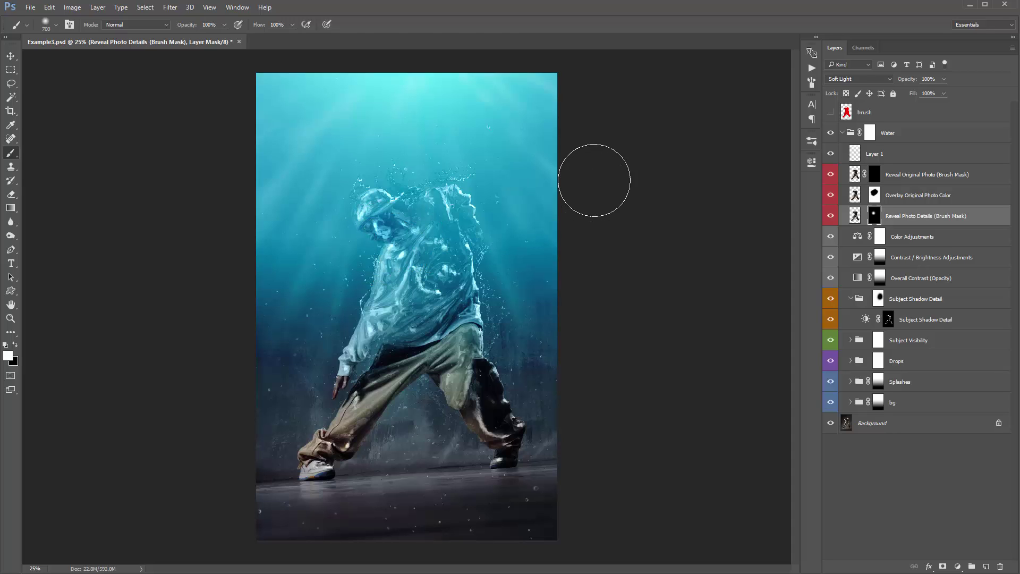
# Lower the opacity of the Reveal Photo Details (Brush Mask) layer, trying 25% and settling on 47%.
pyautogui.press('v')
pyautogui.press('2')
pyautogui.press('5')
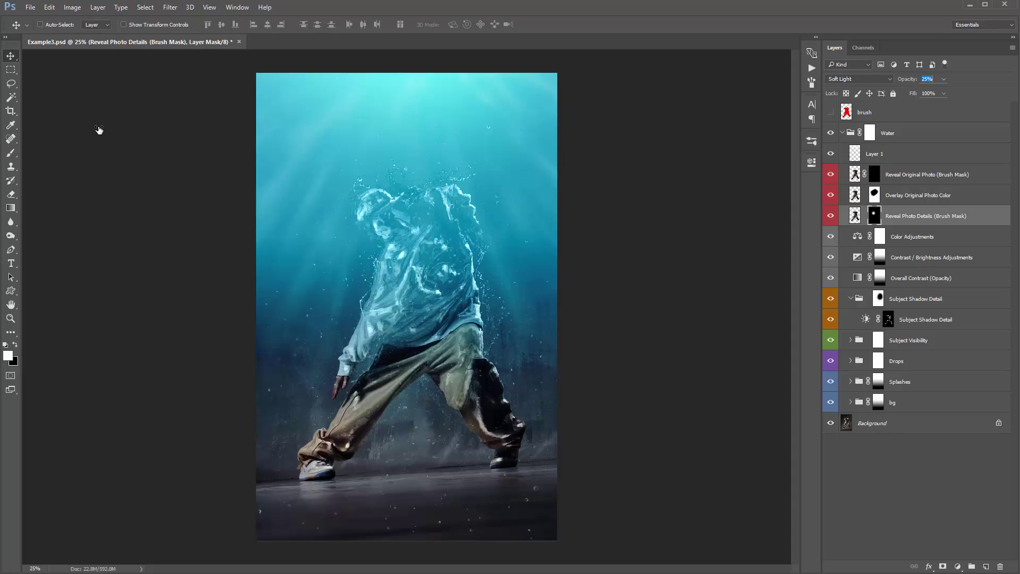
pyautogui.press('4')
pyautogui.press('7')
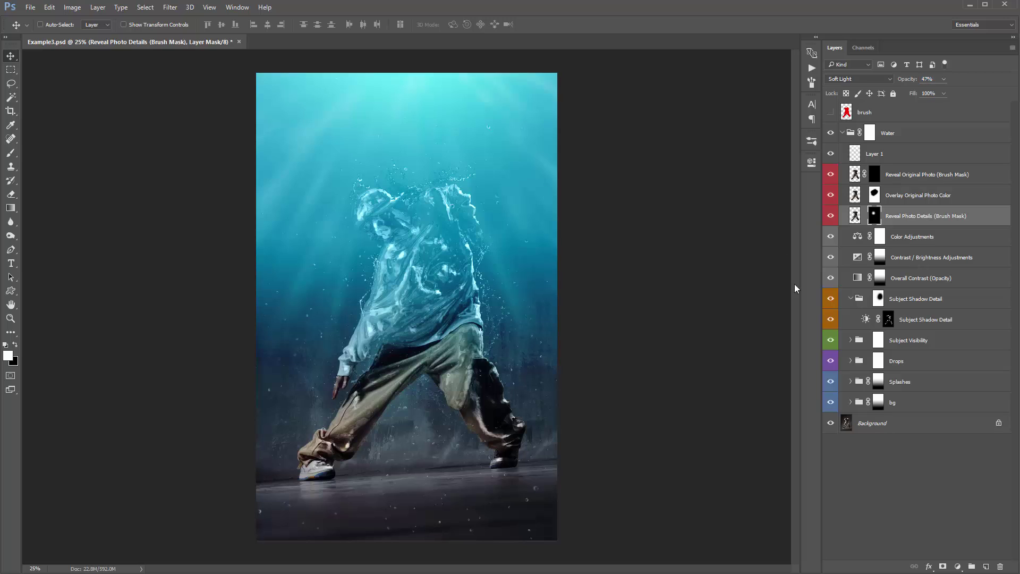
# Reduce the Brightness of the Subject Shadow Detail adjustment layer to about -29.
pyautogui.doubleClick(866, 318)
pyautogui.moveTo(721, 219); pyautogui.dragTo(717, 218)
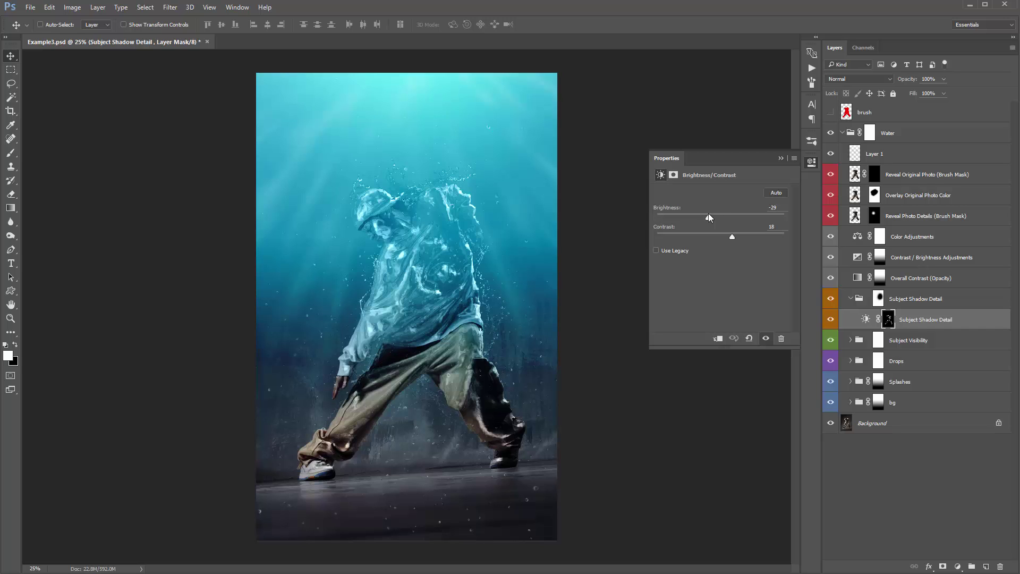
pyautogui.moveTo(709, 213); pyautogui.dragTo(710, 212)
pyautogui.click(781, 157)
# Copy the Splashes group's gradient mask onto the Drops group, and try duplicating the Drops group before undoing the duplicate.
pyautogui.click(878, 381)
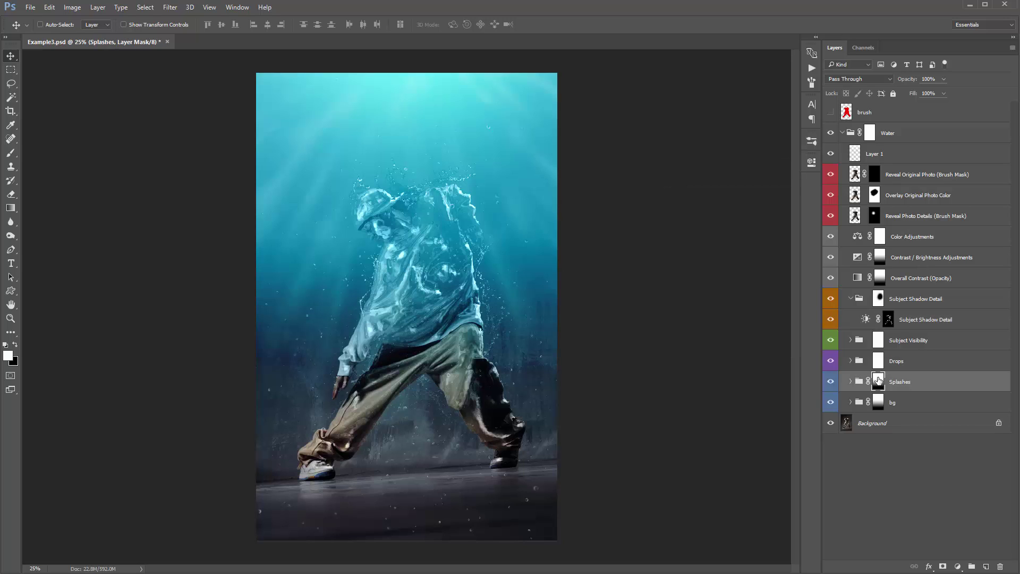
pyautogui.moveTo(879, 381); pyautogui.dragTo(882, 364)
pyautogui.click(899, 364)
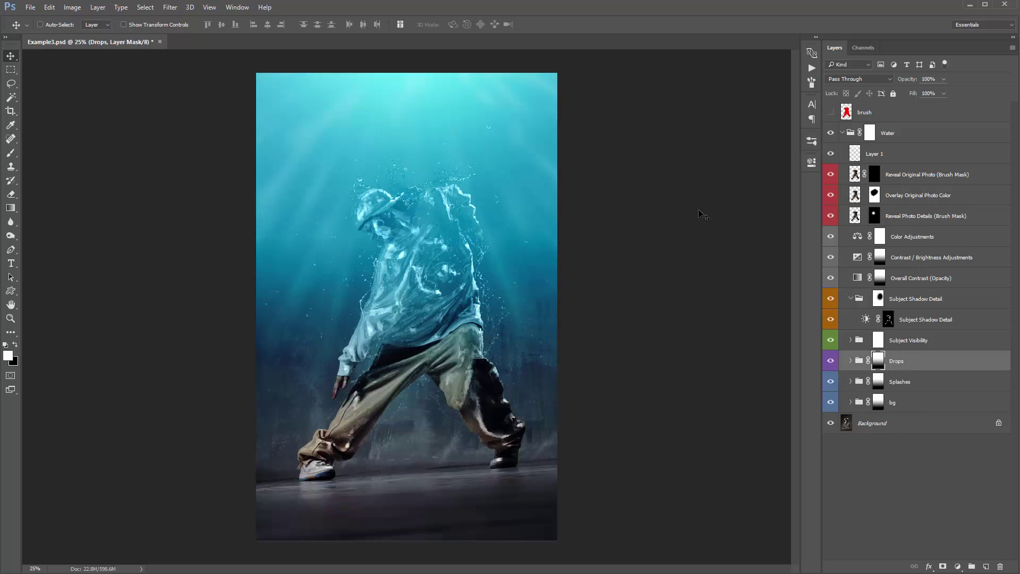
pyautogui.hotkey('ctrl', 'j')
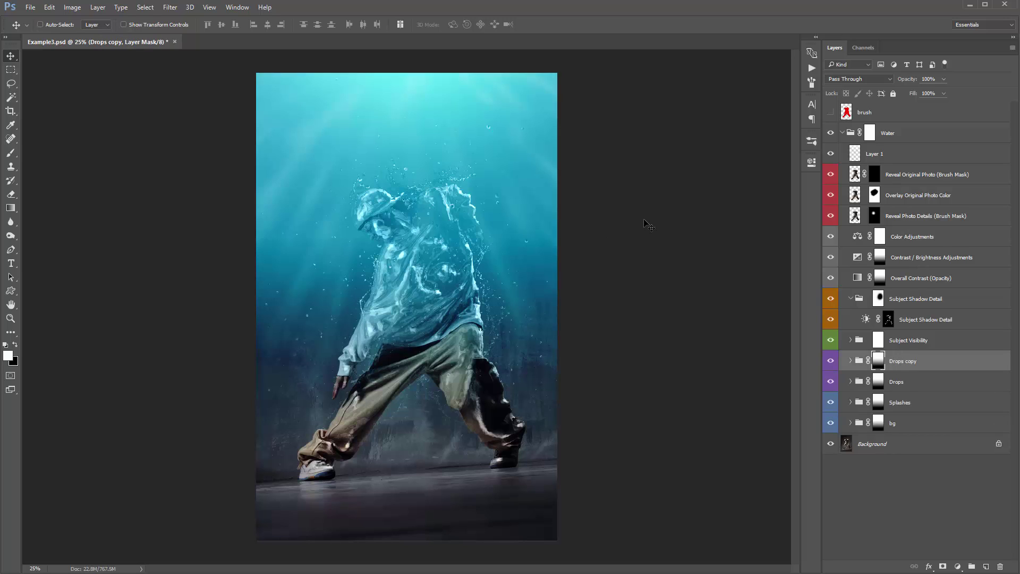
pyautogui.hotkey('ctrl', 'z')
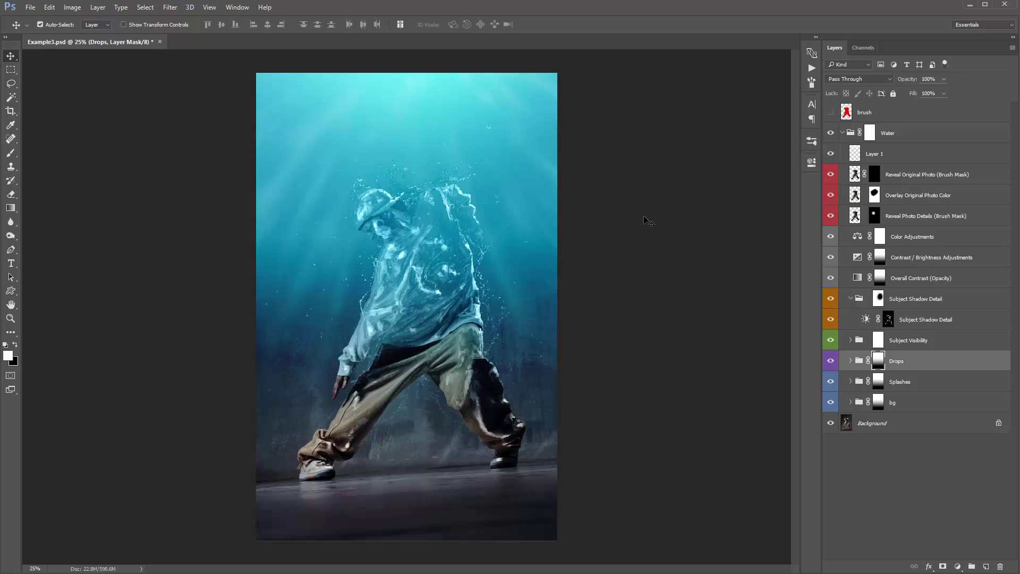
# Merge the Drops group into a single layer and set that layer's blend mode to Luminosity.
pyautogui.hotkey('ctrl', 'e')
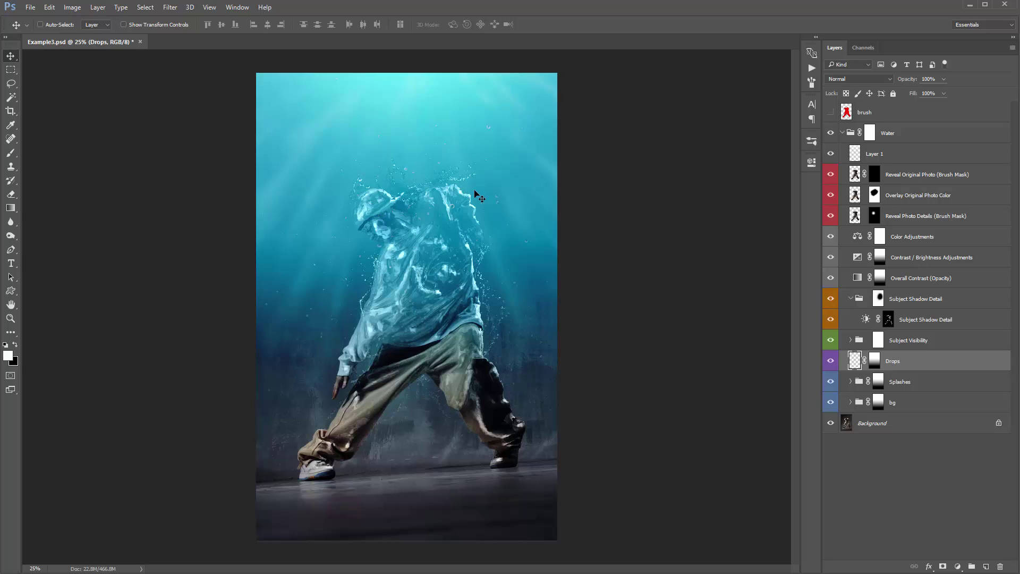
pyautogui.click(851, 80)
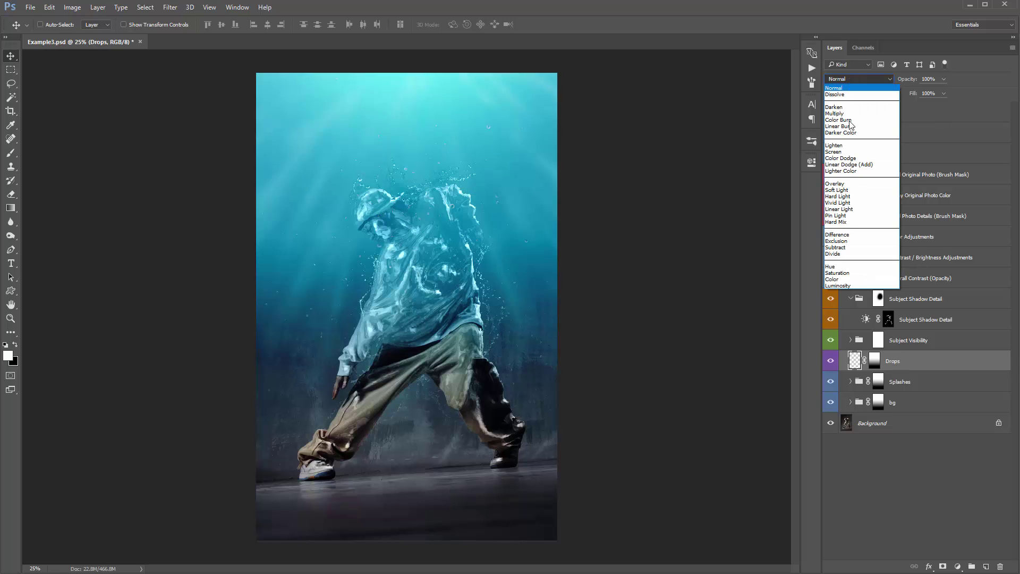
pyautogui.click(850, 285)
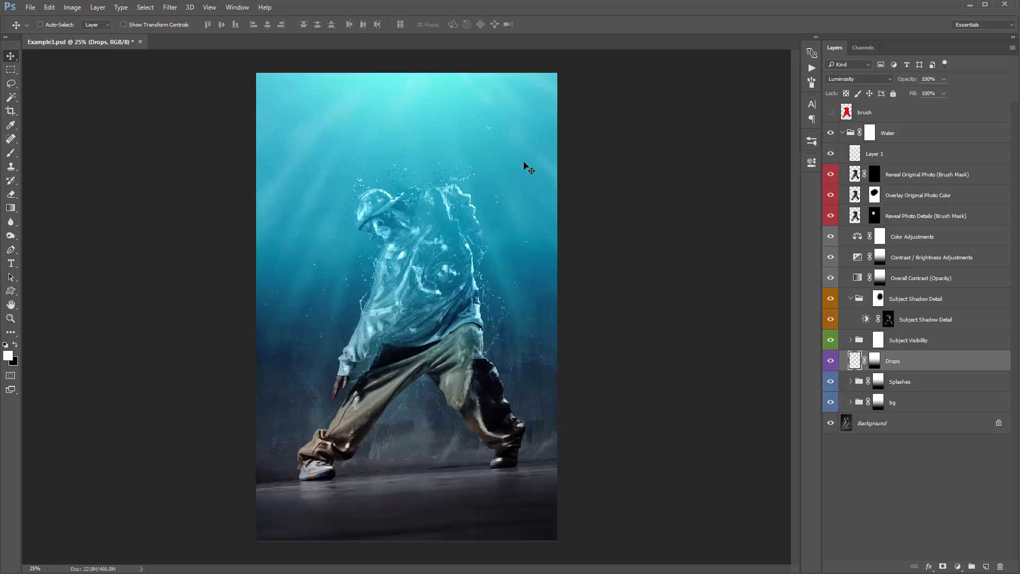
pyautogui.press('z')
pyautogui.click(506, 127)
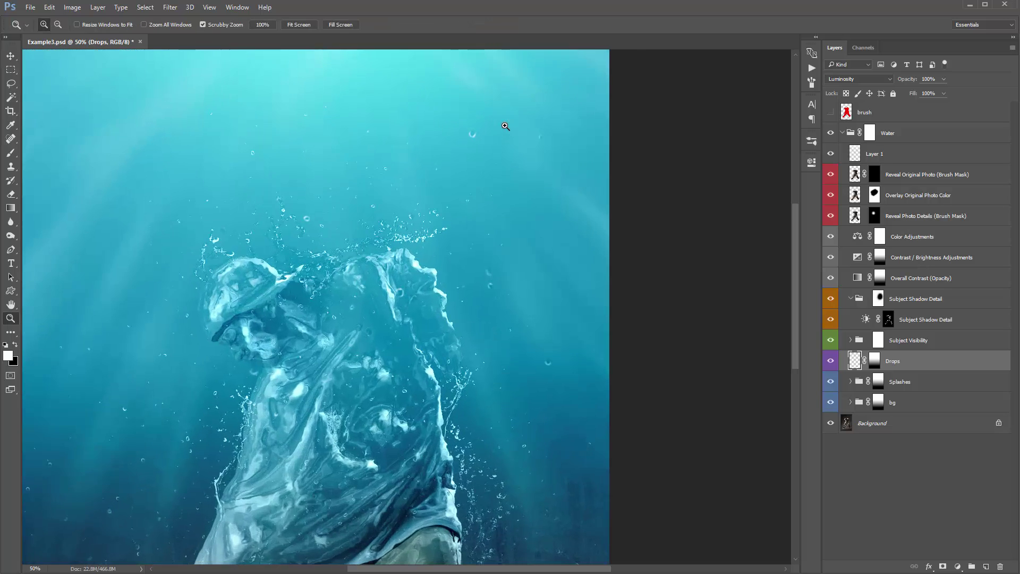
# Undo the blend mode change to compare the drops up close, then set the Drops layer back to Luminosity.
pyautogui.hotkey('ctrl', 'z')
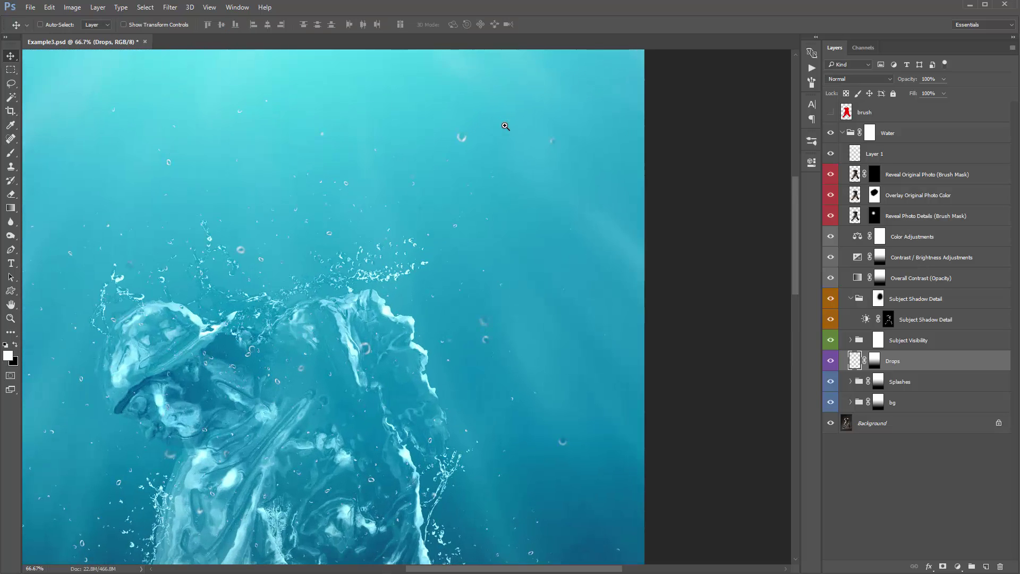
pyautogui.moveTo(417, 152); pyautogui.dragTo(549, 168)
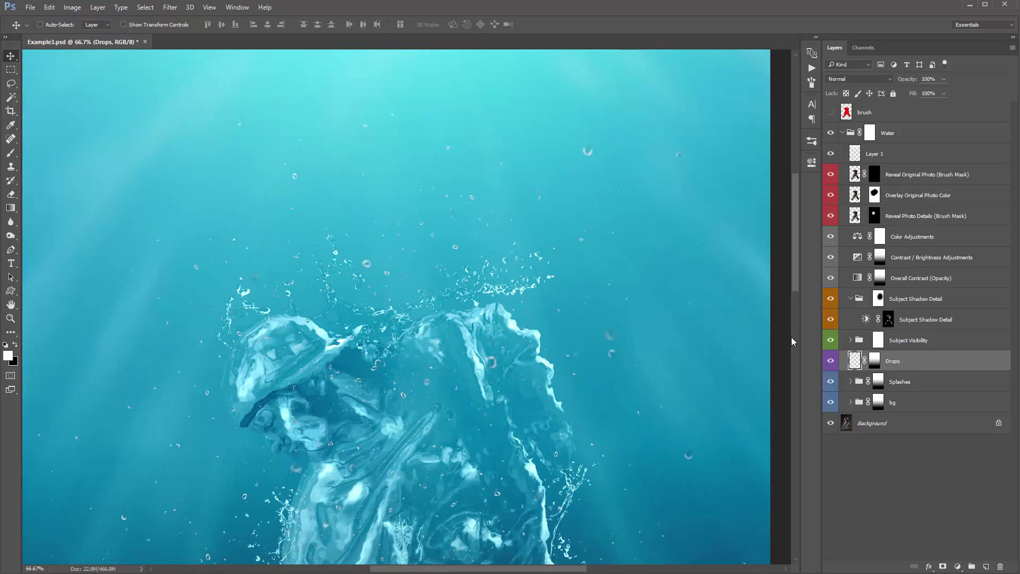
pyautogui.click(832, 362)
pyautogui.click(832, 362)
pyautogui.click(849, 80)
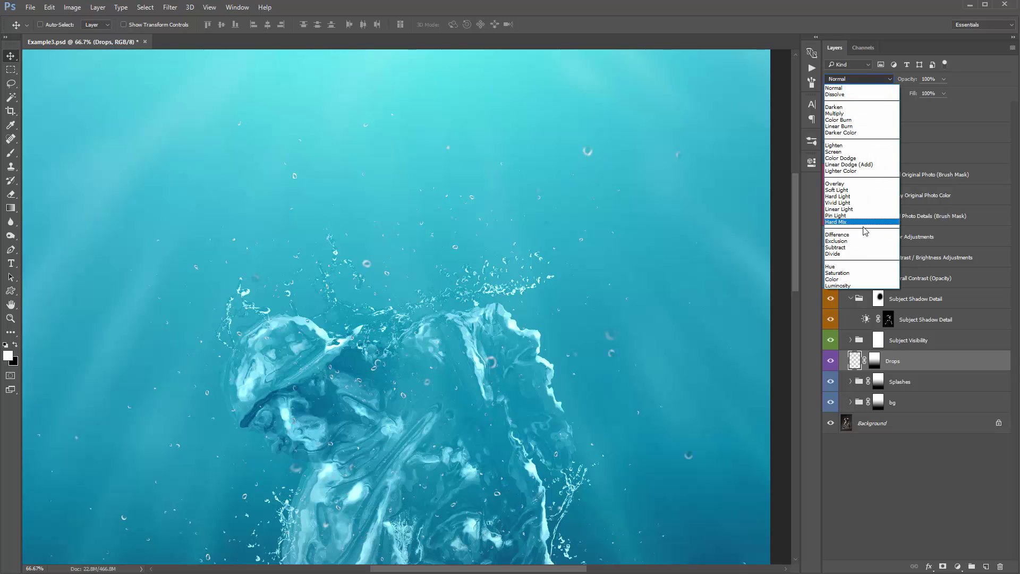
pyautogui.click(838, 285)
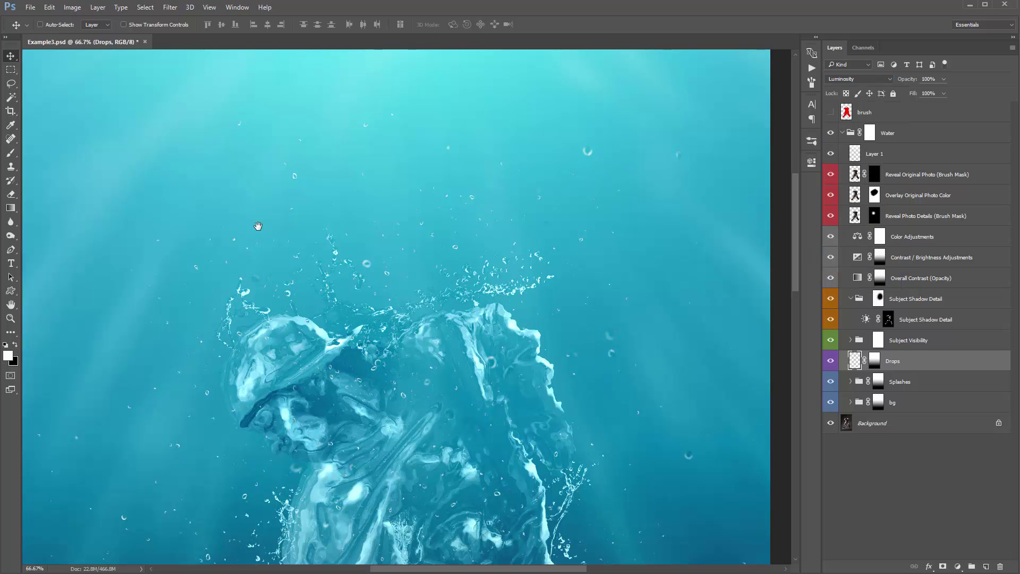
pyautogui.moveTo(257, 226); pyautogui.dragTo(295, 229)
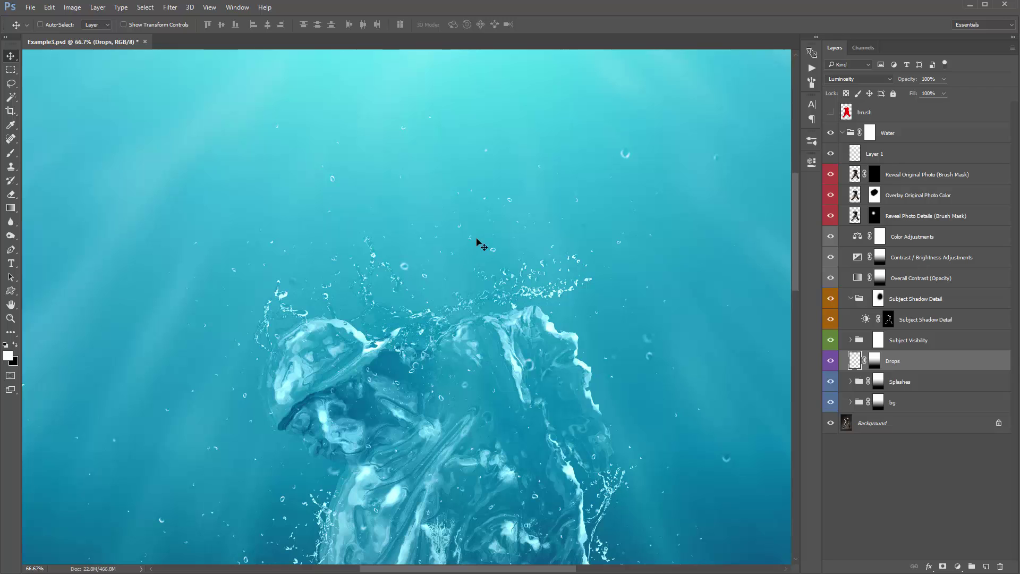
pyautogui.hotkey('ctrl', '0')
pyautogui.hotkey('ctrl', '-')
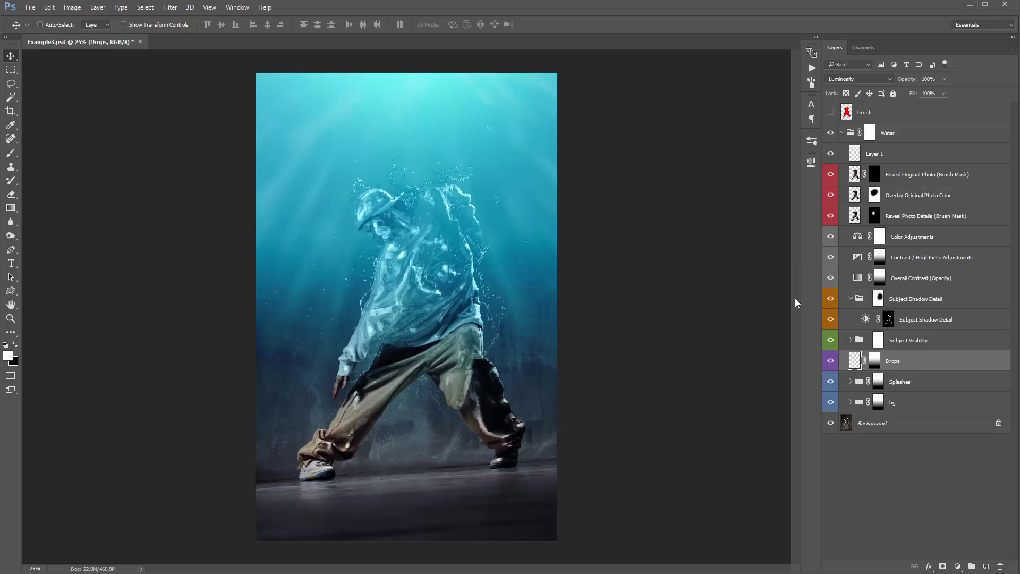
# Add a Levels adjustment layer above the Splashes group and clip it to that group.
pyautogui.click(879, 385)
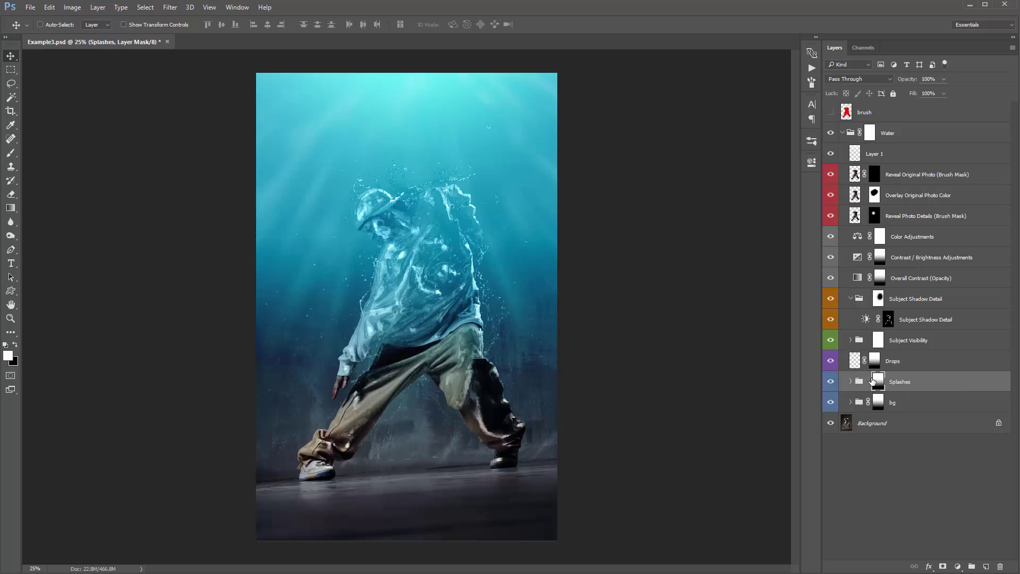
pyautogui.click(958, 566)
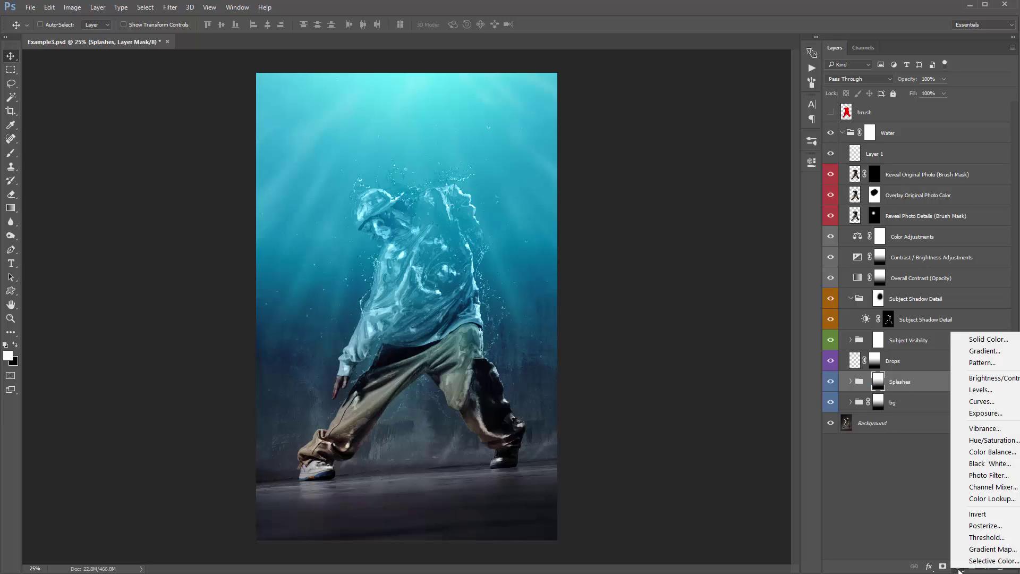
pyautogui.click(963, 390)
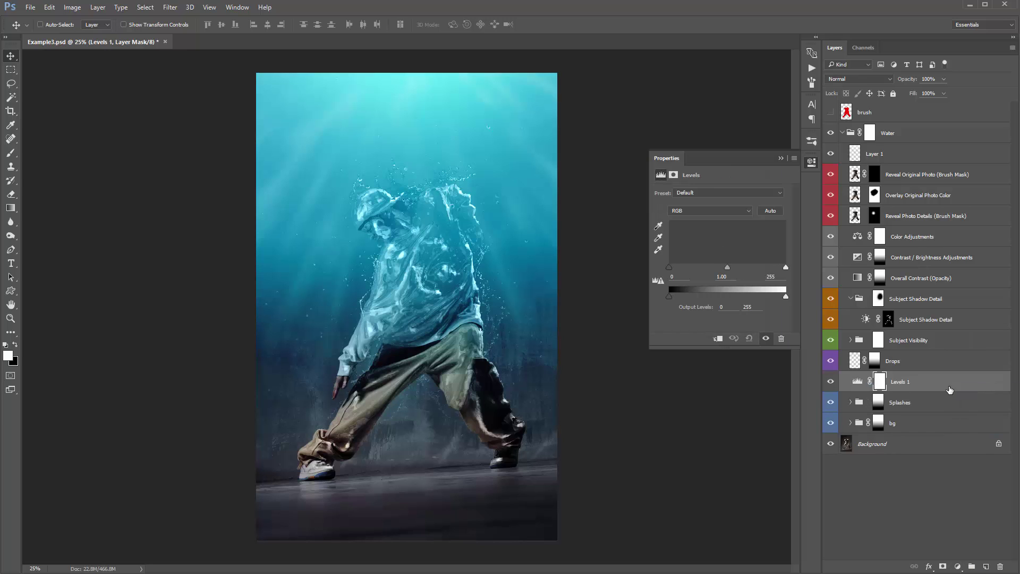
pyautogui.click(779, 157)
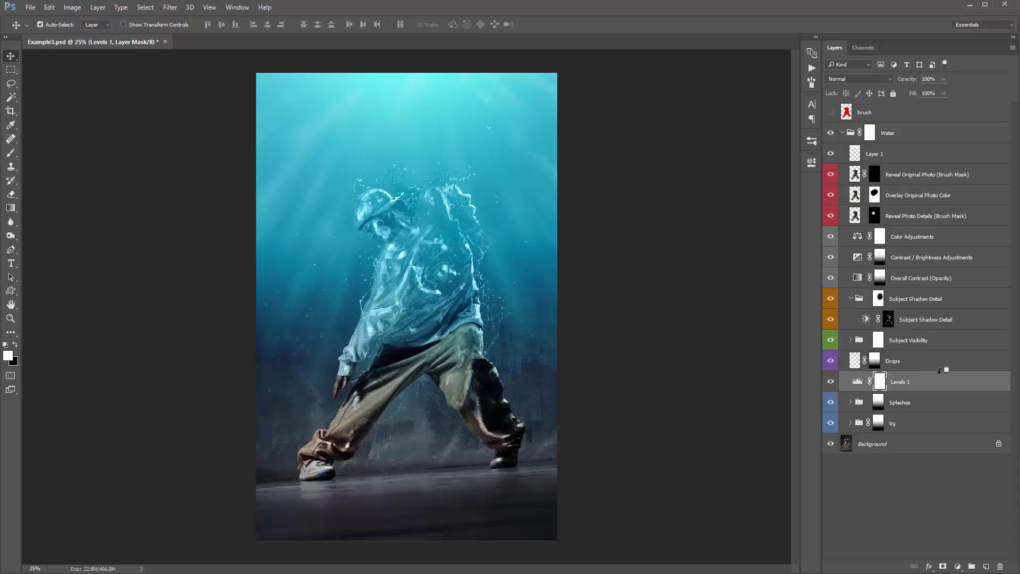
pyautogui.hotkey('ctrl', 'alt', 'g')
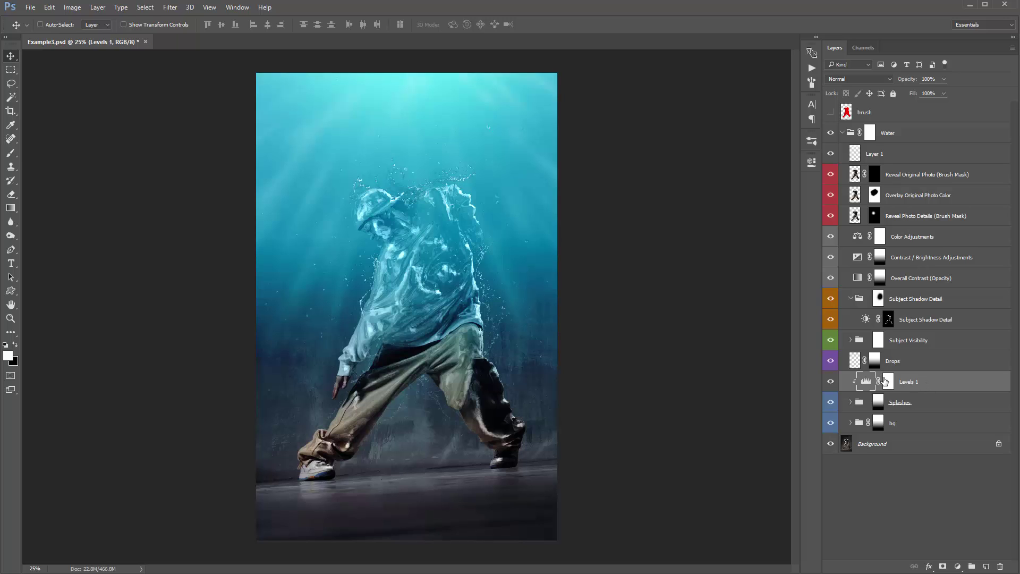
# Adjust the shadow and highlight input levels of the Levels layer clipped to Splashes, trying a shadow input of 31 before easing it back.
pyautogui.click(905, 405)
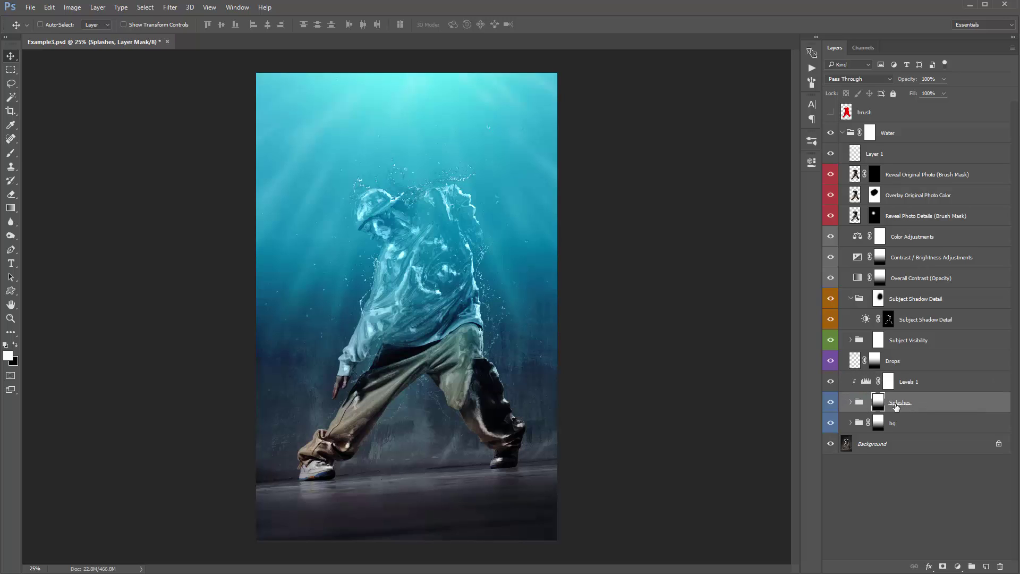
pyautogui.click(870, 386)
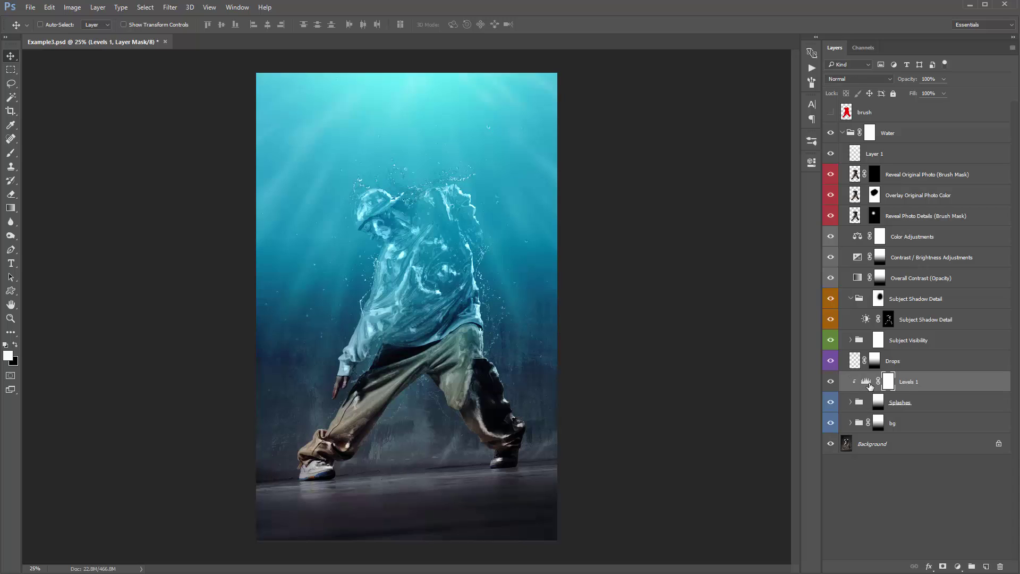
pyautogui.doubleClick(870, 385)
pyautogui.moveTo(675, 269)
pyautogui.mouseDown()
pyautogui.moveTo(703, 269)
pyautogui.moveTo(682, 271)
pyautogui.mouseUp()
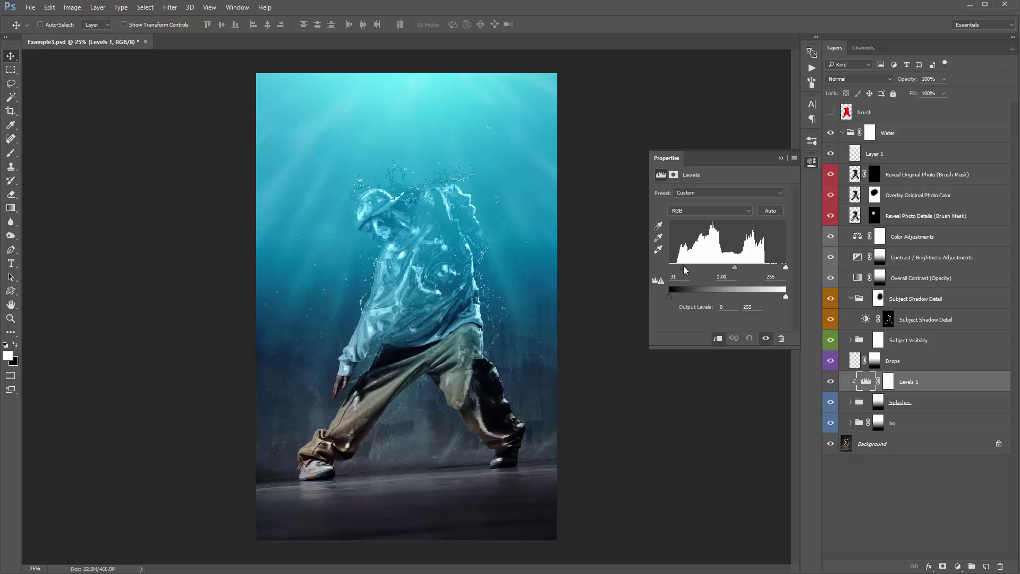
pyautogui.moveTo(771, 270); pyautogui.dragTo(779, 272)
pyautogui.moveTo(685, 270); pyautogui.dragTo(680, 270)
pyautogui.click(812, 162)
# Expand the Splashes group and compare the image with the masks of Splash_10, Splash_9 and Splash_8 disabled one at a time.
pyautogui.click(850, 403)
pyautogui.scroll(-3, 858, 399)
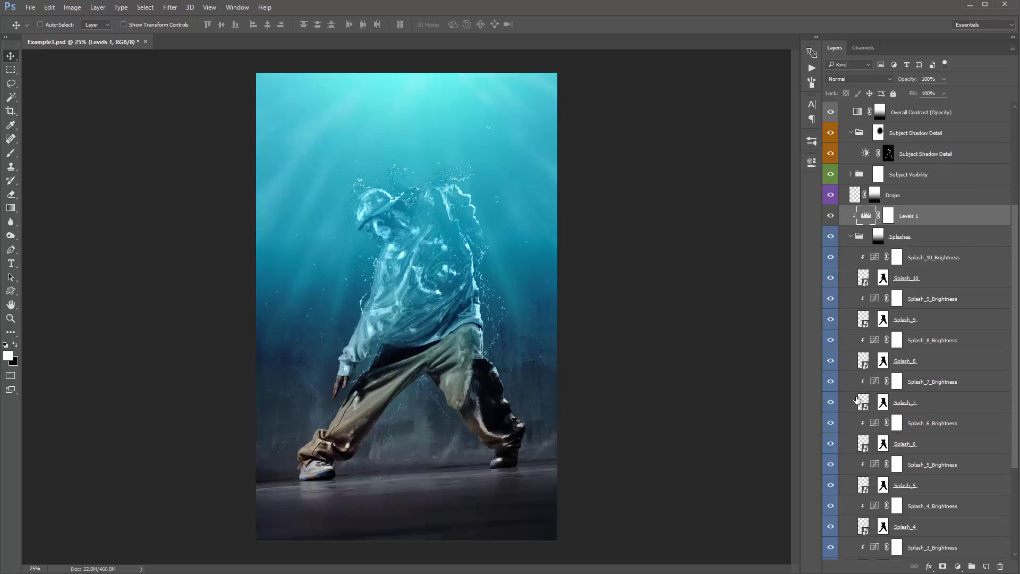
pyautogui.scroll(-2, 857, 400)
pyautogui.keyDown('shift'); pyautogui.click(883, 195); pyautogui.keyUp('shift')
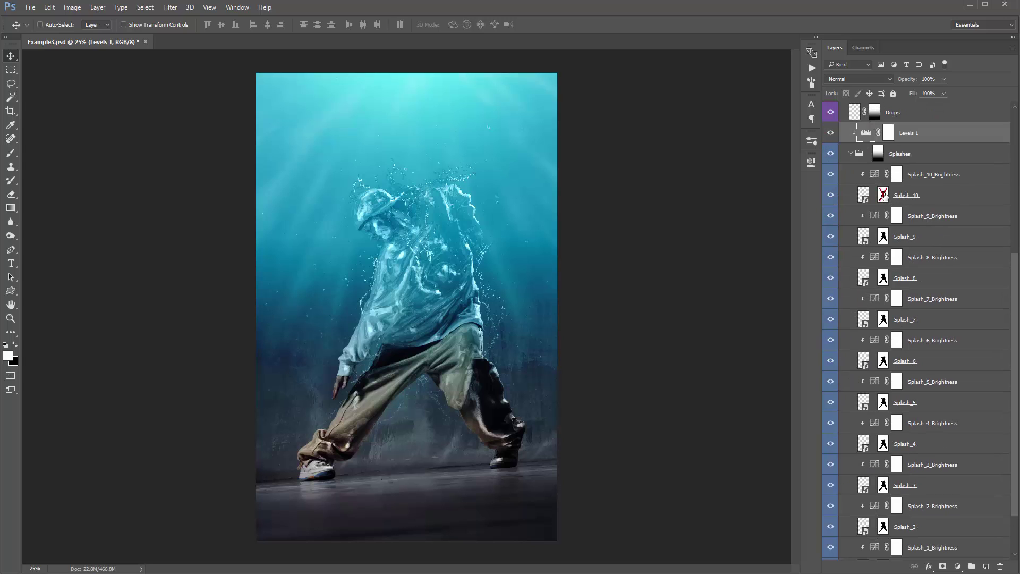
pyautogui.keyDown('shift'); pyautogui.click(883, 195); pyautogui.keyUp('shift')
pyautogui.keyDown('shift'); pyautogui.click(883, 236); pyautogui.keyUp('shift')
pyautogui.keyDown('shift'); pyautogui.click(883, 237); pyautogui.keyUp('shift')
pyautogui.keyDown('shift'); pyautogui.click(883, 278); pyautogui.keyUp('shift')
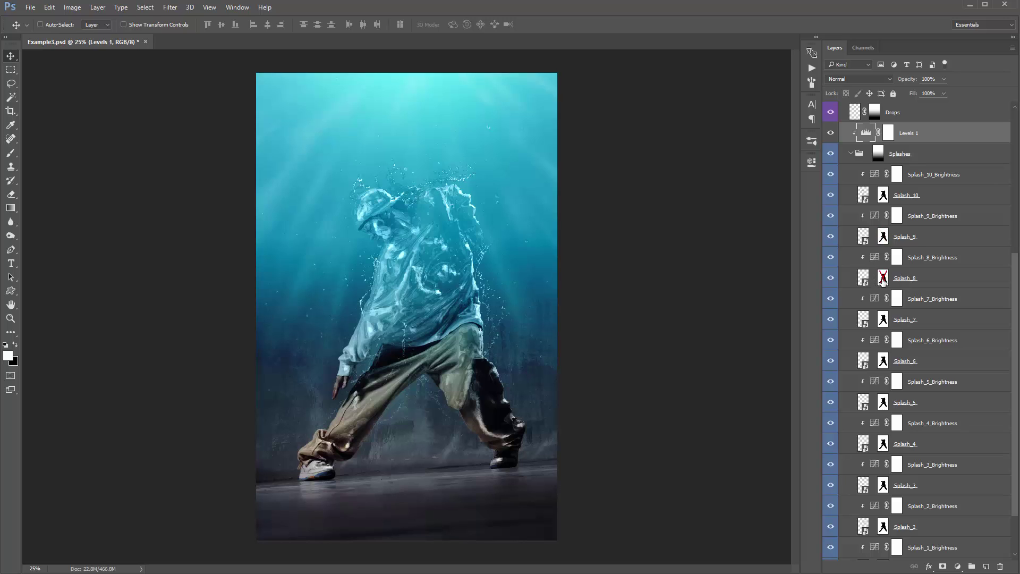
pyautogui.keyDown('shift'); pyautogui.click(884, 279); pyautogui.keyUp('shift')
# Disable the layer masks of Splash_7, Splash_5, Splash_4, Splash_3 and Splash_1, testing Splash_6 and Splash_2 as well, and collapse the Splashes group.
pyautogui.keyDown('shift'); pyautogui.click(883, 361); pyautogui.keyUp('shift')
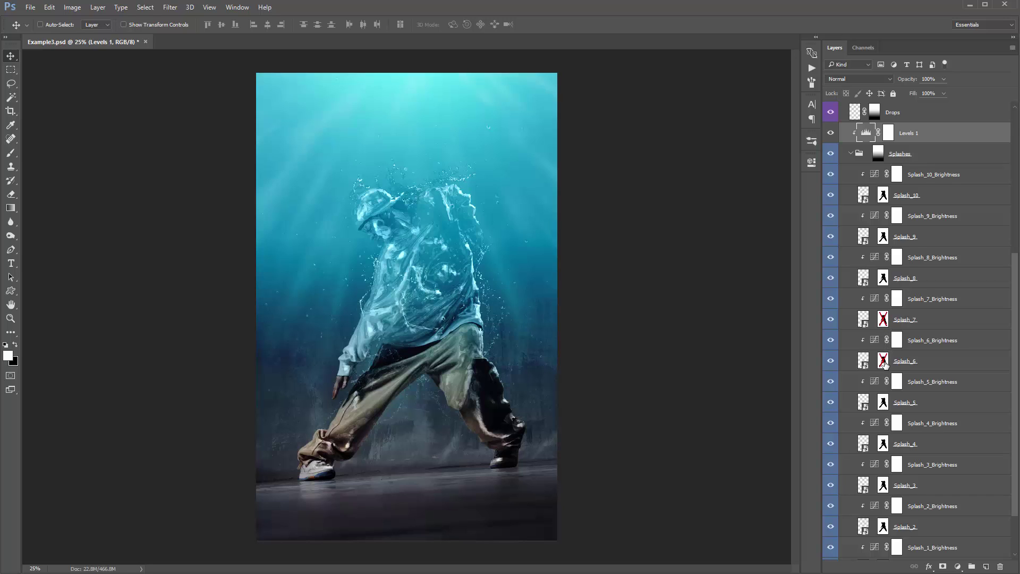
pyautogui.keyDown('shift'); pyautogui.click(883, 362); pyautogui.keyUp('shift')
pyautogui.keyDown('shift'); pyautogui.click(883, 402); pyautogui.keyUp('shift')
pyautogui.scroll(-3, 886, 404)
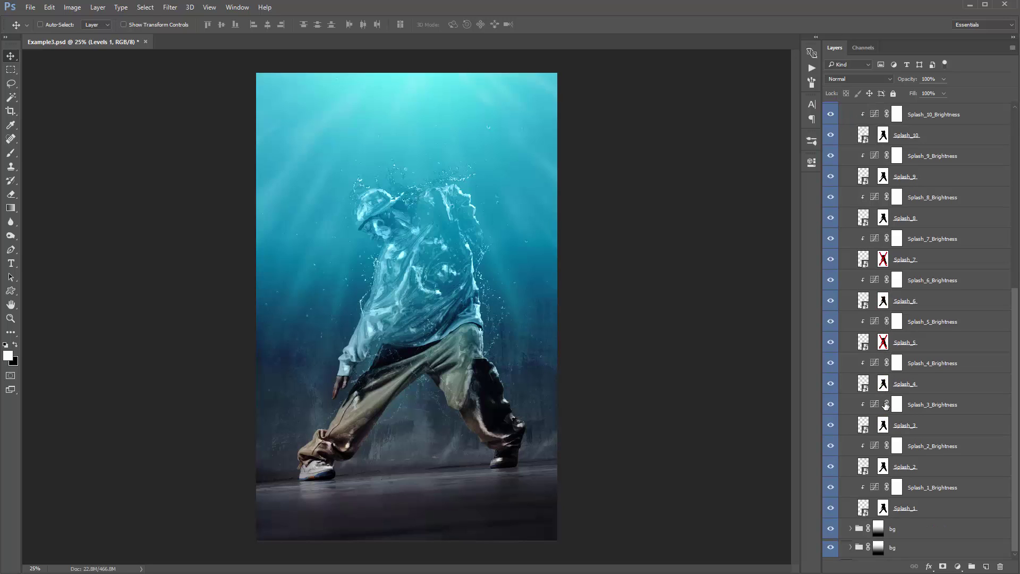
pyautogui.keyDown('shift'); pyautogui.click(883, 384); pyautogui.keyUp('shift')
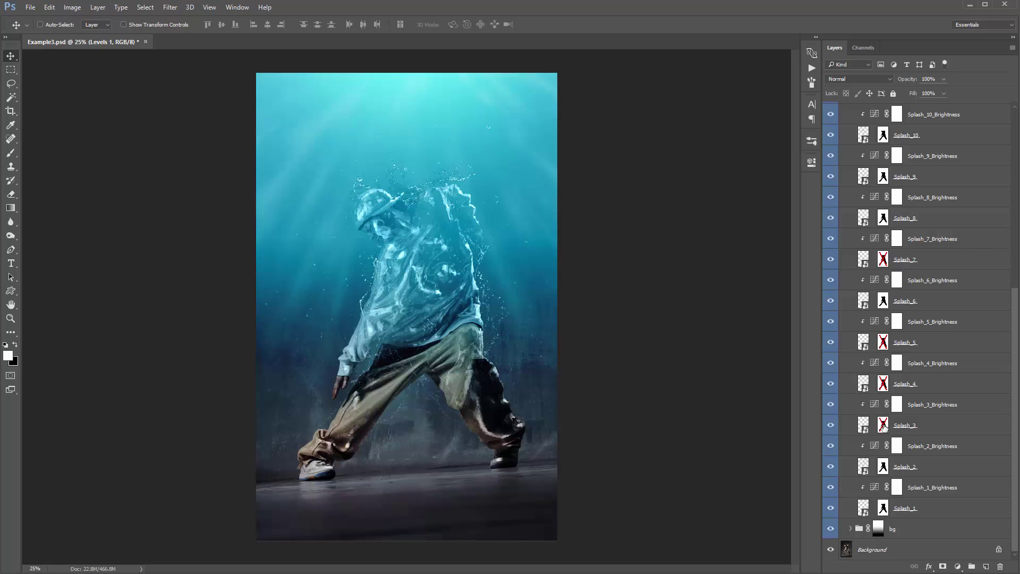
pyautogui.keyDown('shift'); pyautogui.click(884, 467); pyautogui.keyUp('shift')
pyautogui.keyDown('shift'); pyautogui.click(883, 467); pyautogui.keyUp('shift')
pyautogui.keyDown('shift'); pyautogui.click(883, 508); pyautogui.keyUp('shift')
pyautogui.scroll(10, 872, 415)
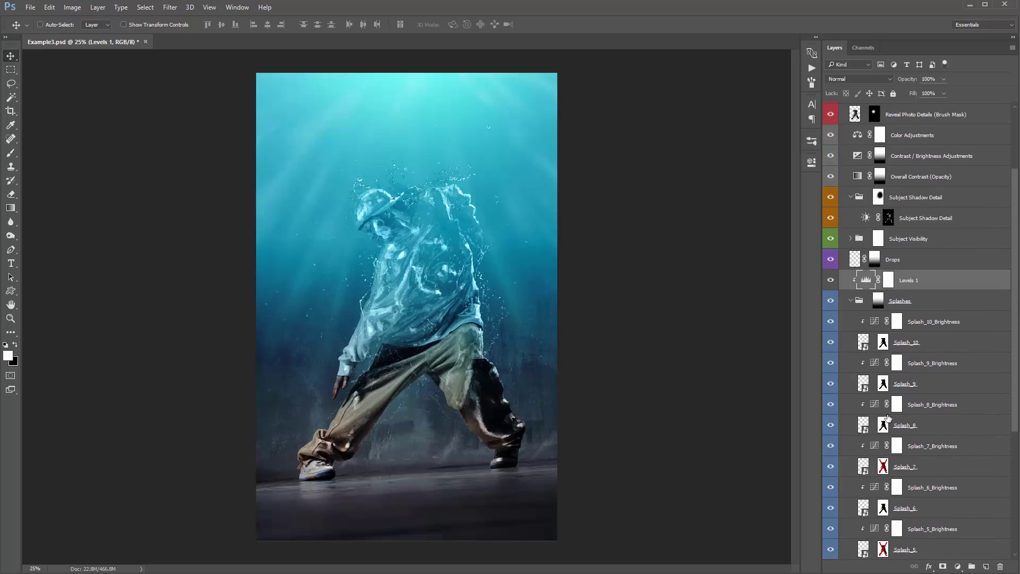
pyautogui.click(851, 402)
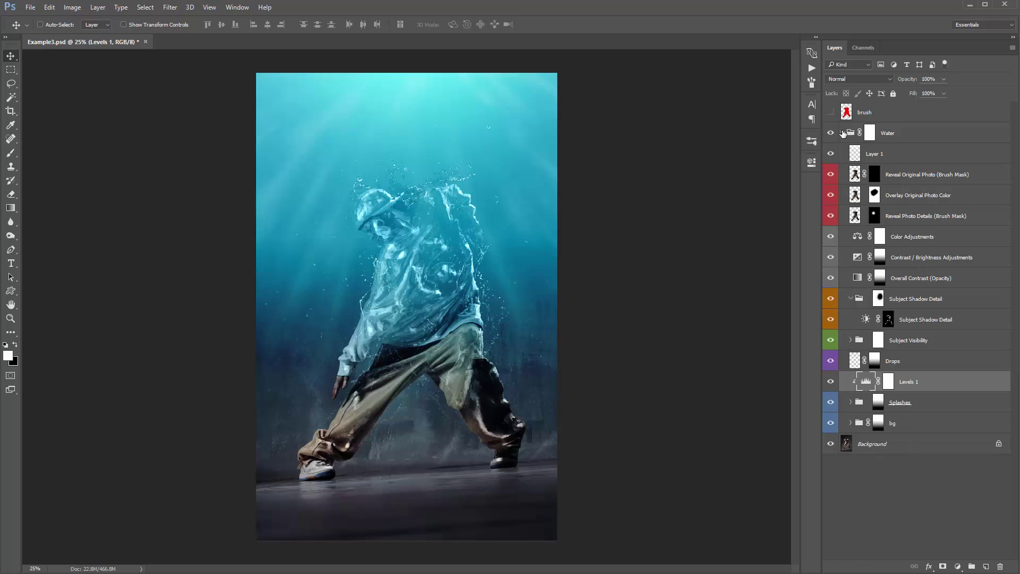
# Collapse and hide the Water group, and duplicate the Background layer.
pyautogui.click(844, 132)
pyautogui.click(830, 133)
pyautogui.click(874, 154)
pyautogui.hotkey('ctrl', 'j')
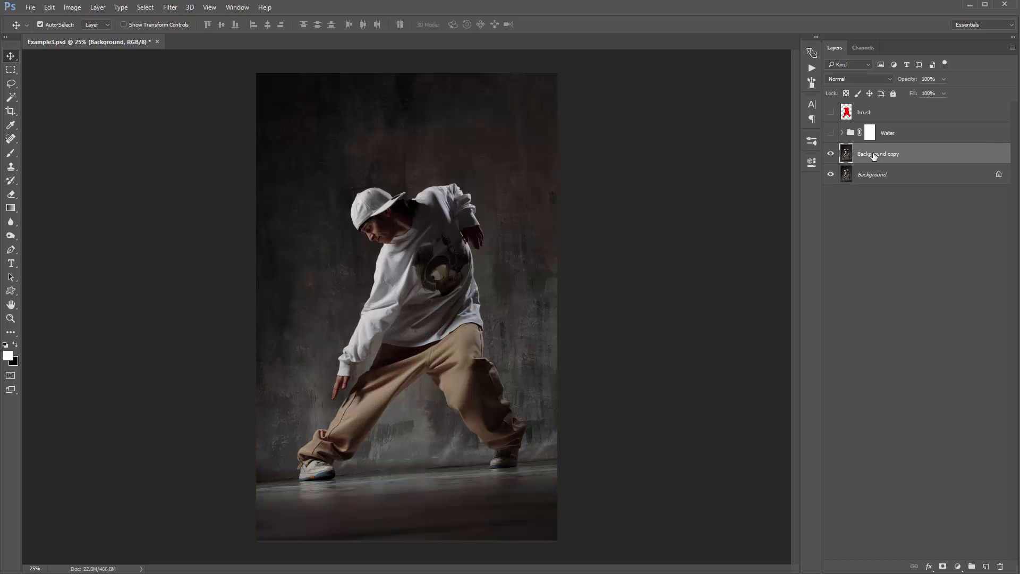
# Delete the dancer from the Background copy using the brush layer's shape as the selection, and expand that selection outward.
pyautogui.keyDown('ctrl'); pyautogui.click(846, 112); pyautogui.keyUp('ctrl')
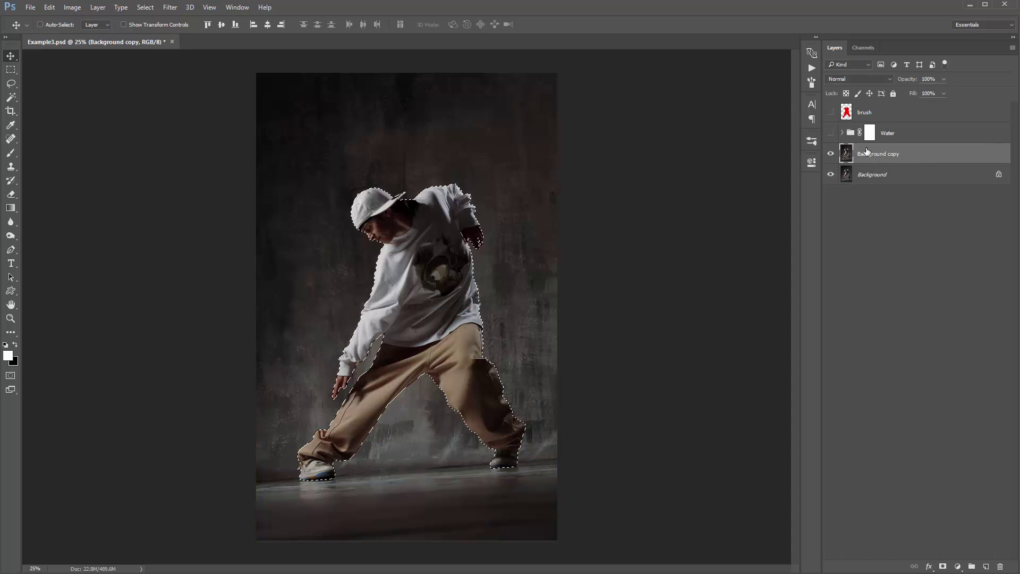
pyautogui.press('Delete')
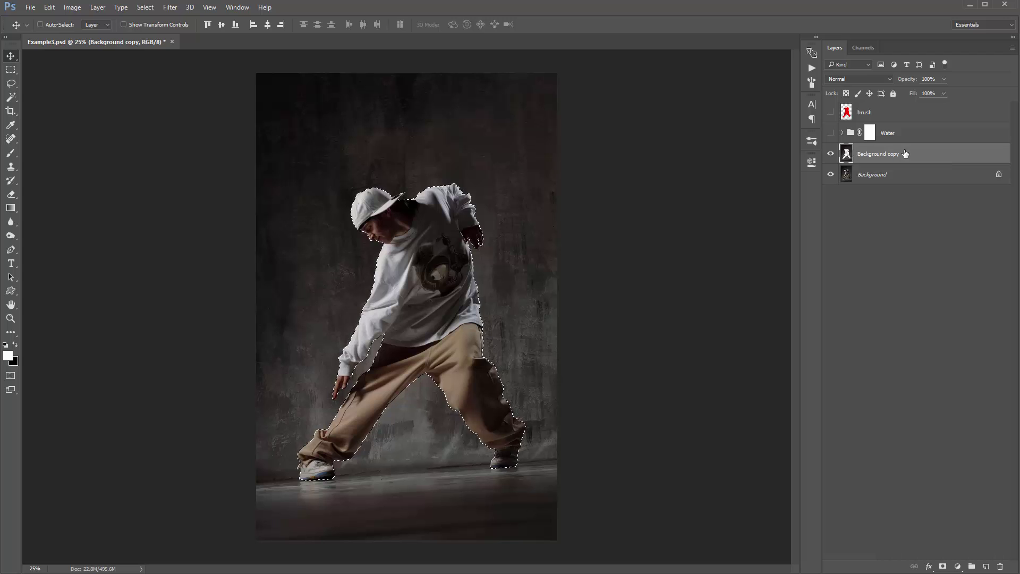
pyautogui.click(141, 8)
pyautogui.moveTo(254, 159)
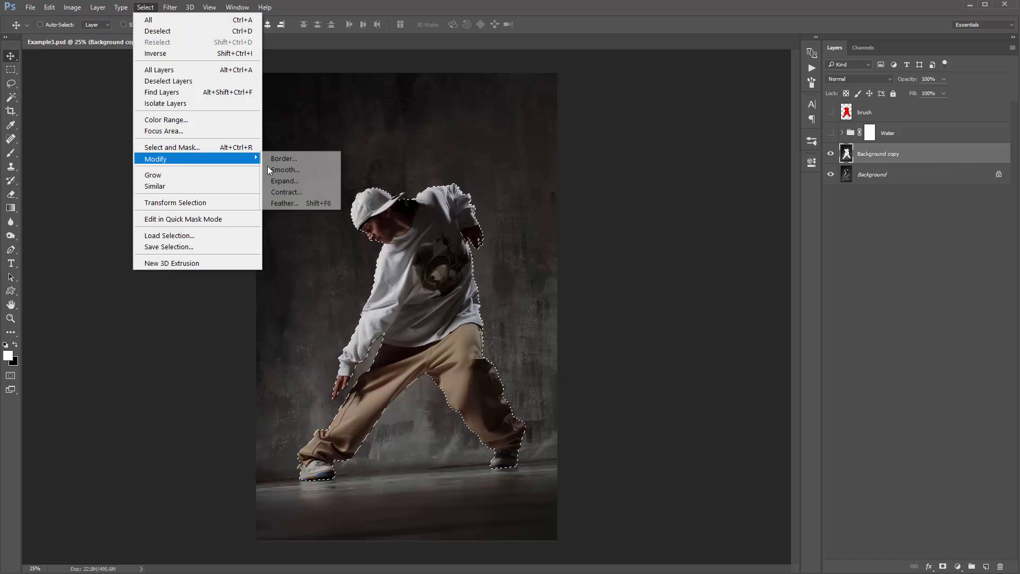
pyautogui.click(302, 181)
pyautogui.click(712, 189)
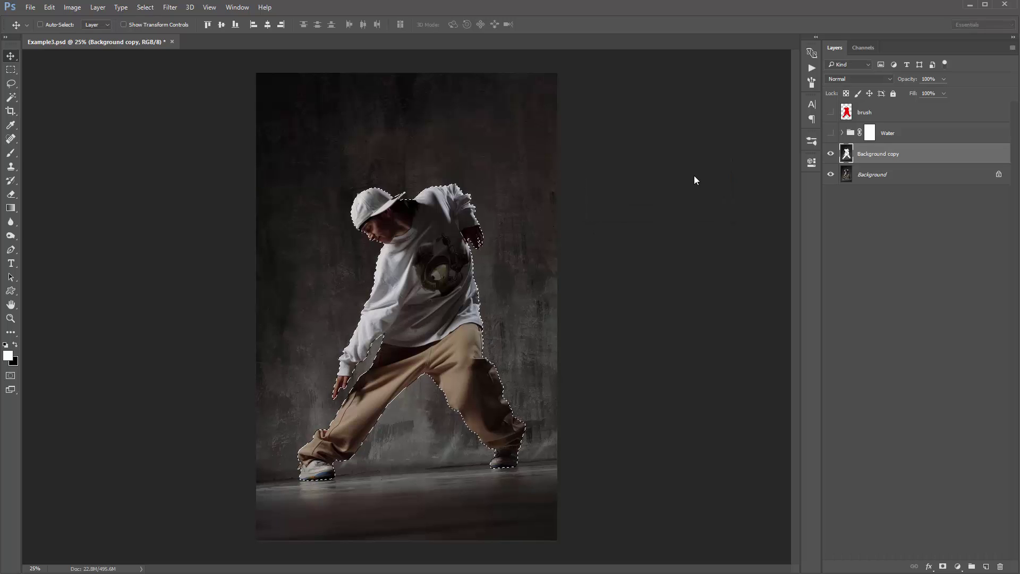
# Fill the expanded selection on the Background copy with Content-Aware at 100% opacity, deselect, and show the Water group again.
pyautogui.hotkey('shift', 'BackSpace')
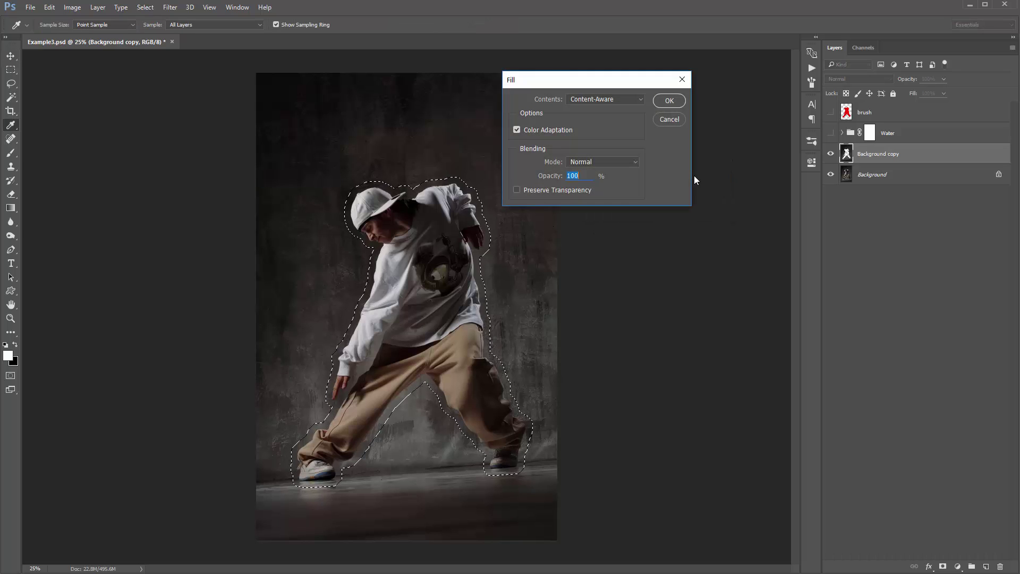
pyautogui.click(588, 100)
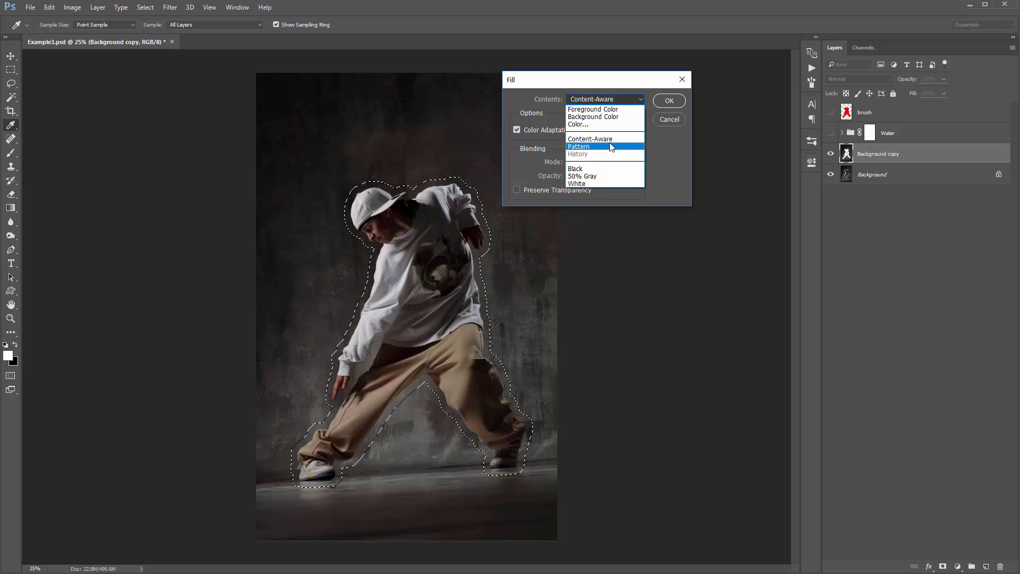
pyautogui.click(606, 140)
pyautogui.click(668, 101)
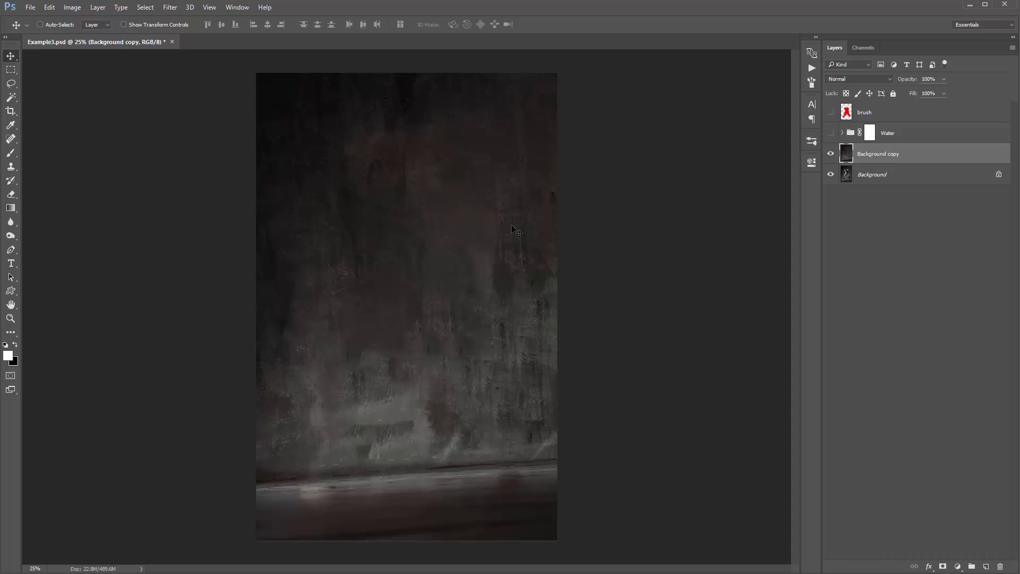
pyautogui.click(832, 134)
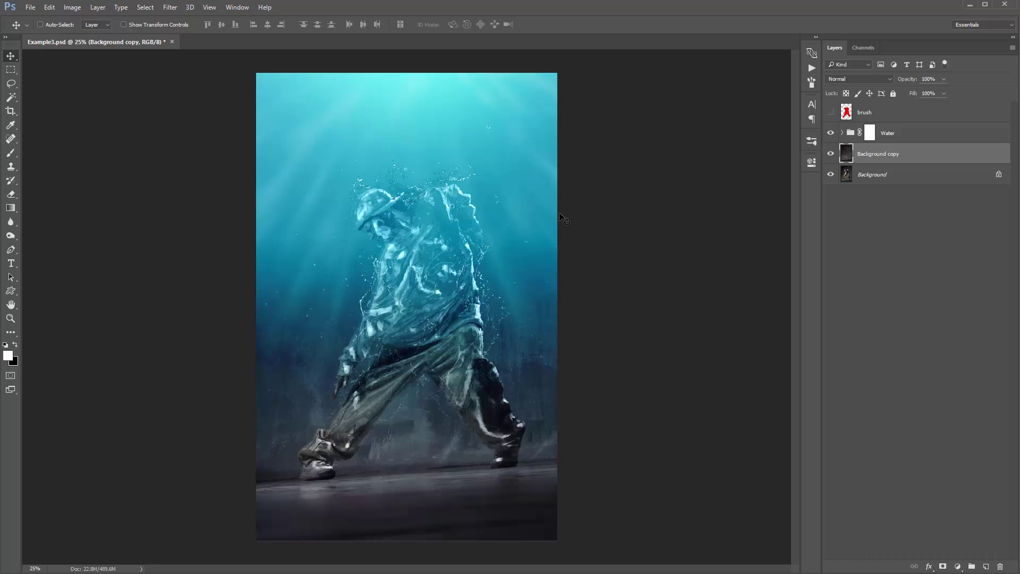
# Expand the Water group and compare the image with the Overlay Original Photo Color layer hidden and shown.
pyautogui.click(843, 132)
pyautogui.click(828, 196)
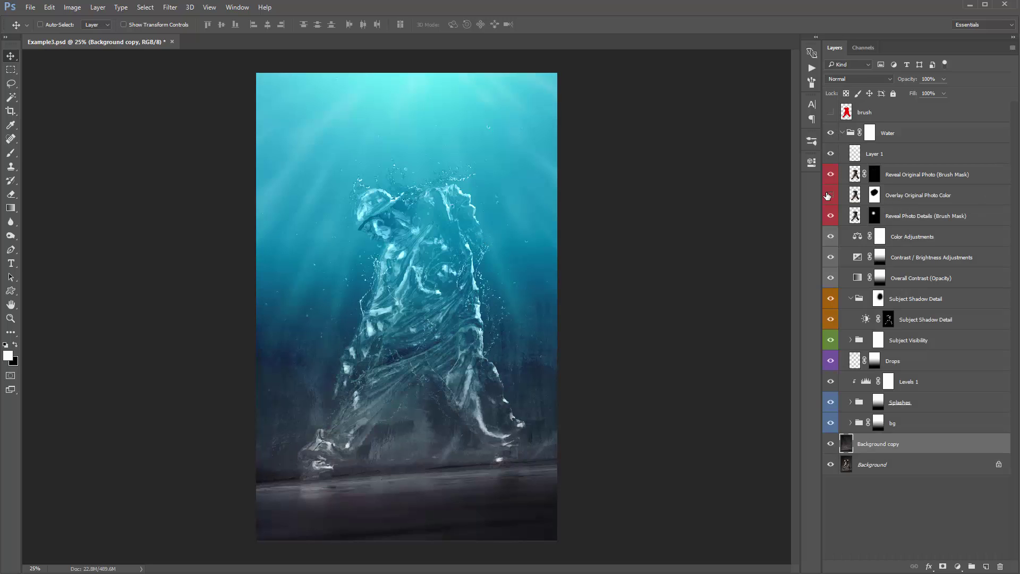
pyautogui.click(827, 195)
pyautogui.click(827, 196)
pyautogui.click(831, 195)
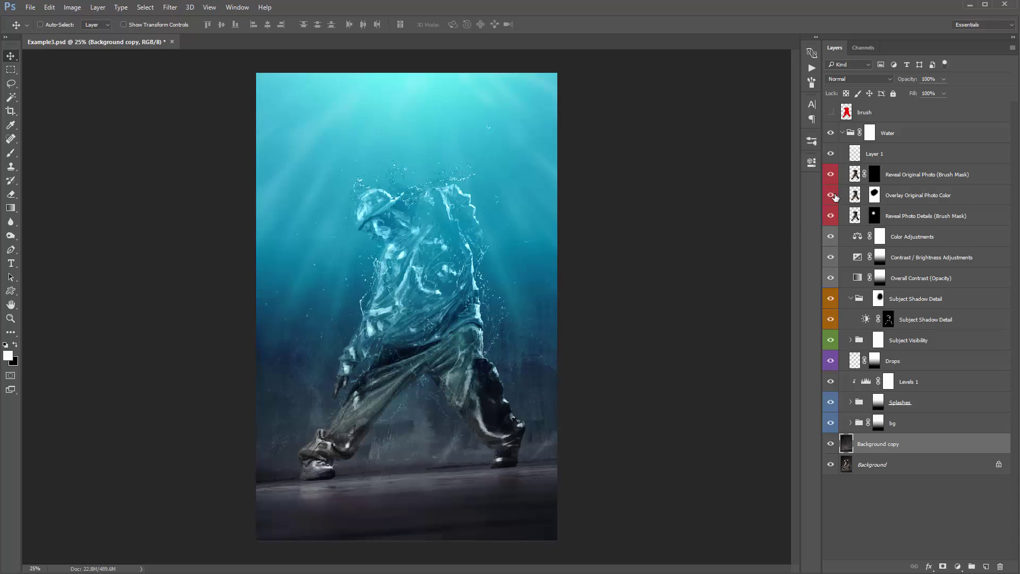
# Reduce the Overlay Original Photo Color layer's opacity to 51%.
pyautogui.click(927, 198)
pyautogui.moveTo(915, 80)
pyautogui.mouseDown()
pyautogui.moveTo(879, 73)
pyautogui.moveTo(928, 81)
pyautogui.mouseUp()
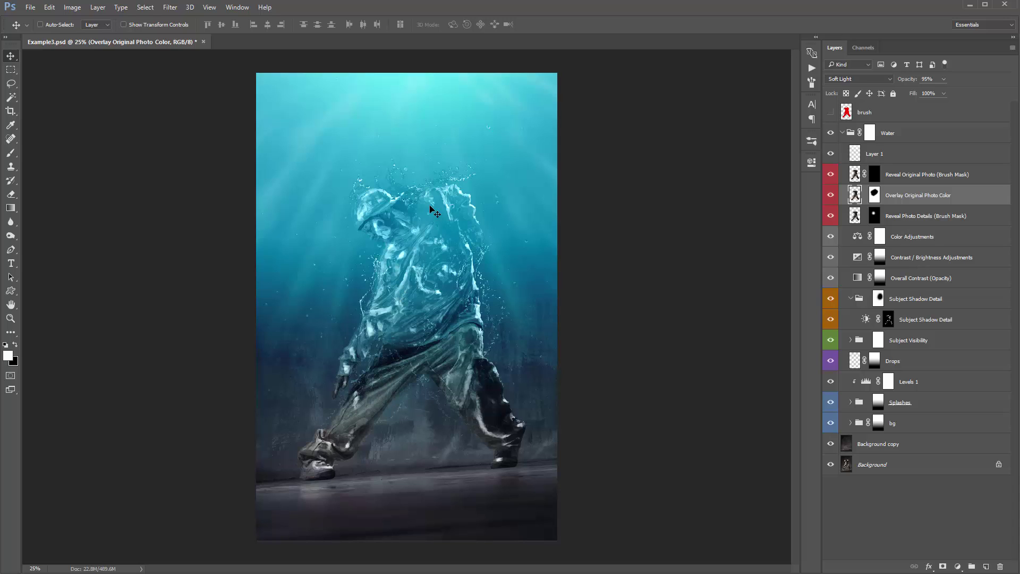
pyautogui.moveTo(909, 80); pyautogui.dragTo(883, 79)
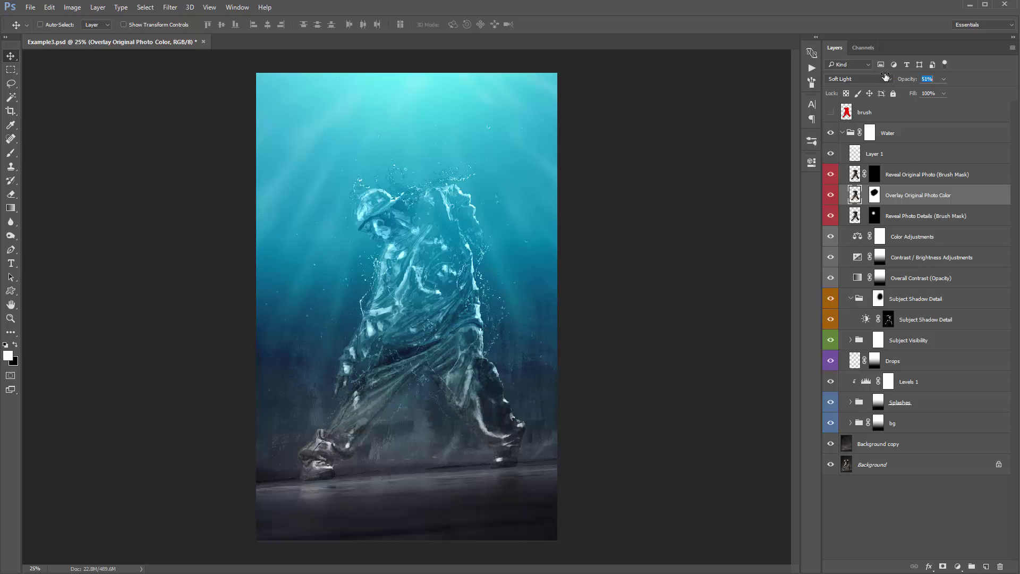
# Invert the mask of the Reveal Original Photo (Brush Mask) layer to preview the whole original dancer, and invert it back.
pyautogui.click(874, 177)
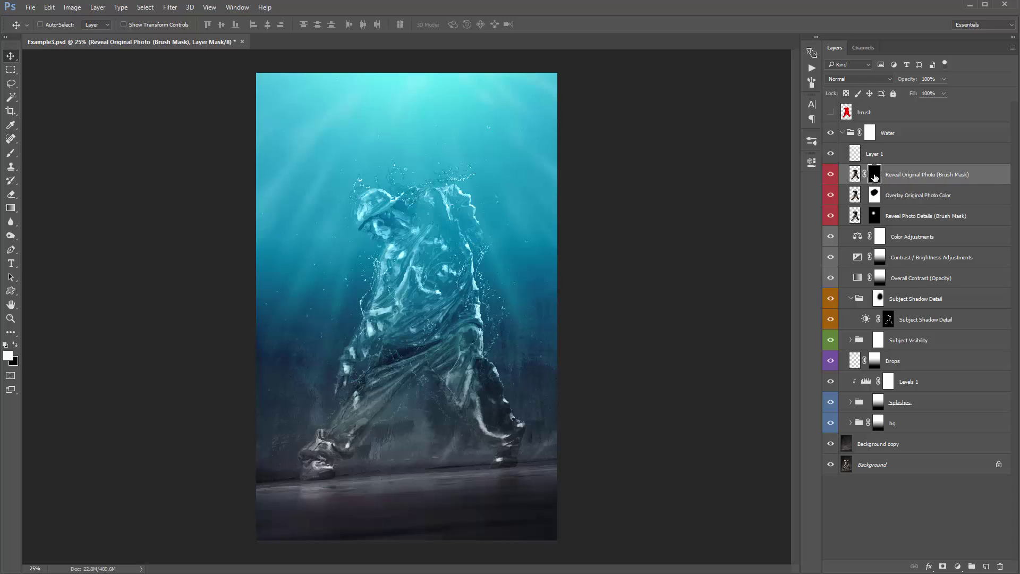
pyautogui.hotkey('ctrl', 'i')
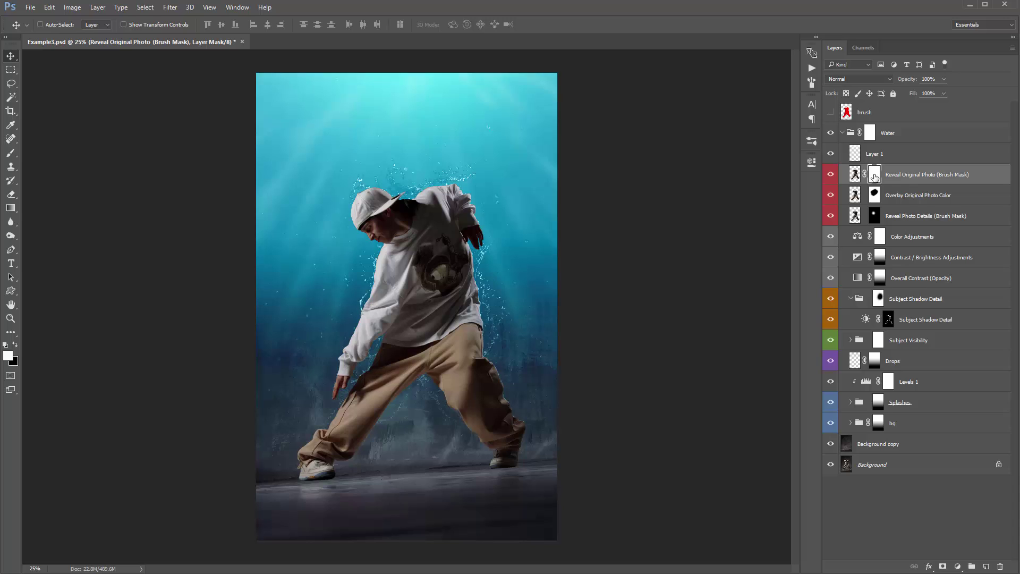
pyautogui.hotkey('ctrl', 'i')
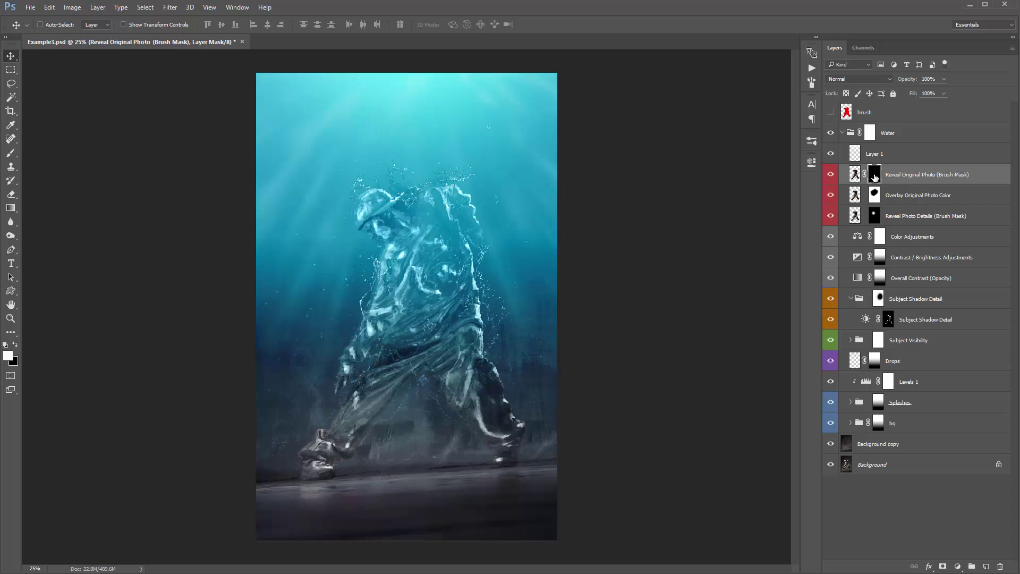
# Bring back the dancer's original shoes and lower legs with an upward white-to-black gradient on the Reveal Original Photo (Brush Mask) mask.
pyautogui.press('g')
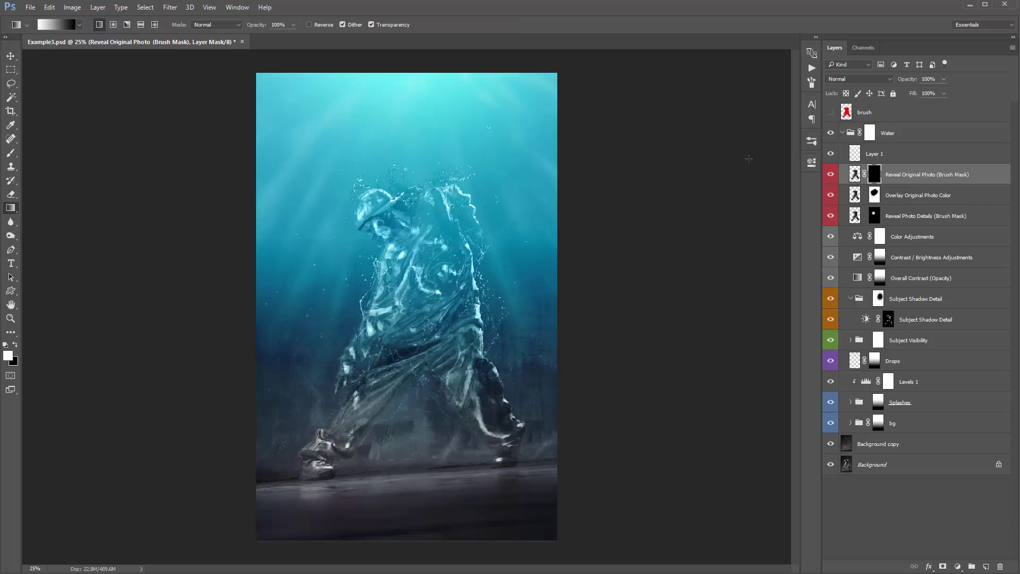
pyautogui.moveTo(366, 545); pyautogui.dragTo(367, 424)
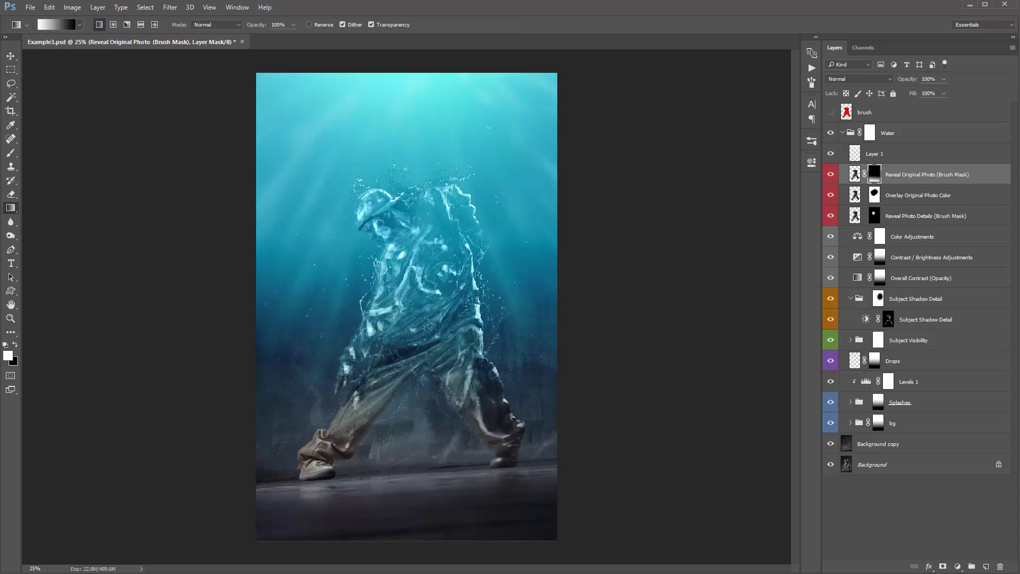
pyautogui.hotkey('ctrl', 'z')
pyautogui.moveTo(368, 539)
pyautogui.mouseDown()
pyautogui.moveTo(369, 409)
pyautogui.moveTo(391, 413)
pyautogui.mouseUp()
pyautogui.moveTo(394, 495); pyautogui.dragTo(391, 425)
# Paint white on that mask over the shoes and trouser legs with a 700 px brush, and lower the layer's opacity to 79%.
pyautogui.press('b')
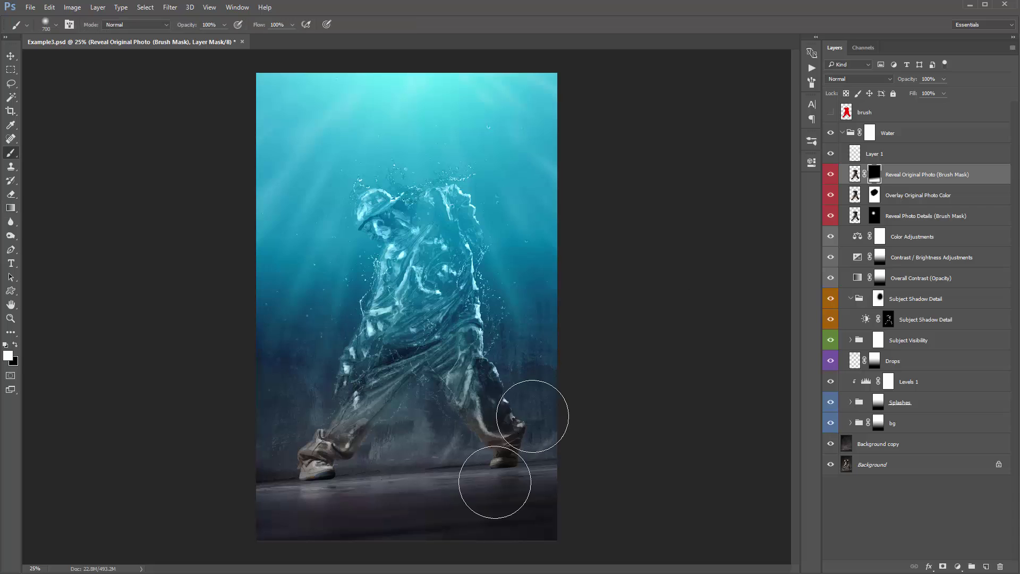
pyautogui.moveTo(505, 462)
pyautogui.mouseDown()
pyautogui.moveTo(273, 496)
pyautogui.moveTo(287, 497)
pyautogui.moveTo(287, 470)
pyautogui.moveTo(348, 448)
pyautogui.moveTo(498, 439)
pyautogui.moveTo(531, 448)
pyautogui.mouseUp()
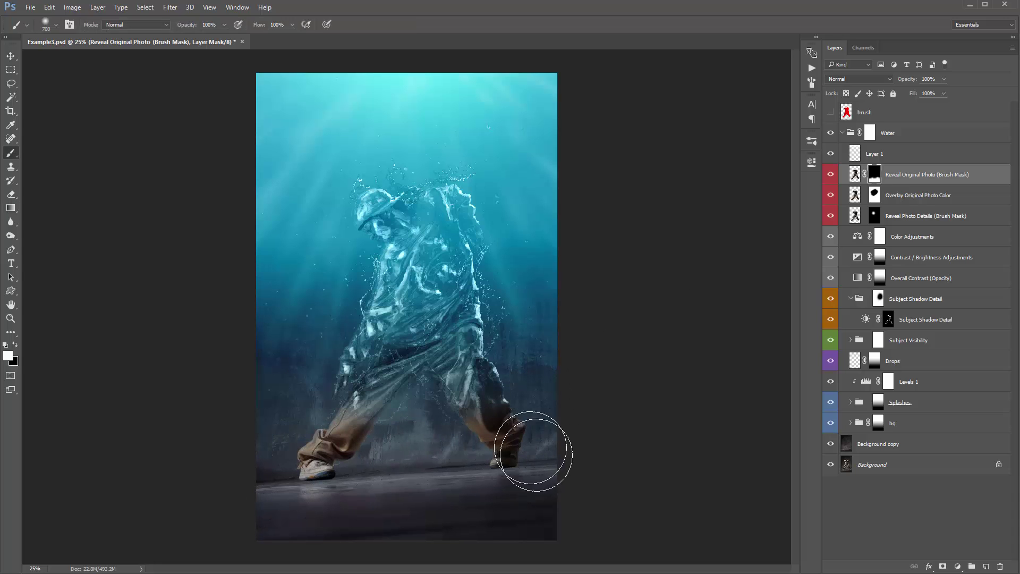
pyautogui.moveTo(418, 471)
pyautogui.mouseDown()
pyautogui.moveTo(382, 454)
pyautogui.moveTo(385, 421)
pyautogui.moveTo(476, 437)
pyautogui.moveTo(471, 404)
pyautogui.mouseUp()
pyautogui.press('v')
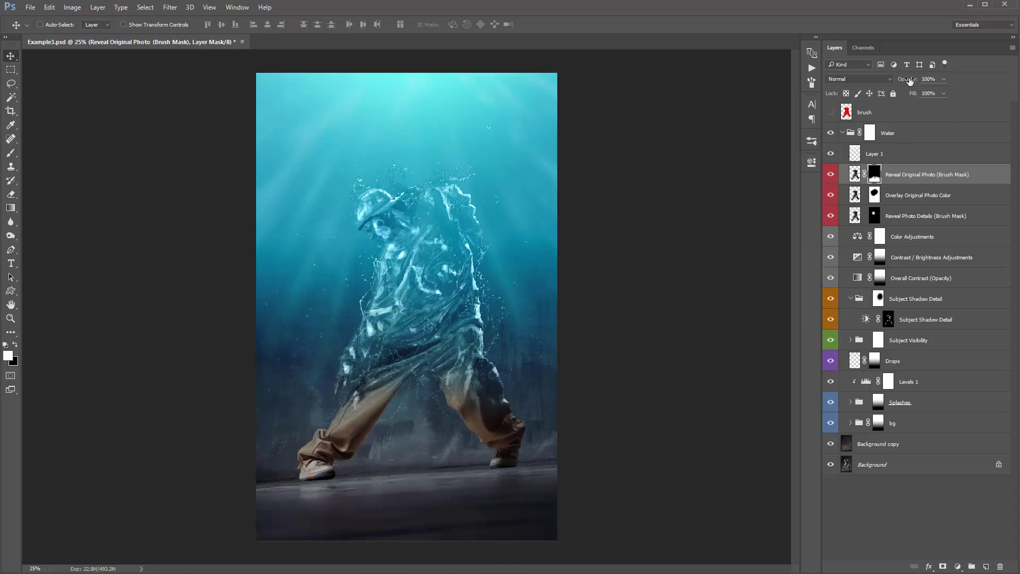
pyautogui.moveTo(912, 79); pyautogui.dragTo(902, 79)
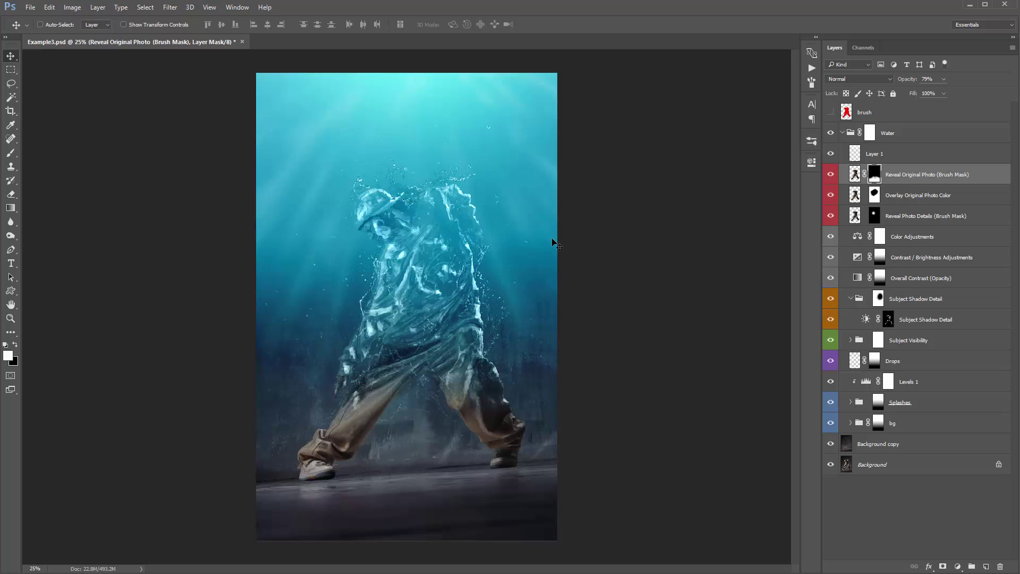
# Create a new layer above Layer 1 in the Water group and set its blend mode to Screen.
pyautogui.click(908, 150)
pyautogui.hotkey('ctrl', 'shift', 'n')
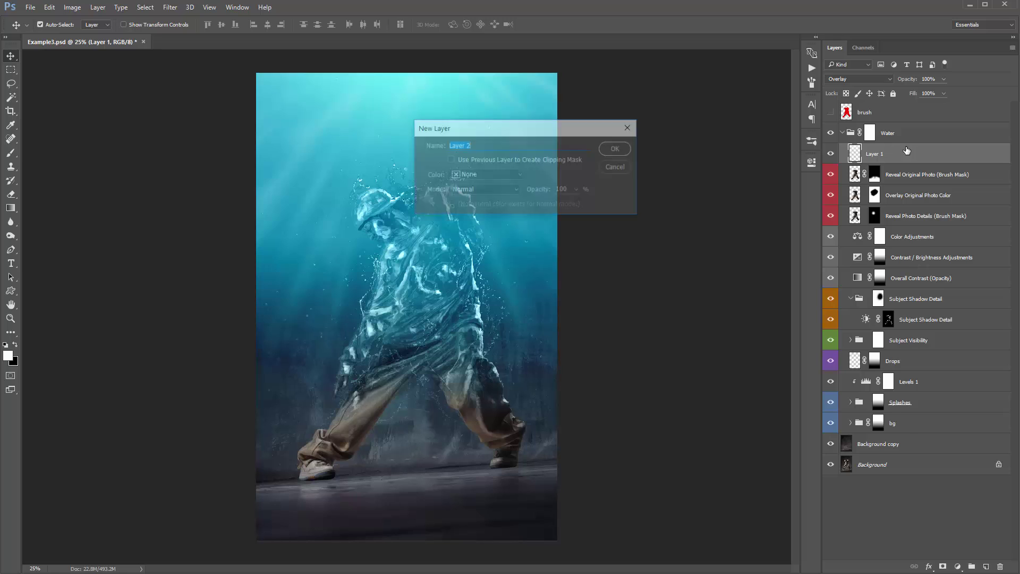
pyautogui.press('Return')
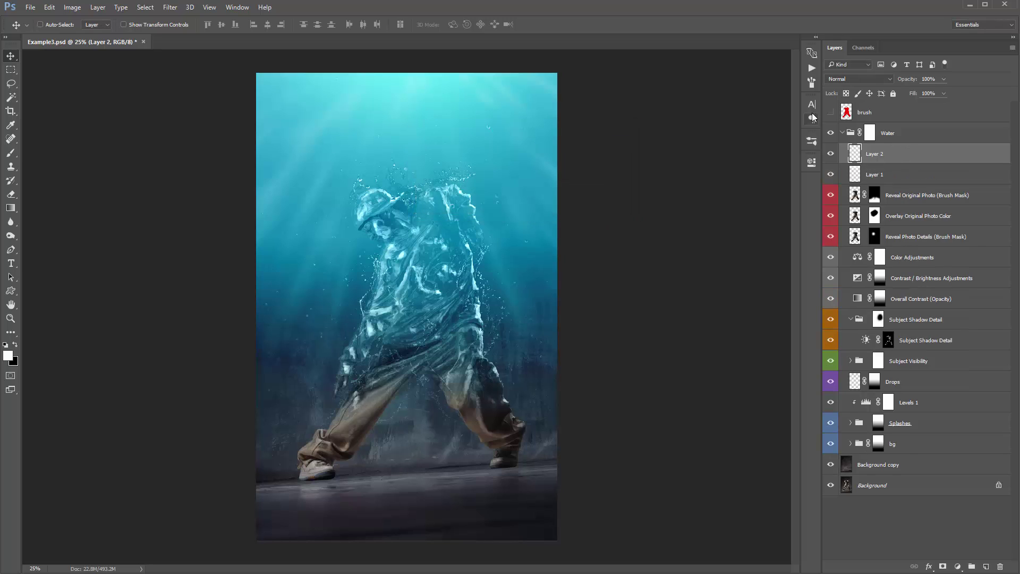
pyautogui.click(843, 80)
pyautogui.click(858, 153)
# Paint a soft white glow at the top centre of the water on the Screen layer with an 1800 px brush.
pyautogui.press('b')
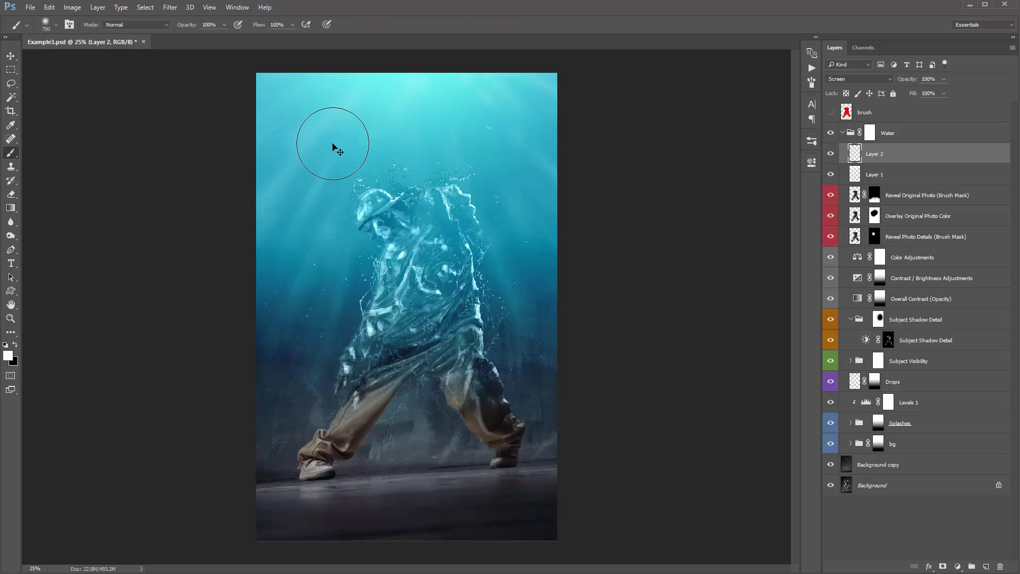
pyautogui.hotkey('ctrl', '-')
pyautogui.hotkey('ctrl', '-')
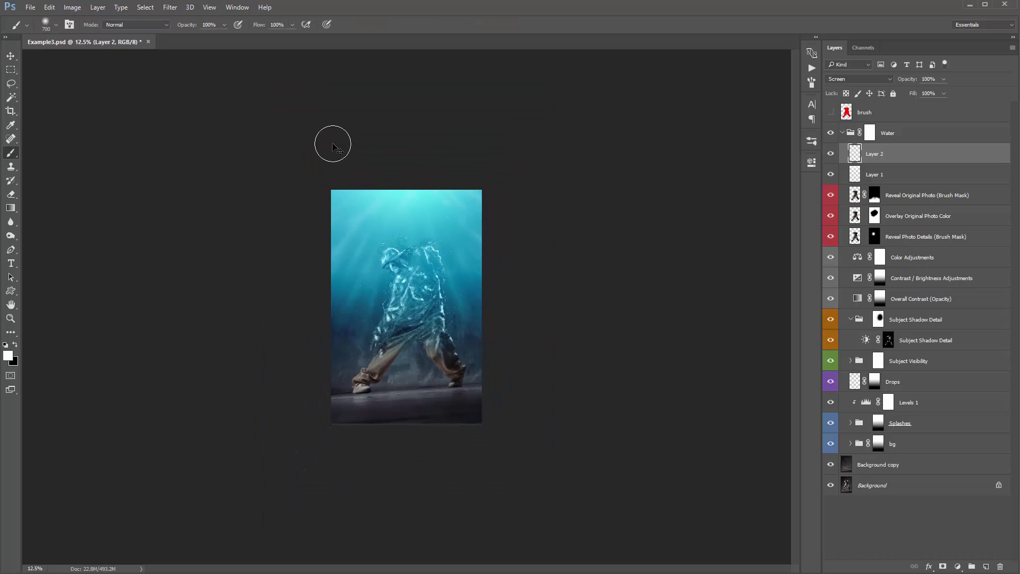
pyautogui.press(']')
pyautogui.press(']')
pyautogui.press(']')
pyautogui.press(']')
pyautogui.press(']')
pyautogui.press(']')
pyautogui.press(']')
pyautogui.press(']')
pyautogui.press(']')
pyautogui.press(']')
pyautogui.press(']')
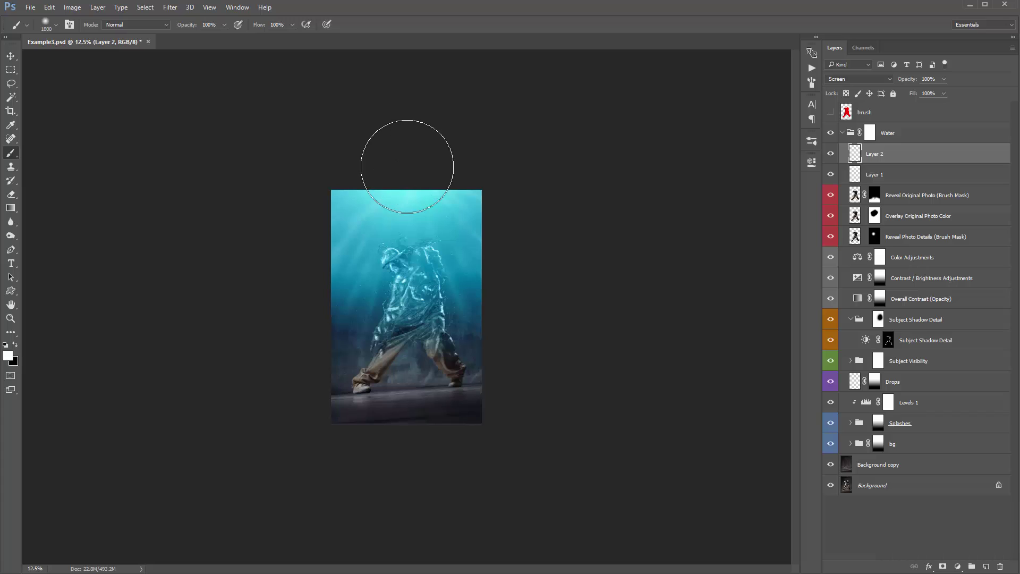
pyautogui.click(411, 165)
pyautogui.hotkey('ctrl', 'z')
pyautogui.hotkey('ctrl', 'z')
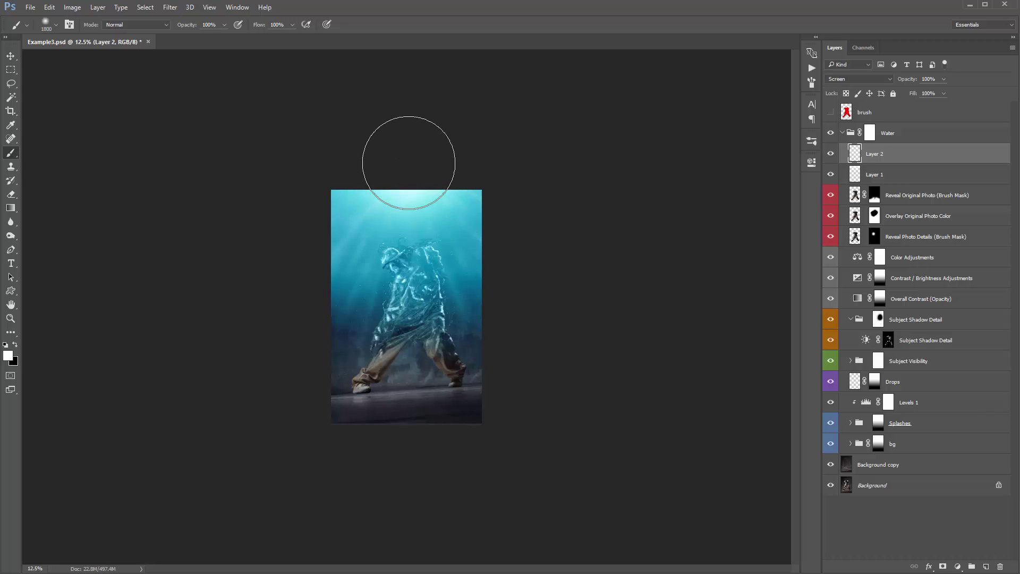
# Examine the glow up close, compare the result with the finished water picture in the image viewer, and return to Photoshop.
pyautogui.press('v')
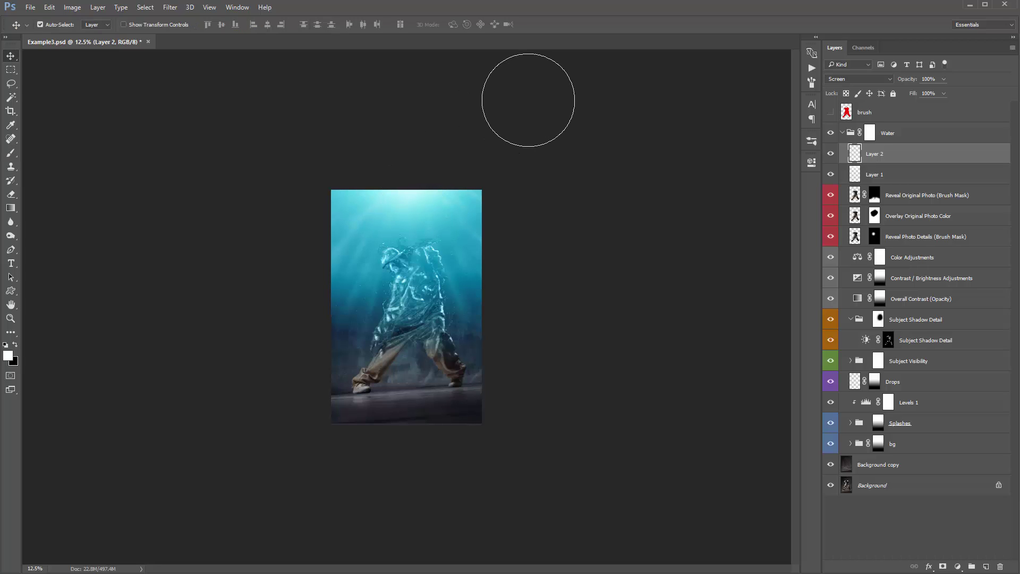
pyautogui.hotkey('ctrl', '+')
pyautogui.hotkey('ctrl', '+')
pyautogui.hotkey('ctrl', '+')
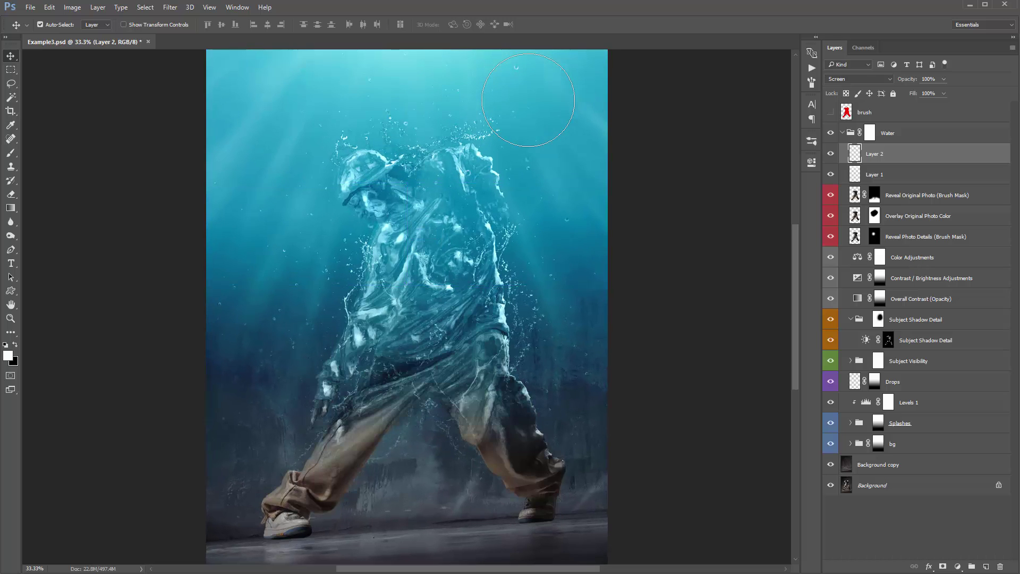
pyautogui.hotkey('ctrl', '-')
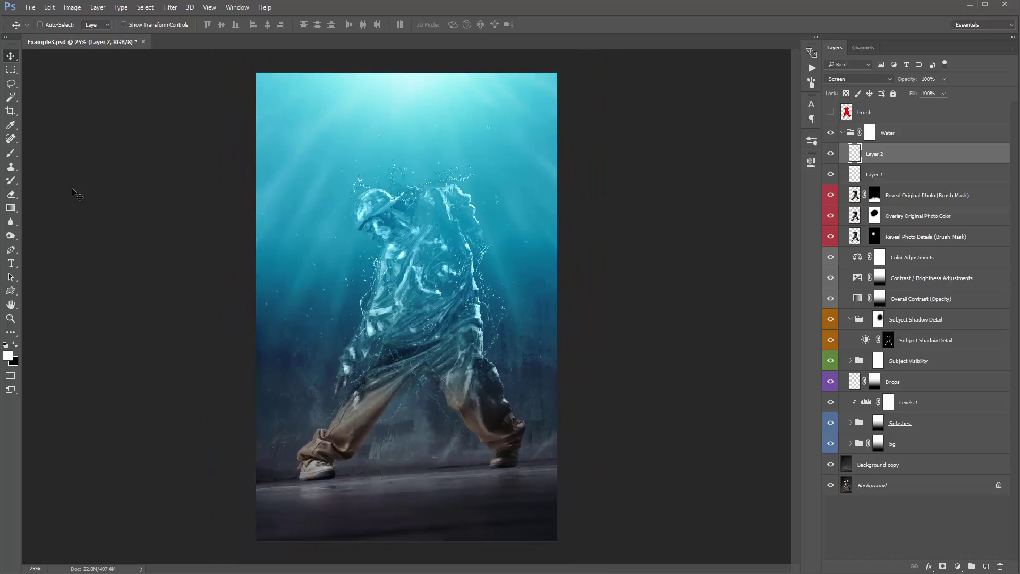
pyautogui.hotkey('alt', 'Tab')
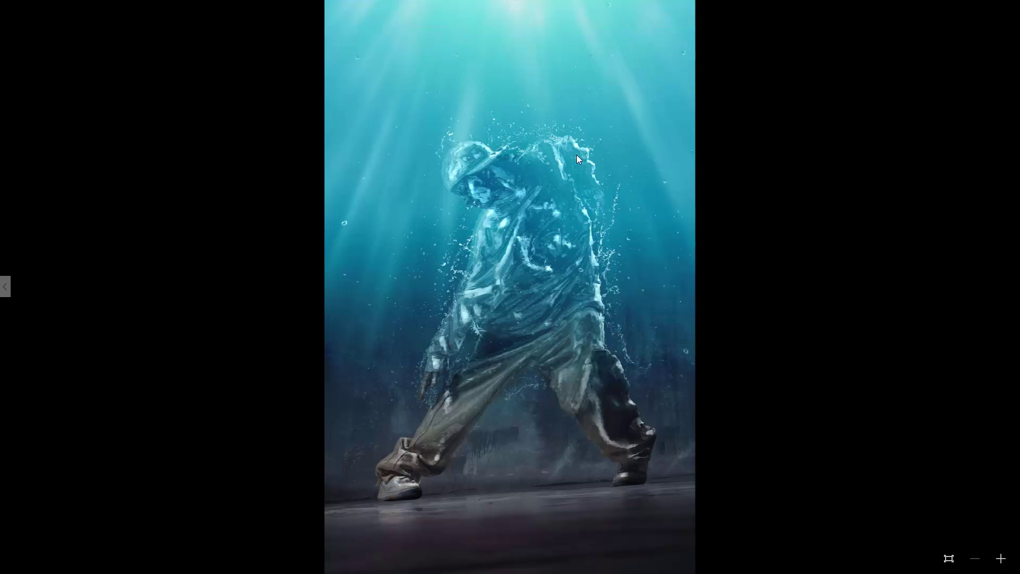
pyautogui.hotkey('alt', 'Tab')
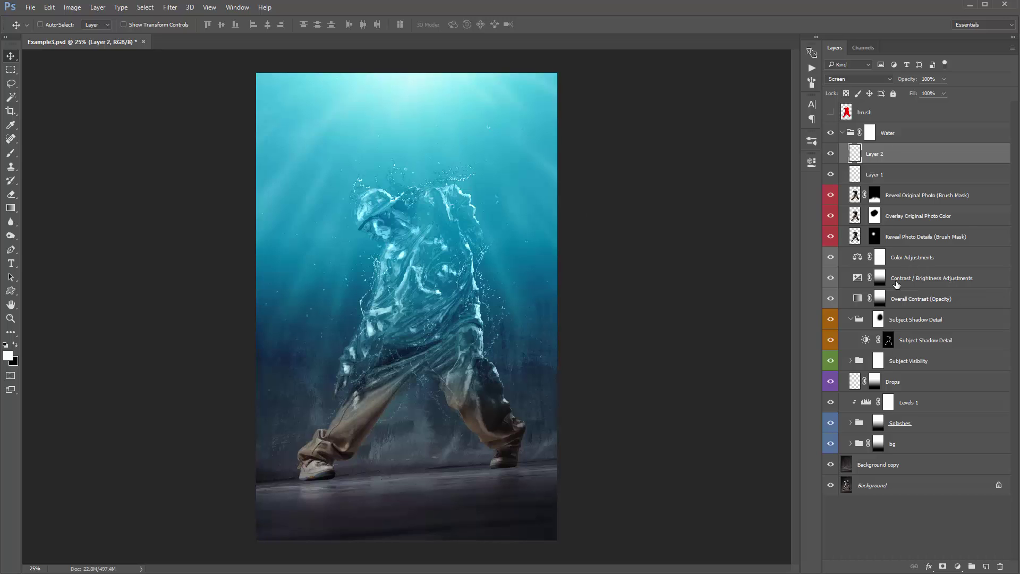
# Set the Light Rays (Opacity) layer's opacity to 46%, move it out of the bg group to just above it, and collapse bg.
pyautogui.click(851, 444)
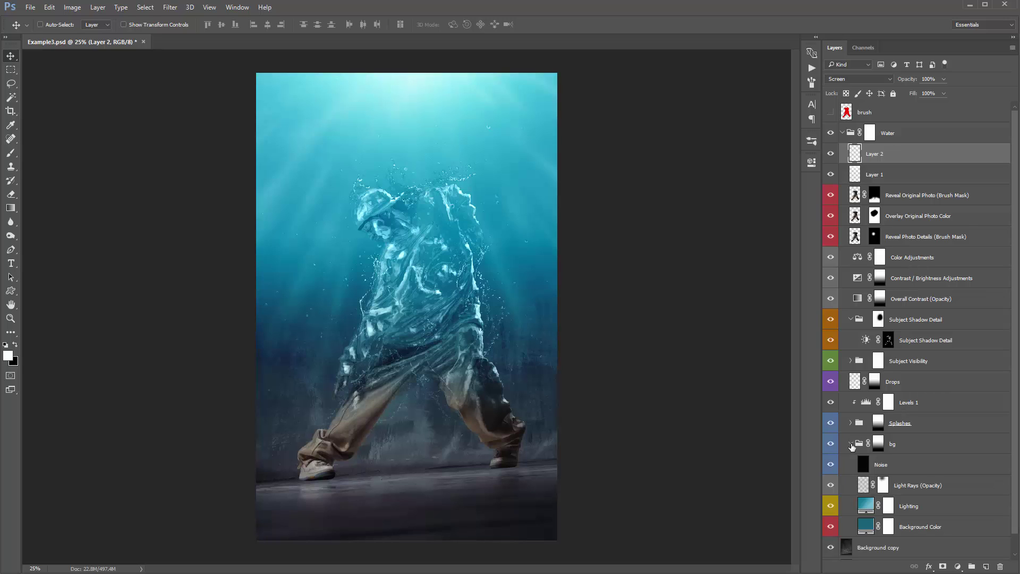
pyautogui.click(934, 488)
pyautogui.click(907, 80)
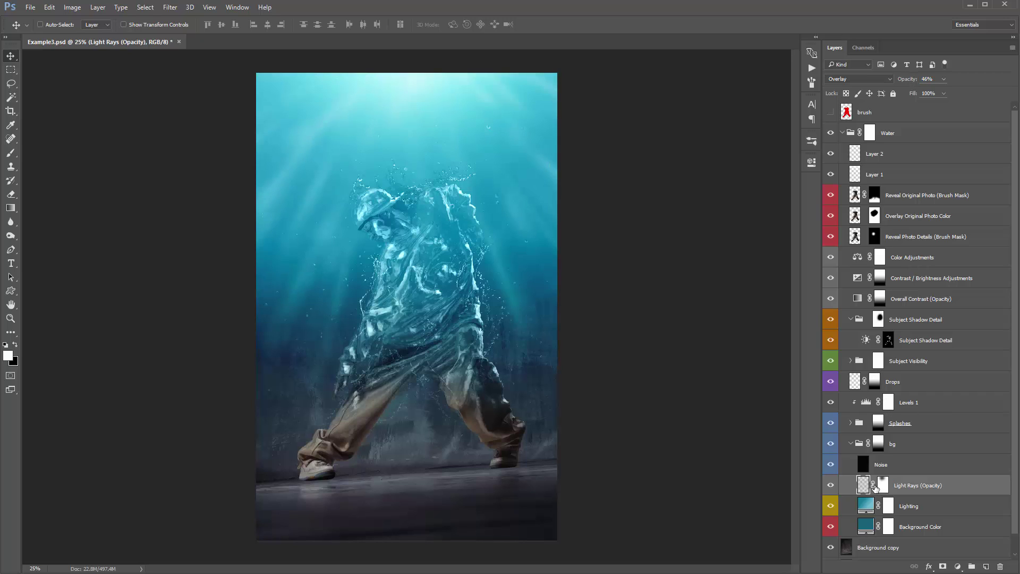
pyautogui.moveTo(914, 485); pyautogui.dragTo(918, 435)
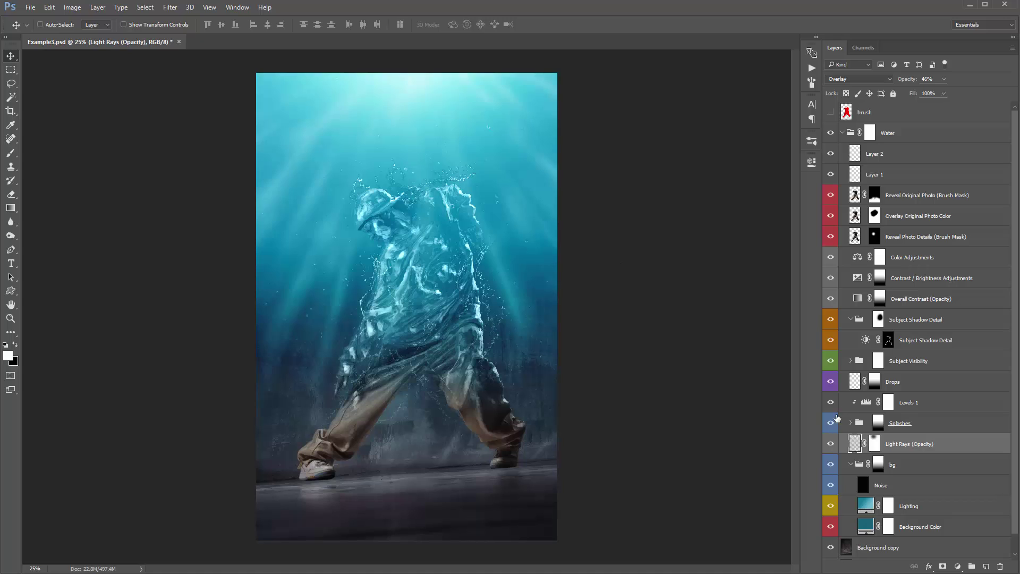
pyautogui.click(851, 464)
# Stamp all visible layers into a new layer above the Water group and set its blend mode to Vivid Light.
pyautogui.click(896, 140)
pyautogui.click(895, 138)
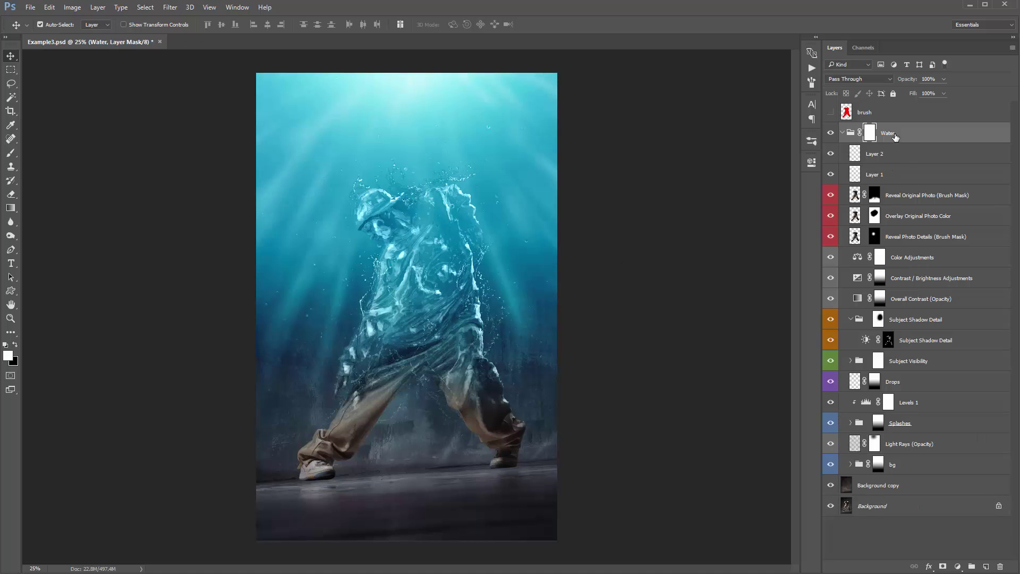
pyautogui.hotkey('ctrl', 'shift', 'alt', 'n')
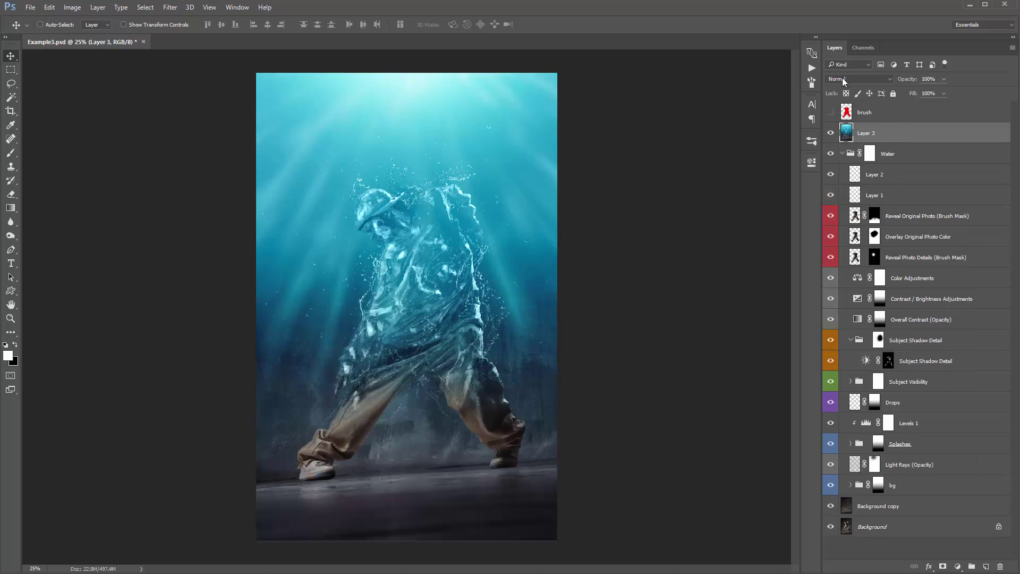
pyautogui.click(843, 78)
pyautogui.click(849, 203)
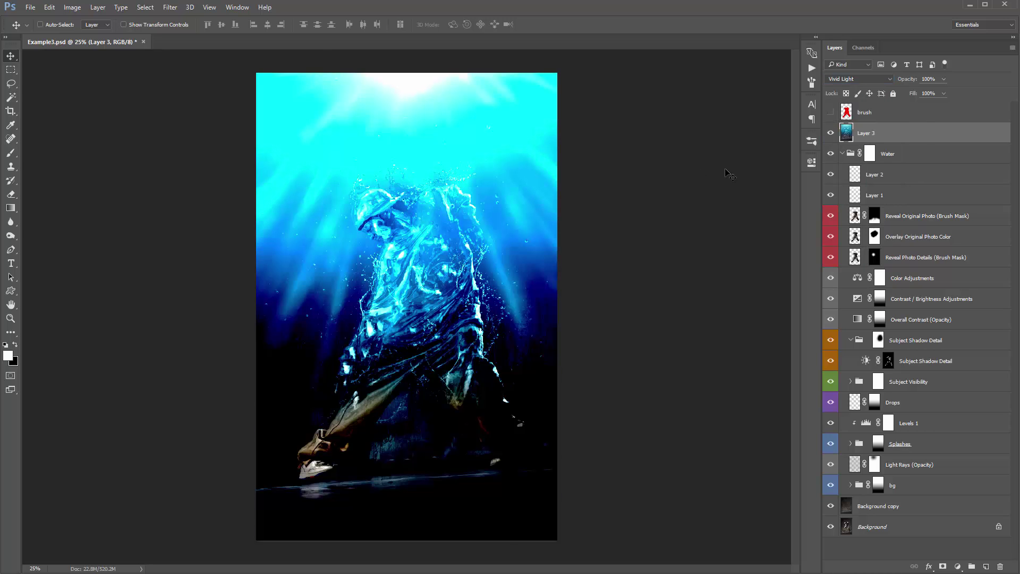
# Sharpen the image by applying High Pass to the stamped Vivid Light layer, and lower the layer's opacity to 70%.
pyautogui.click(170, 7)
pyautogui.moveTo(200, 234)
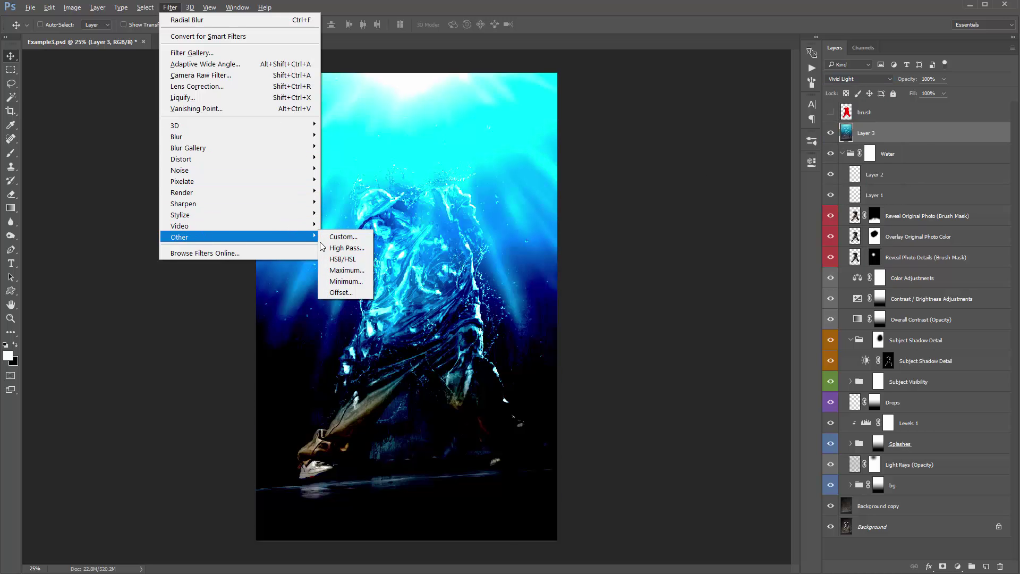
pyautogui.click(345, 248)
pyautogui.click(755, 112)
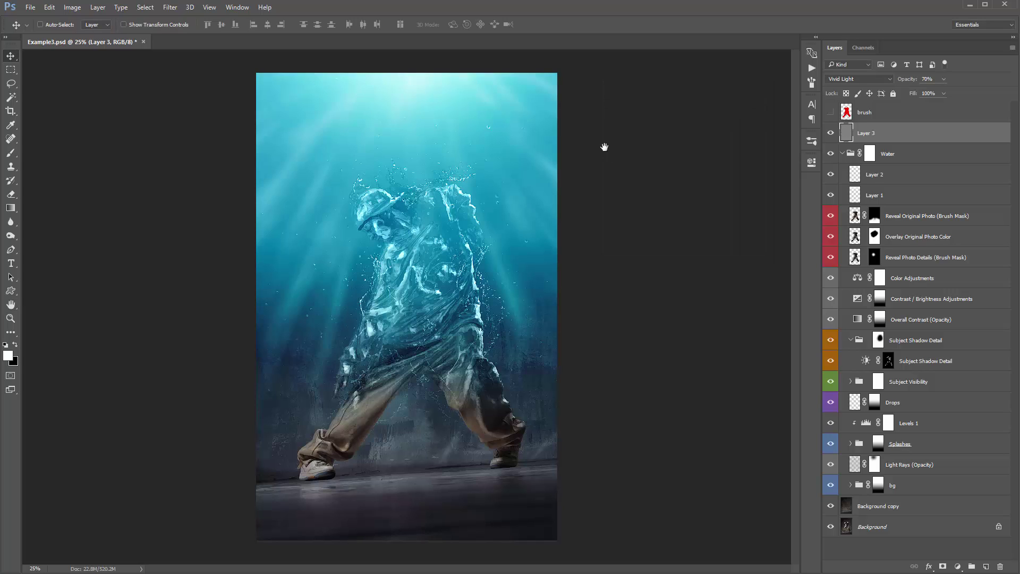
# Move the sharpening layer to the top of the Water group, collapse the group, and compare the image with the group hidden and shown.
pyautogui.moveTo(903, 136); pyautogui.dragTo(893, 157)
pyautogui.click(910, 136)
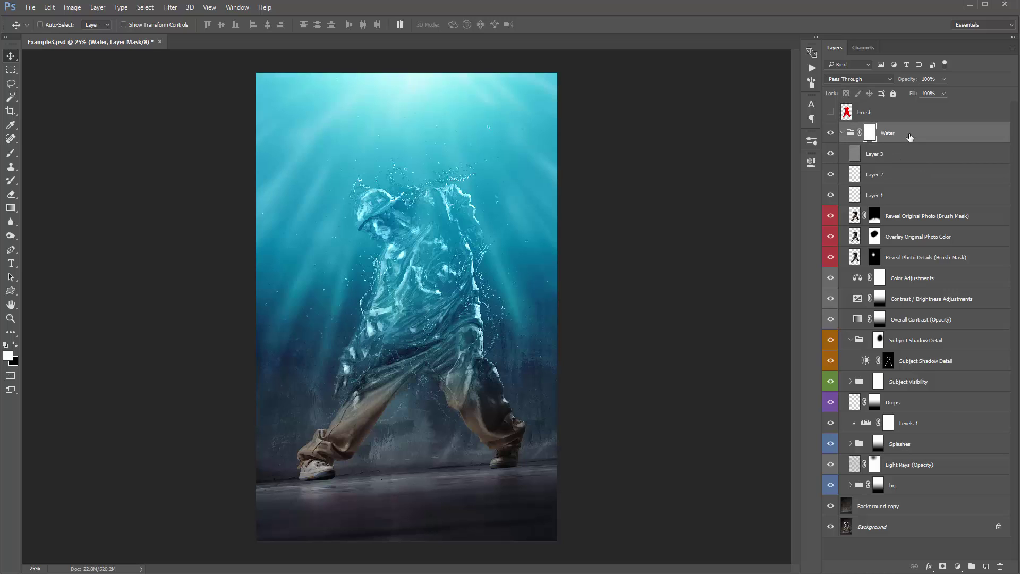
pyautogui.click(842, 133)
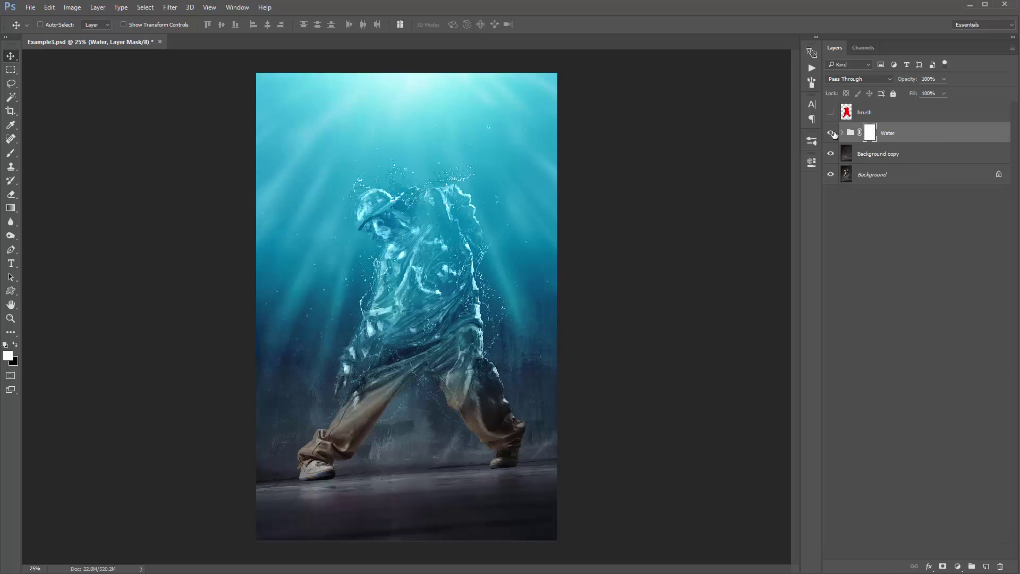
pyautogui.click(832, 134)
pyautogui.click(832, 133)
# Move the Background copy layer into the Water group beneath the bg group, and collapse the Water group.
pyautogui.moveTo(880, 154); pyautogui.dragTo(883, 135)
pyautogui.hotkey('ctrl', 'z')
pyautogui.click(842, 133)
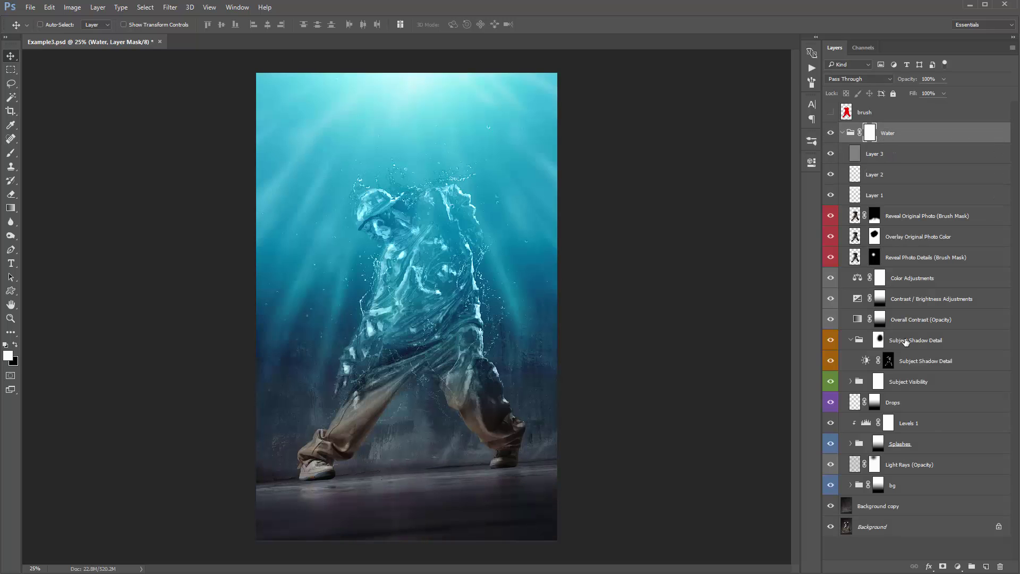
pyautogui.click(893, 508)
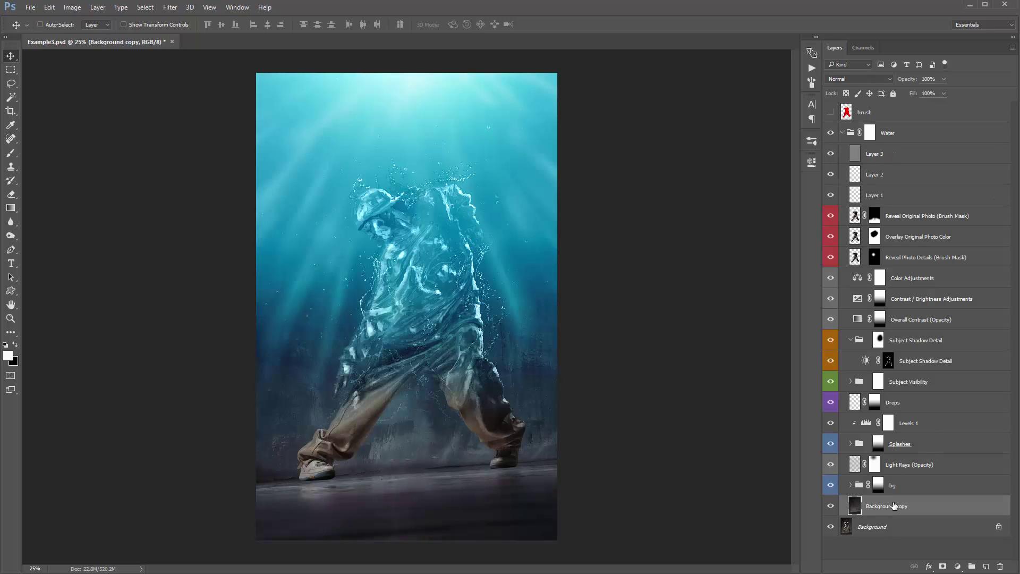
pyautogui.moveTo(895, 506); pyautogui.dragTo(829, 133)
# Compare the original photo with the water effect by hiding and showing the Water group, and save the document.
pyautogui.click(829, 133)
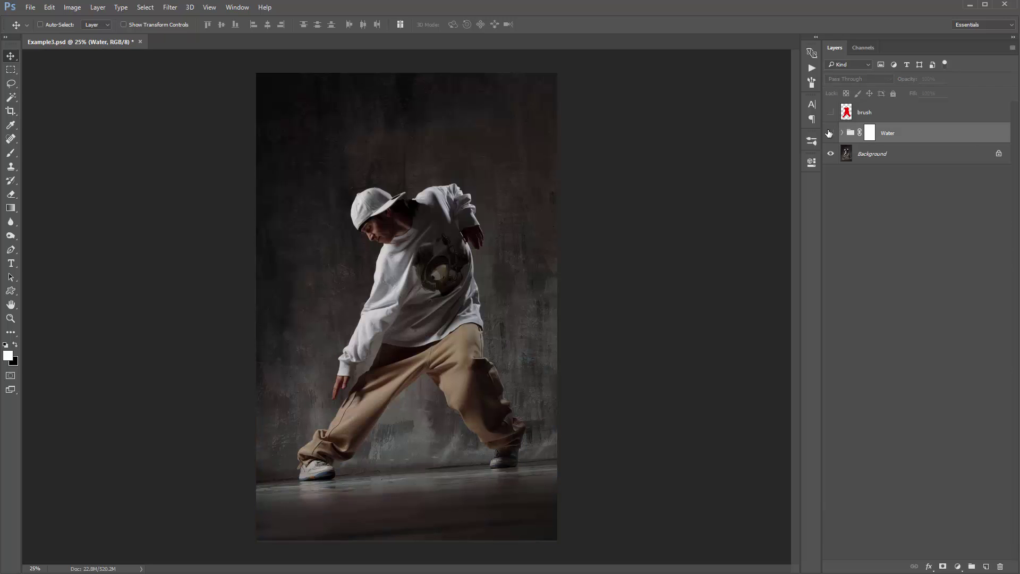
pyautogui.click(830, 133)
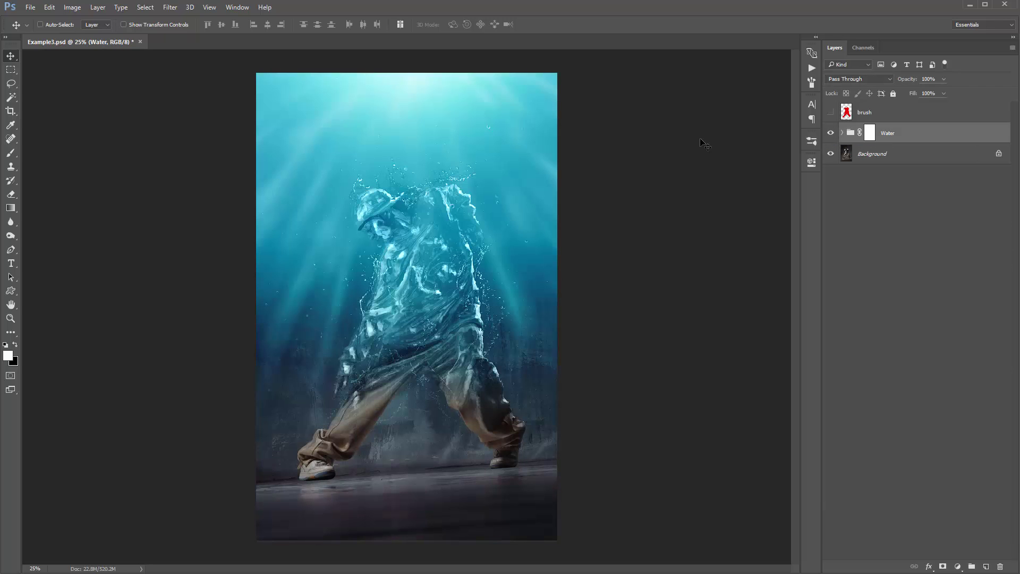
pyautogui.hotkey('ctrl', 's')
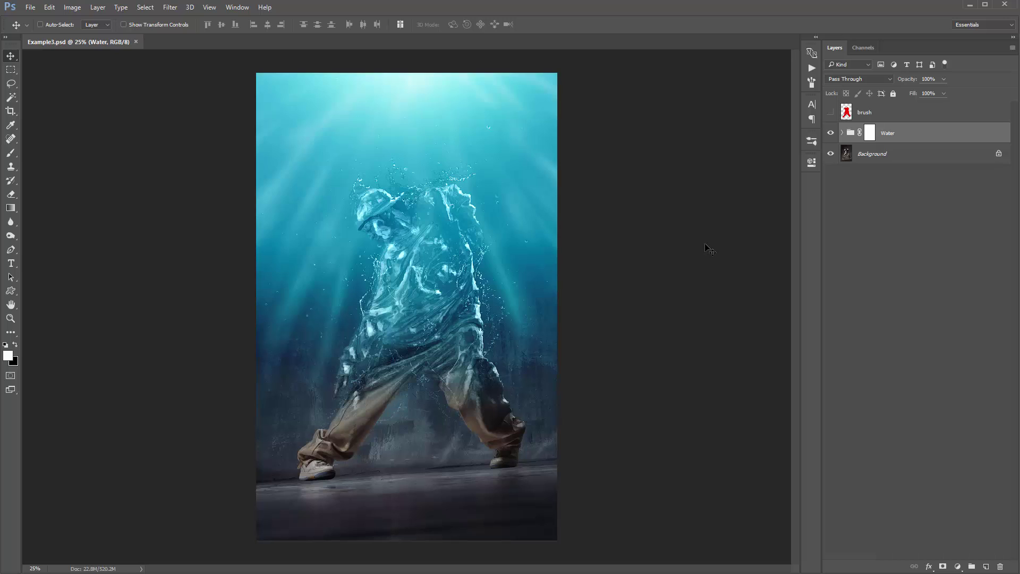